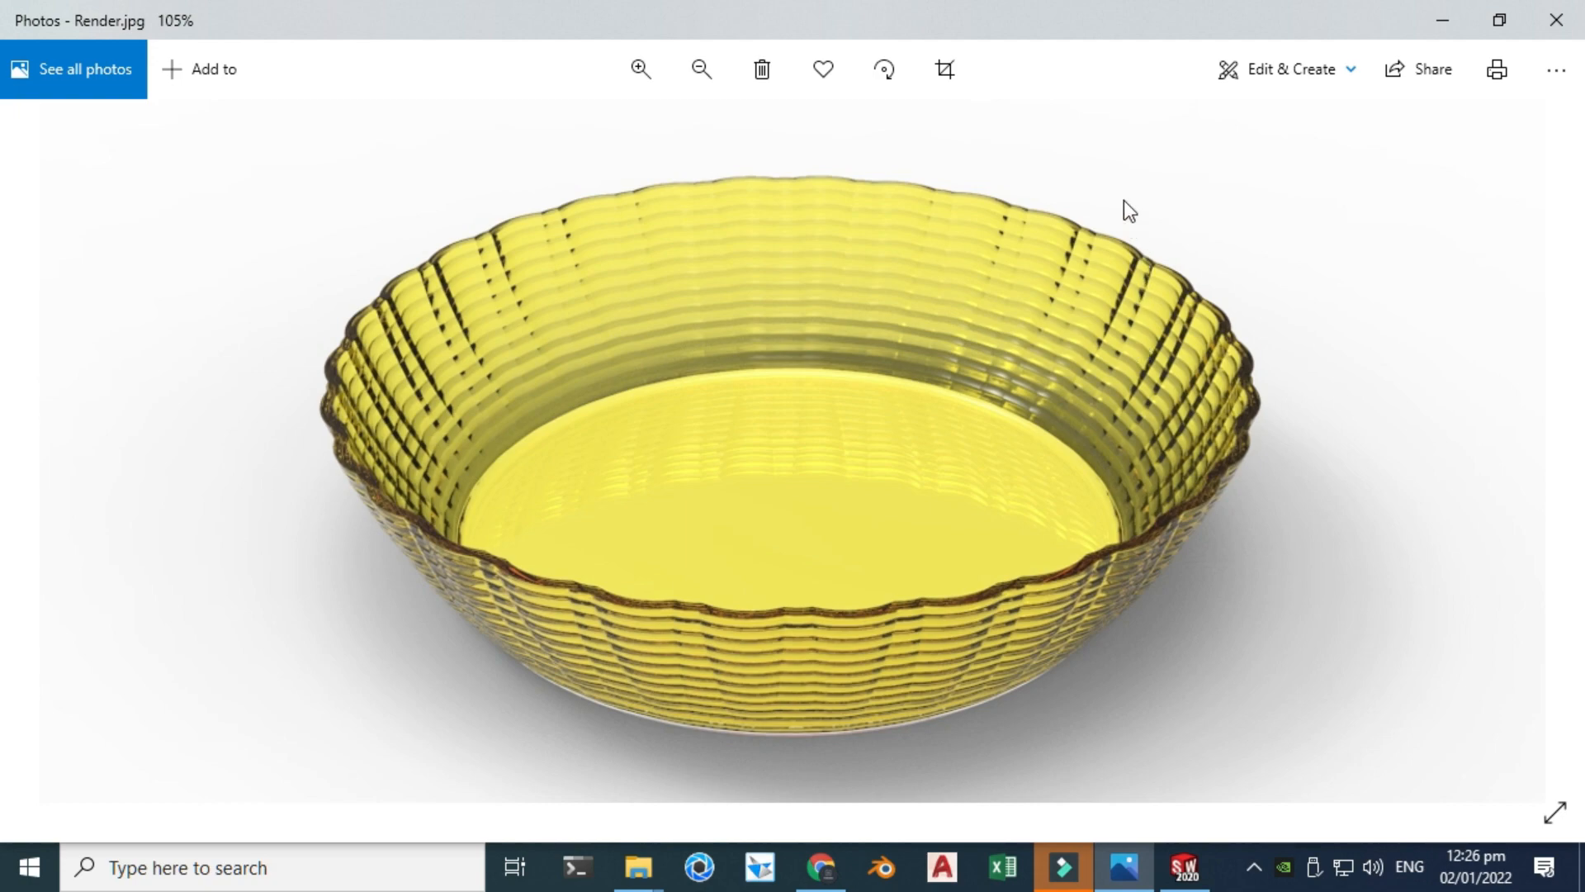
Switch to SOLIDWORKS and roll the model forward past Fillet6 to view the complete bowl.
{"action": "left_click", "coordinate": [1442, 20]}
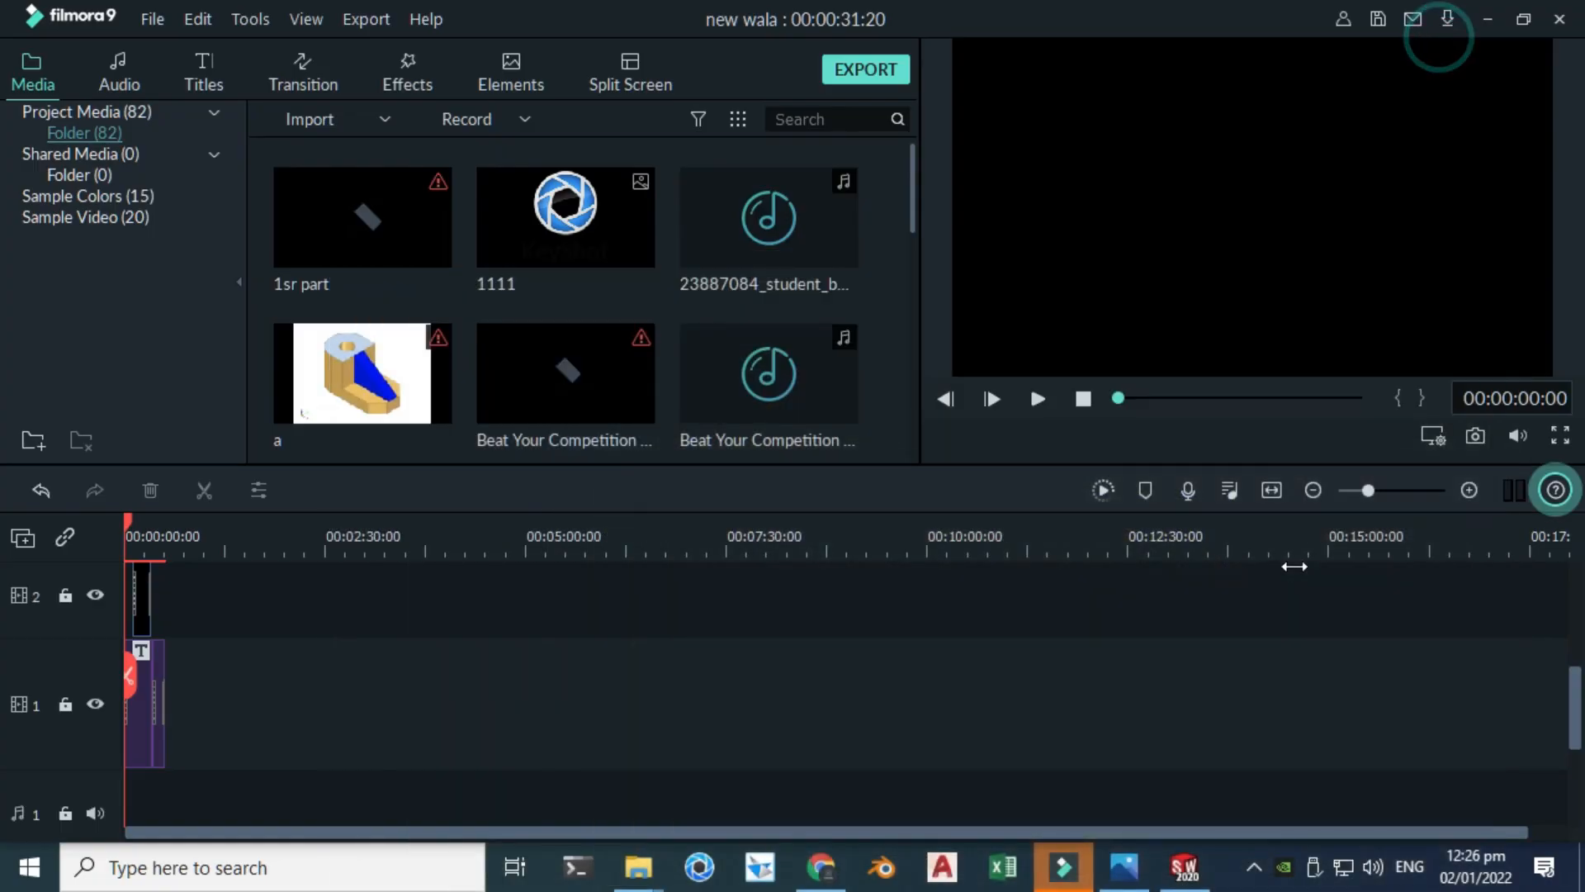
{"action": "left_click", "coordinate": [1188, 870]}
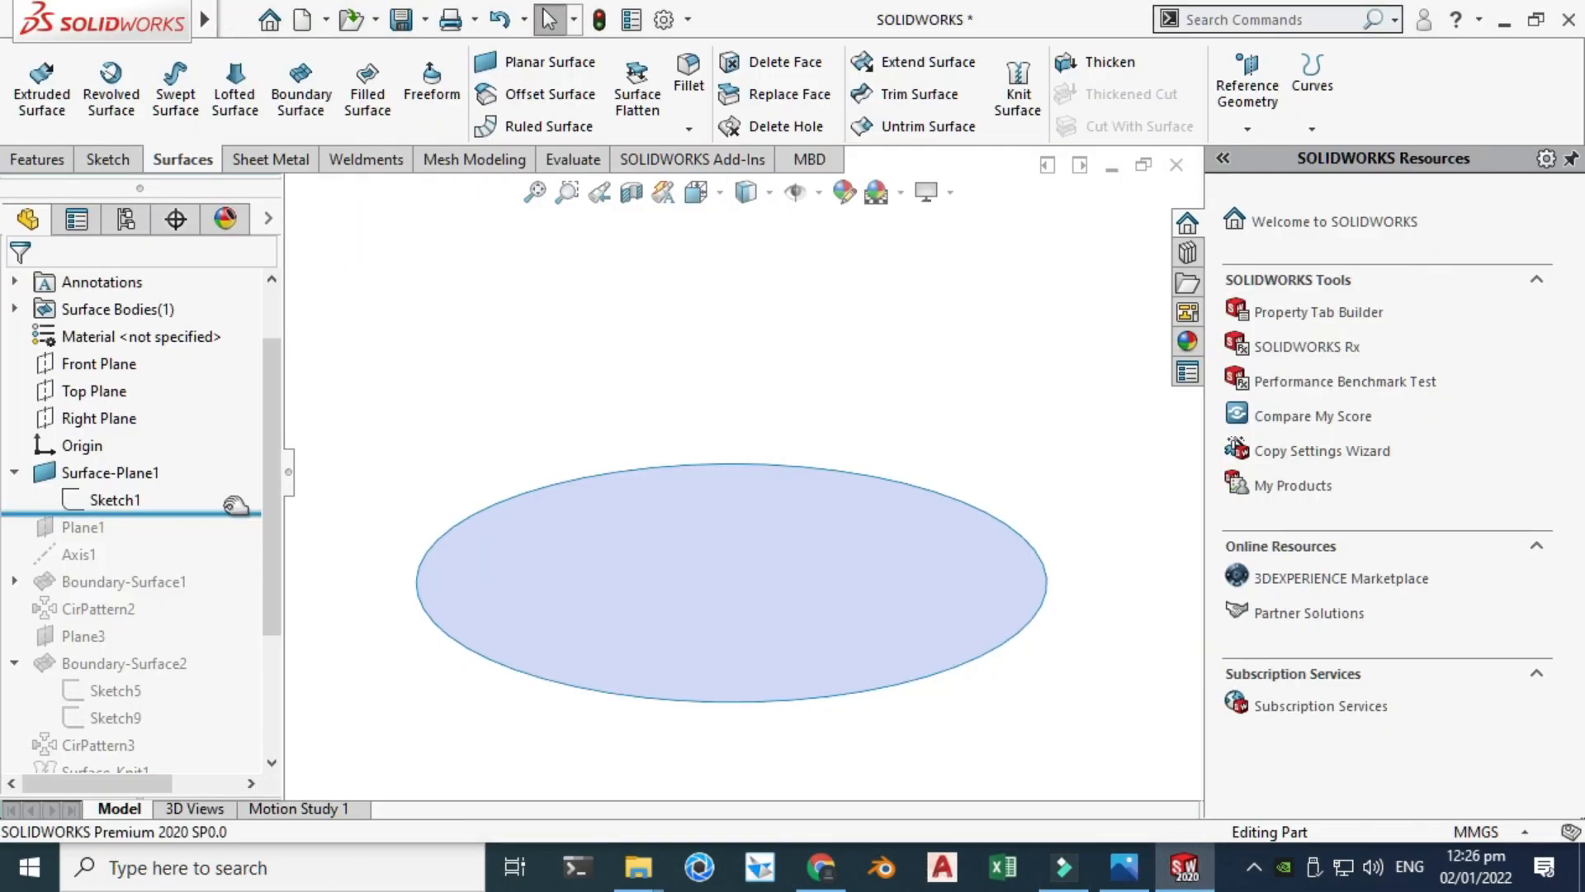
{"action": "mouse_move", "coordinate": [219, 513]}
{"action": "left_mouse_down"}
{"action": "mouse_move", "coordinate": [195, 774]}
{"action": "mouse_move", "coordinate": [188, 753]}
{"action": "left_mouse_up"}
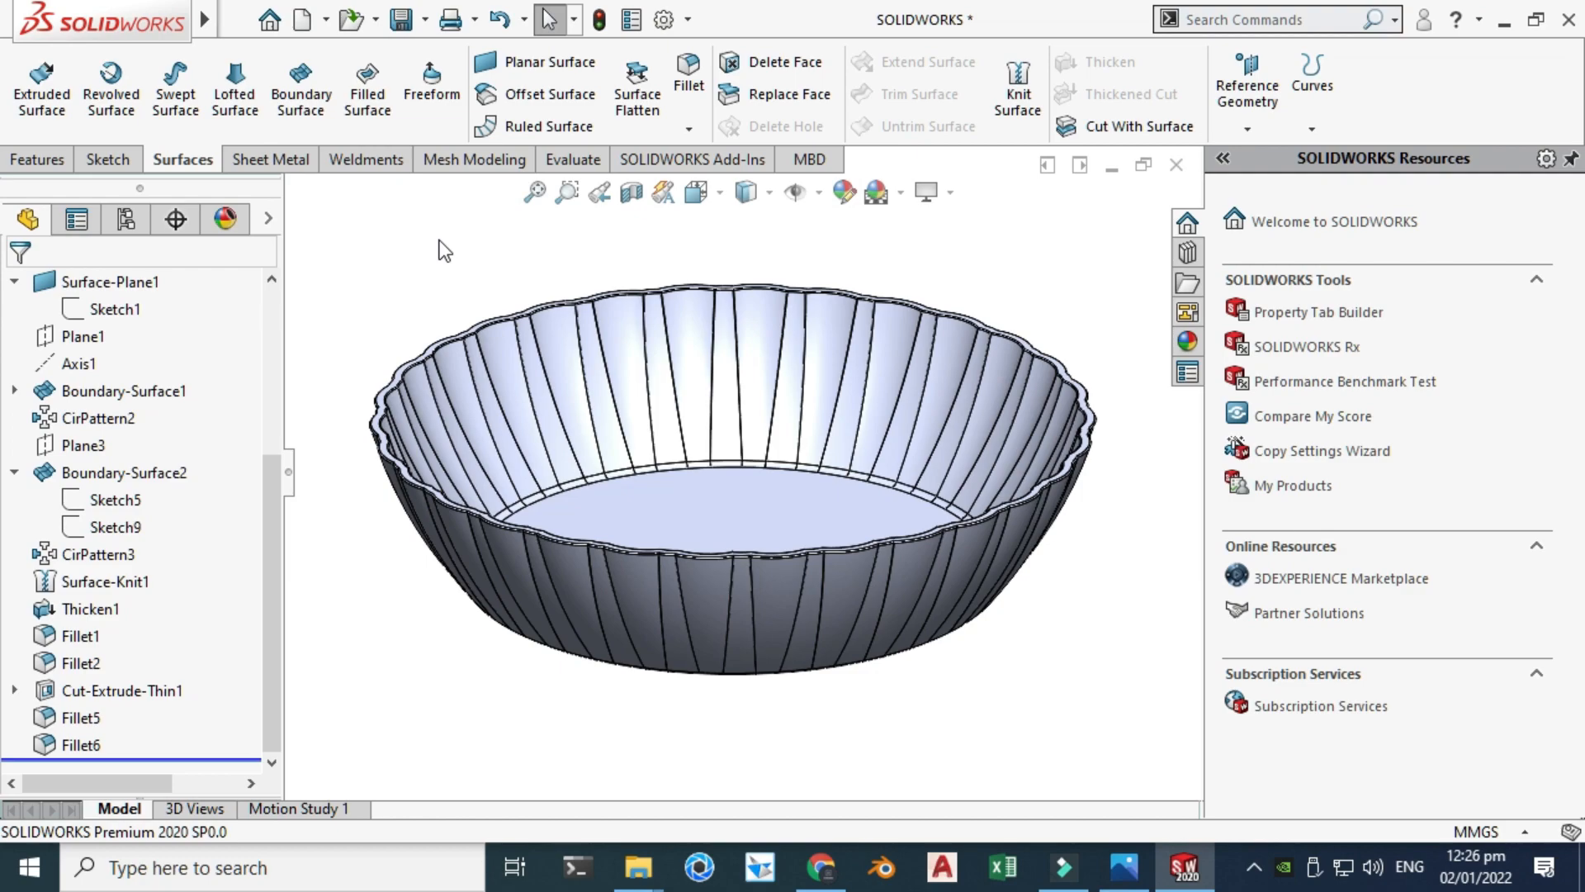
Check which CommandManager toolsets are enabled, including Surfaces, without changing the selection.
{"action": "right_click", "coordinate": [804, 162]}
{"action": "mouse_move", "coordinate": [884, 240]}
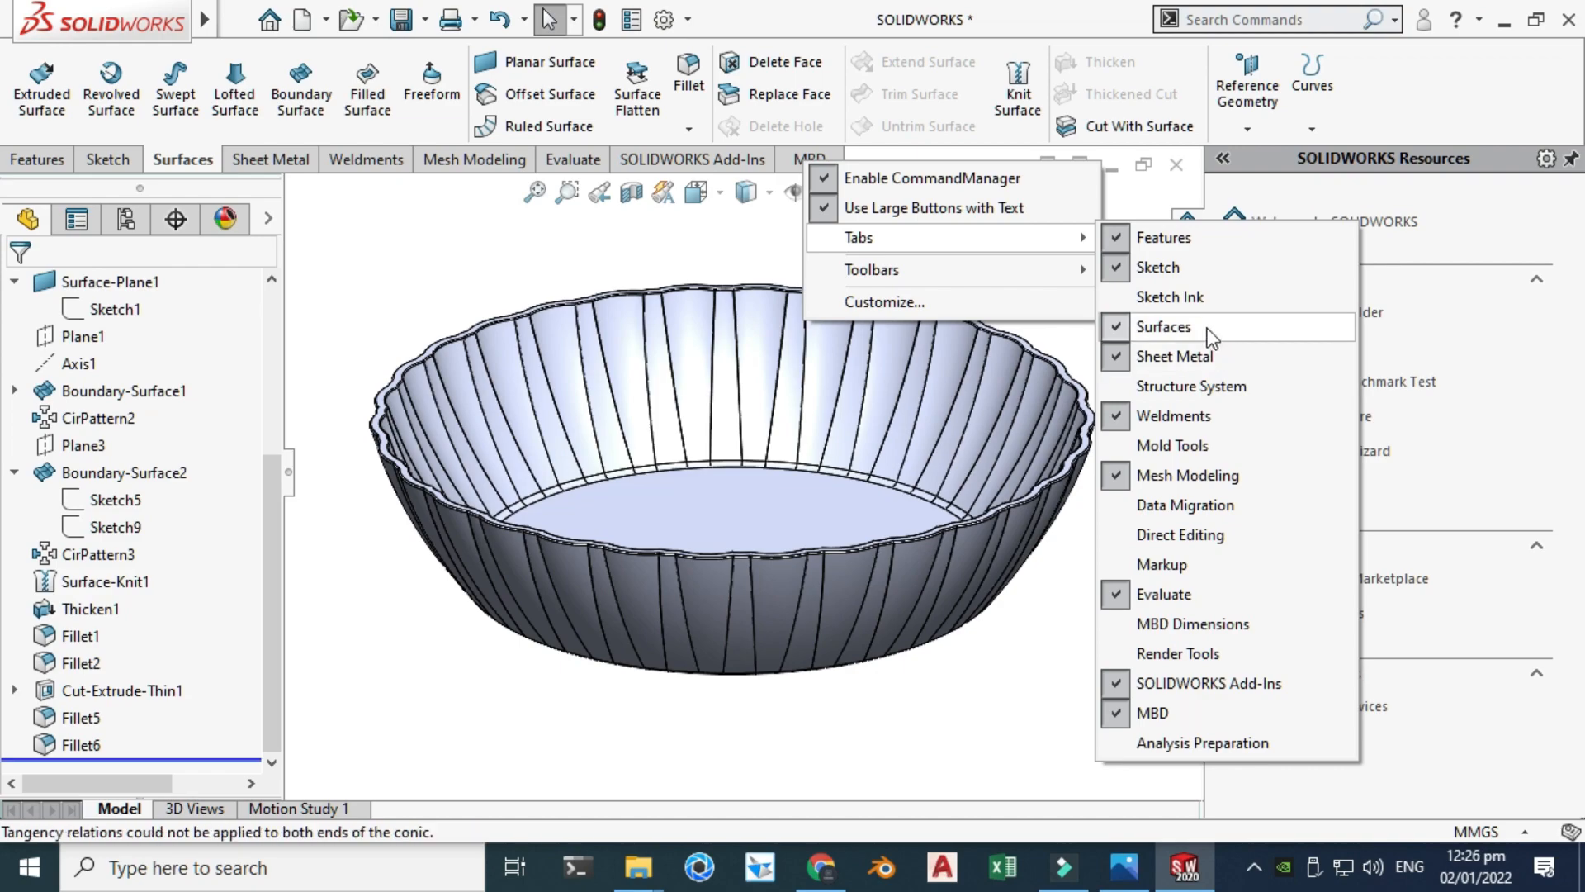
{"action": "left_click", "coordinate": [588, 236]}
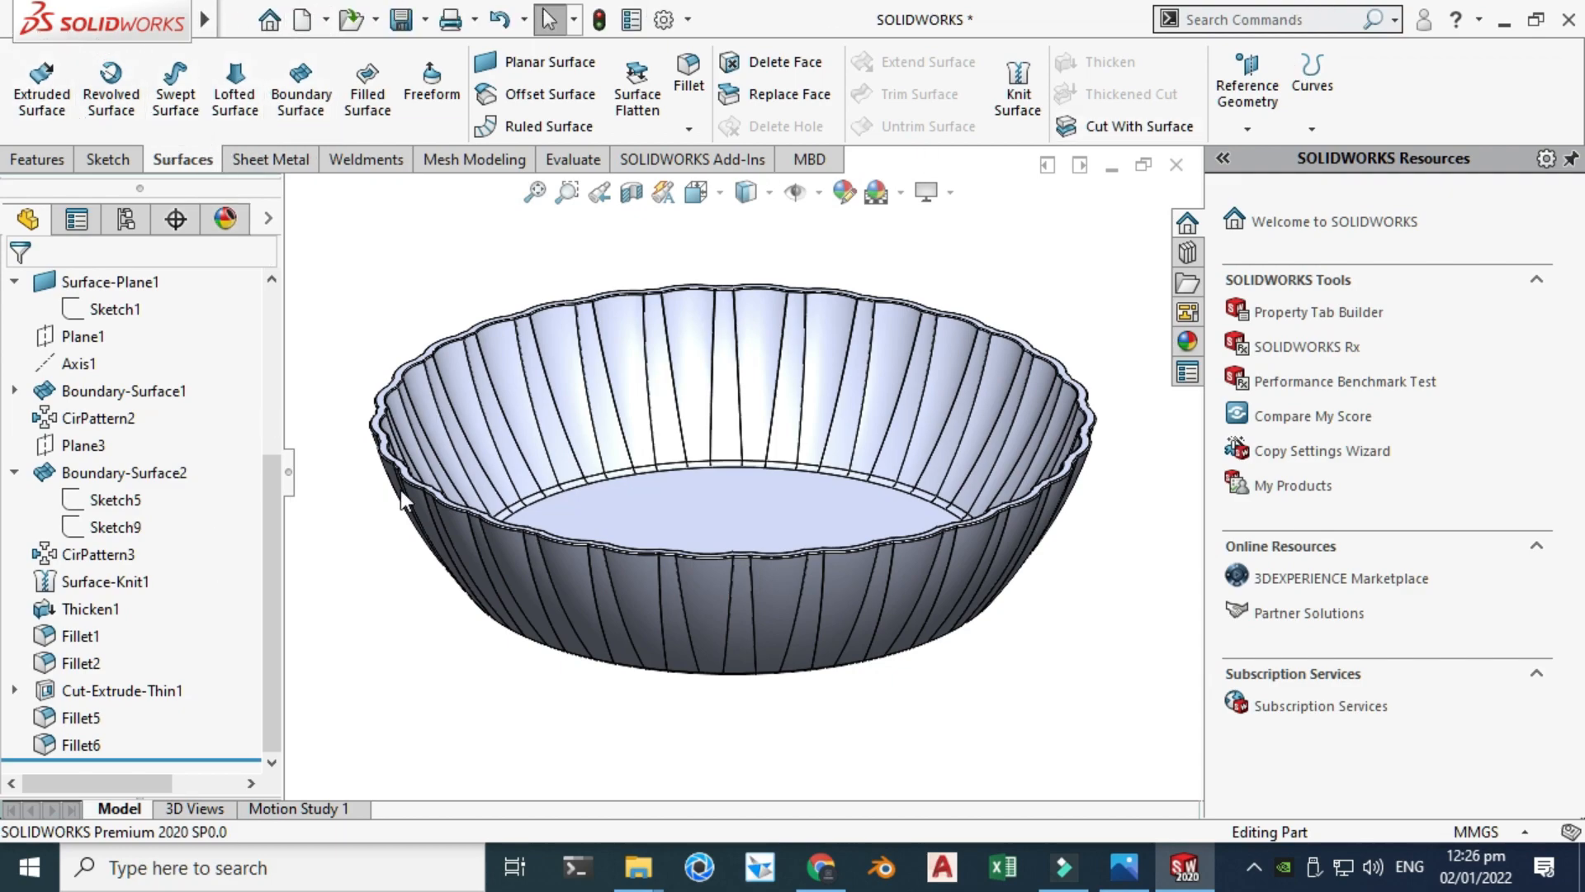
Roll the model back to just after Surface-Plane1, suspending Plane1 and every feature below it.
{"action": "scroll", "coordinate": [175, 393], "scroll_direction": "up", "scroll_amount": 3}
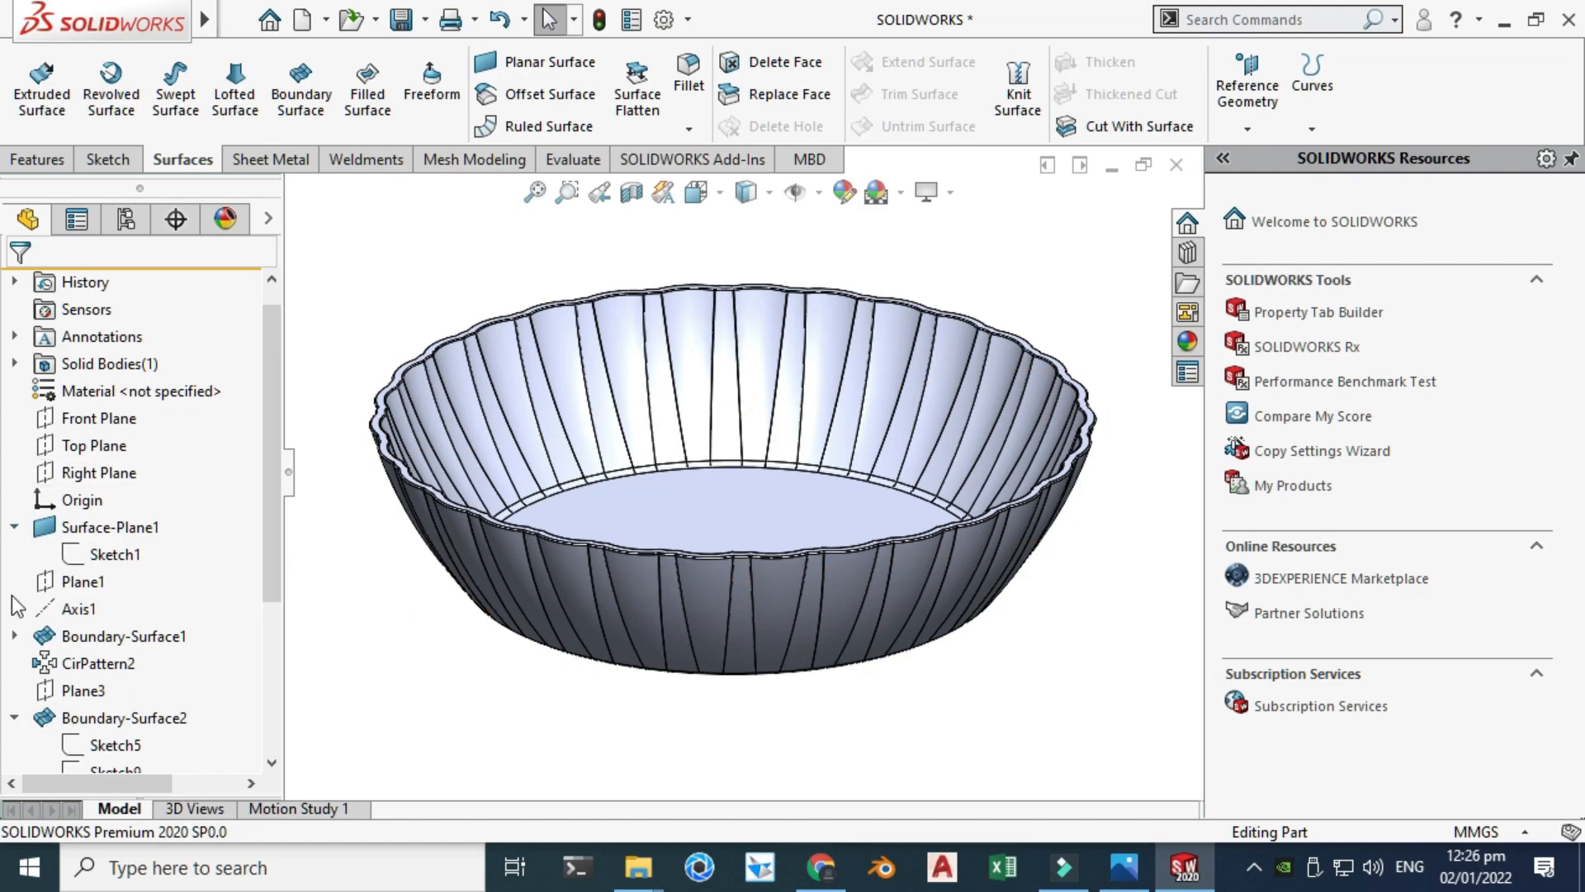
{"action": "scroll", "coordinate": [16, 607], "scroll_direction": "down", "scroll_amount": 3}
{"action": "mouse_move", "coordinate": [205, 758]}
{"action": "left_mouse_down"}
{"action": "mouse_move", "coordinate": [190, 262]}
{"action": "mouse_move", "coordinate": [184, 543]}
{"action": "left_mouse_up"}
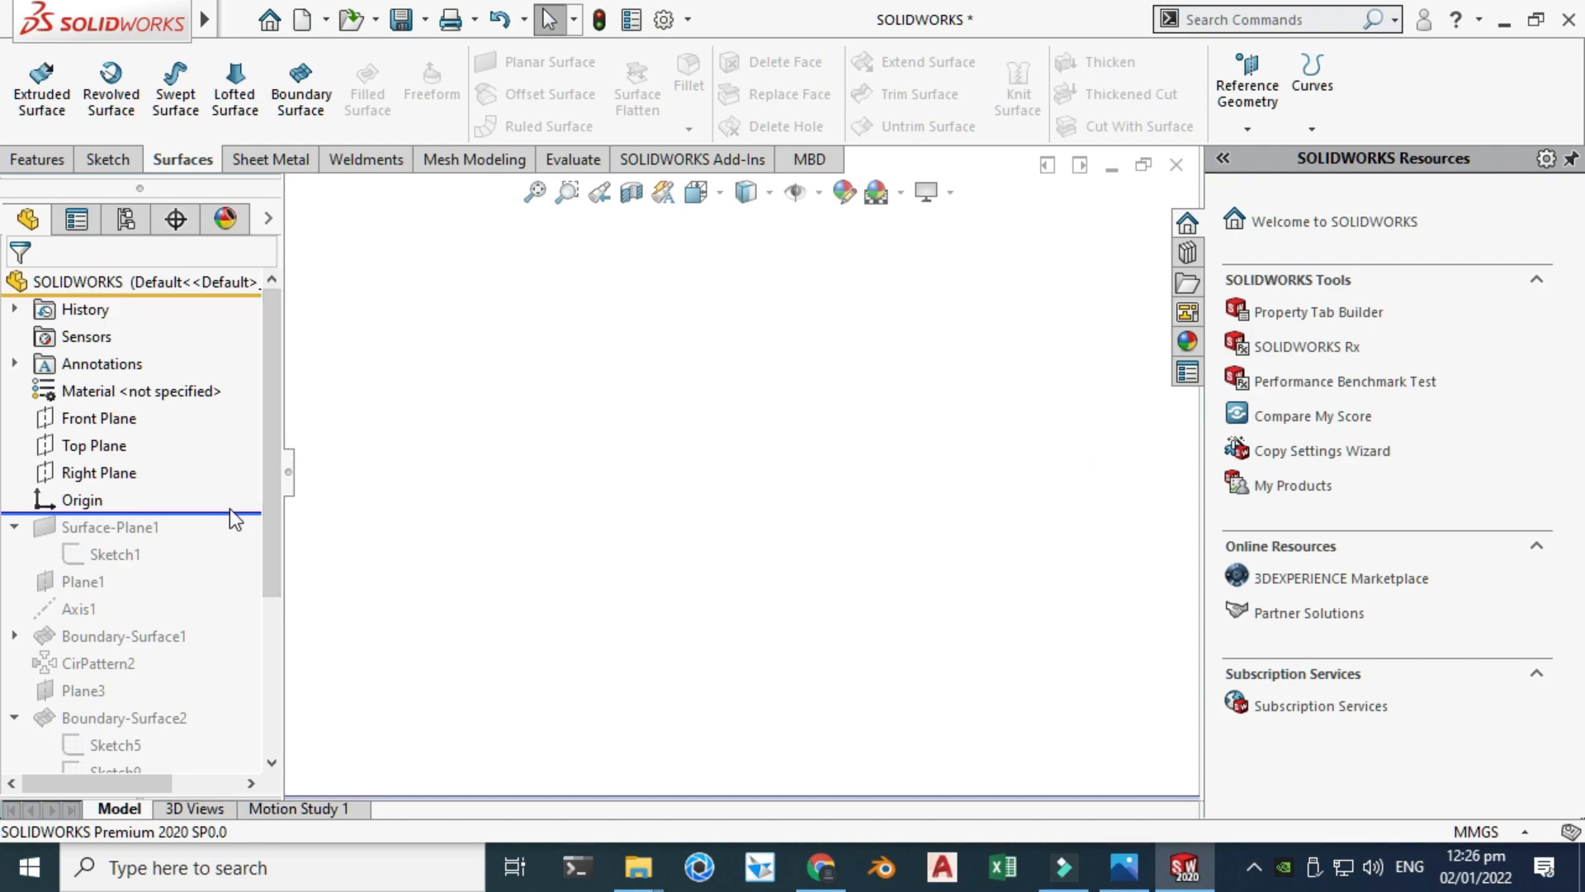
{"action": "left_click_drag", "start_coordinate": [207, 512], "coordinate": [216, 544]}
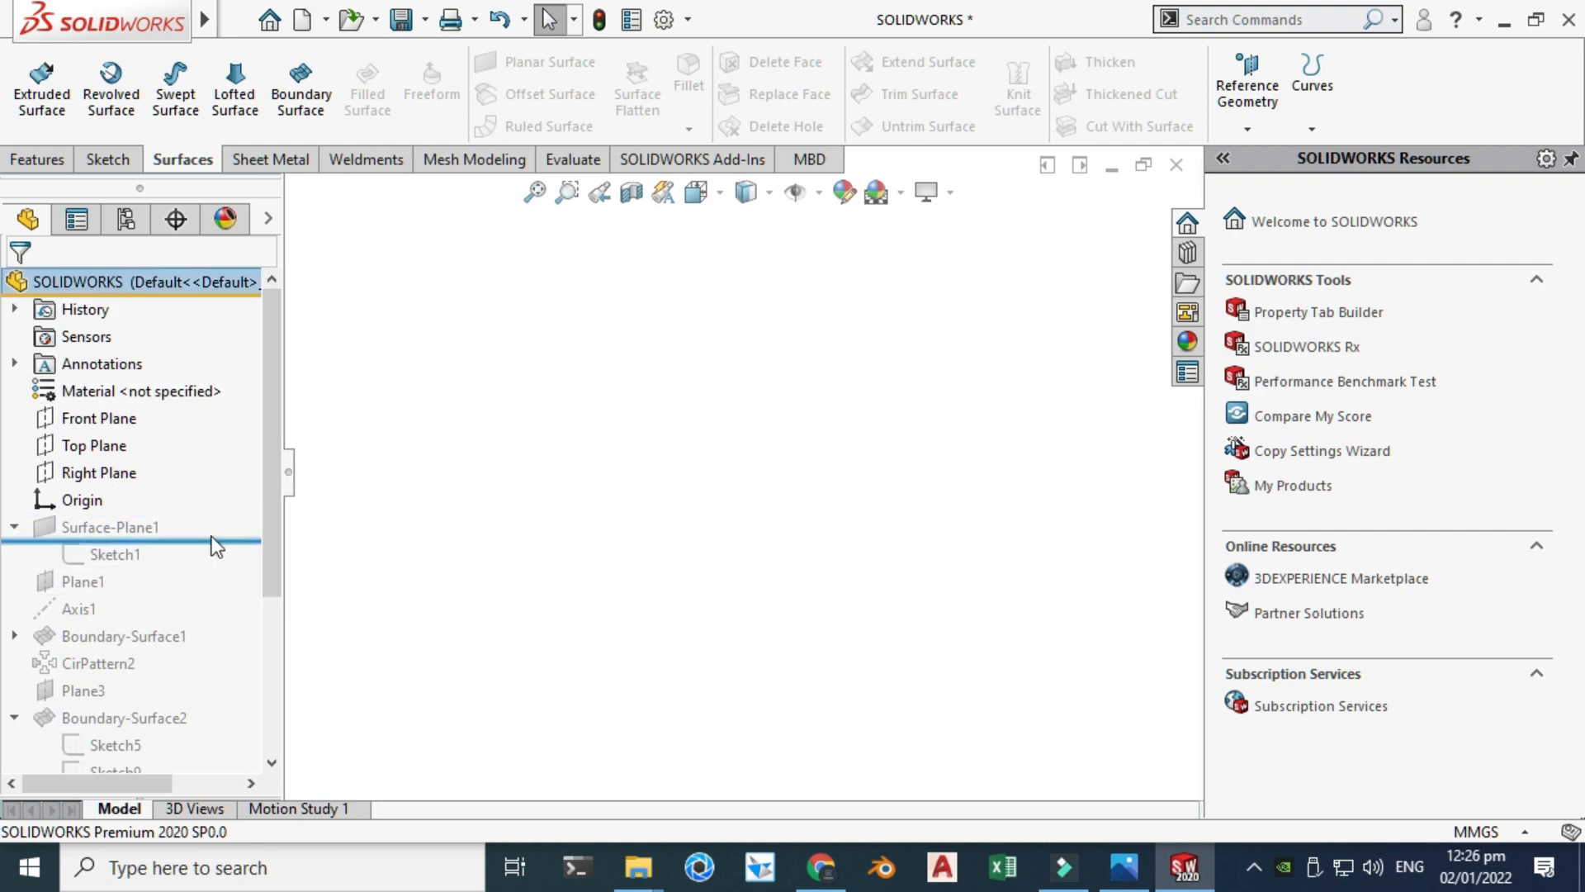
{"action": "left_click", "coordinate": [941, 482]}
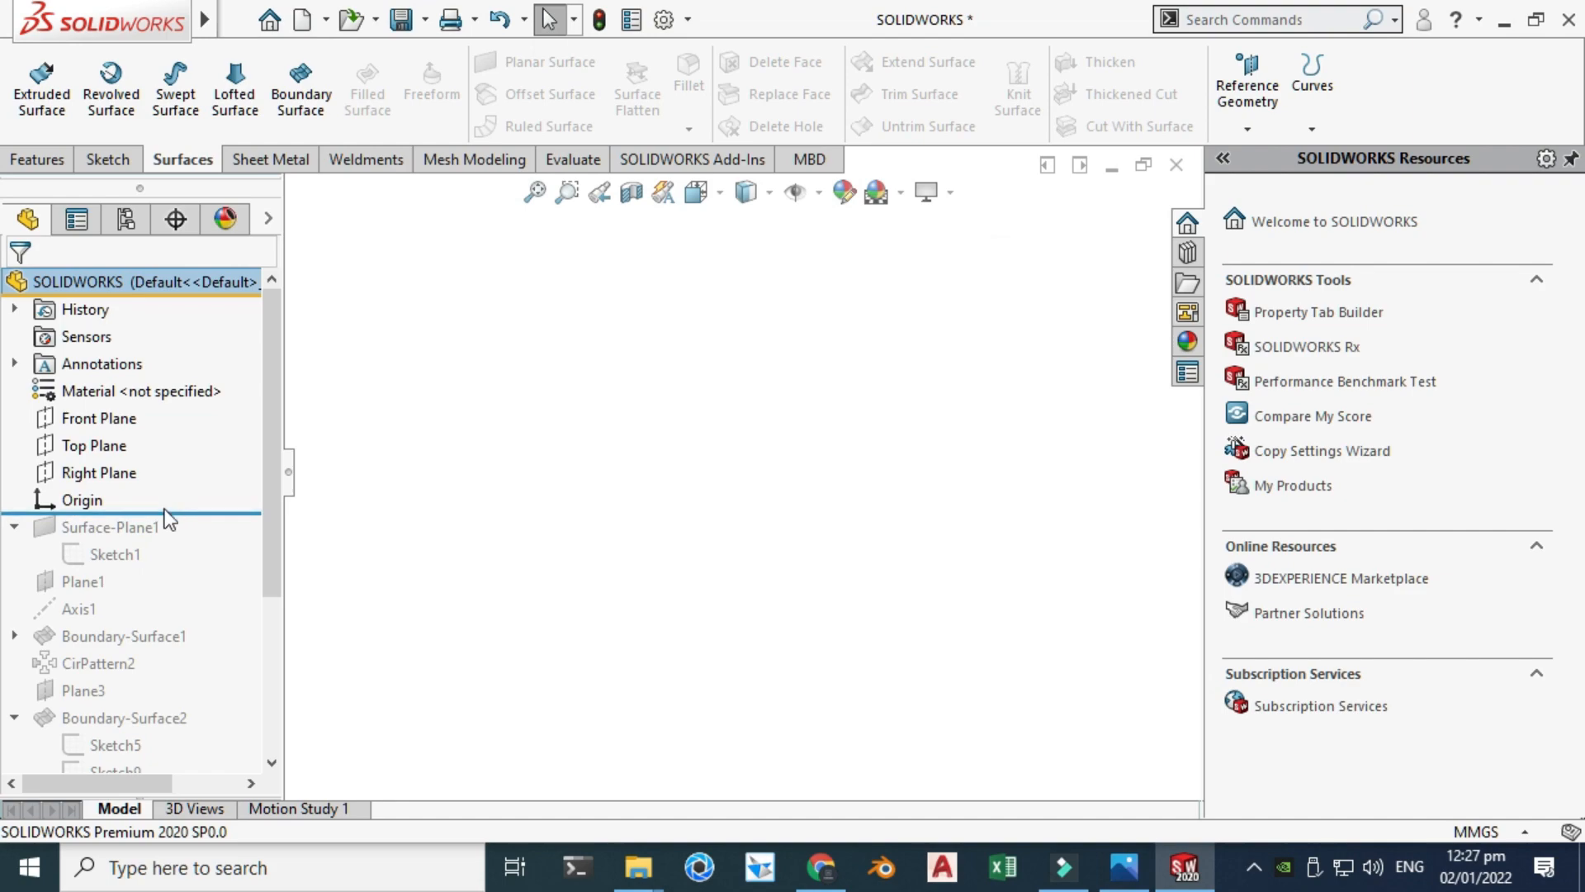
{"action": "mouse_move", "coordinate": [177, 510]}
{"action": "left_mouse_down"}
{"action": "mouse_move", "coordinate": [190, 564]}
{"action": "mouse_move", "coordinate": [115, 566]}
{"action": "left_mouse_up"}
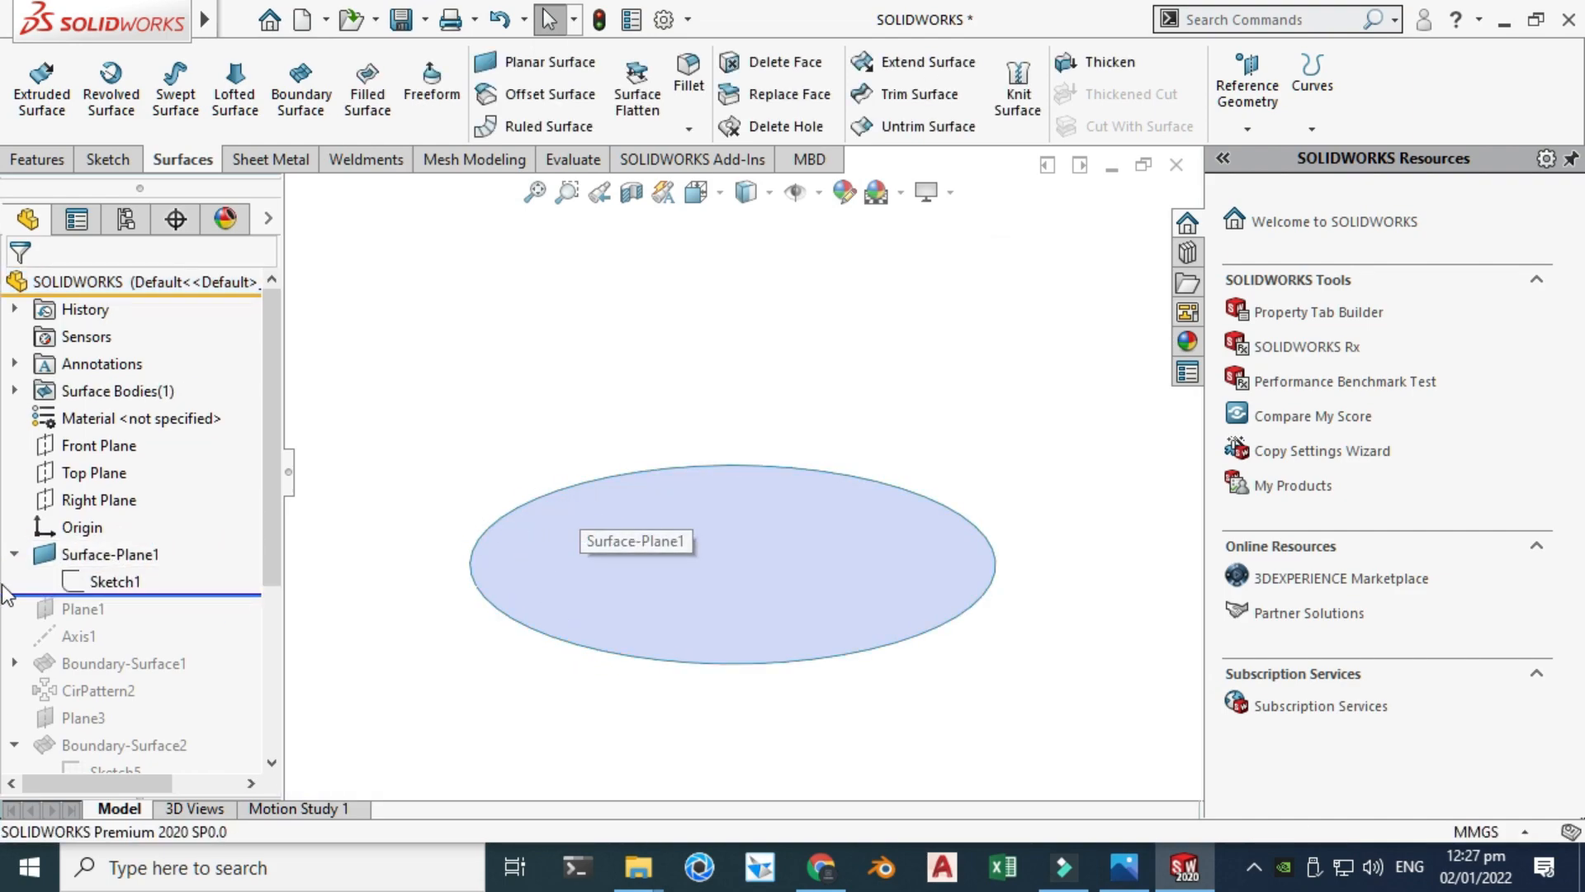
Open Sketch1 under Surface-Plane1 to examine the base circle's diameter dimension, and exit the sketch.
{"action": "left_click", "coordinate": [111, 581]}
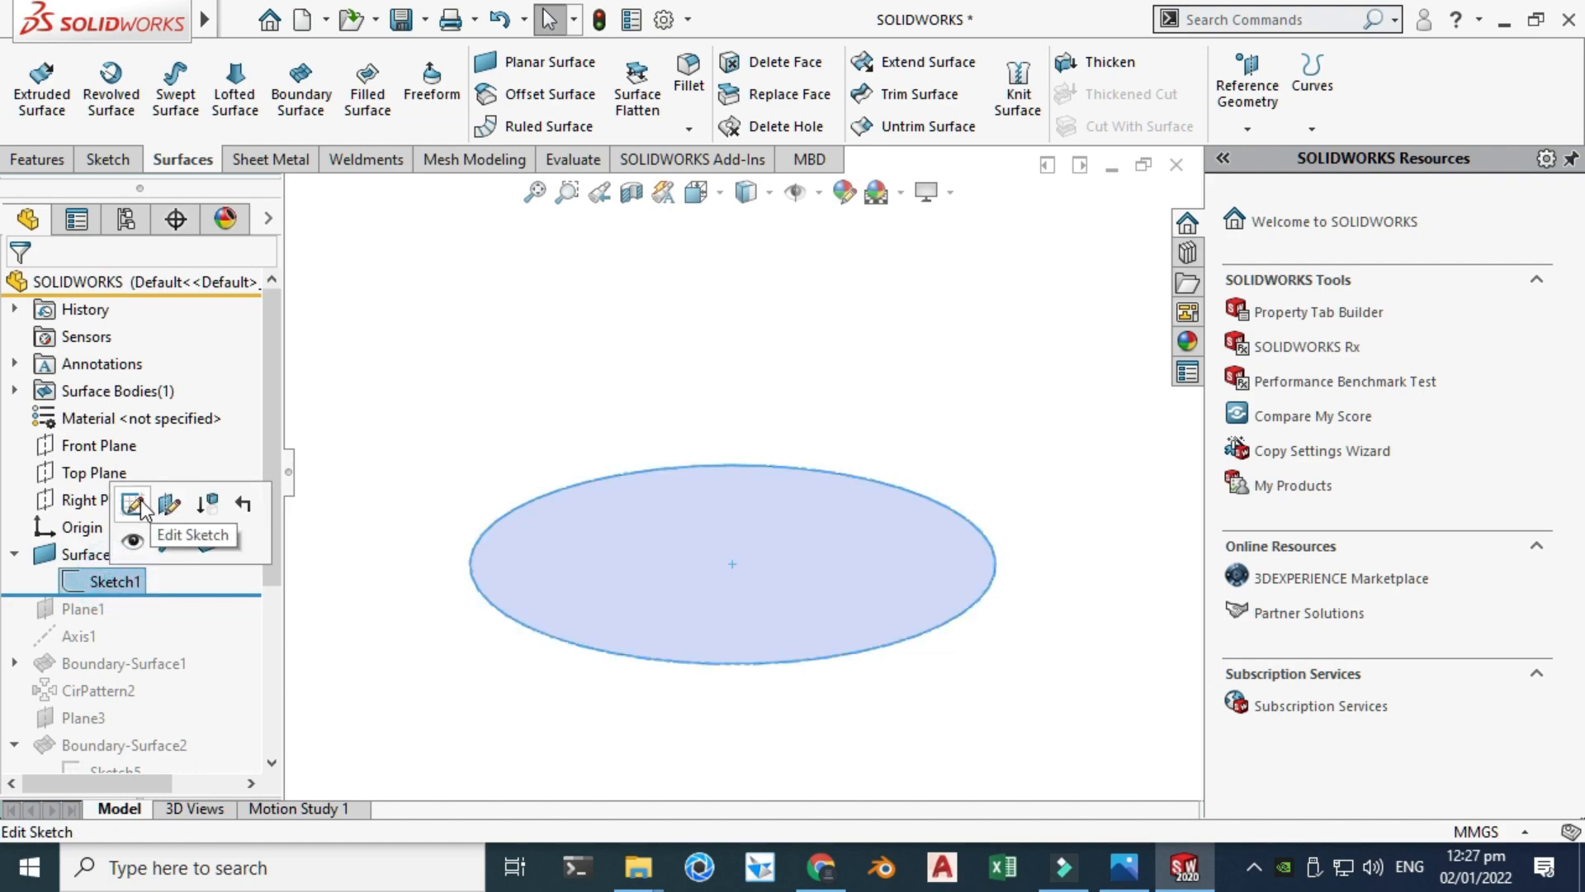
{"action": "left_click", "coordinate": [132, 505]}
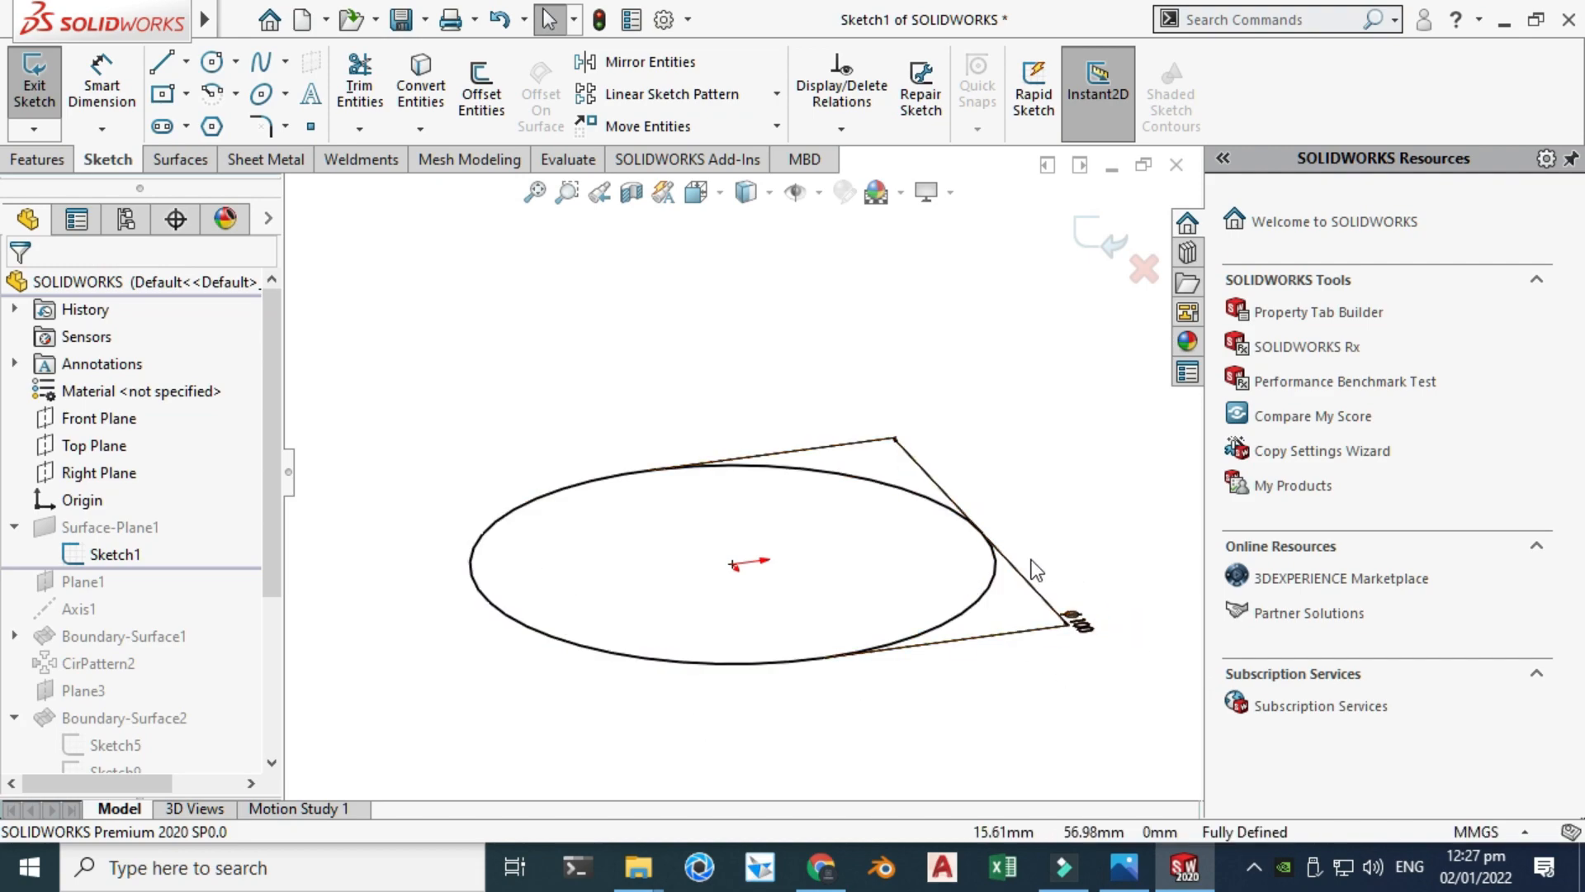
{"action": "scroll", "coordinate": [1012, 593], "scroll_direction": "down", "scroll_amount": 3}
{"action": "scroll", "coordinate": [1015, 607], "scroll_direction": "up", "scroll_amount": 5}
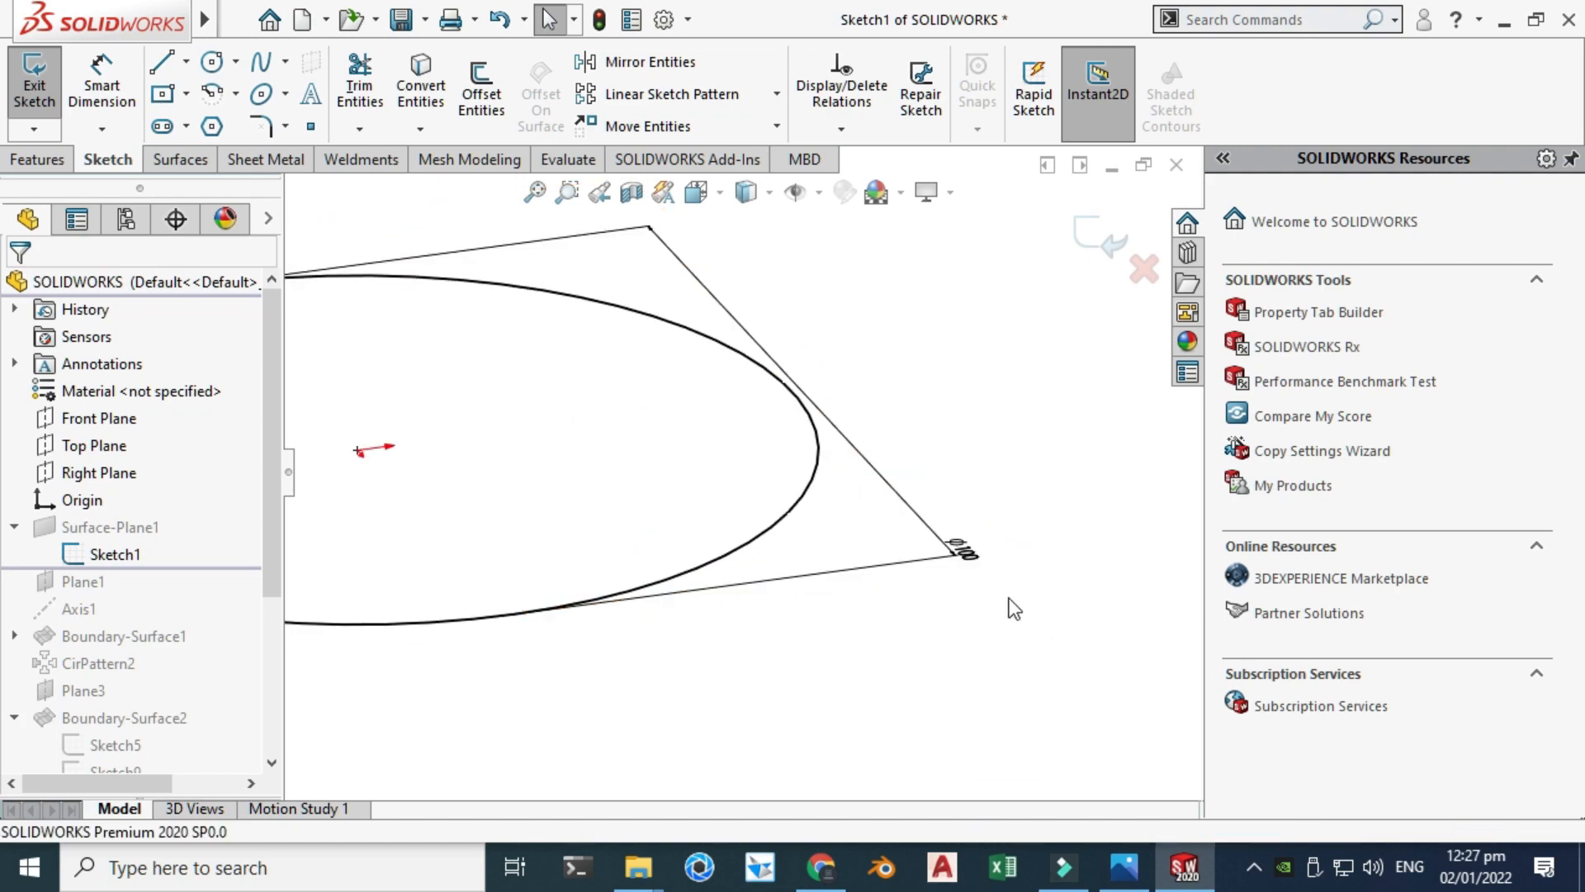
{"action": "scroll", "coordinate": [460, 430], "scroll_direction": "down", "scroll_amount": 2}
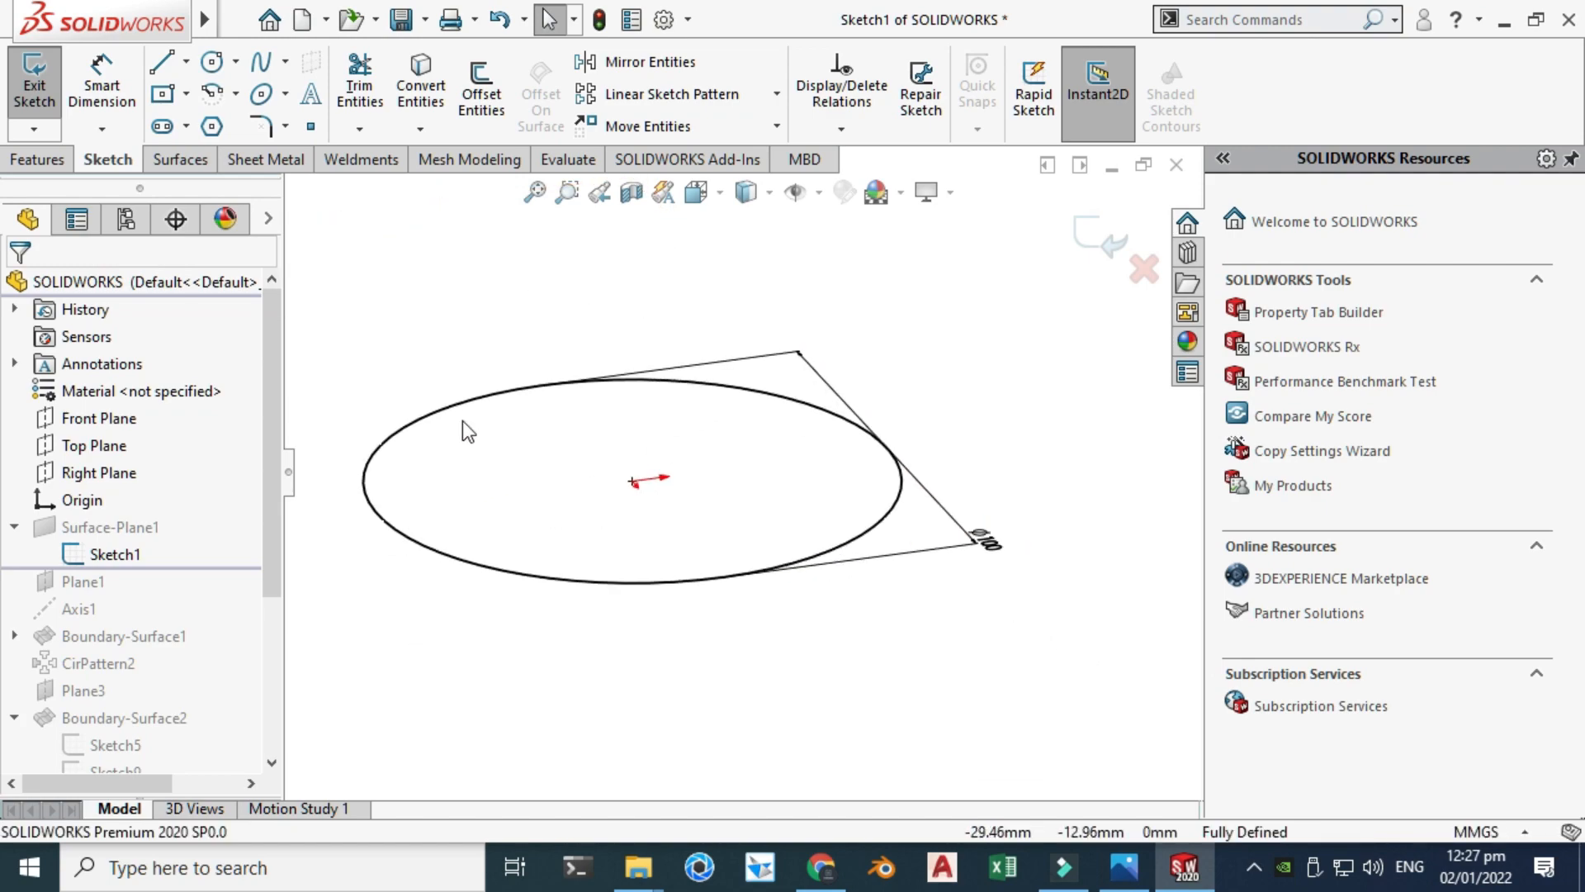
{"action": "left_click", "coordinate": [1098, 235]}
Open the definition of Surface-Plane1 to examine its bounding entities, and close it without changes.
{"action": "left_click", "coordinate": [145, 555]}
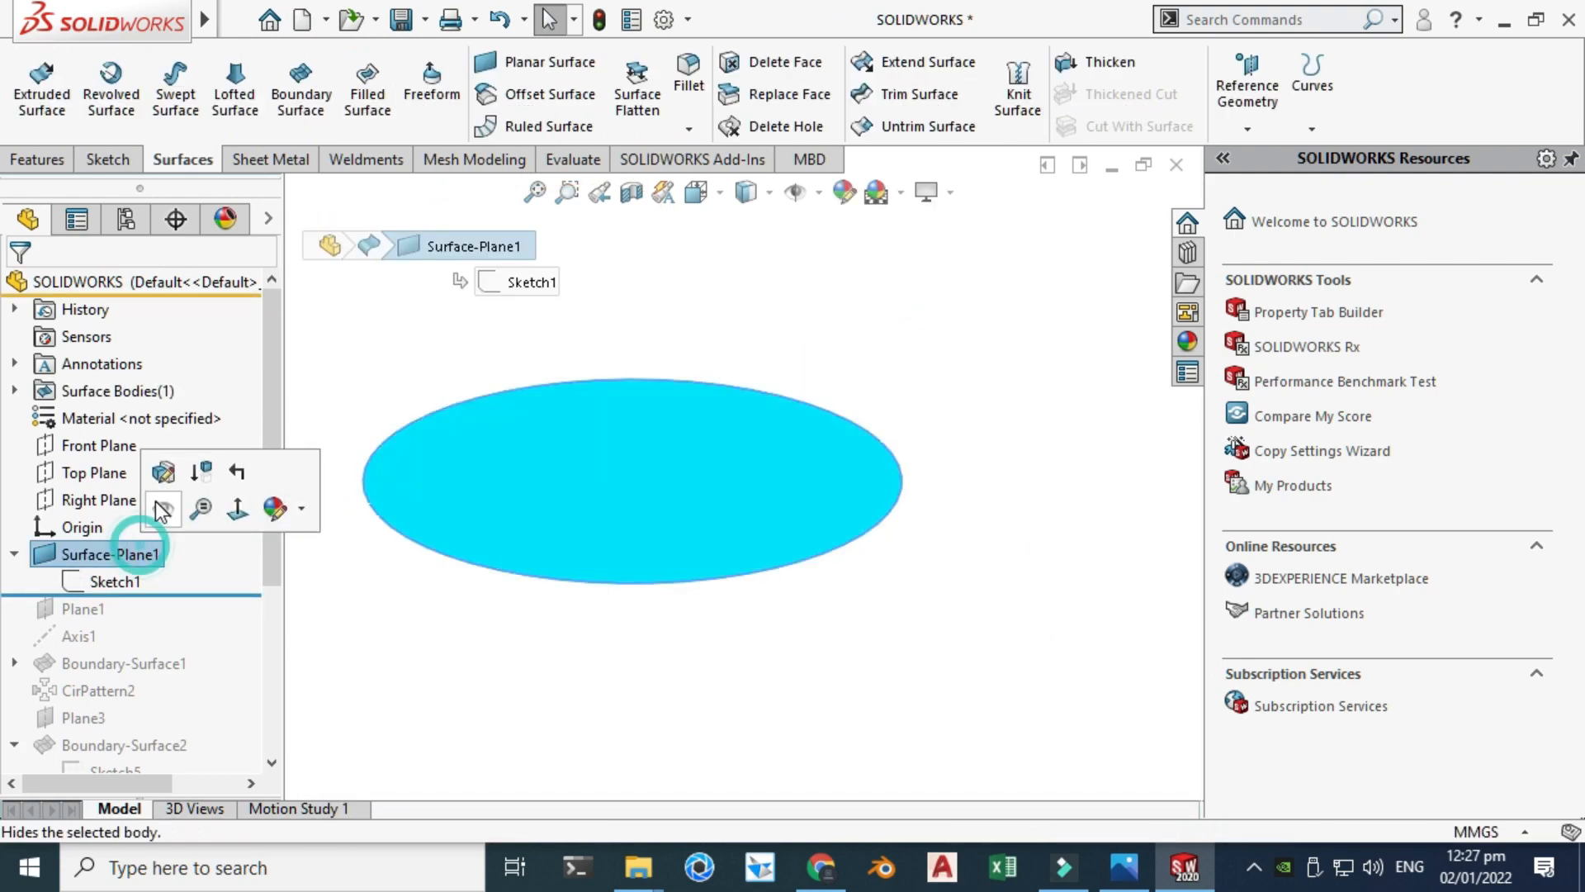
{"action": "left_click", "coordinate": [155, 463]}
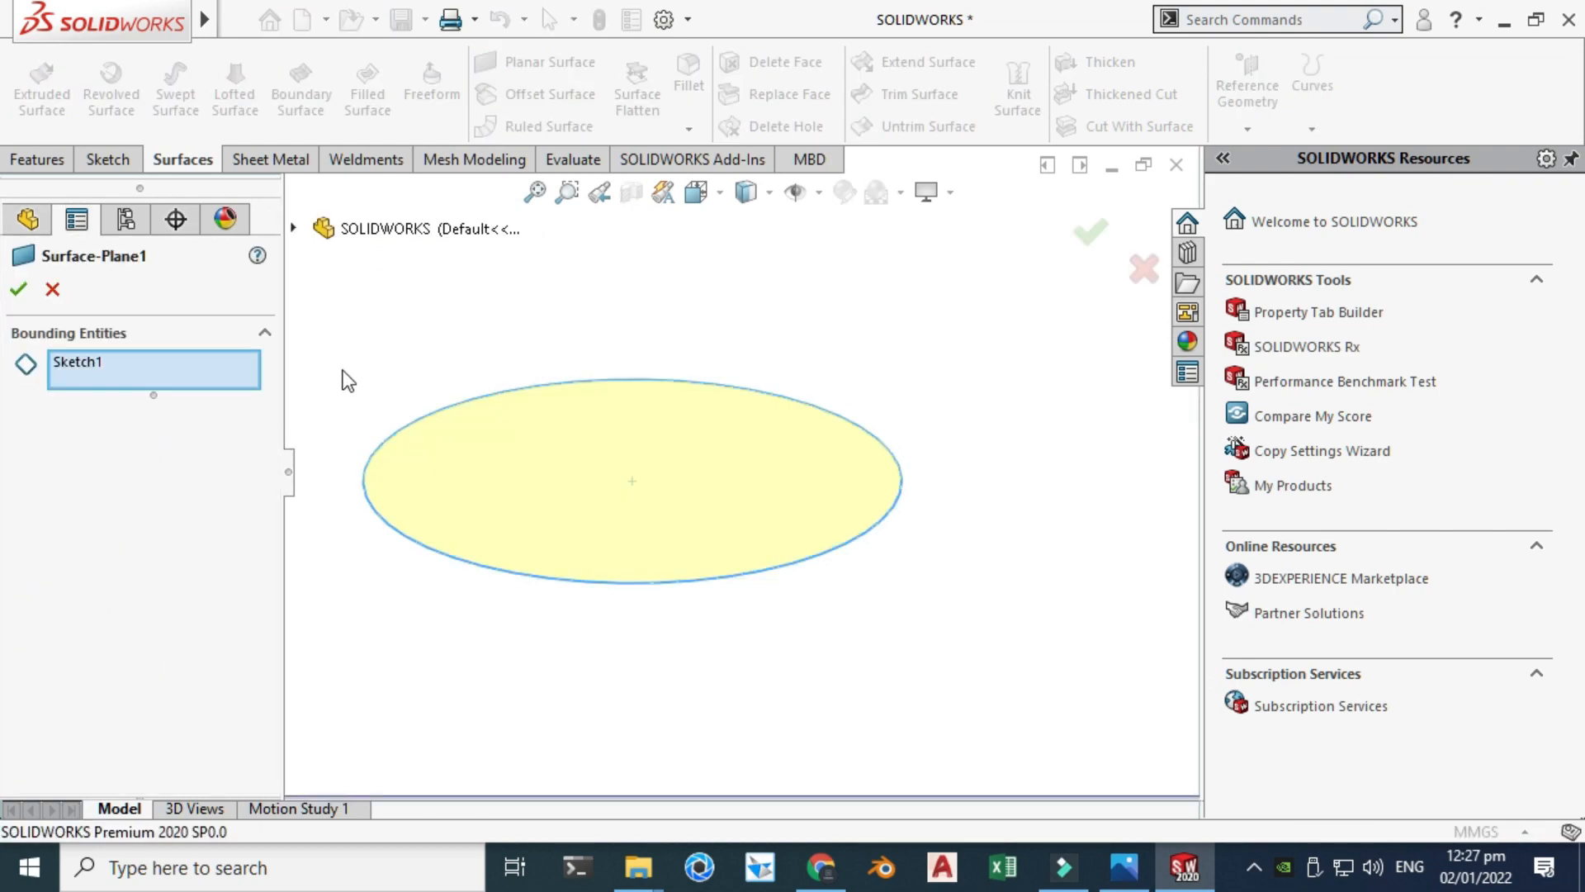
{"action": "scroll", "coordinate": [352, 388], "scroll_direction": "down", "scroll_amount": 1}
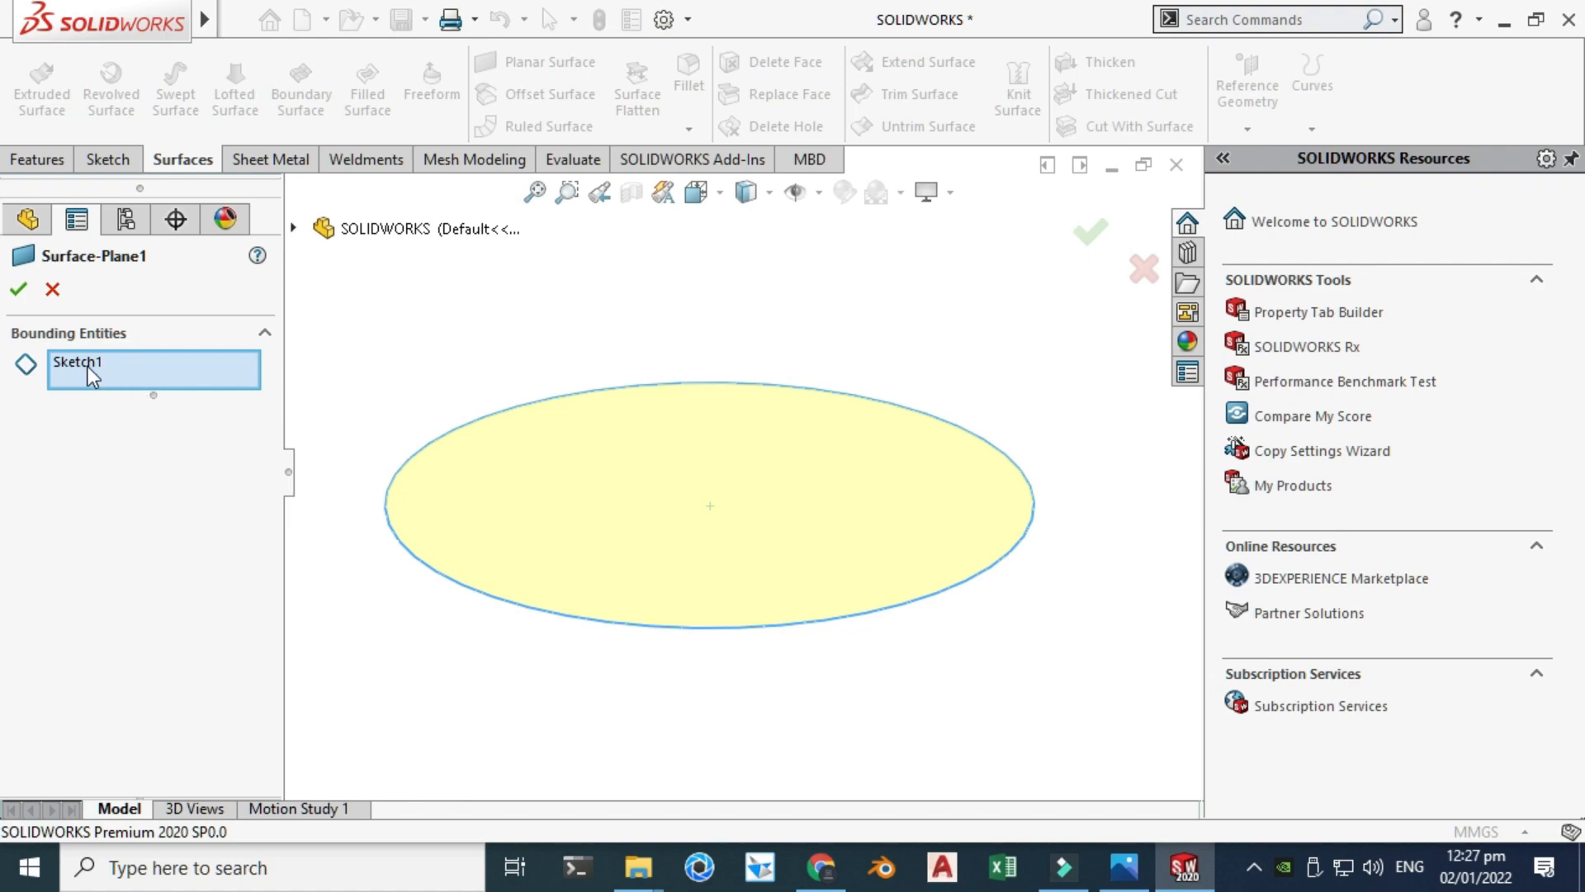
{"action": "left_click", "coordinate": [58, 291]}
Roll the model forward past Plane1 and select the plane to view it above the base surface.
{"action": "scroll", "coordinate": [211, 502], "scroll_direction": "down", "scroll_amount": 1}
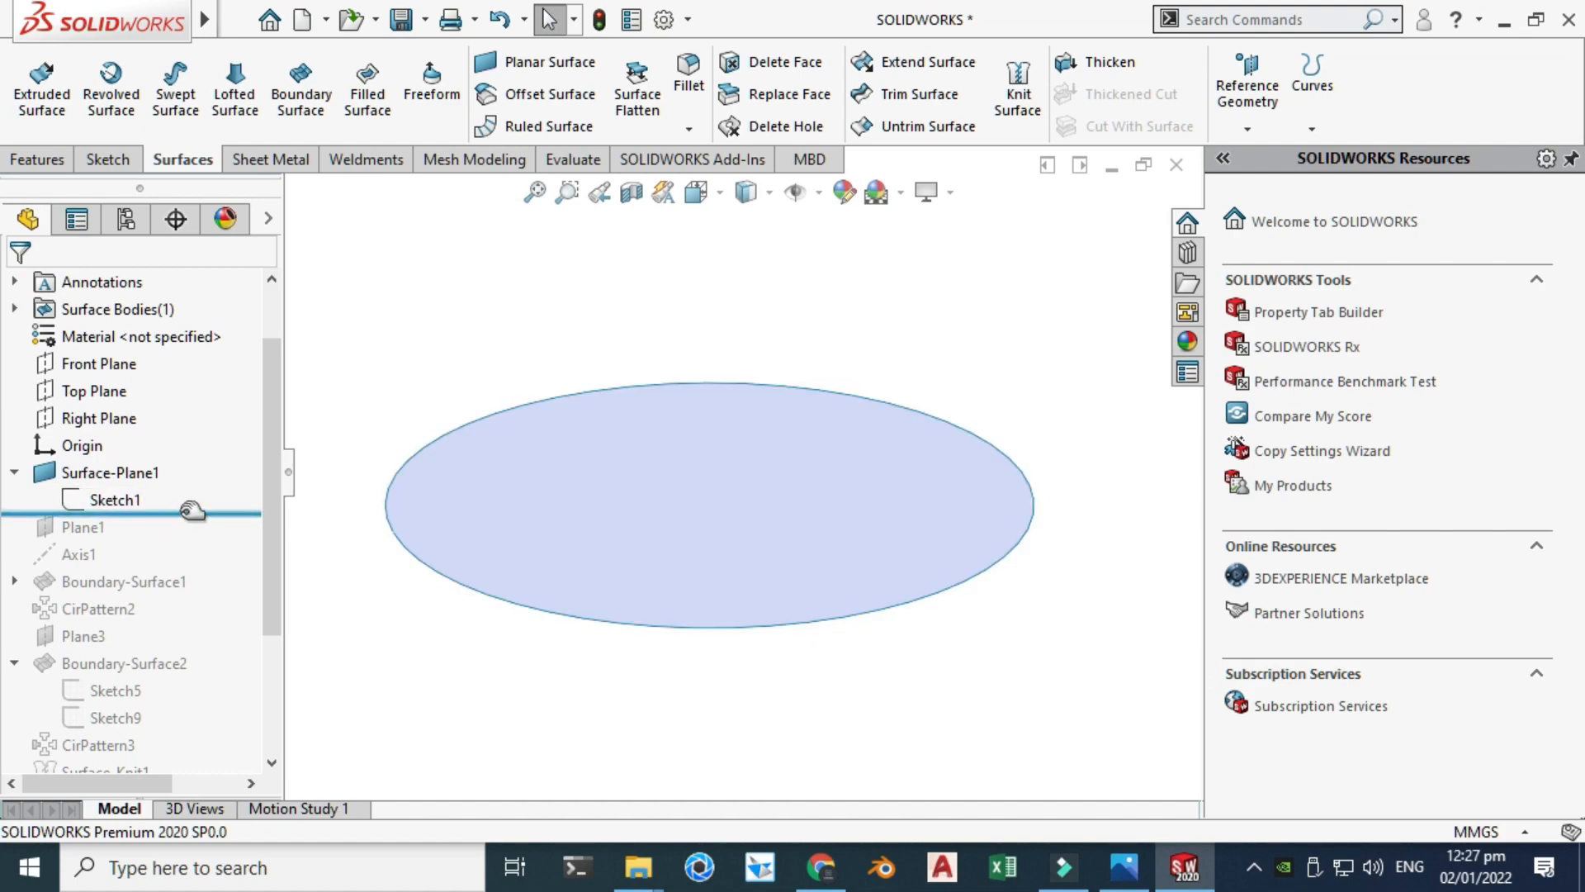
{"action": "left_click_drag", "start_coordinate": [193, 511], "coordinate": [192, 538]}
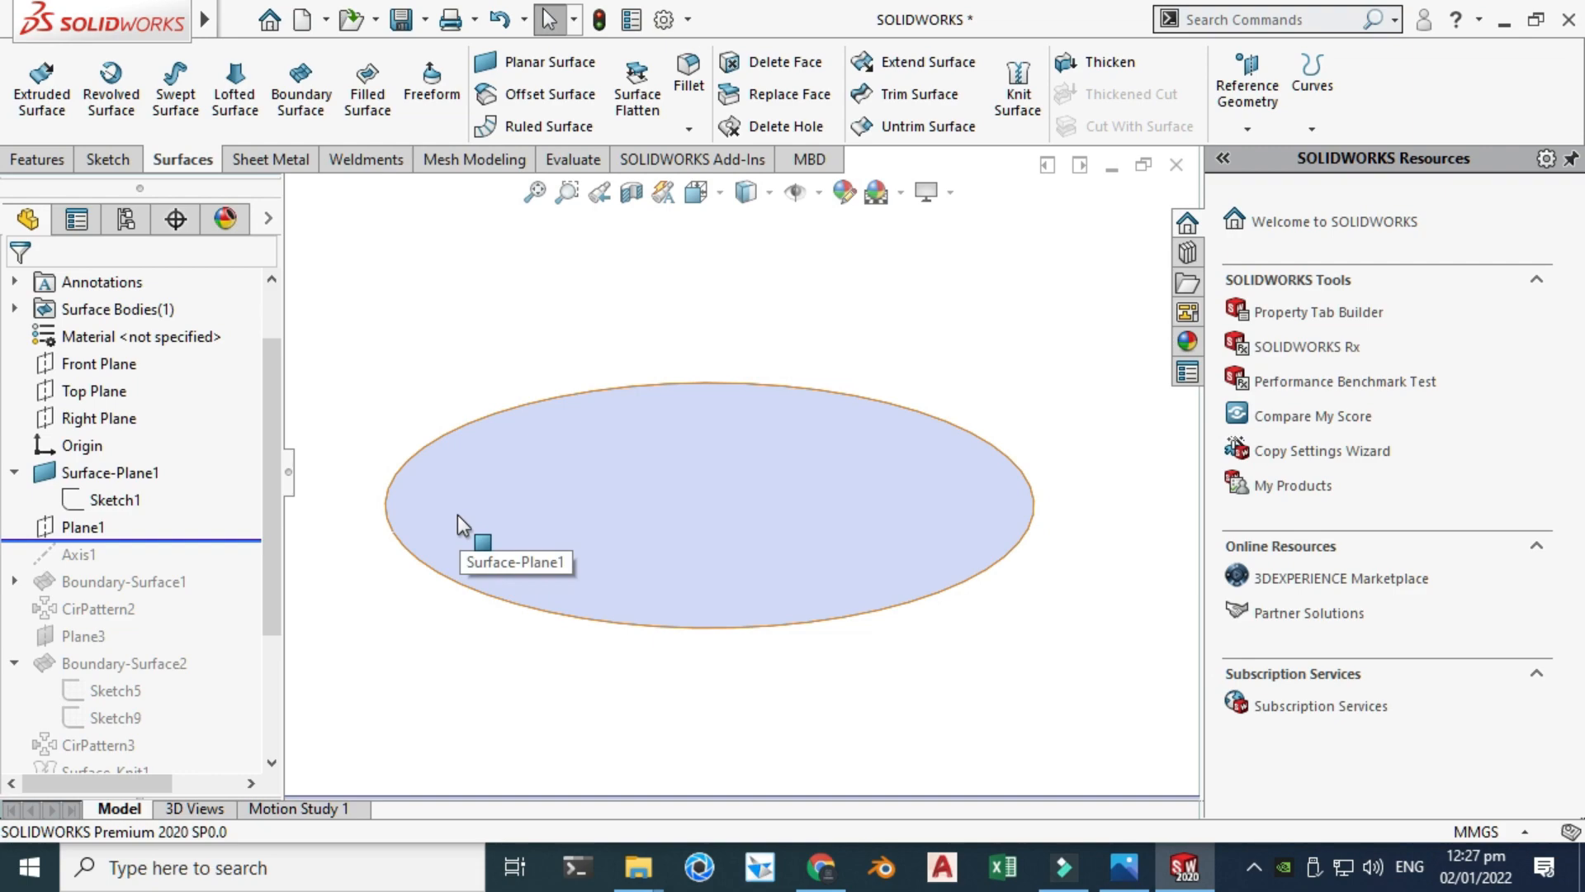
{"action": "left_click", "coordinate": [83, 526]}
{"action": "key", "text": "f"}
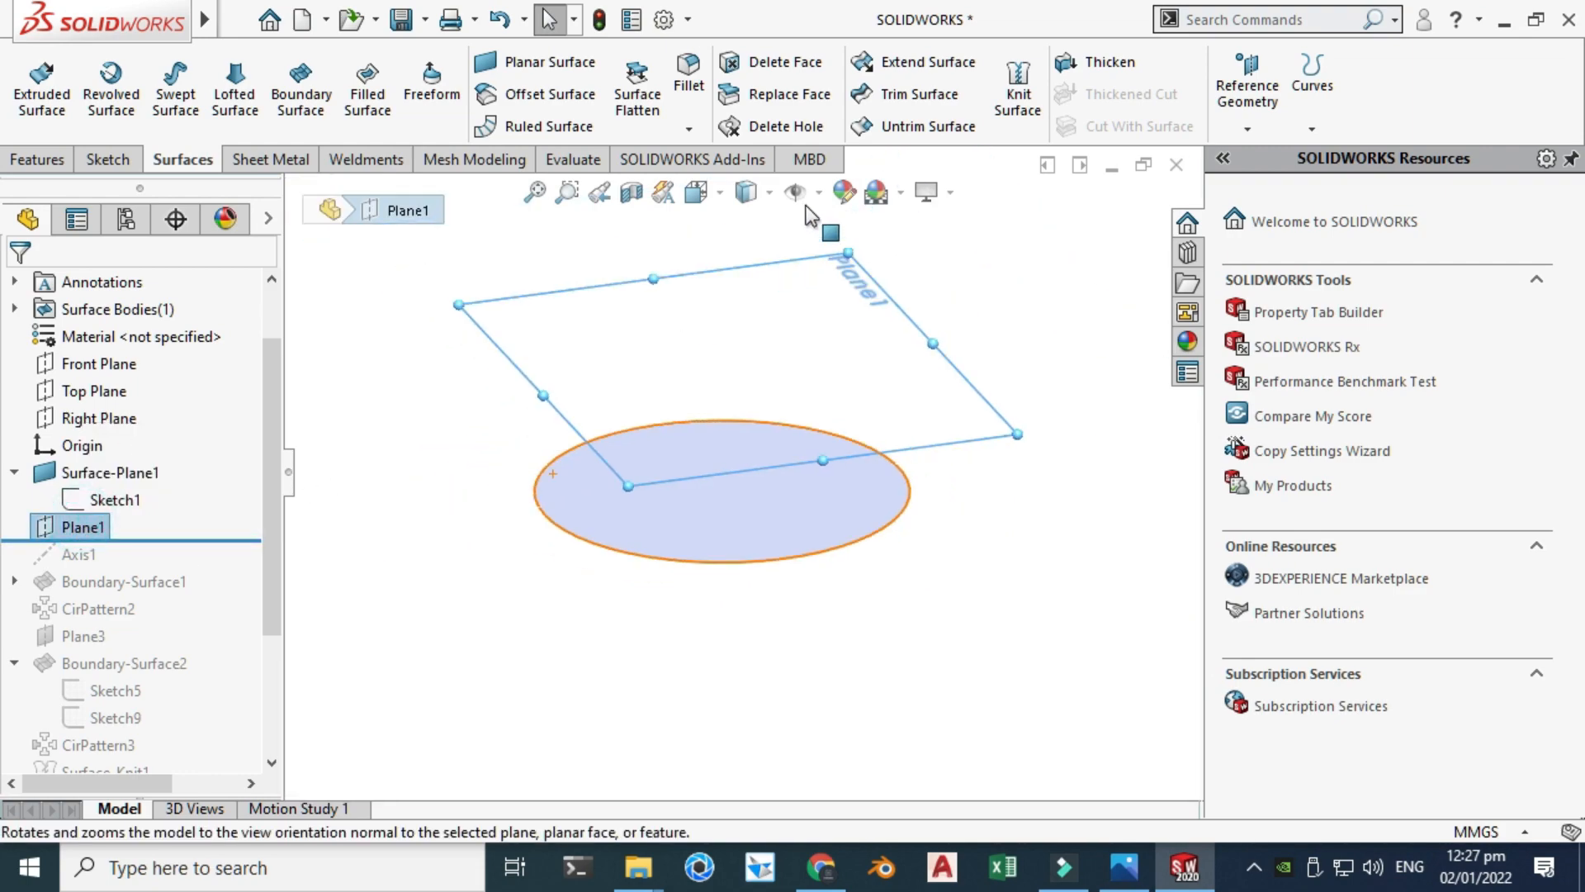
{"action": "left_click", "coordinate": [714, 199]}
{"action": "left_click", "coordinate": [665, 565]}
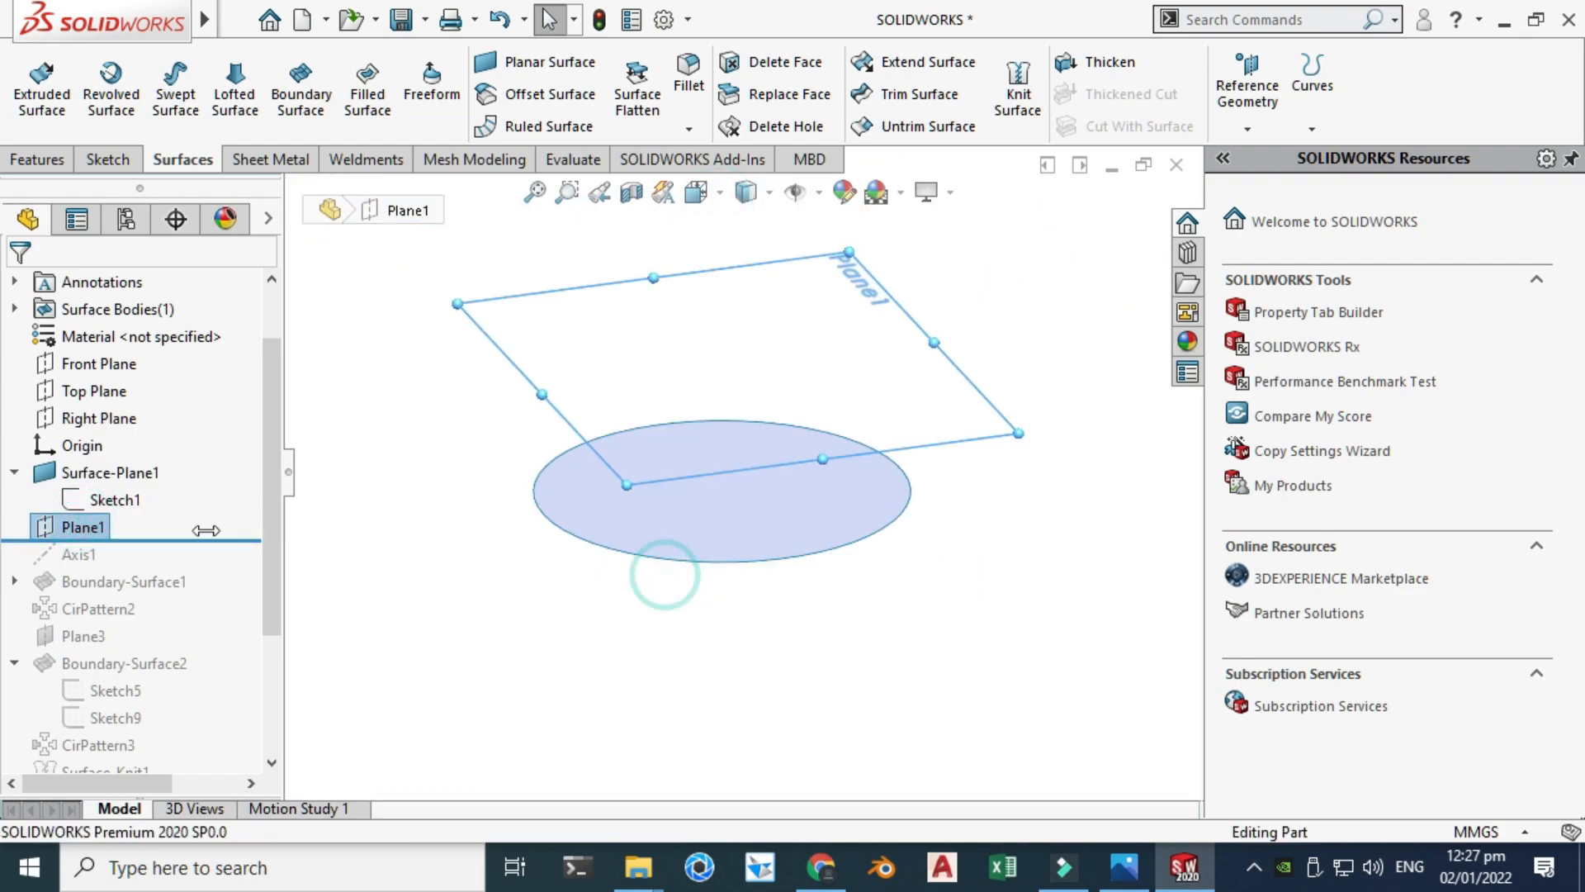
Open Plane1's definition to examine its reference and offset distance, and close it without changes.
{"action": "right_click", "coordinate": [68, 528]}
{"action": "left_click", "coordinate": [98, 175]}
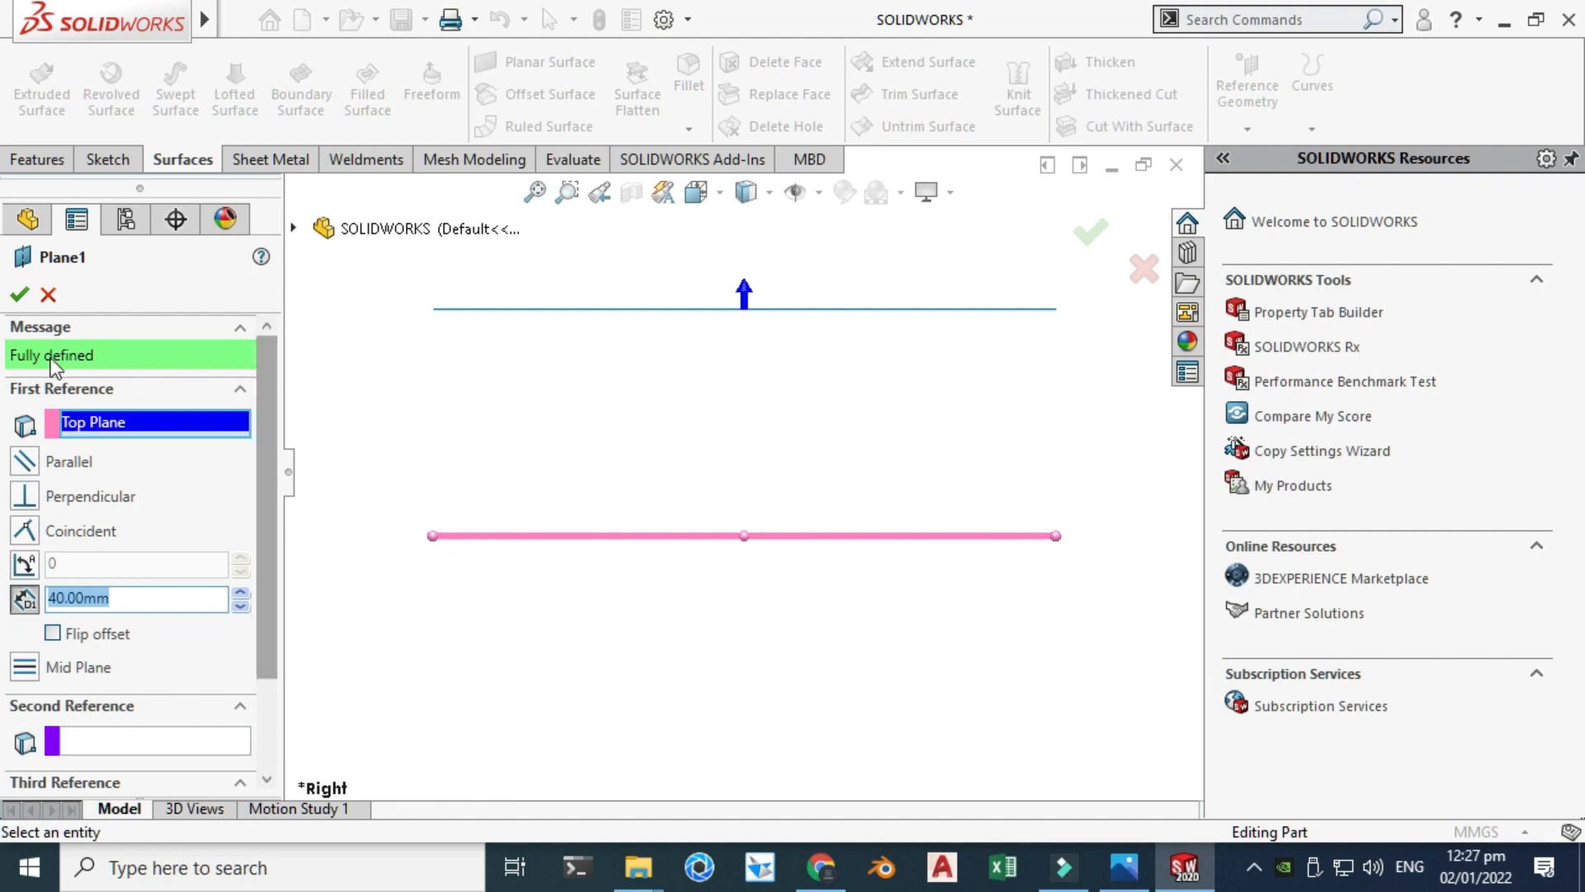
{"action": "left_click", "coordinate": [48, 294]}
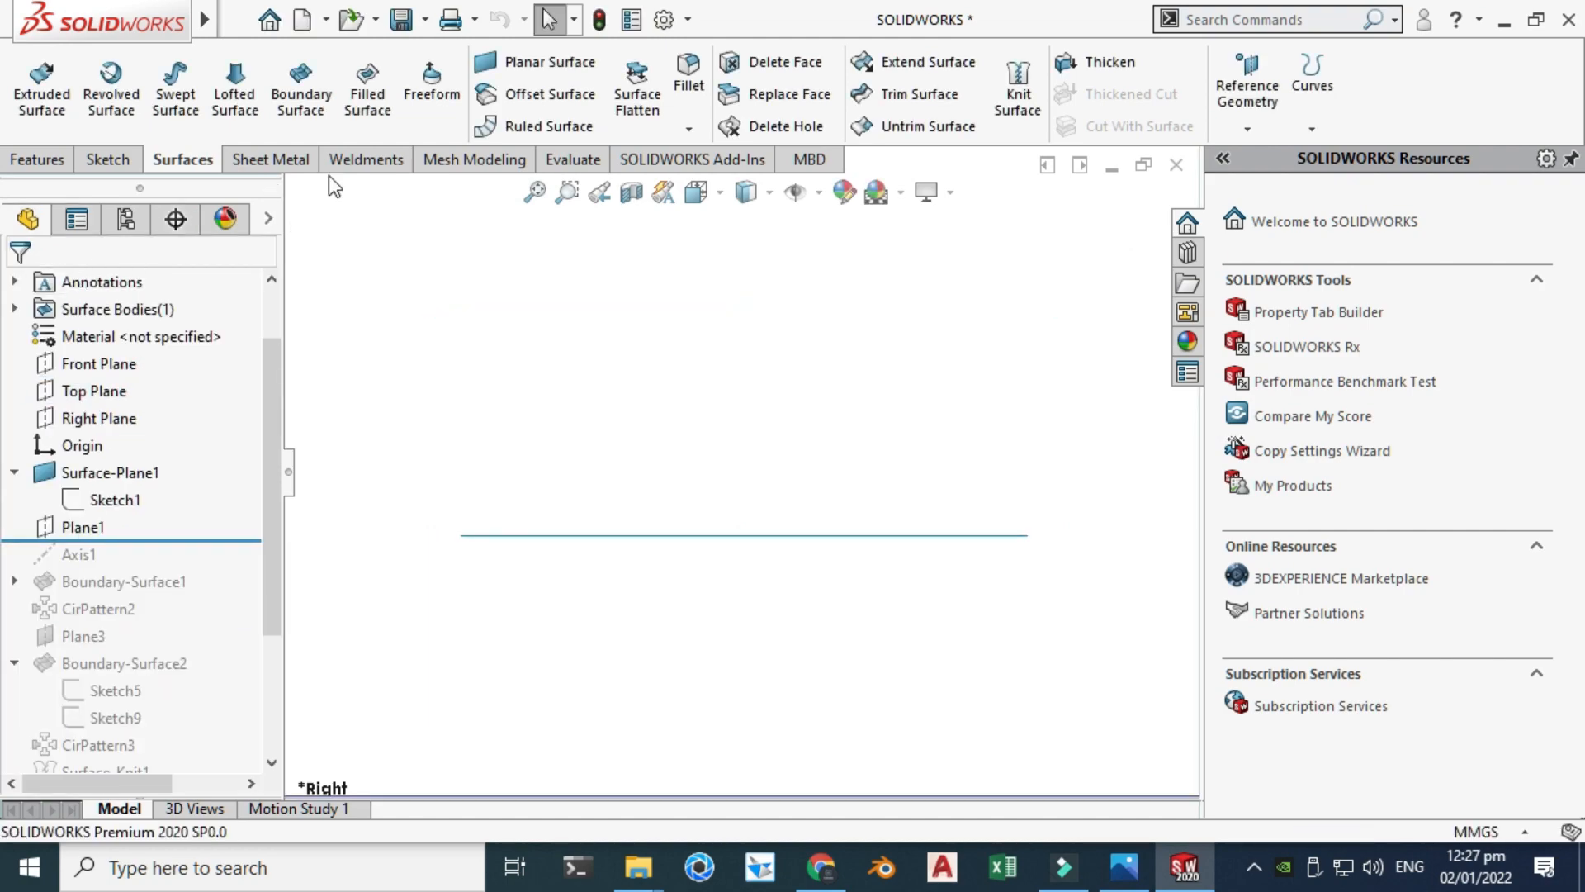
Try to create a reference plane offset 40 mm above the Top Plane.
{"action": "left_click", "coordinate": [1266, 116]}
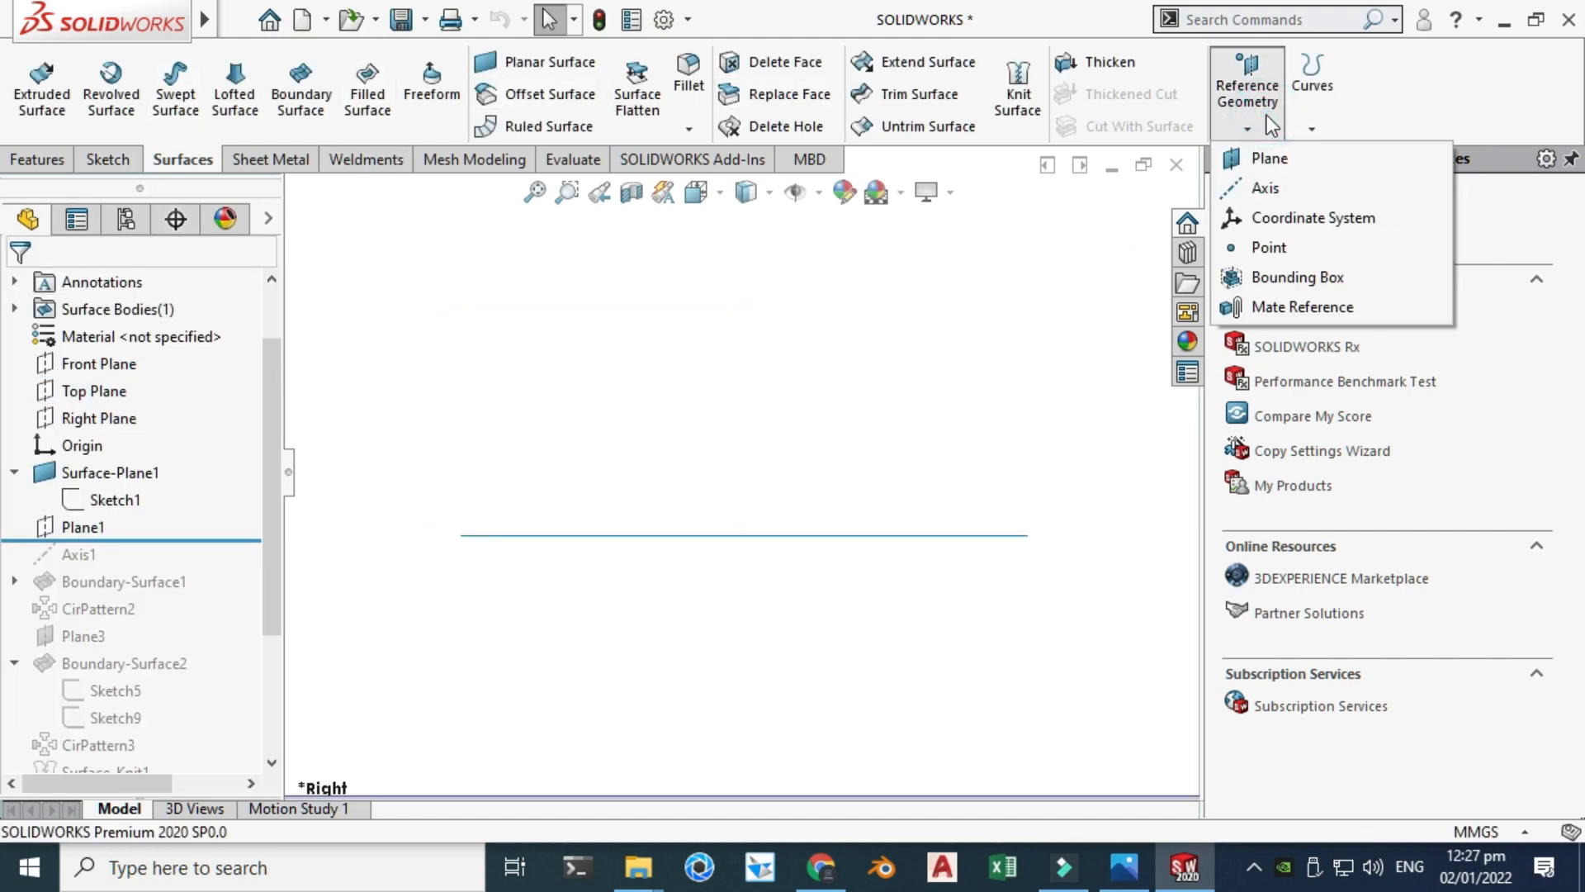
{"action": "left_click", "coordinate": [1259, 161]}
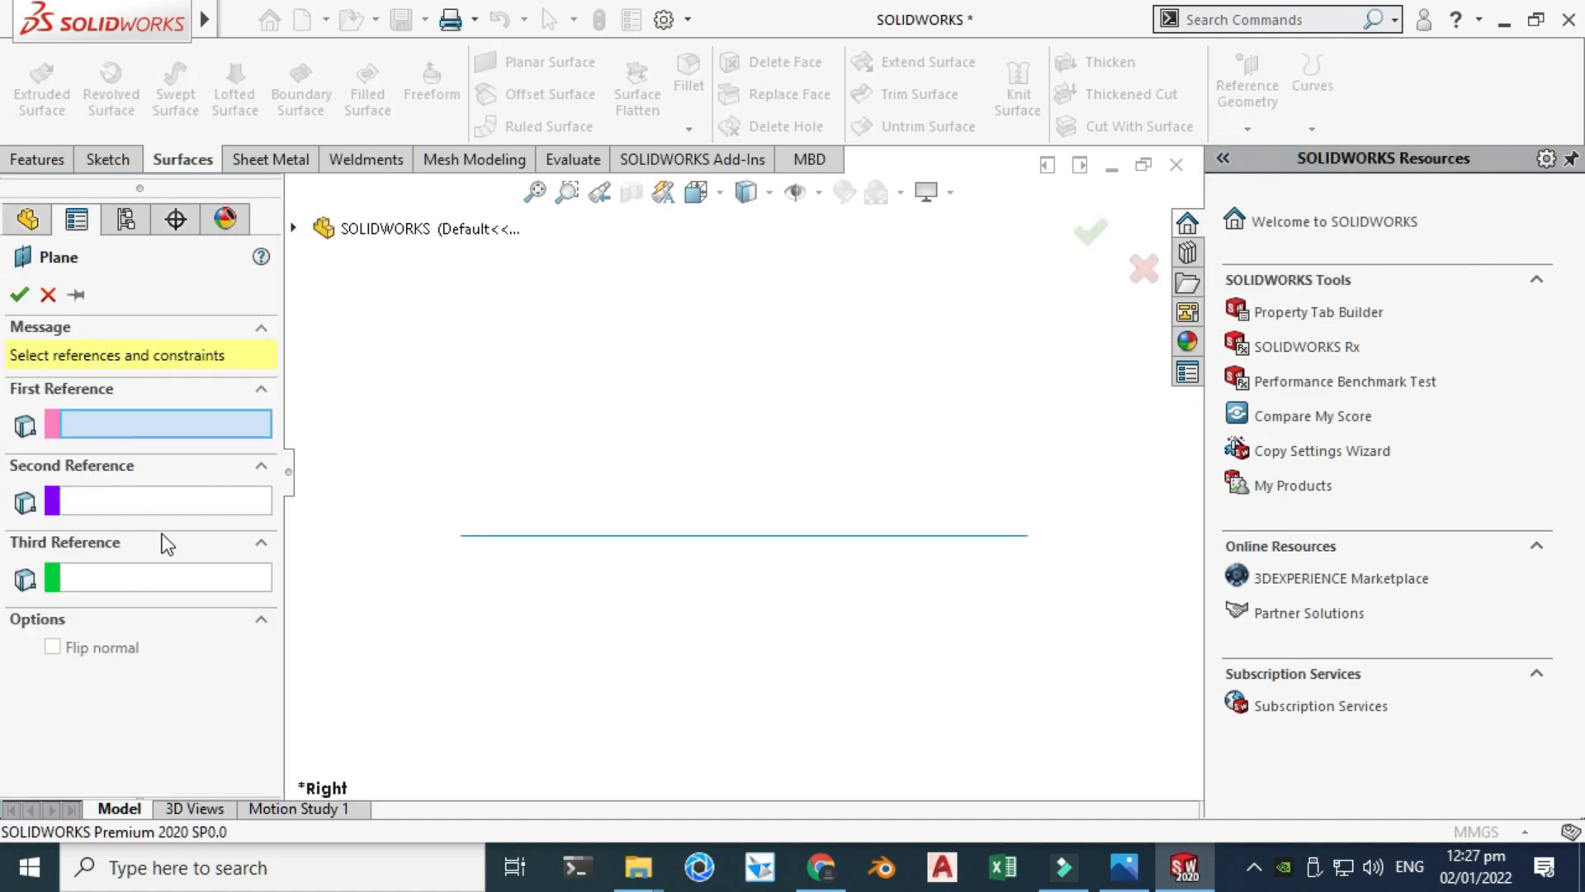
{"action": "left_click", "coordinate": [294, 230]}
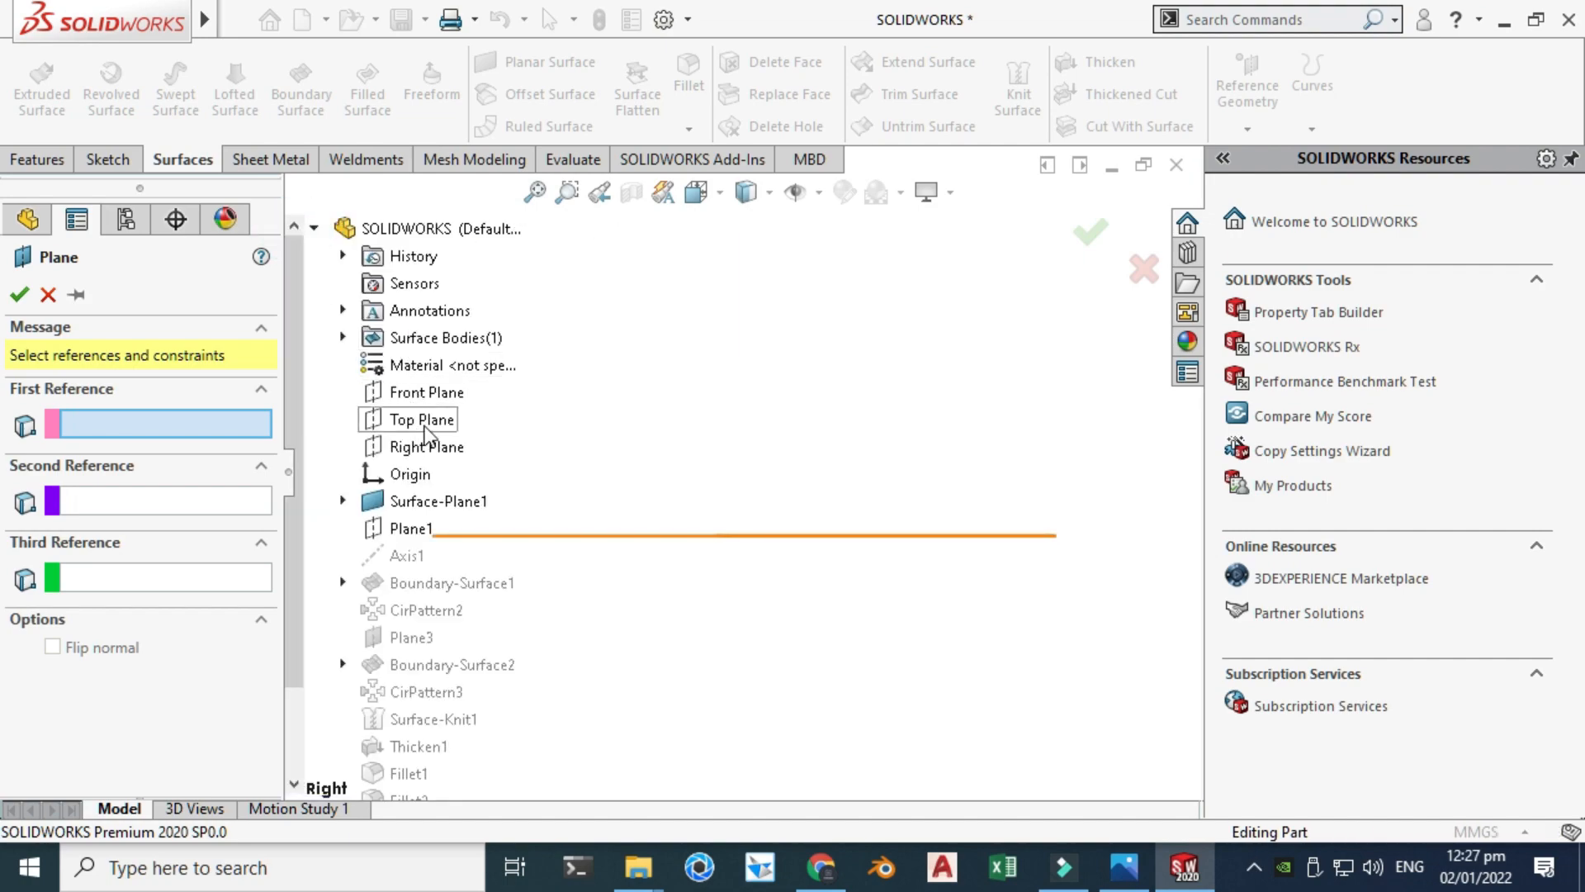
{"action": "left_click", "coordinate": [424, 423]}
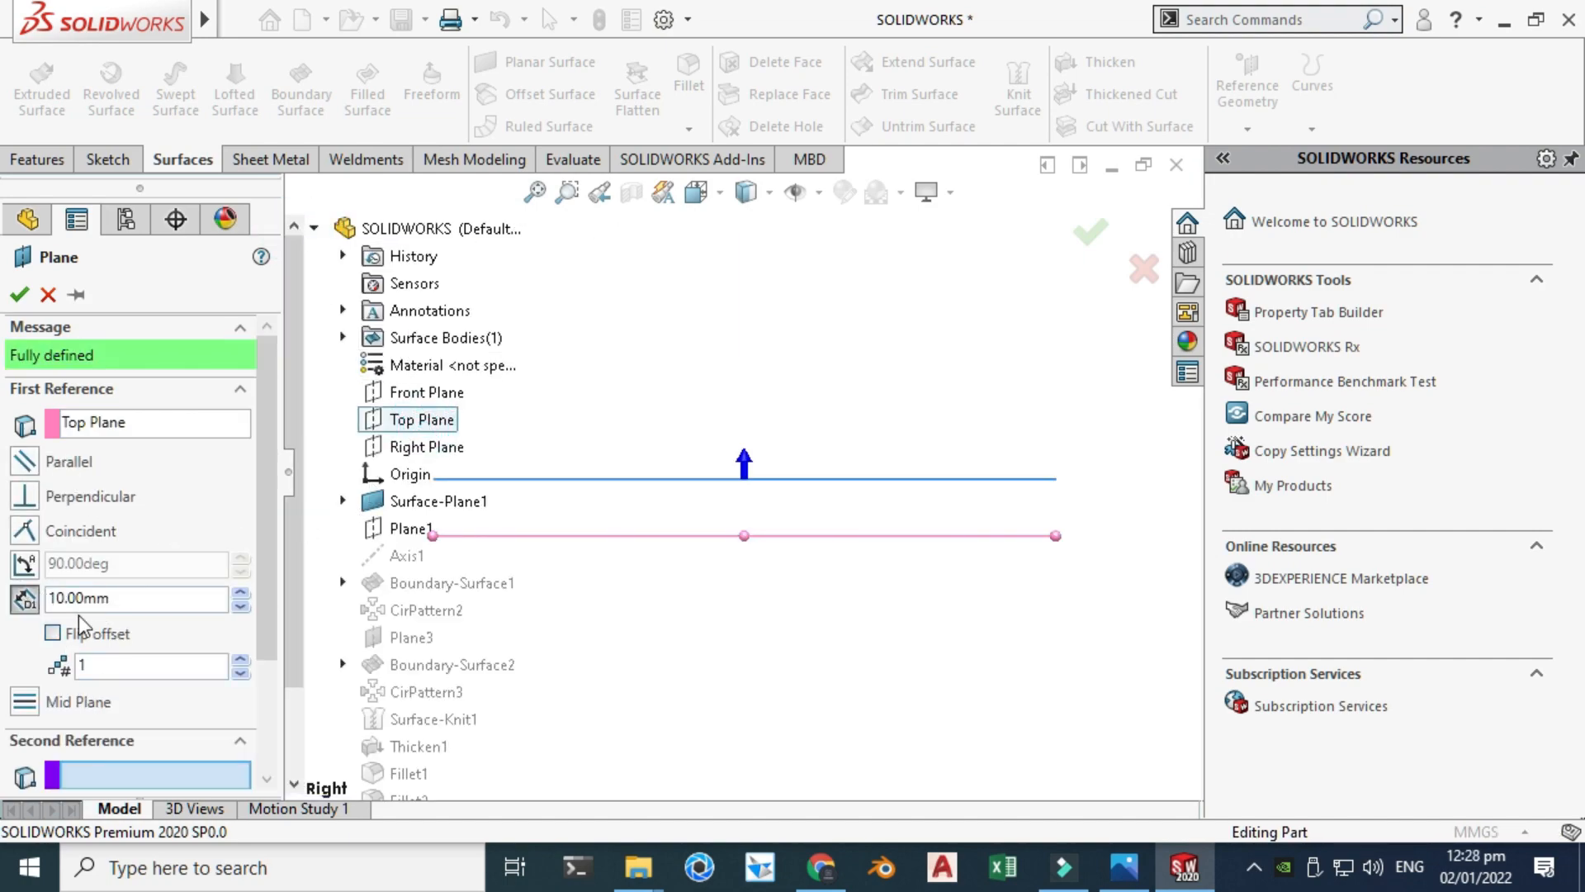
{"action": "double_click", "coordinate": [118, 601]}
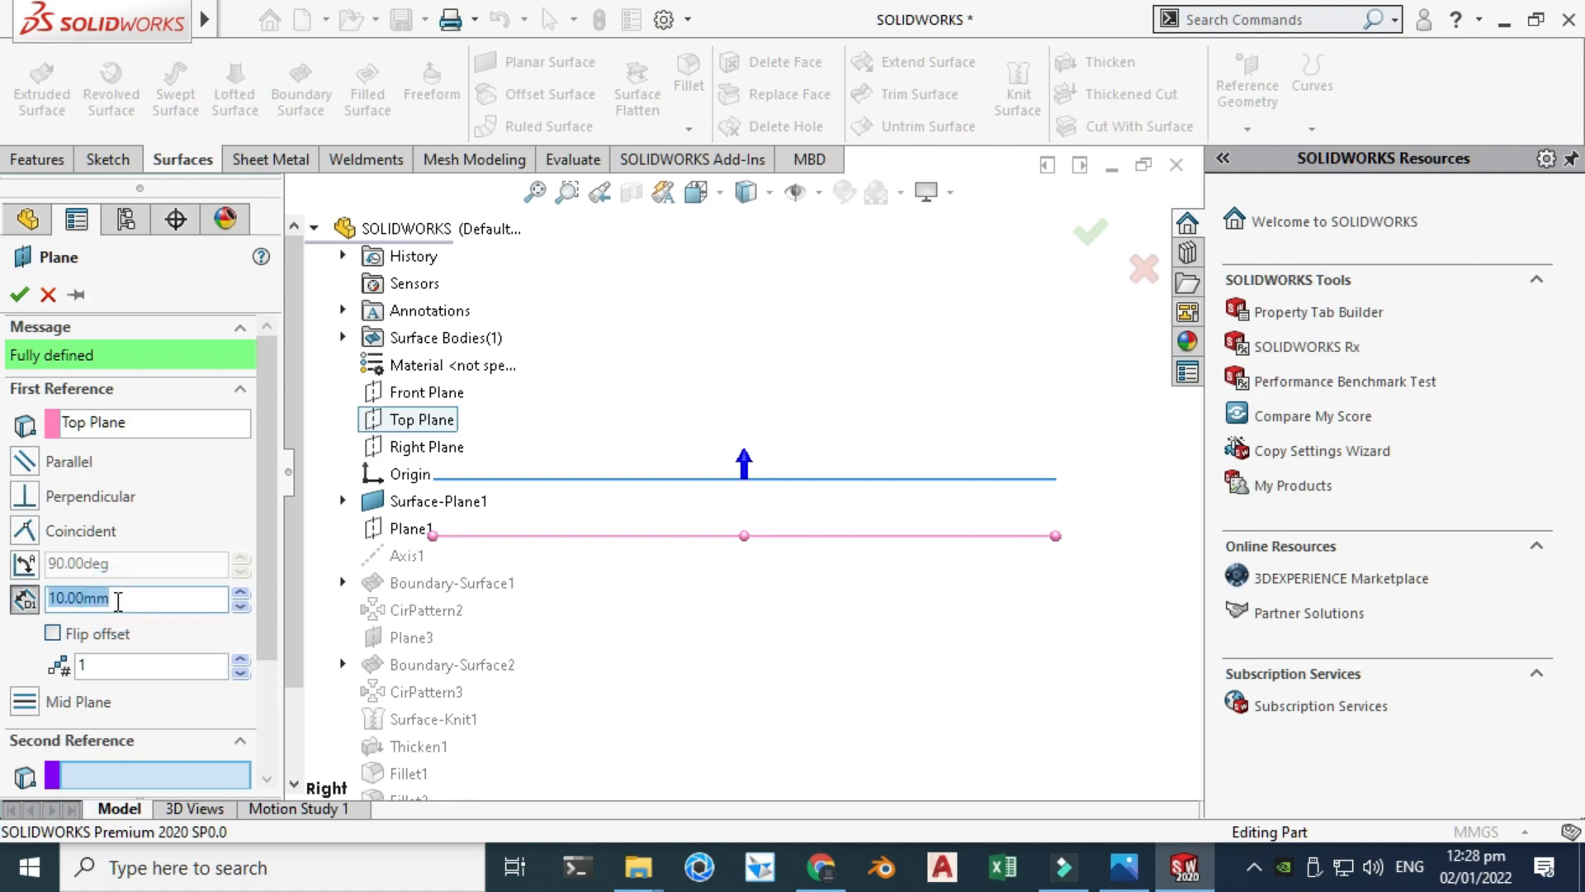
{"action": "type", "text": "40"}
{"action": "key", "text": "Return"}
{"action": "left_click", "coordinate": [47, 296]}
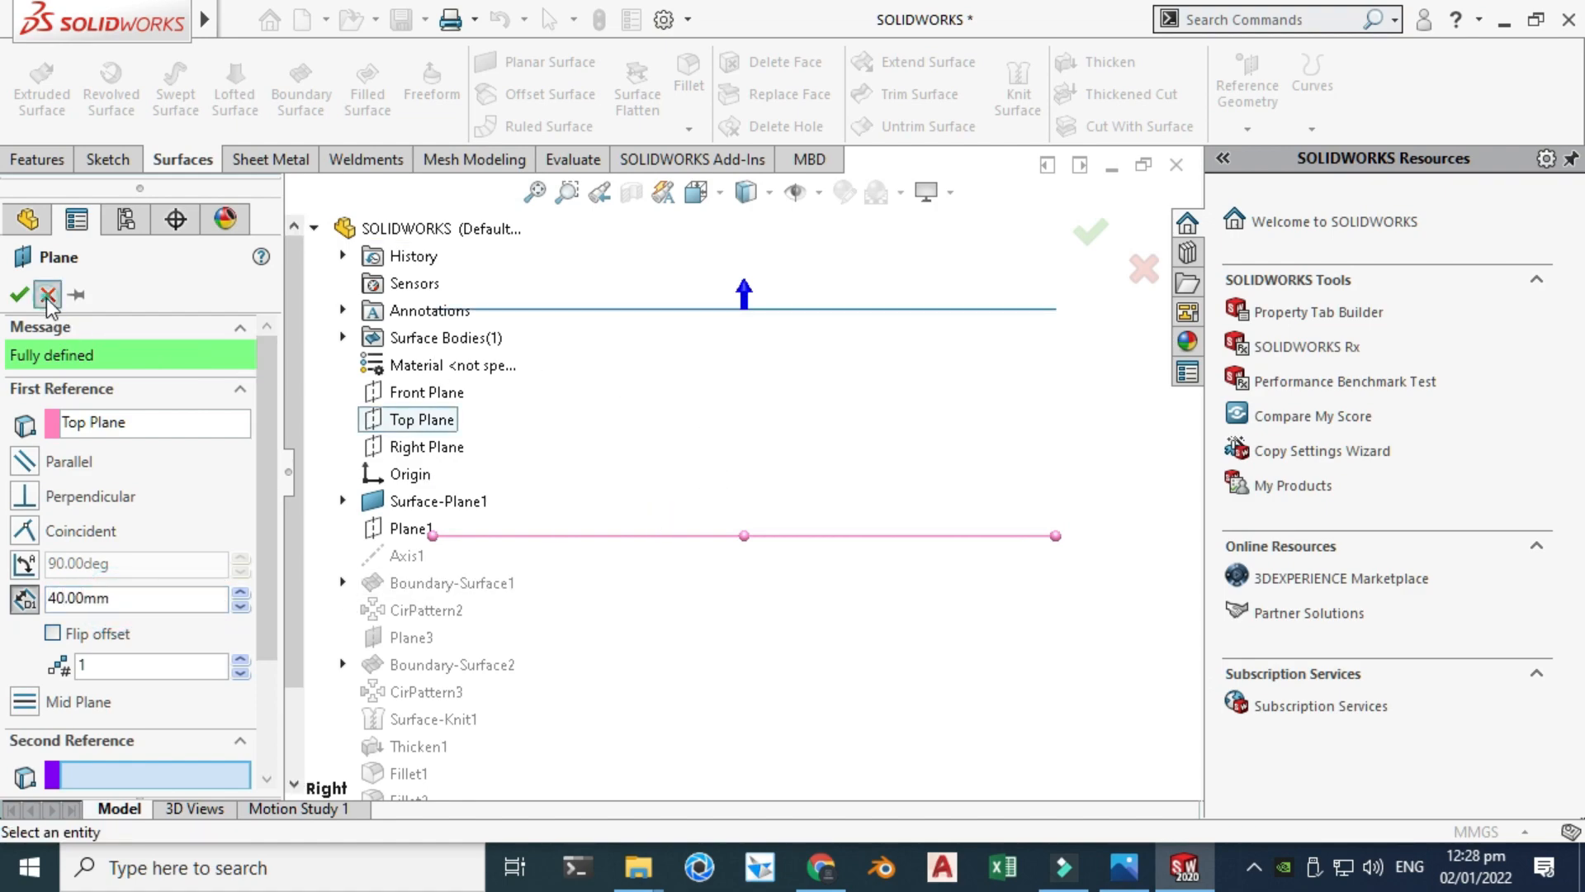
Show Plane1 above the planar base surface.
{"action": "right_click", "coordinate": [670, 314]}
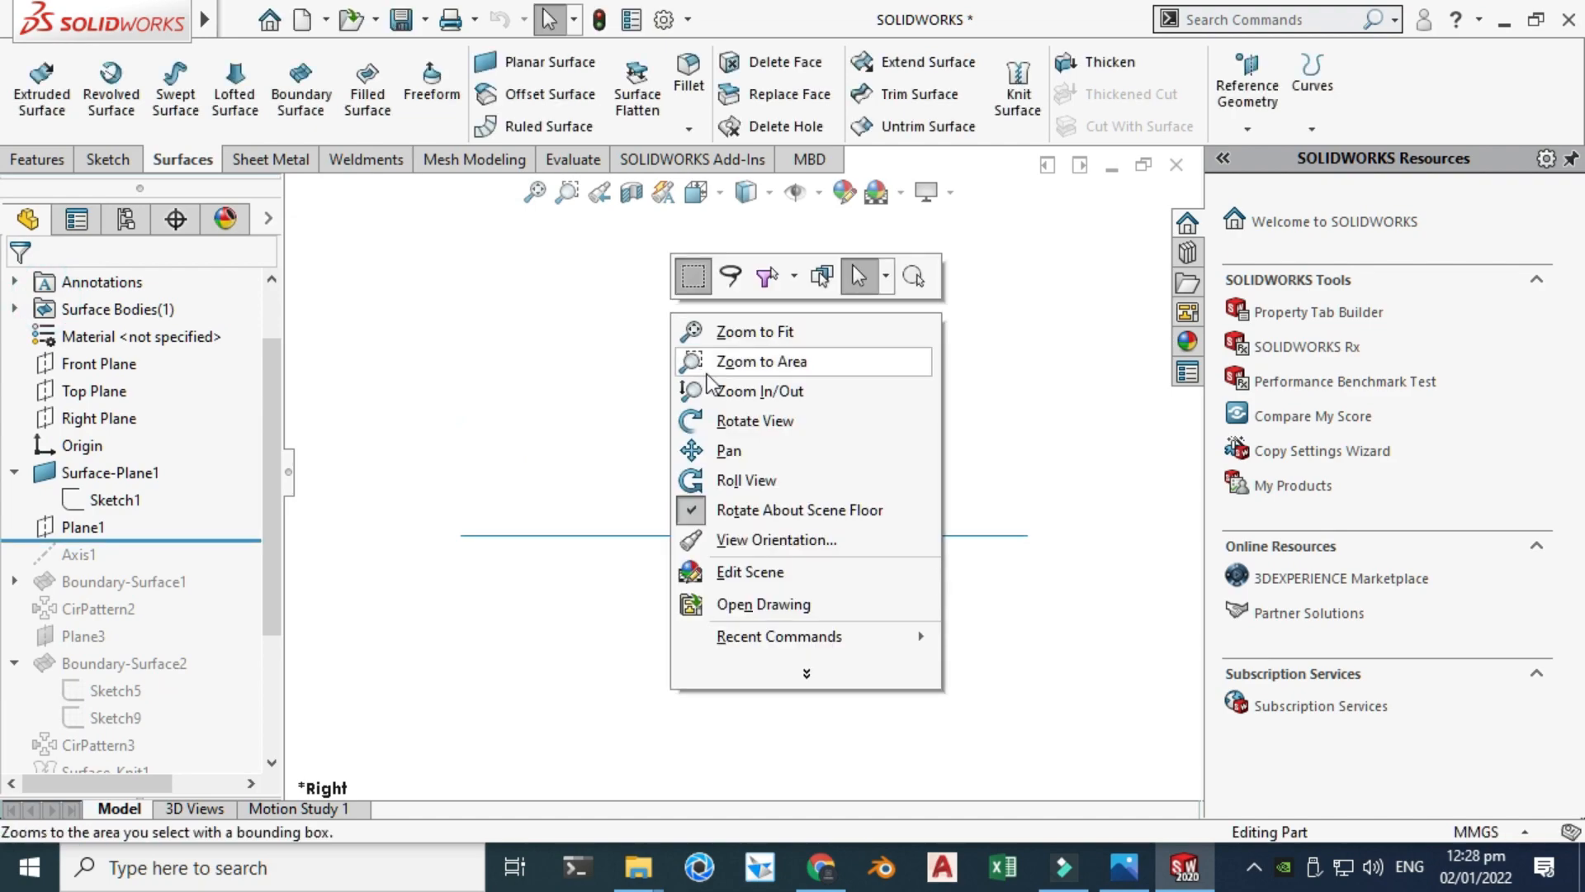
{"action": "middle_click_drag", "start_coordinate": [644, 364], "coordinate": [664, 425]}
{"action": "scroll", "coordinate": [660, 433], "scroll_direction": "up", "scroll_amount": 3}
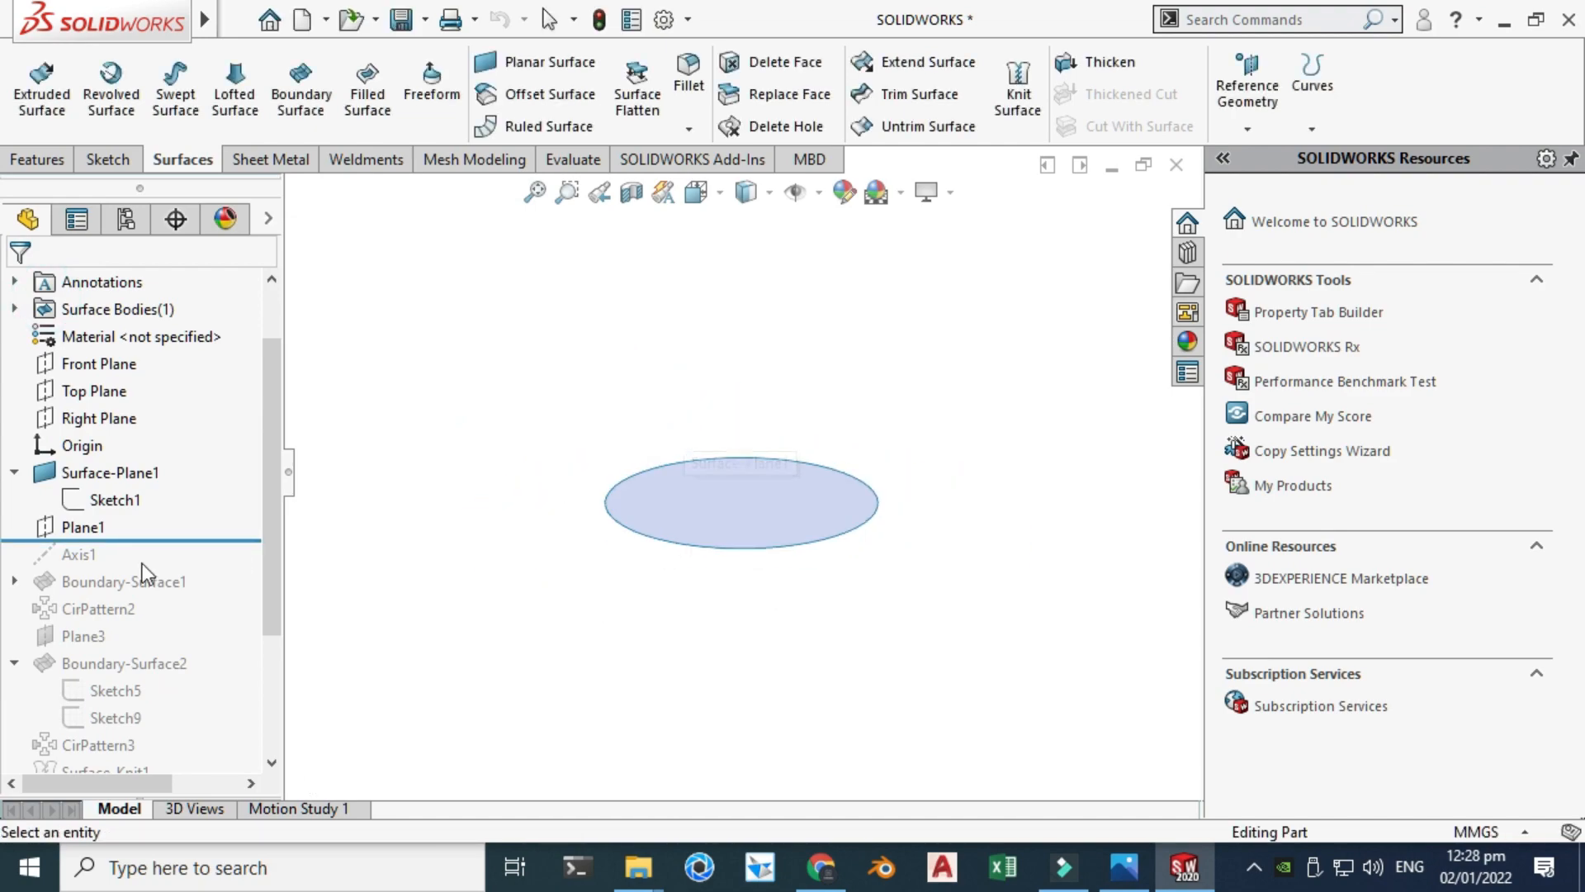
{"action": "left_click", "coordinate": [53, 526]}
{"action": "left_click", "coordinate": [117, 492]}
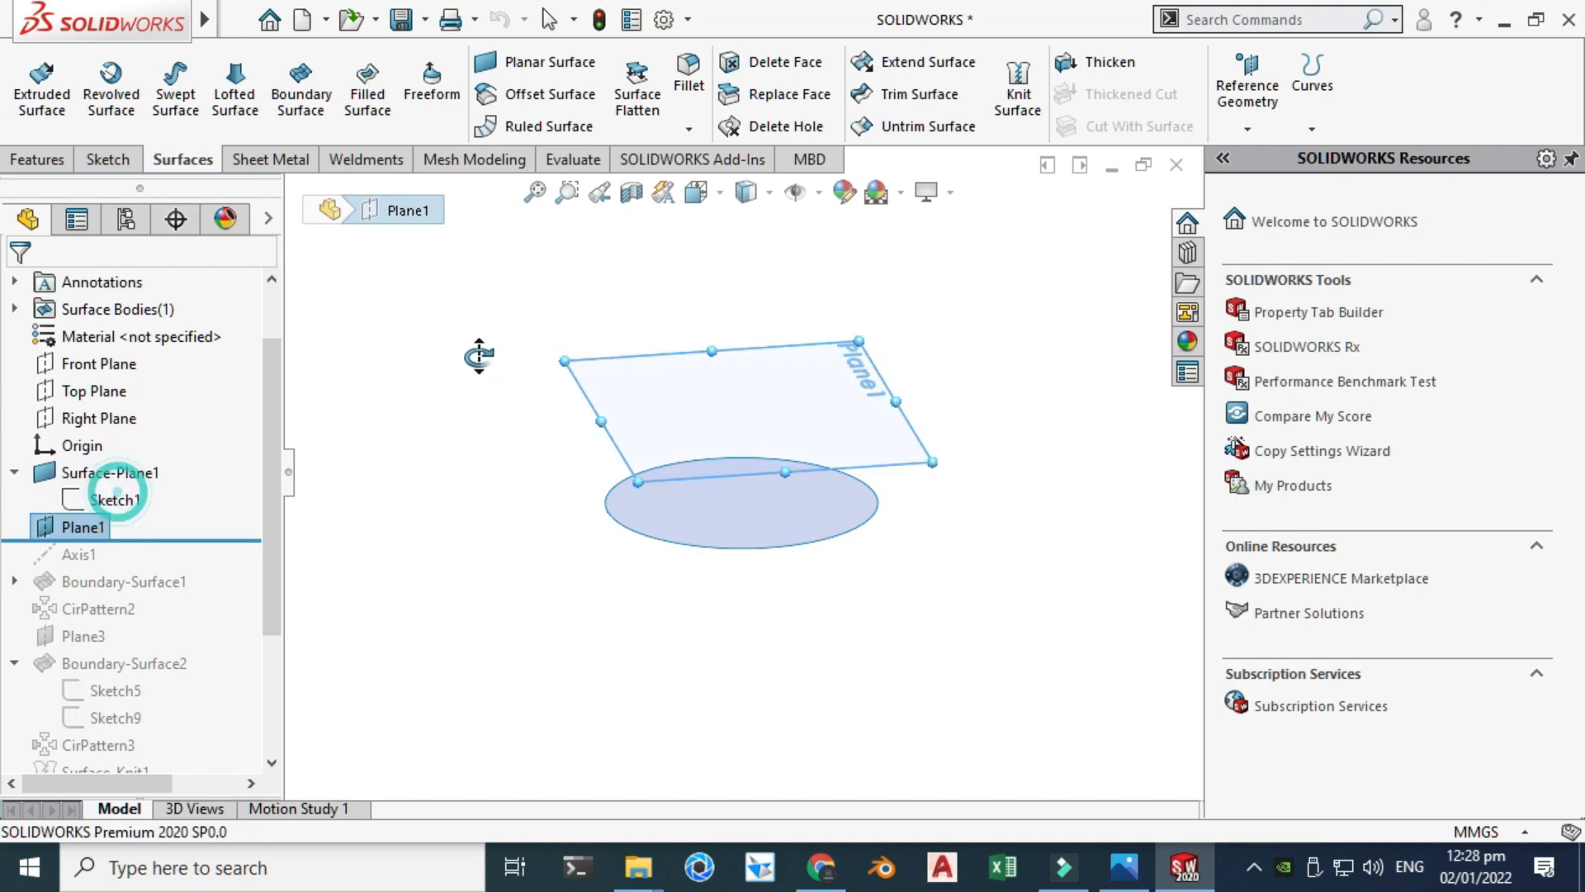
{"action": "left_click", "coordinate": [499, 345]}
{"action": "right_click", "coordinate": [652, 257]}
{"action": "left_click", "coordinate": [586, 441]}
{"action": "mouse_move", "coordinate": [542, 514]}
{"action": "left_mouse_down"}
{"action": "mouse_move", "coordinate": [528, 409]}
{"action": "mouse_move", "coordinate": [545, 490]}
{"action": "left_mouse_up"}
{"action": "scroll", "coordinate": [688, 480], "scroll_direction": "down", "scroll_amount": 1}
{"action": "left_click_drag", "start_coordinate": [688, 480], "coordinate": [748, 417]}
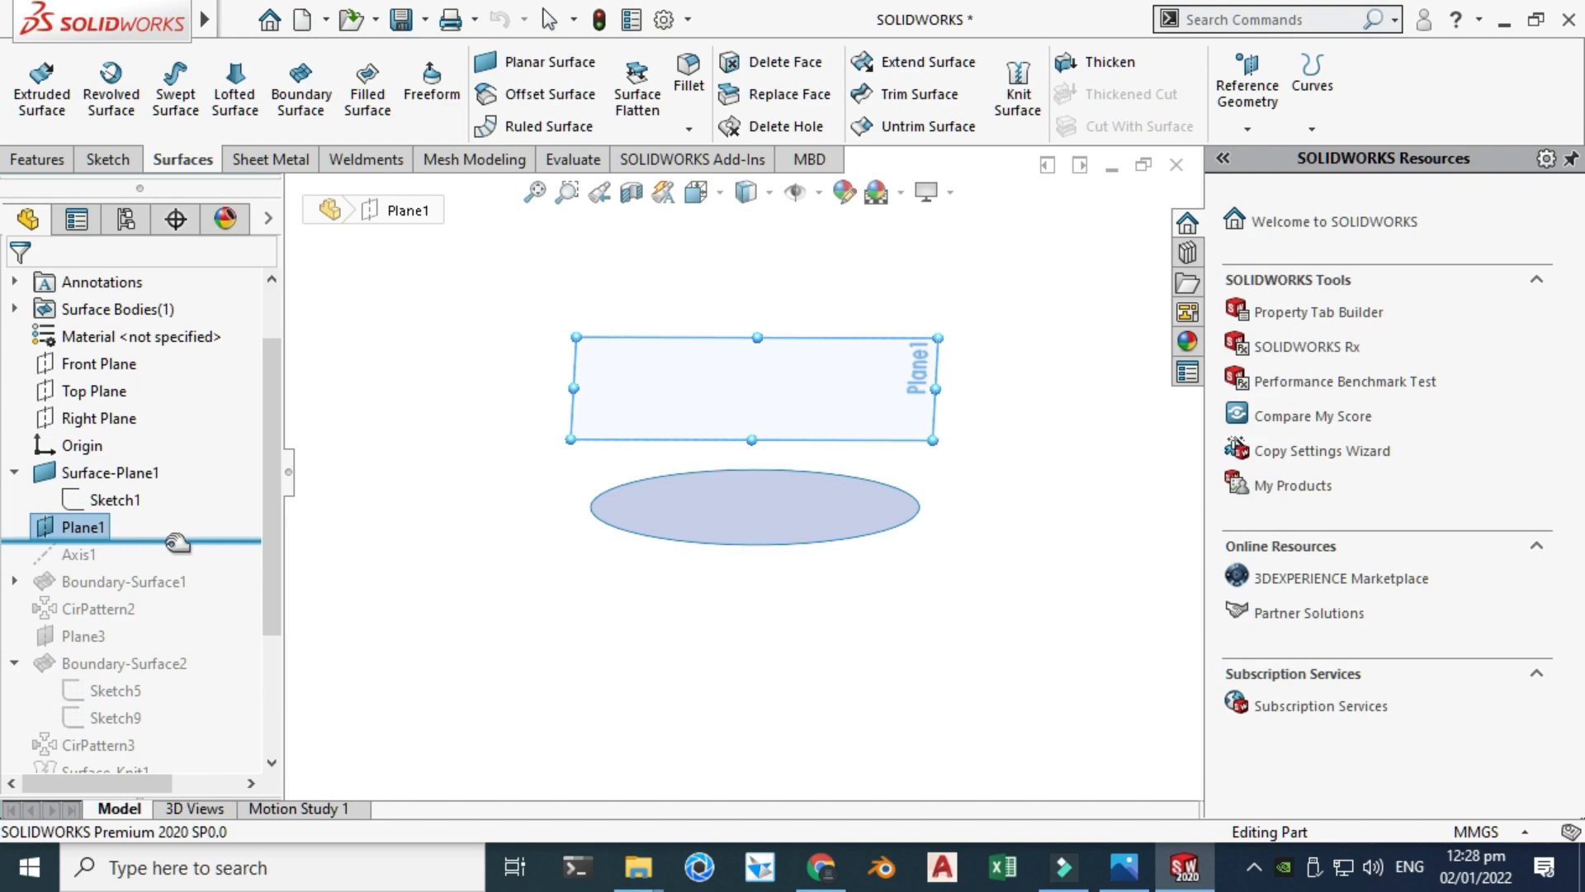
Roll the model forward past Axis1 and show the axis through the centre of the base surface.
{"action": "left_click_drag", "start_coordinate": [183, 538], "coordinate": [185, 561]}
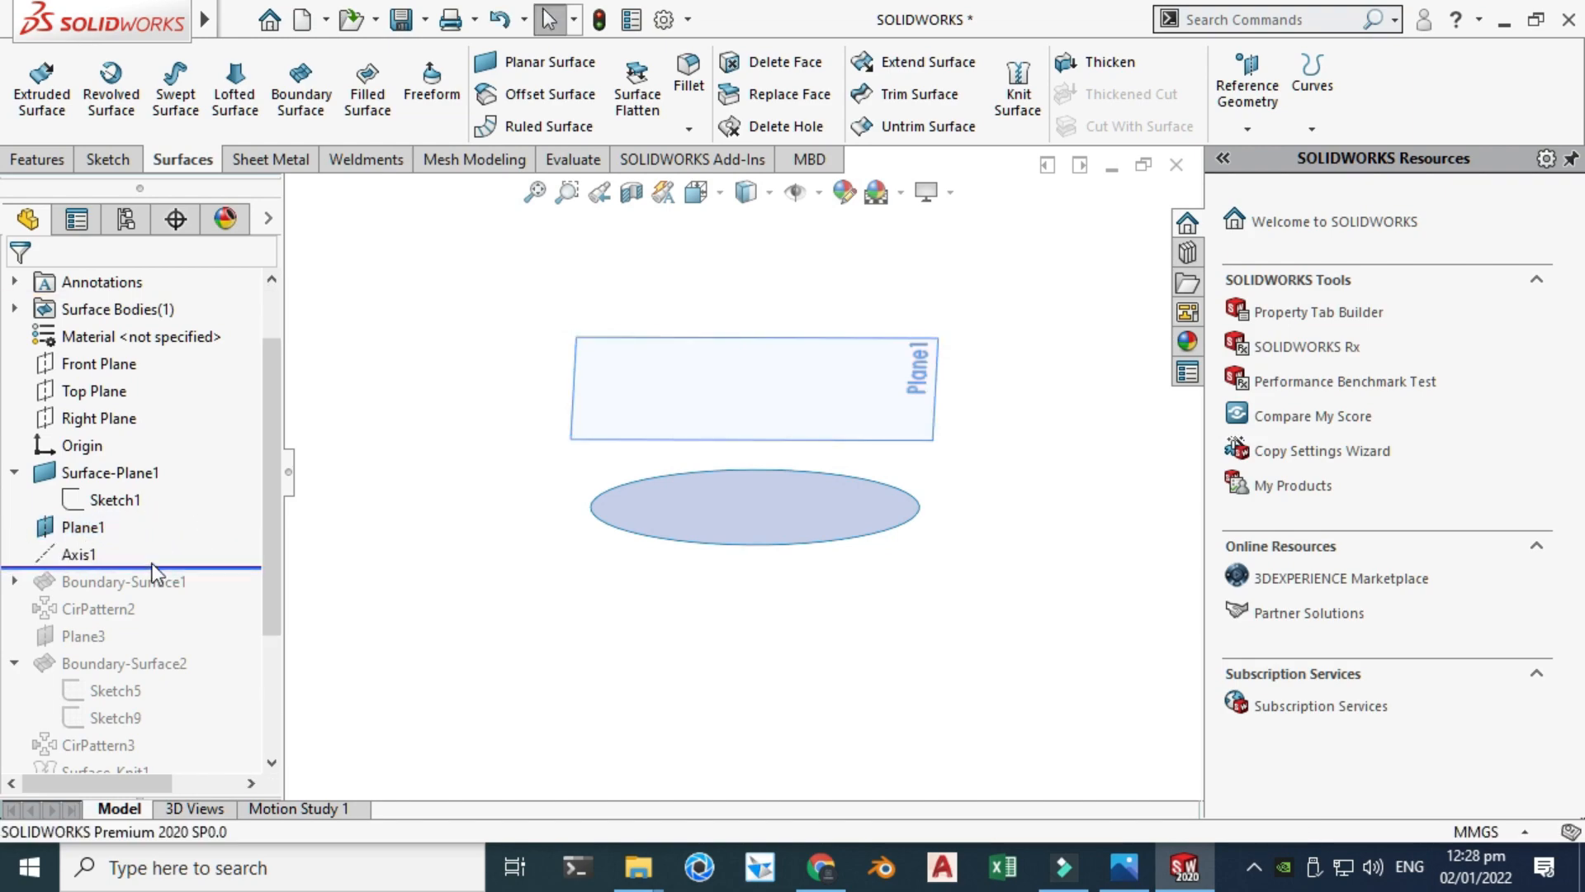
{"action": "left_click", "coordinate": [92, 548]}
{"action": "left_click", "coordinate": [118, 515]}
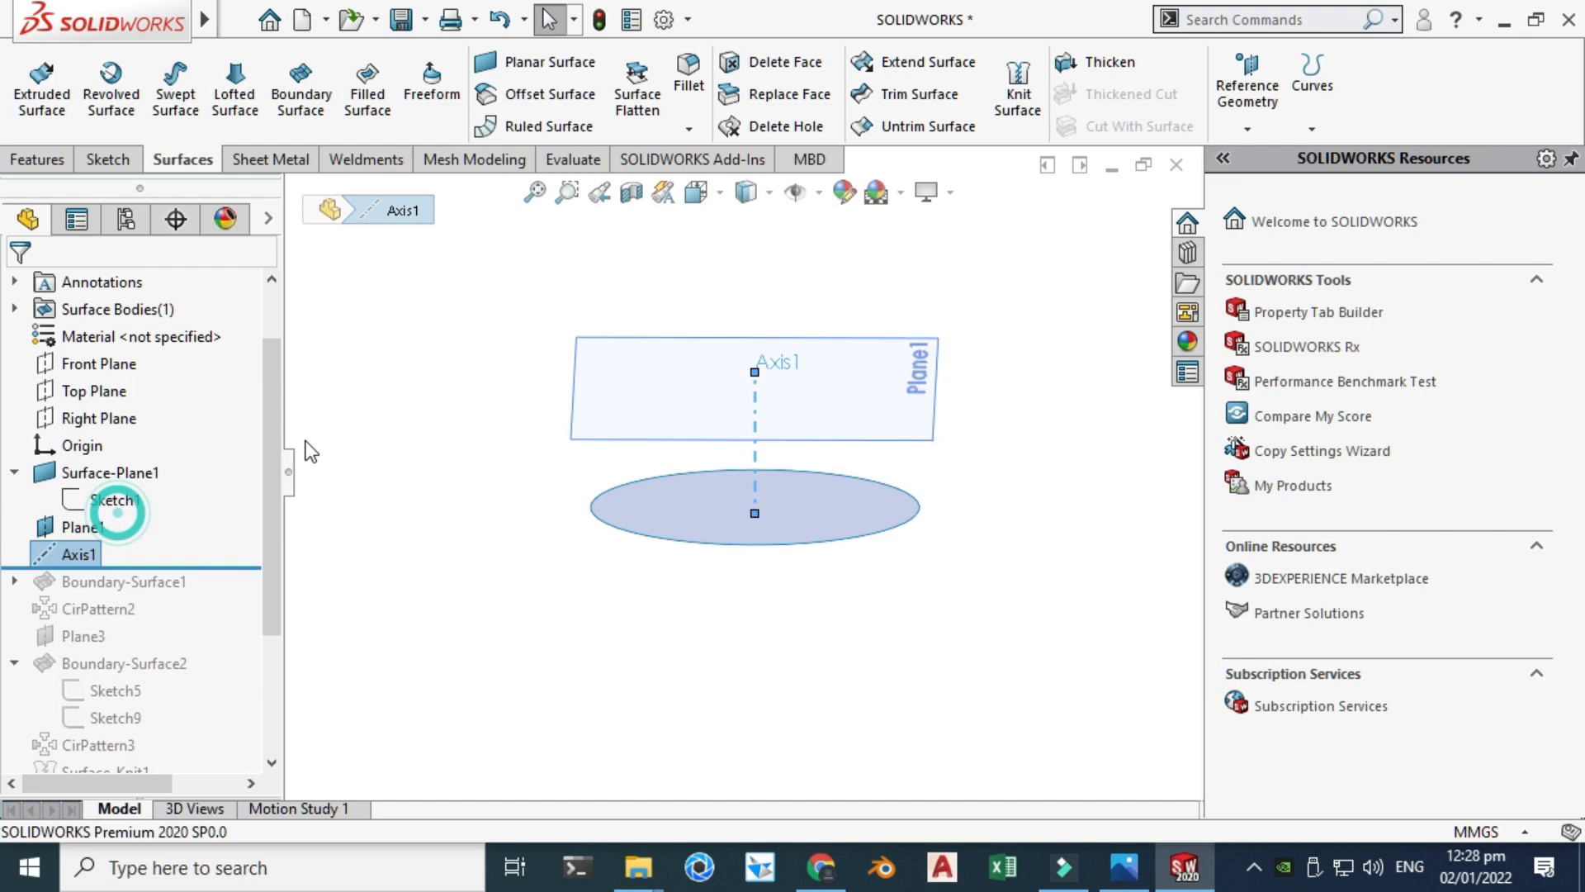
Try to create a reference axis with the Two Planes option.
{"action": "left_click", "coordinate": [1242, 115]}
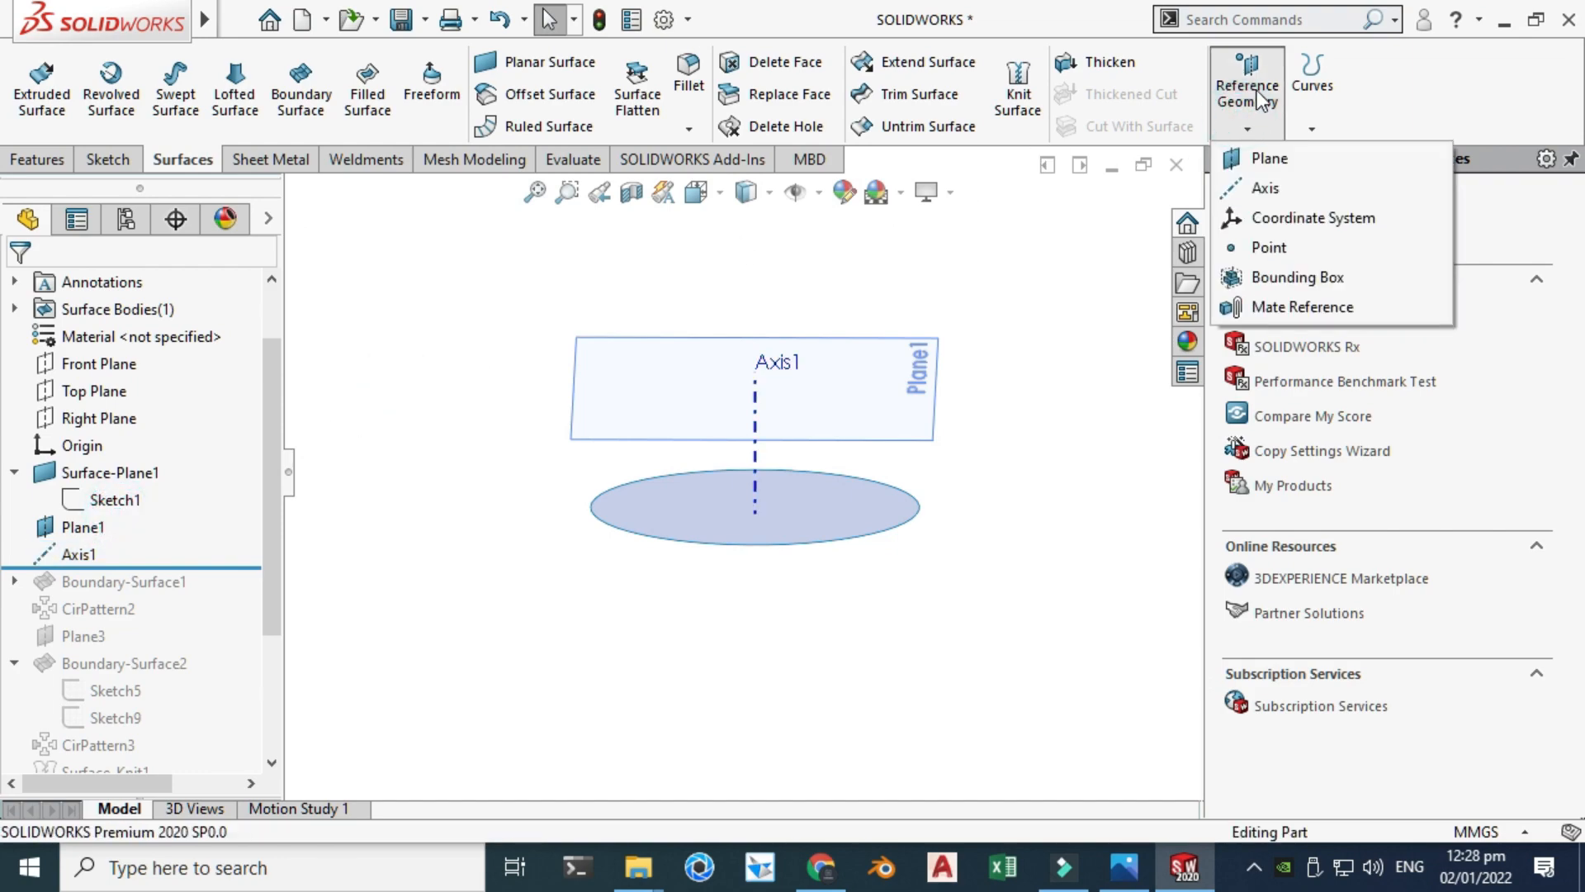
{"action": "left_click", "coordinate": [1285, 189]}
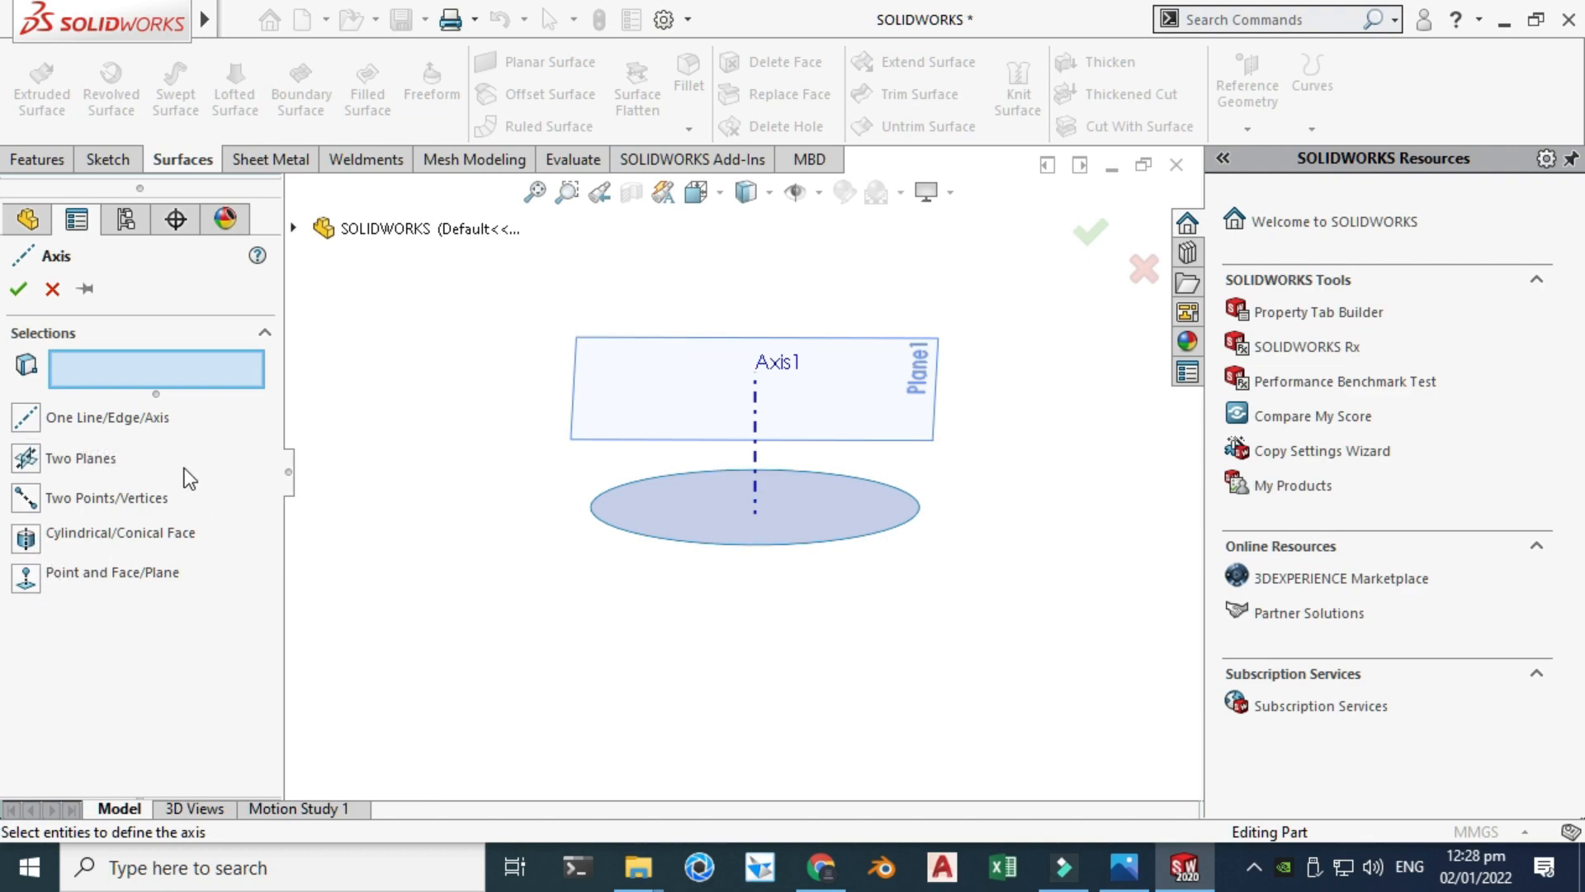
{"action": "left_click", "coordinate": [27, 459]}
{"action": "left_click", "coordinate": [60, 298]}
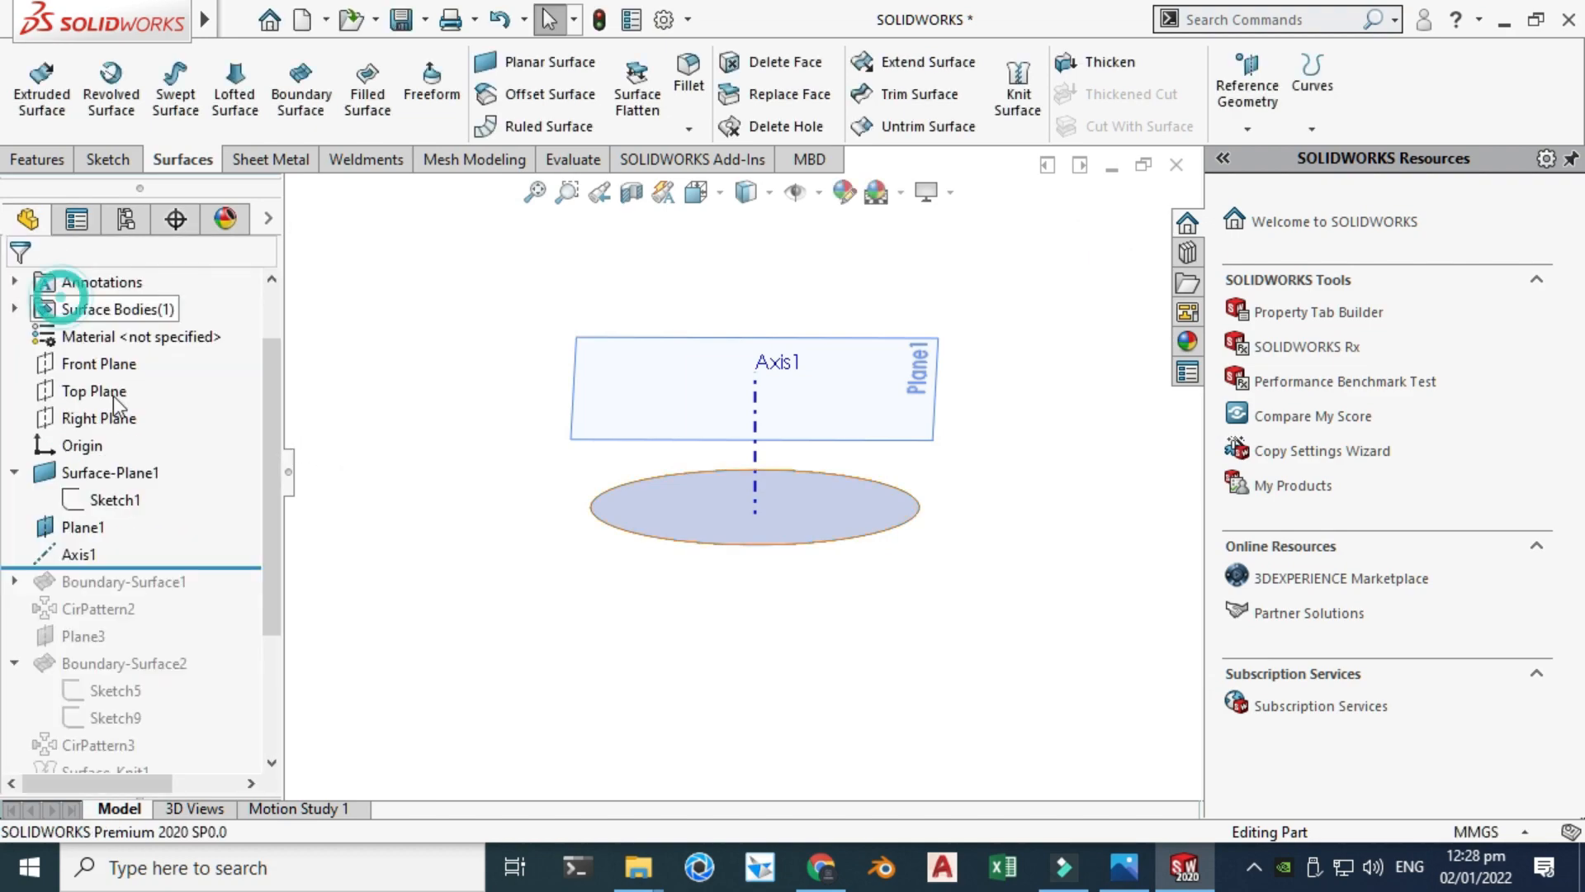
Open Axis1's definition to examine its axis type and selected references, and close it without changes.
{"action": "left_click", "coordinate": [76, 553]}
{"action": "left_click", "coordinate": [98, 470]}
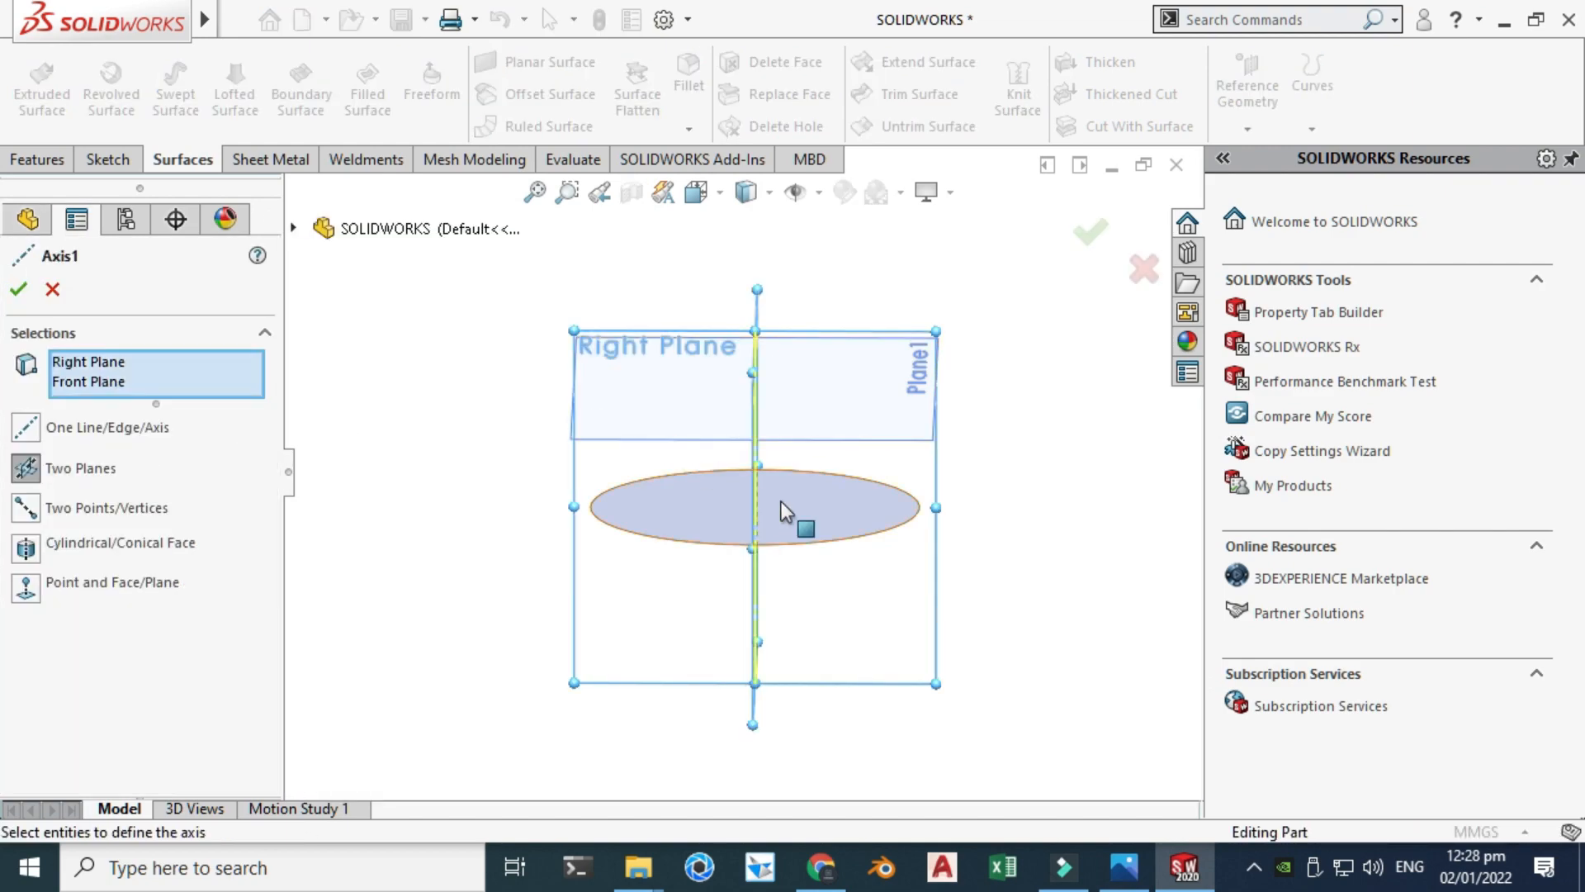
{"action": "scroll", "coordinate": [782, 503], "scroll_direction": "down", "scroll_amount": 2}
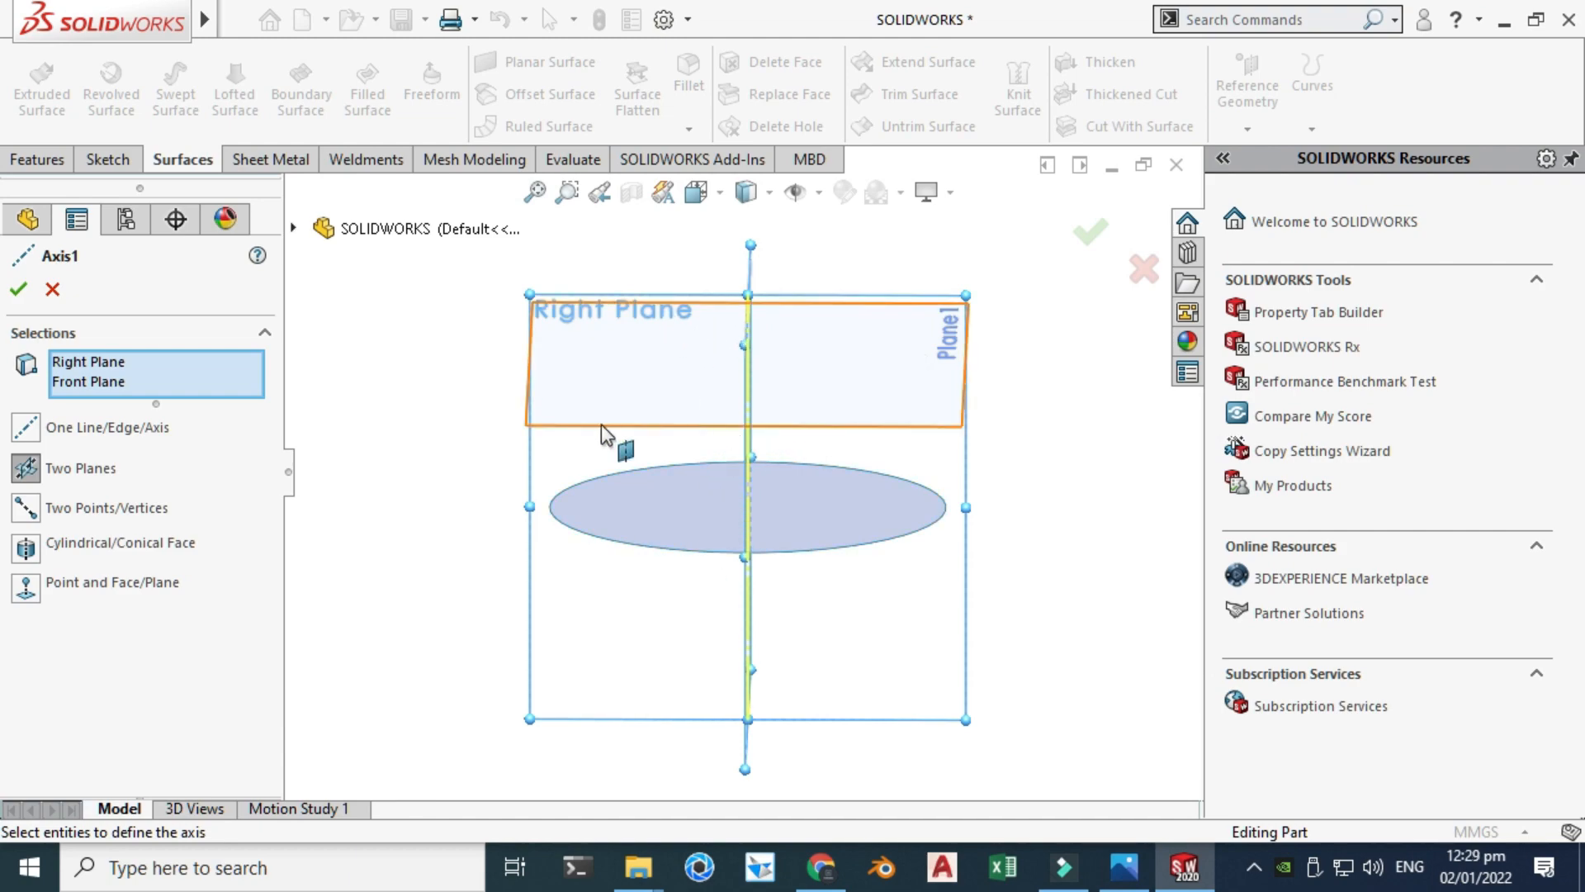
{"action": "left_click", "coordinate": [63, 302]}
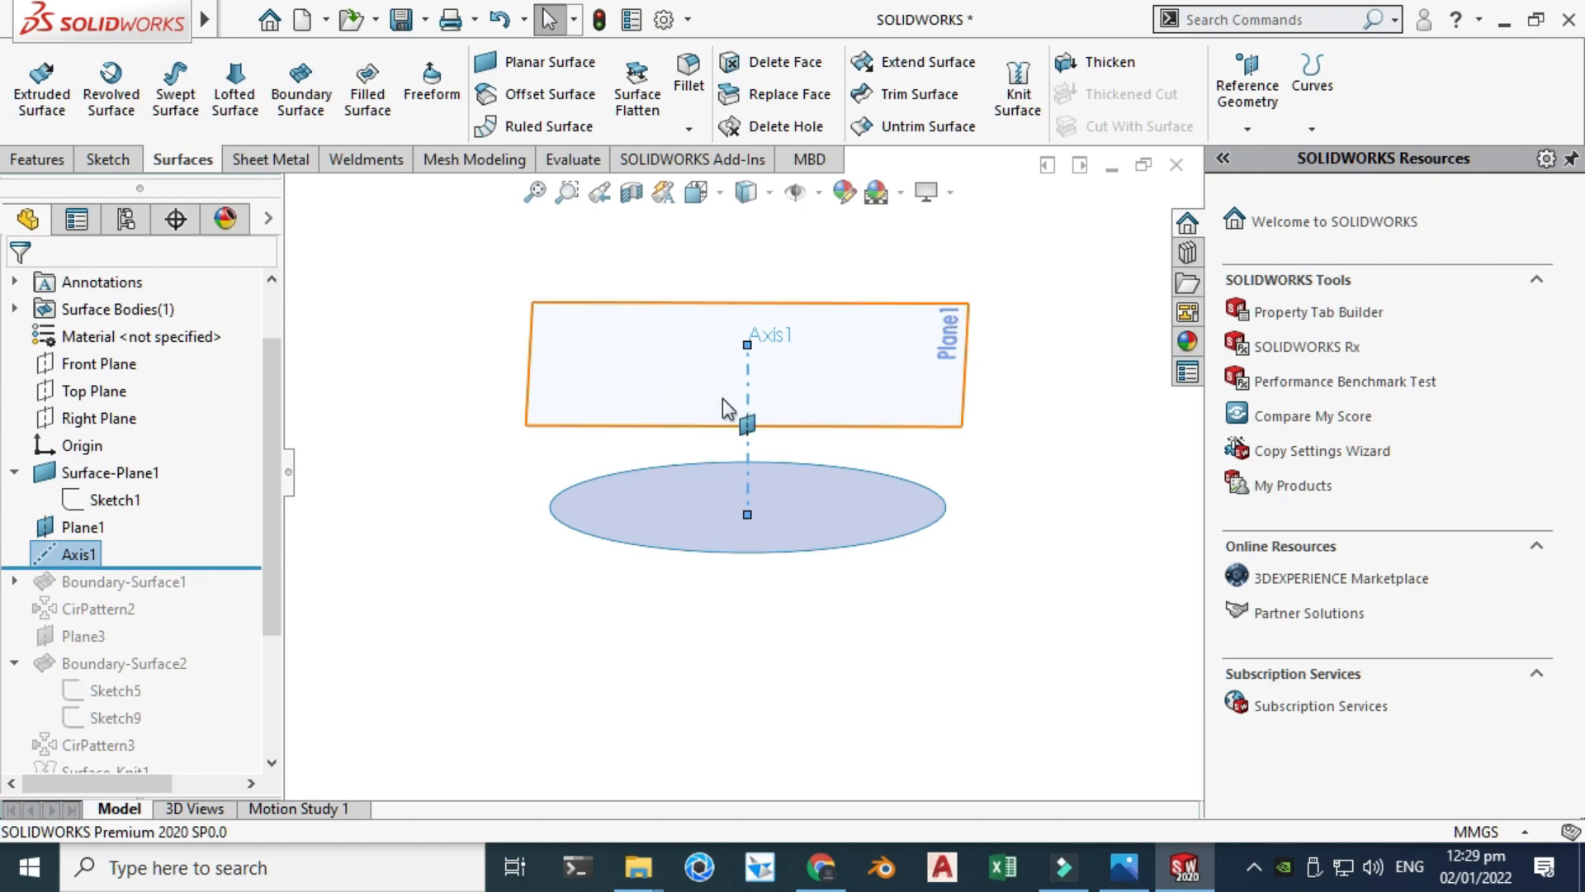
Hide Plane1 above the planar base surface.
{"action": "scroll", "coordinate": [739, 408], "scroll_direction": "down", "scroll_amount": 1}
{"action": "right_click", "coordinate": [451, 258]}
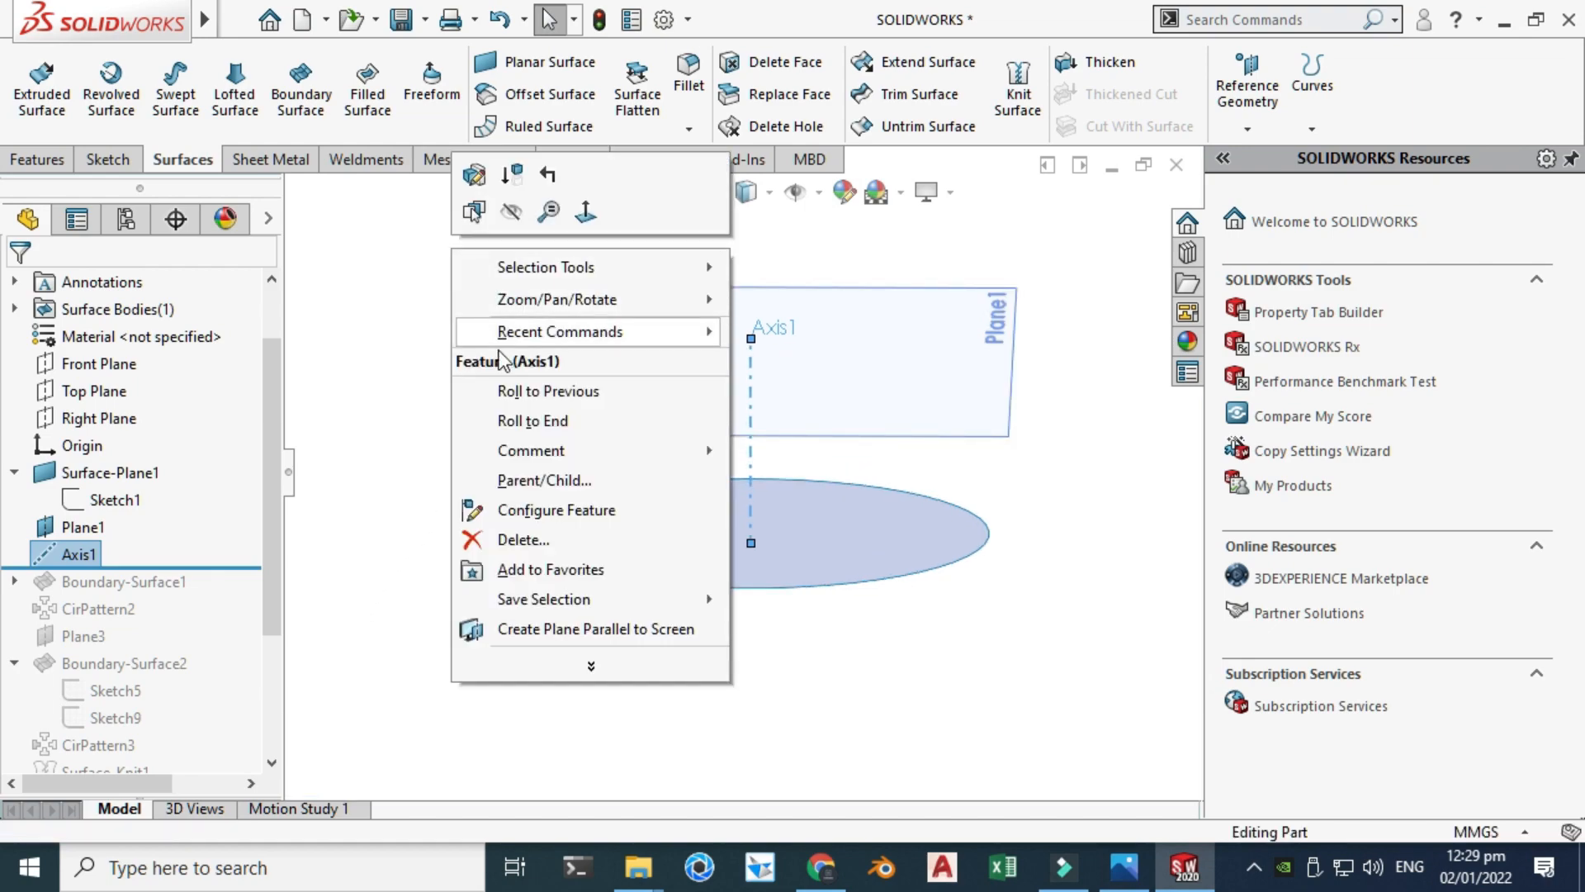
{"action": "mouse_move", "coordinate": [588, 307]}
{"action": "left_click", "coordinate": [838, 382]}
{"action": "left_click_drag", "start_coordinate": [800, 401], "coordinate": [463, 460]}
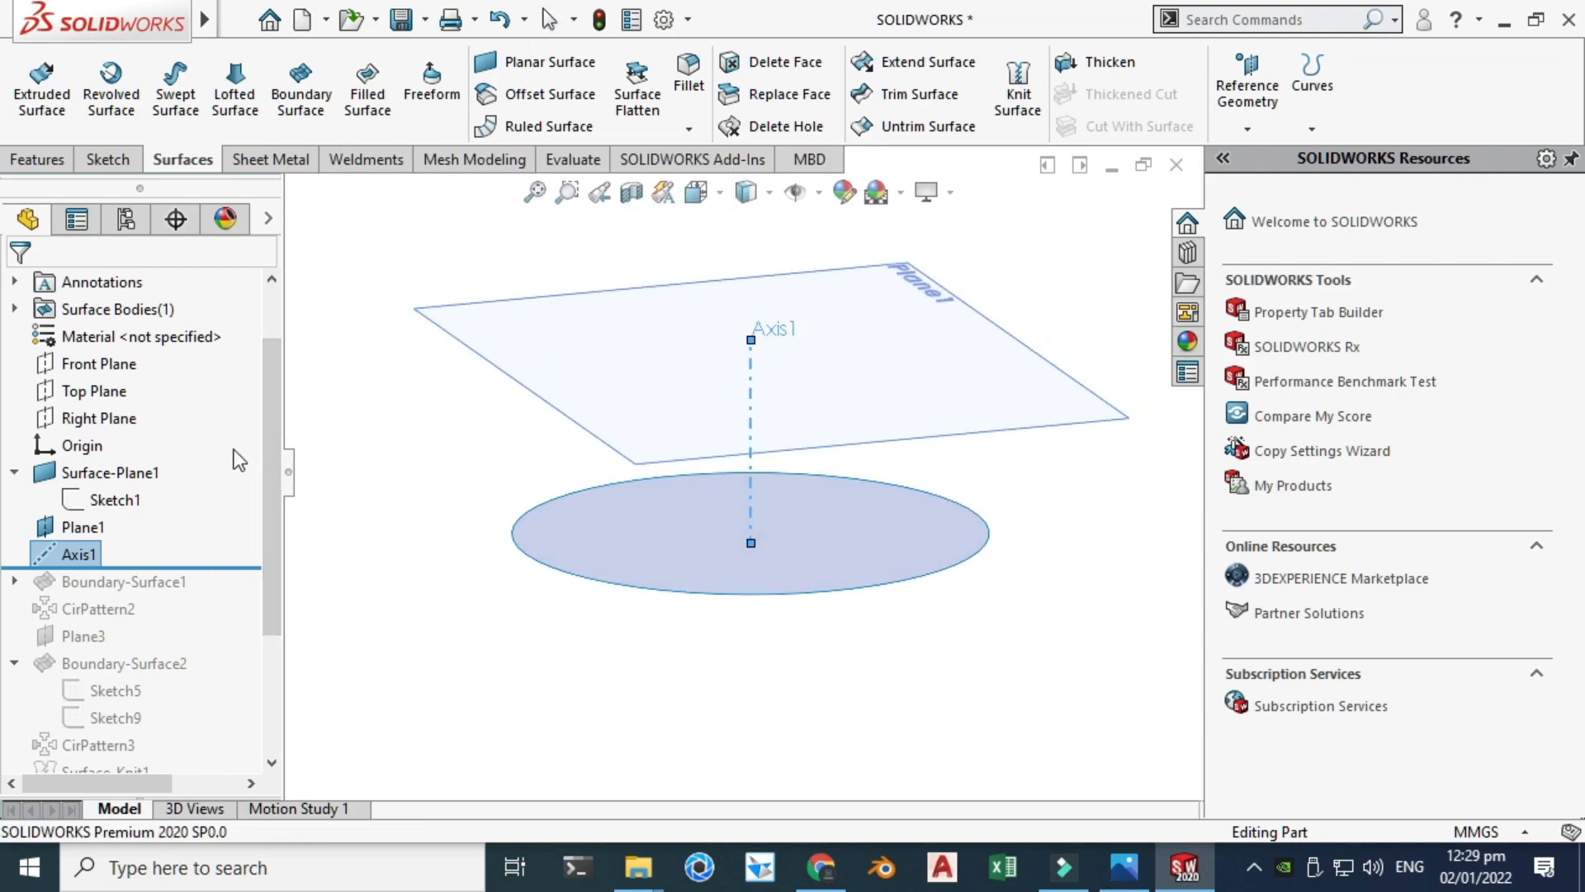
{"action": "key", "text": "Escape"}
{"action": "left_click", "coordinate": [93, 531]}
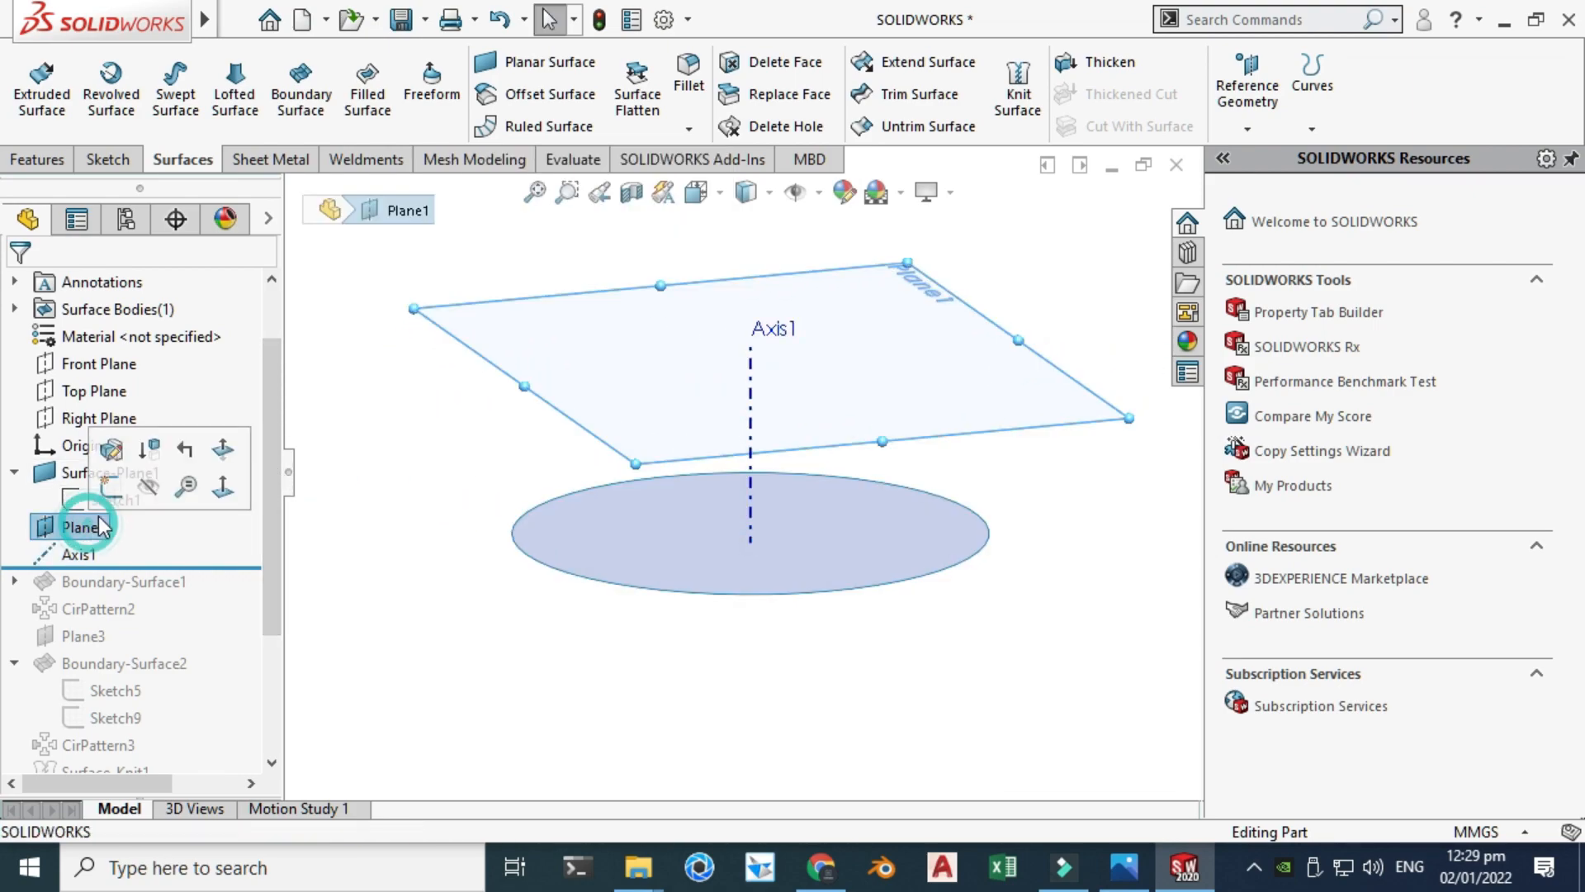
{"action": "left_click", "coordinate": [149, 490]}
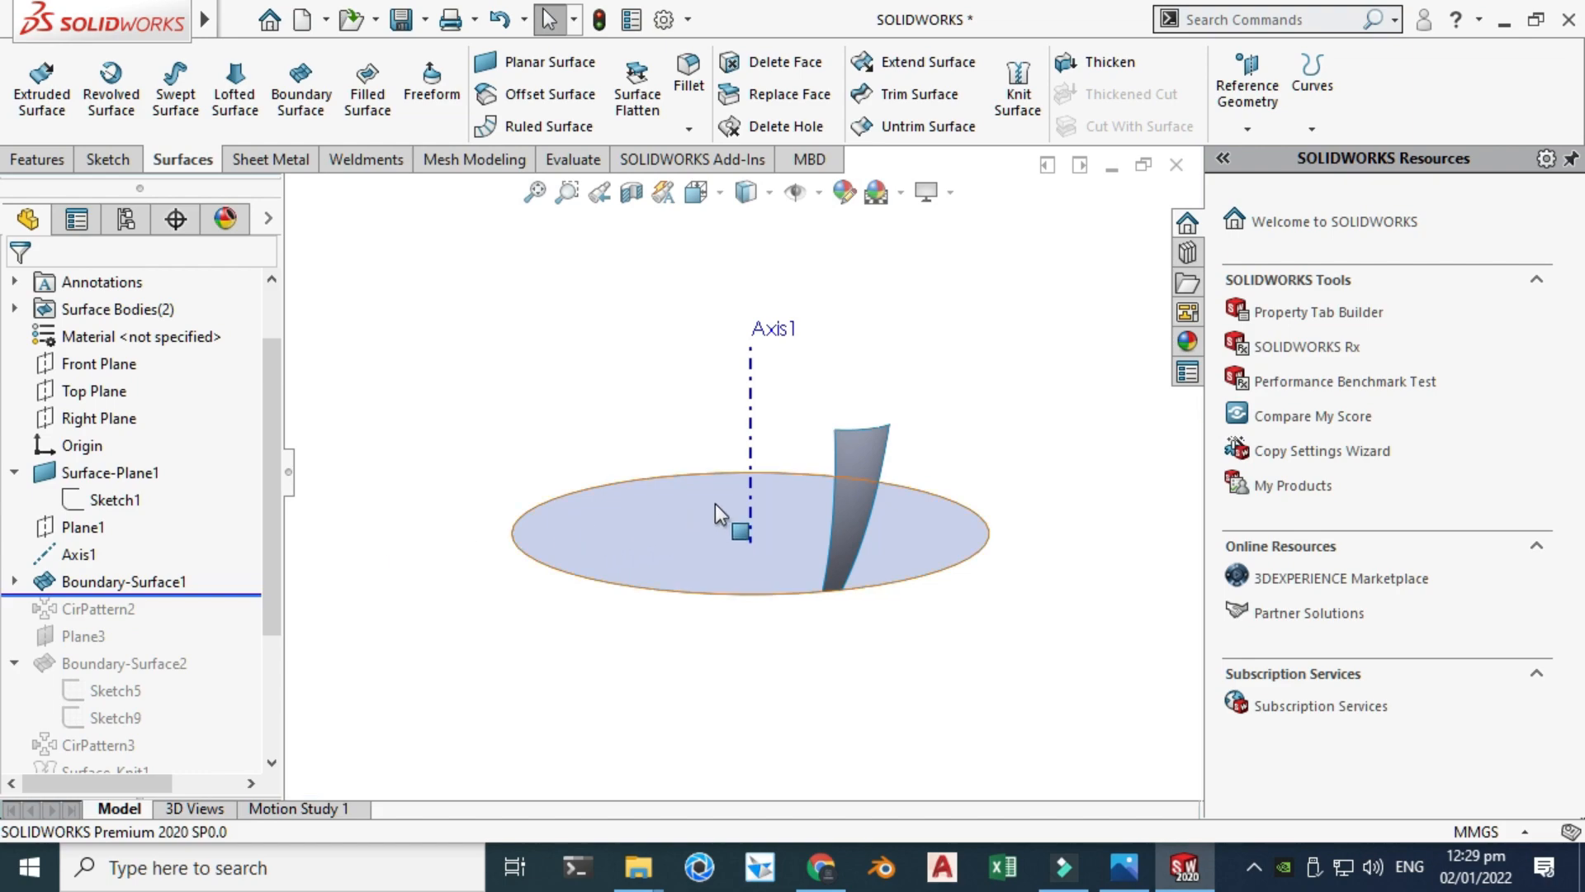
Expand Boundary-Surface1 in the feature tree and highlight Sketch3 to examine the profile along the surface's upper edge.
{"action": "scroll", "coordinate": [821, 493], "scroll_direction": "down", "scroll_amount": 2}
{"action": "scroll", "coordinate": [866, 513], "scroll_direction": "down", "scroll_amount": 2}
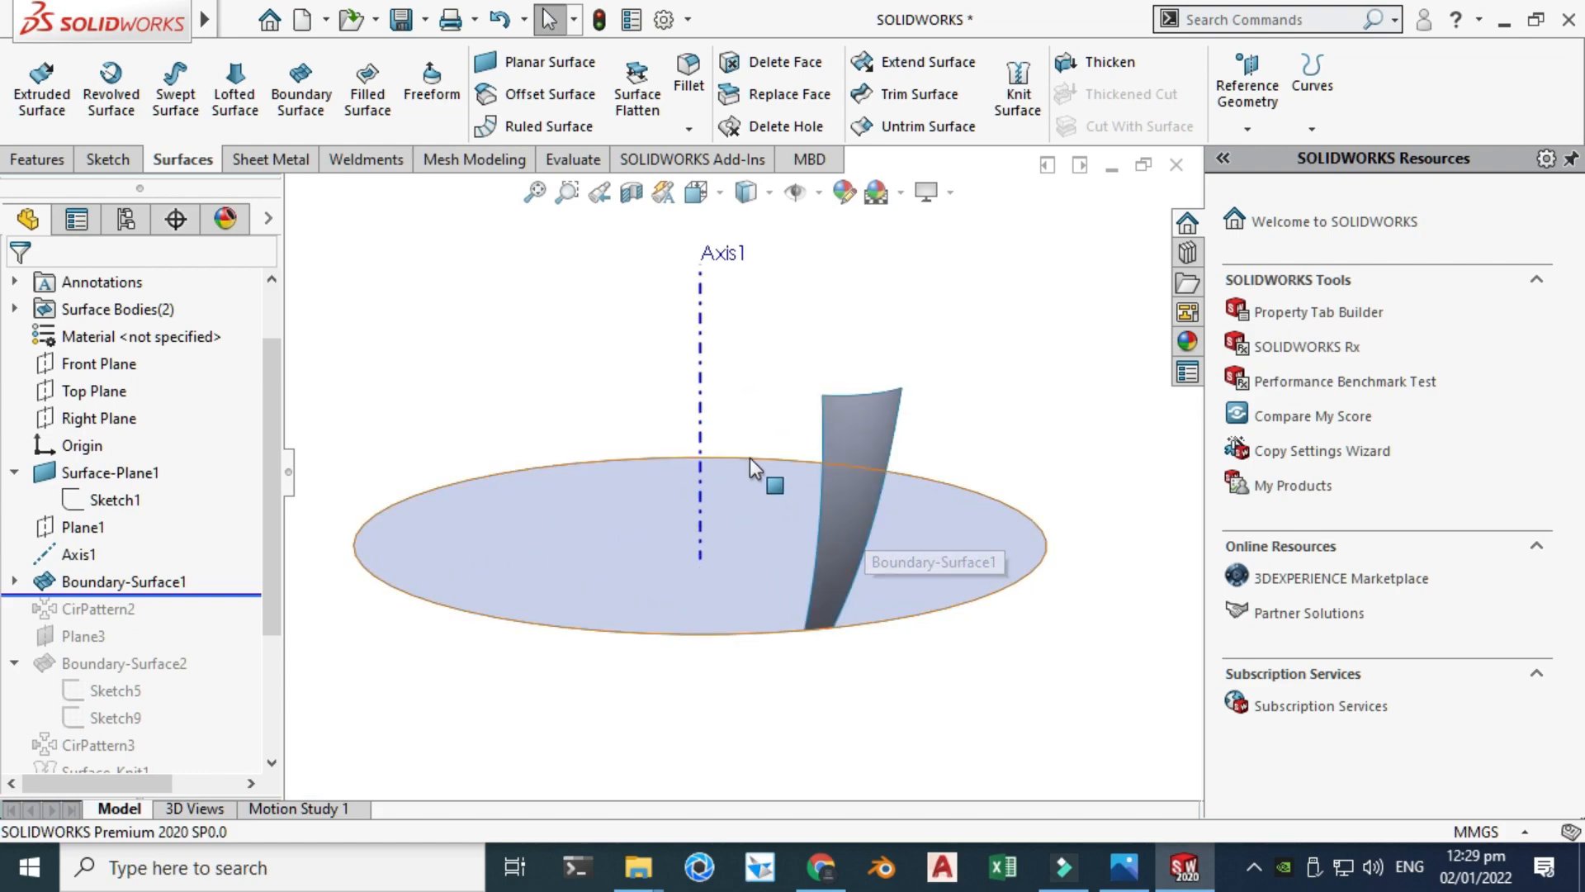
{"action": "left_click", "coordinate": [13, 582]}
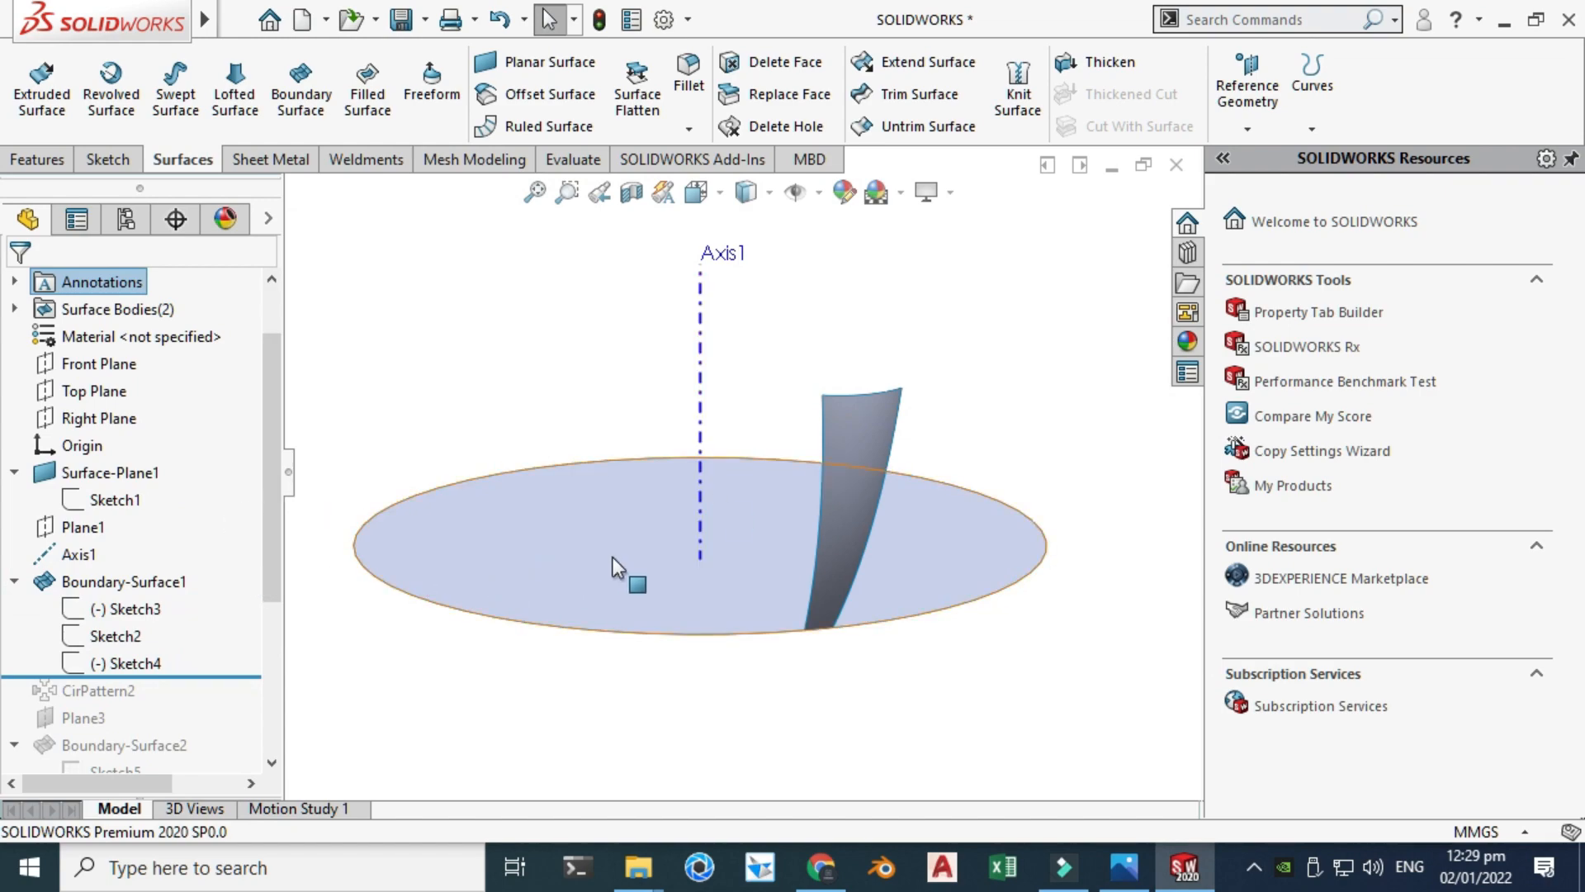
{"action": "left_click", "coordinate": [132, 610]}
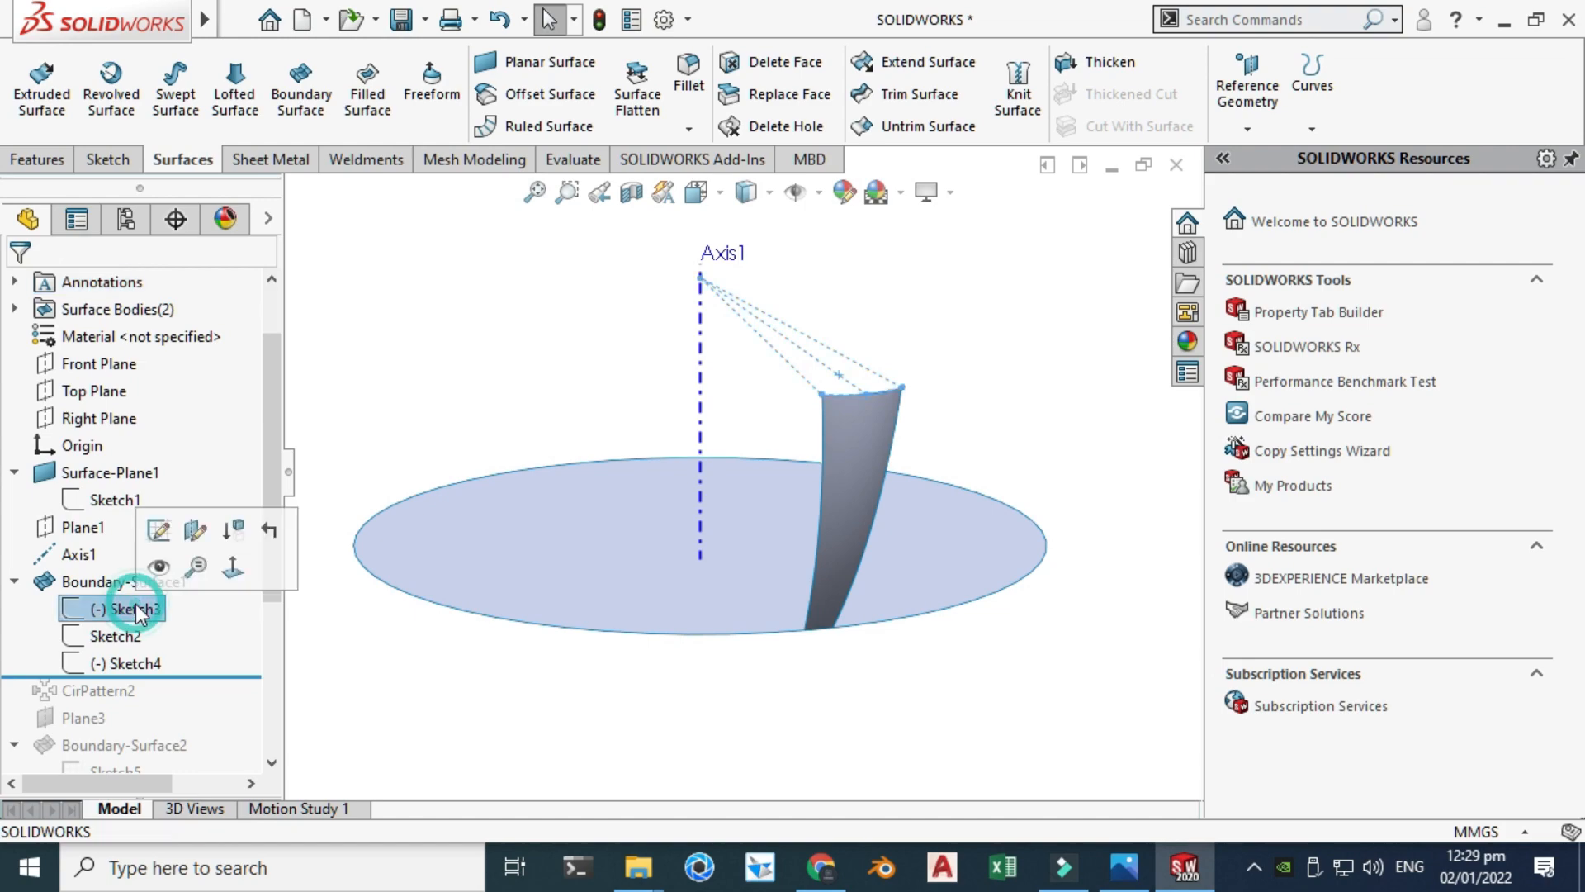
{"action": "scroll", "coordinate": [788, 438], "scroll_direction": "down", "scroll_amount": 2}
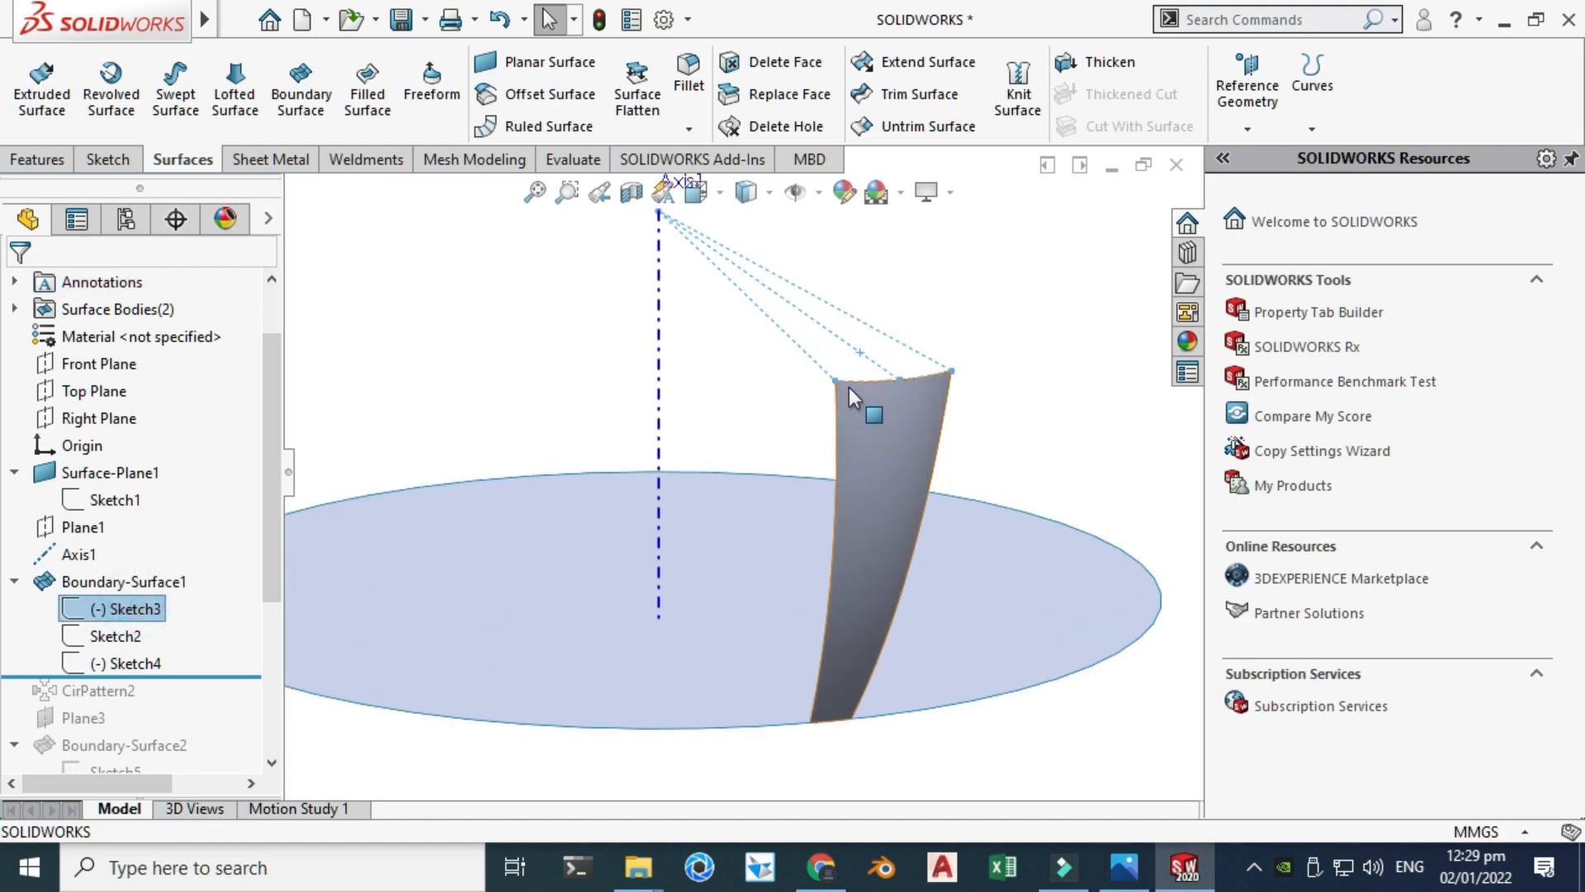
Suppress Boundary-Surface1 and show its underlying Sketch3, Sketch2 and Sketch4.
{"action": "left_click", "coordinate": [127, 586]}
{"action": "left_click", "coordinate": [188, 516]}
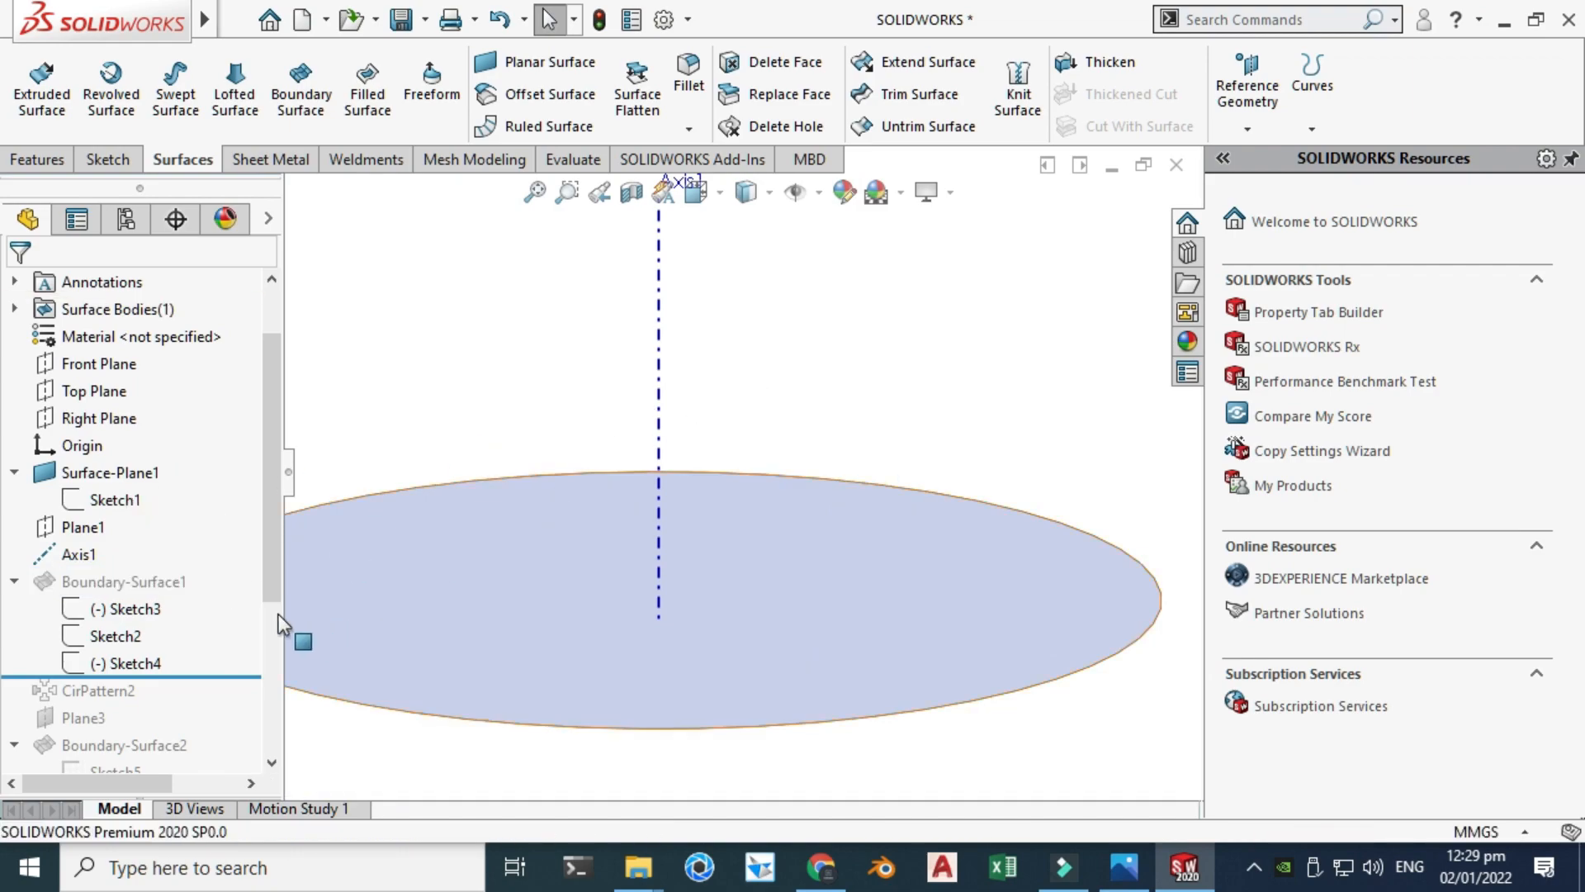
{"action": "left_click", "coordinate": [124, 608]}
{"action": "left_click", "coordinate": [163, 566]}
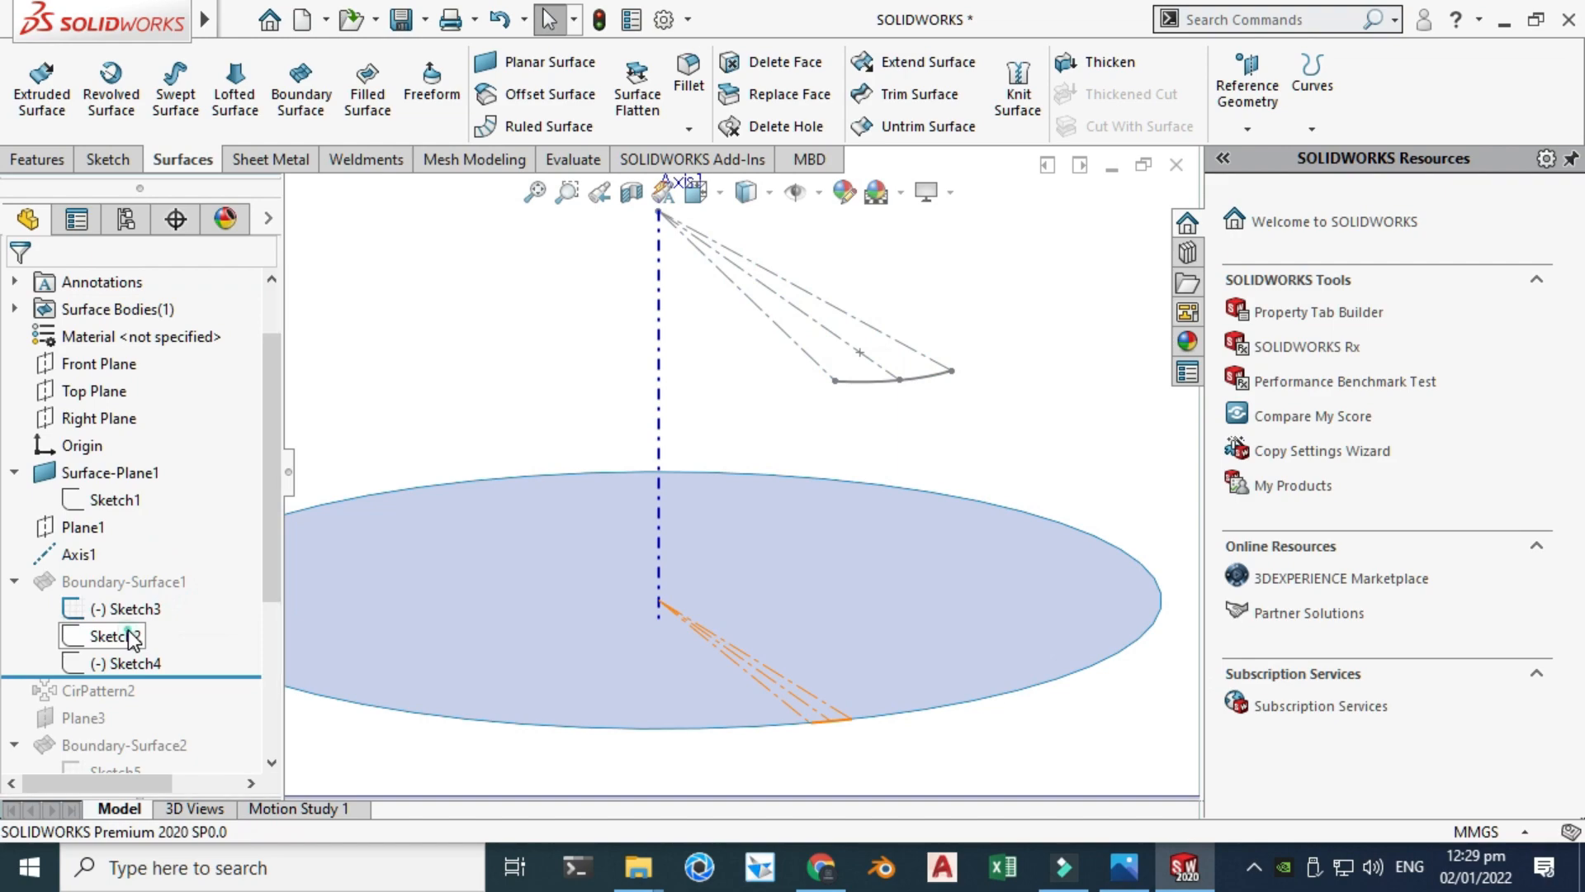
{"action": "left_click", "coordinate": [128, 632]}
{"action": "left_click", "coordinate": [148, 592]}
{"action": "left_click", "coordinate": [124, 662]}
{"action": "left_click", "coordinate": [146, 625]}
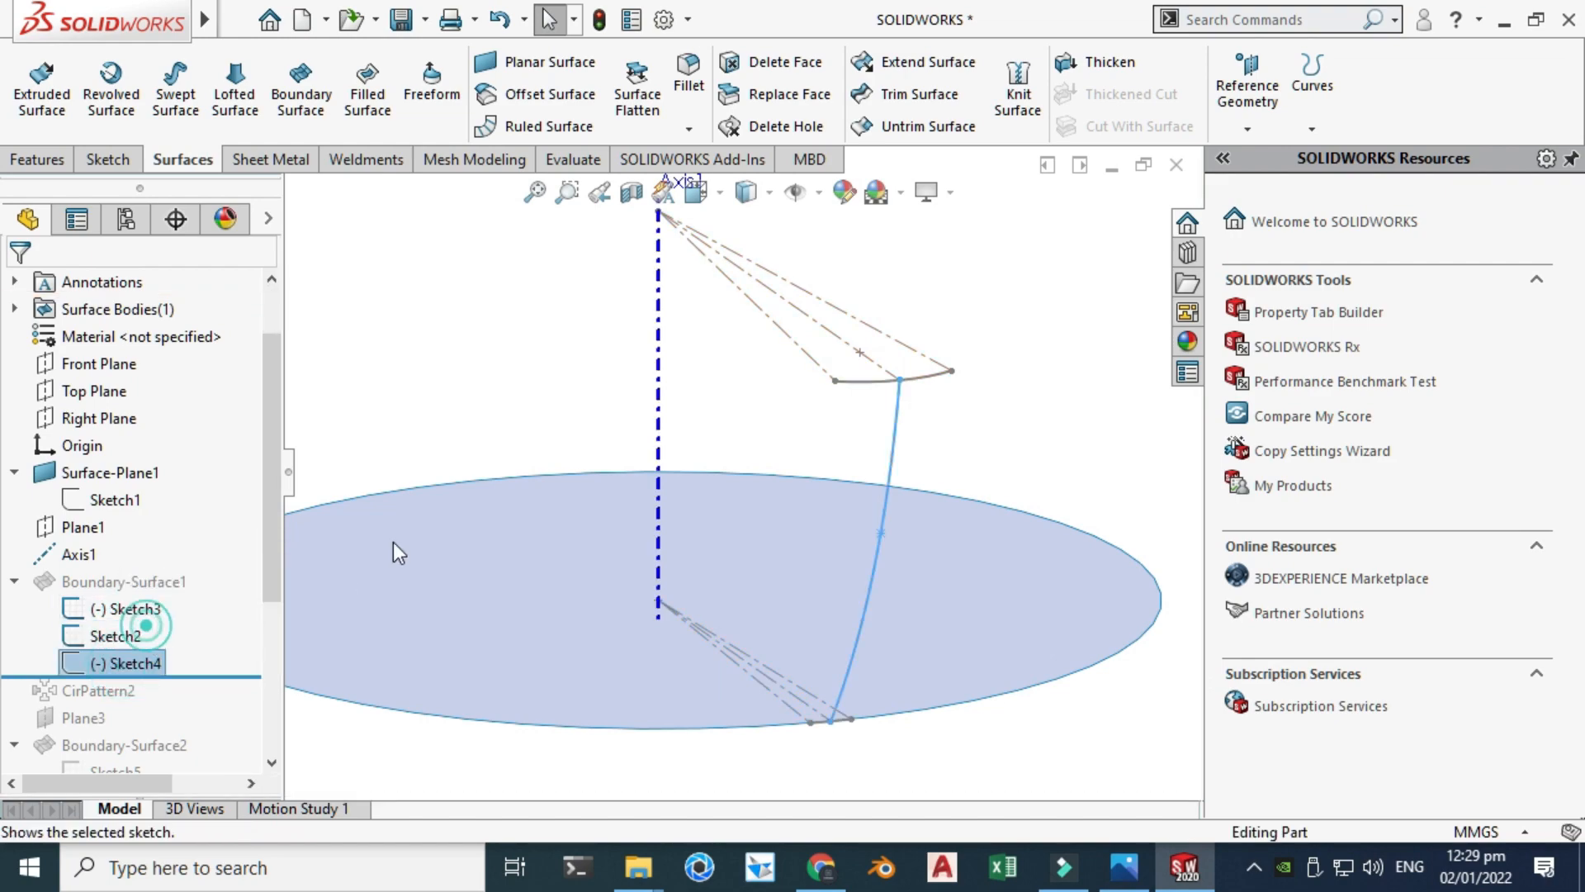
{"action": "left_click", "coordinate": [508, 346]}
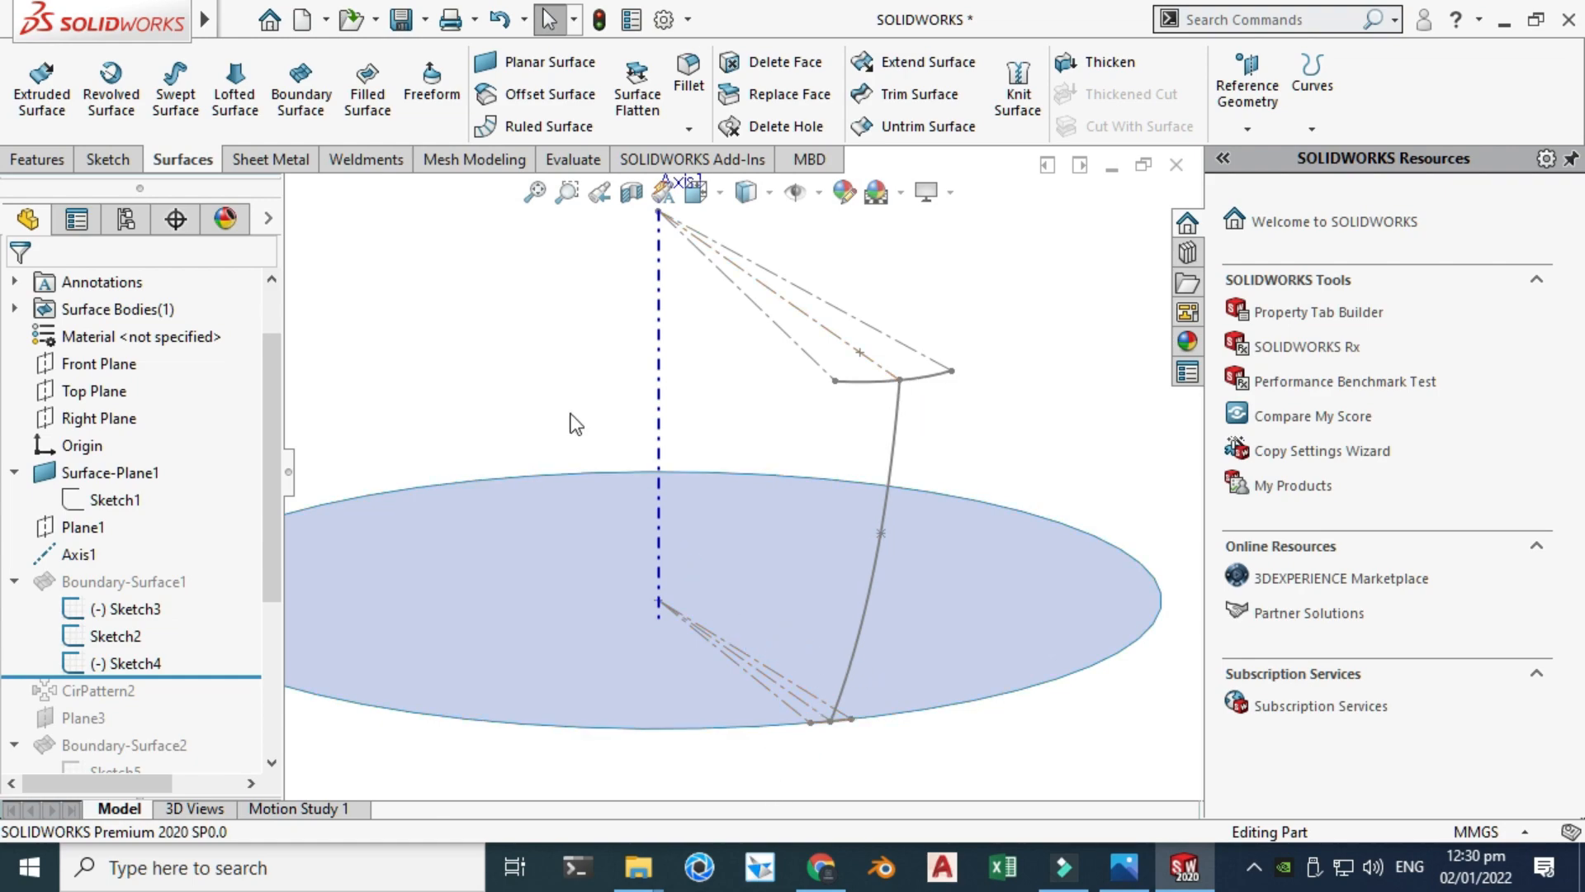
Start a boundary surface with the upper arc Sketch3 and the base arc Sketch2 as Direction 1 profiles.
{"action": "left_click", "coordinate": [318, 112]}
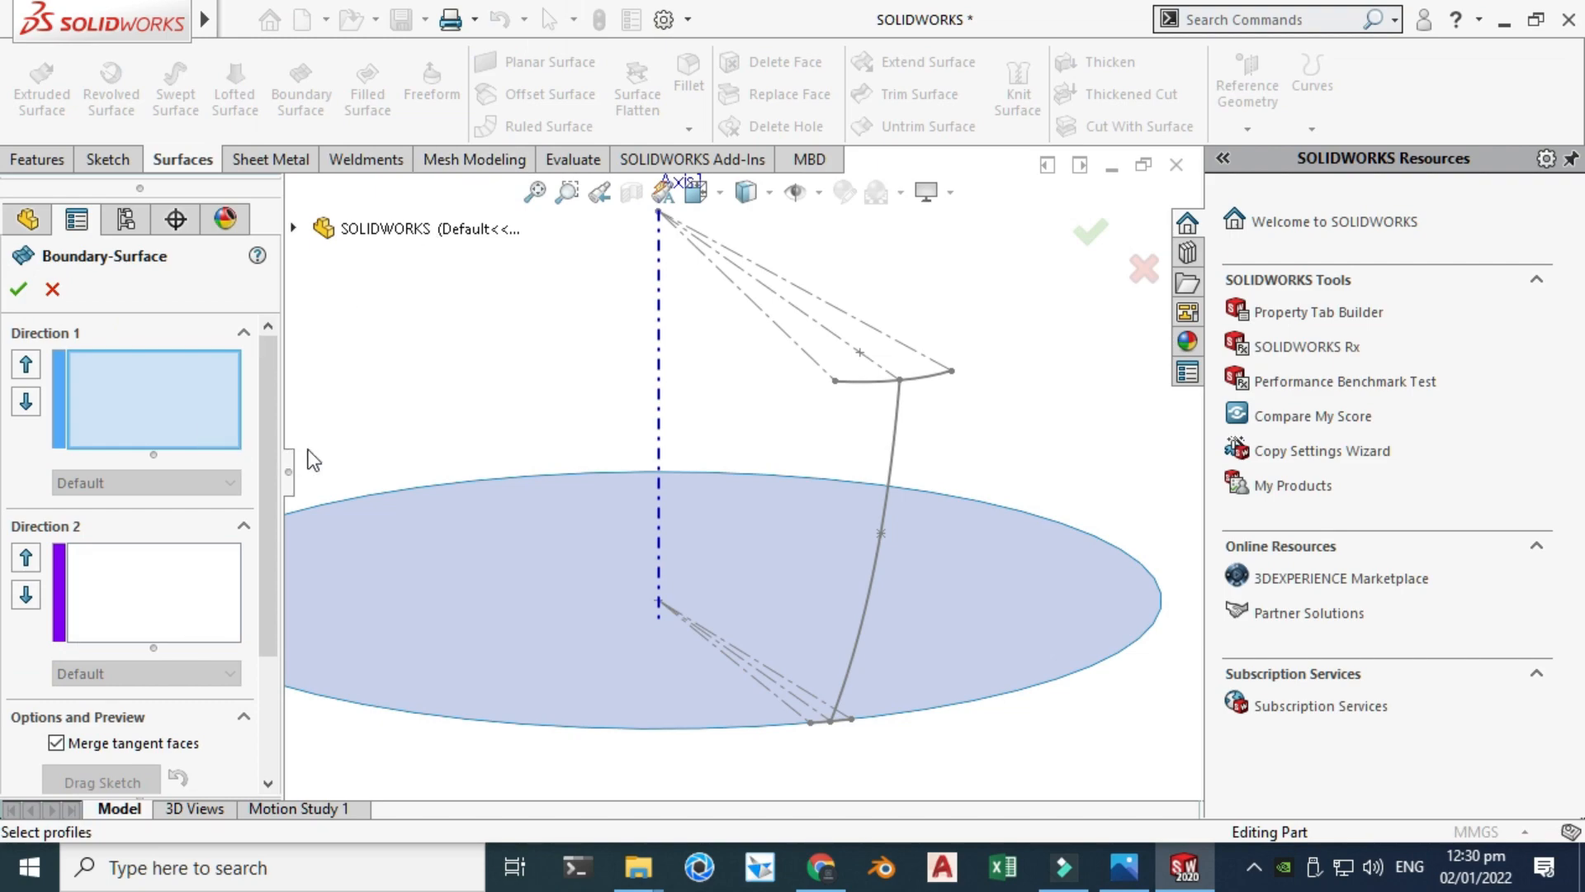
{"action": "left_click", "coordinate": [875, 388]}
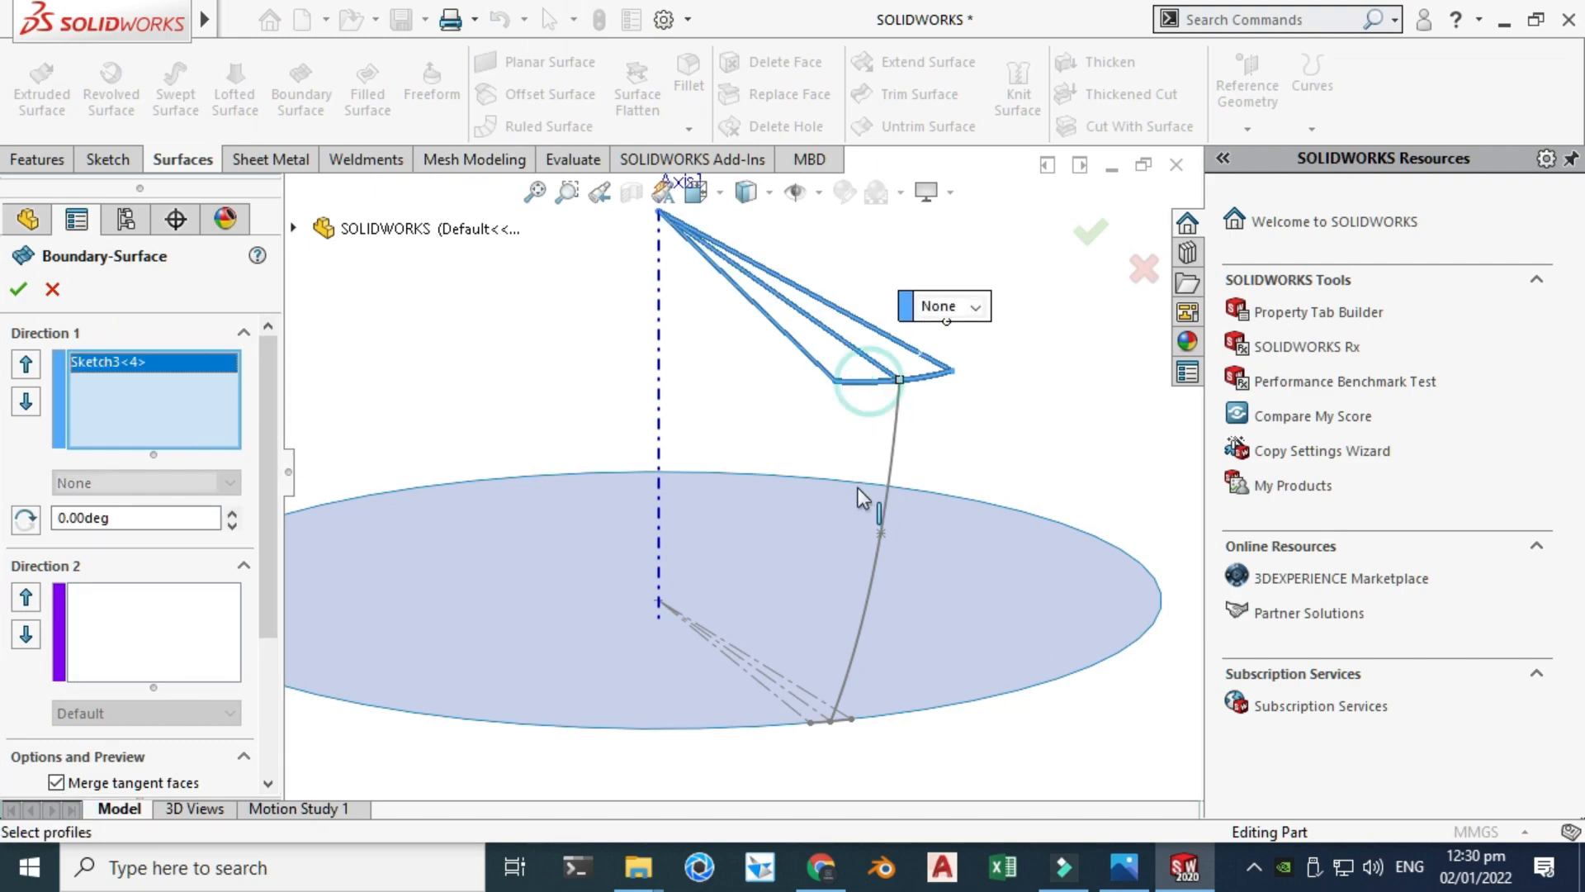
{"action": "scroll", "coordinate": [842, 731], "scroll_direction": "down", "scroll_amount": 3}
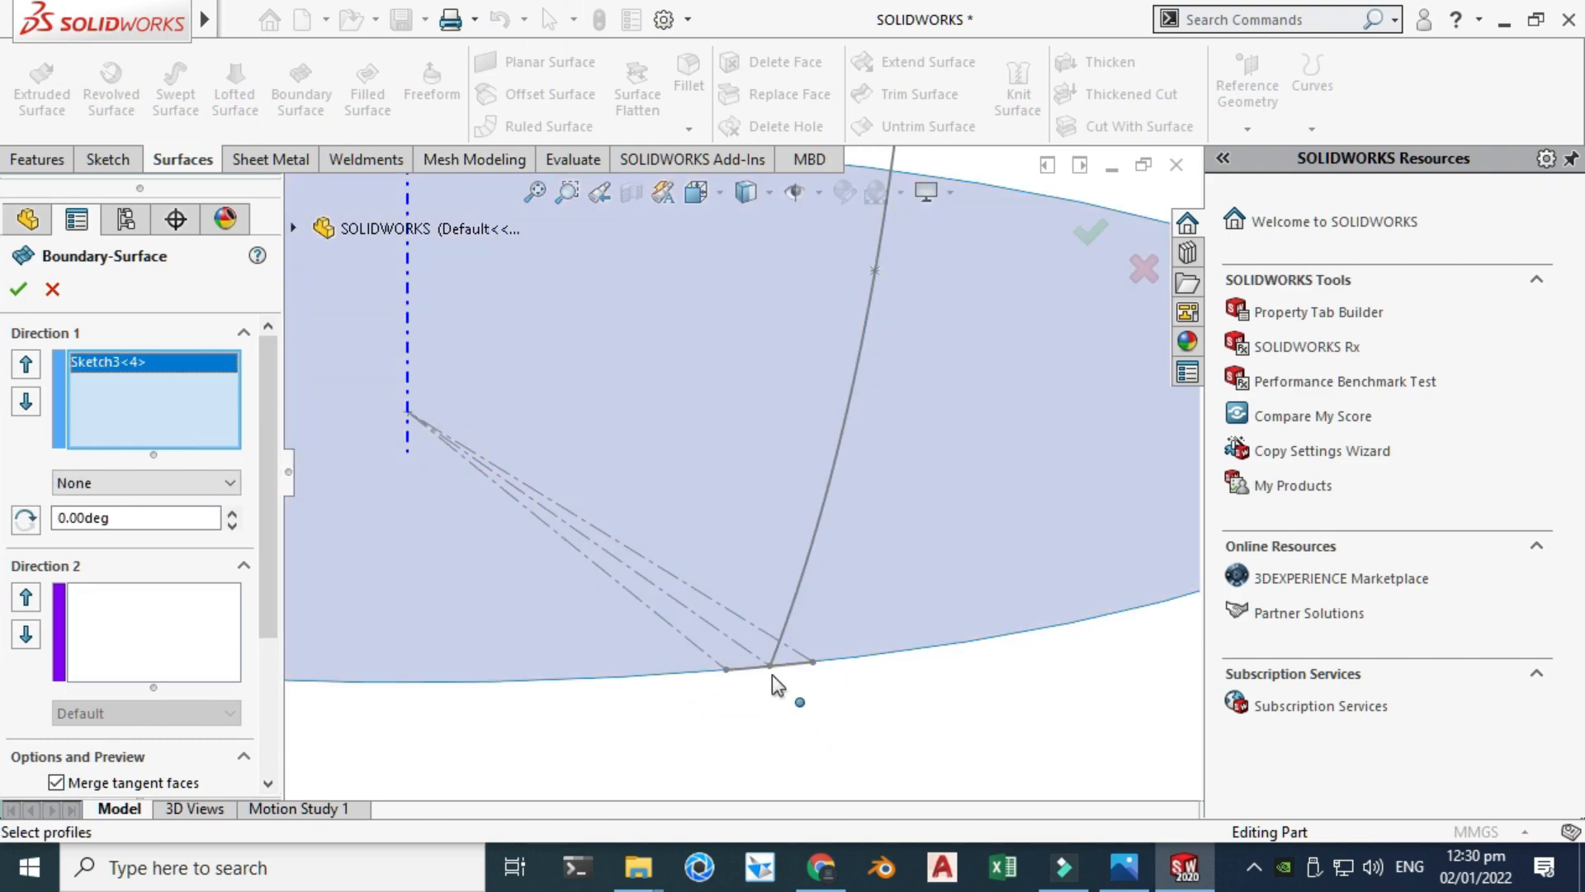
{"action": "scroll", "coordinate": [751, 669], "scroll_direction": "up", "scroll_amount": 5}
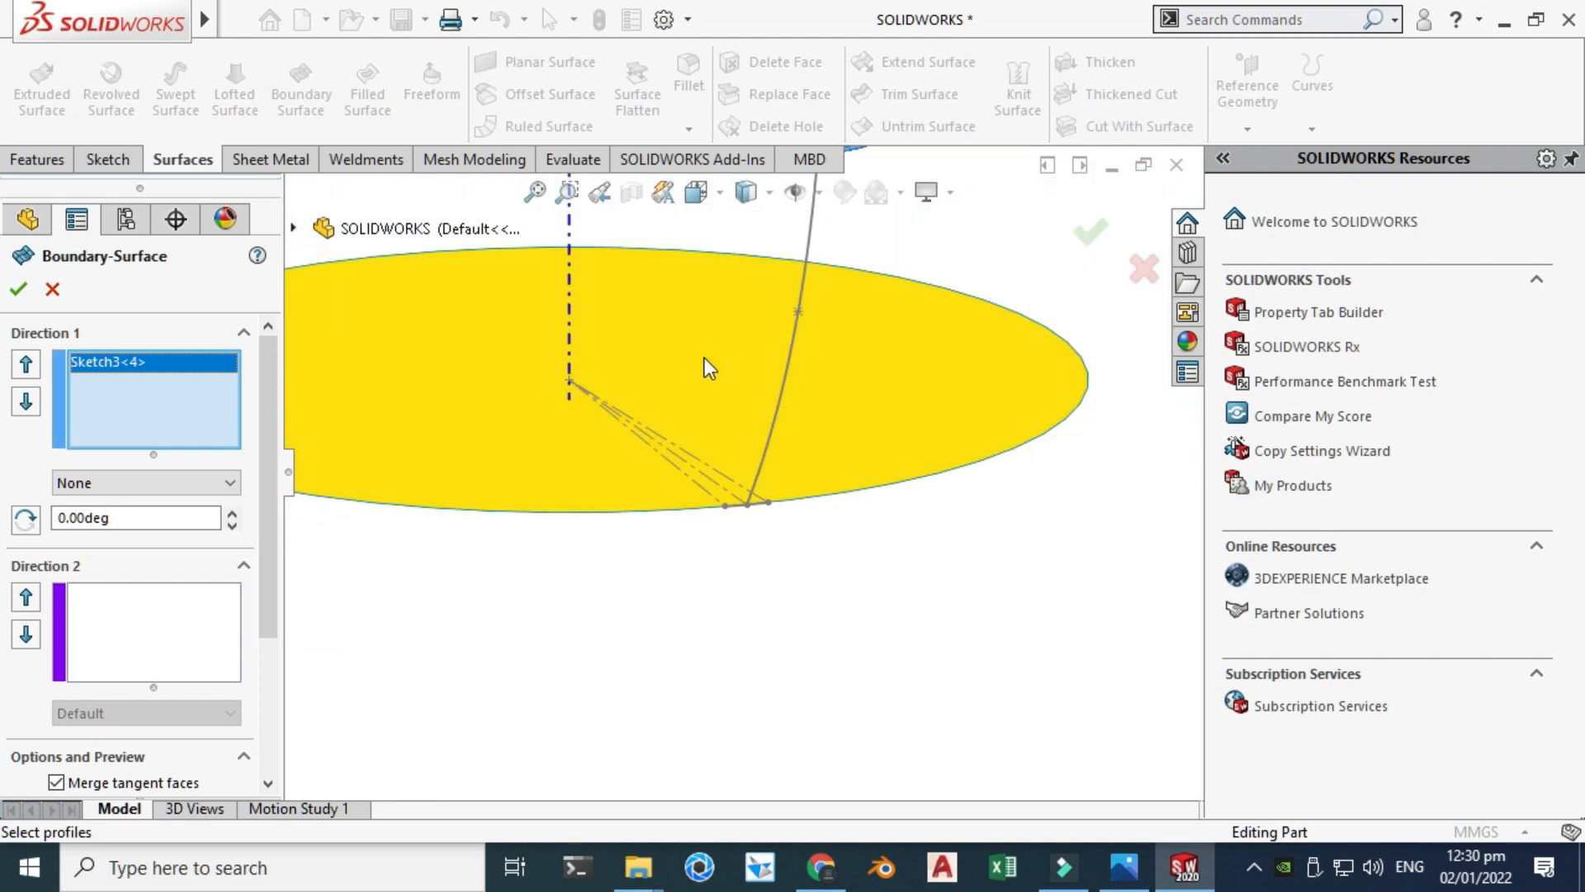
{"action": "scroll", "coordinate": [701, 367], "scroll_direction": "down", "scroll_amount": 1}
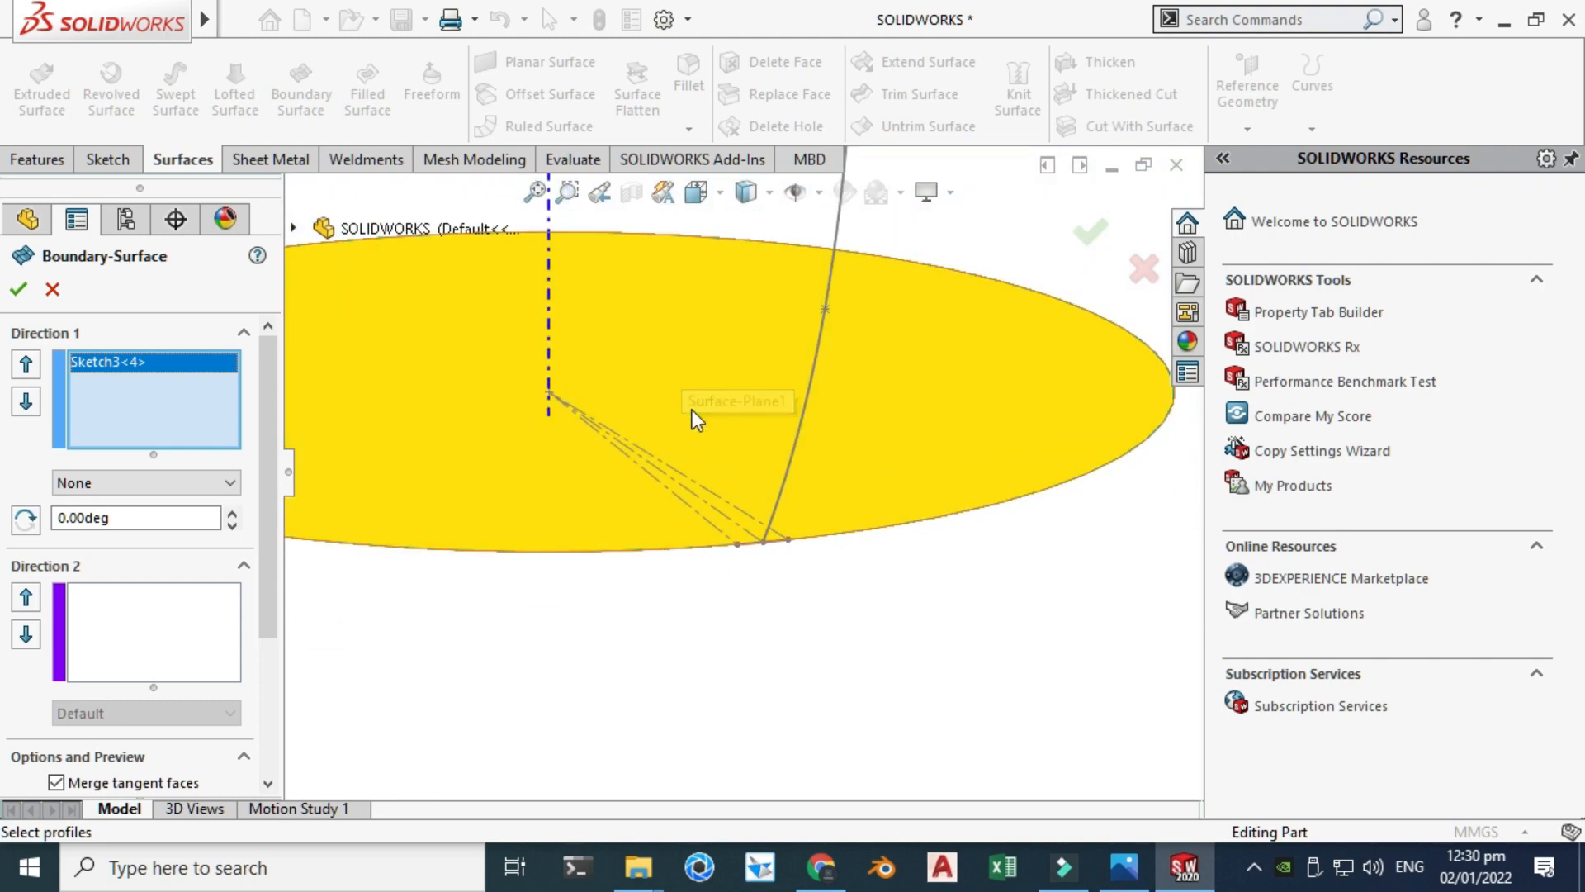
{"action": "scroll", "coordinate": [706, 408], "scroll_direction": "down", "scroll_amount": 1}
{"action": "left_click", "coordinate": [766, 590]}
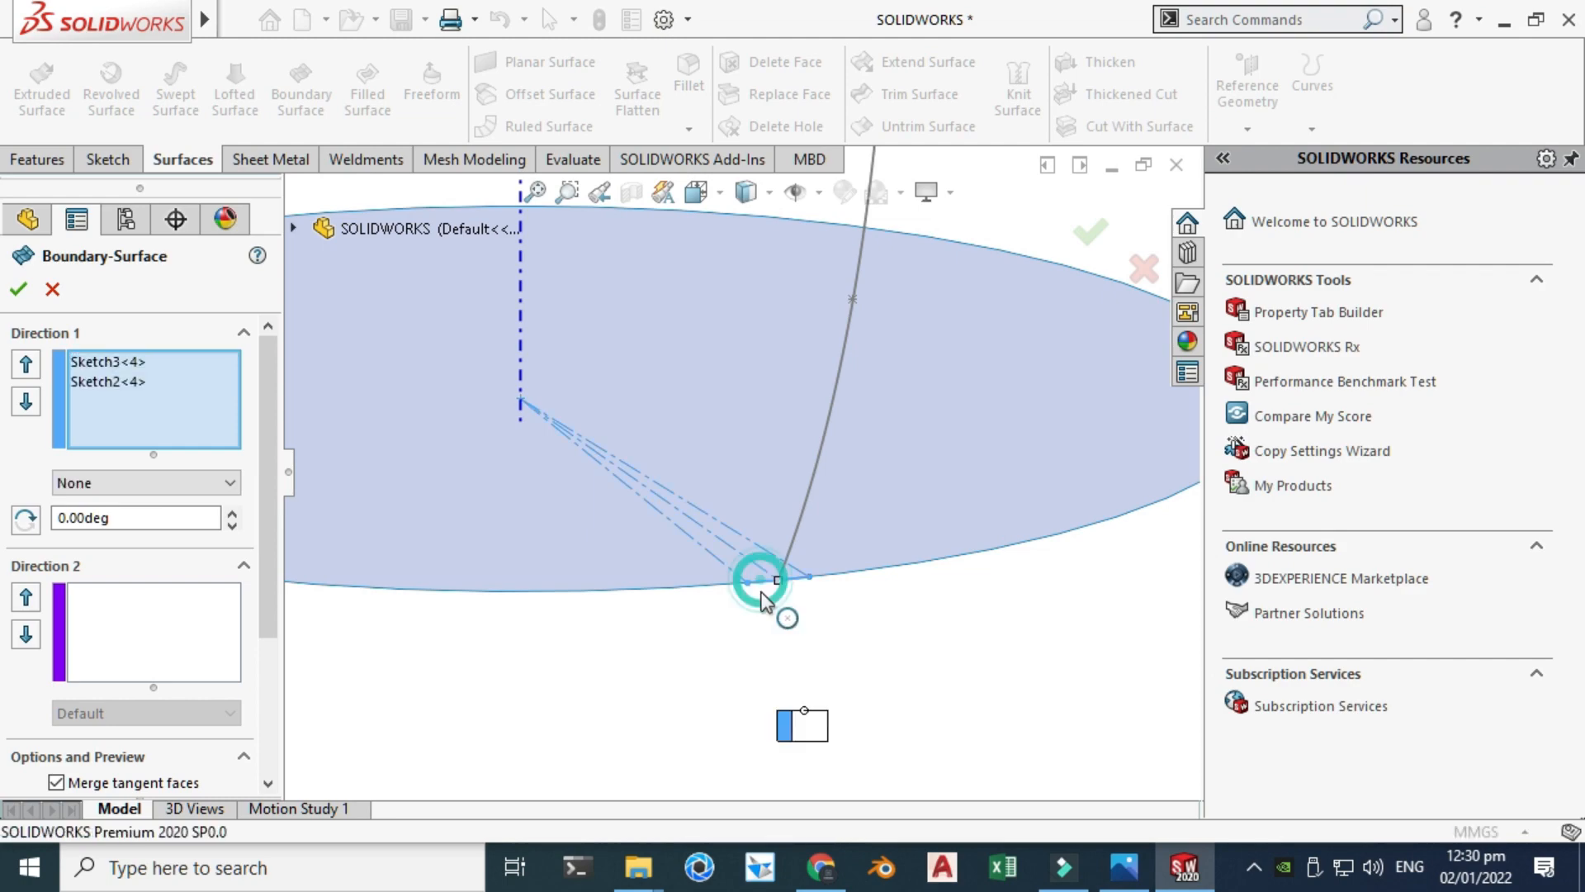
{"action": "scroll", "coordinate": [780, 615], "scroll_direction": "up", "scroll_amount": 2}
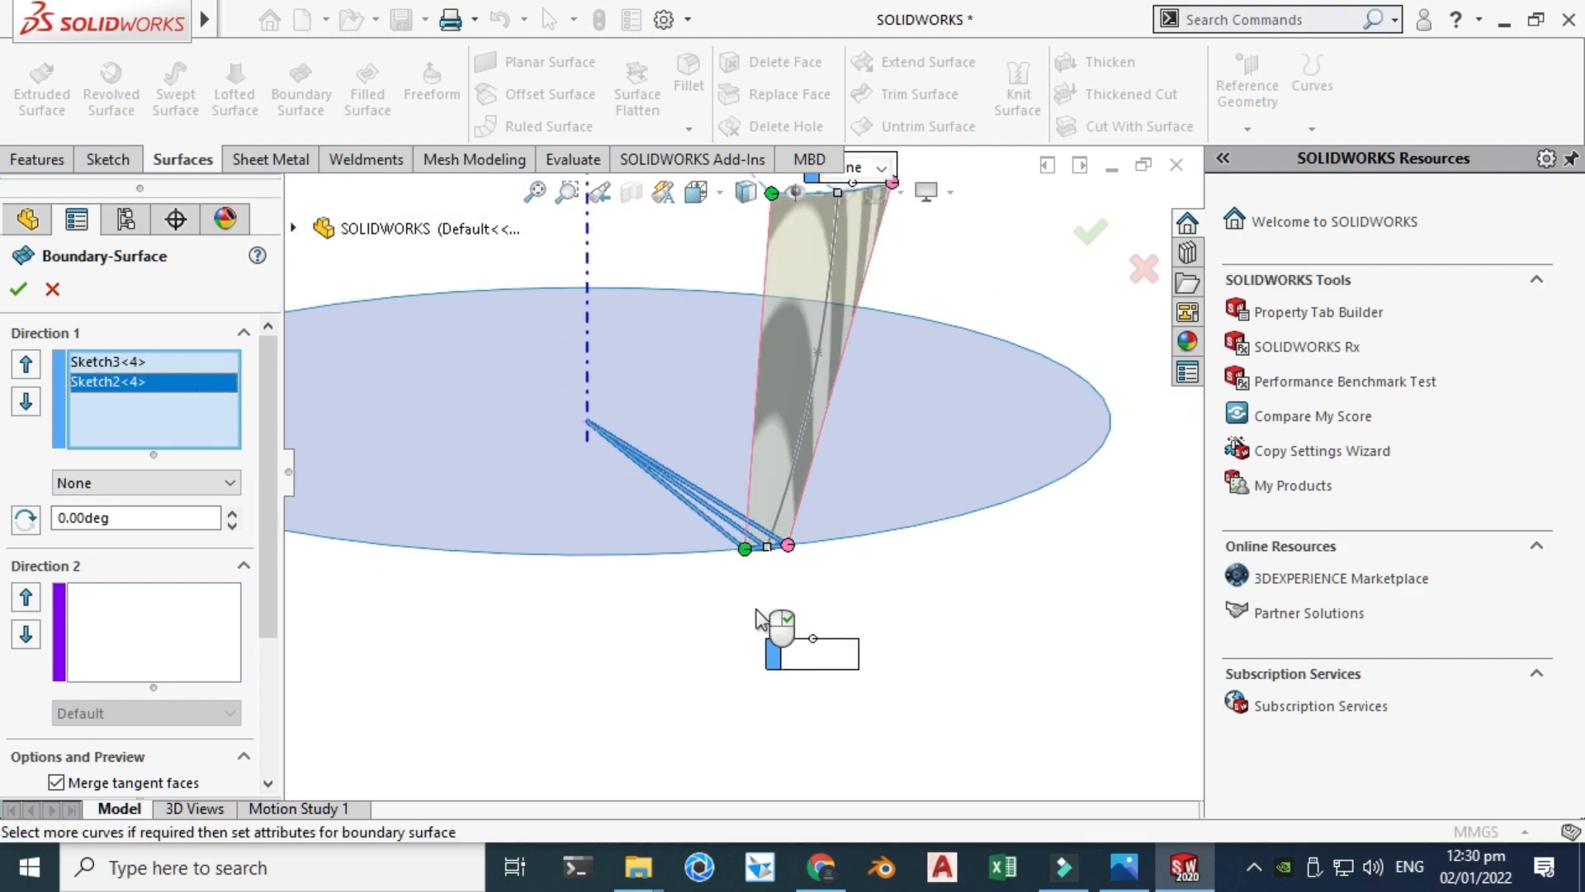
Add the connecting curve Sketch4 as Direction 2, inspecting the preview from the side, and close the boundary surface without creating it.
{"action": "left_click", "coordinate": [162, 635]}
{"action": "scroll", "coordinate": [793, 299], "scroll_direction": "up", "scroll_amount": 2}
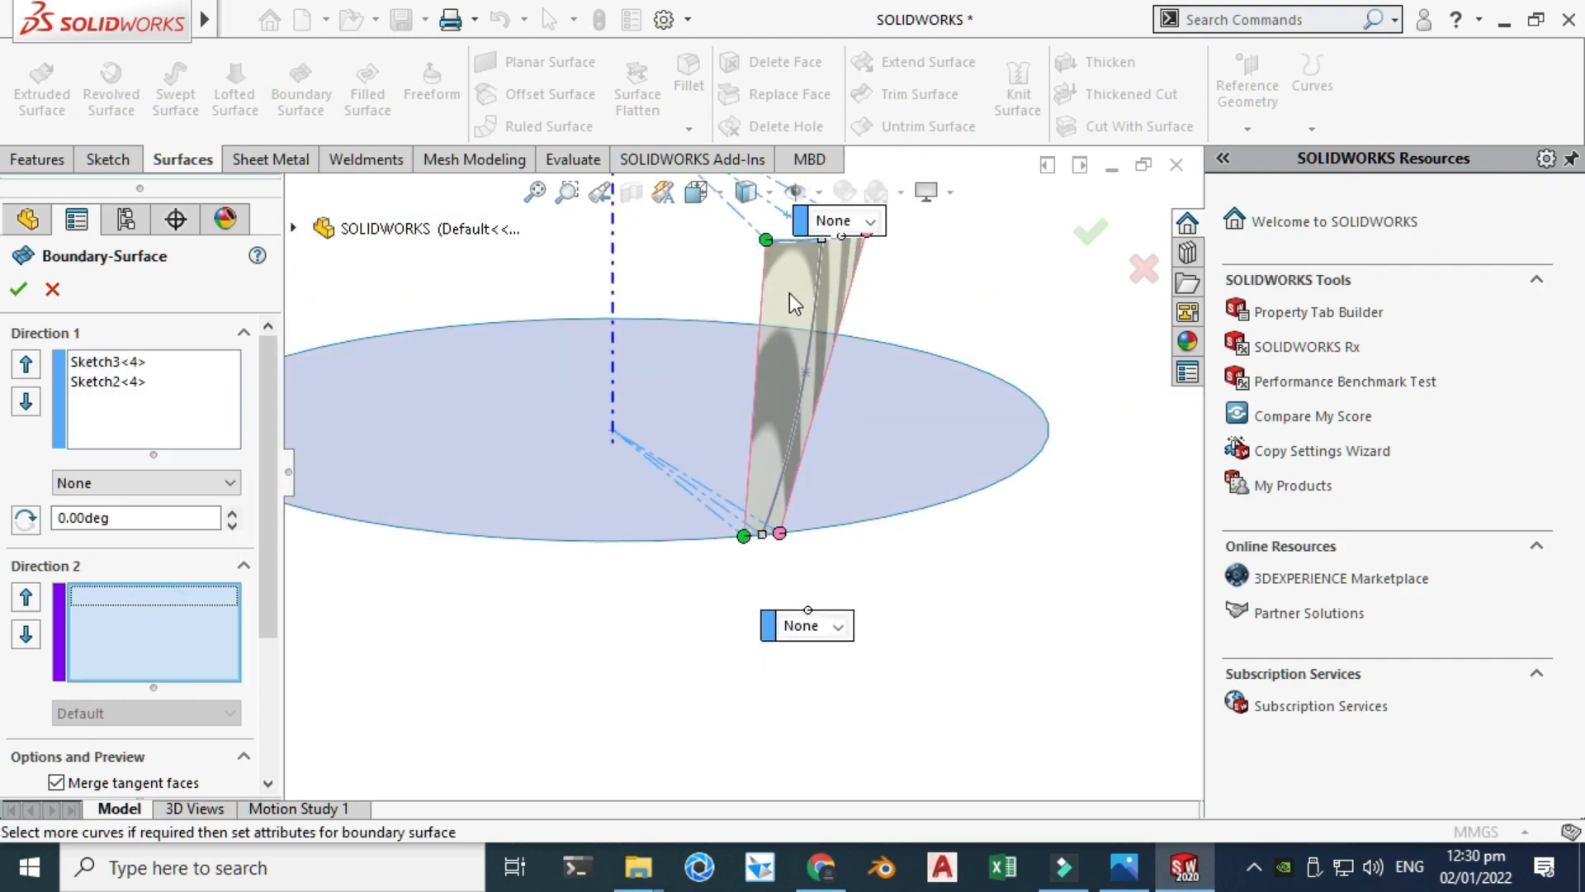
{"action": "scroll", "coordinate": [821, 375], "scroll_direction": "down", "scroll_amount": 2}
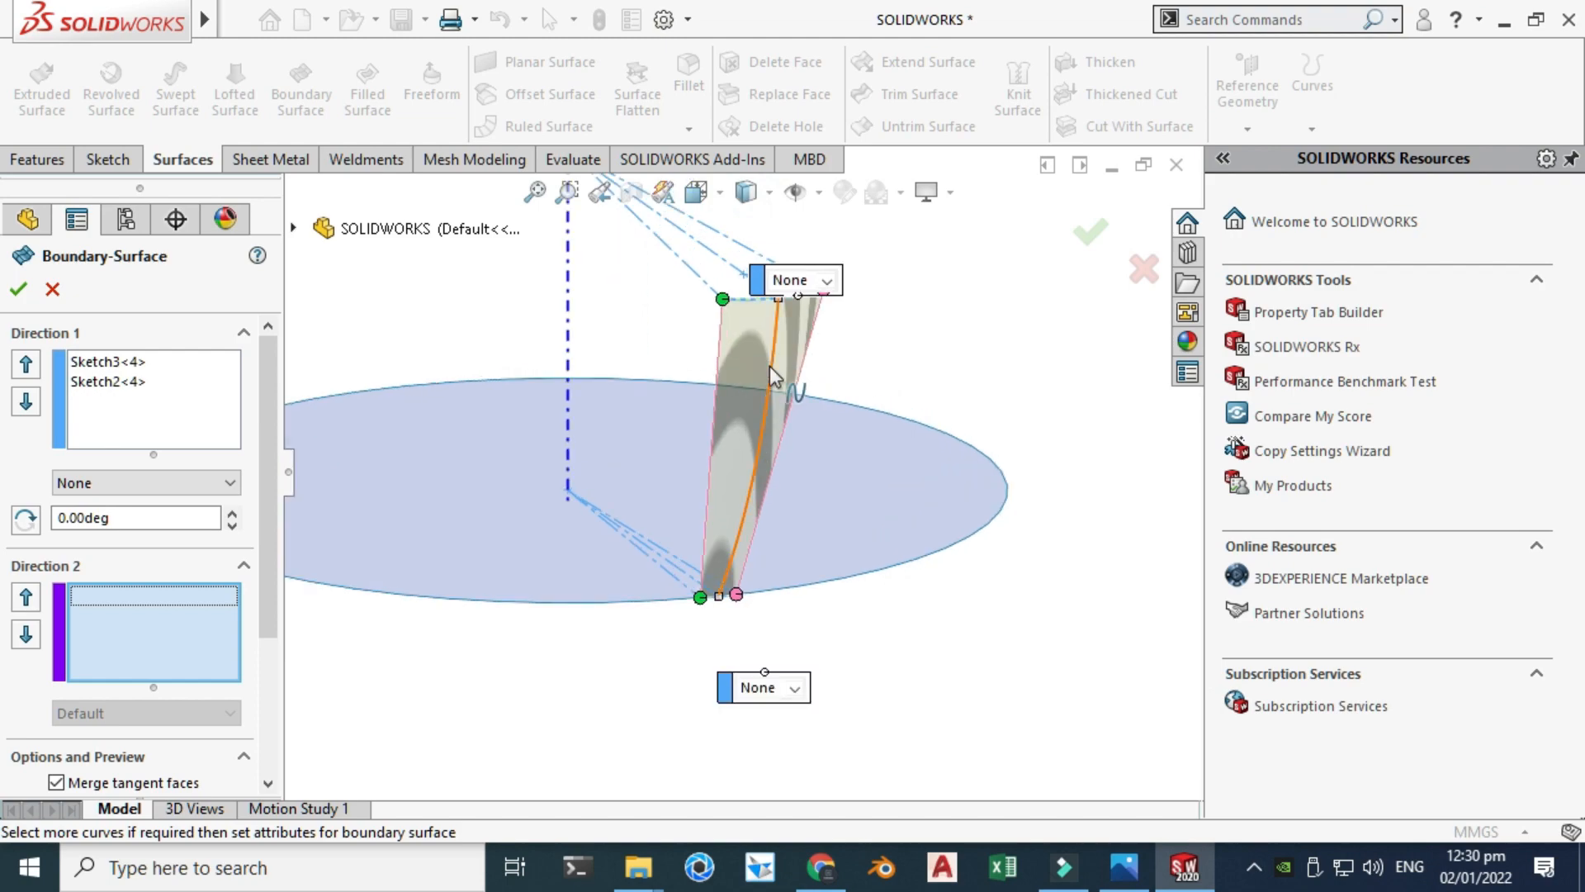
{"action": "left_click", "coordinate": [769, 365]}
{"action": "right_click", "coordinate": [989, 226]}
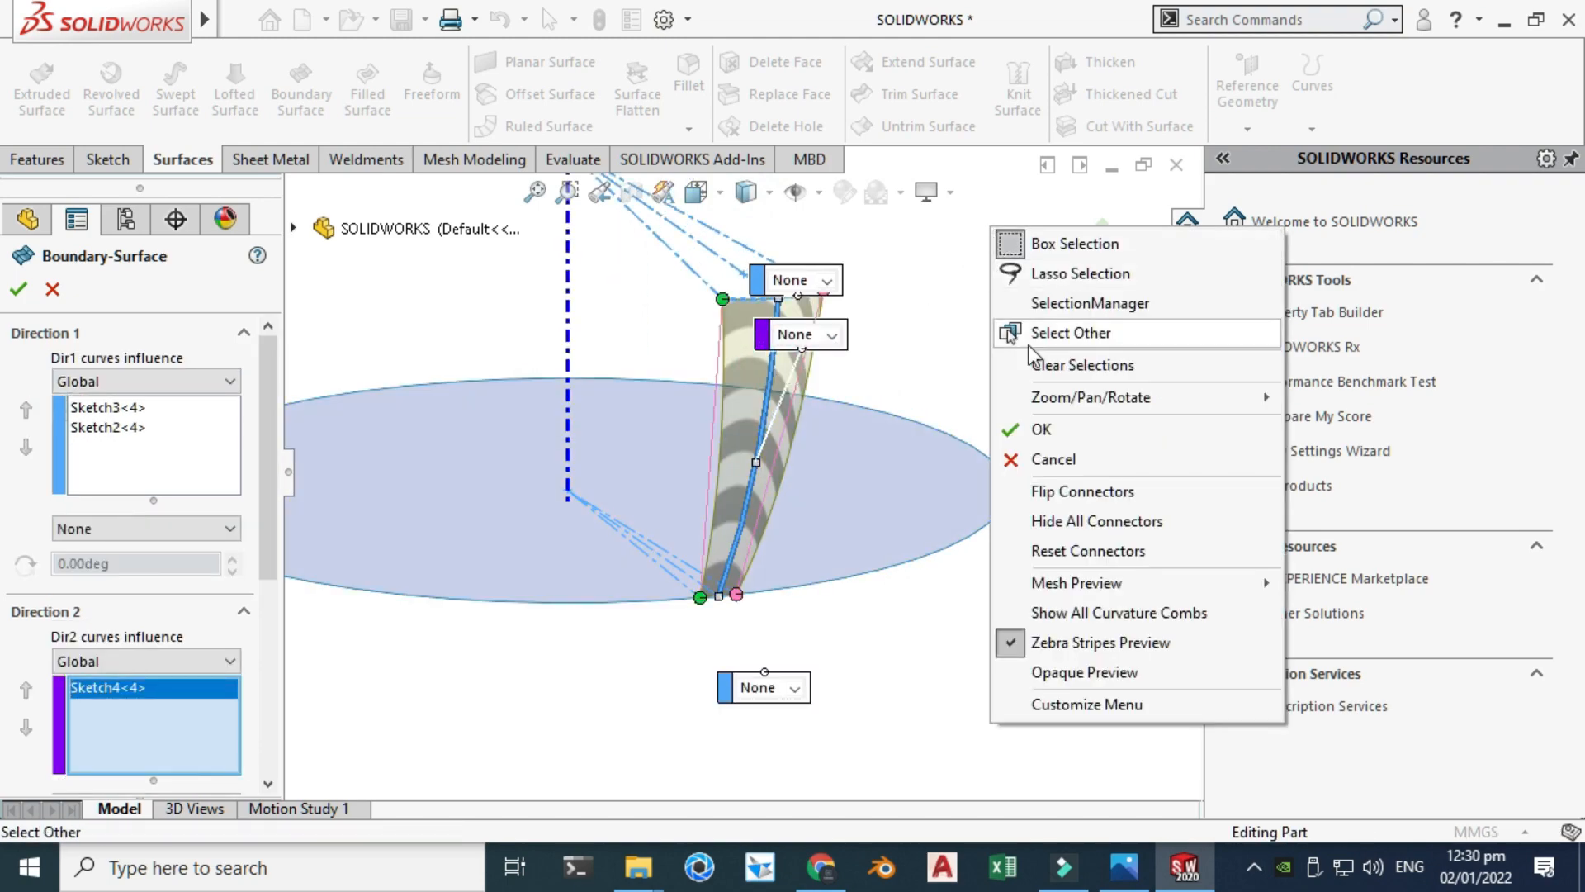
{"action": "mouse_move", "coordinate": [1131, 400]}
{"action": "left_click", "coordinate": [1362, 516]}
{"action": "left_click_drag", "start_coordinate": [871, 425], "coordinate": [751, 457]}
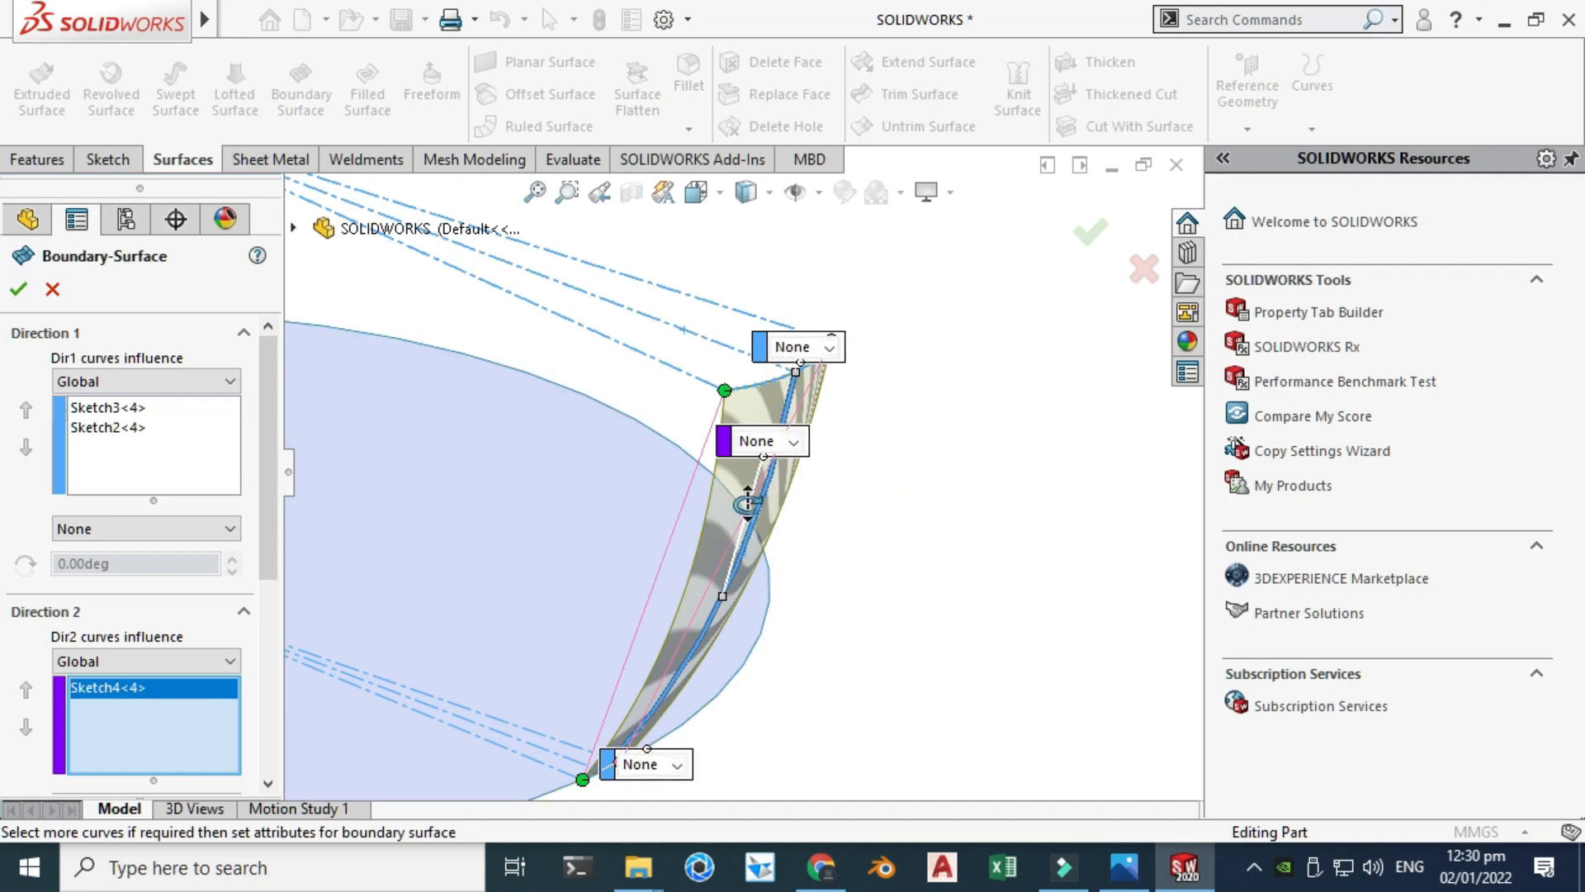
{"action": "left_click_drag", "start_coordinate": [779, 463], "coordinate": [823, 406]}
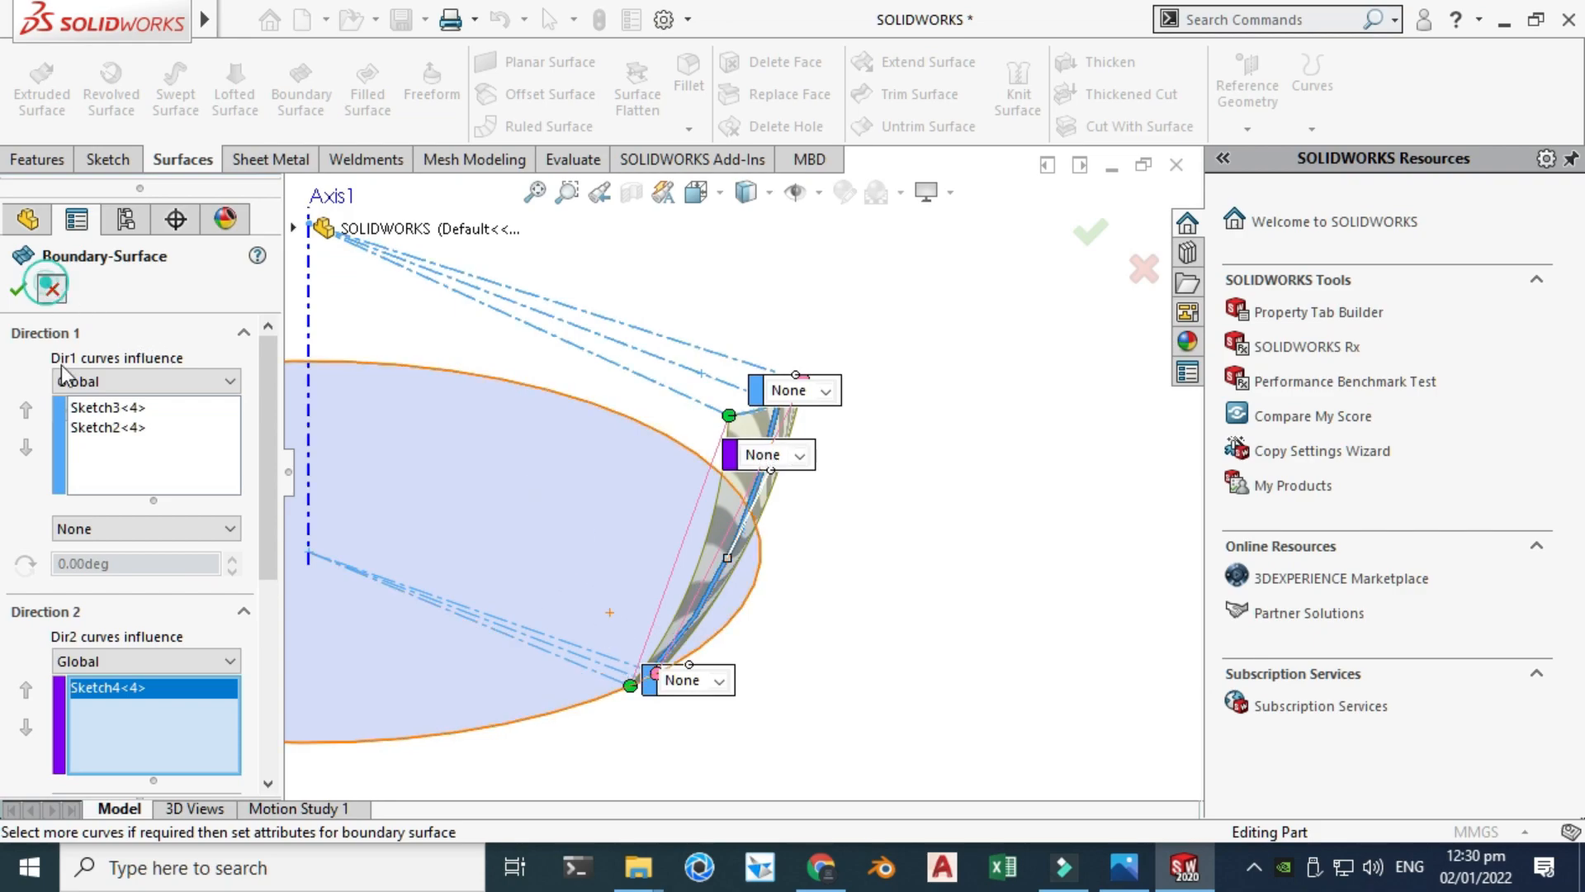
{"action": "left_click", "coordinate": [18, 288]}
Unsuppress Boundary-Surface1 to restore the curved panel at the edge of the base surface.
{"action": "left_click", "coordinate": [132, 587]}
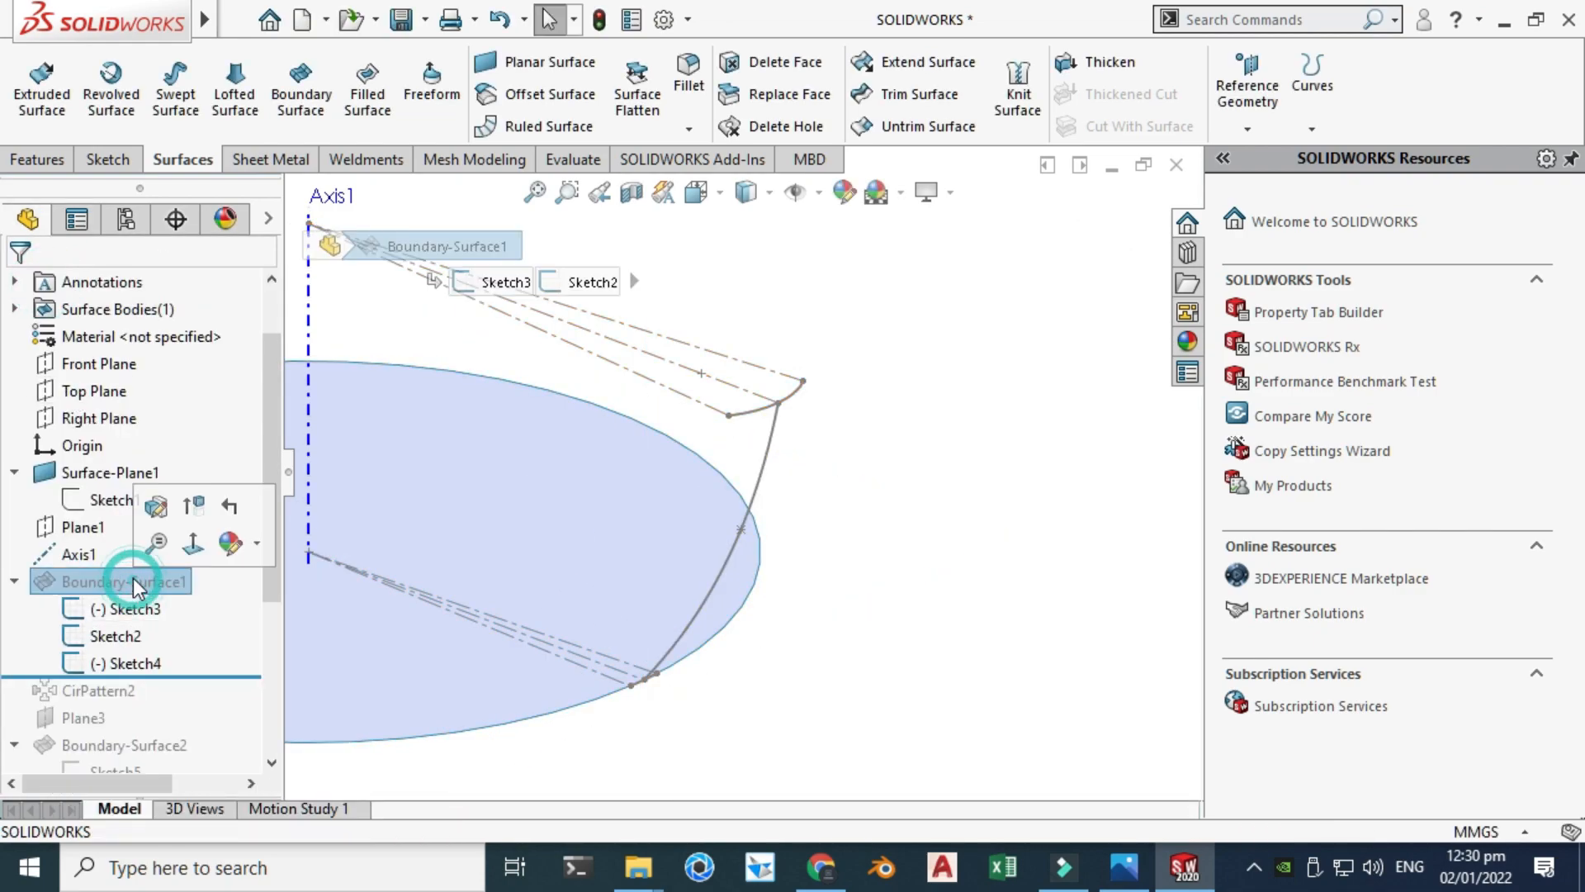
{"action": "left_click", "coordinate": [193, 511]}
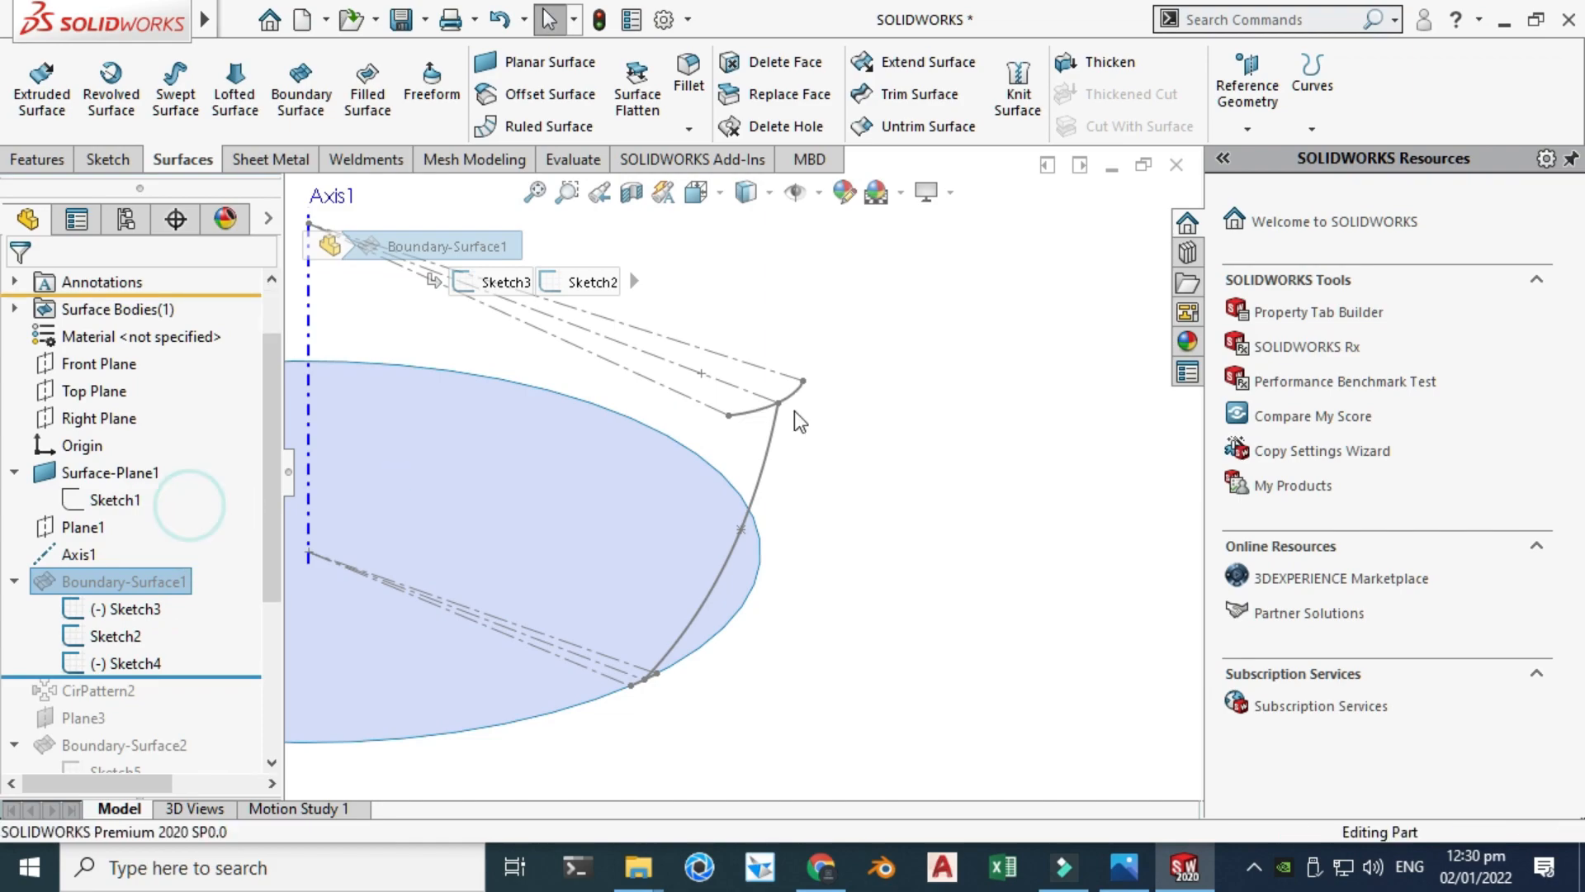
{"action": "middle_click_drag", "start_coordinate": [961, 410], "coordinate": [611, 520]}
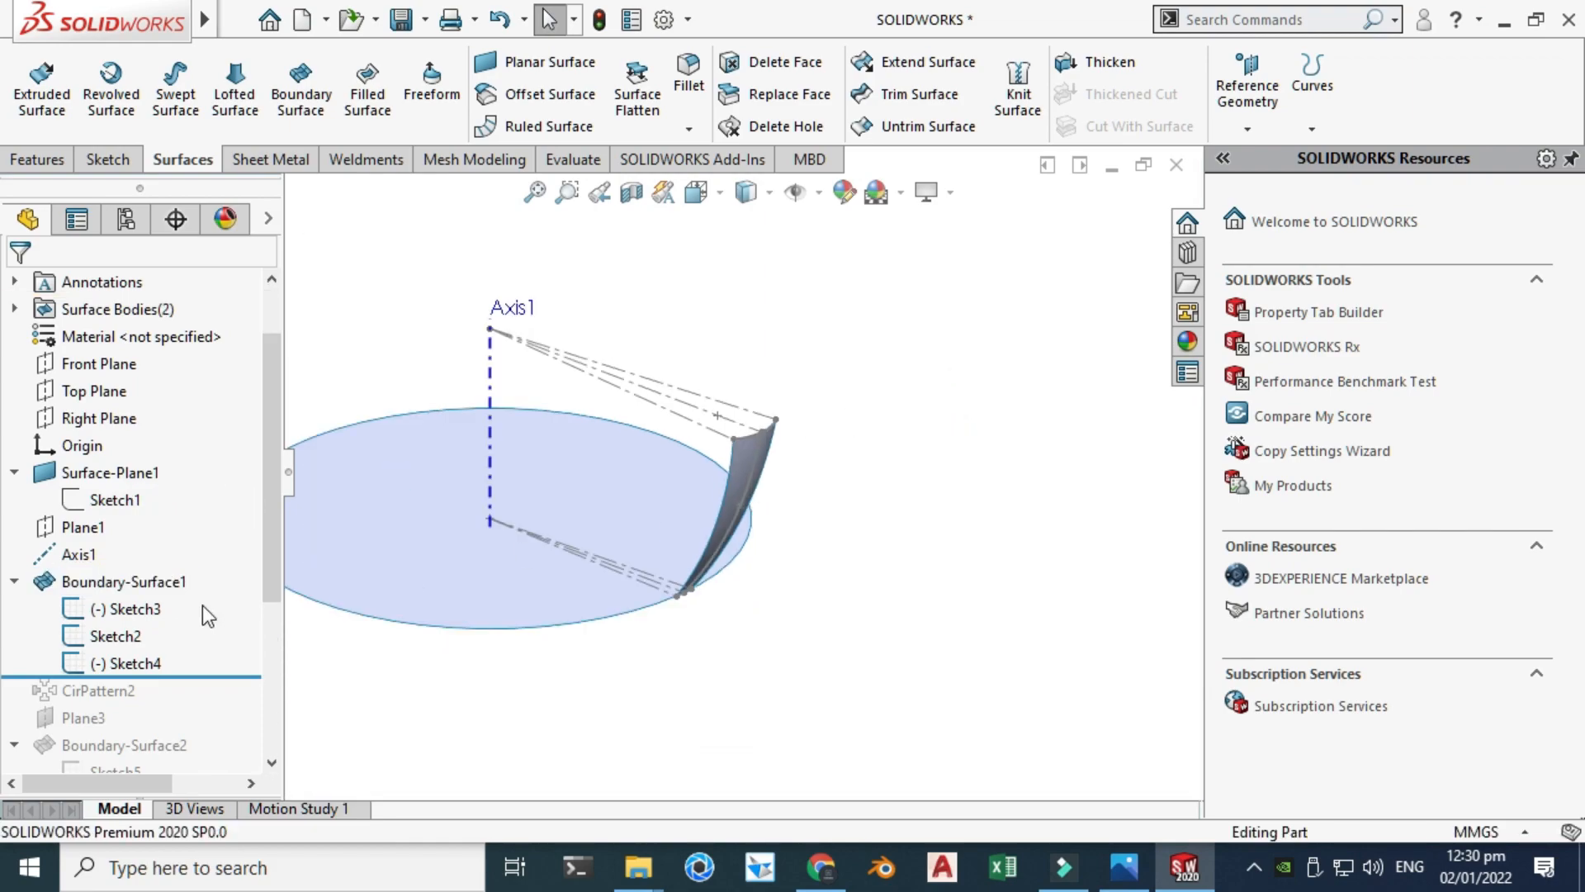
Hide Sketch3, Sketch2 and Sketch4 under Boundary-Surface1 together.
{"action": "left_click", "coordinate": [140, 608]}
{"action": "left_click", "coordinate": [116, 635], "text": "ctrl"}
{"action": "left_click", "coordinate": [120, 662], "text": "ctrl"}
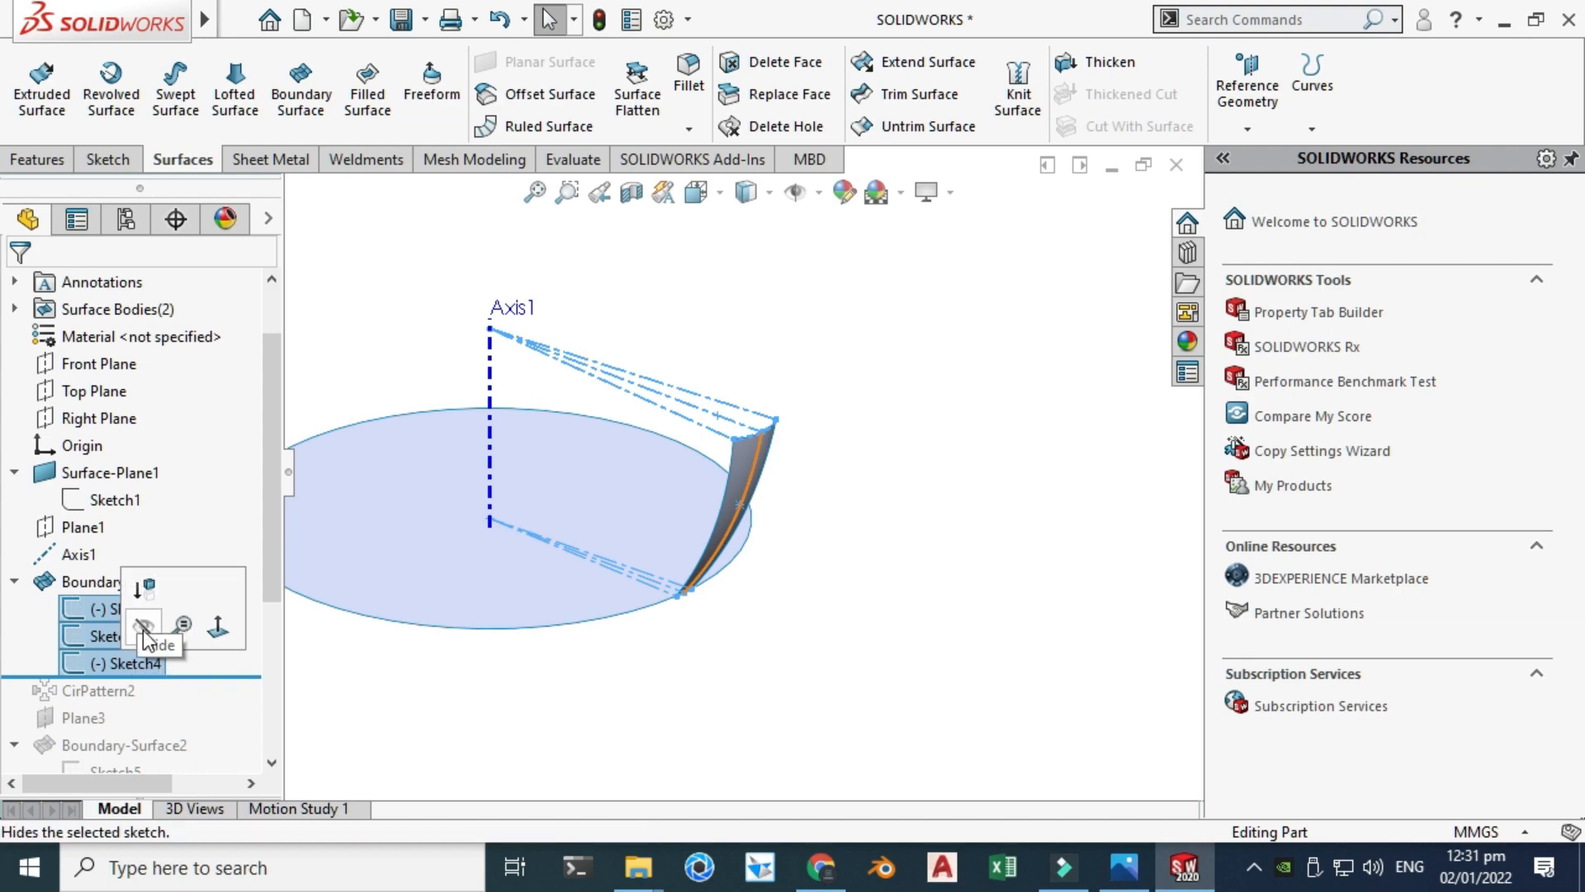
{"action": "left_click", "coordinate": [146, 631]}
{"action": "left_click", "coordinate": [439, 308]}
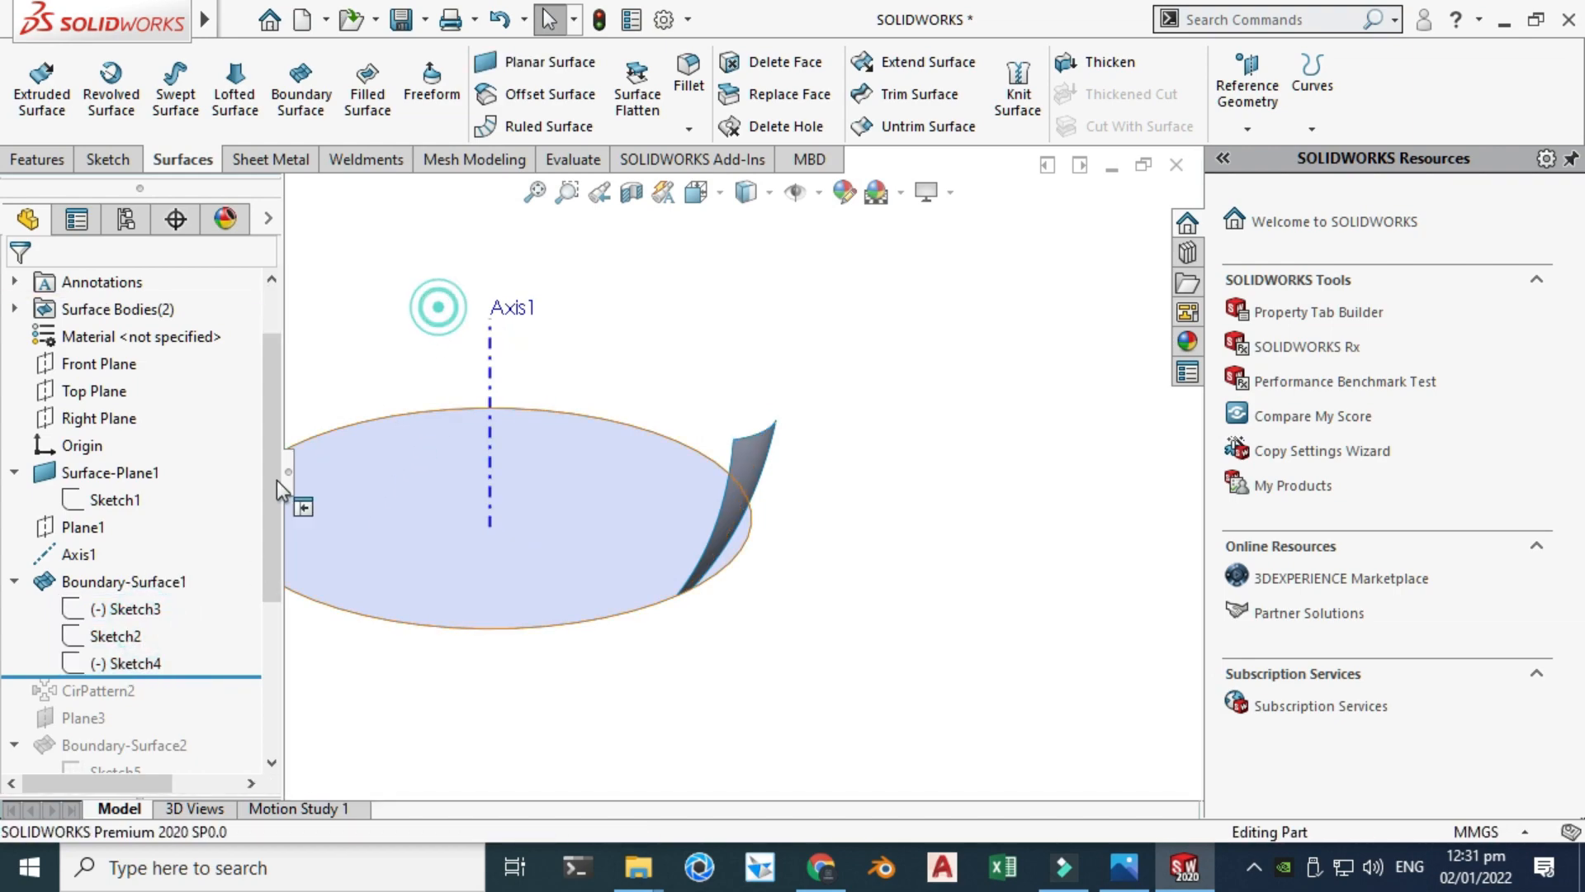
Set up a circular pattern of Boundary-Surface1 about Axis1 with equal spacing, and leave the command without creating it.
{"action": "scroll", "coordinate": [567, 389], "scroll_direction": "up", "scroll_amount": 3}
{"action": "scroll", "coordinate": [566, 389], "scroll_direction": "down", "scroll_amount": 3}
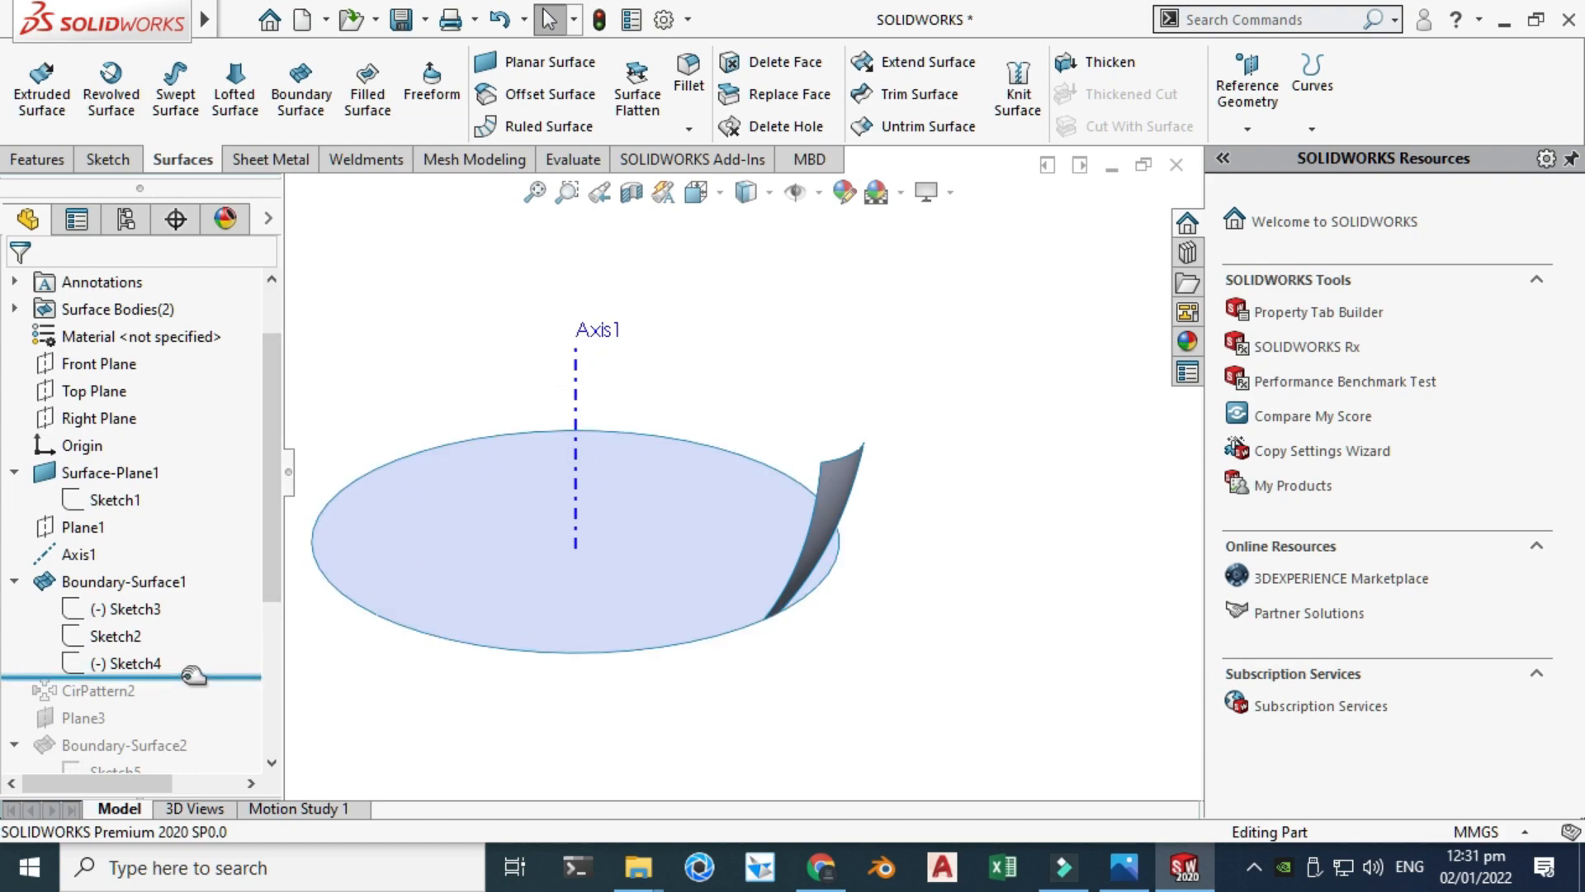
{"action": "left_click", "coordinate": [37, 160]}
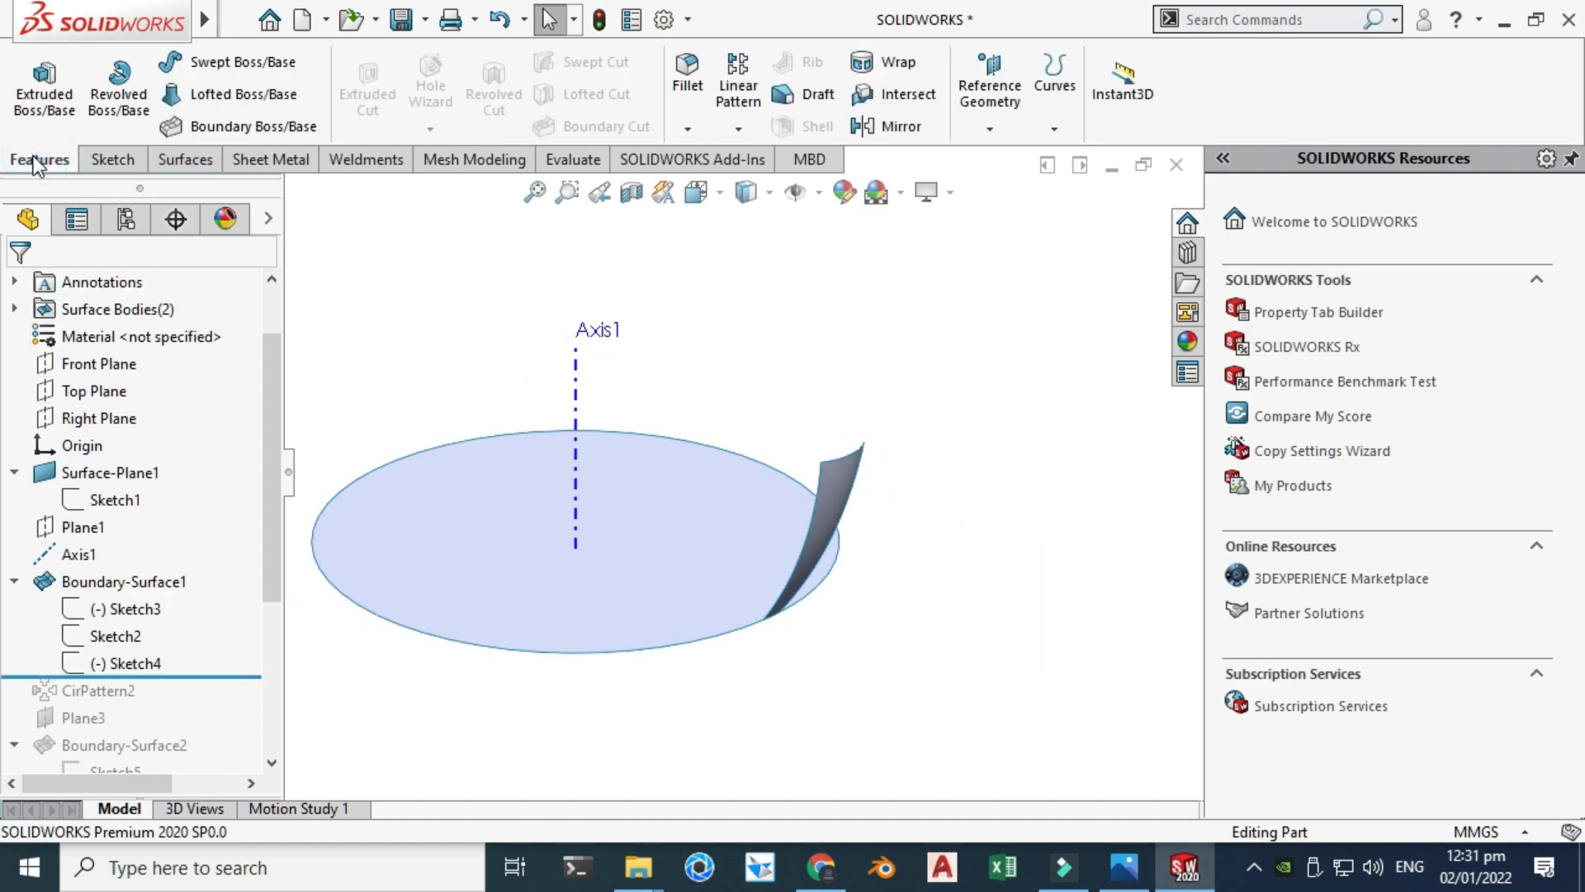
{"action": "left_click", "coordinate": [743, 131]}
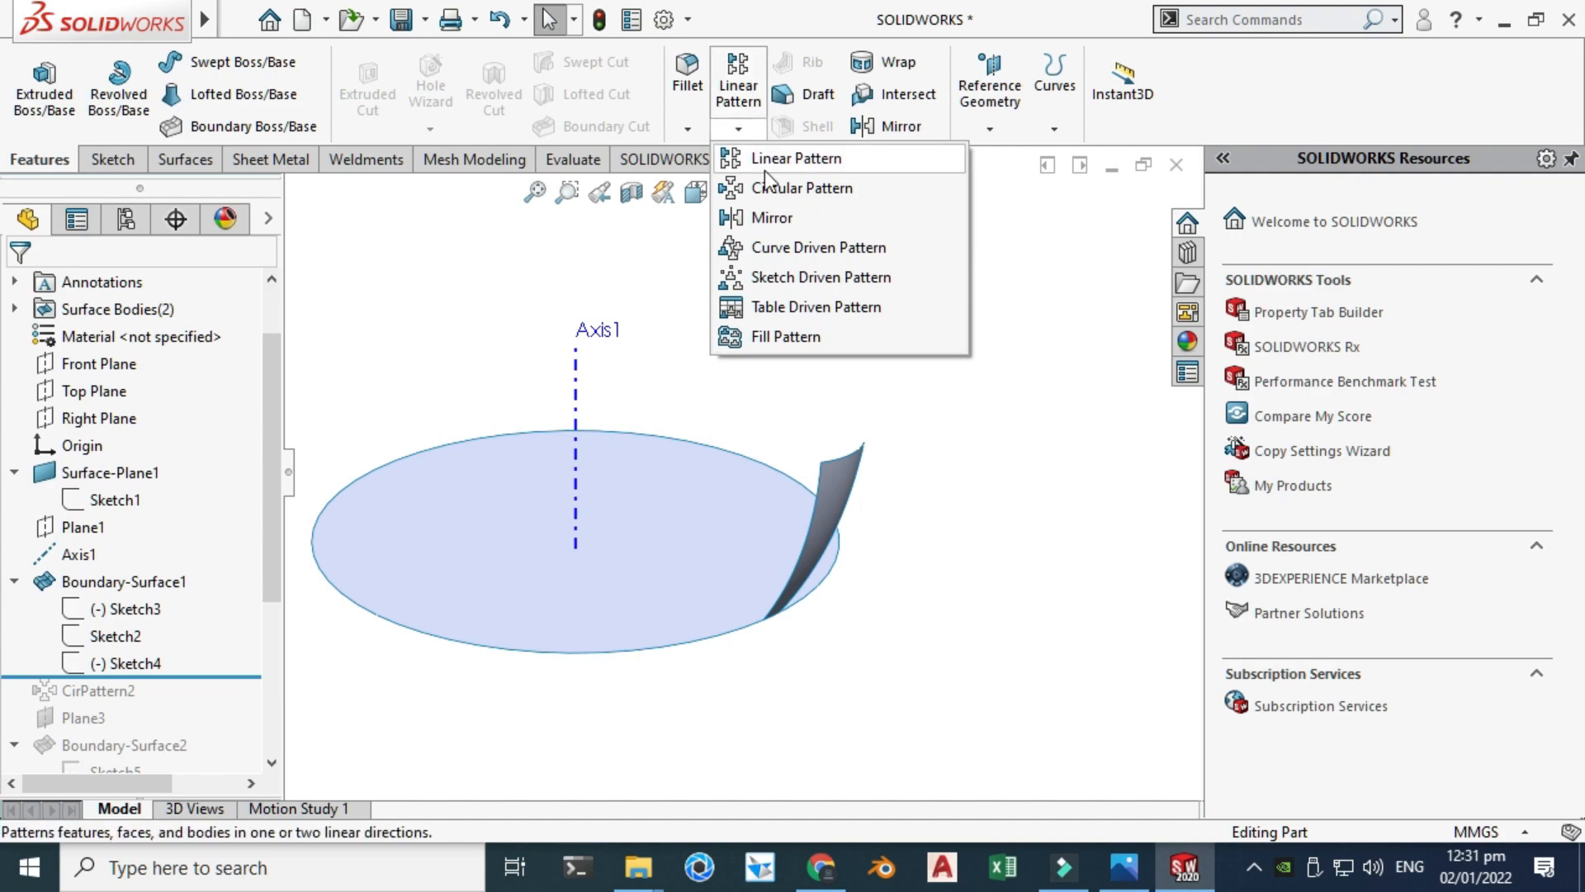
{"action": "left_click", "coordinate": [784, 188]}
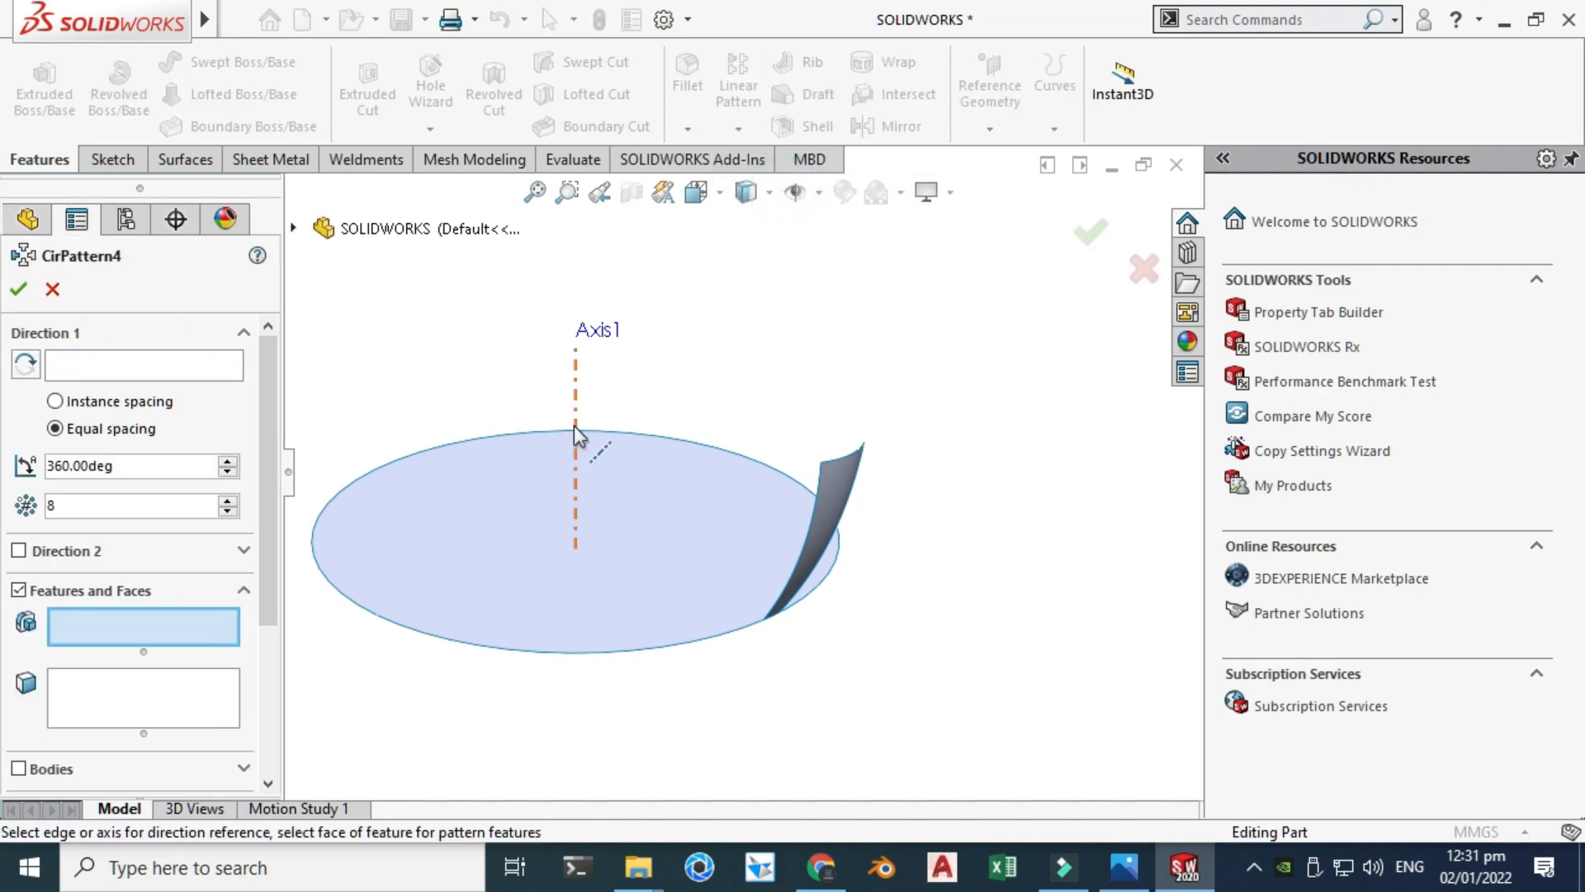
{"action": "left_click", "coordinate": [201, 363]}
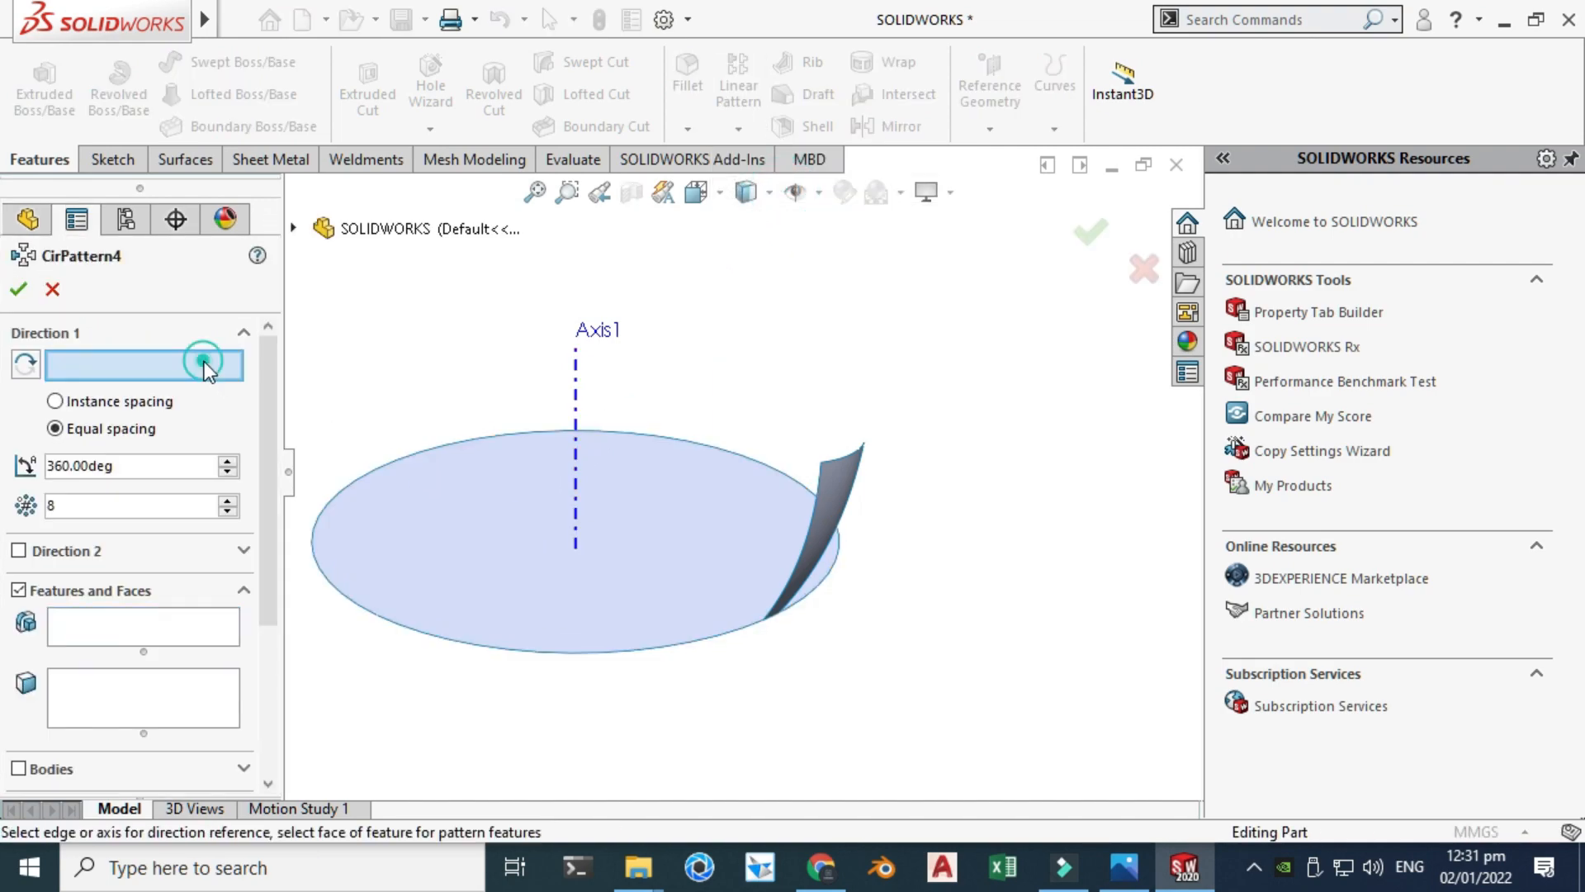
{"action": "left_click", "coordinate": [578, 398]}
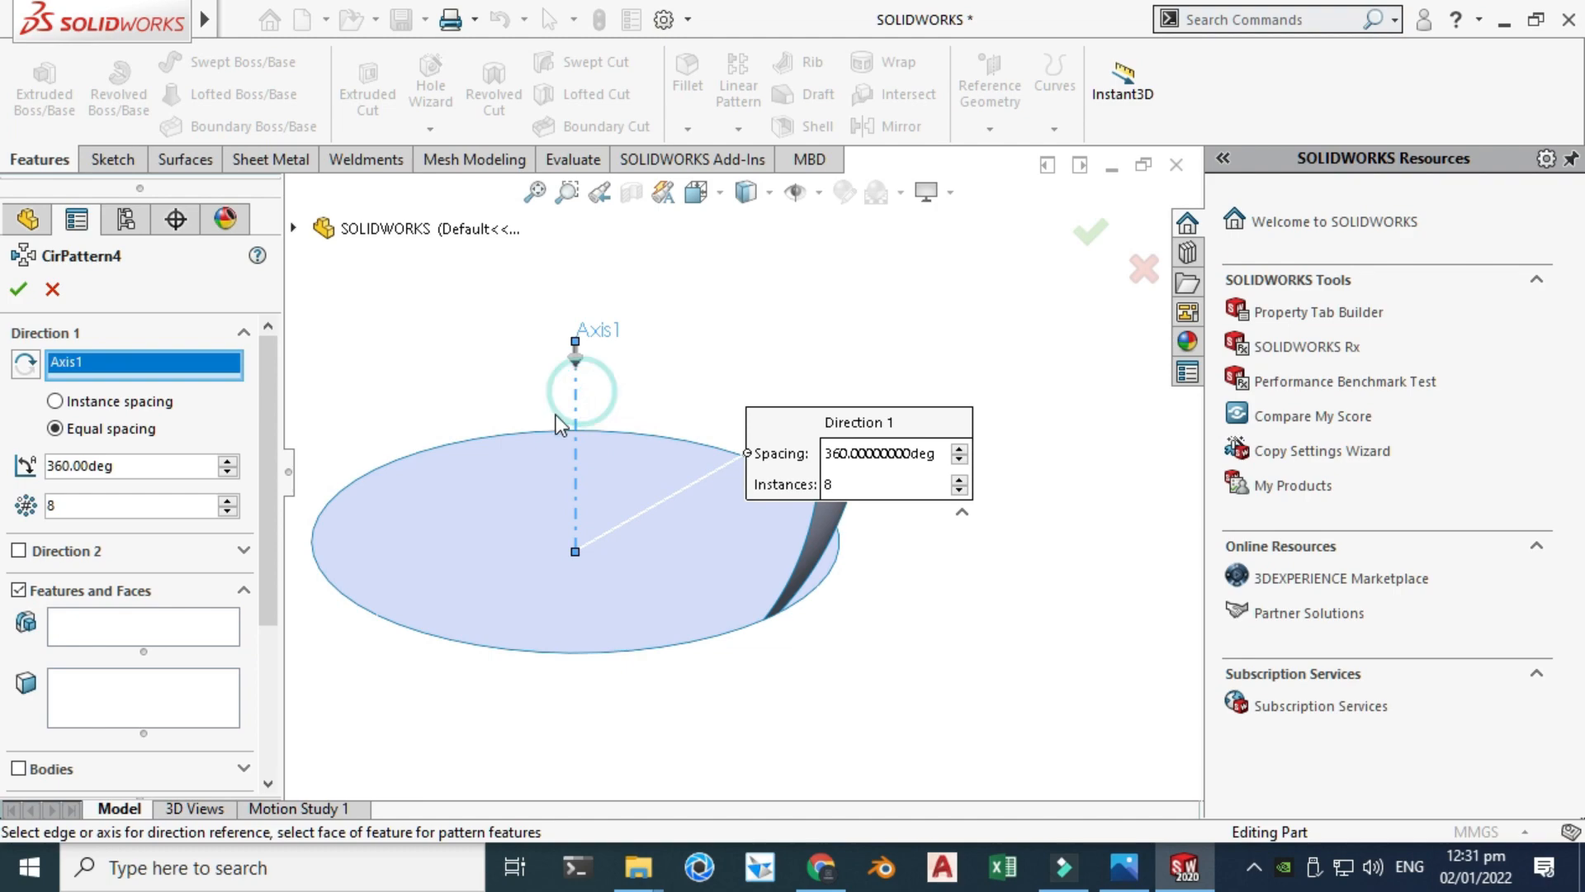
{"action": "left_click", "coordinate": [823, 541]}
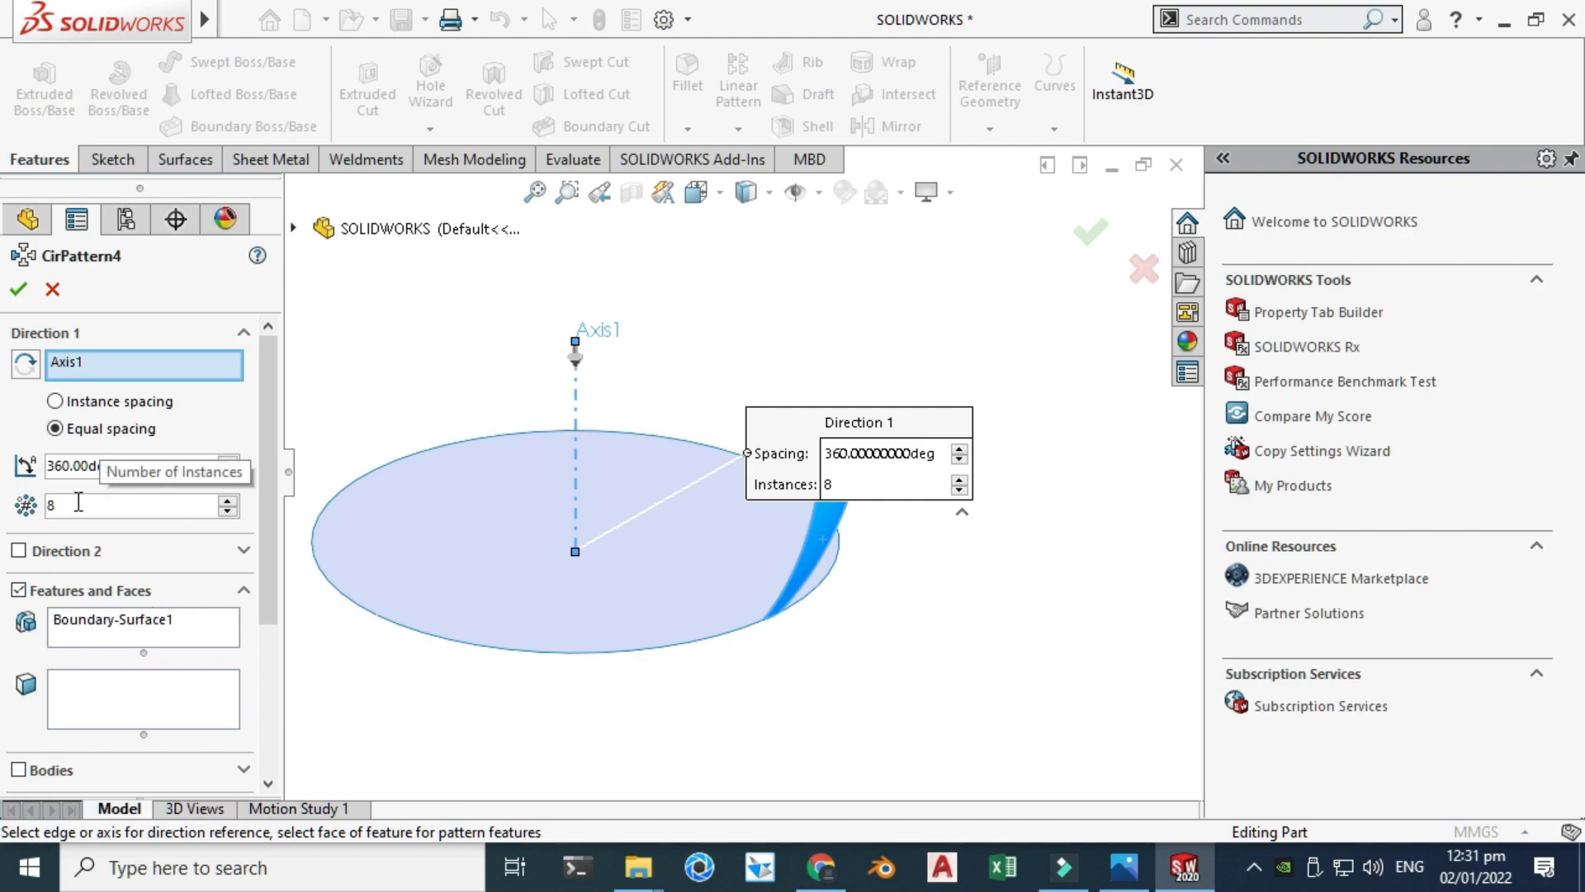
{"action": "left_click", "coordinate": [53, 289]}
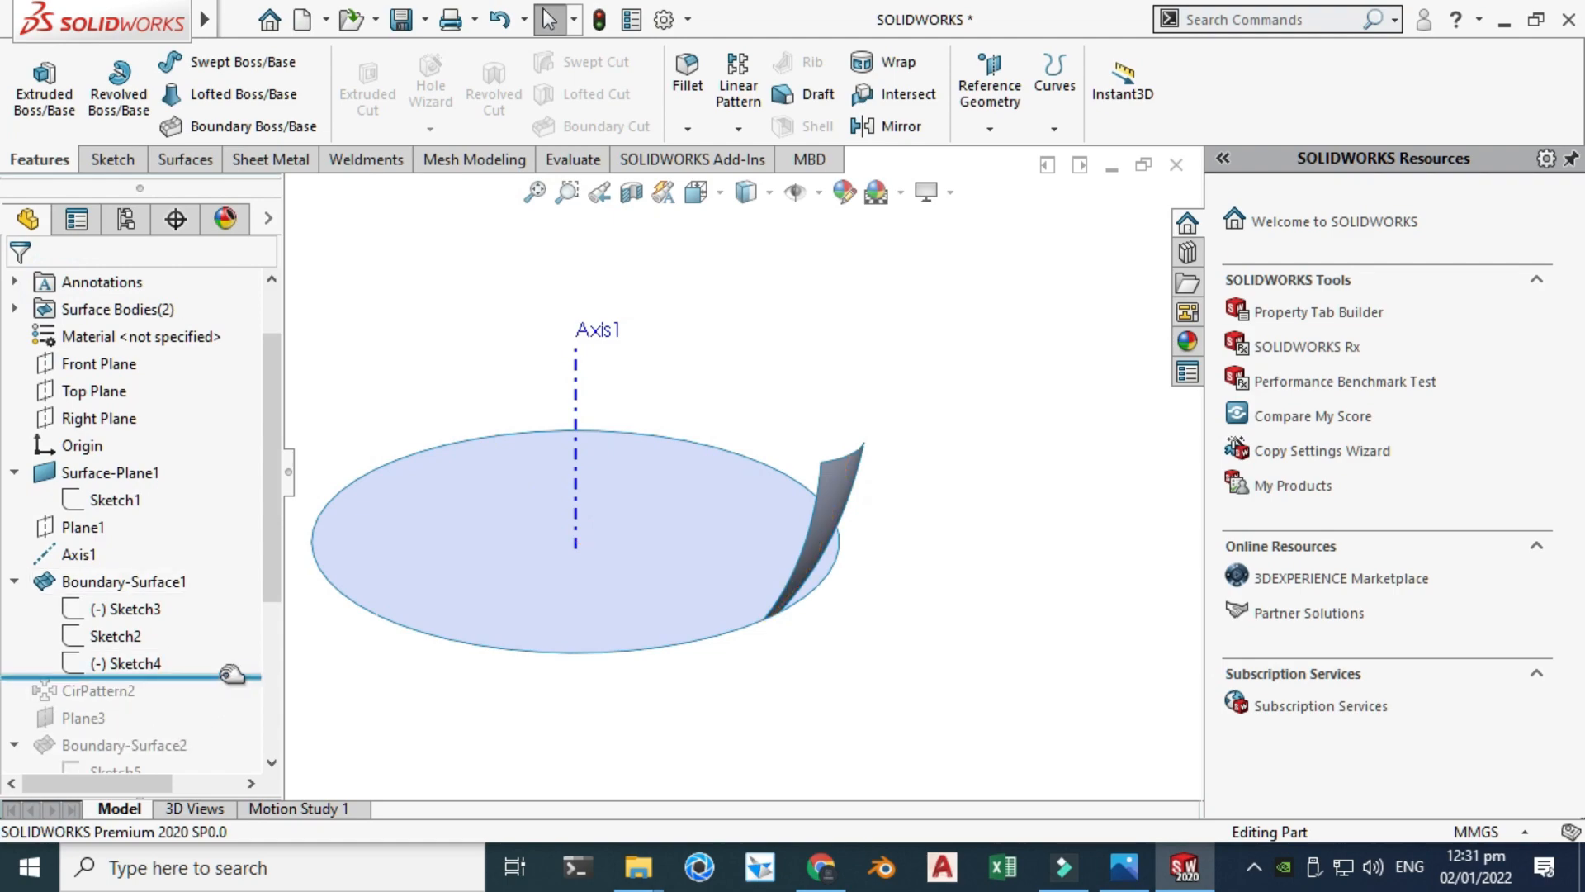
Roll the feature history forward past CirPattern2 and unsuppress that pattern.
{"action": "left_click_drag", "start_coordinate": [232, 674], "coordinate": [229, 702]}
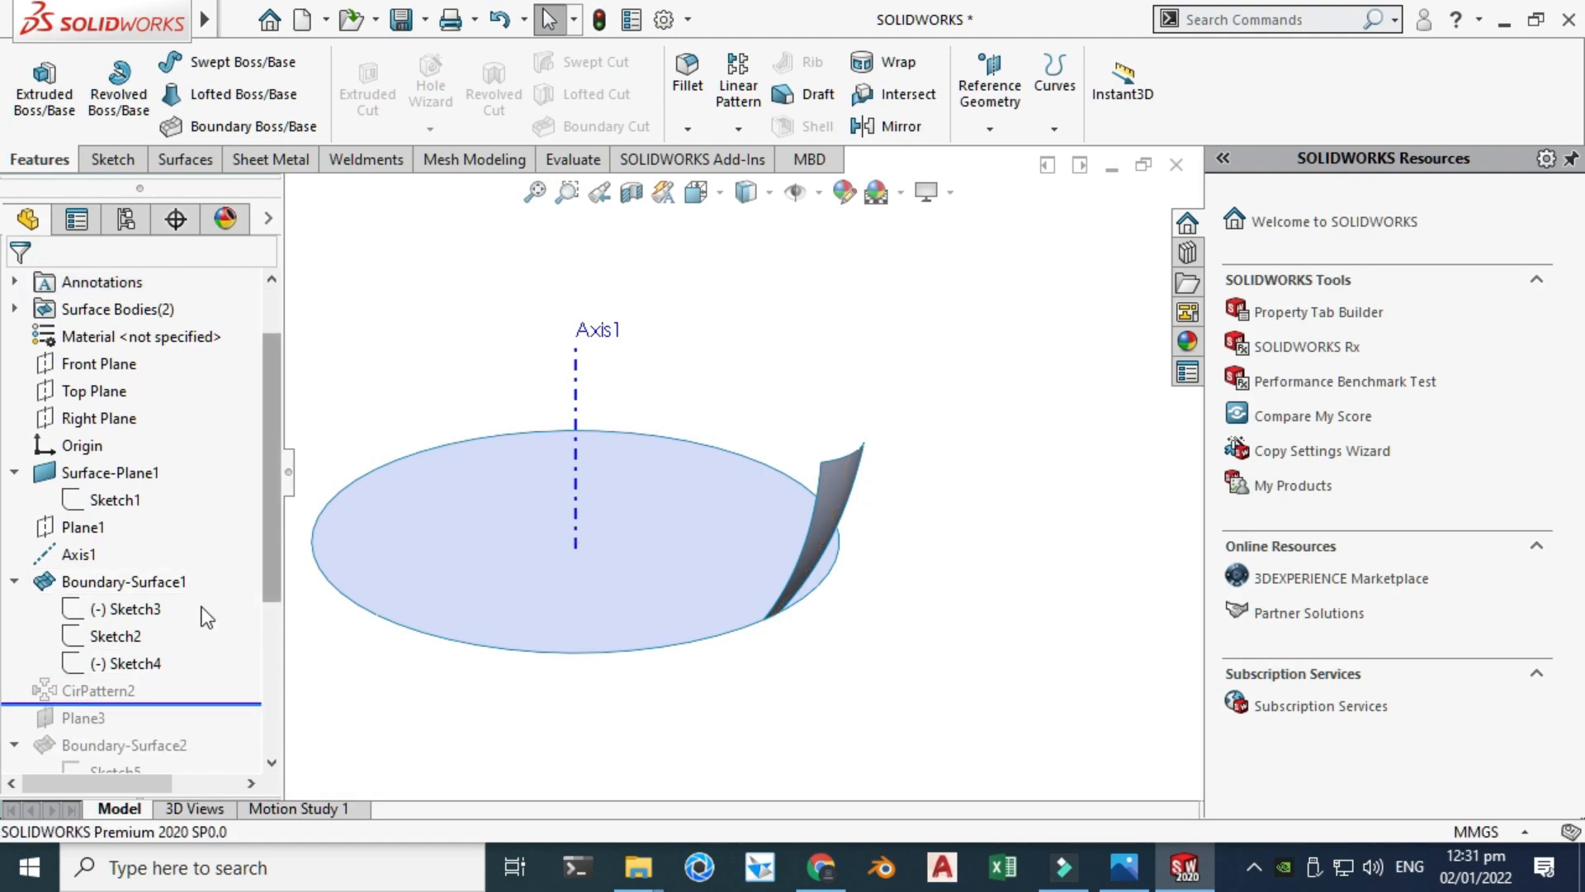
{"action": "left_click", "coordinate": [97, 690]}
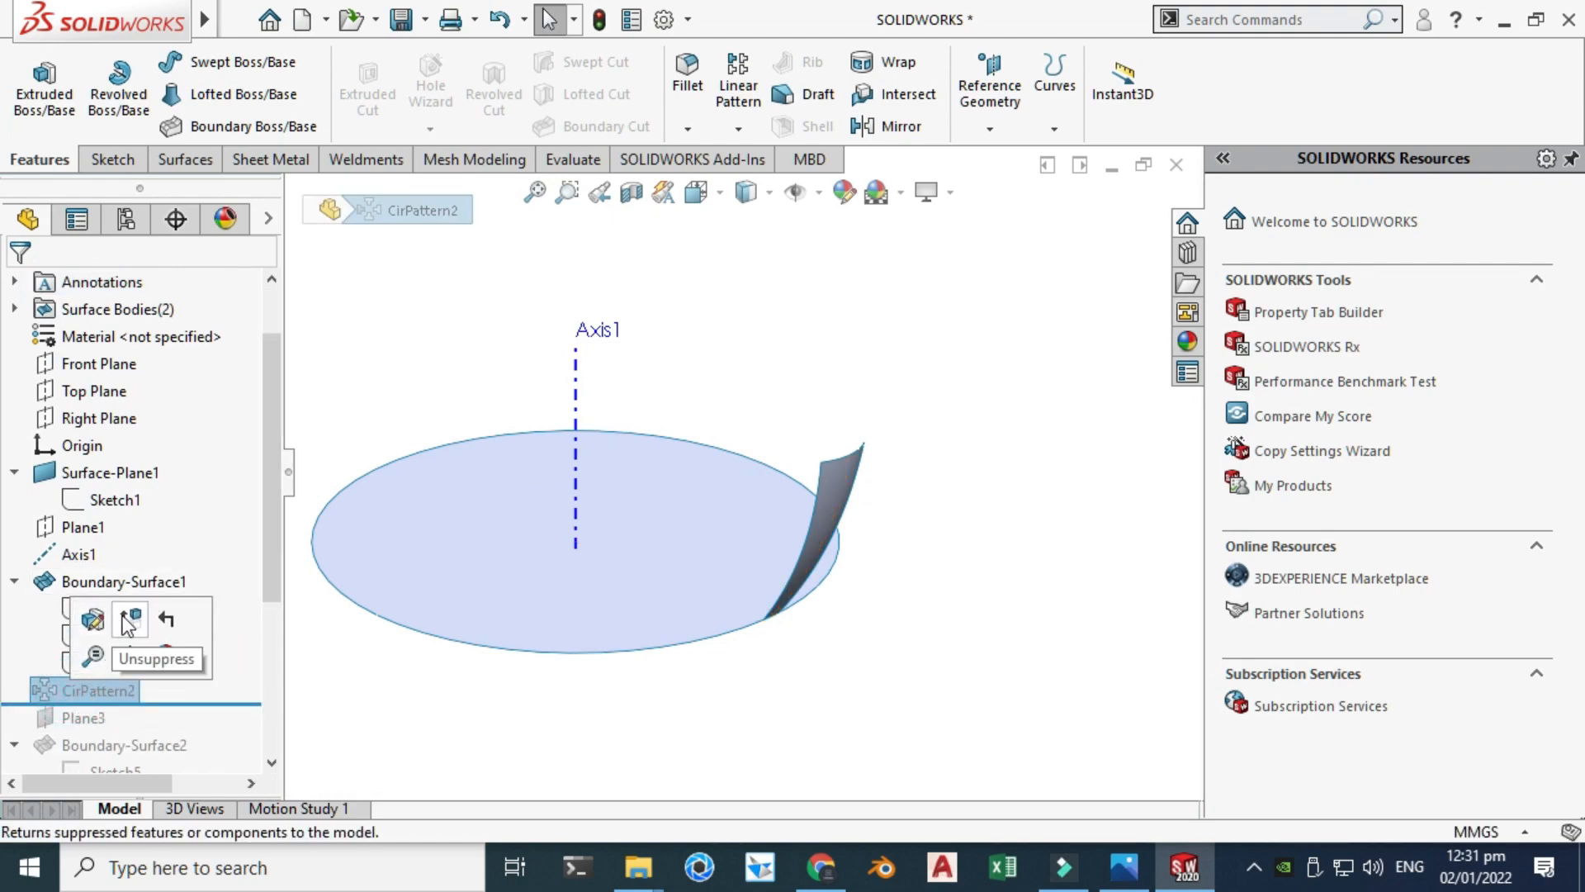
{"action": "left_click", "coordinate": [128, 620]}
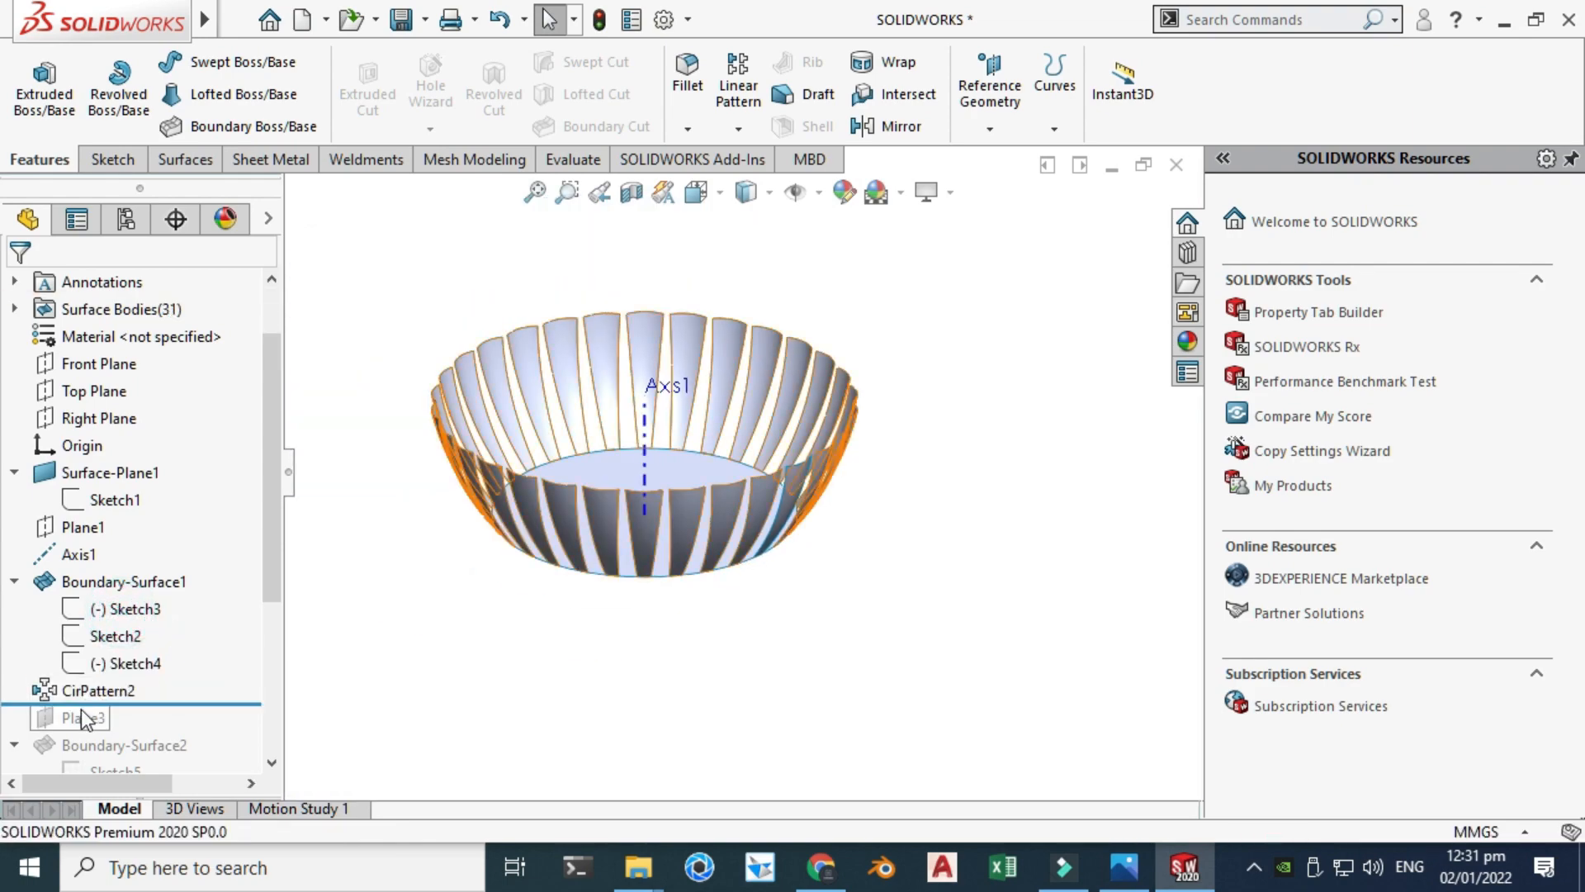
Open the definition of CirPattern2 to examine its axis, spacing, instance number and patterned body, and accept it as it is.
{"action": "left_click", "coordinate": [88, 695]}
{"action": "left_click", "coordinate": [112, 624]}
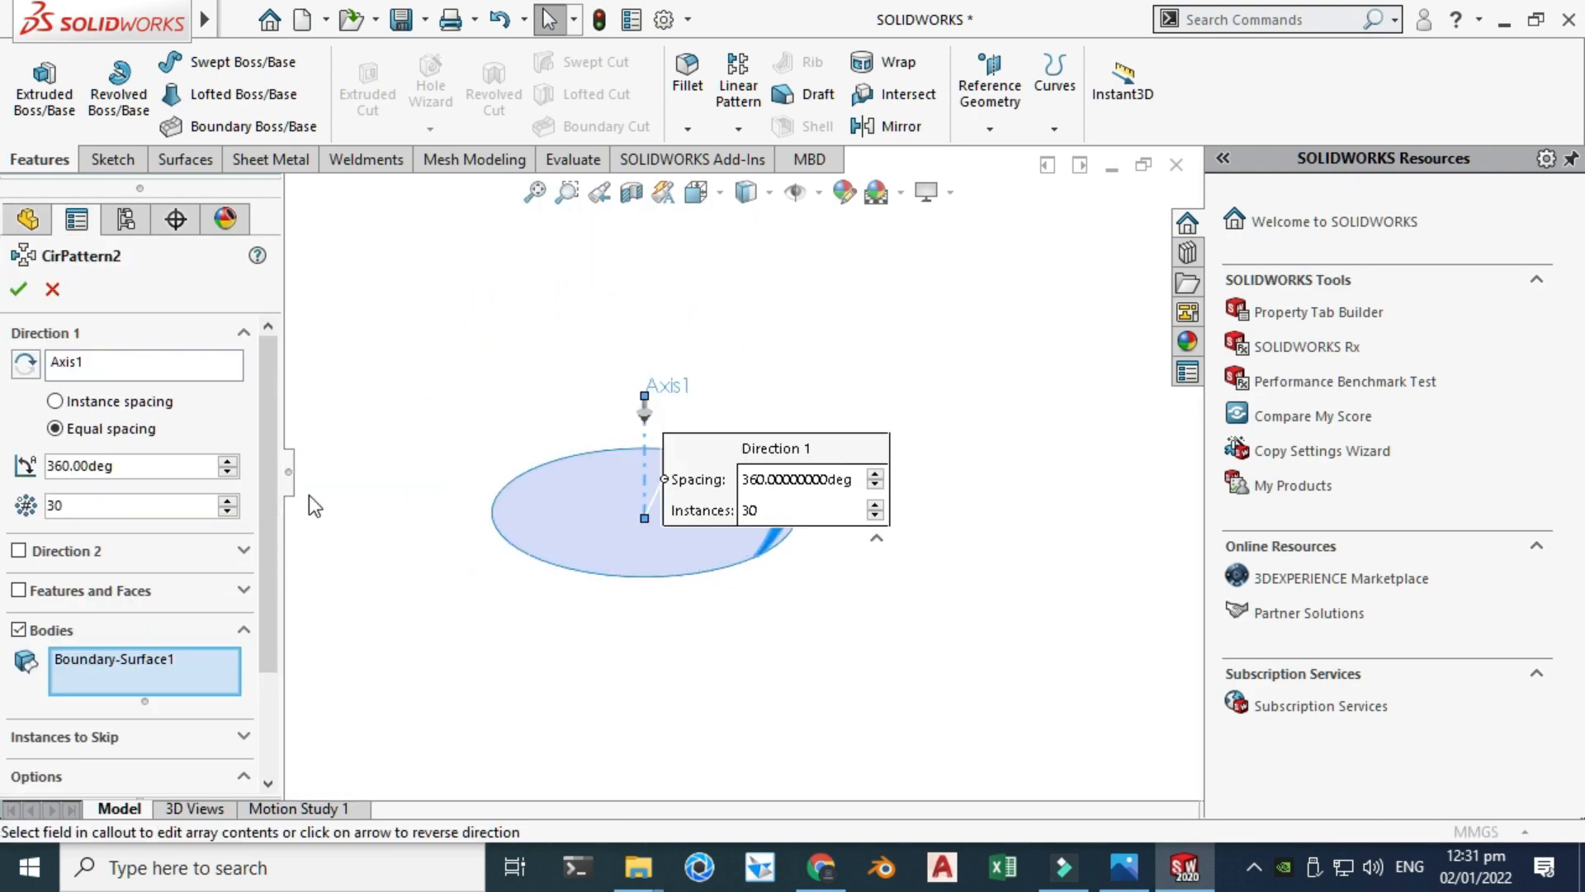
{"action": "scroll", "coordinate": [487, 419], "scroll_direction": "down", "scroll_amount": 2}
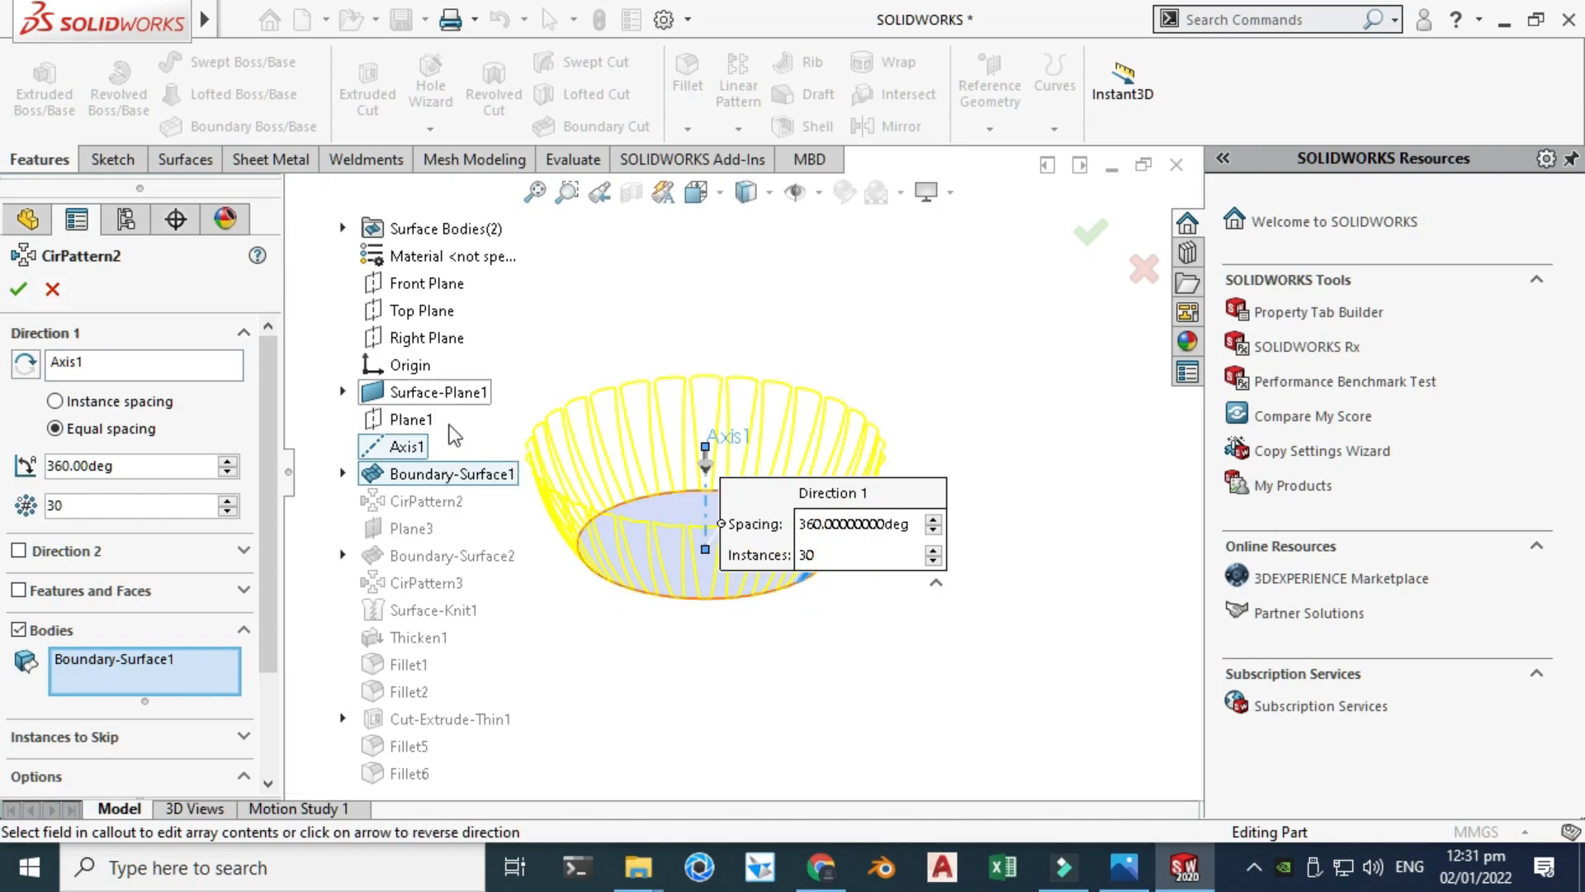
{"action": "left_click", "coordinate": [18, 289]}
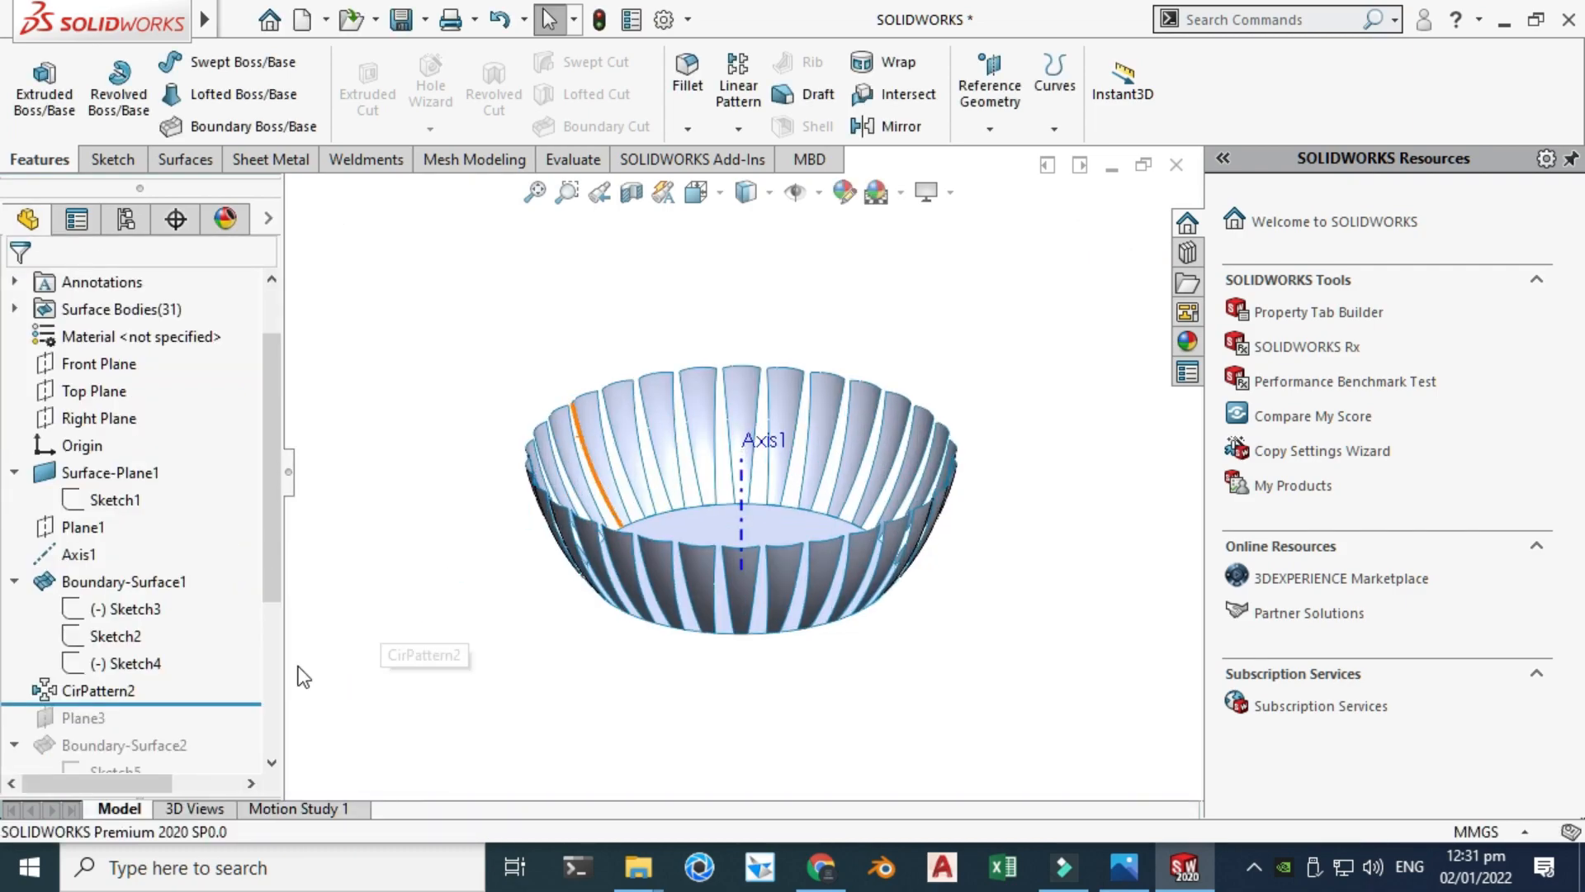
{"action": "left_click", "coordinate": [283, 489]}
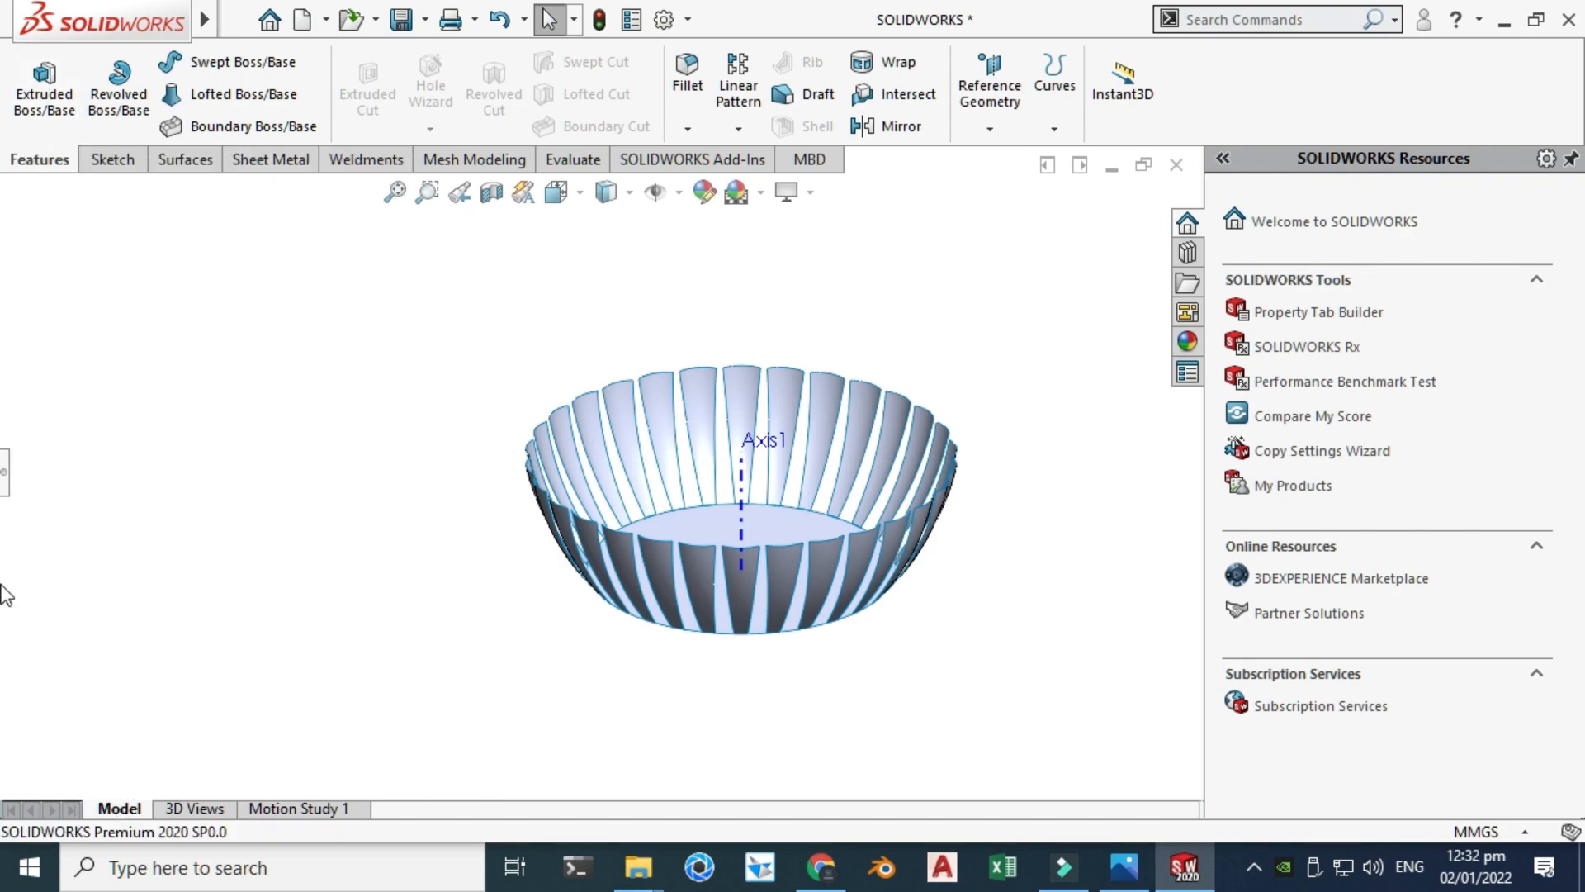
{"action": "left_click", "coordinate": [6, 478]}
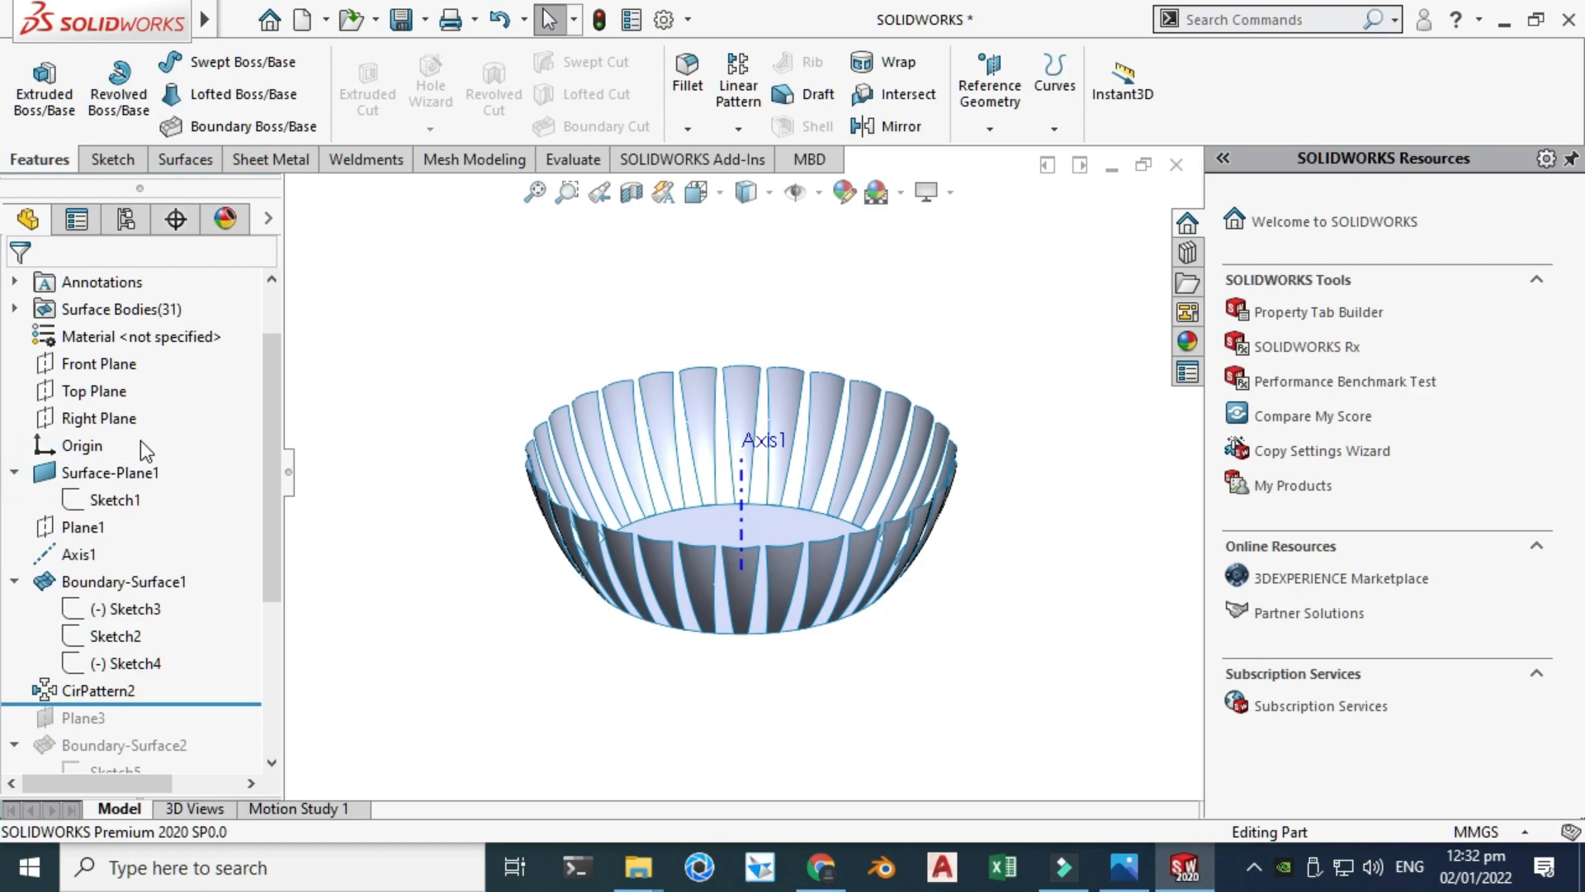
Roll the feature history forward past Plane3 and unsuppress the plane.
{"action": "scroll", "coordinate": [163, 431], "scroll_direction": "down", "scroll_amount": 1}
{"action": "left_click_drag", "start_coordinate": [231, 624], "coordinate": [200, 649]}
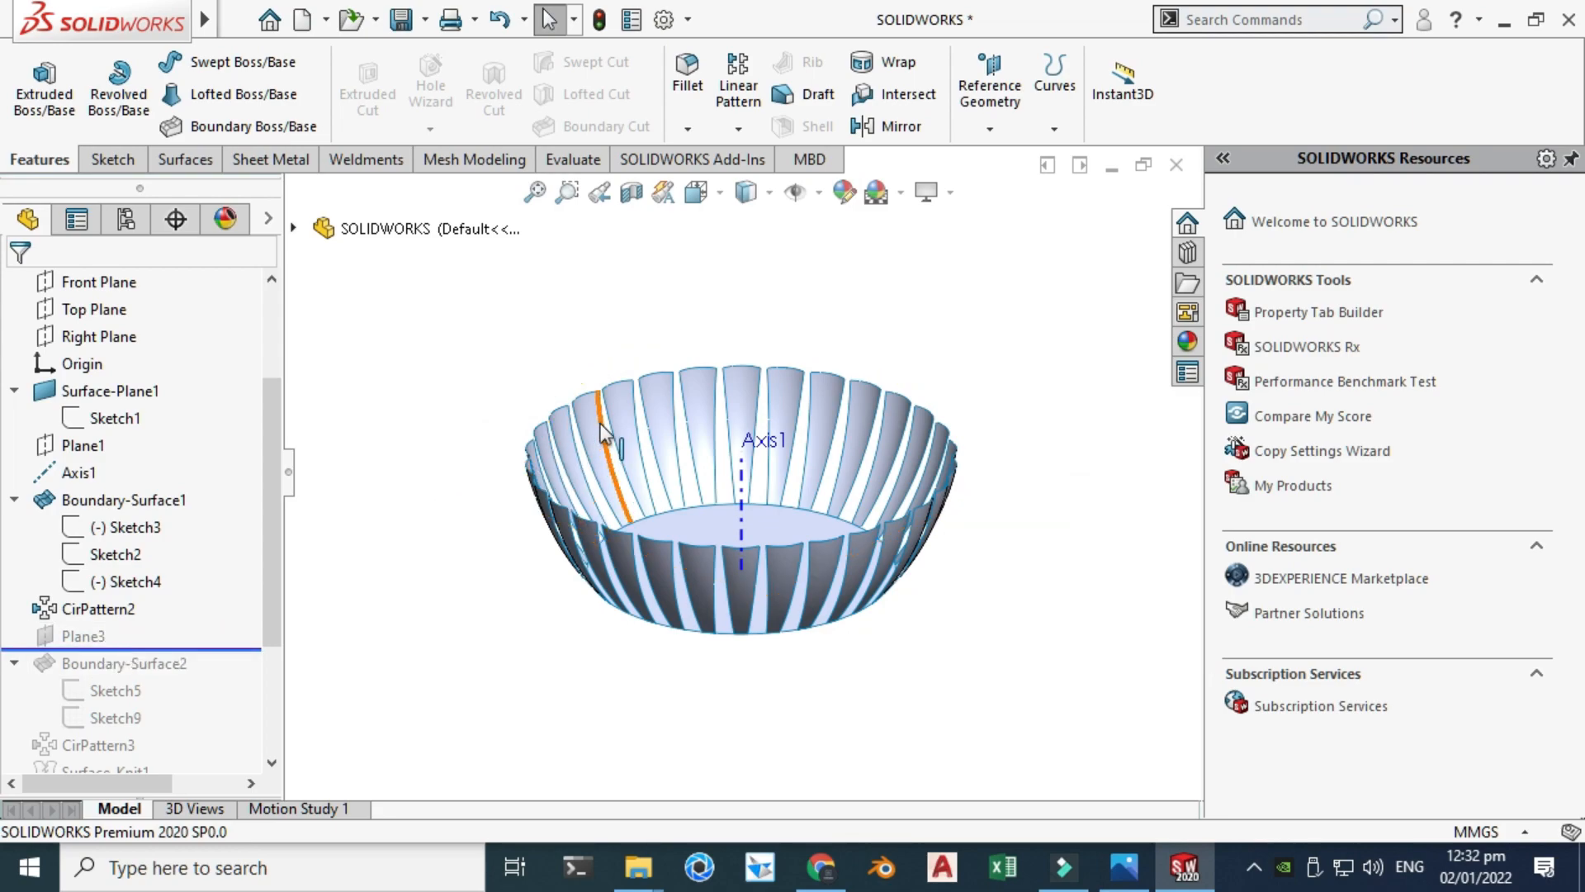
{"action": "scroll", "coordinate": [599, 428], "scroll_direction": "down", "scroll_amount": 3}
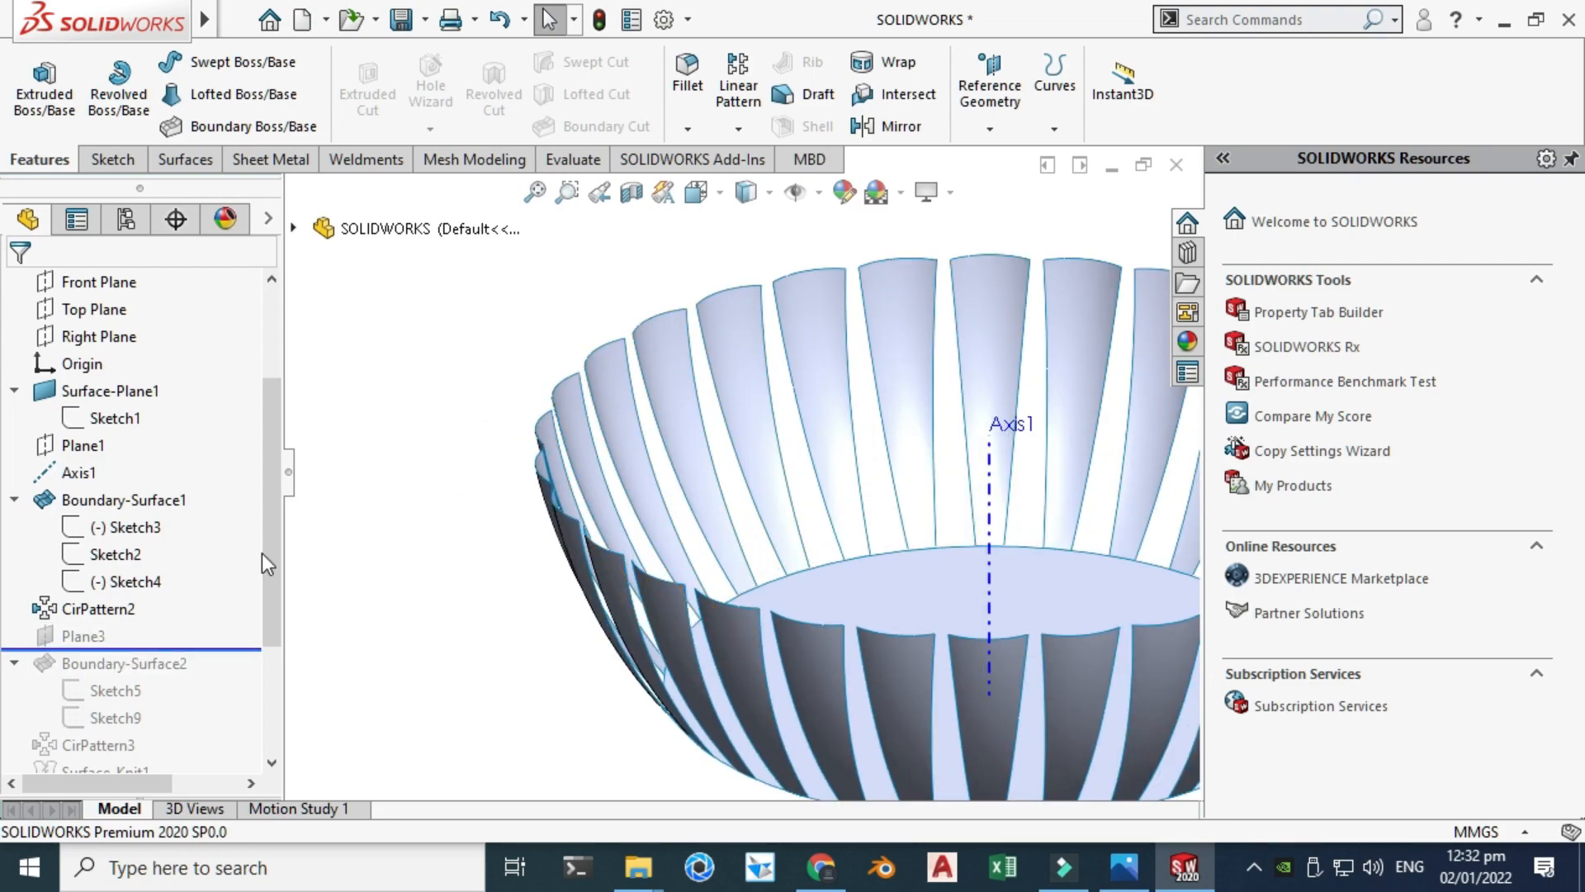
{"action": "left_click", "coordinate": [78, 632]}
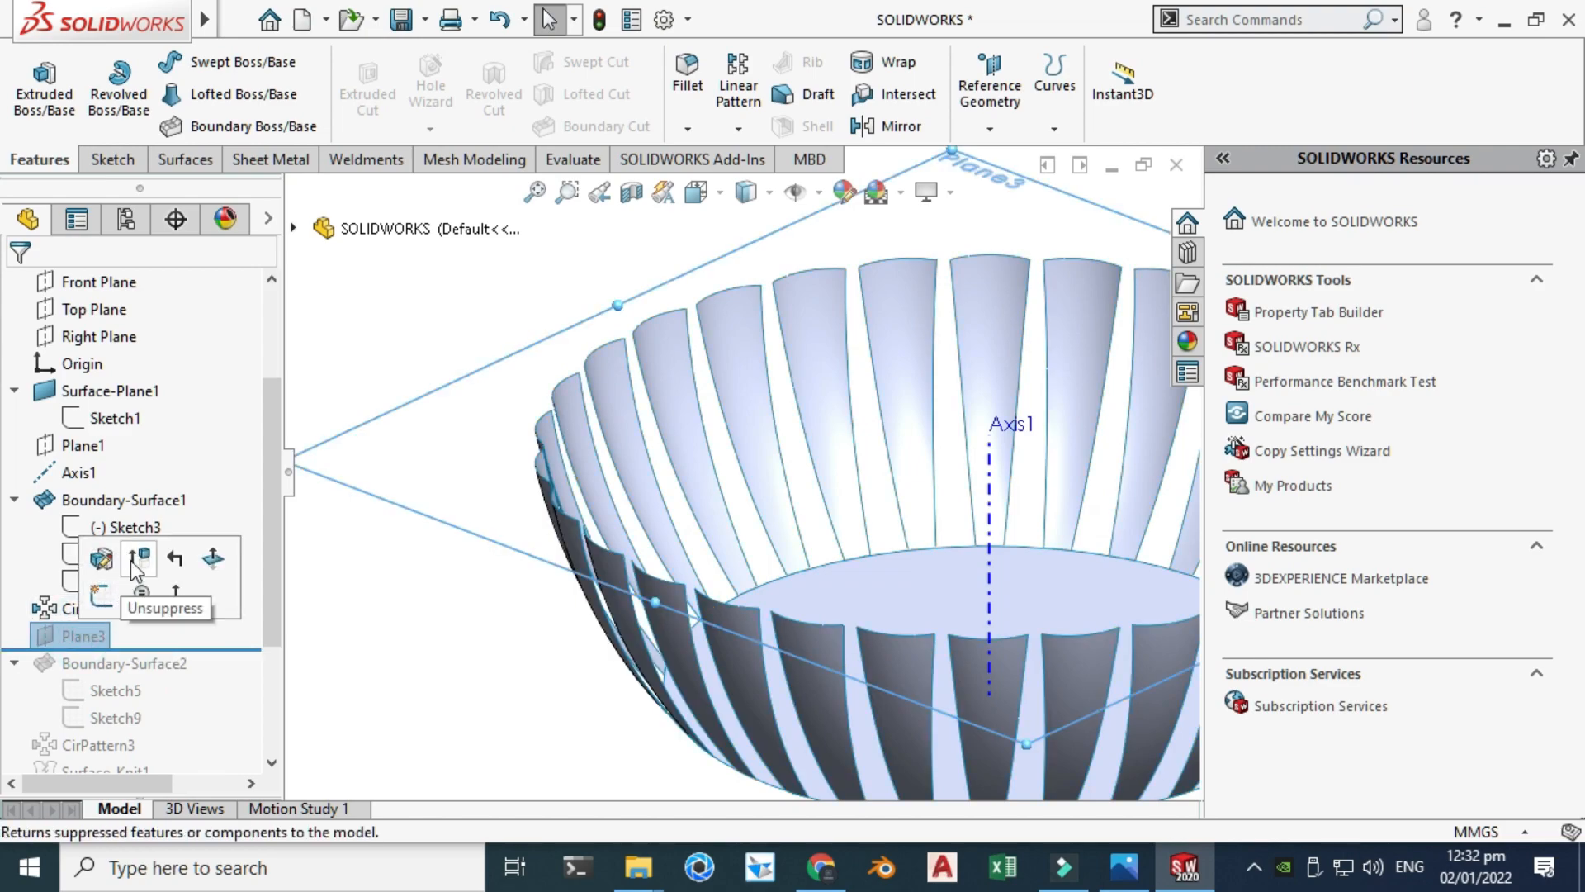
{"action": "left_click", "coordinate": [129, 557]}
Open the definition of Plane3, examine its Top Plane and rim vertex references up close, and close it without changes.
{"action": "left_click", "coordinate": [97, 636]}
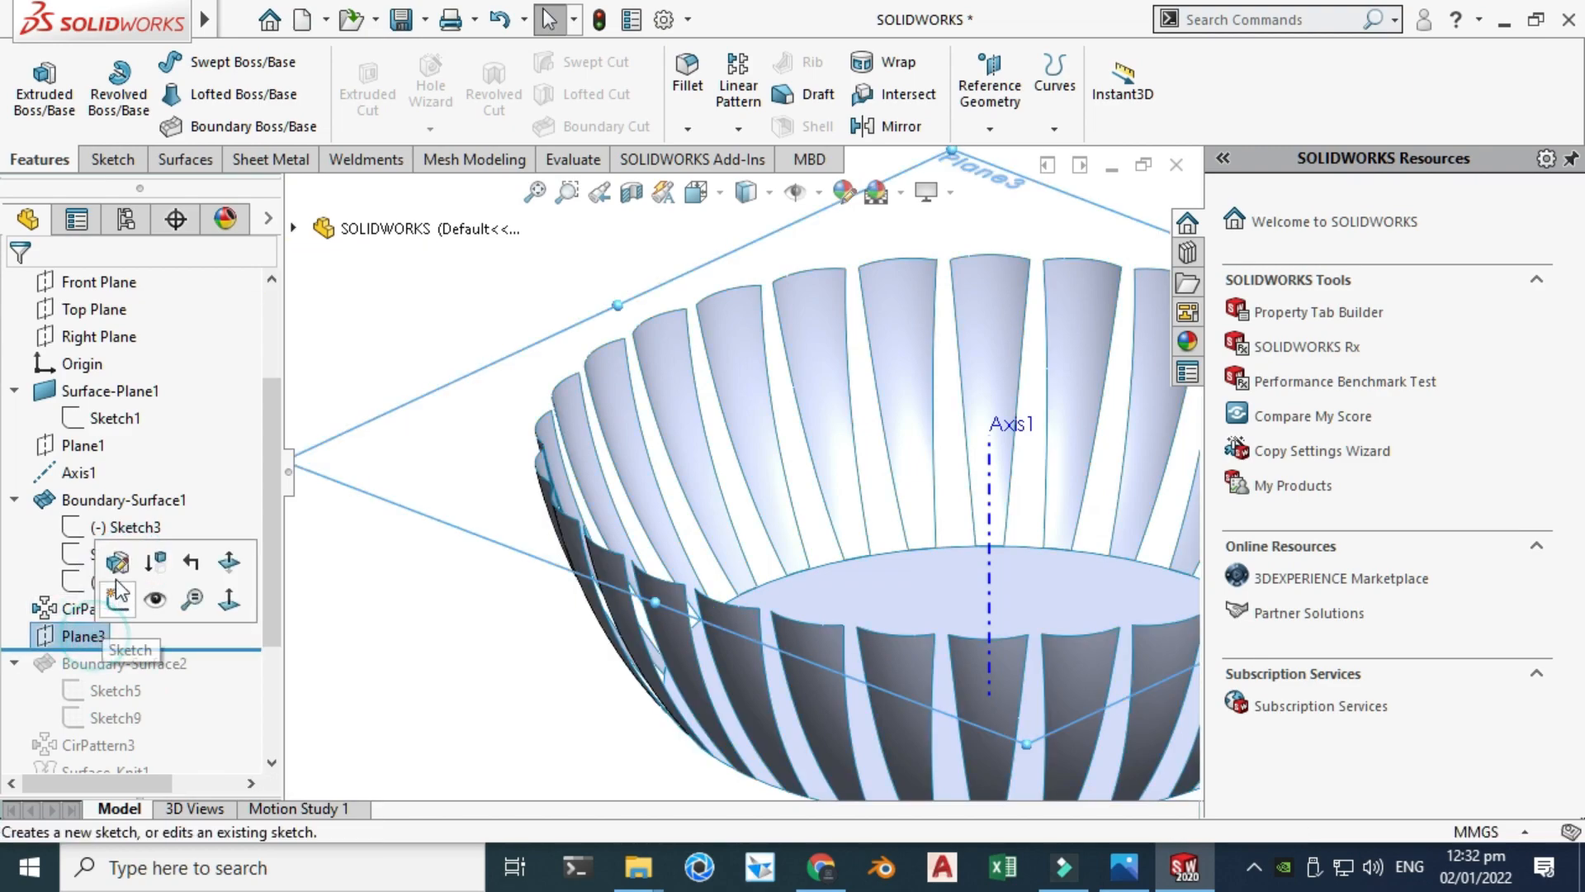
{"action": "left_click", "coordinate": [117, 566]}
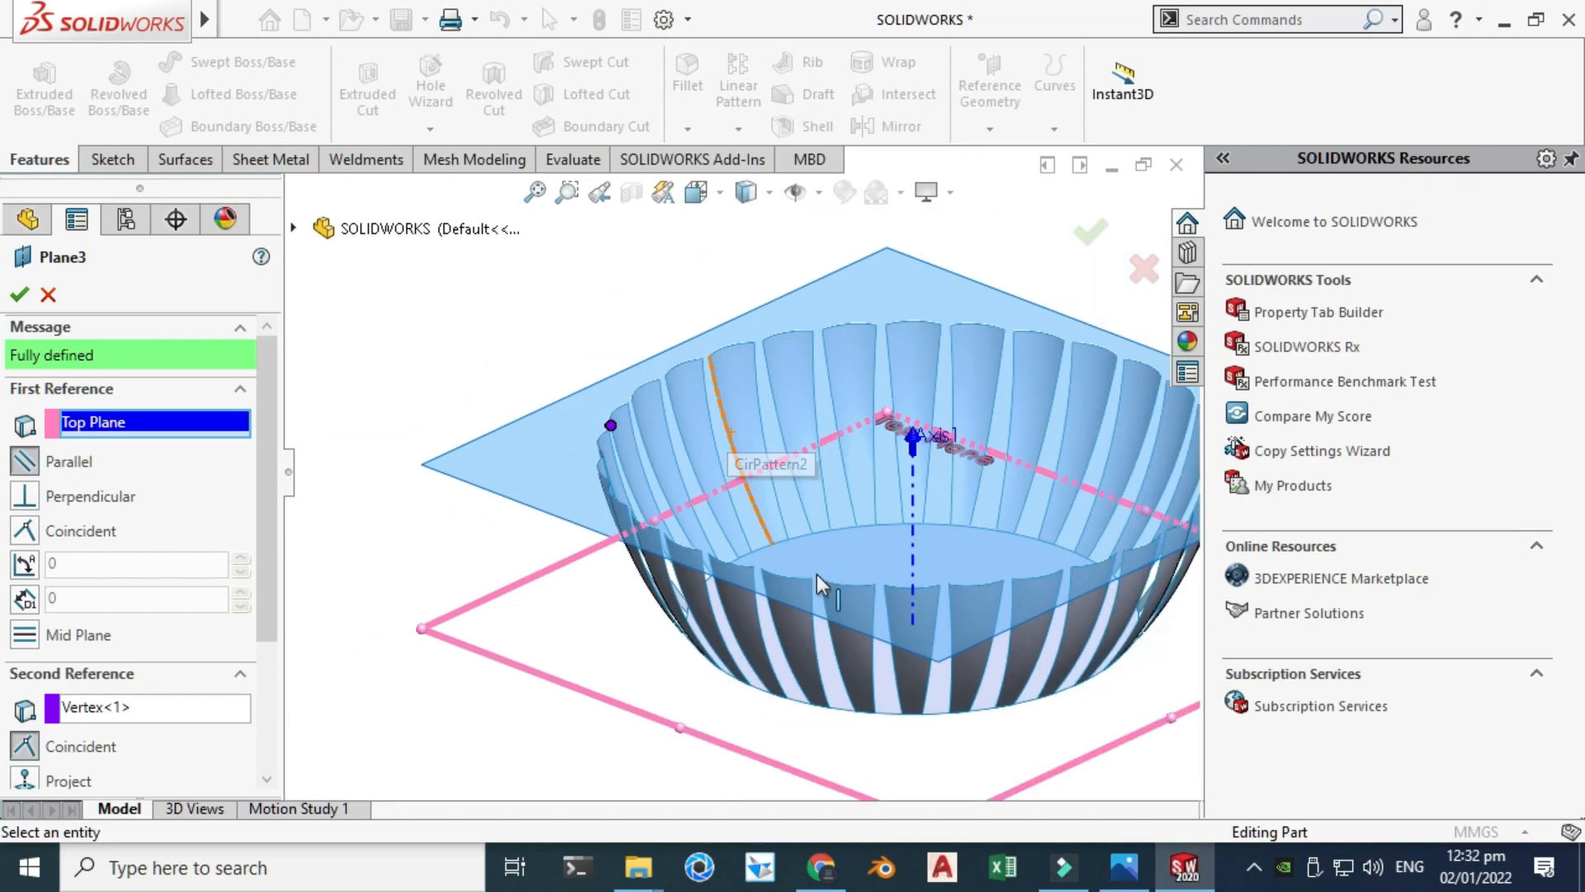
{"action": "scroll", "coordinate": [637, 435], "scroll_direction": "down", "scroll_amount": 4}
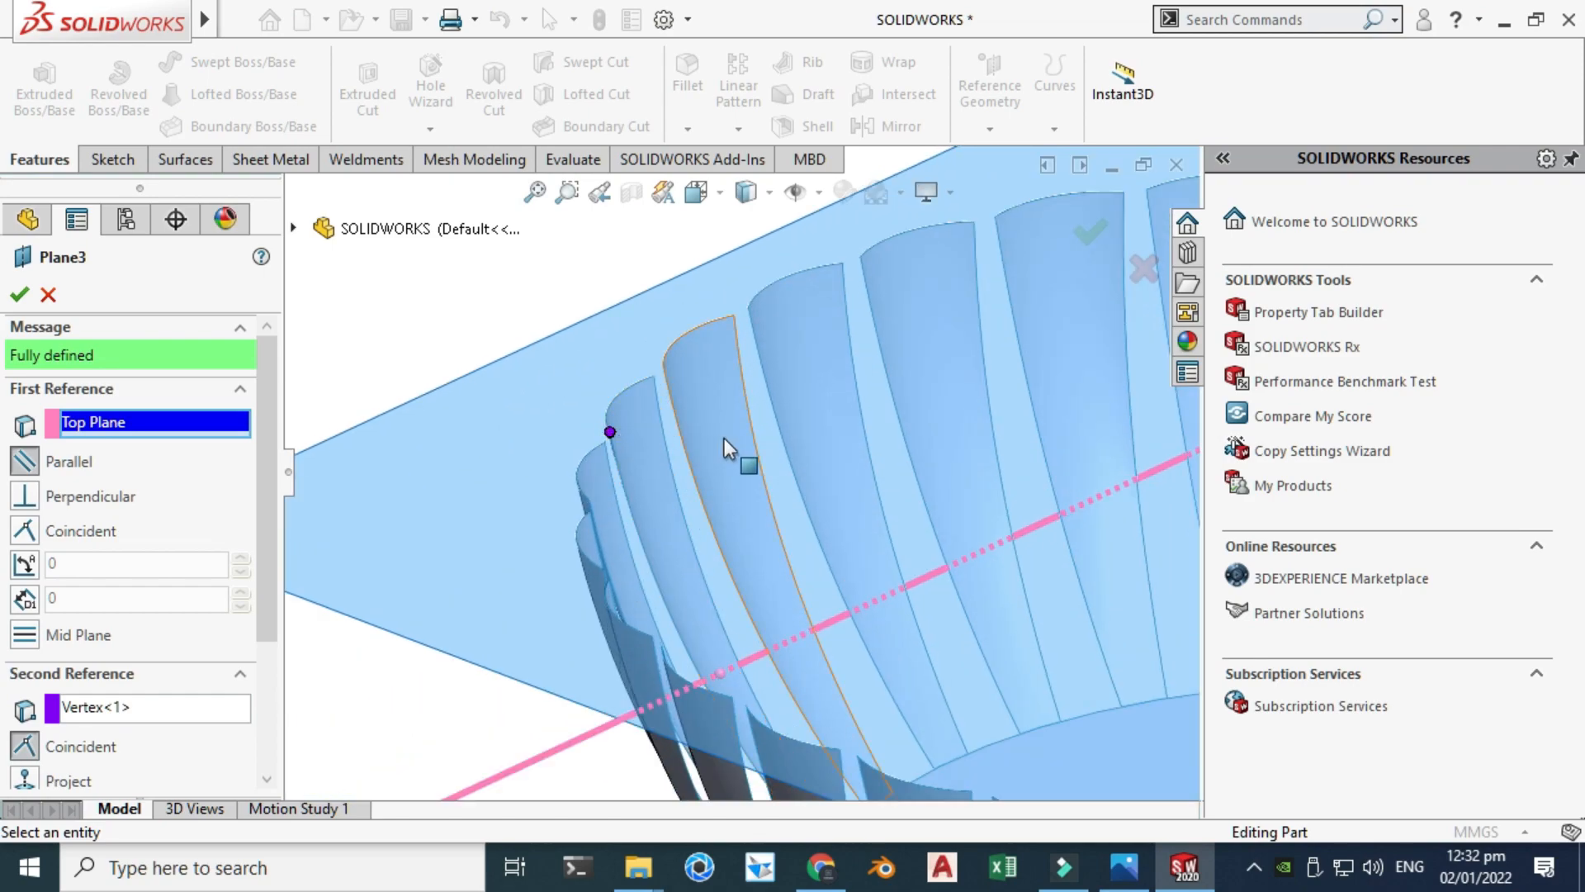
{"action": "scroll", "coordinate": [627, 434], "scroll_direction": "down", "scroll_amount": 2}
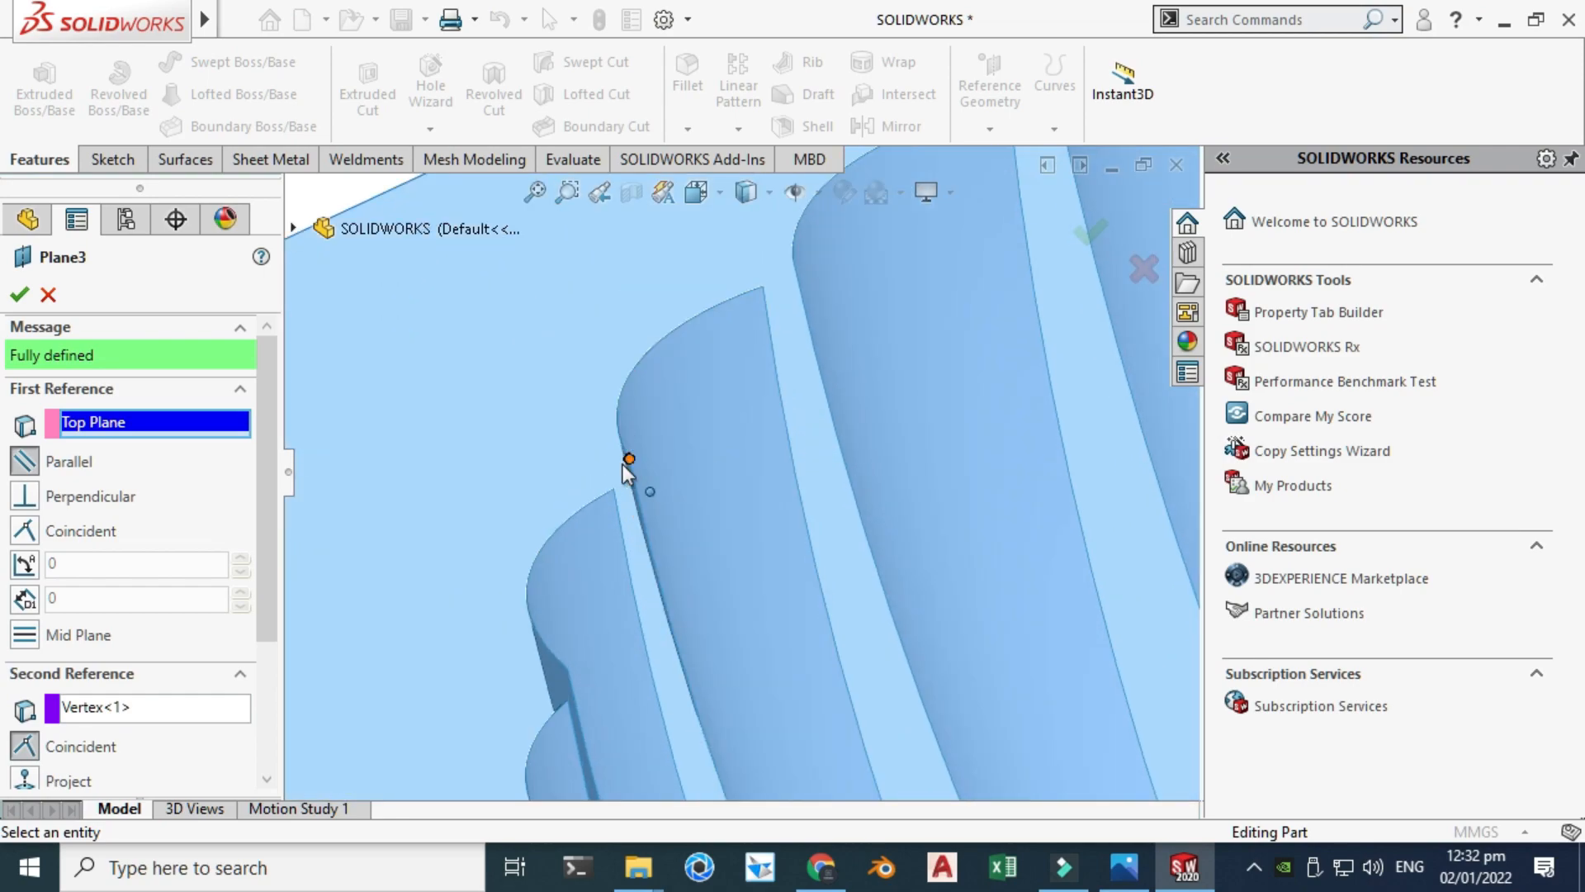
{"action": "scroll", "coordinate": [630, 463], "scroll_direction": "up", "scroll_amount": 4}
{"action": "scroll", "coordinate": [738, 475], "scroll_direction": "up", "scroll_amount": 3}
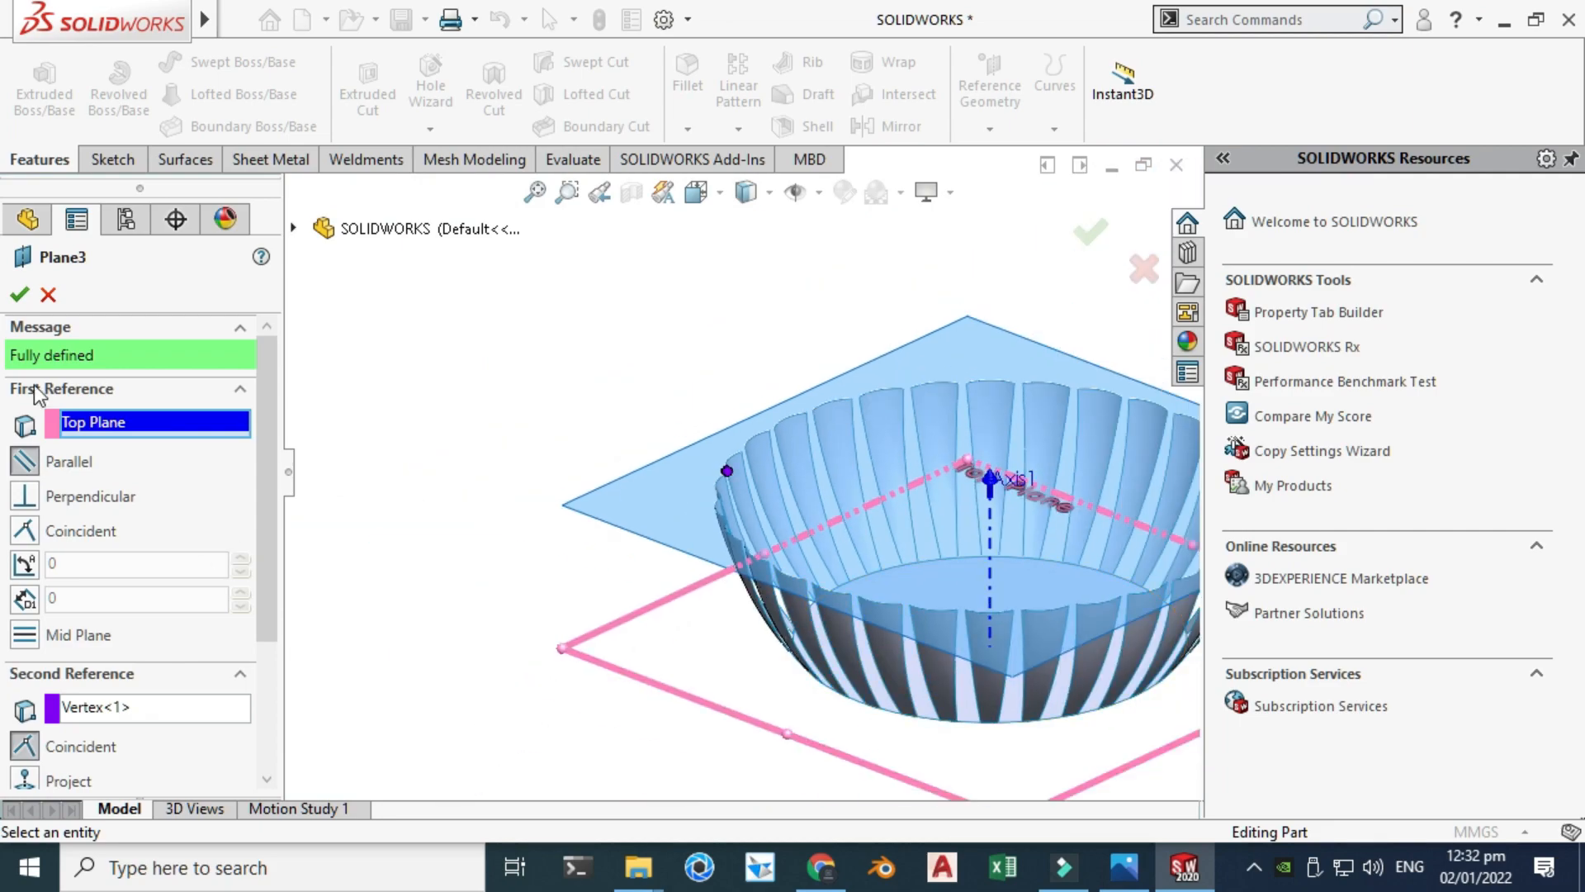
{"action": "left_click", "coordinate": [48, 295]}
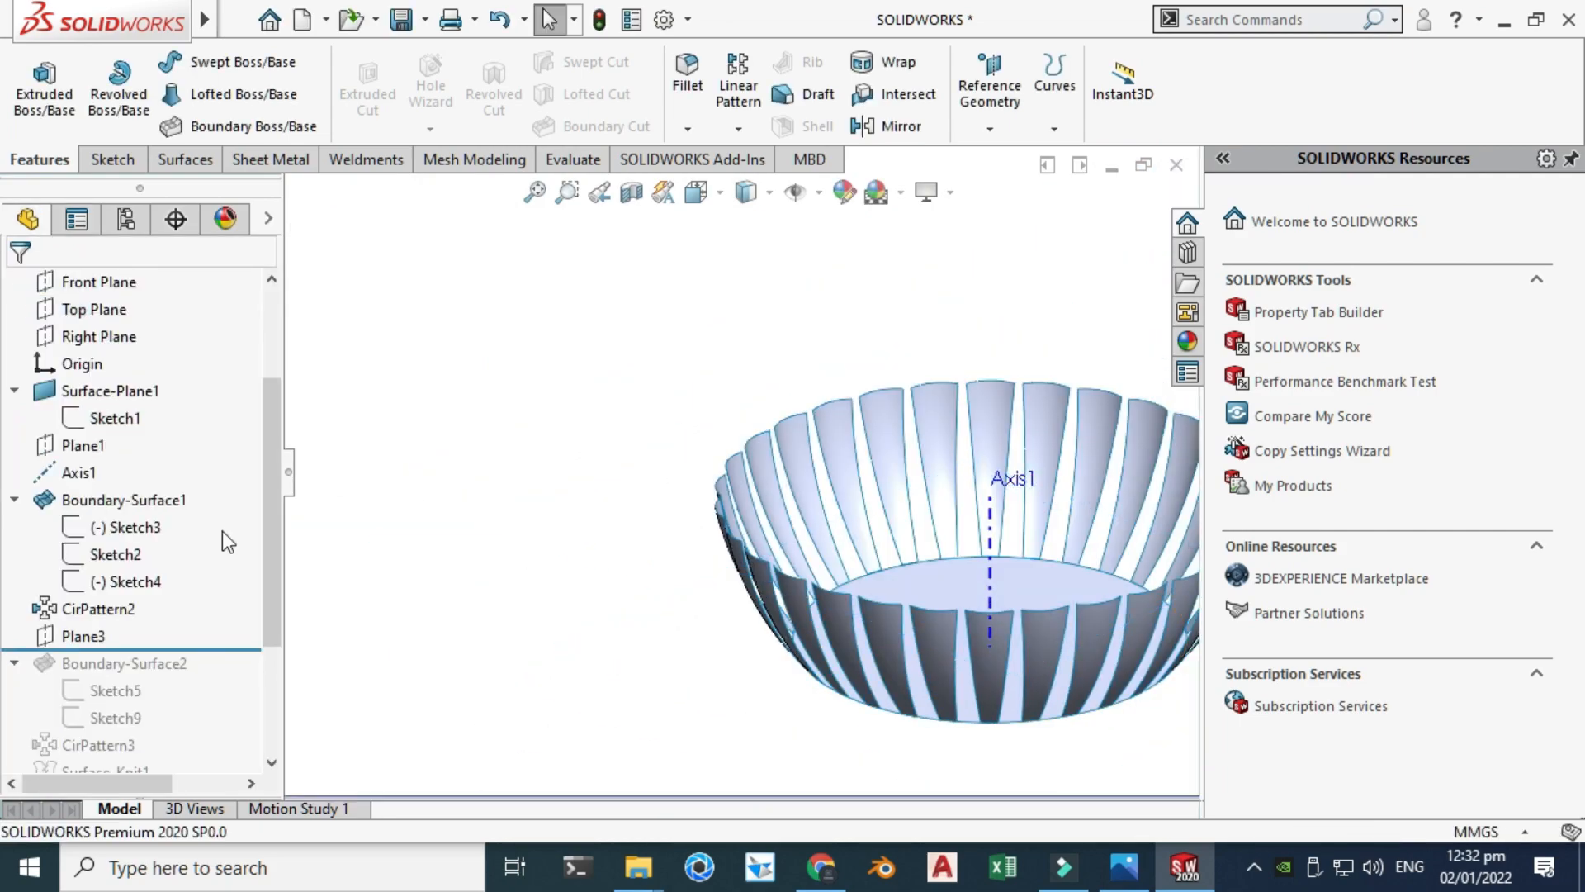
Roll the feature history forward past Boundary-Surface2 and its sketches, and unsuppress Boundary-Surface2.
{"action": "left_click_drag", "start_coordinate": [212, 650], "coordinate": [205, 673]}
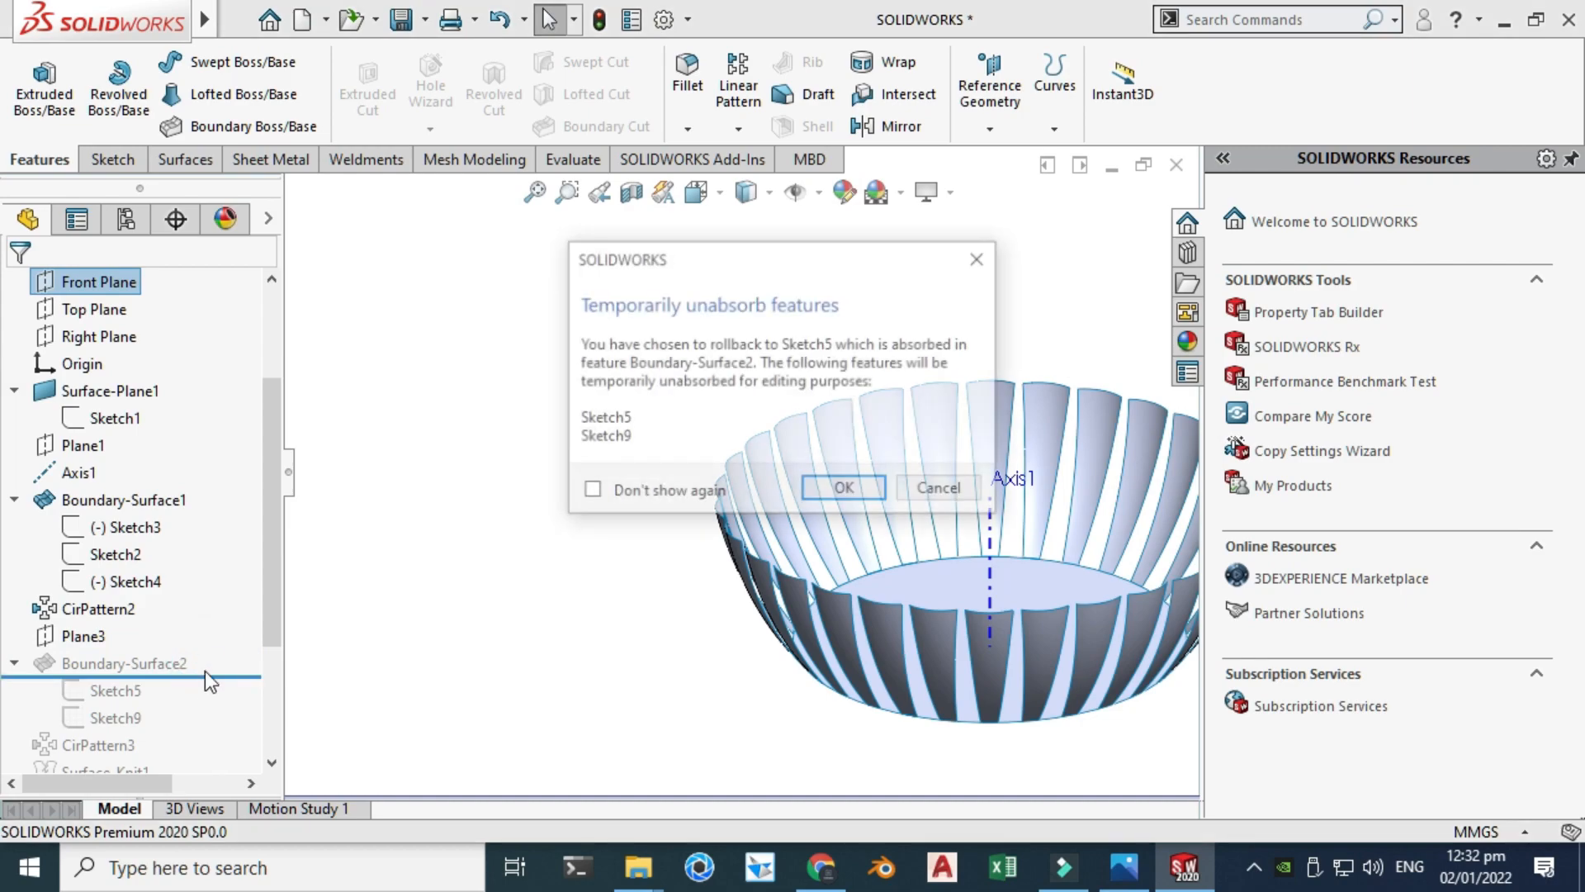
{"action": "left_click", "coordinate": [951, 492]}
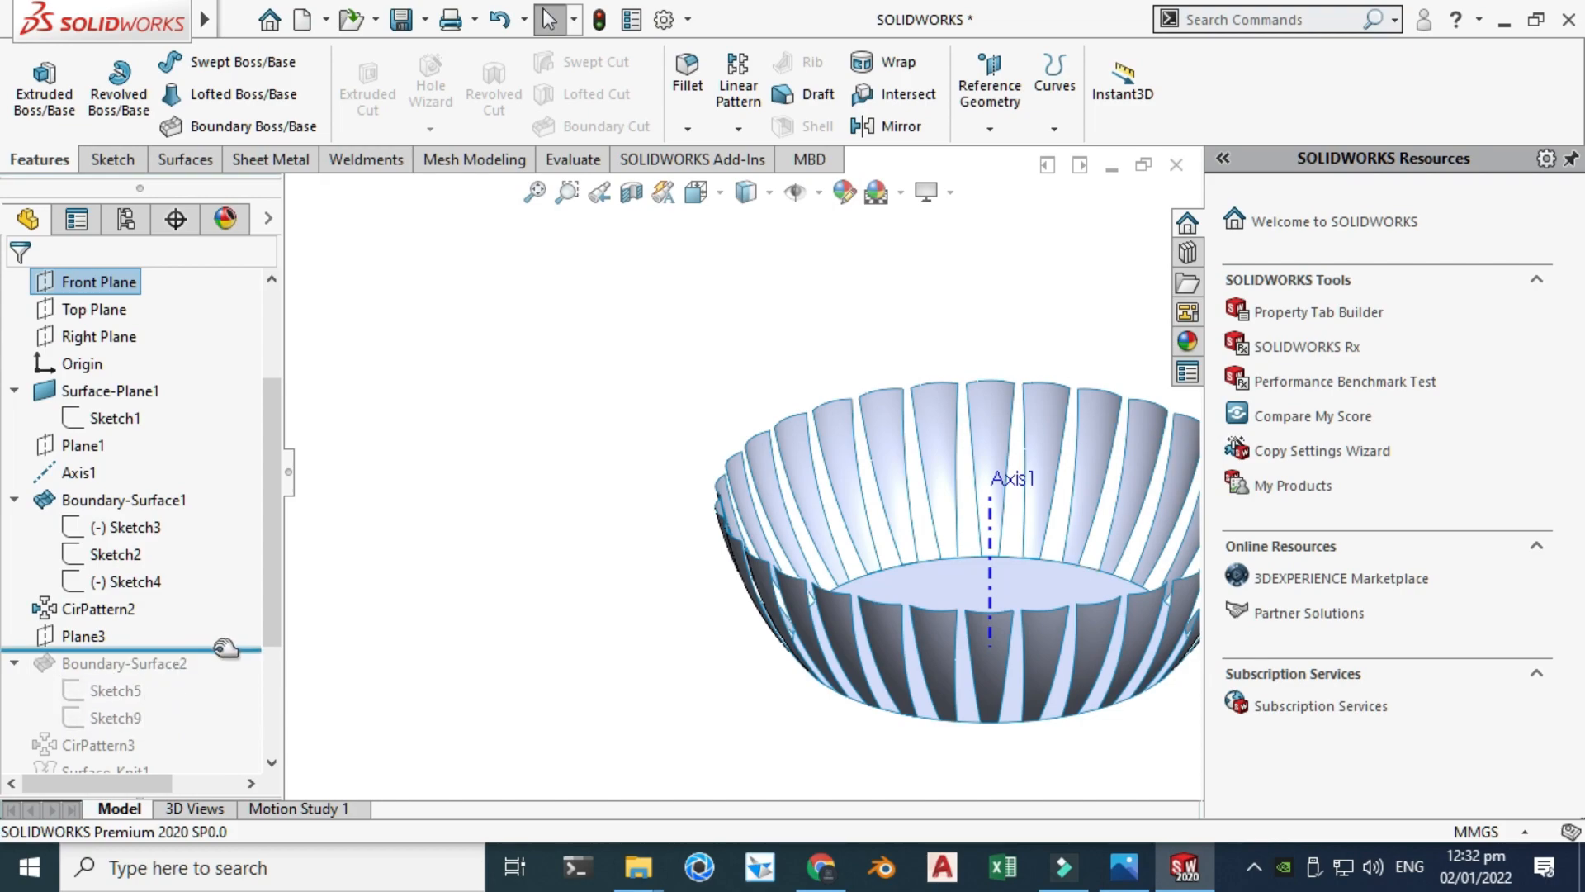
{"action": "left_click_drag", "start_coordinate": [225, 648], "coordinate": [224, 730]}
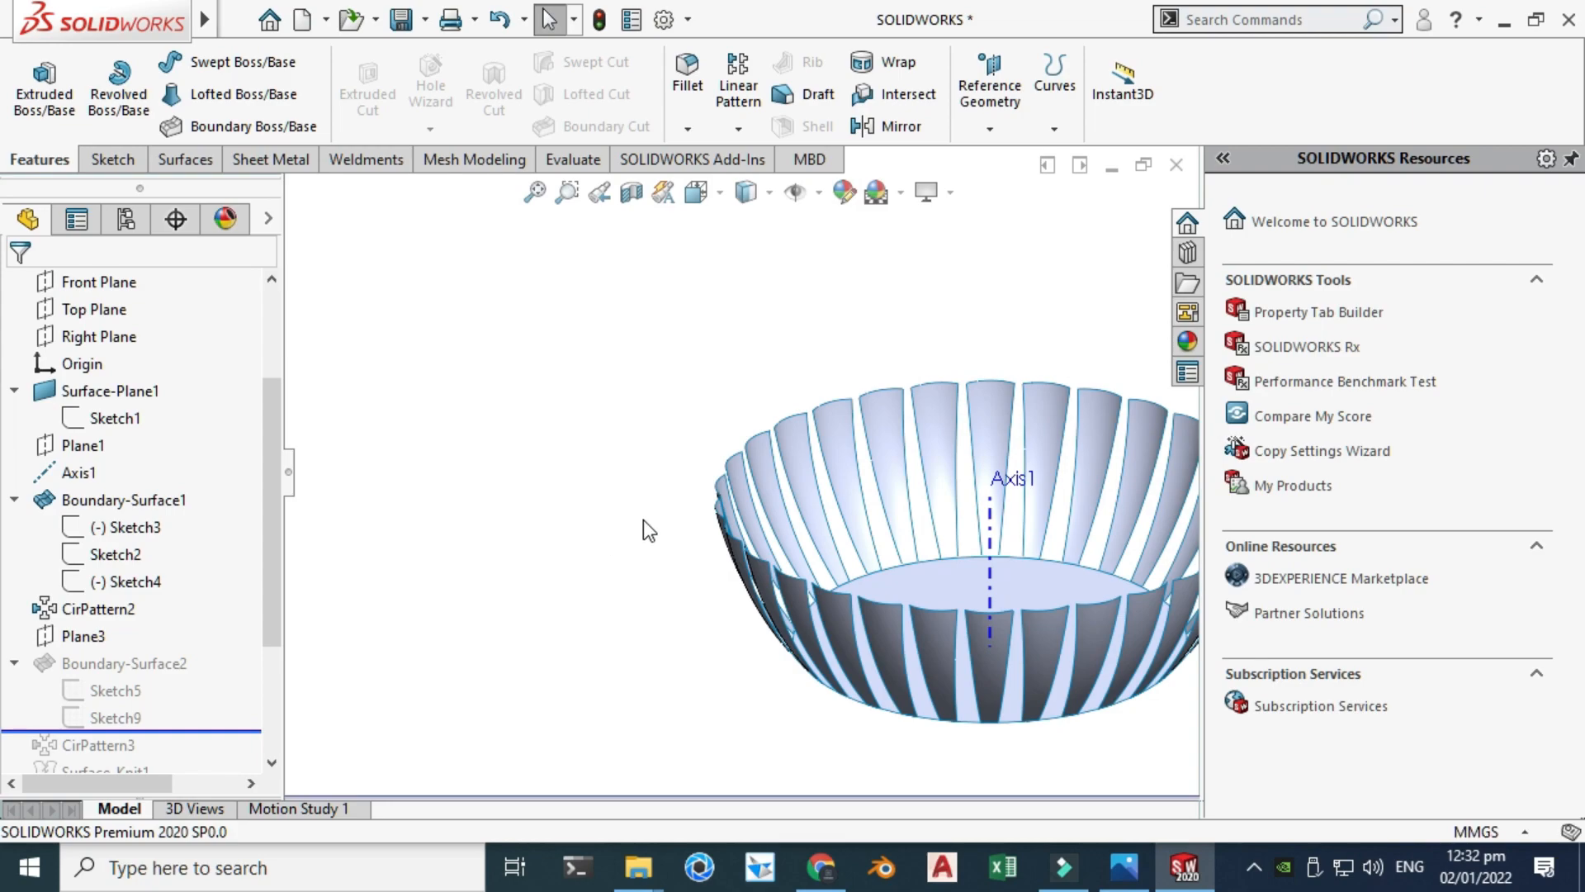
{"action": "key", "text": "f"}
{"action": "right_click", "coordinate": [1040, 274]}
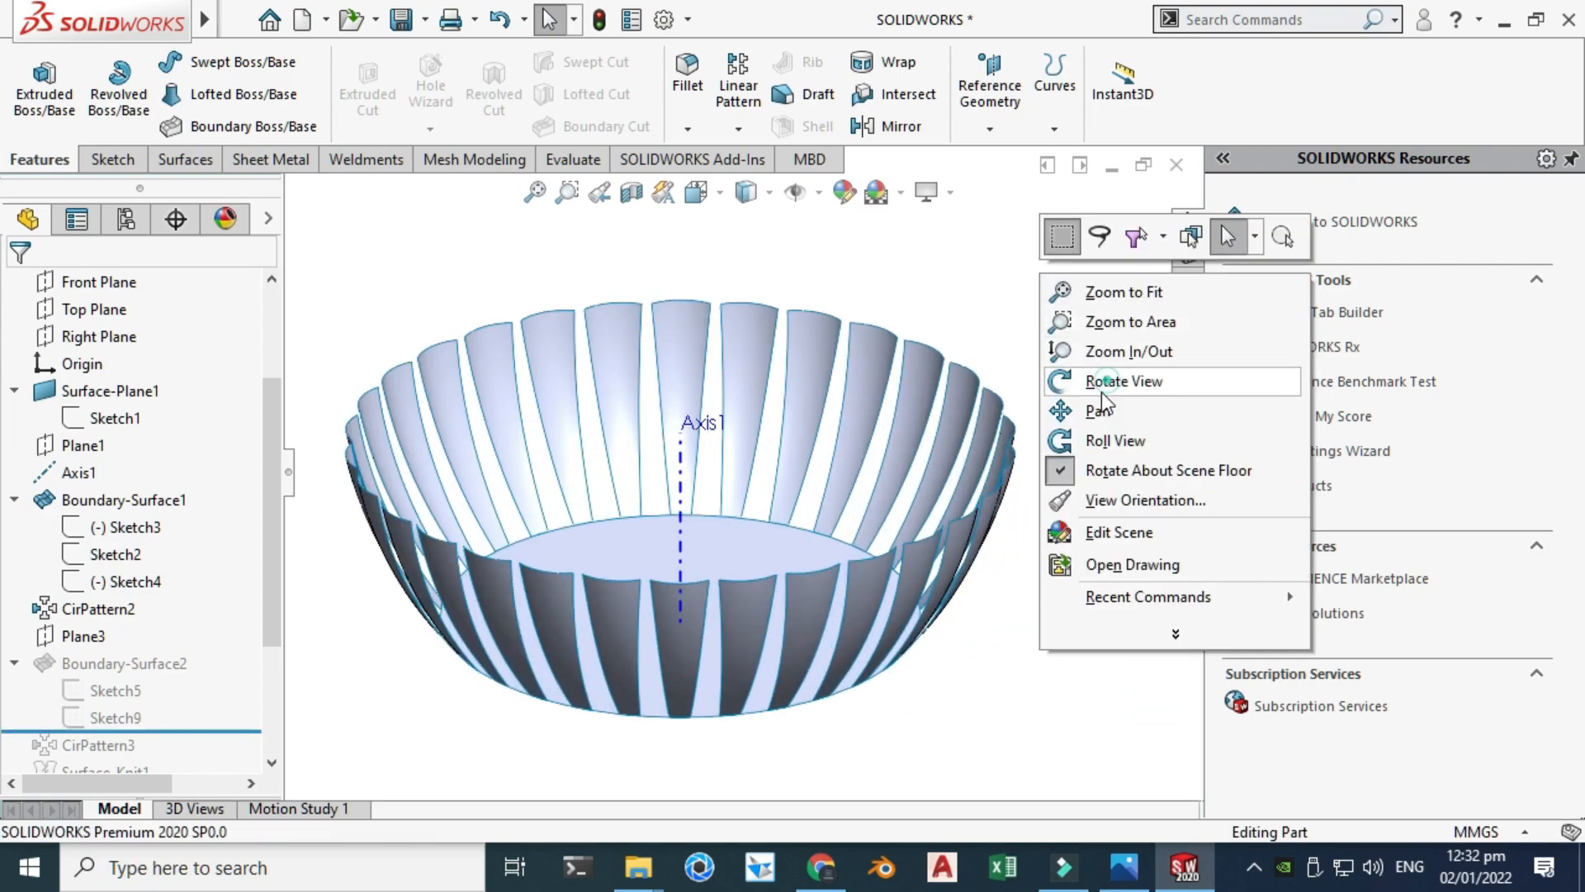
{"action": "left_click", "coordinate": [1122, 381]}
{"action": "left_click_drag", "start_coordinate": [955, 488], "coordinate": [637, 419]}
{"action": "middle_click_drag", "start_coordinate": [670, 374], "coordinate": [895, 498]}
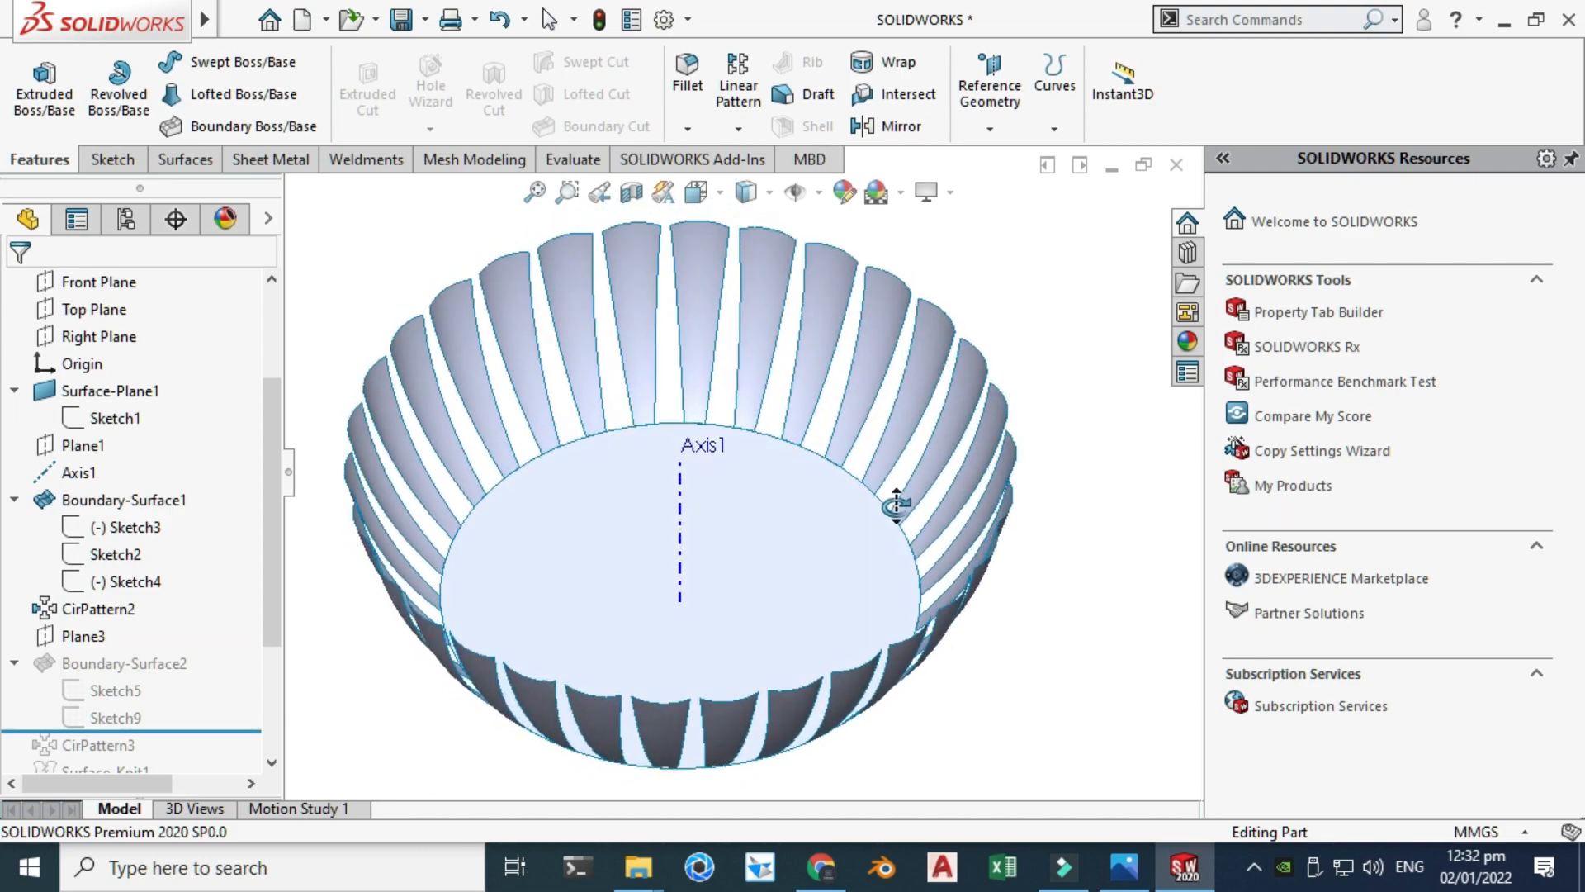
{"action": "left_click", "coordinate": [140, 667]}
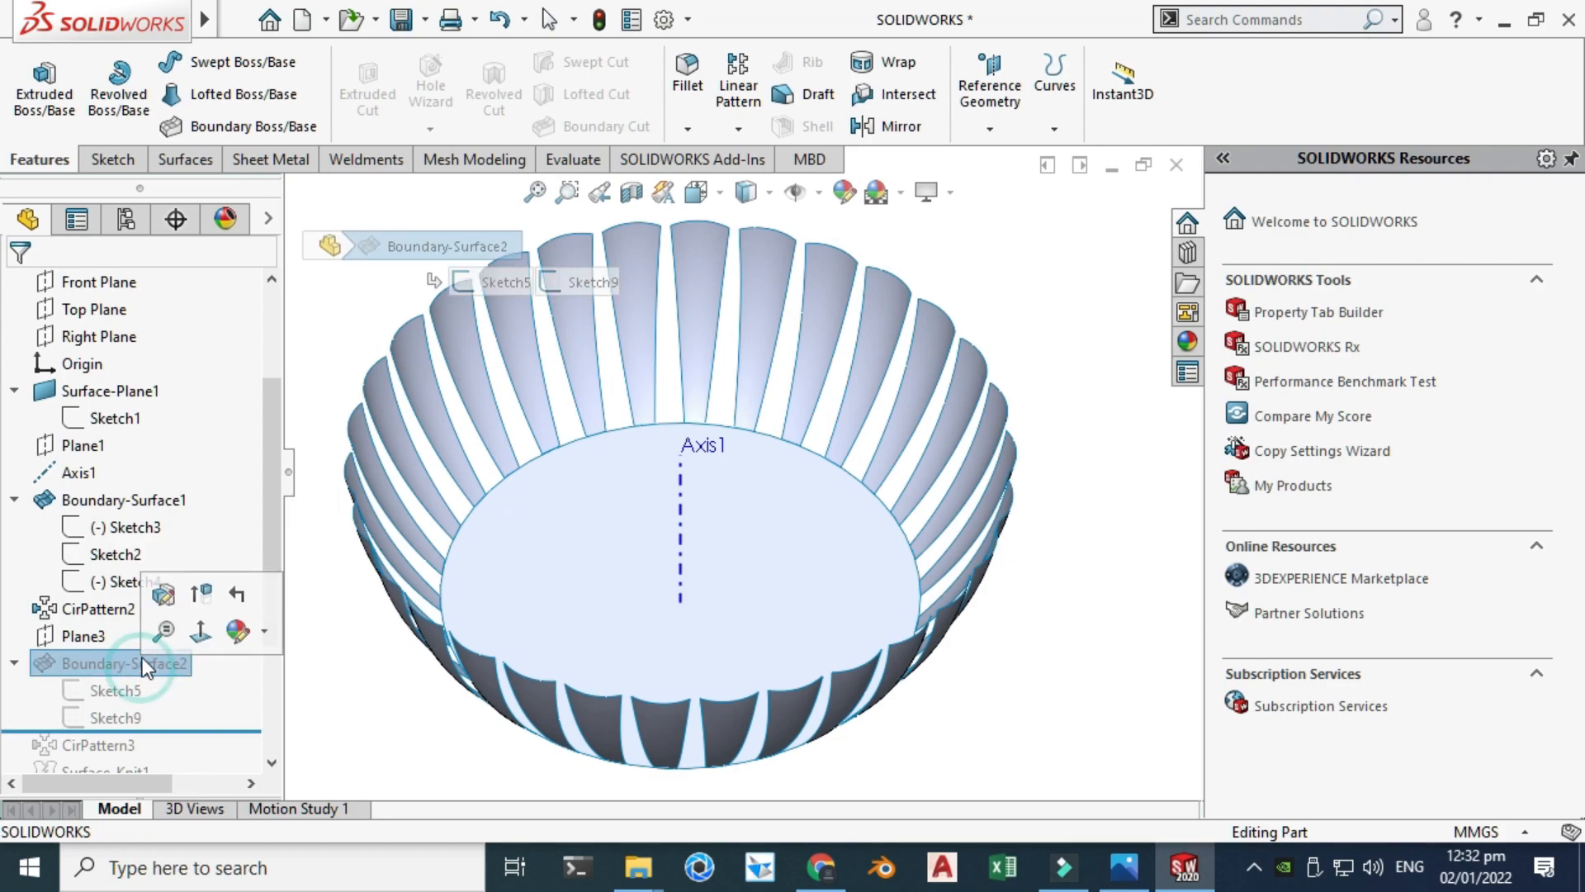
{"action": "left_click", "coordinate": [200, 596]}
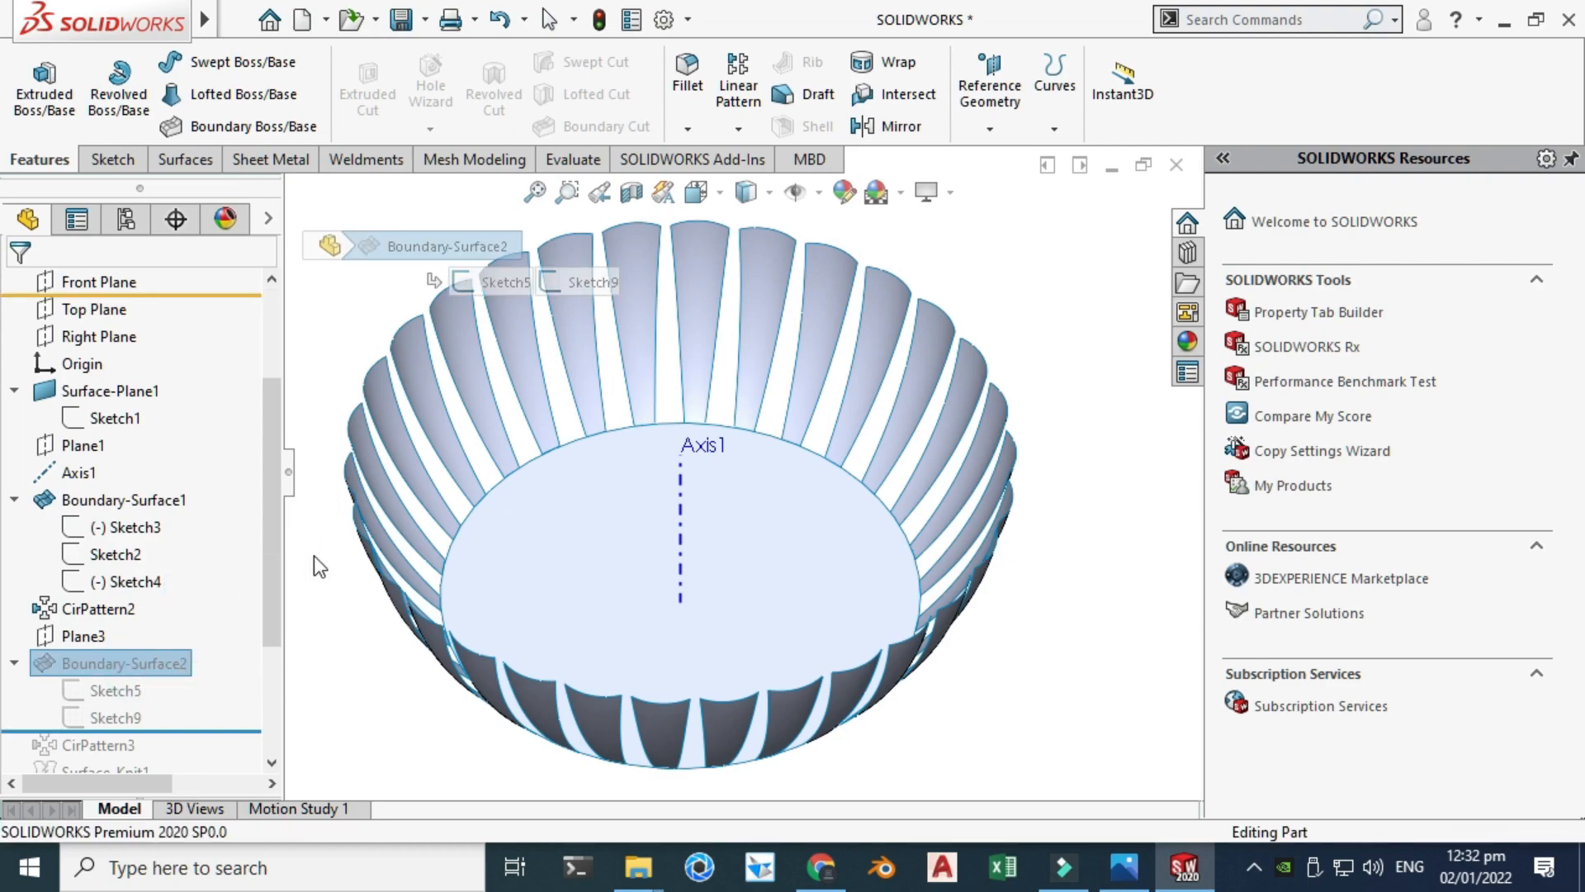
Examine from the outside of the bowl how the Boundary-Surface2 panel fills the gap between two neighbouring patterned panels.
{"action": "right_click", "coordinate": [1069, 293]}
{"action": "left_click", "coordinate": [1309, 394]}
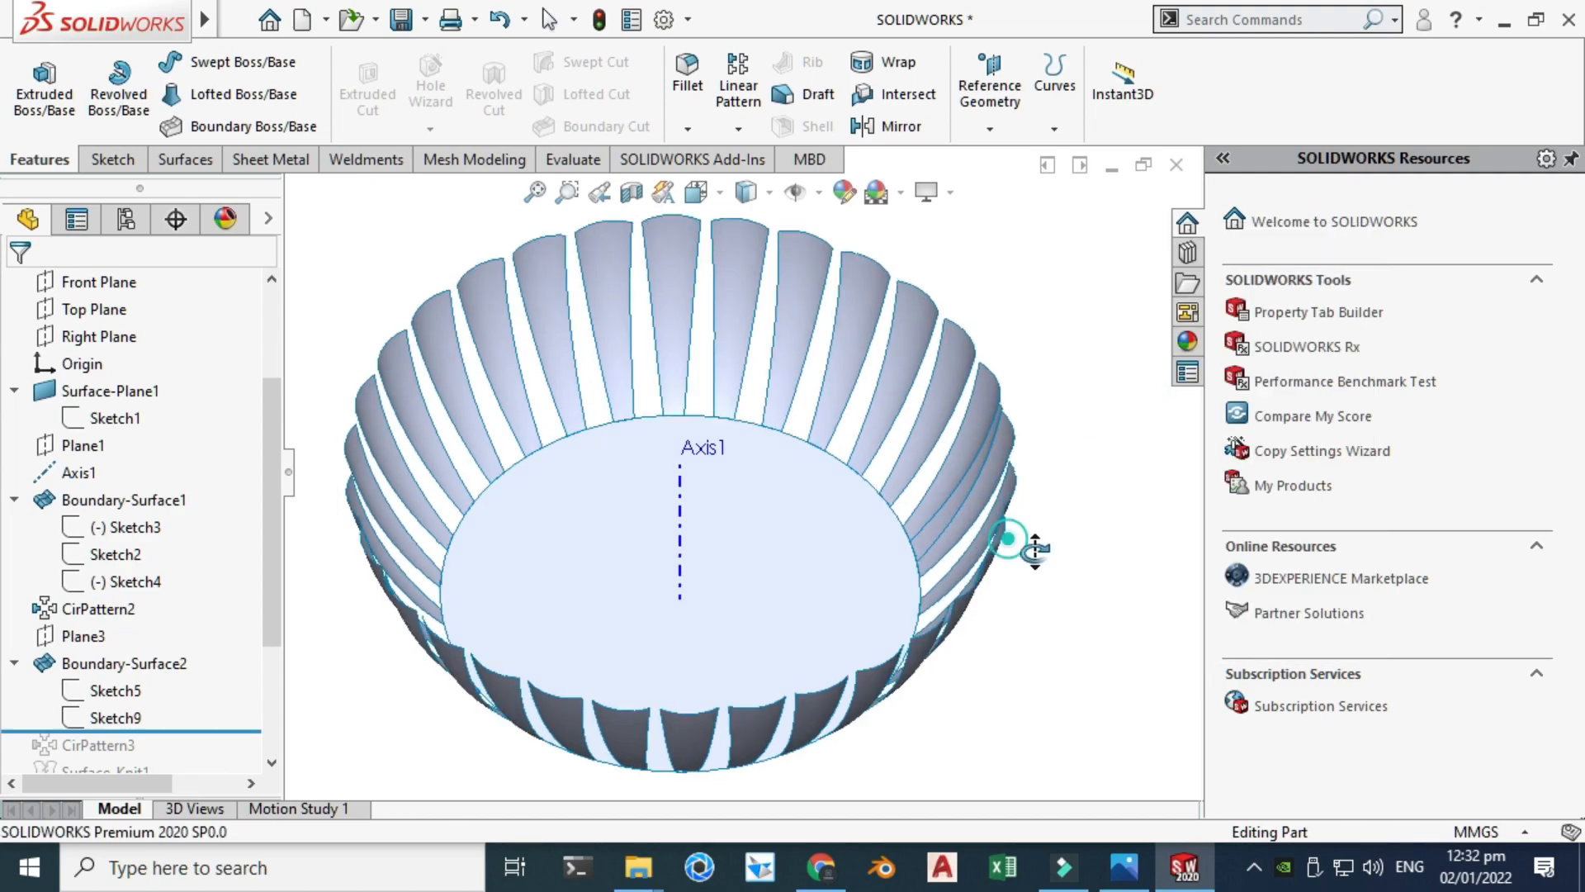
{"action": "left_click_drag", "start_coordinate": [1018, 541], "coordinate": [753, 549]}
{"action": "scroll", "coordinate": [813, 548], "scroll_direction": "down", "scroll_amount": 5}
{"action": "scroll", "coordinate": [834, 414], "scroll_direction": "down", "scroll_amount": 3}
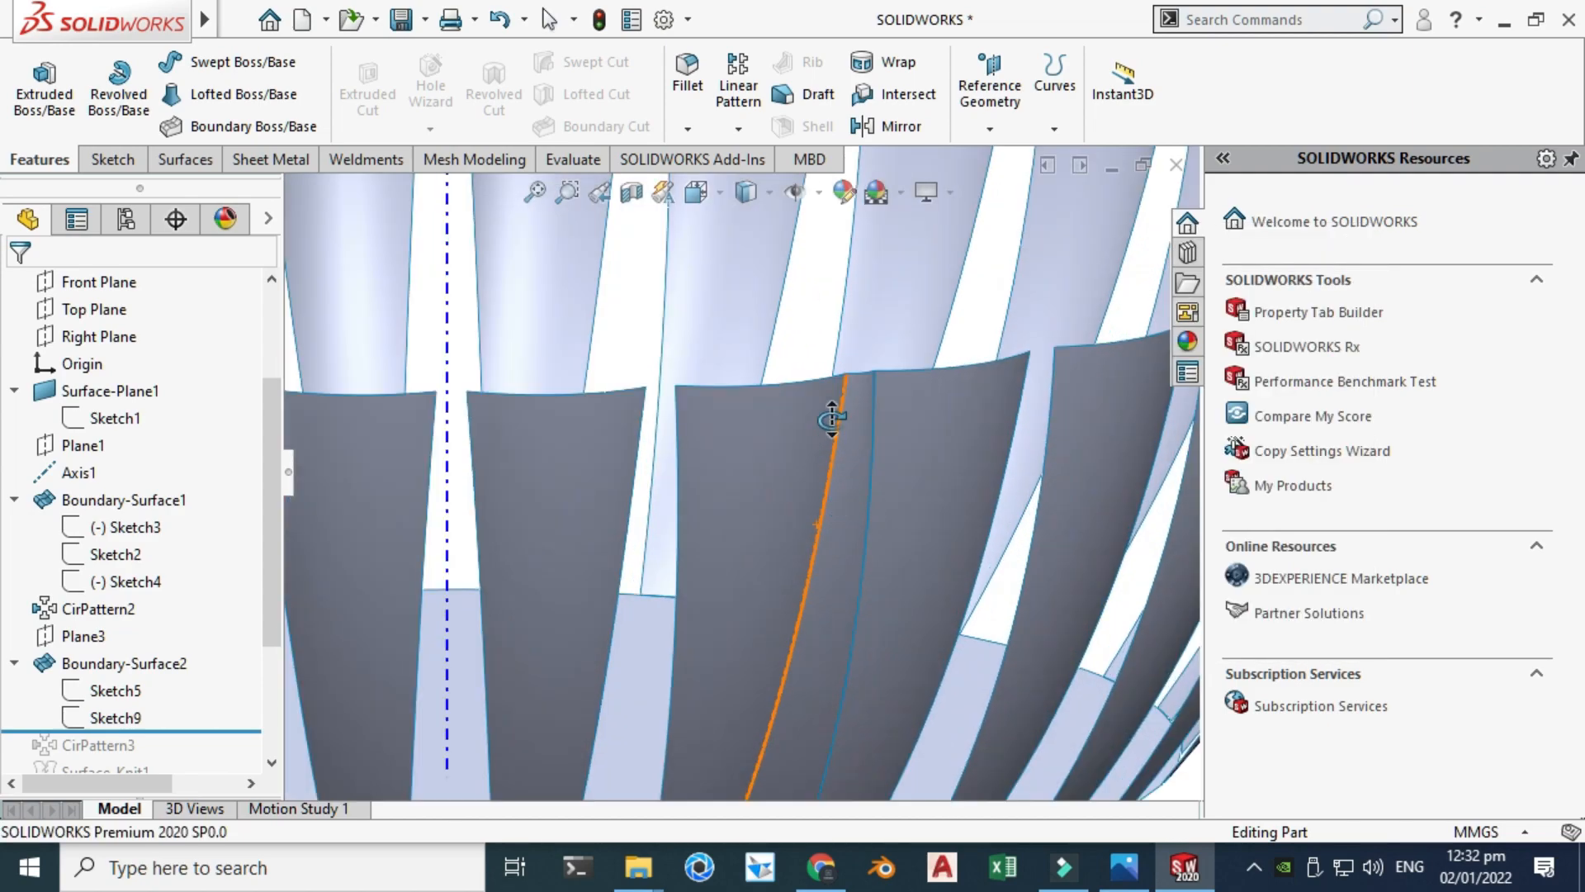
{"action": "scroll", "coordinate": [842, 378], "scroll_direction": "up", "scroll_amount": 3}
{"action": "left_click_drag", "start_coordinate": [861, 431], "coordinate": [847, 463]}
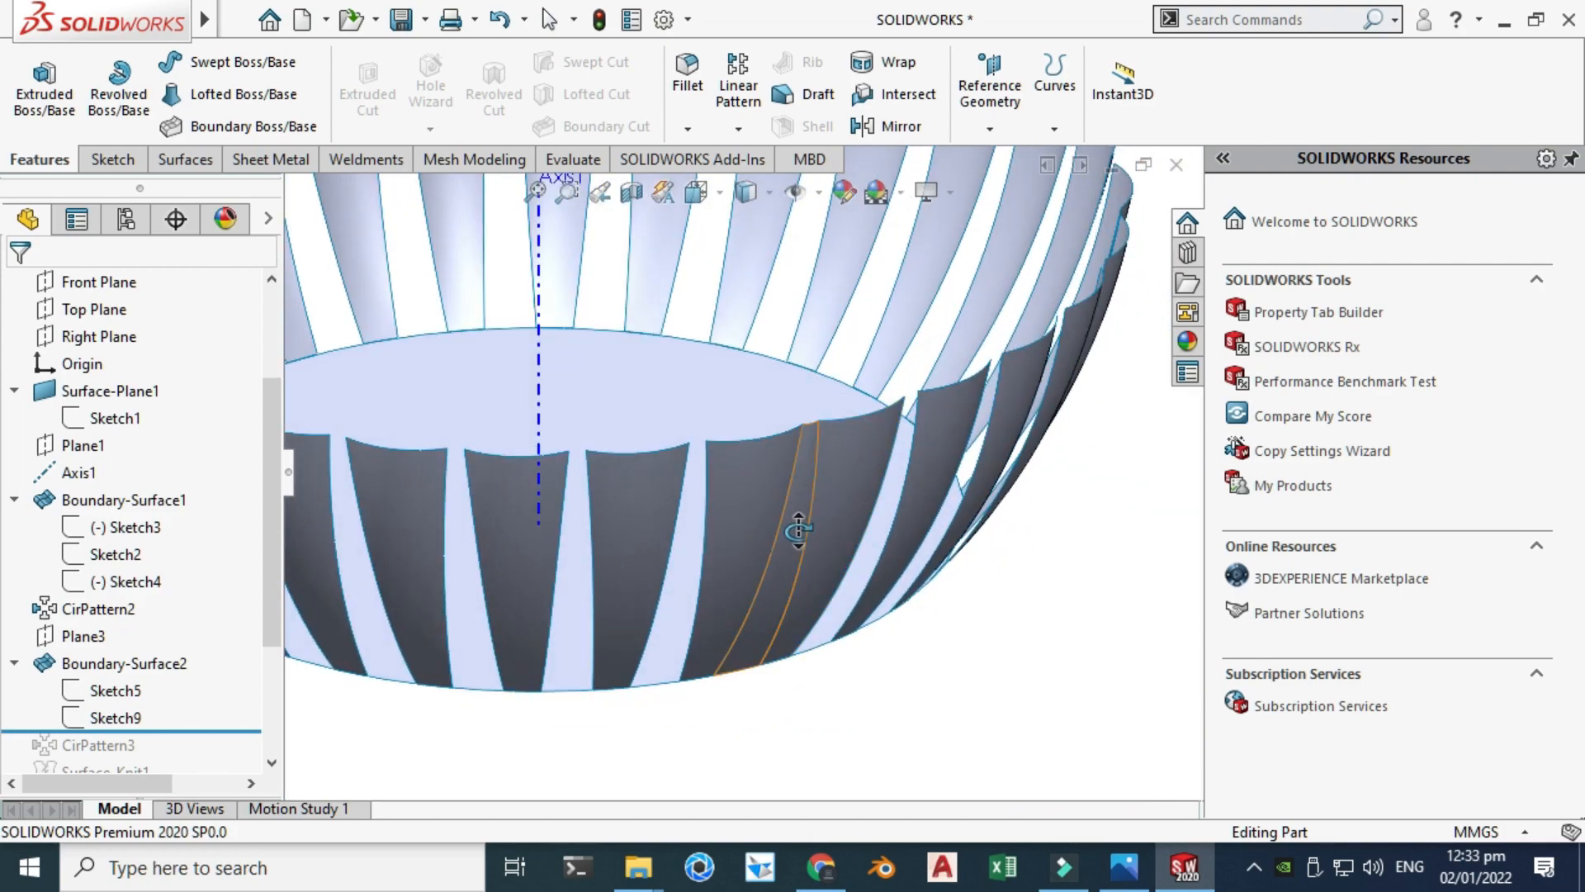
Open the definition of Boundary-Surface2, examine its Sketch5 and Sketch9 curves and its two side edges up close, and close it without changes.
{"action": "key", "text": "Escape"}
{"action": "scroll", "coordinate": [832, 445], "scroll_direction": "down", "scroll_amount": 3}
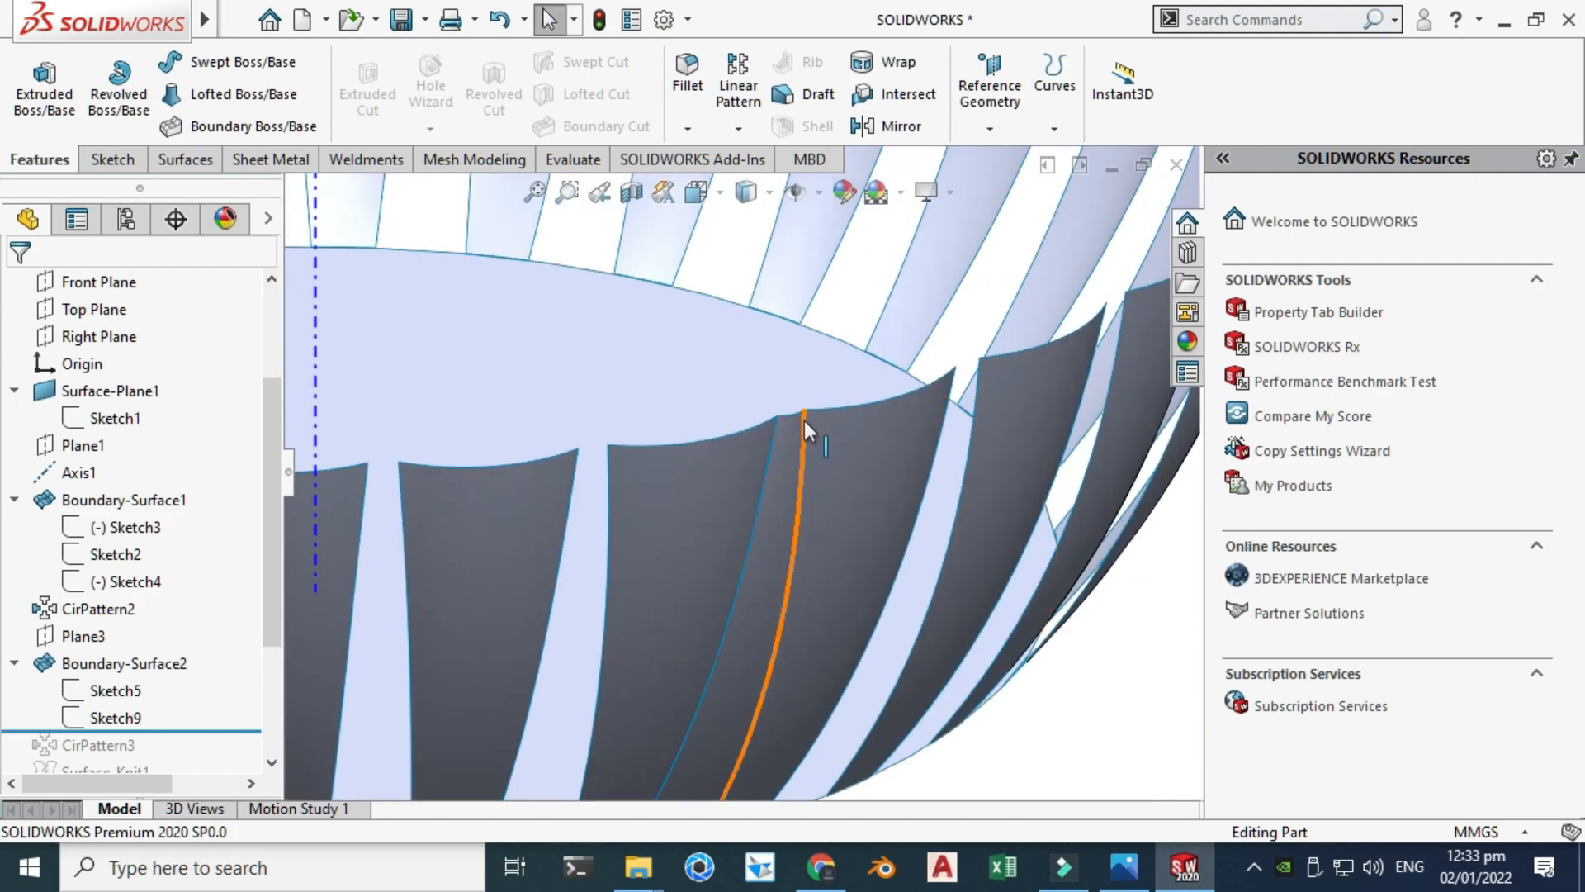
{"action": "scroll", "coordinate": [755, 478], "scroll_direction": "up", "scroll_amount": 3}
{"action": "scroll", "coordinate": [612, 754], "scroll_direction": "down", "scroll_amount": 3}
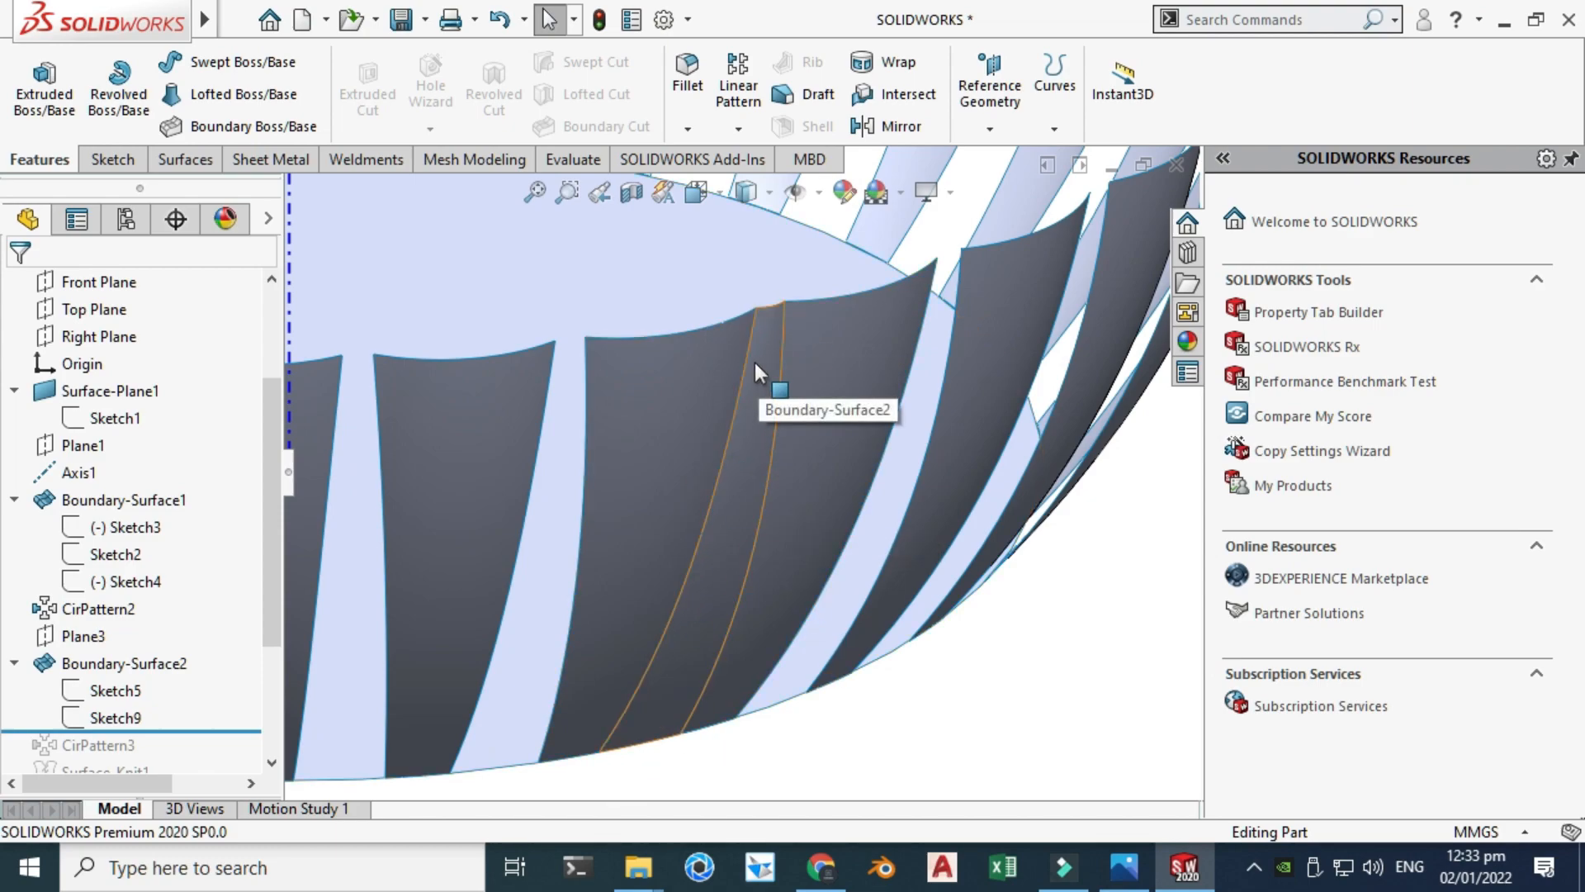
{"action": "scroll", "coordinate": [765, 442], "scroll_direction": "up", "scroll_amount": 3}
{"action": "key", "text": "Right"}
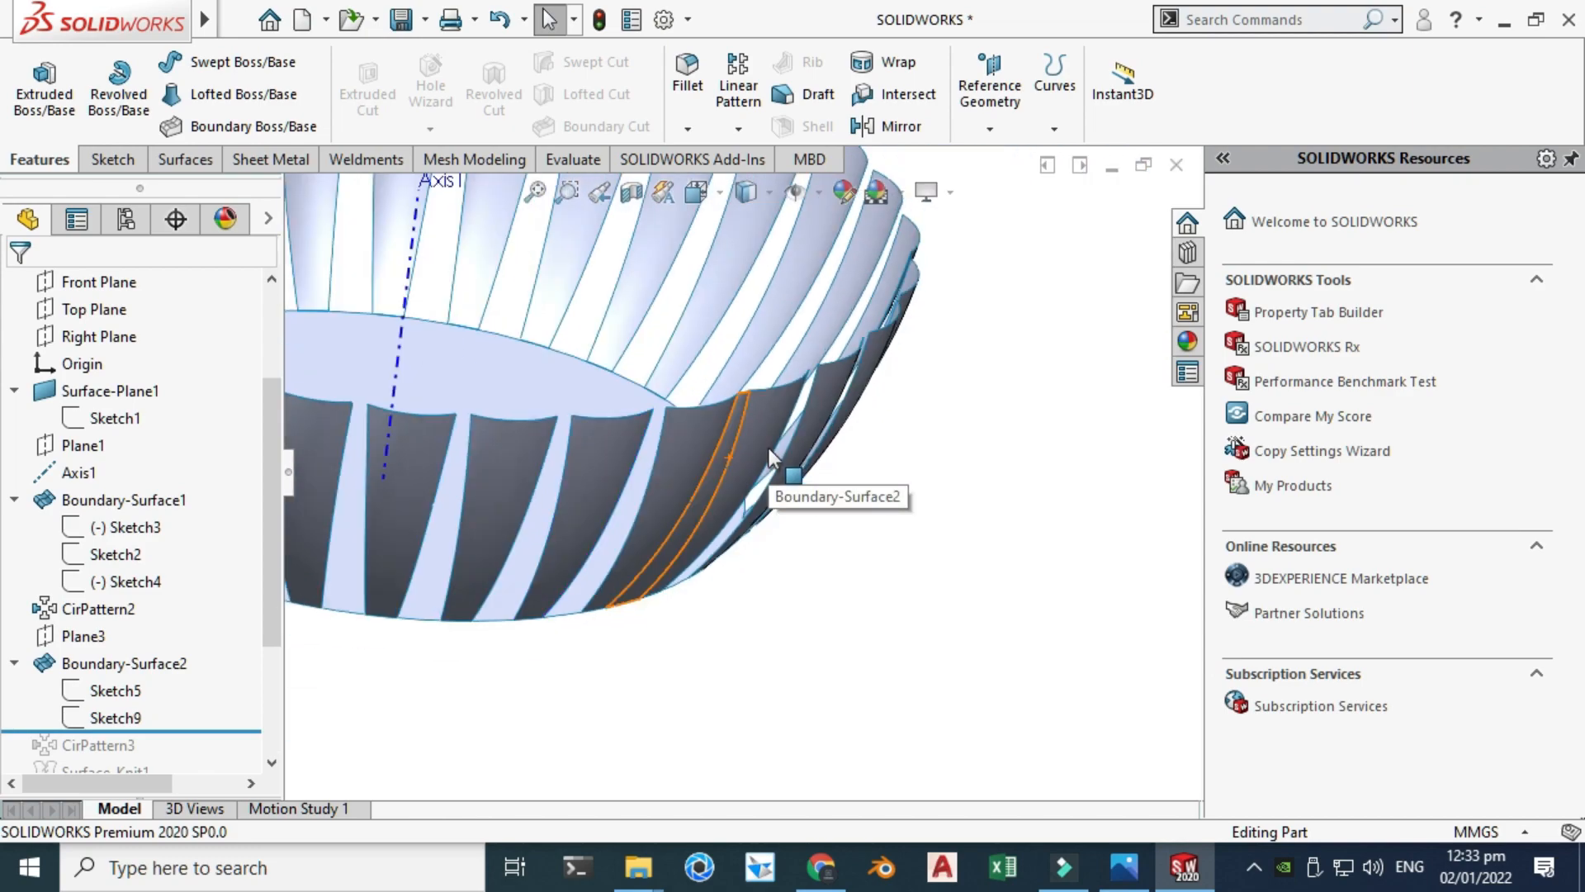
{"action": "left_click", "coordinate": [145, 665]}
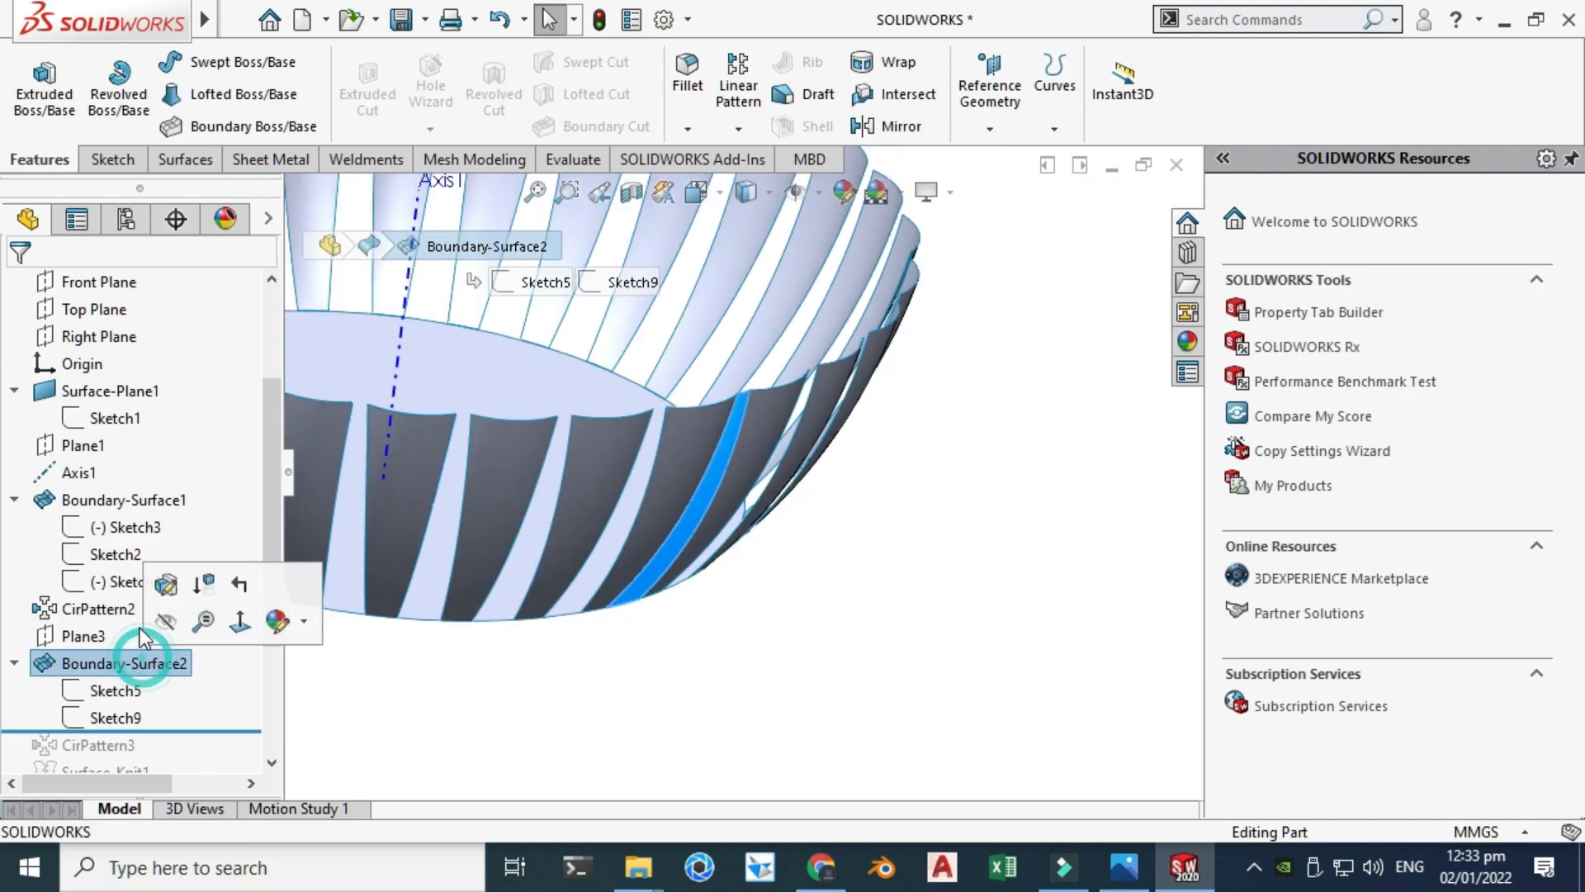
{"action": "left_click", "coordinate": [168, 585]}
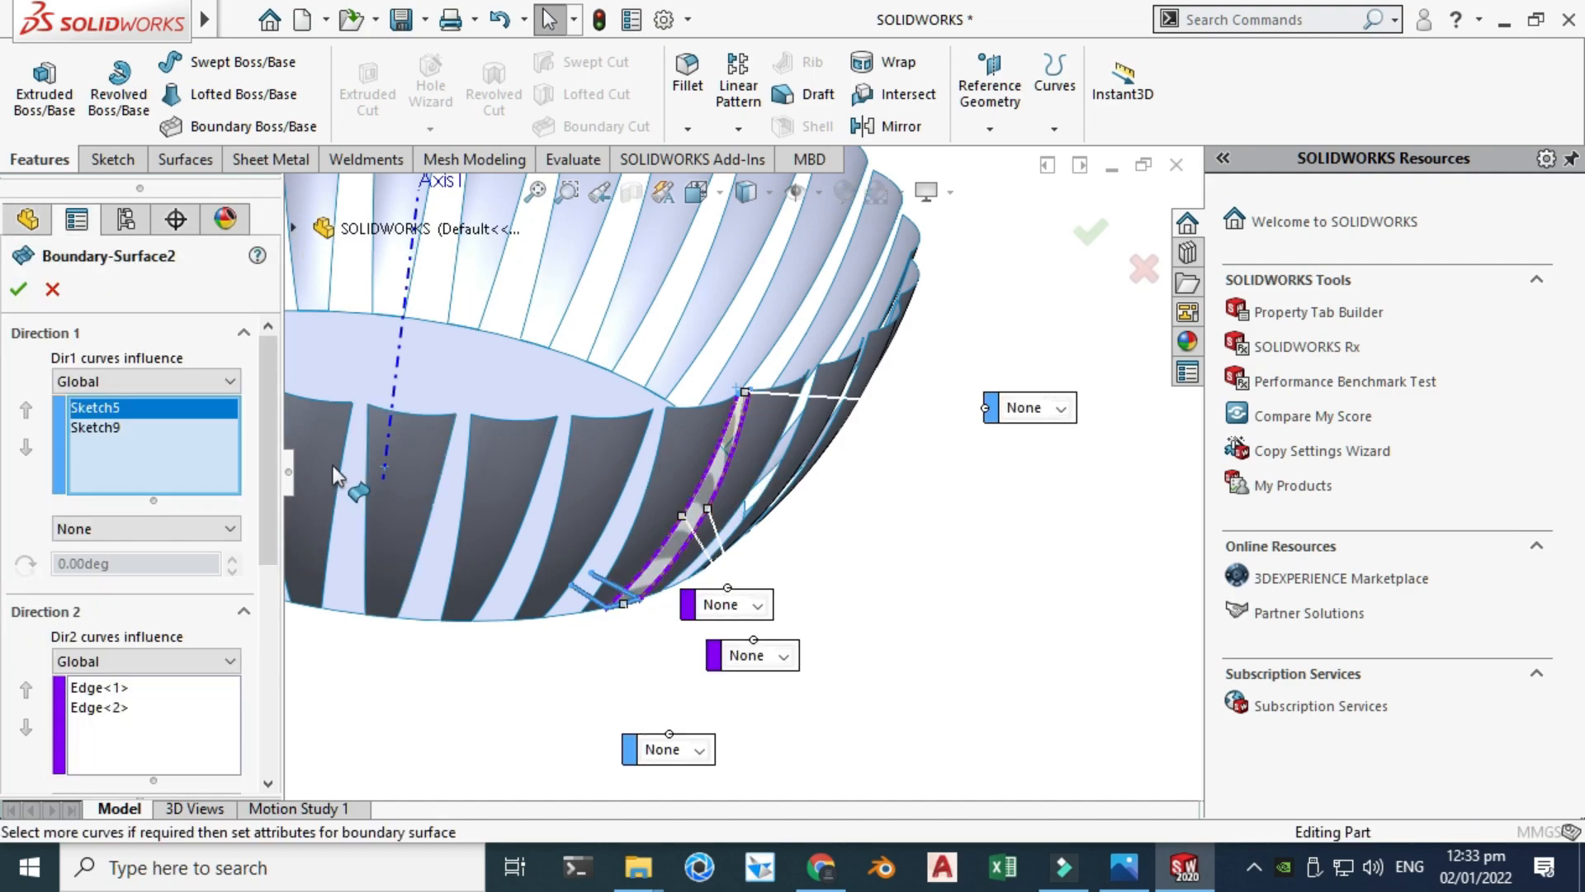
{"action": "scroll", "coordinate": [697, 404], "scroll_direction": "down", "scroll_amount": 3}
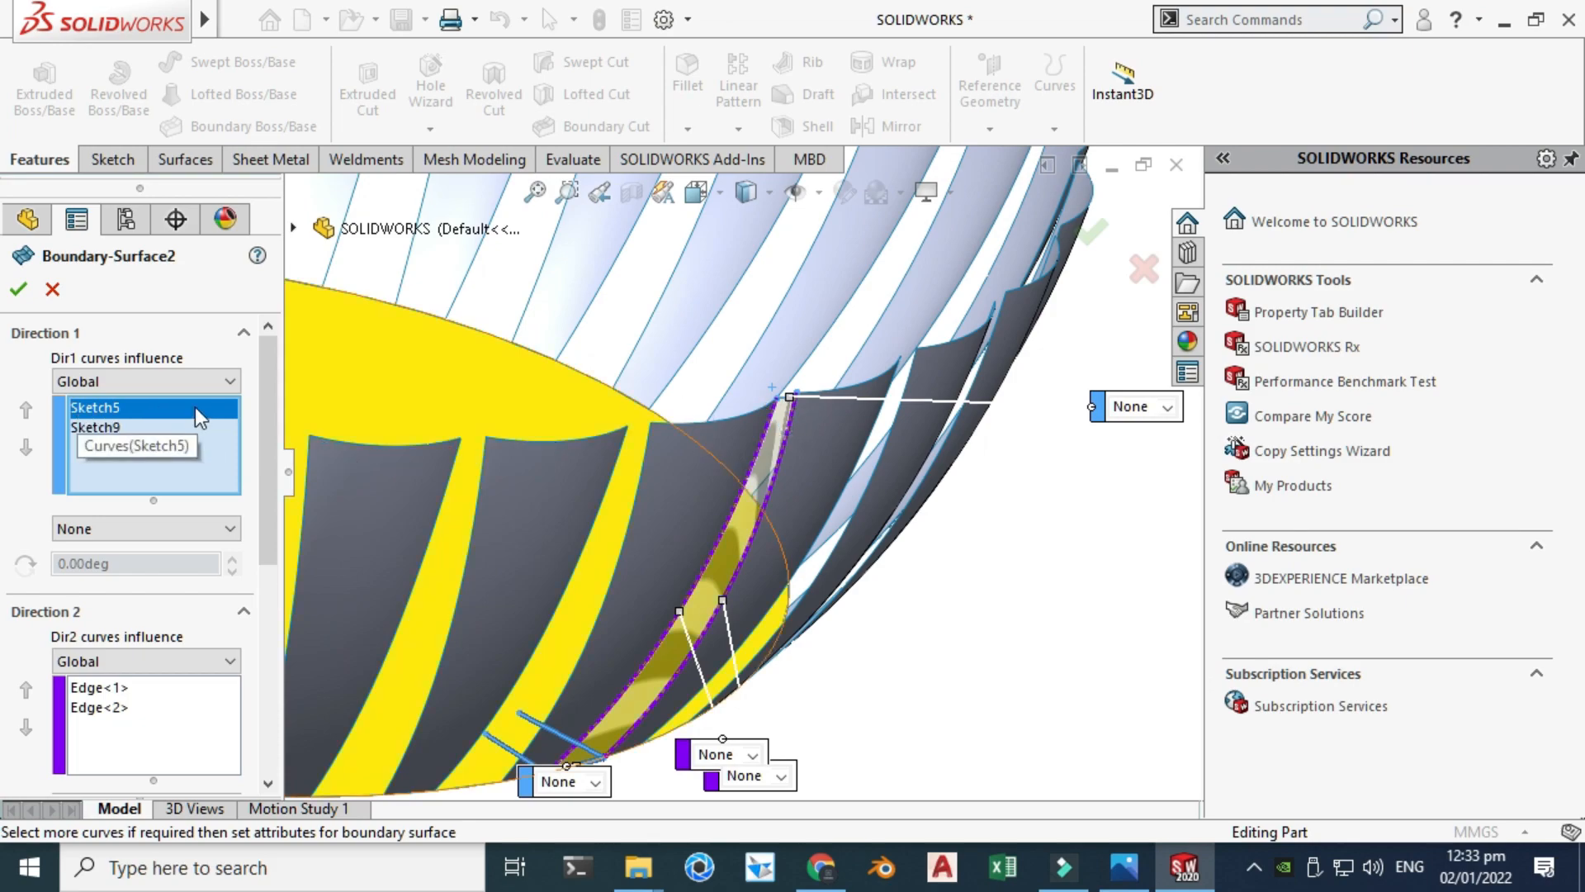
{"action": "scroll", "coordinate": [720, 588], "scroll_direction": "up", "scroll_amount": 2}
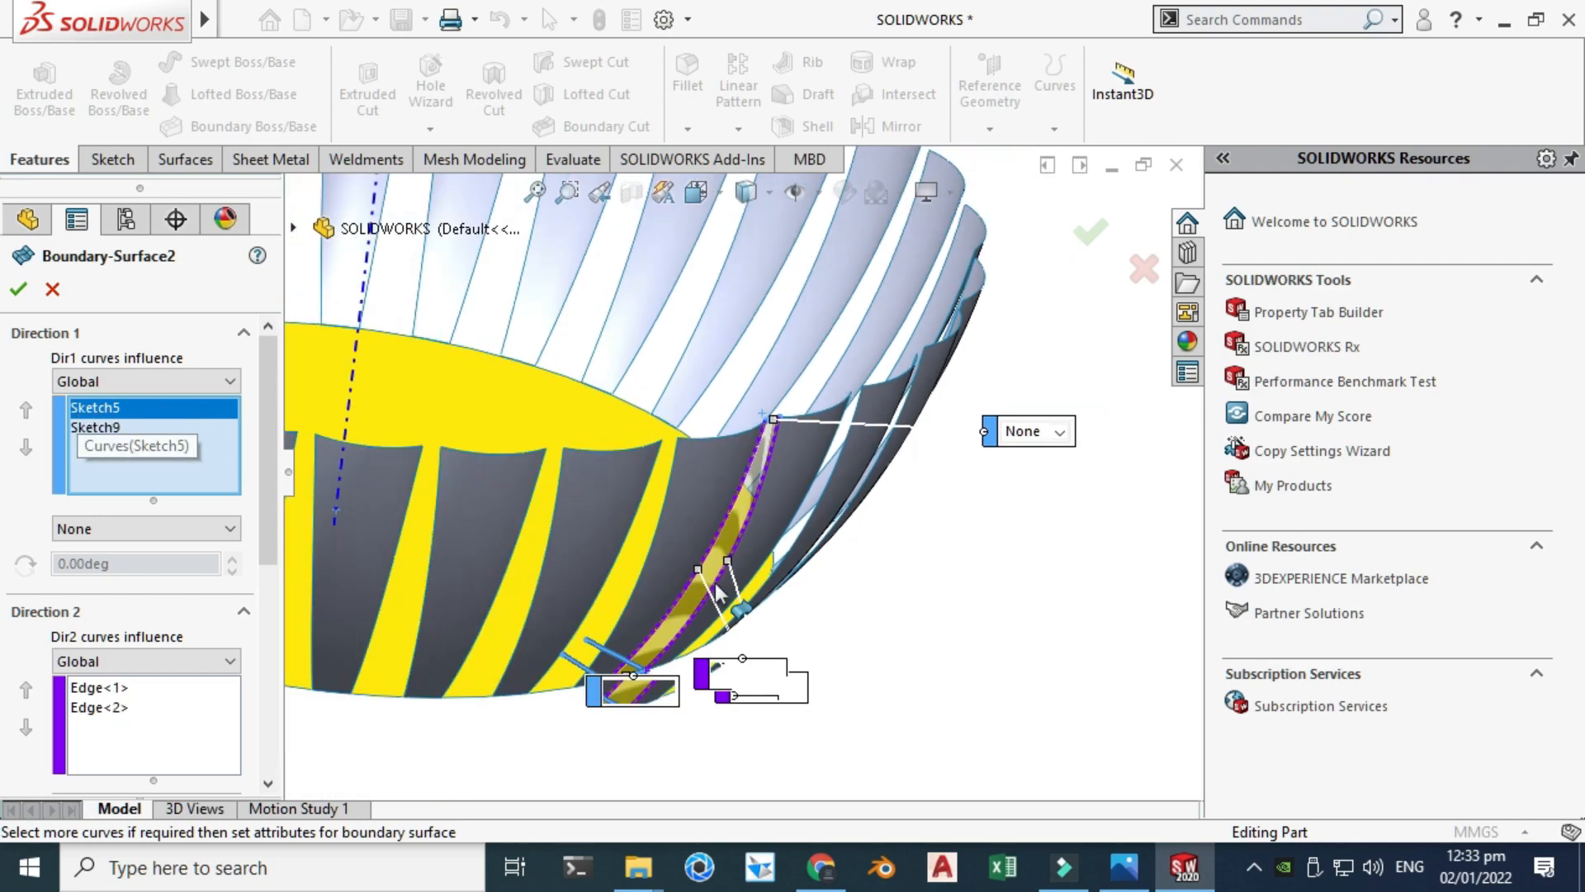
{"action": "scroll", "coordinate": [631, 689], "scroll_direction": "down", "scroll_amount": 1}
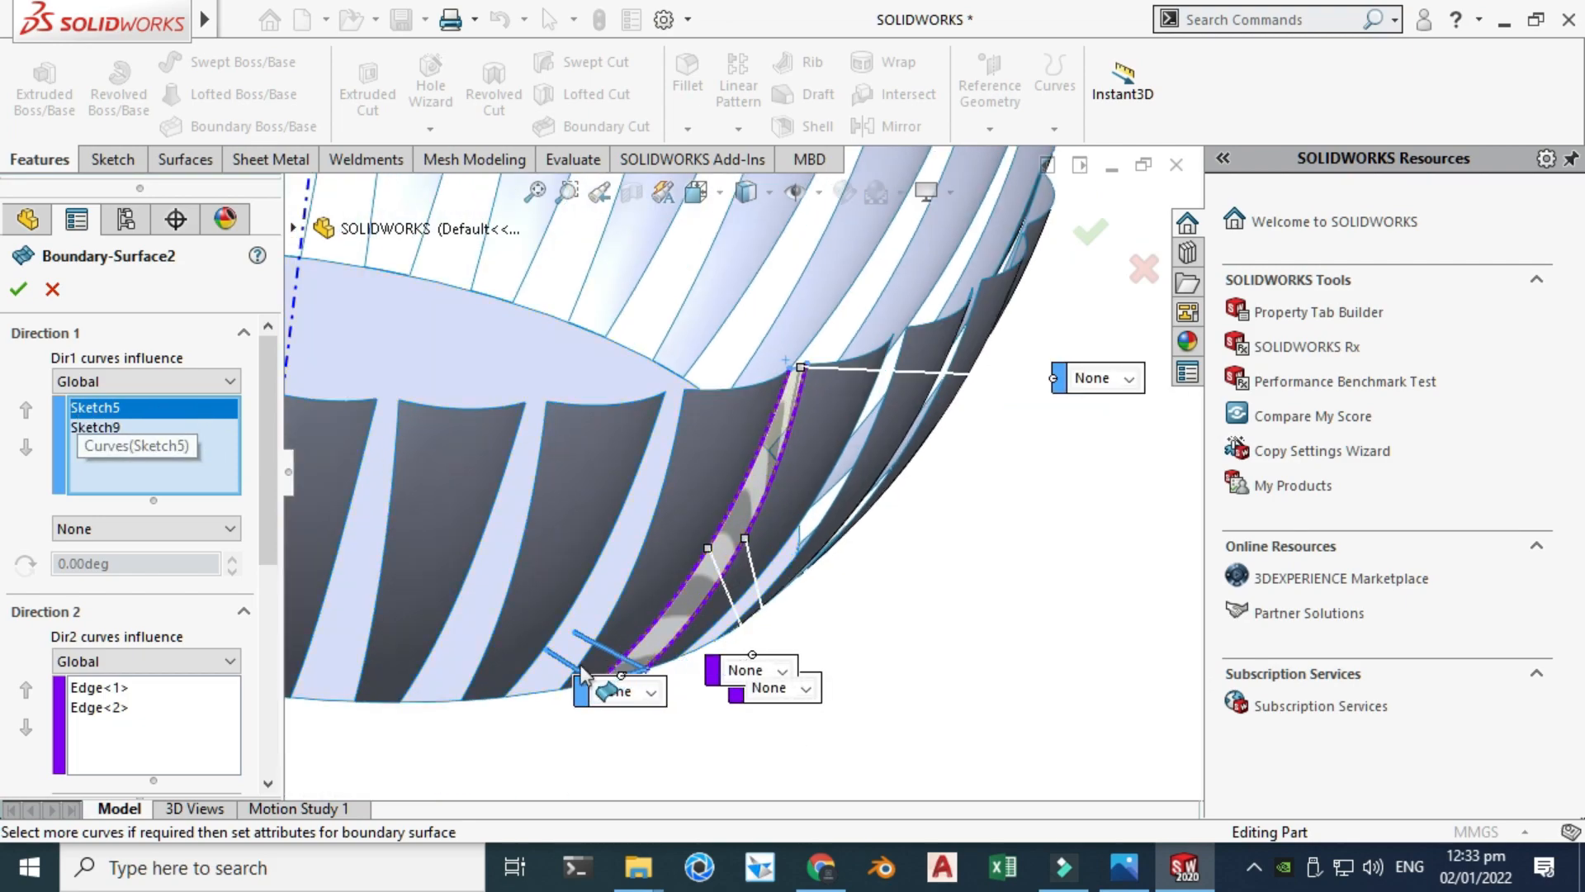
{"action": "left_click", "coordinate": [102, 426]}
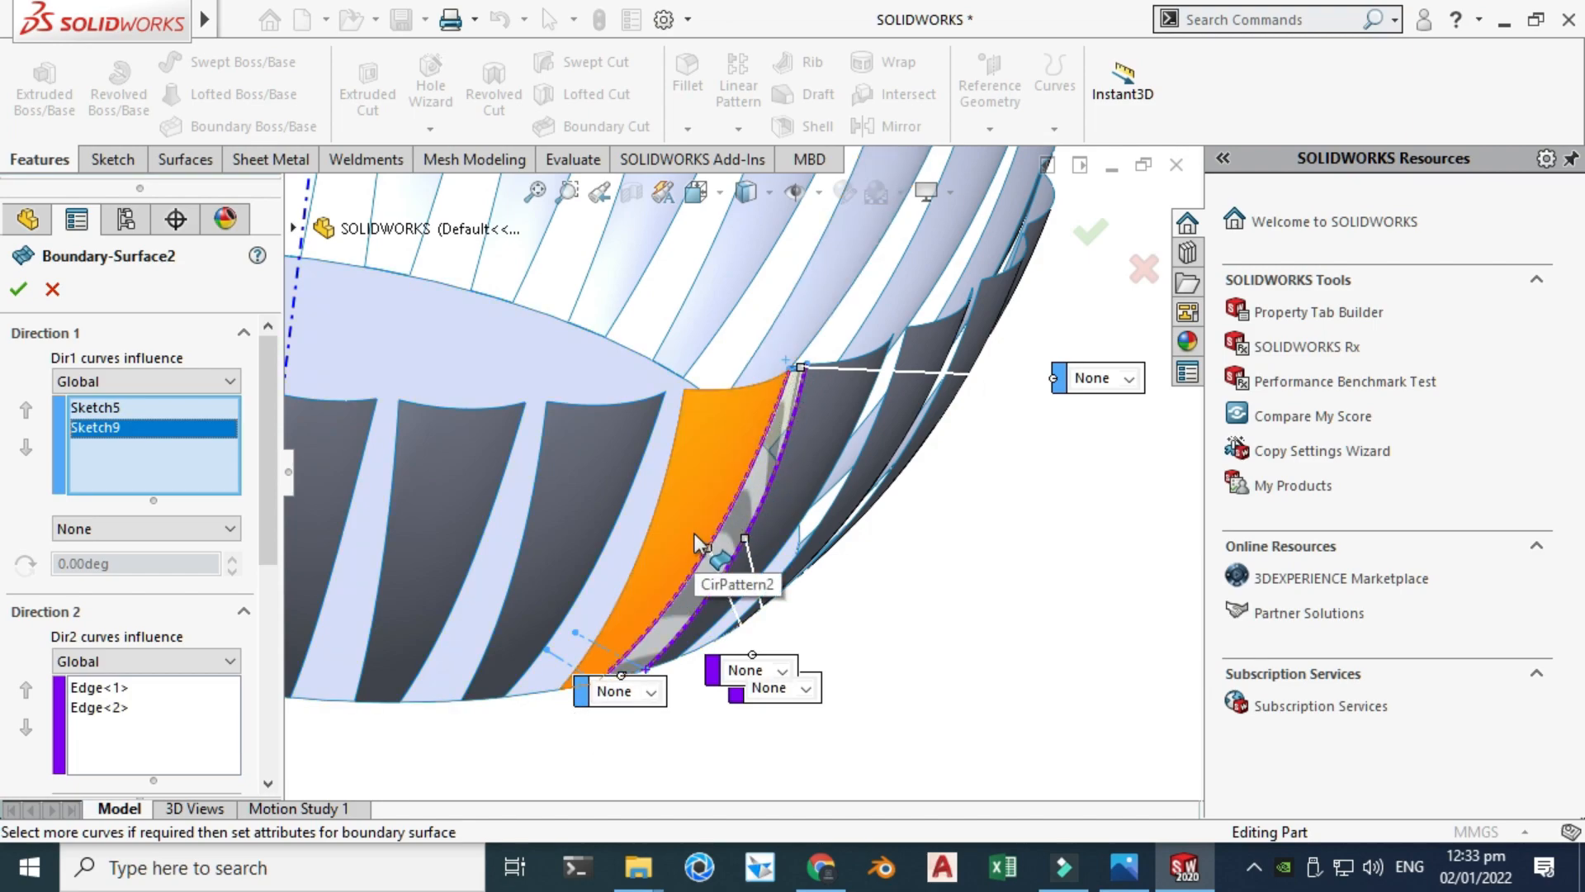
{"action": "scroll", "coordinate": [695, 537], "scroll_direction": "down", "scroll_amount": 1}
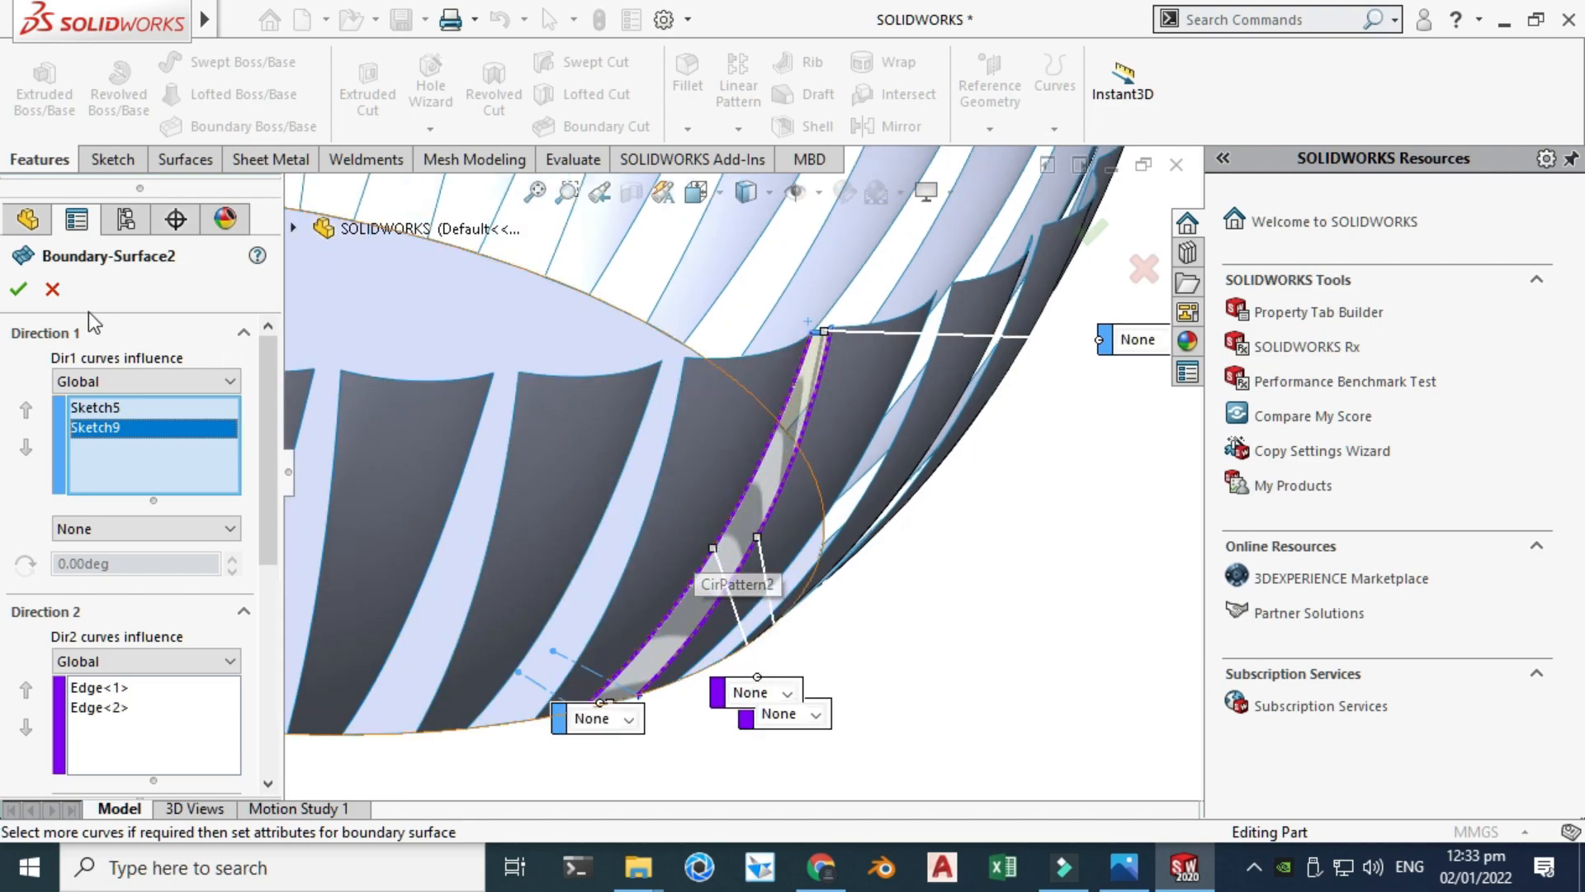
{"action": "left_click", "coordinate": [52, 289]}
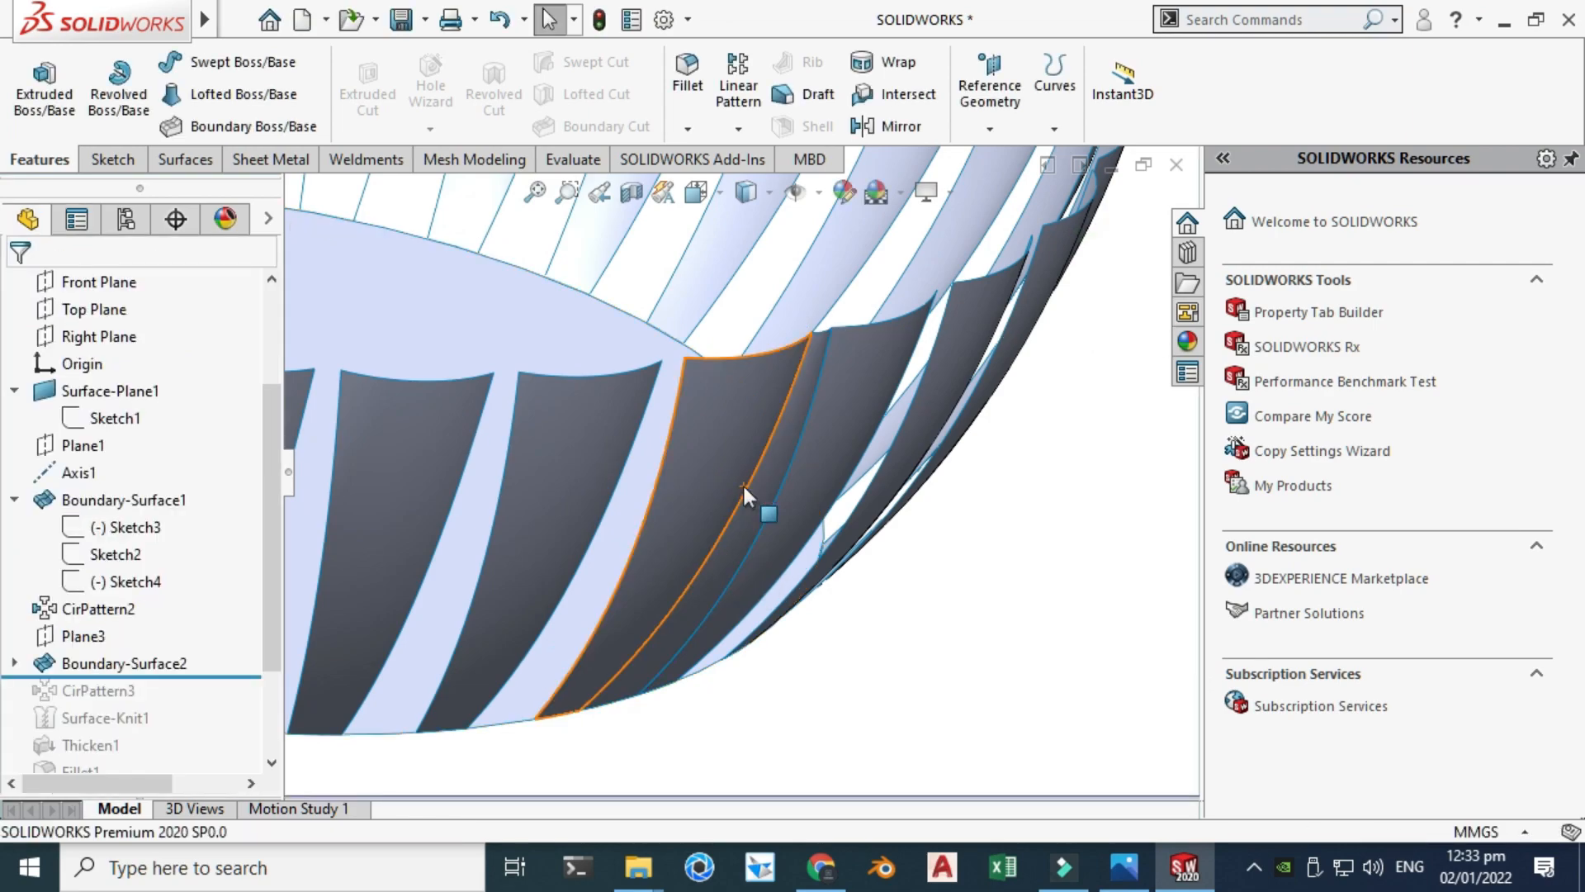
Hide Axis1 at the centre of the bowl.
{"action": "scroll", "coordinate": [660, 568], "scroll_direction": "up", "scroll_amount": 6}
{"action": "scroll", "coordinate": [578, 476], "scroll_direction": "down", "scroll_amount": 2}
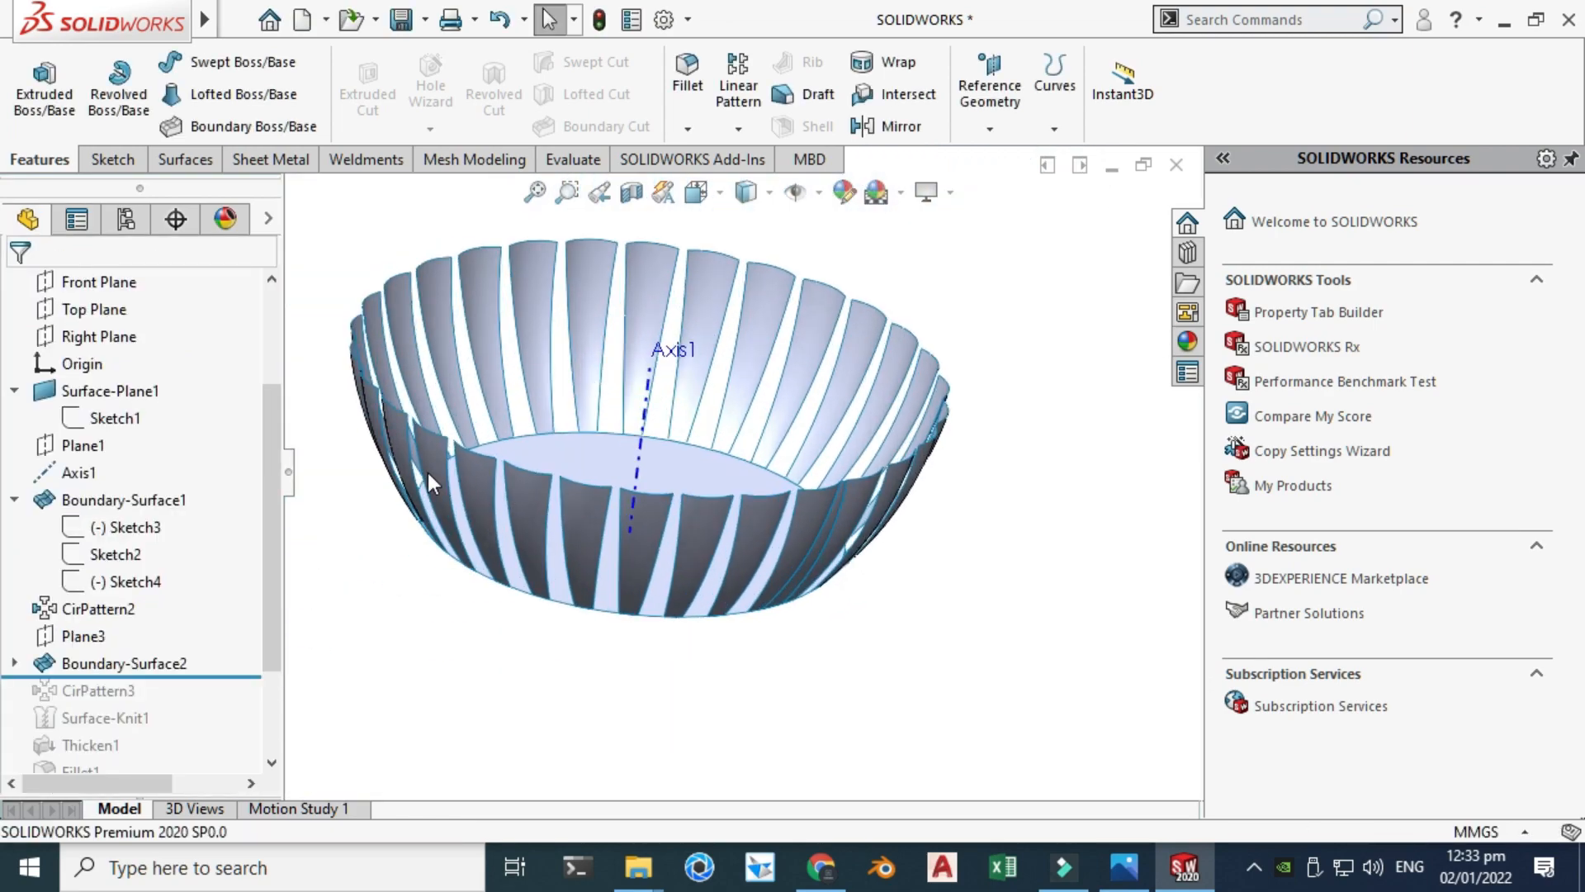
{"action": "left_click", "coordinate": [71, 477]}
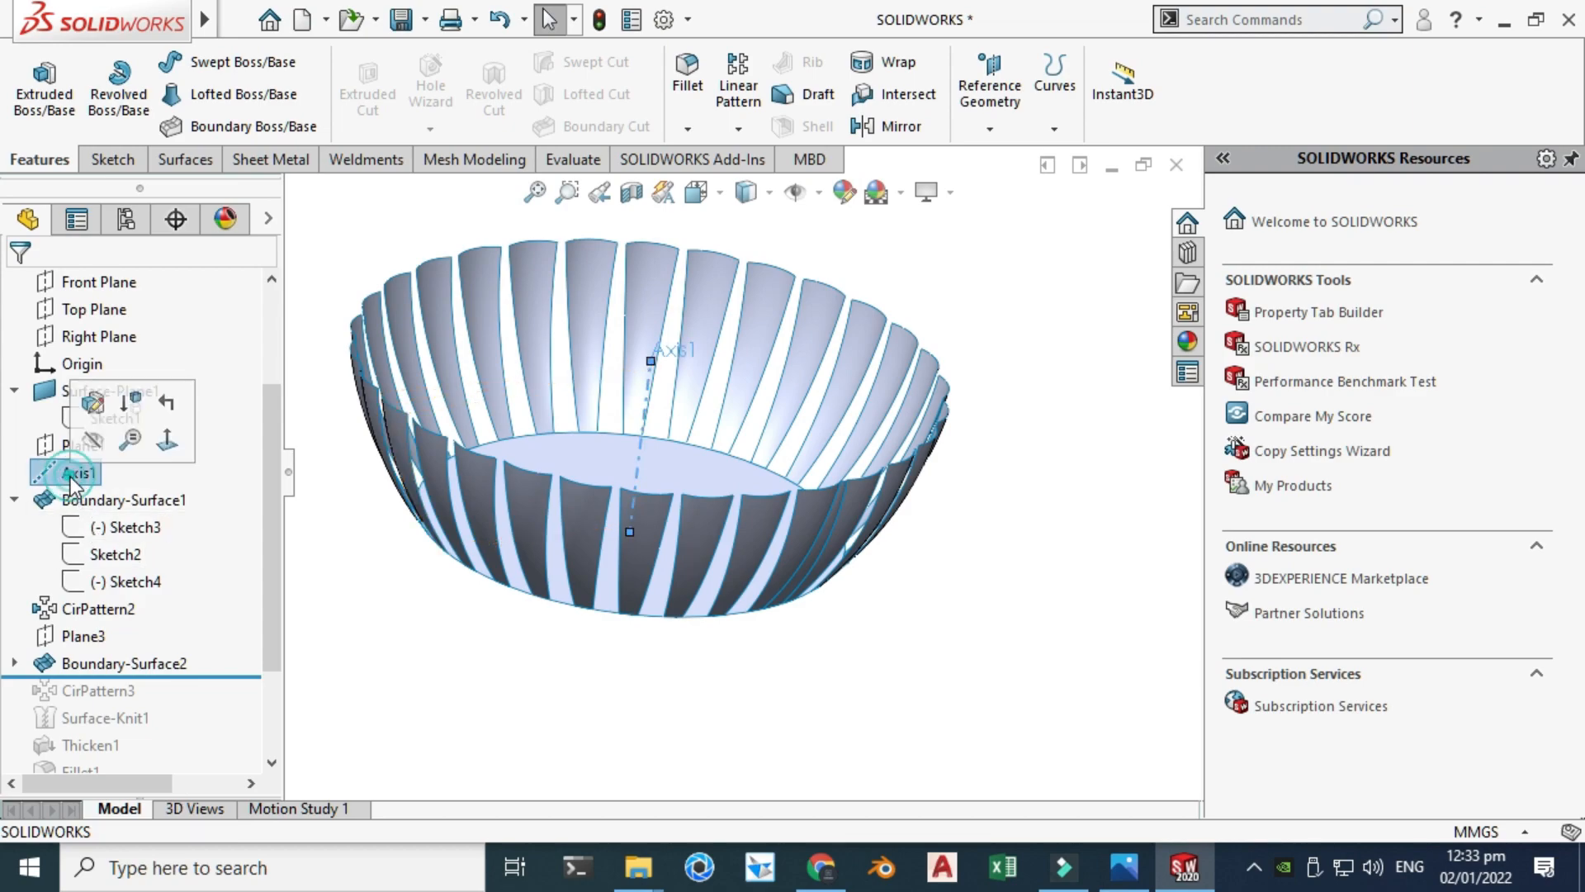
{"action": "left_click", "coordinate": [91, 446]}
{"action": "left_click", "coordinate": [491, 712]}
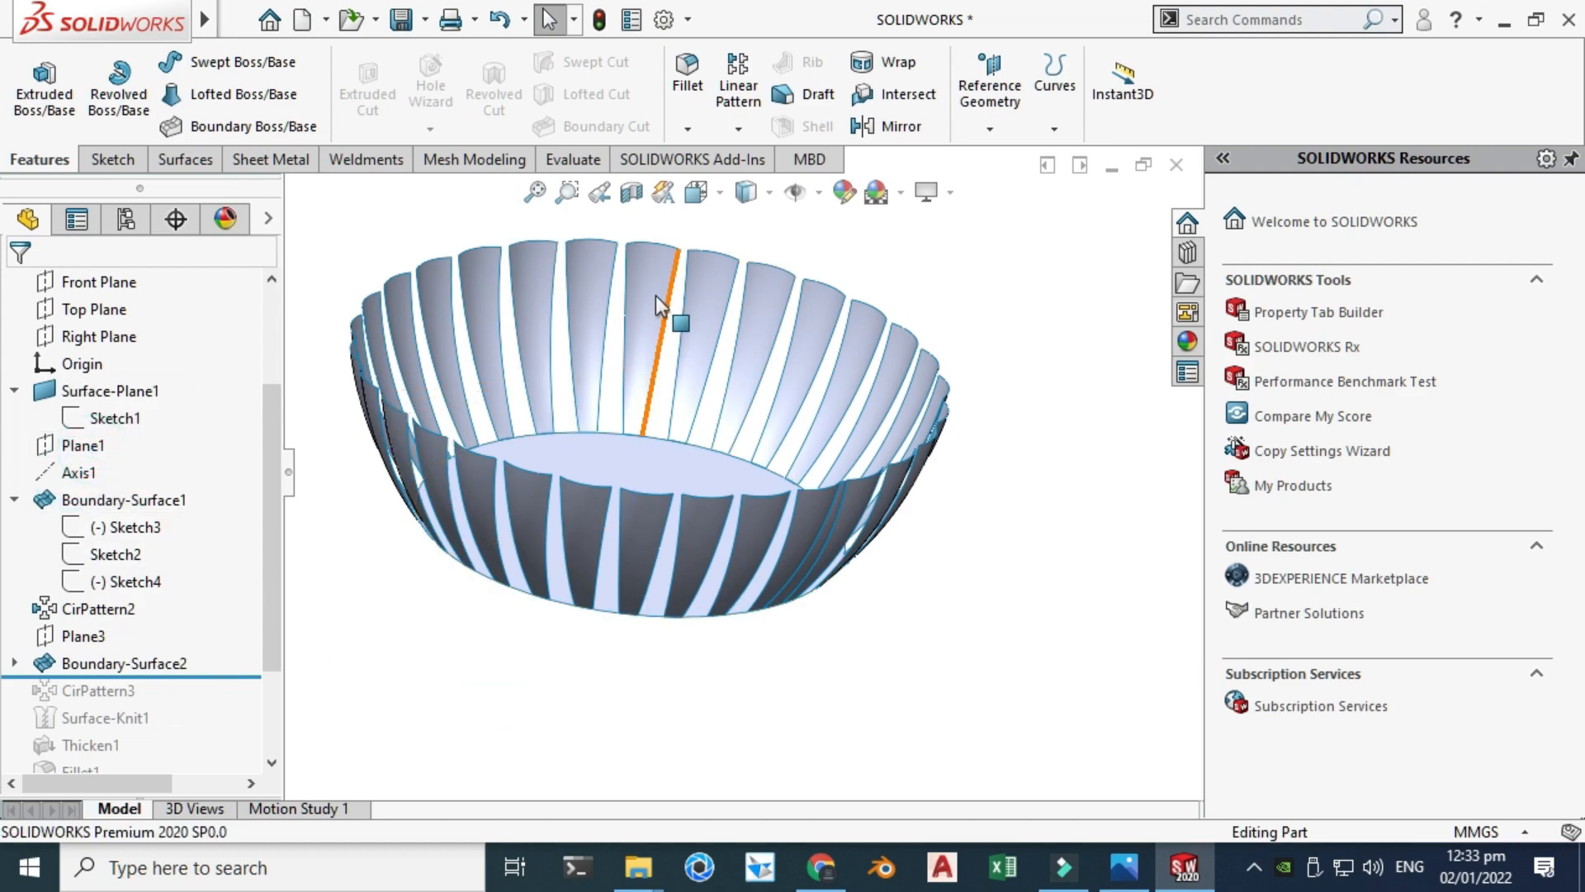
Roll the feature history forward past CirPattern3, unsuppress the pattern, and view the bowl from its side.
{"action": "scroll", "coordinate": [533, 269], "scroll_direction": "down", "scroll_amount": 2}
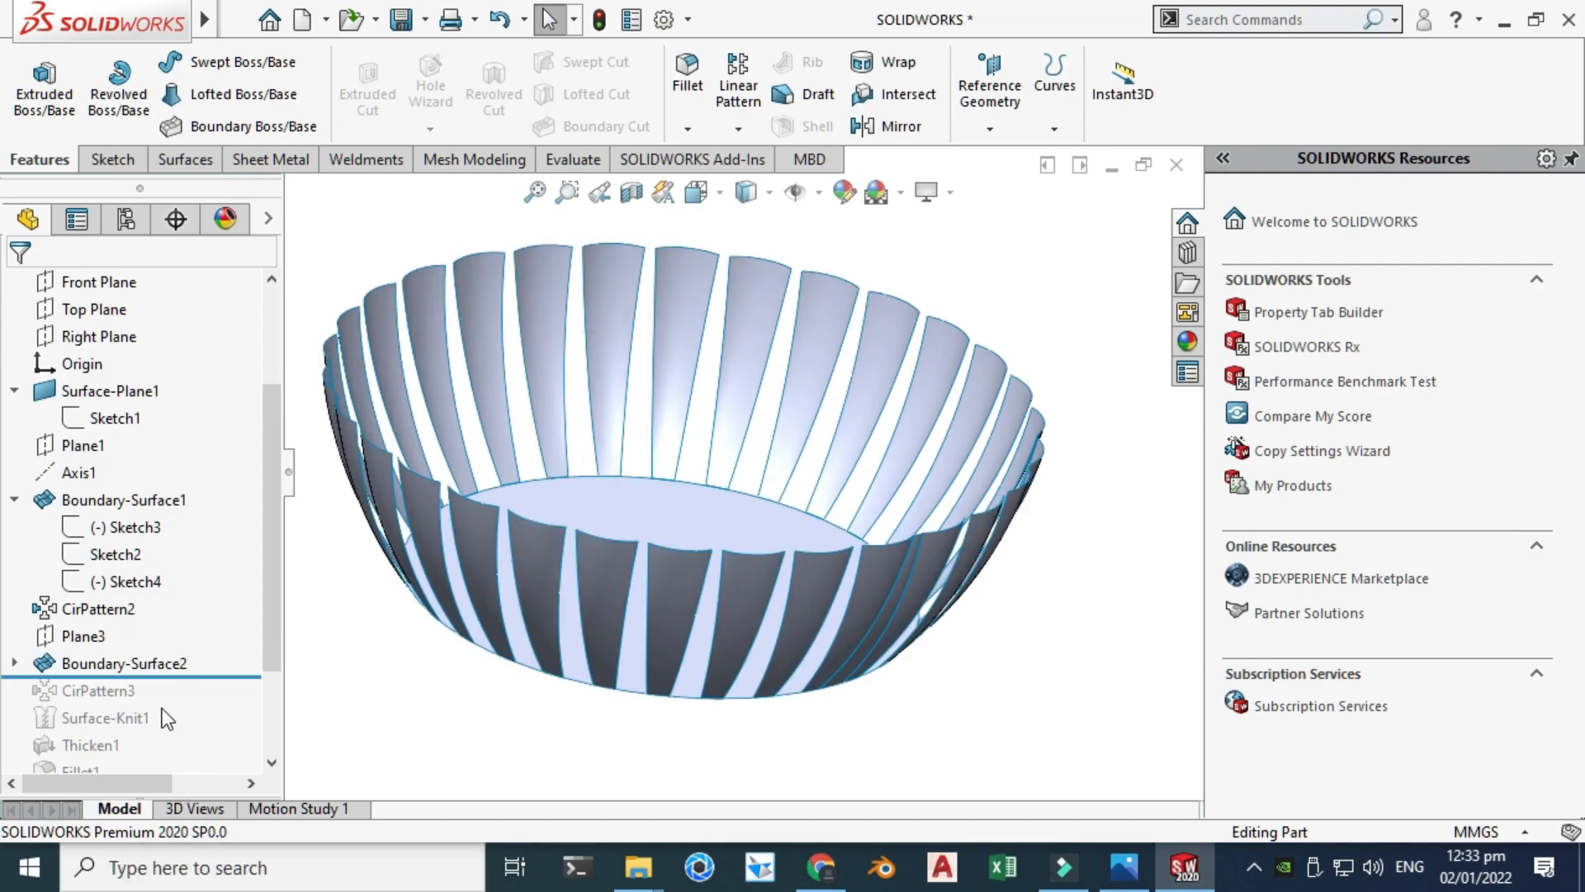
{"action": "left_click_drag", "start_coordinate": [176, 673], "coordinate": [88, 700]}
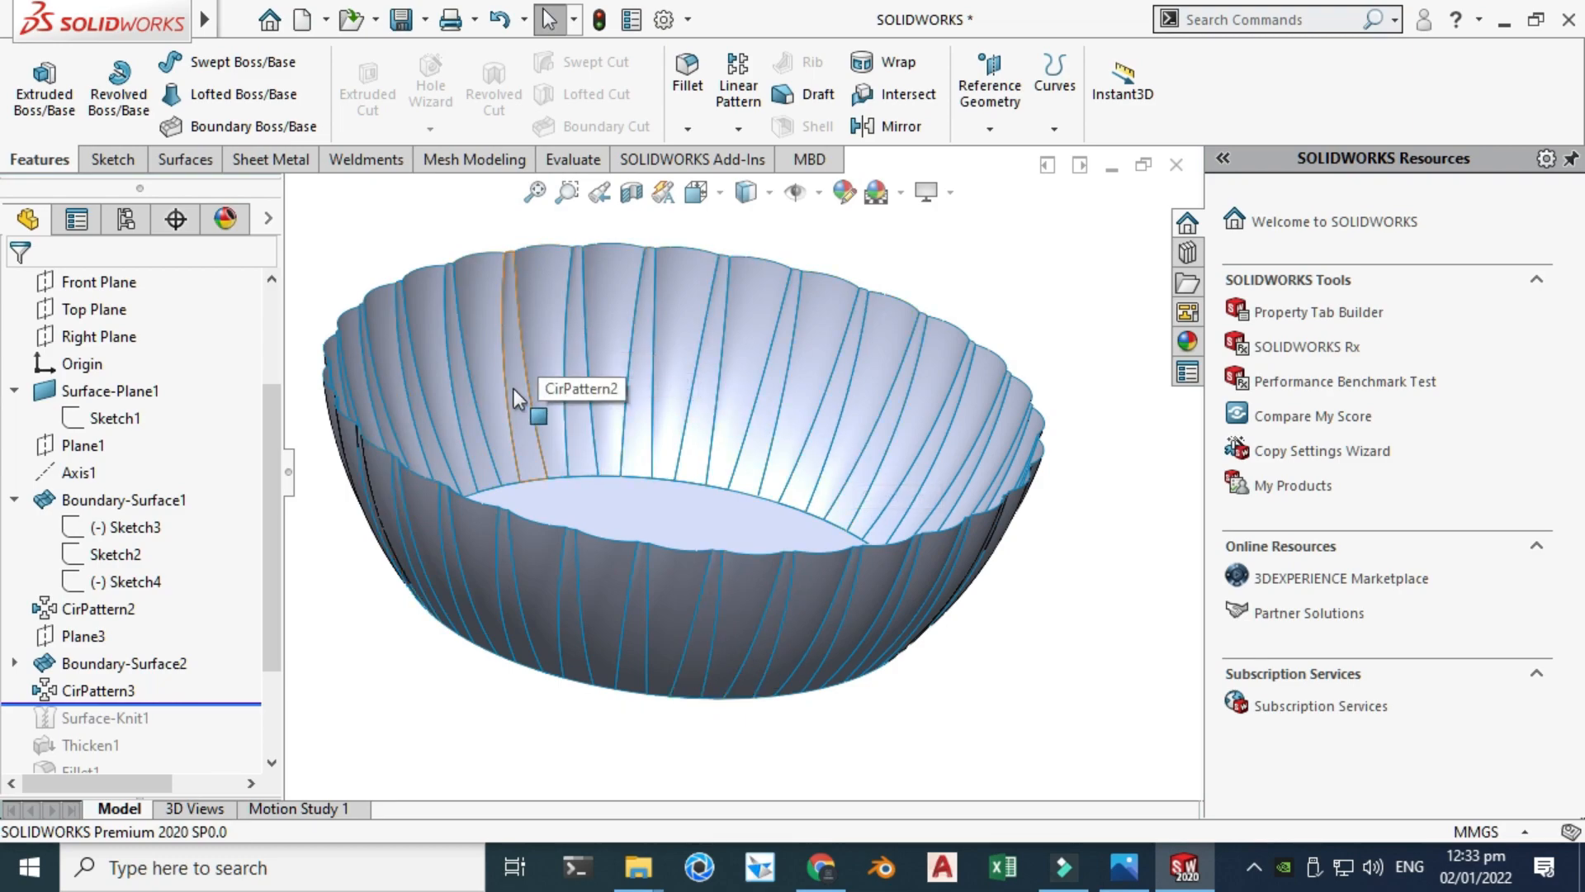
{"action": "scroll", "coordinate": [568, 488], "scroll_direction": "up", "scroll_amount": 2}
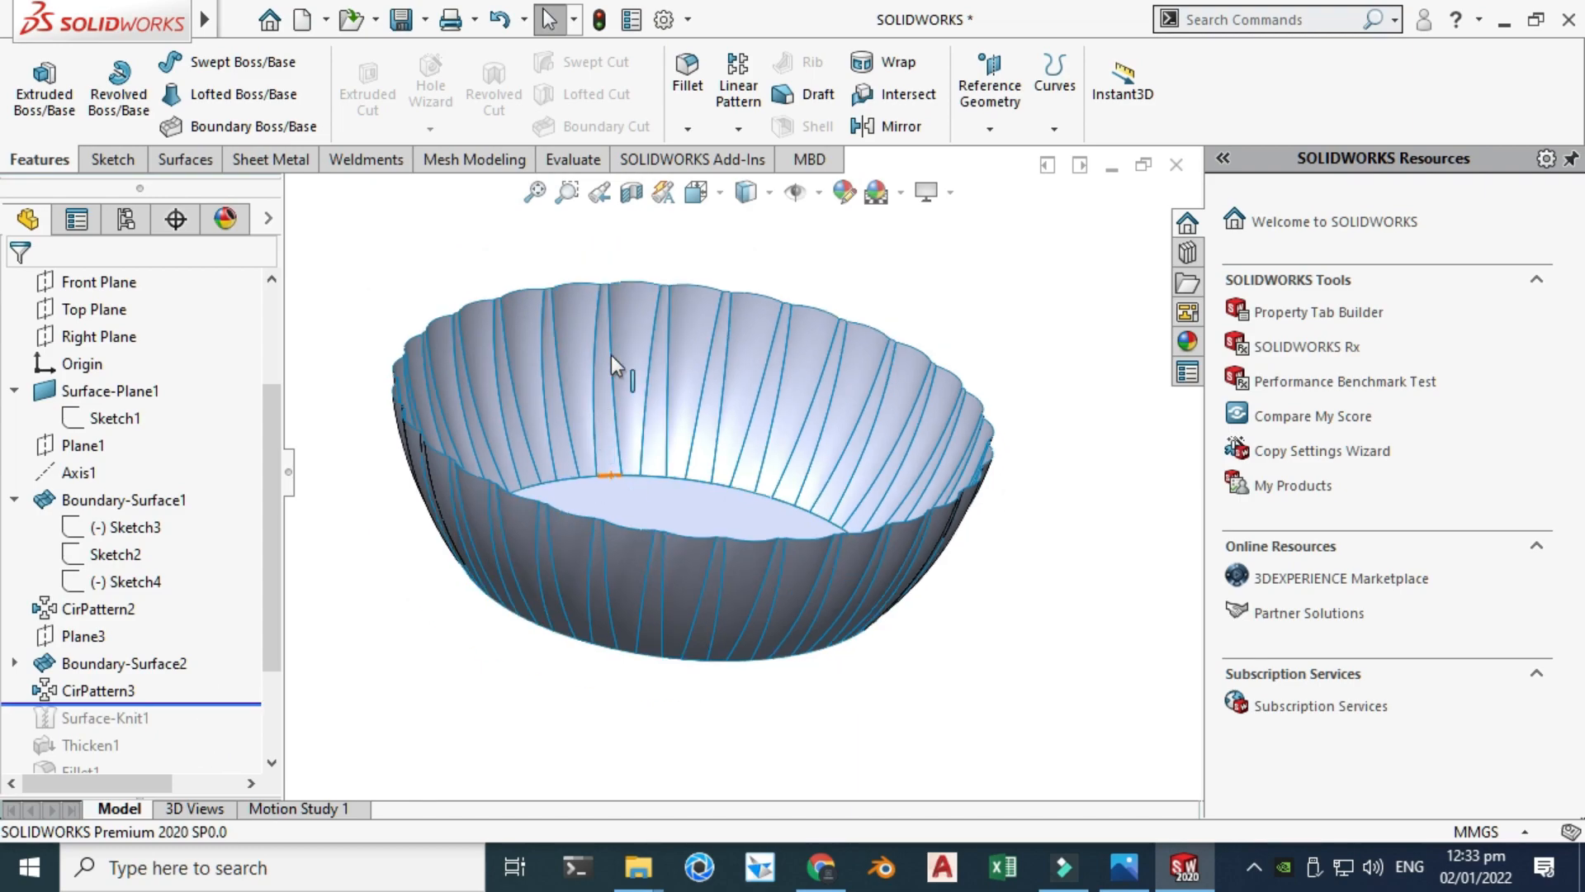
{"action": "right_click", "coordinate": [1035, 269]}
{"action": "left_click", "coordinate": [1098, 365]}
{"action": "left_click_drag", "start_coordinate": [980, 440], "coordinate": [924, 428]}
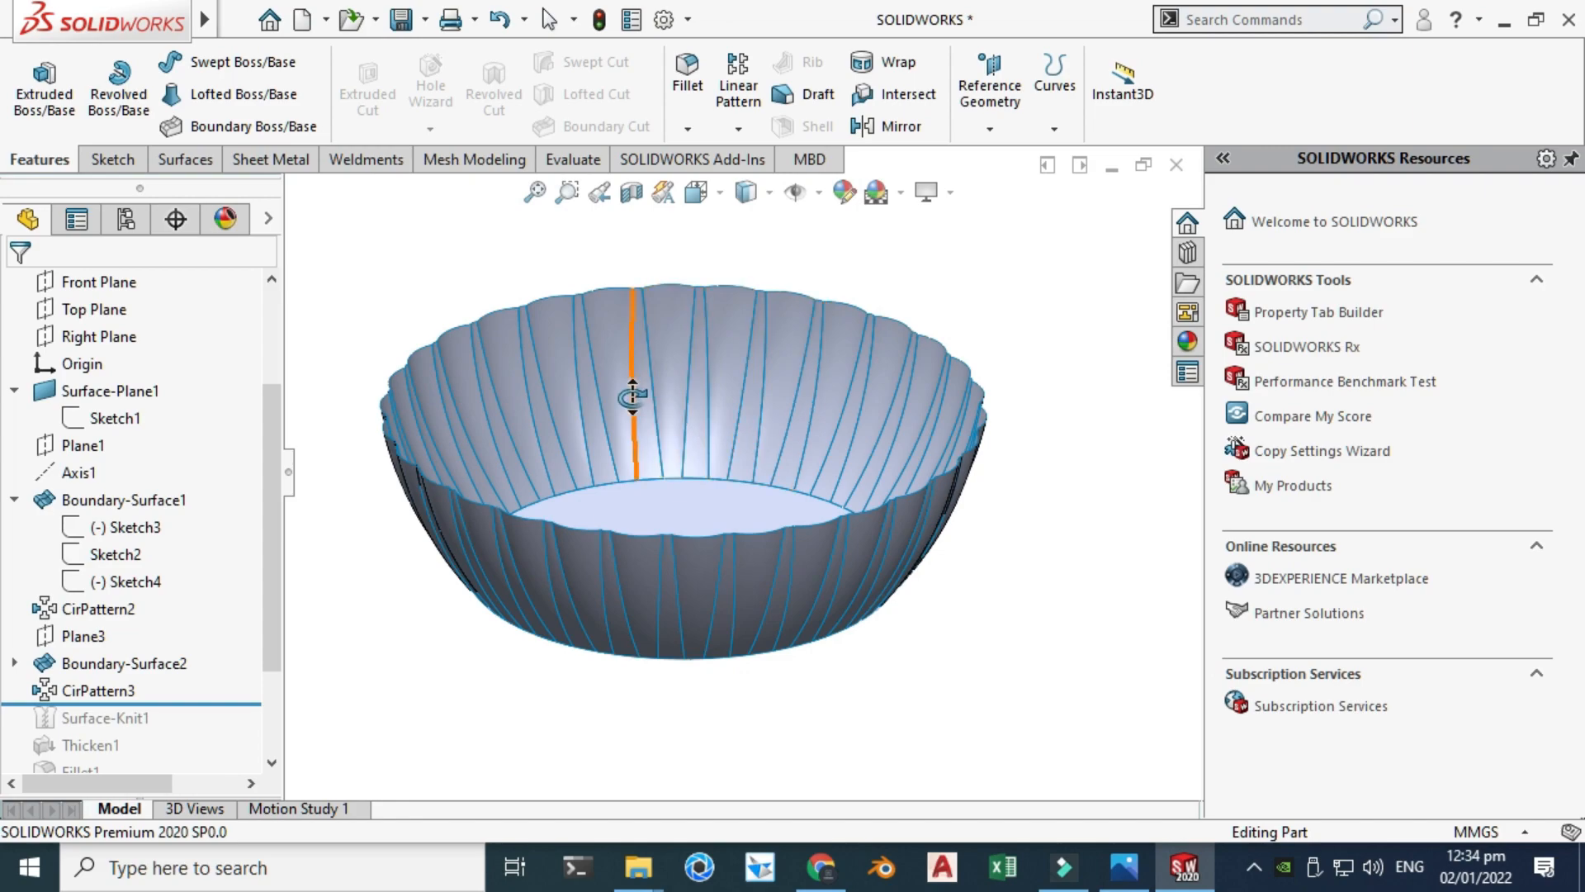
Try to fillet the circular edge between the bowl's flat base and its wall, and cancel the command.
{"action": "left_click", "coordinate": [687, 128]}
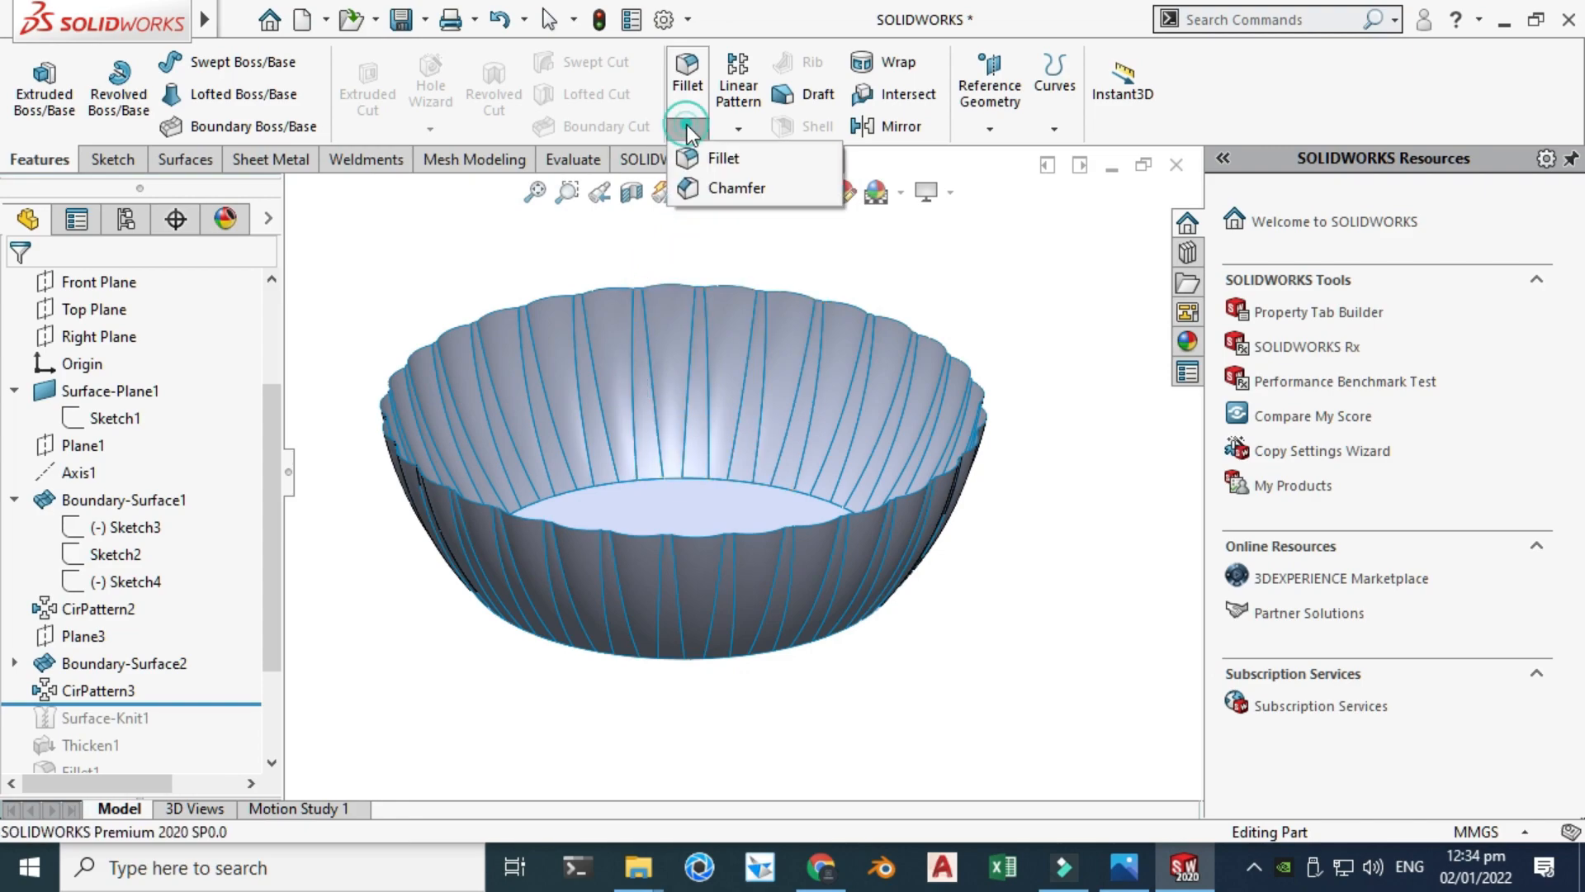
{"action": "left_click", "coordinate": [708, 152]}
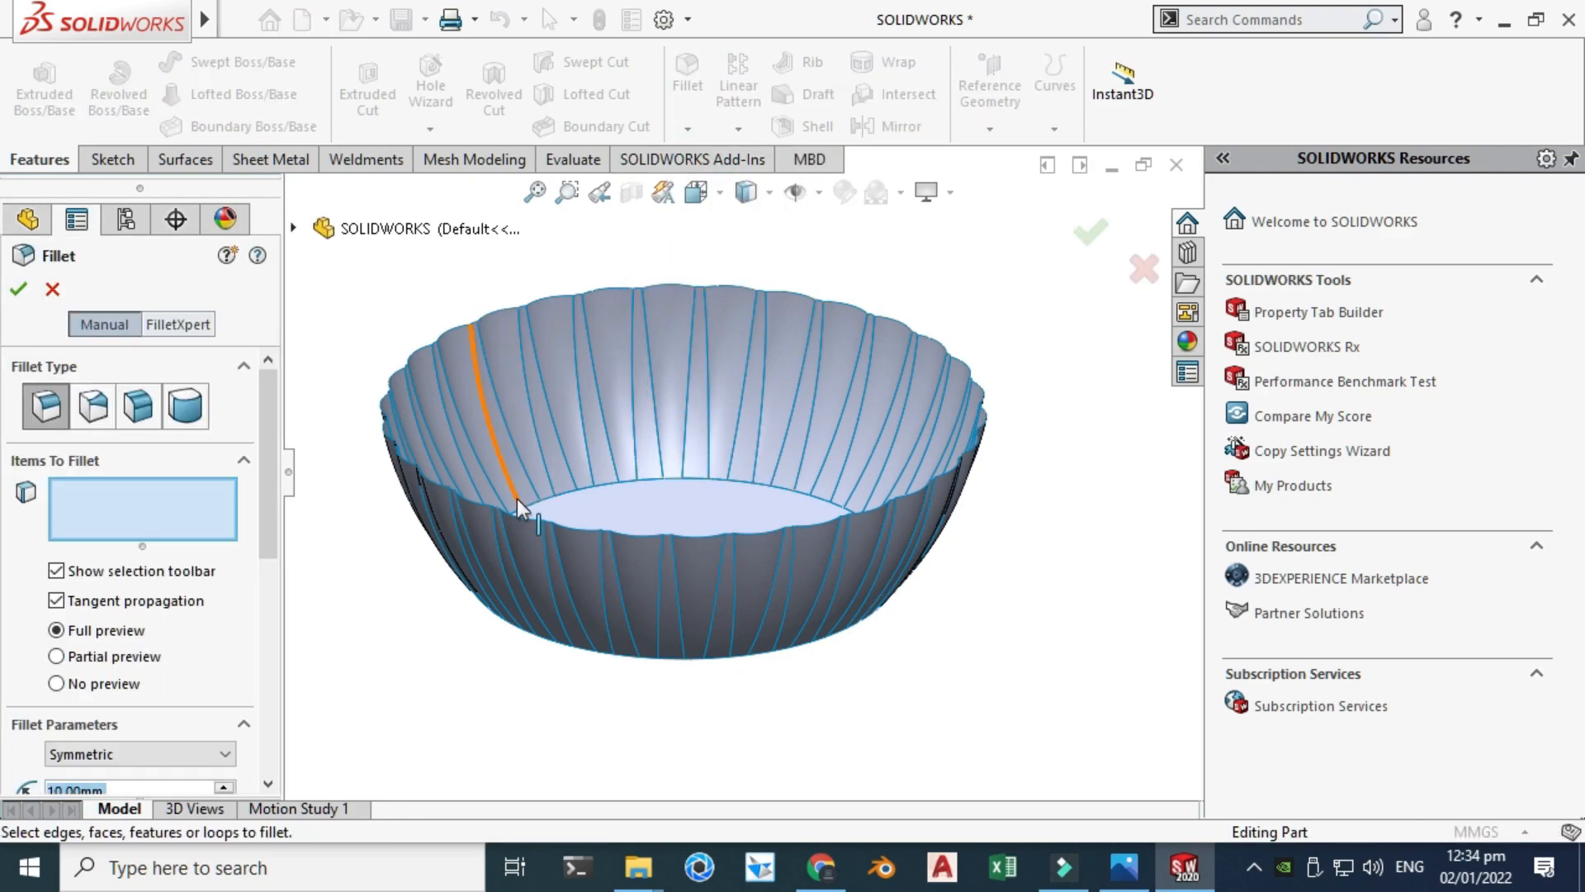
{"action": "scroll", "coordinate": [575, 313], "scroll_direction": "down", "scroll_amount": 3}
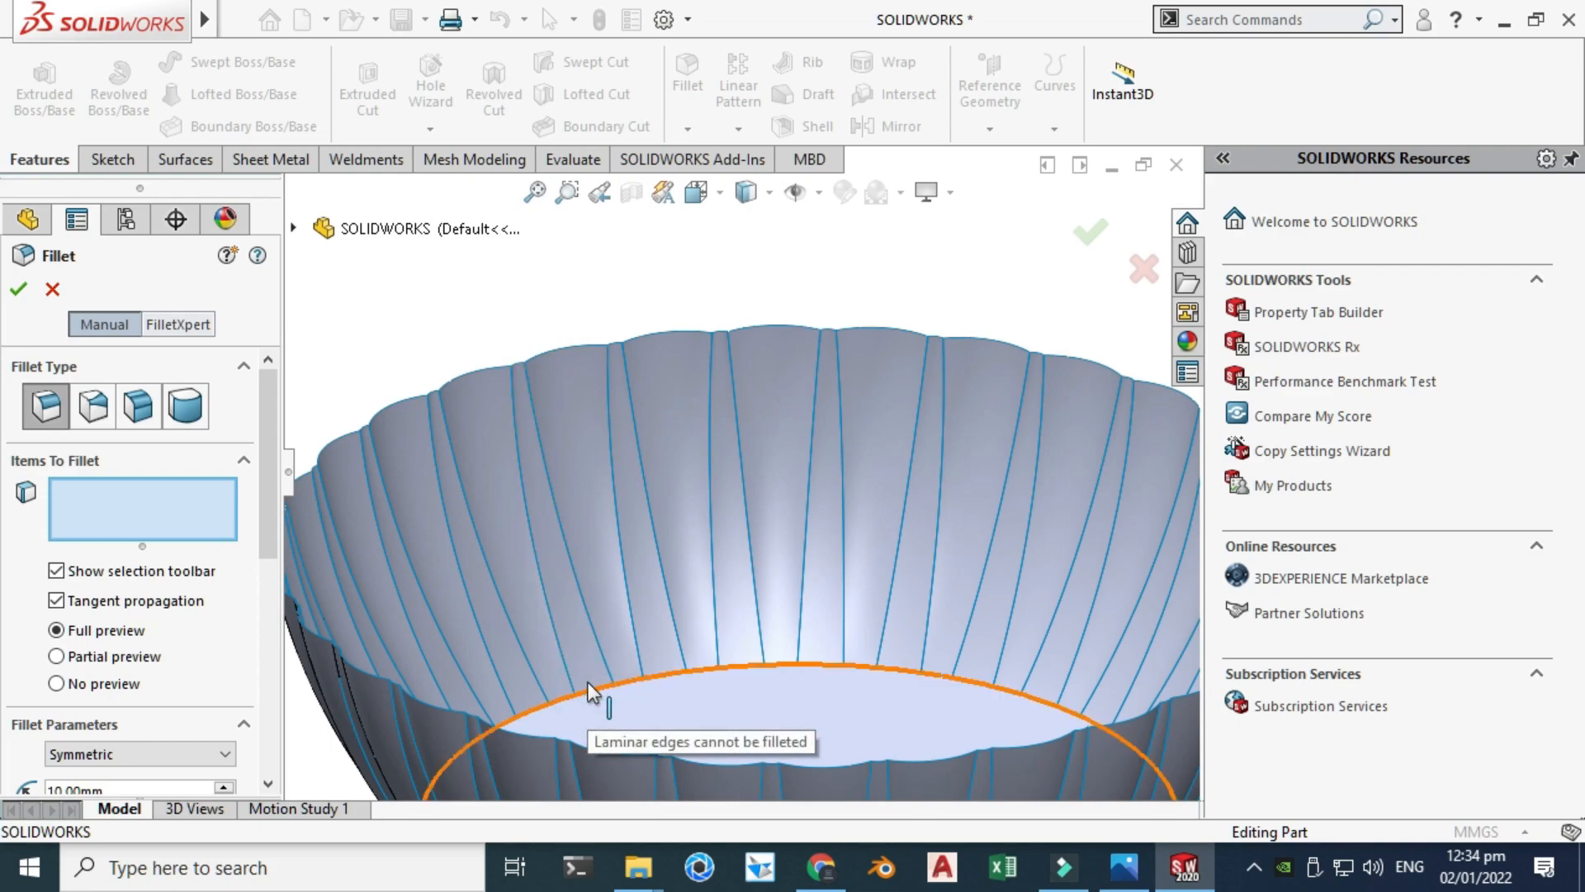
{"action": "key", "text": "f"}
{"action": "left_click", "coordinate": [52, 288]}
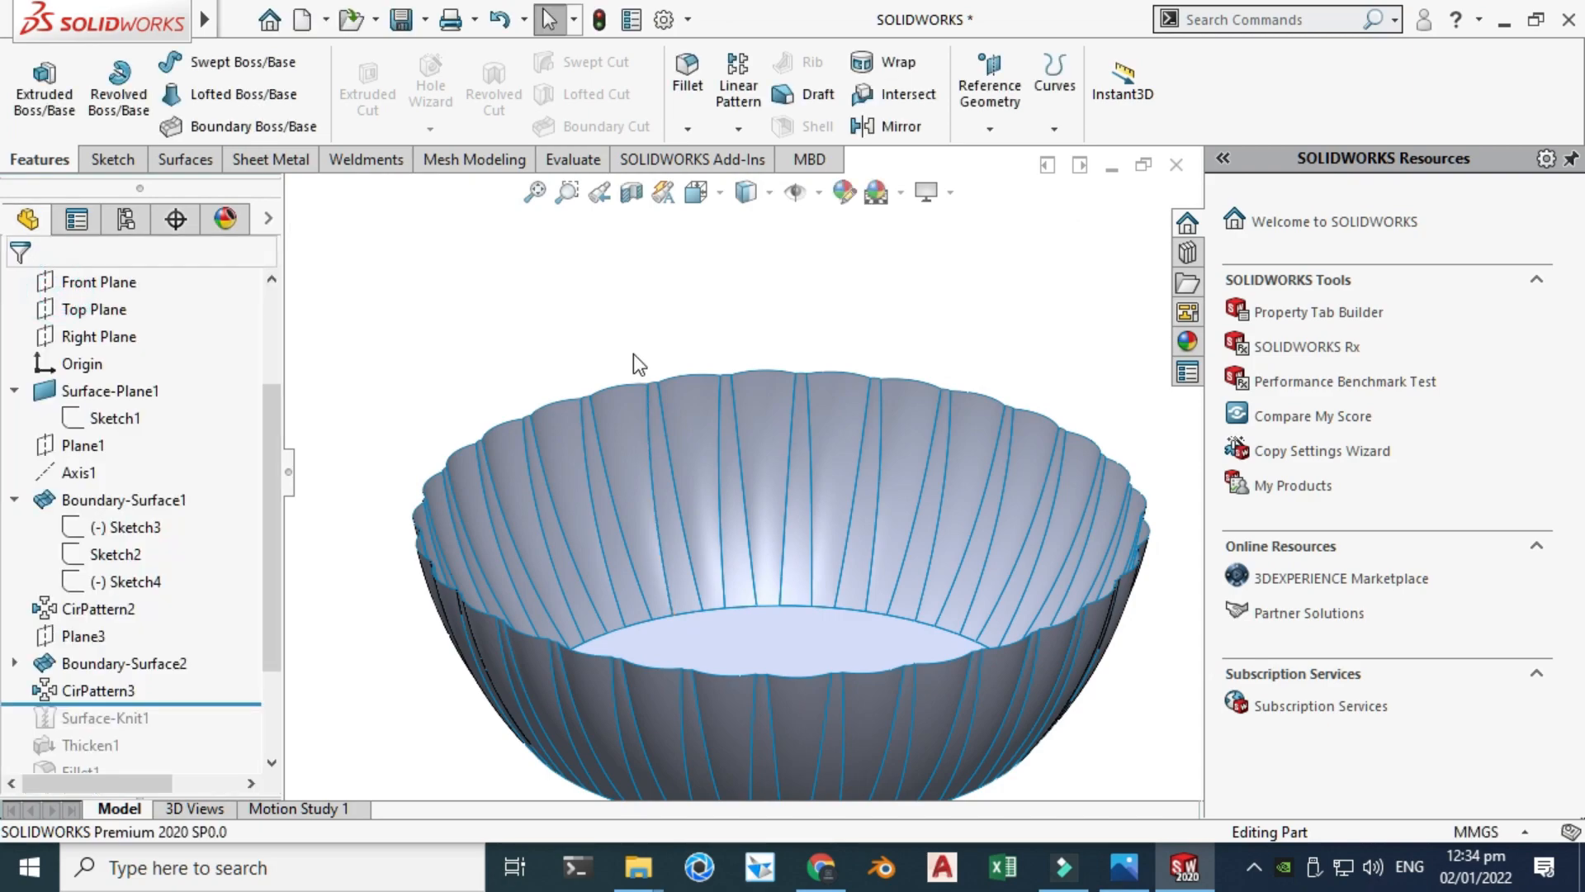
Check how many separate surface bodies the bowl consists of before knitting.
{"action": "scroll", "coordinate": [740, 500], "scroll_direction": "up", "scroll_amount": 2}
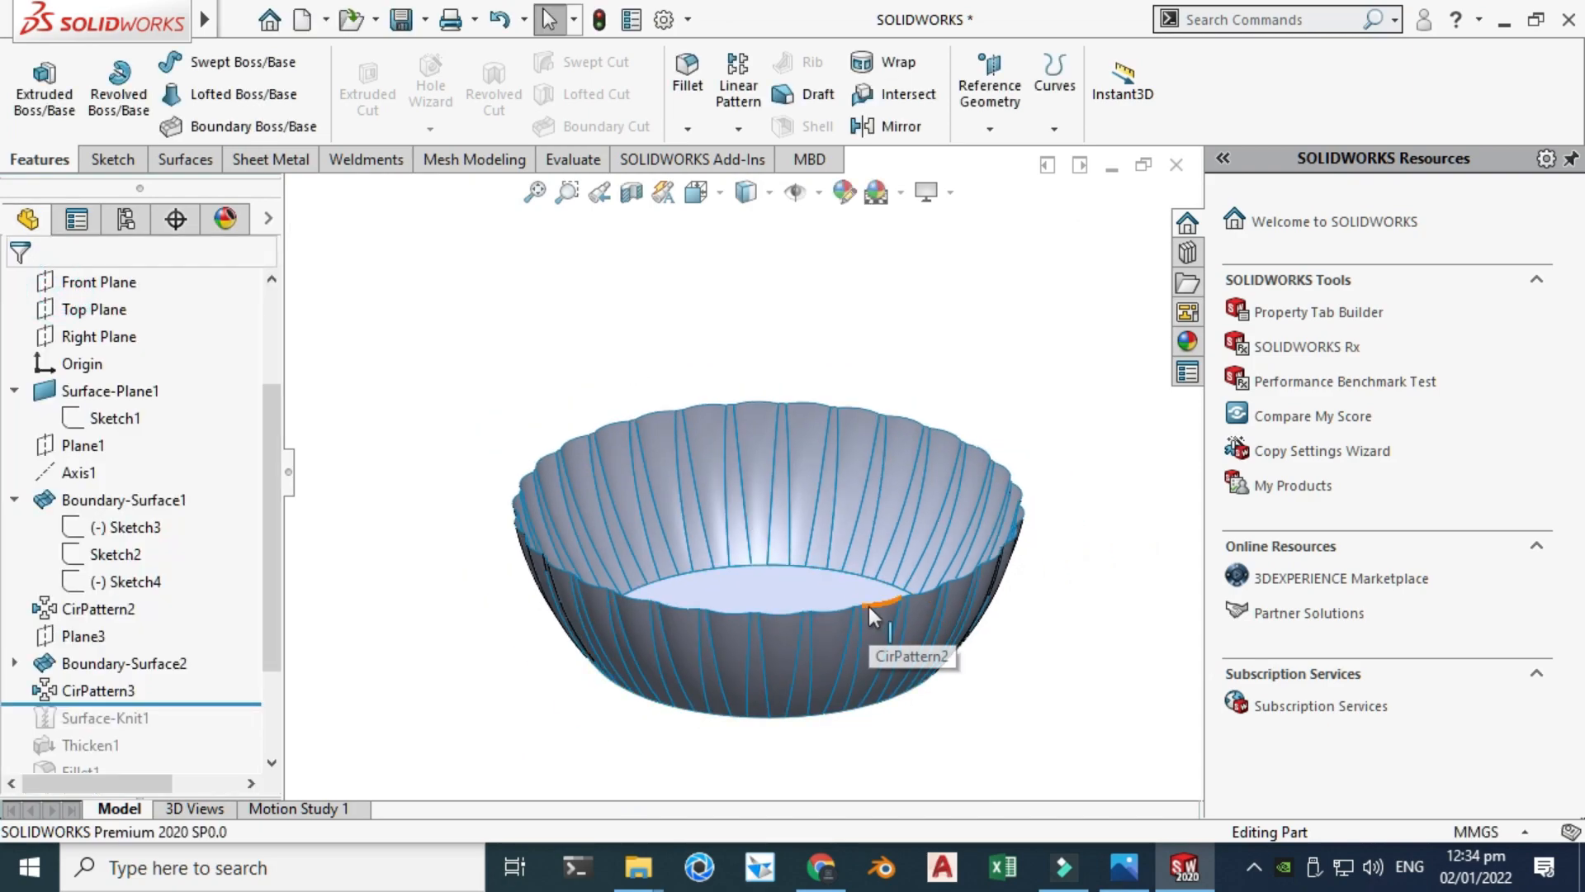
{"action": "scroll", "coordinate": [175, 368], "scroll_direction": "up", "scroll_amount": 2}
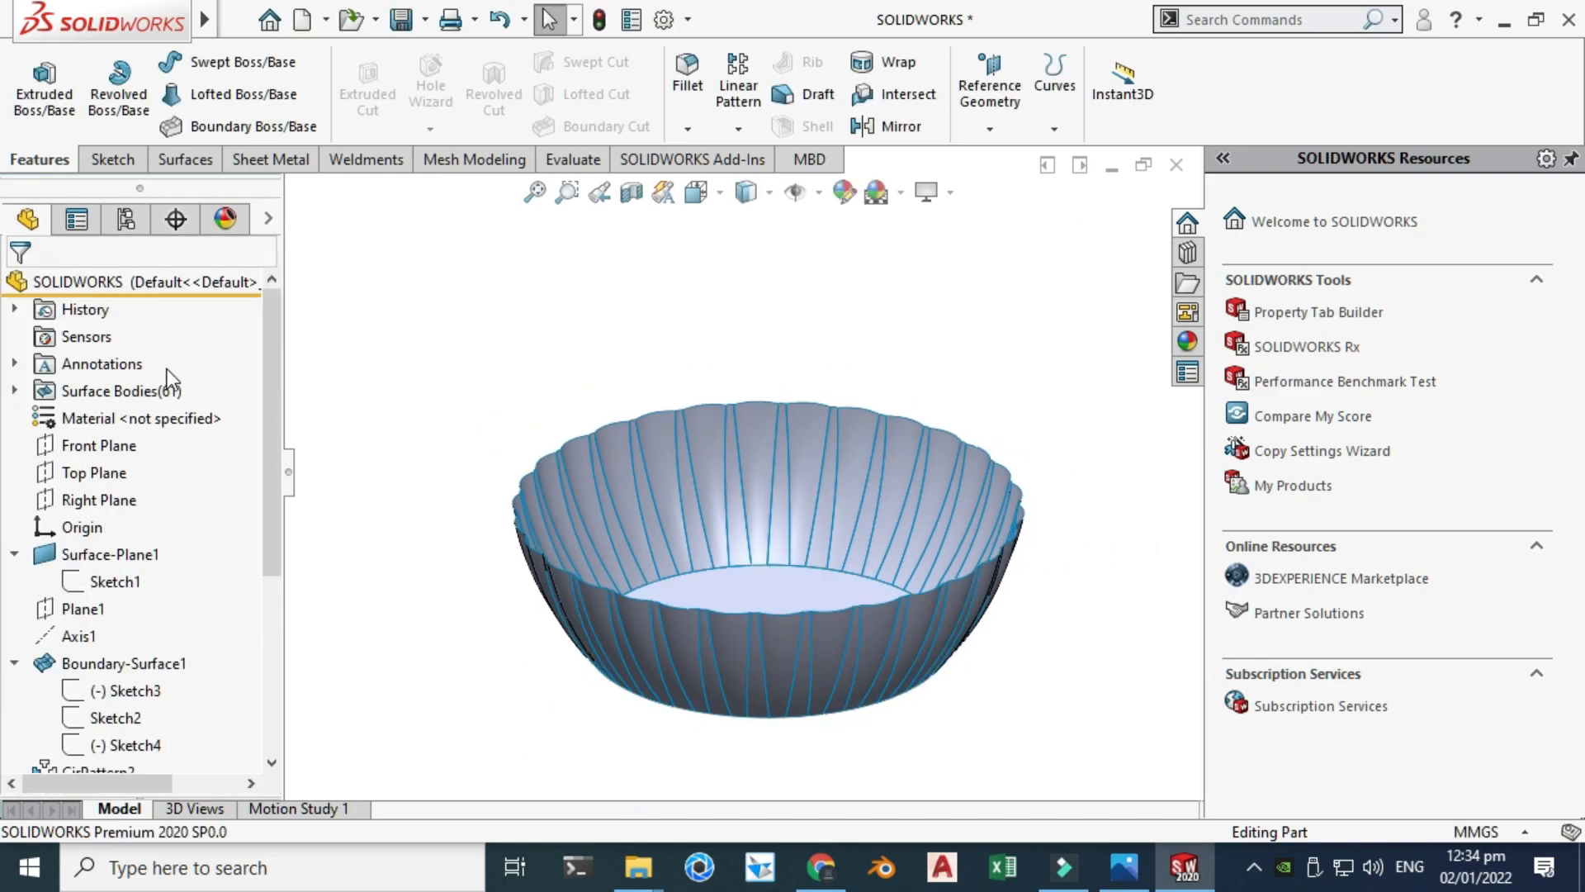
{"action": "left_click", "coordinate": [168, 391]}
{"action": "scroll", "coordinate": [850, 602], "scroll_direction": "down", "scroll_amount": 2}
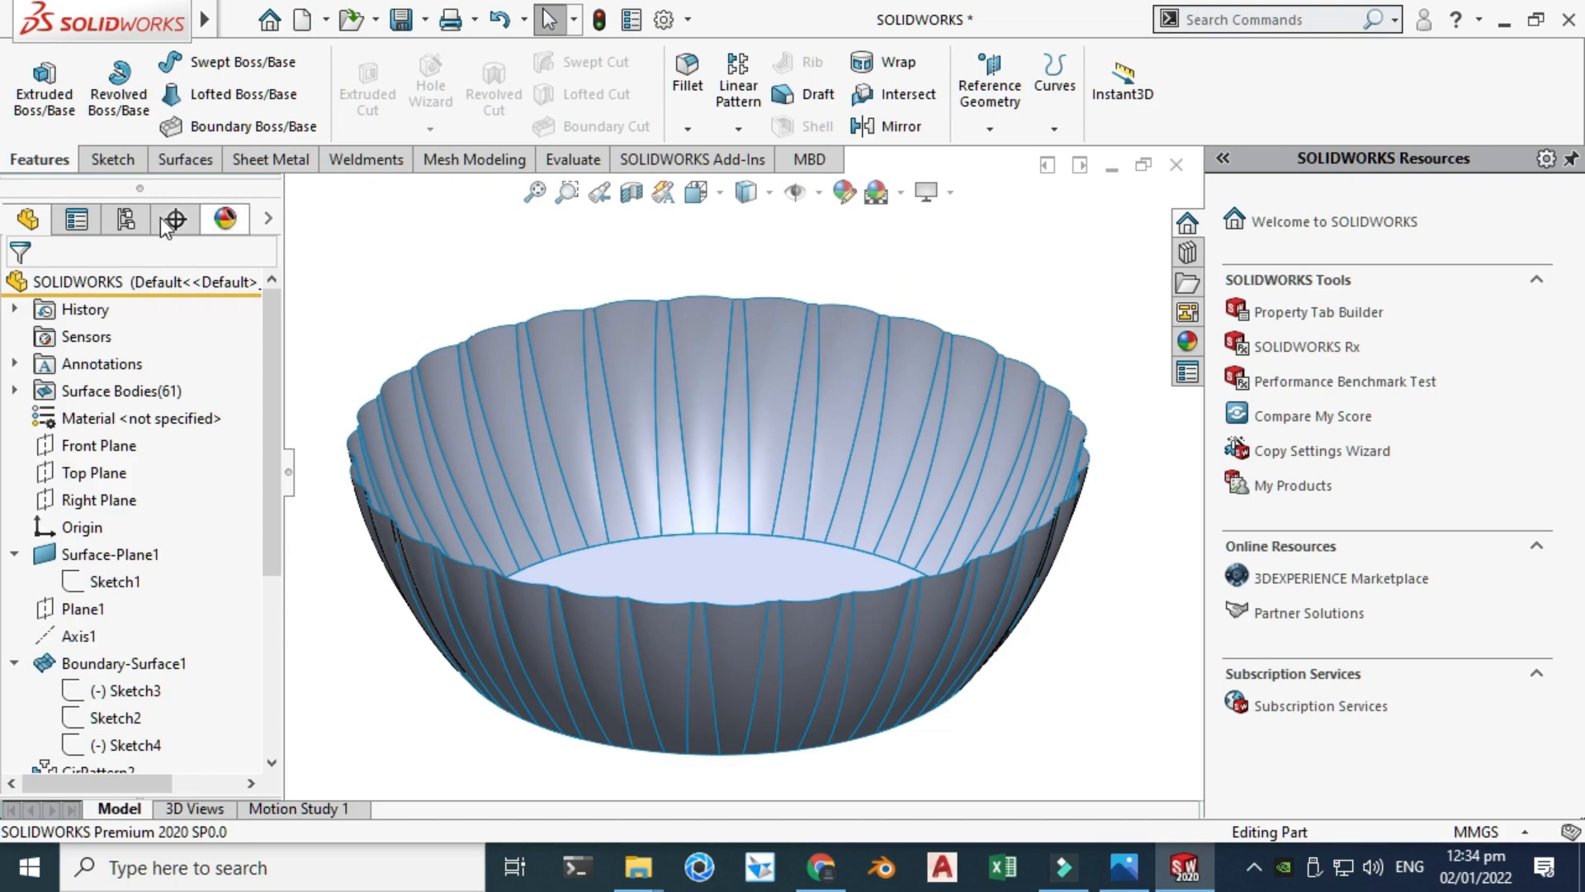
Roll the feature history forward past Surface-Knit1 and unsuppress the knit feature.
{"action": "left_click", "coordinate": [177, 160]}
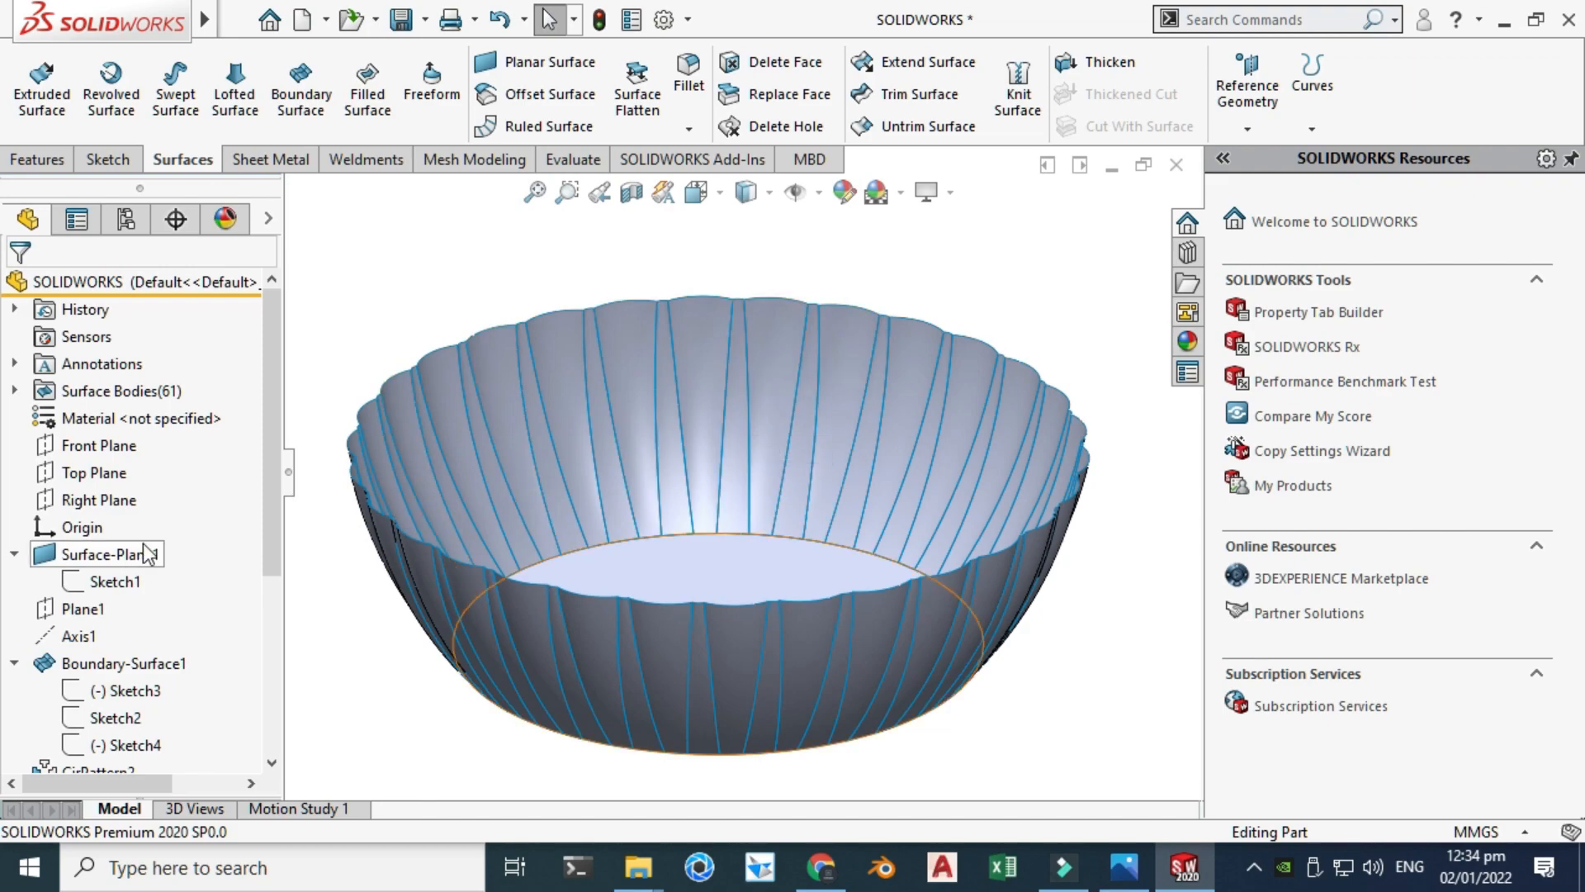
{"action": "scroll", "coordinate": [136, 590], "scroll_direction": "down", "scroll_amount": 2}
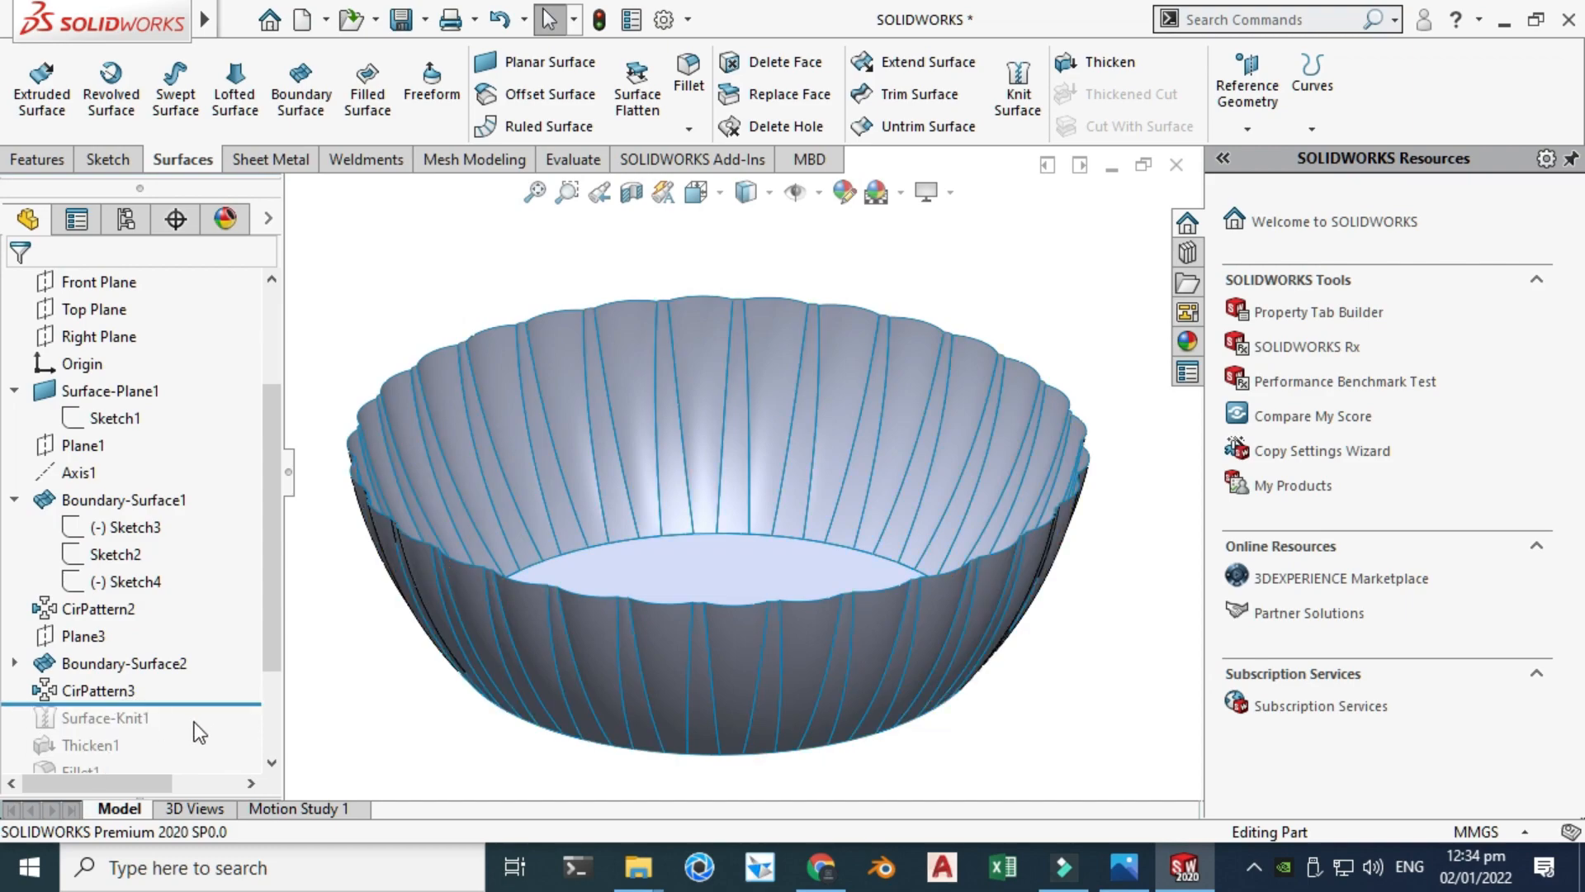
{"action": "left_click_drag", "start_coordinate": [221, 703], "coordinate": [227, 731]}
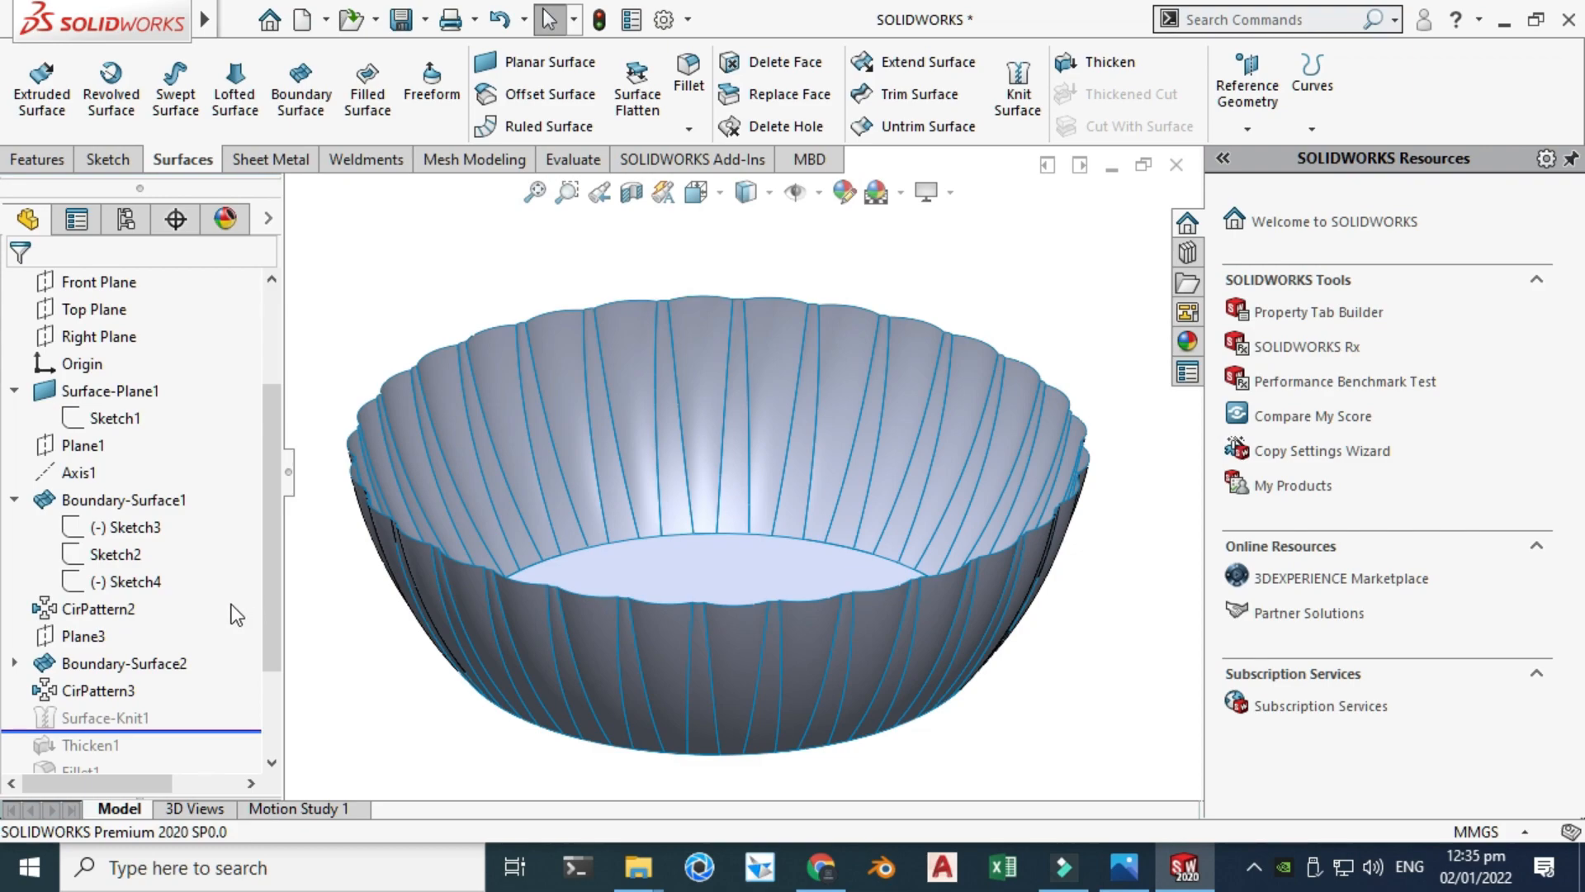
{"action": "scroll", "coordinate": [185, 559], "scroll_direction": "down", "scroll_amount": 1}
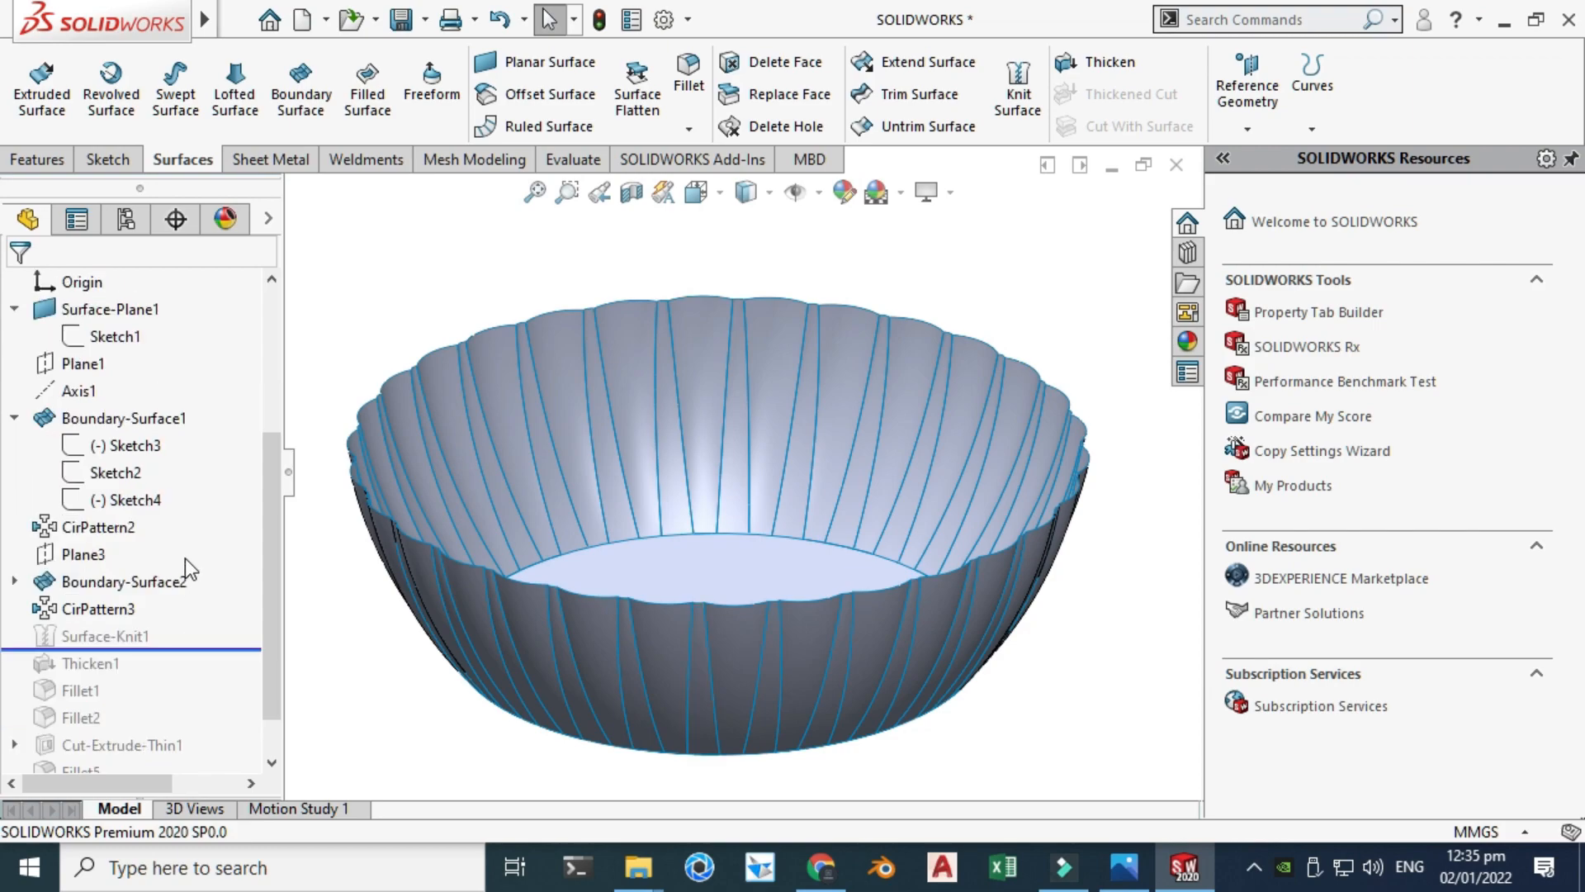
{"action": "left_click", "coordinate": [137, 637]}
{"action": "left_click", "coordinate": [199, 547]}
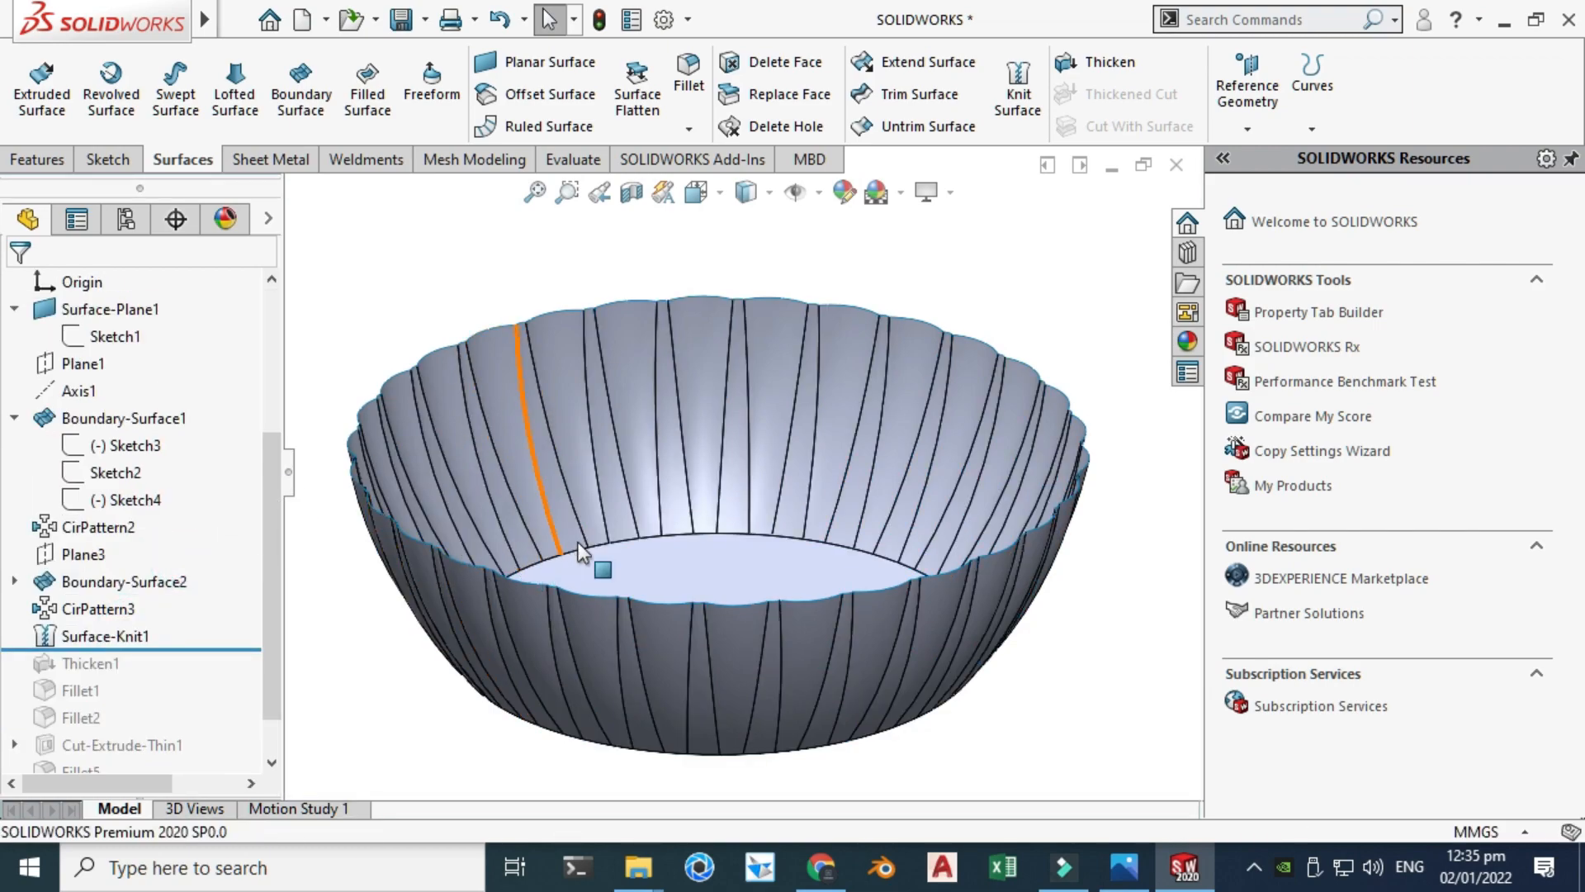
Compare the surface body count with Surface-Knit1 active and with the feature history rolled back to just before it.
{"action": "scroll", "coordinate": [189, 495], "scroll_direction": "up", "scroll_amount": 3}
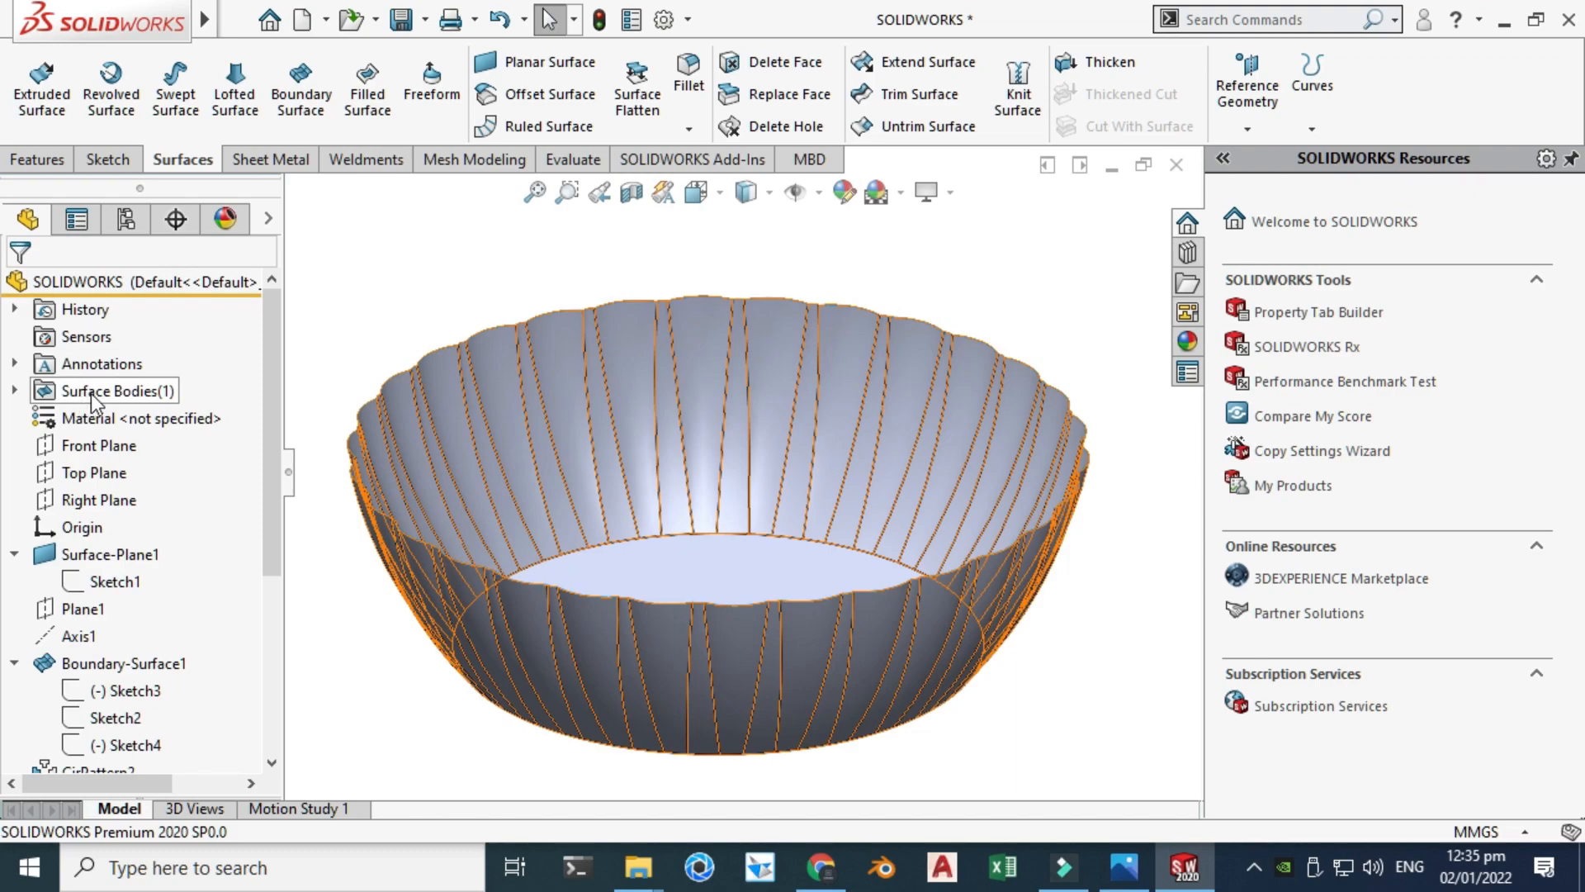
{"action": "scroll", "coordinate": [145, 402], "scroll_direction": "down", "scroll_amount": 2}
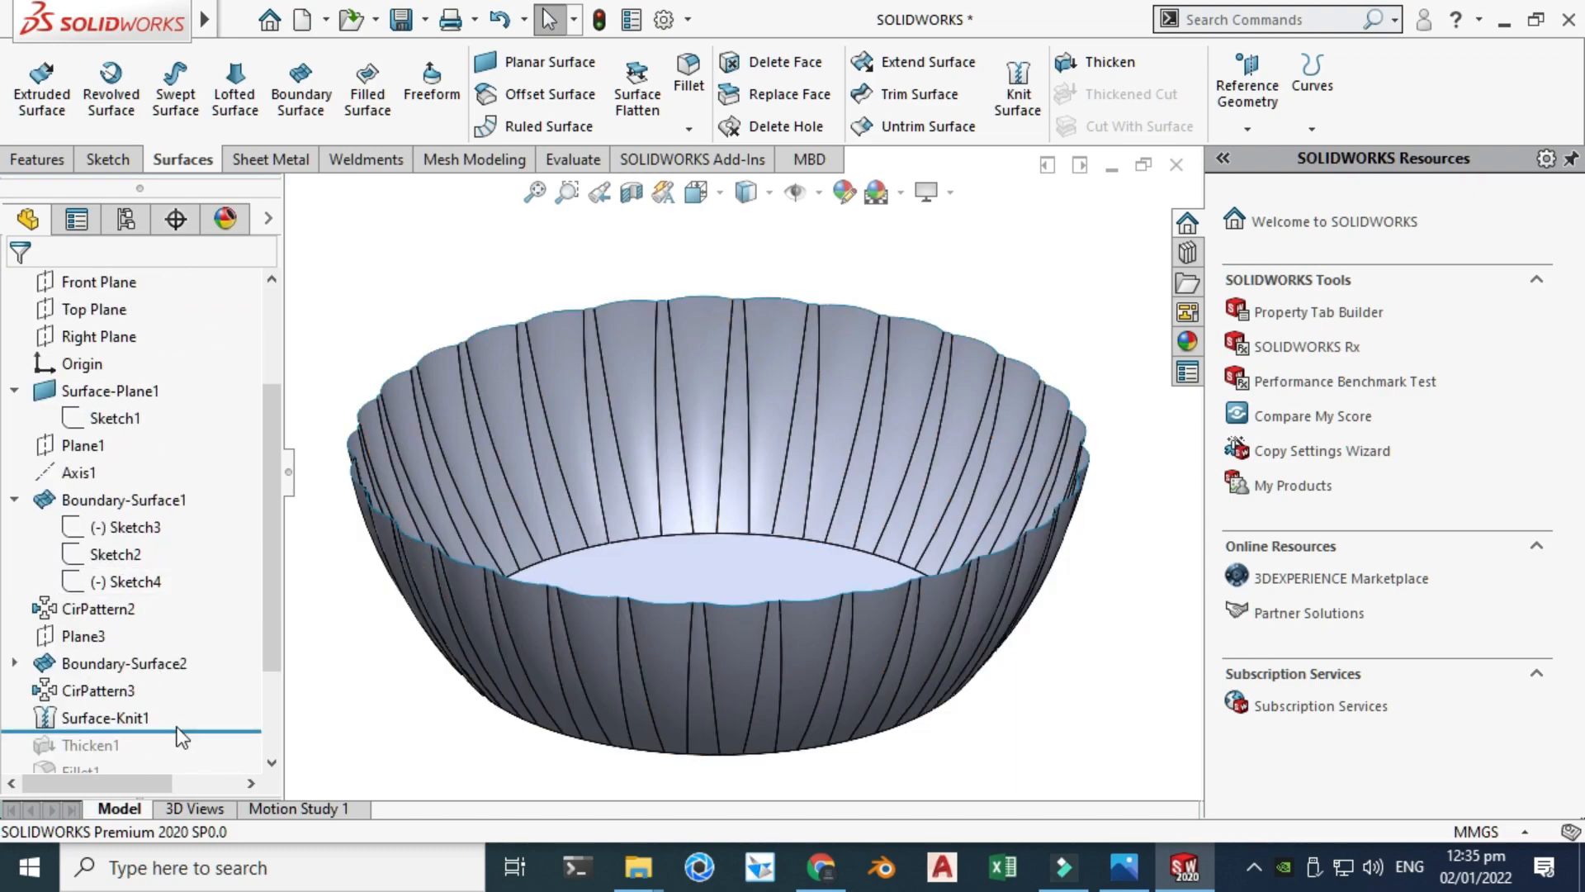
{"action": "left_click_drag", "start_coordinate": [192, 725], "coordinate": [193, 703]}
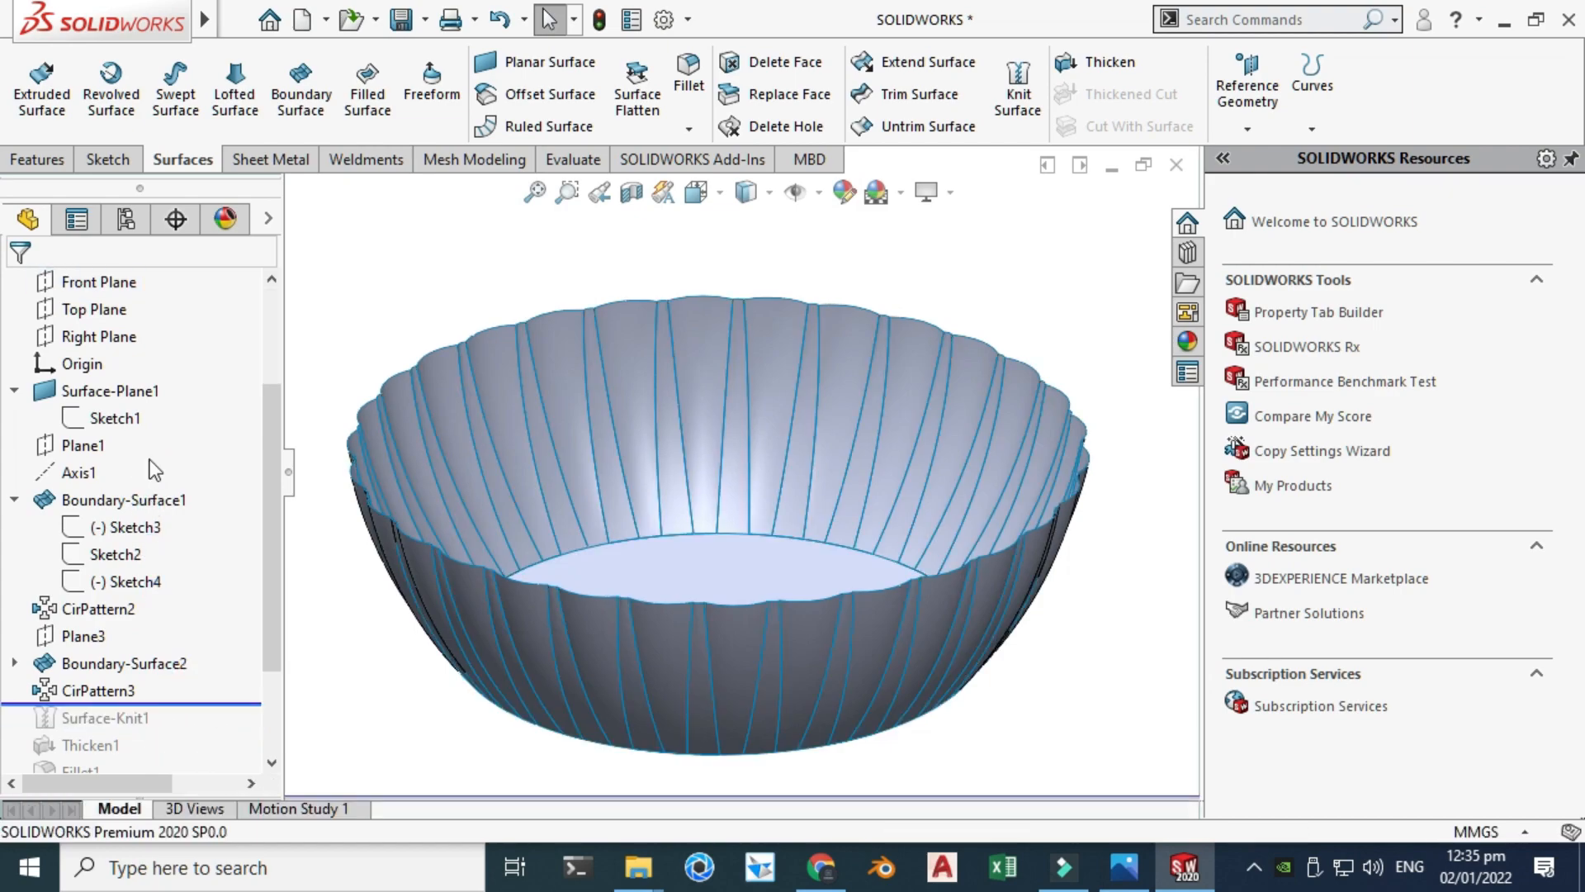
{"action": "scroll", "coordinate": [150, 459], "scroll_direction": "up", "scroll_amount": 3}
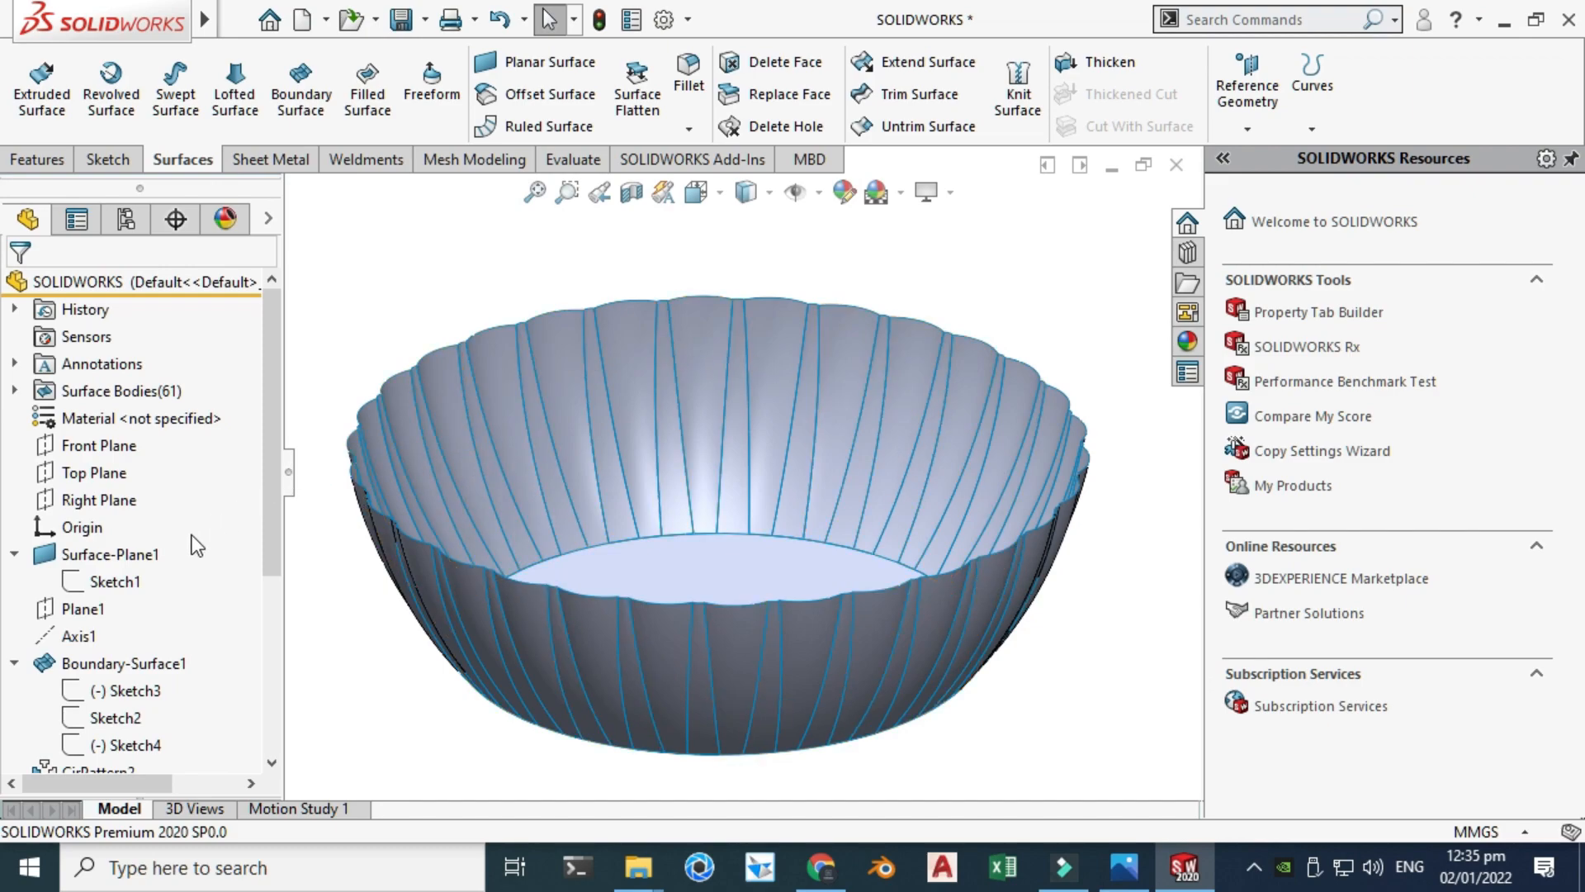
Roll the feature history forward past Surface-Knit1 and check the surface body count.
{"action": "scroll", "coordinate": [124, 470], "scroll_direction": "down", "scroll_amount": 4}
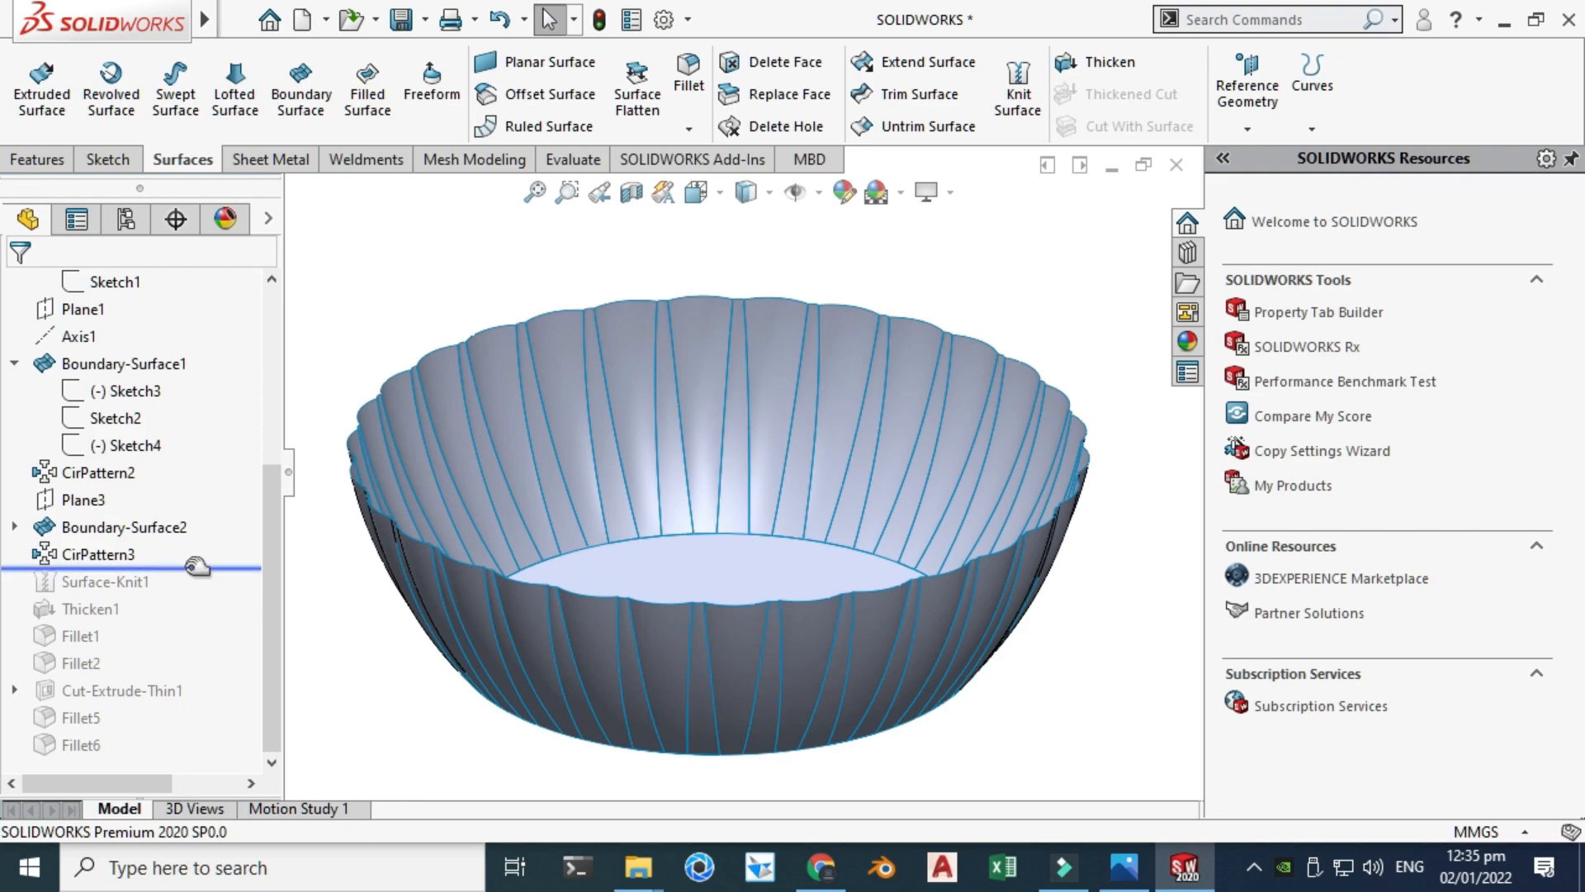
{"action": "left_click_drag", "start_coordinate": [196, 566], "coordinate": [195, 594]}
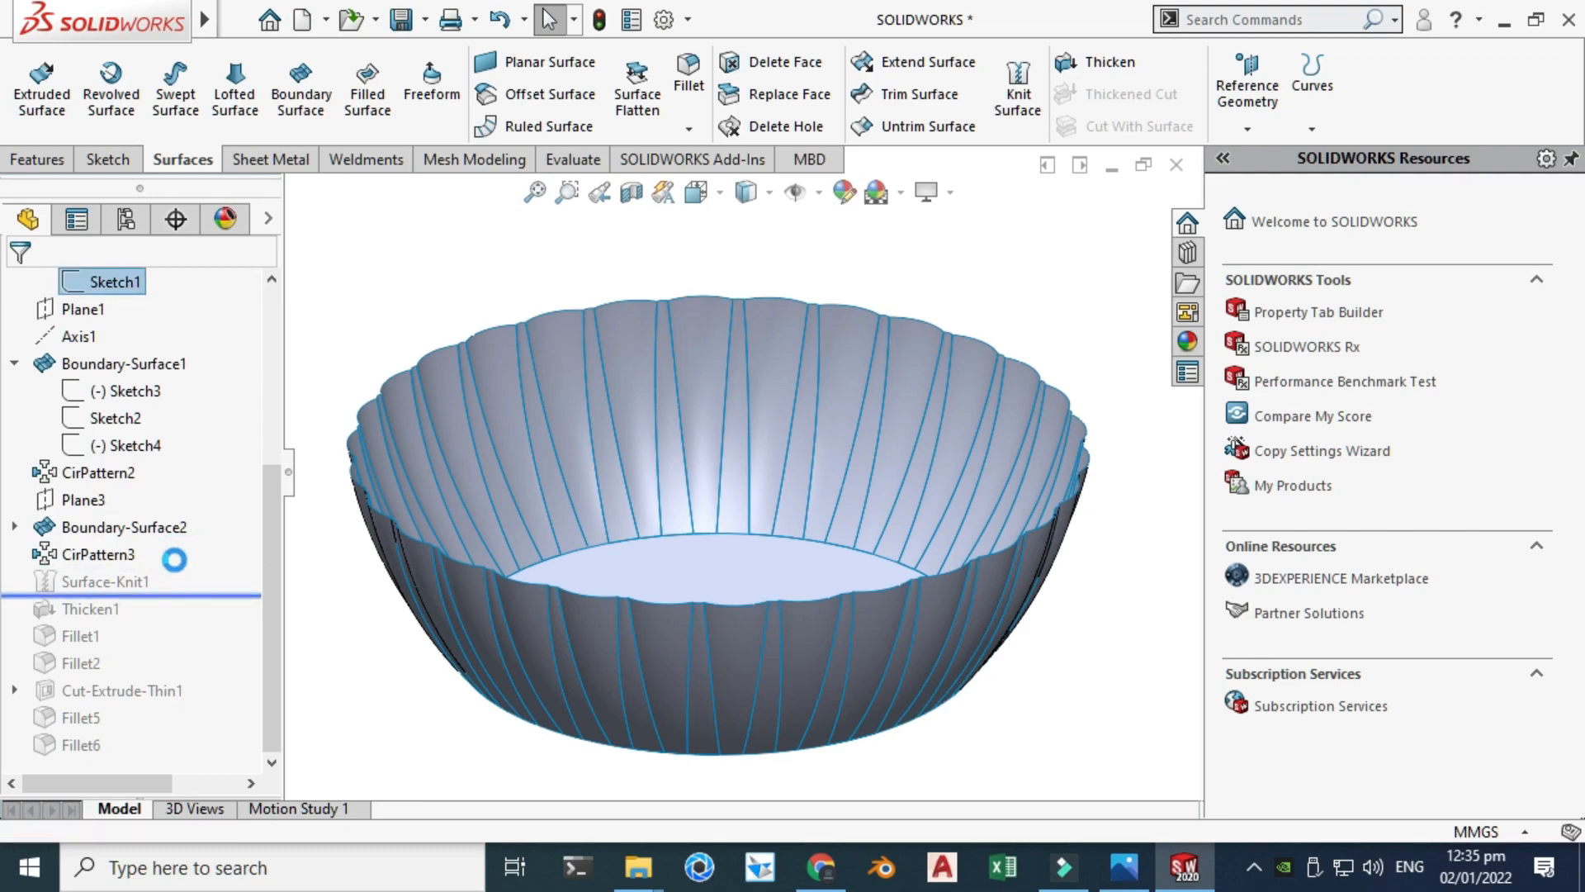
{"action": "scroll", "coordinate": [172, 505], "scroll_direction": "up", "scroll_amount": 3}
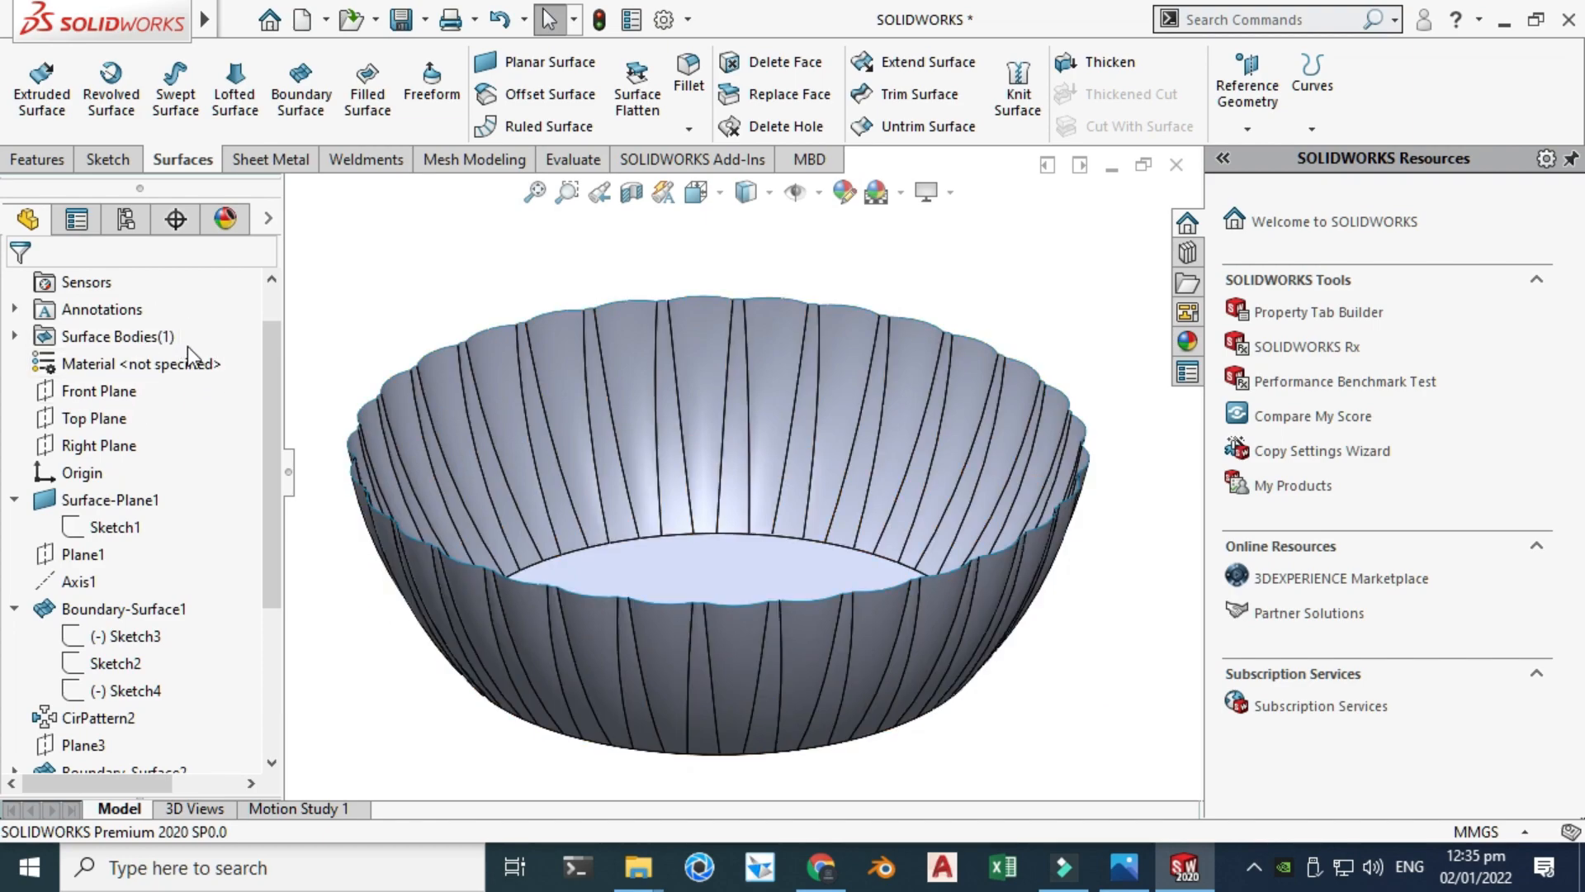
{"action": "scroll", "coordinate": [149, 495], "scroll_direction": "down", "scroll_amount": 3}
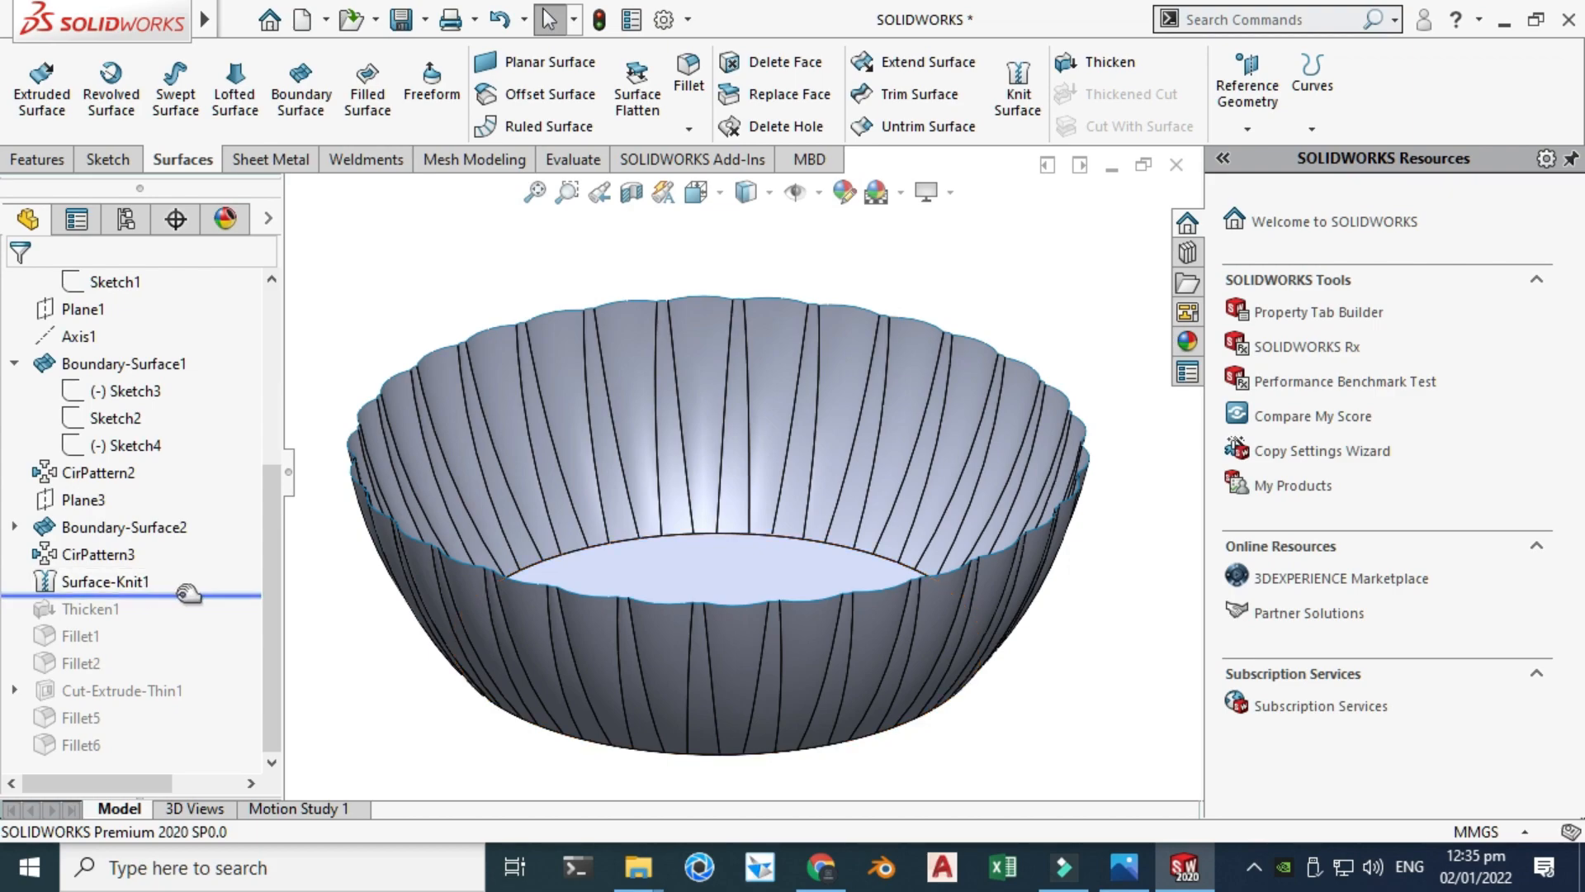
Examine the rim and wall of the knitted surface bowl up close and from the side.
{"action": "scroll", "coordinate": [413, 437], "scroll_direction": "down", "scroll_amount": 5}
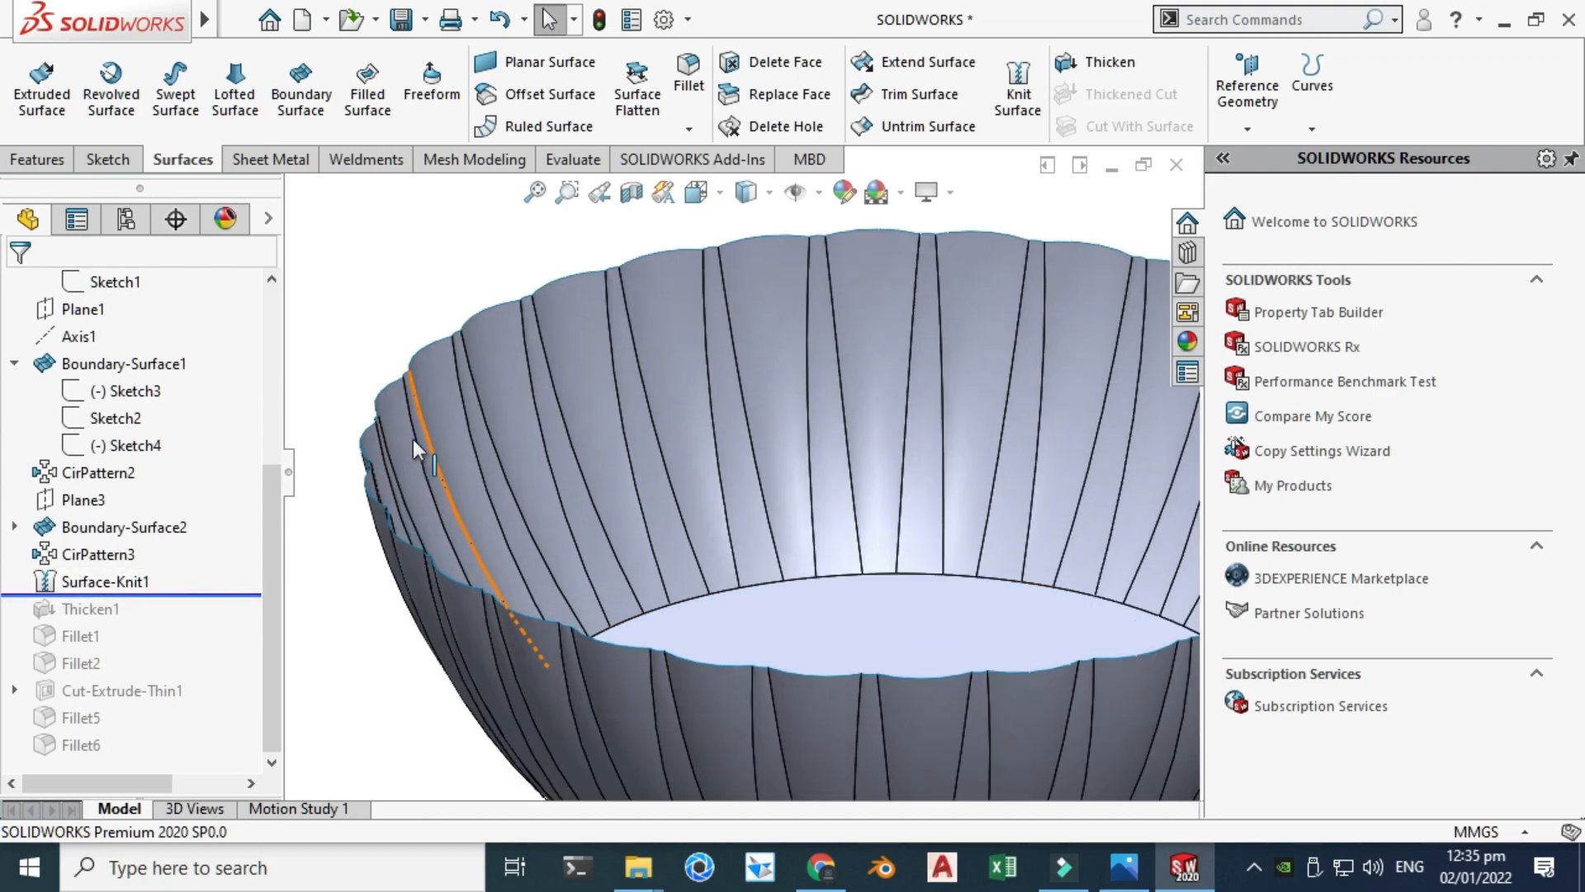
{"action": "scroll", "coordinate": [438, 425], "scroll_direction": "down", "scroll_amount": 5}
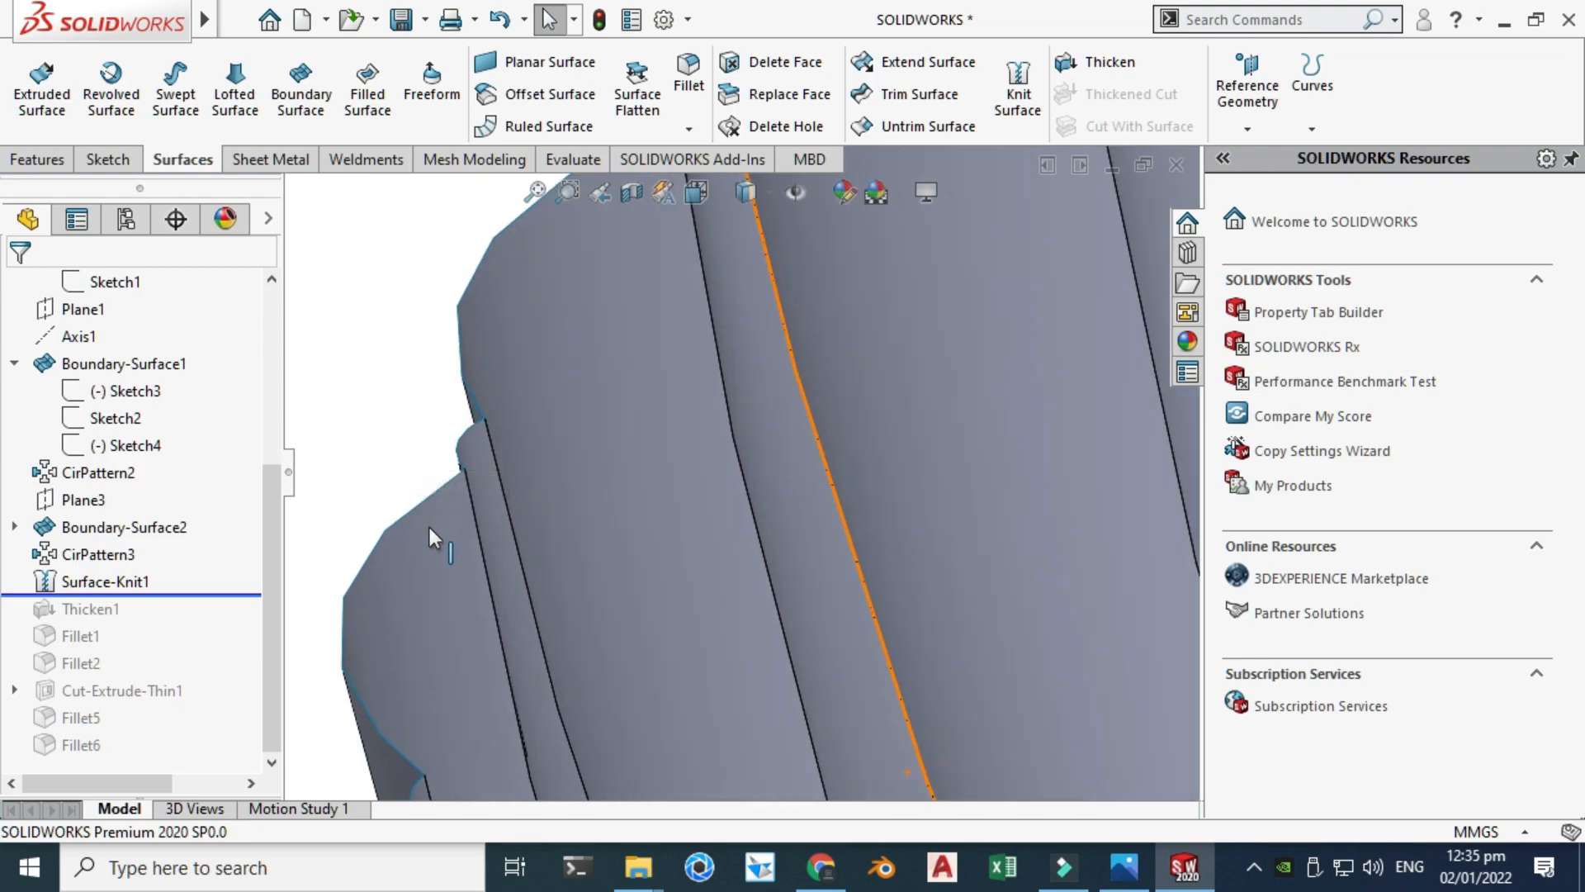
{"action": "right_click", "coordinate": [529, 330]}
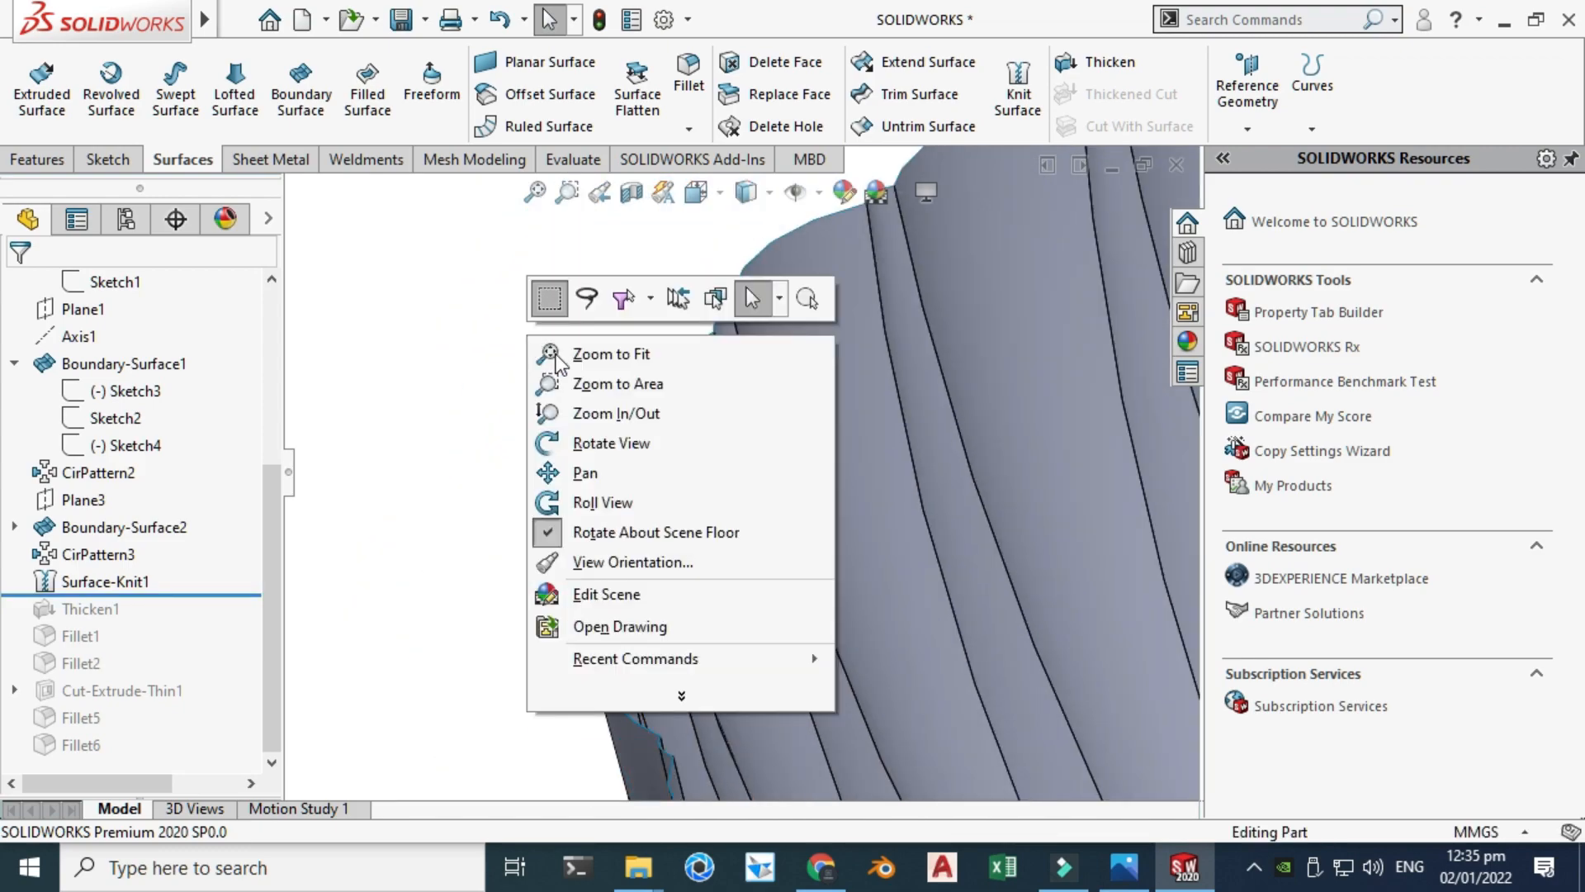
{"action": "left_click", "coordinate": [635, 440]}
{"action": "left_click_drag", "start_coordinate": [647, 450], "coordinate": [623, 383]}
{"action": "scroll", "coordinate": [605, 475], "scroll_direction": "up", "scroll_amount": 7}
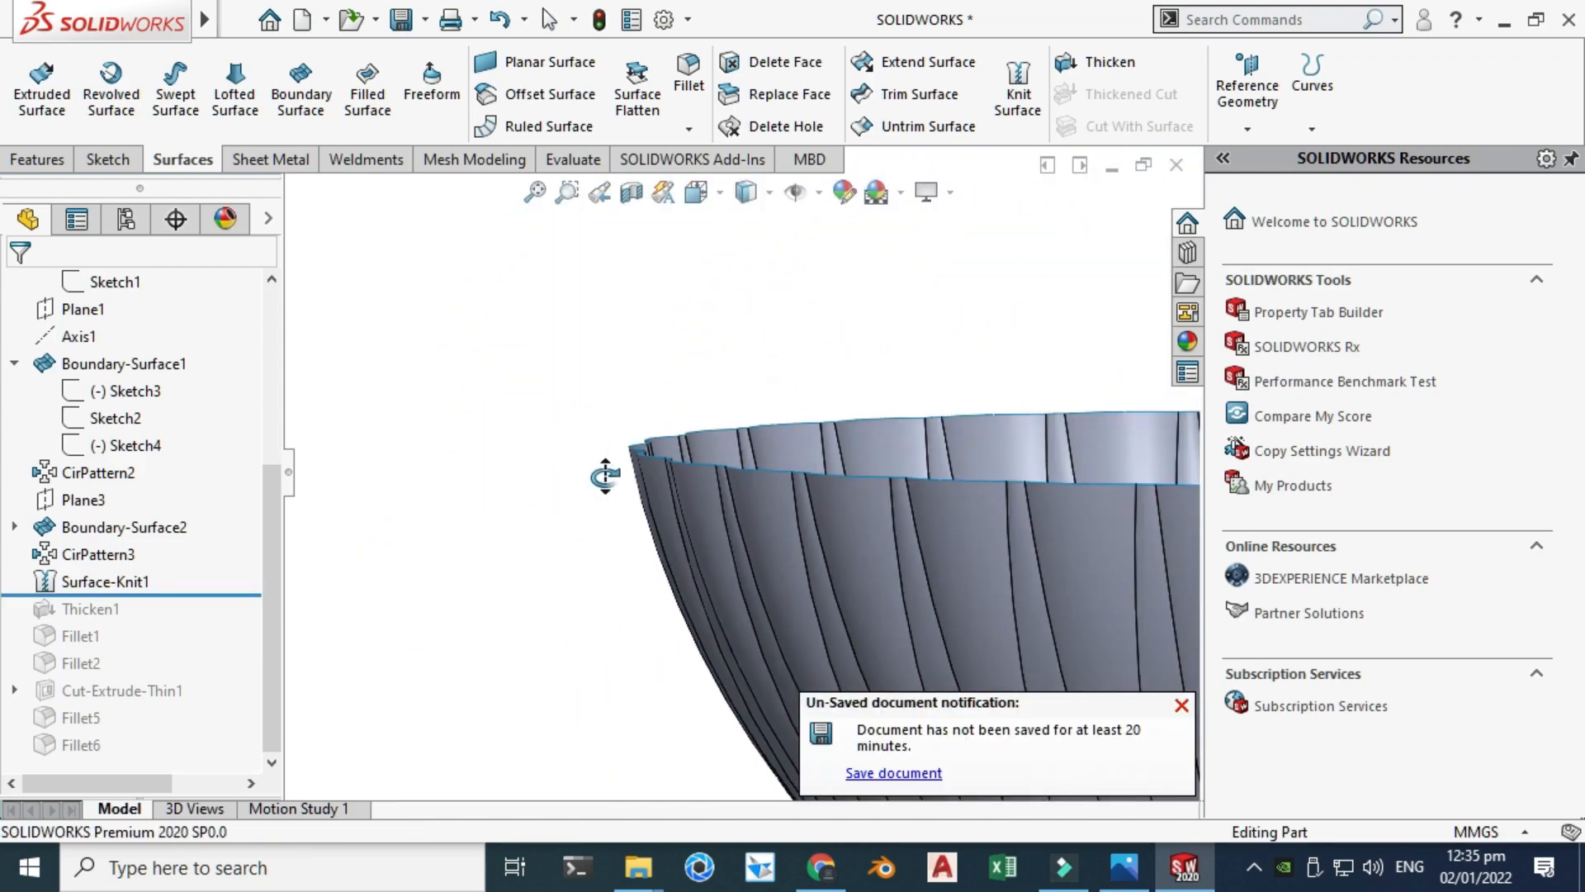
{"action": "left_click_drag", "start_coordinate": [784, 445], "coordinate": [944, 438]}
{"action": "left_click", "coordinate": [1181, 704]}
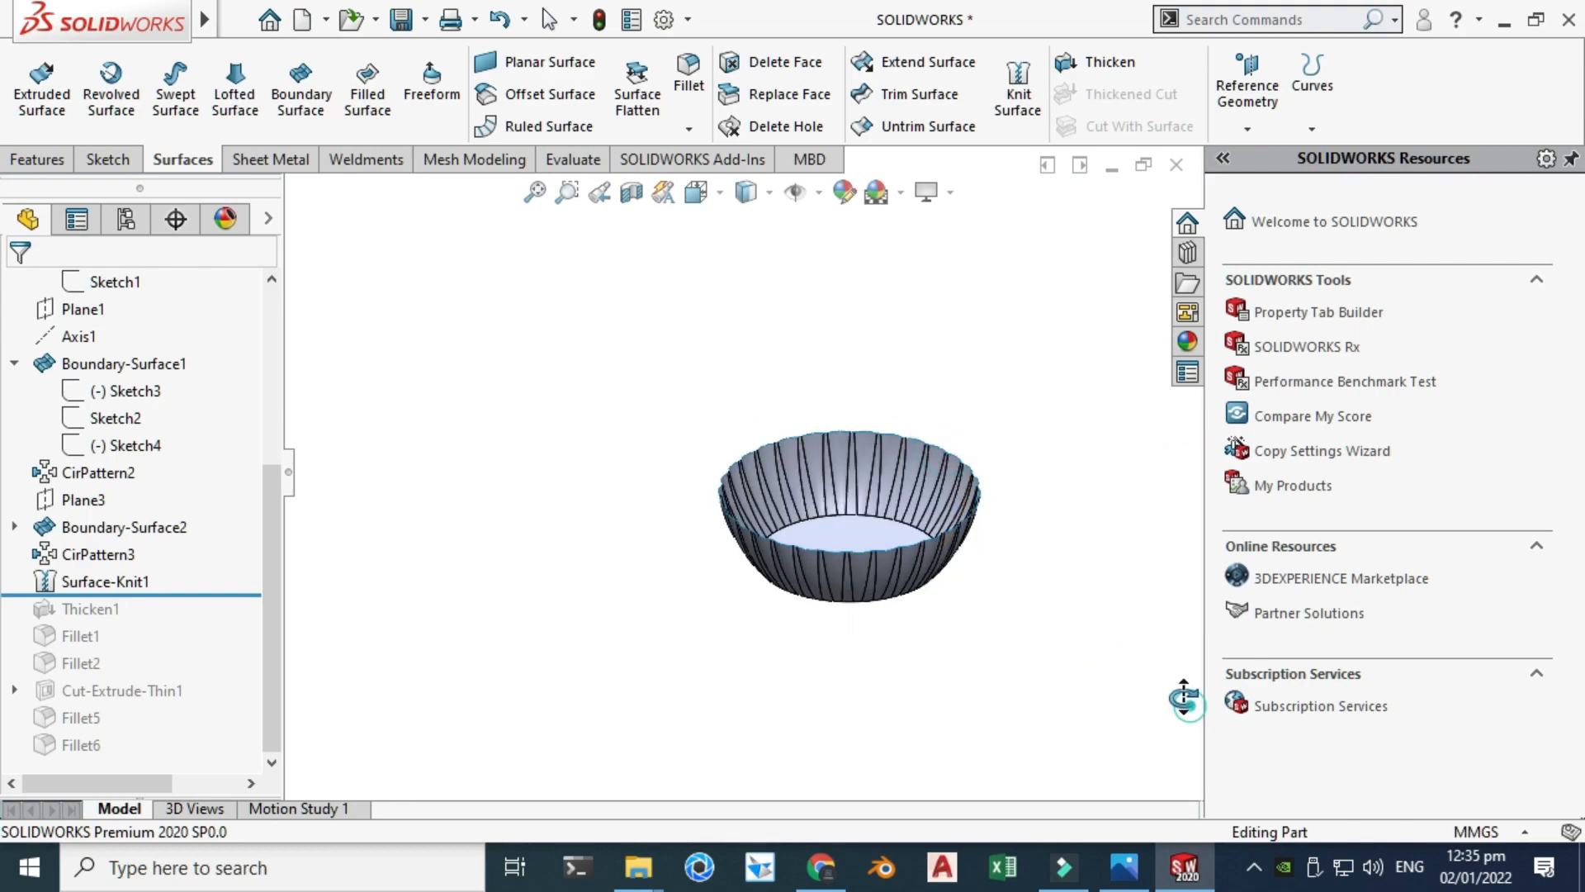
{"action": "scroll", "coordinate": [1049, 562], "scroll_direction": "down", "scroll_amount": 3}
{"action": "scroll", "coordinate": [677, 454], "scroll_direction": "down", "scroll_amount": 2}
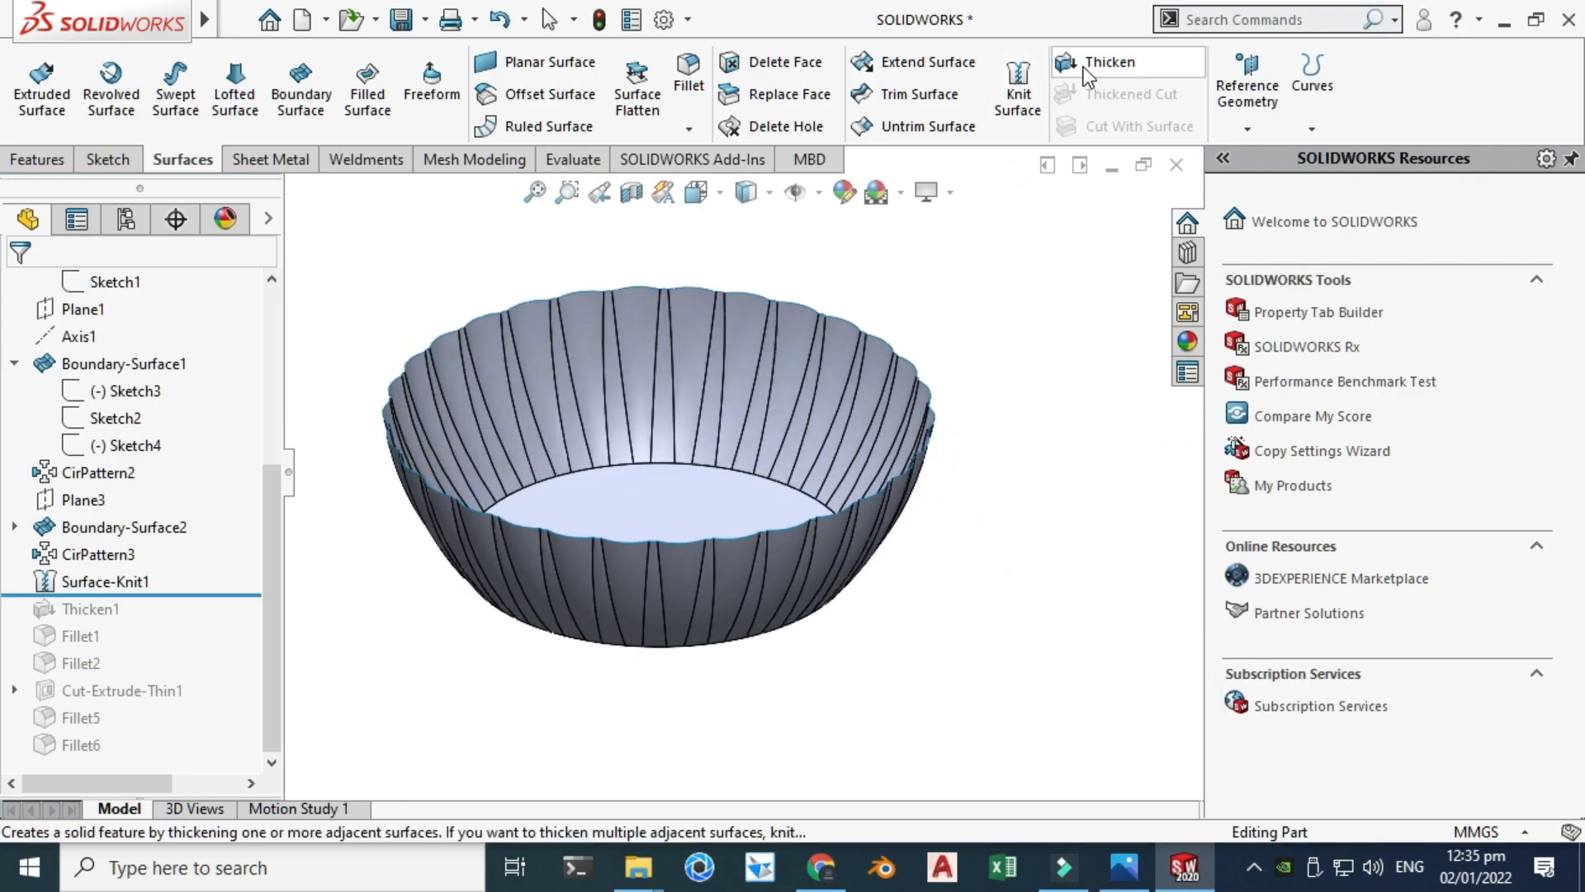
Try a 1 mm Thicken on Surface-Knit1, previewing the thickness on both sides and on side 1, and cancel the command.
{"action": "left_click", "coordinate": [1111, 65]}
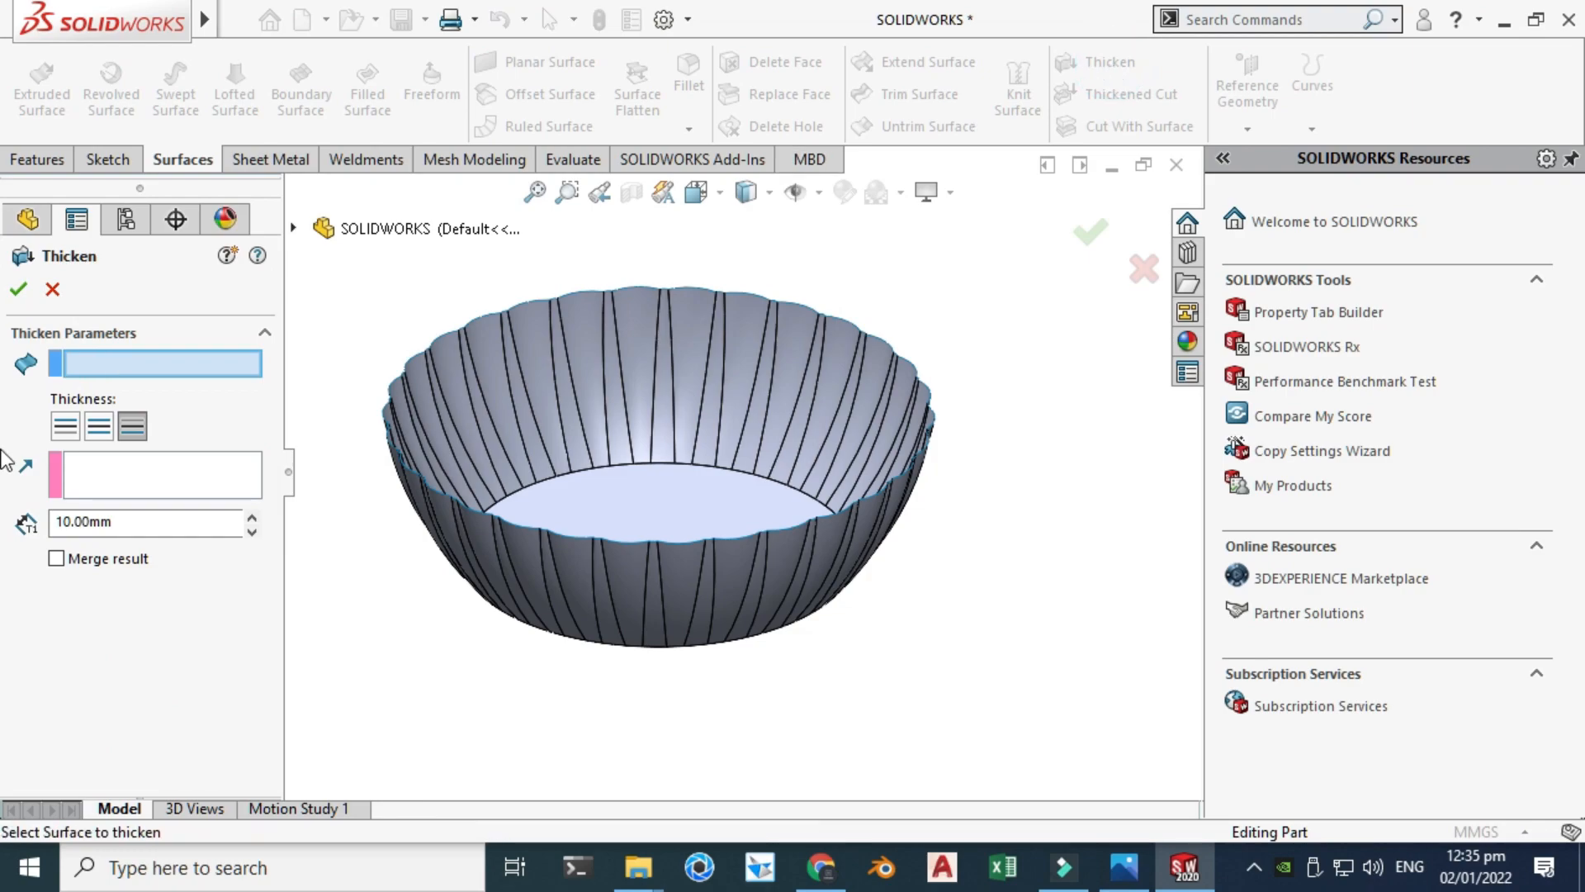
{"action": "left_click", "coordinate": [441, 383]}
{"action": "scroll", "coordinate": [421, 429], "scroll_direction": "down", "scroll_amount": 4}
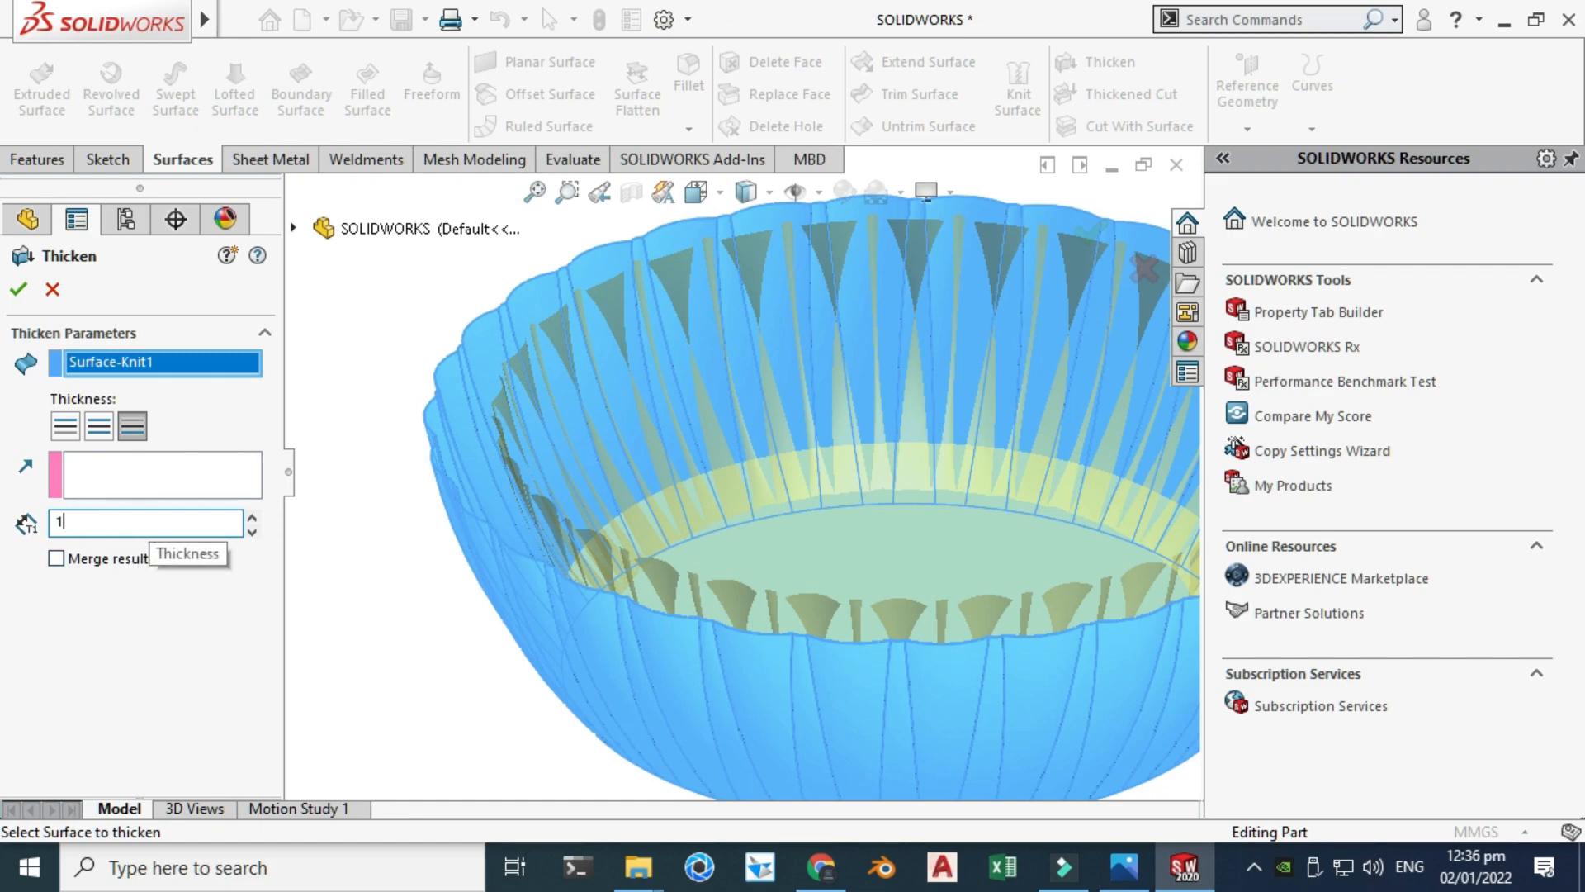
{"action": "key", "text": "Return"}
{"action": "scroll", "coordinate": [459, 424], "scroll_direction": "down", "scroll_amount": 5}
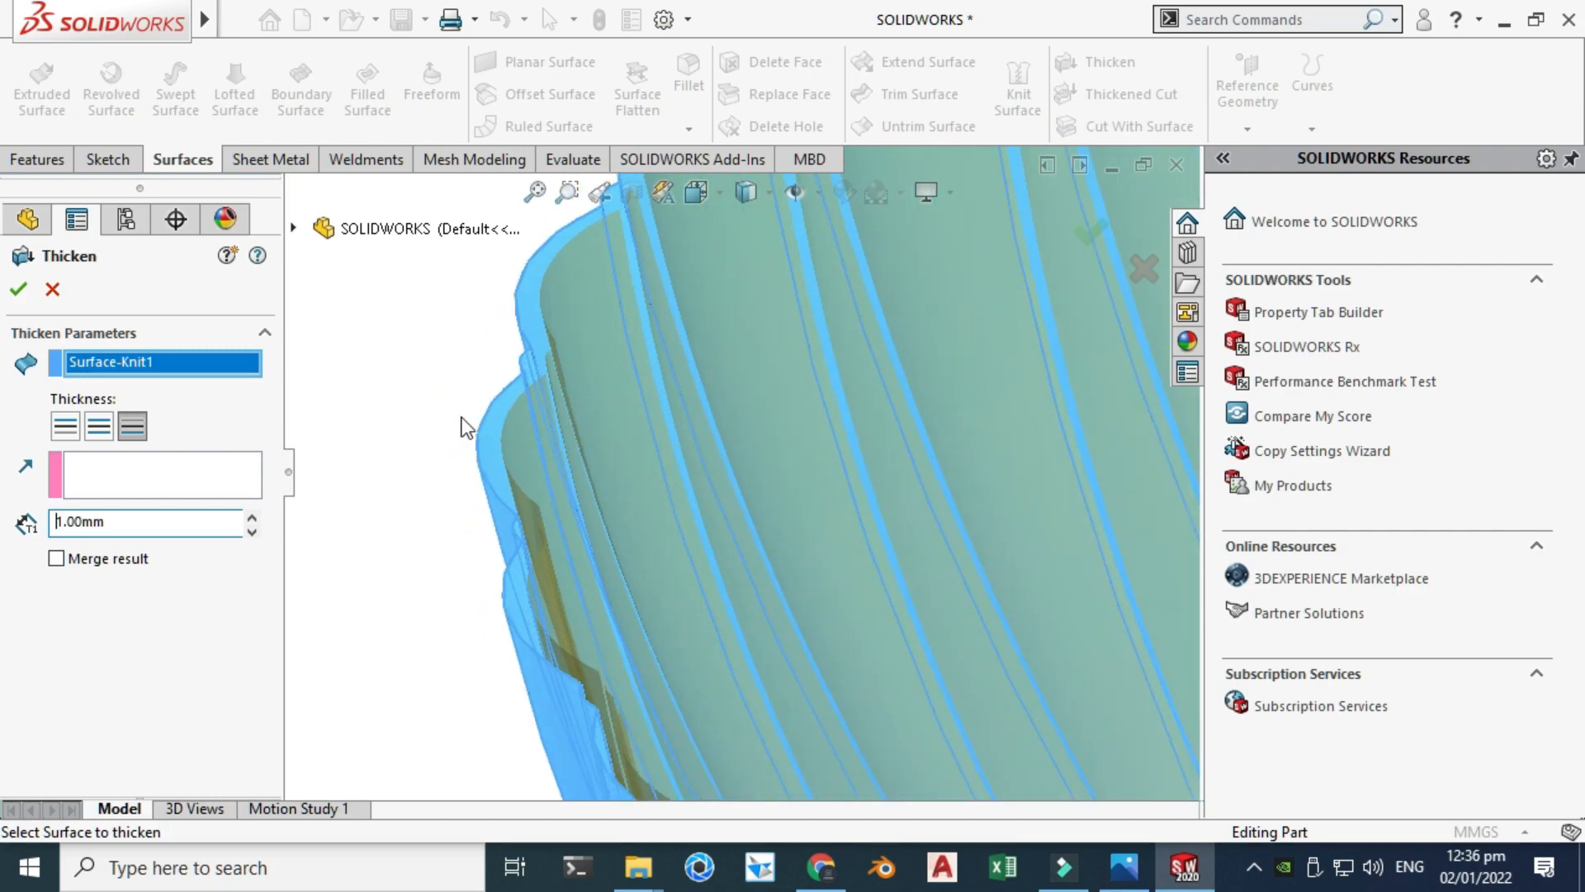
{"action": "left_click", "coordinate": [108, 427]}
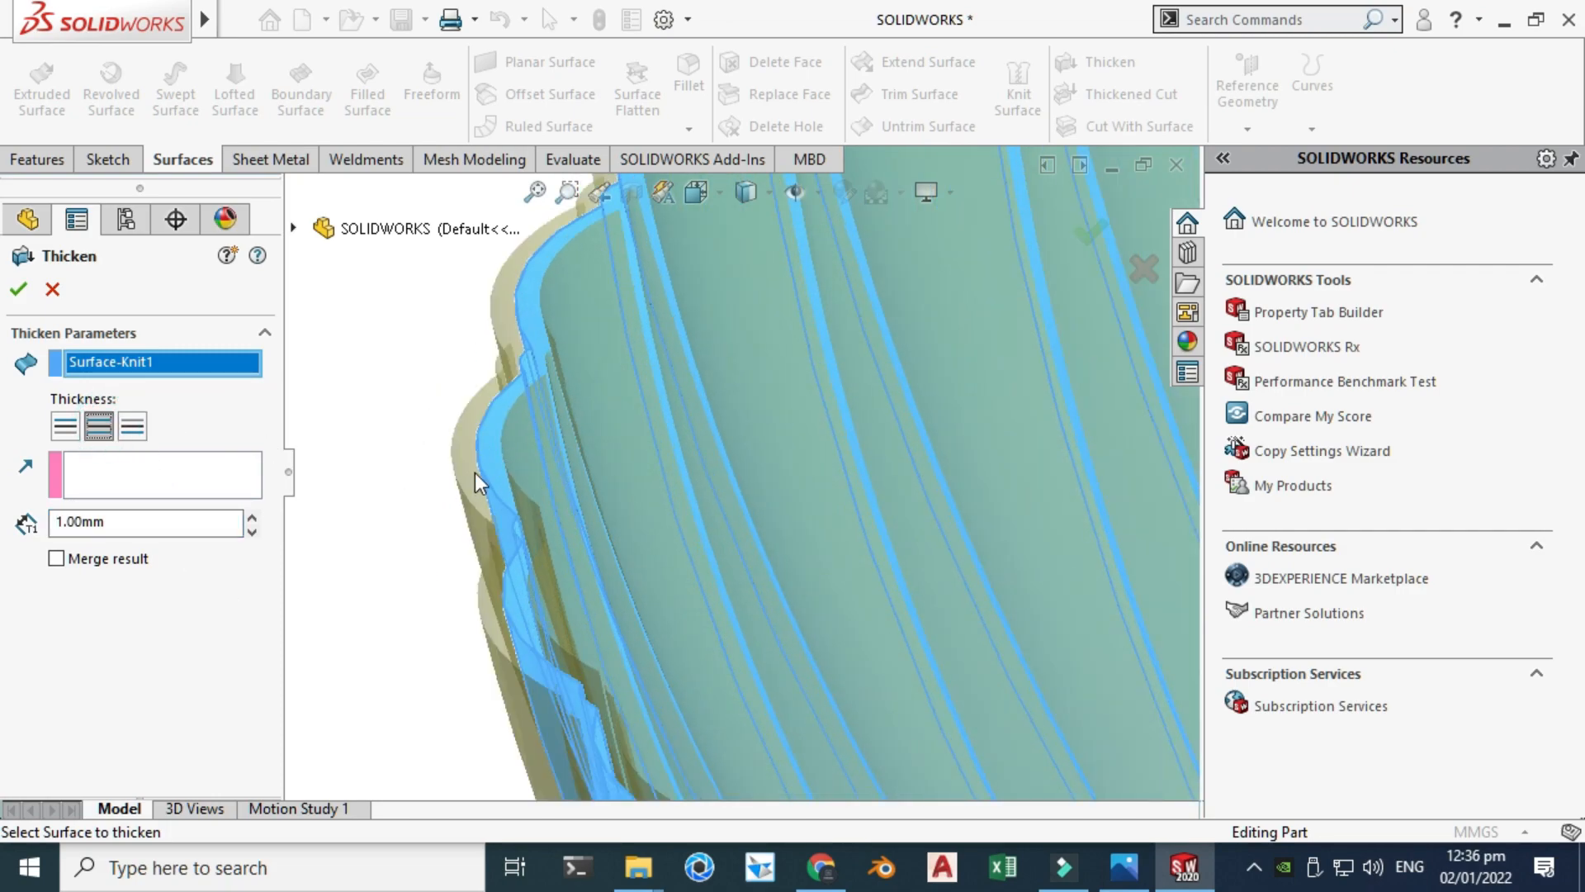
{"action": "left_click", "coordinate": [65, 427]}
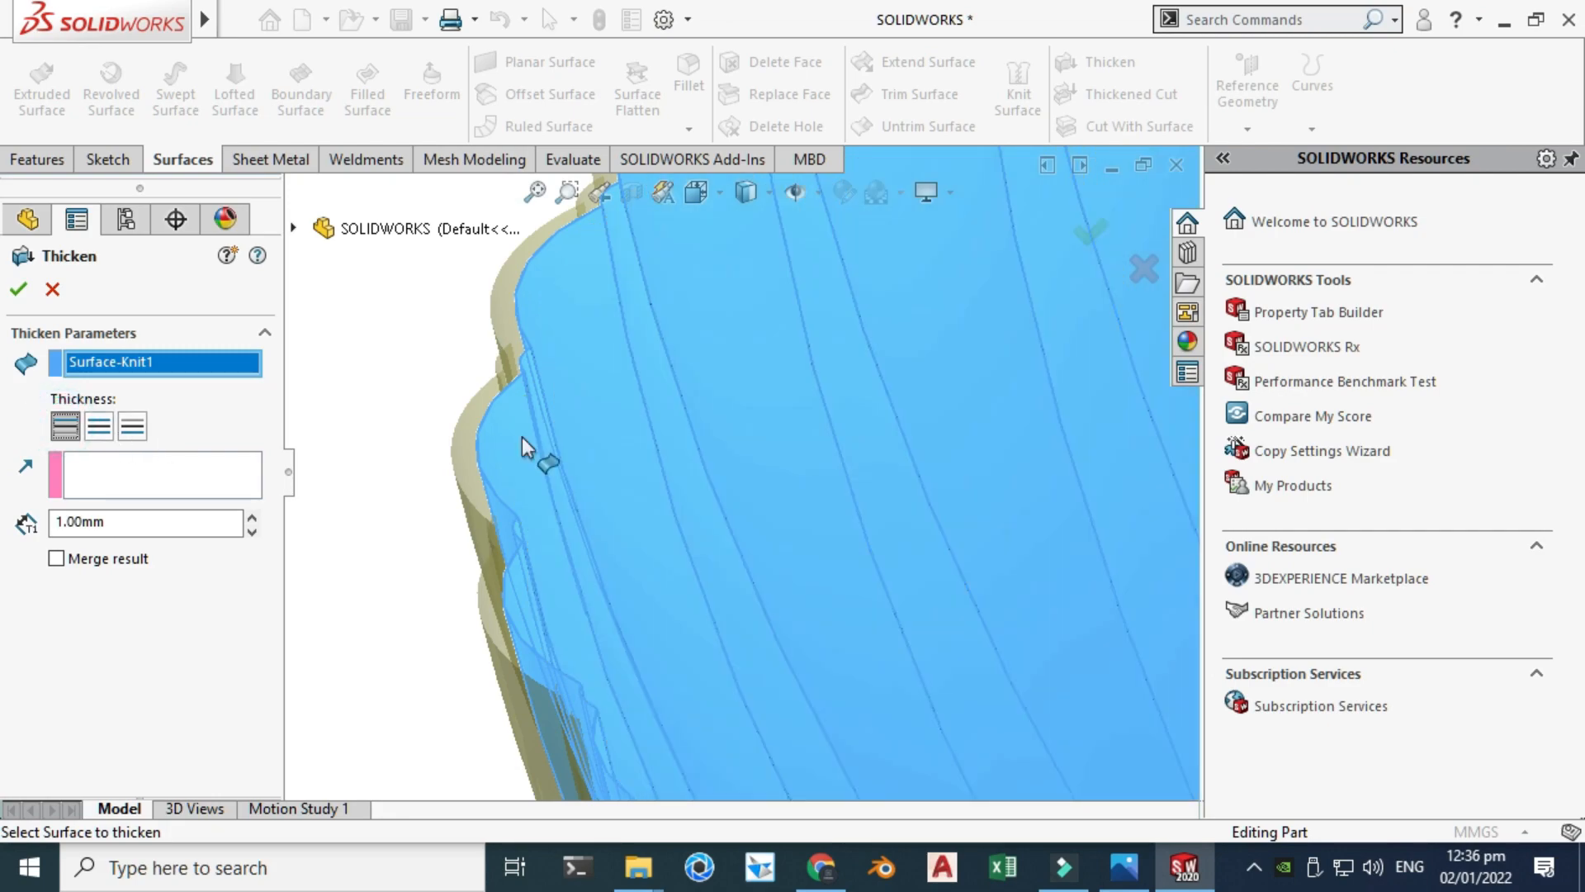
{"action": "left_click", "coordinate": [61, 289]}
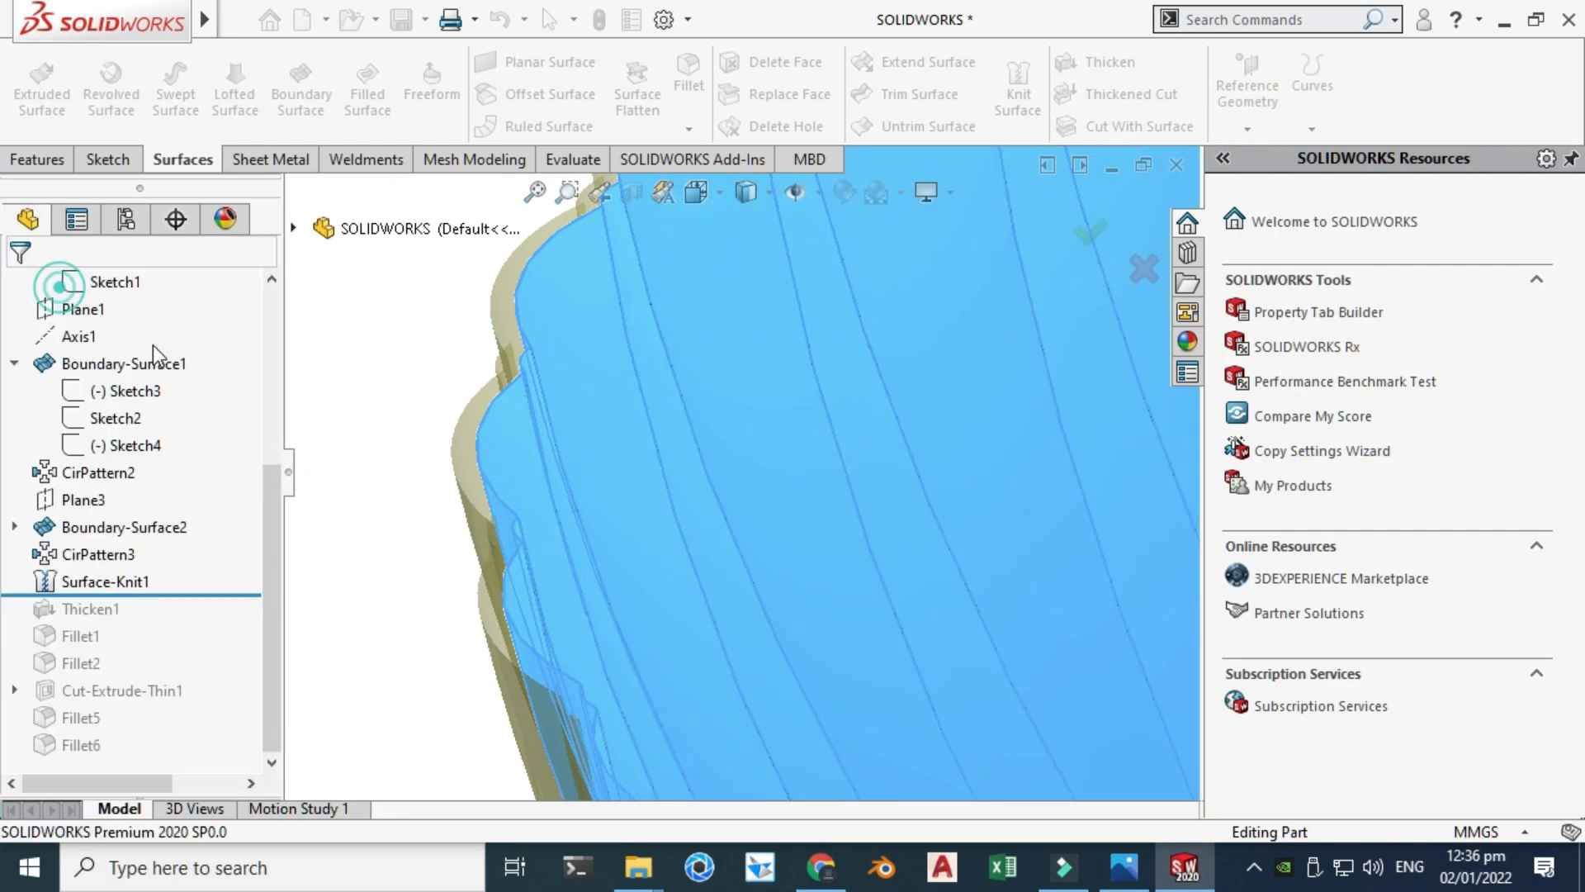
Roll the feature history forward past Thicken1 and unsuppress the thicken feature.
{"action": "scroll", "coordinate": [640, 467], "scroll_direction": "up", "scroll_amount": 5}
{"action": "left_click_drag", "start_coordinate": [222, 599], "coordinate": [212, 617]}
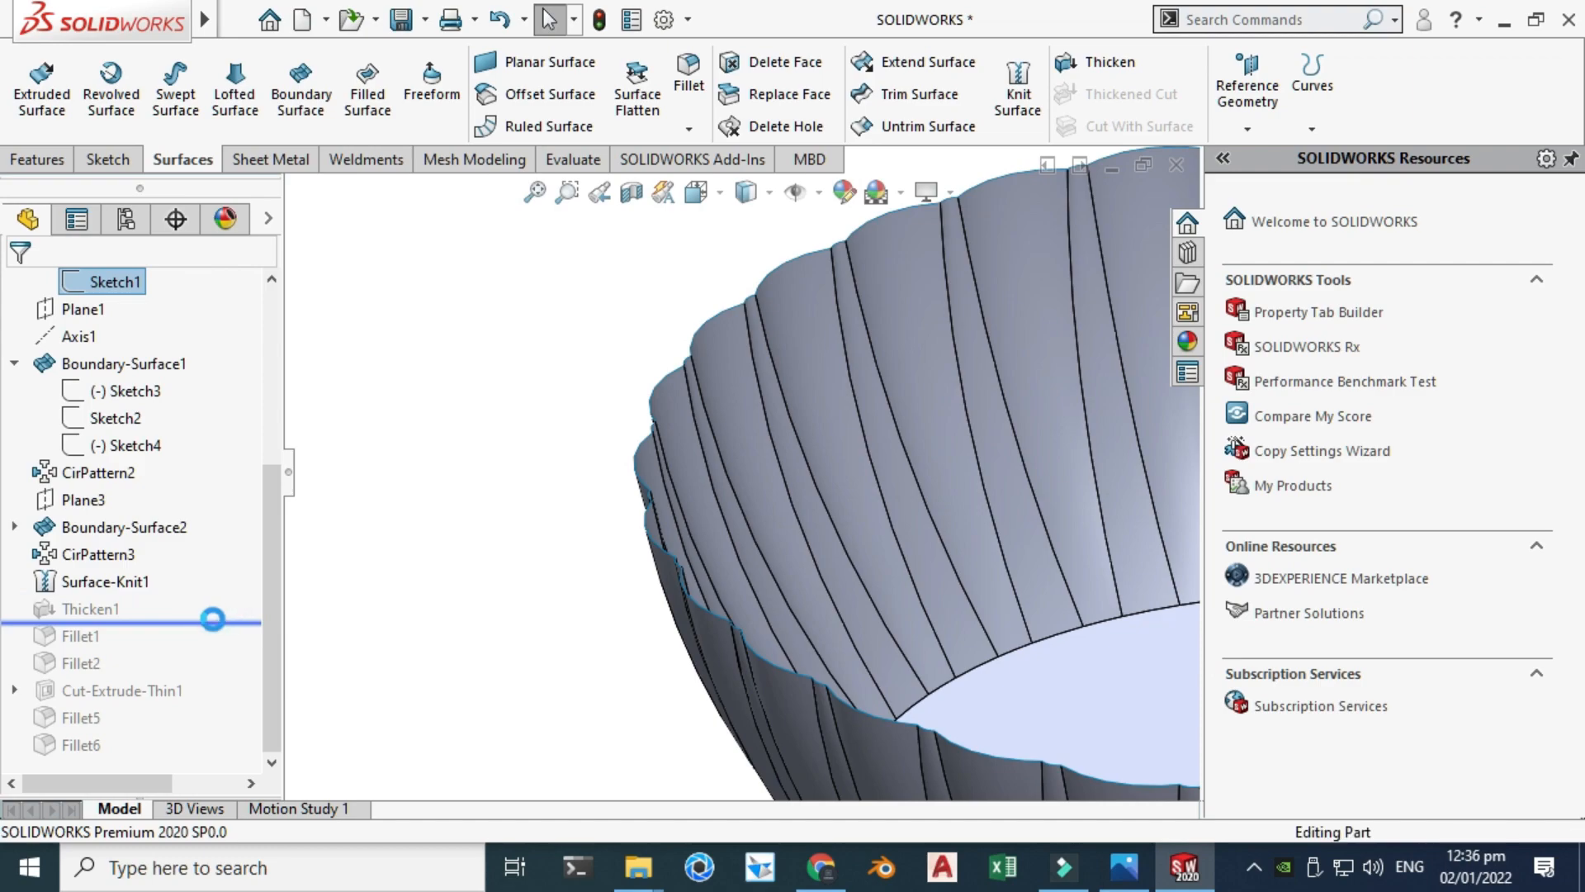
{"action": "left_click", "coordinate": [106, 609]}
{"action": "left_click", "coordinate": [168, 533]}
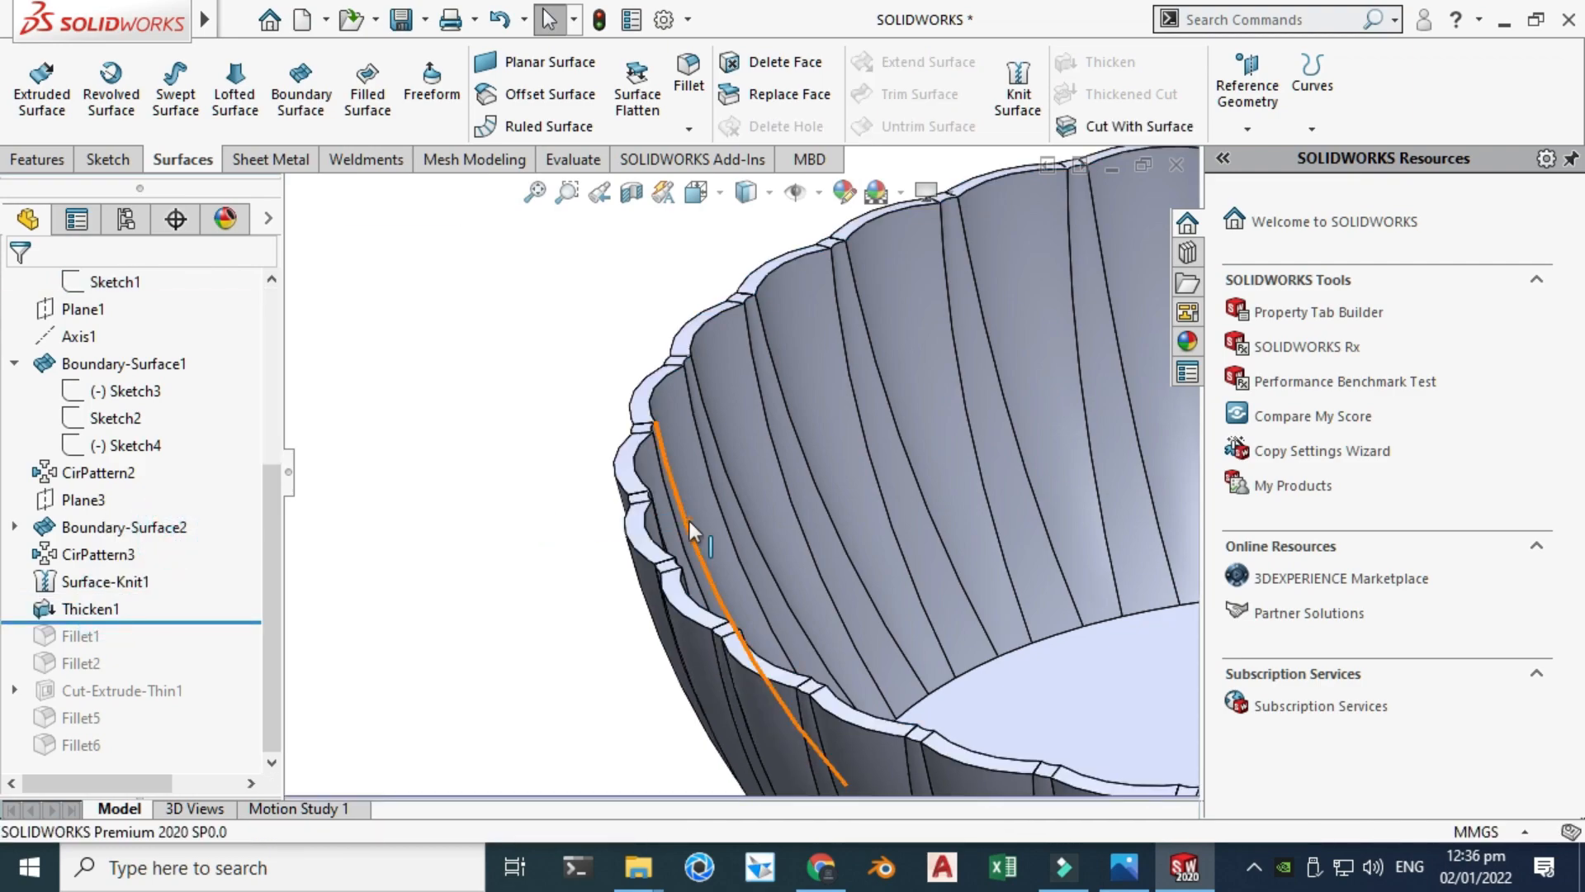
Review Thicken1's definition, close it without changes, and inspect the bowl's thickened rim.
{"action": "left_click", "coordinate": [80, 615]}
{"action": "left_click", "coordinate": [110, 542]}
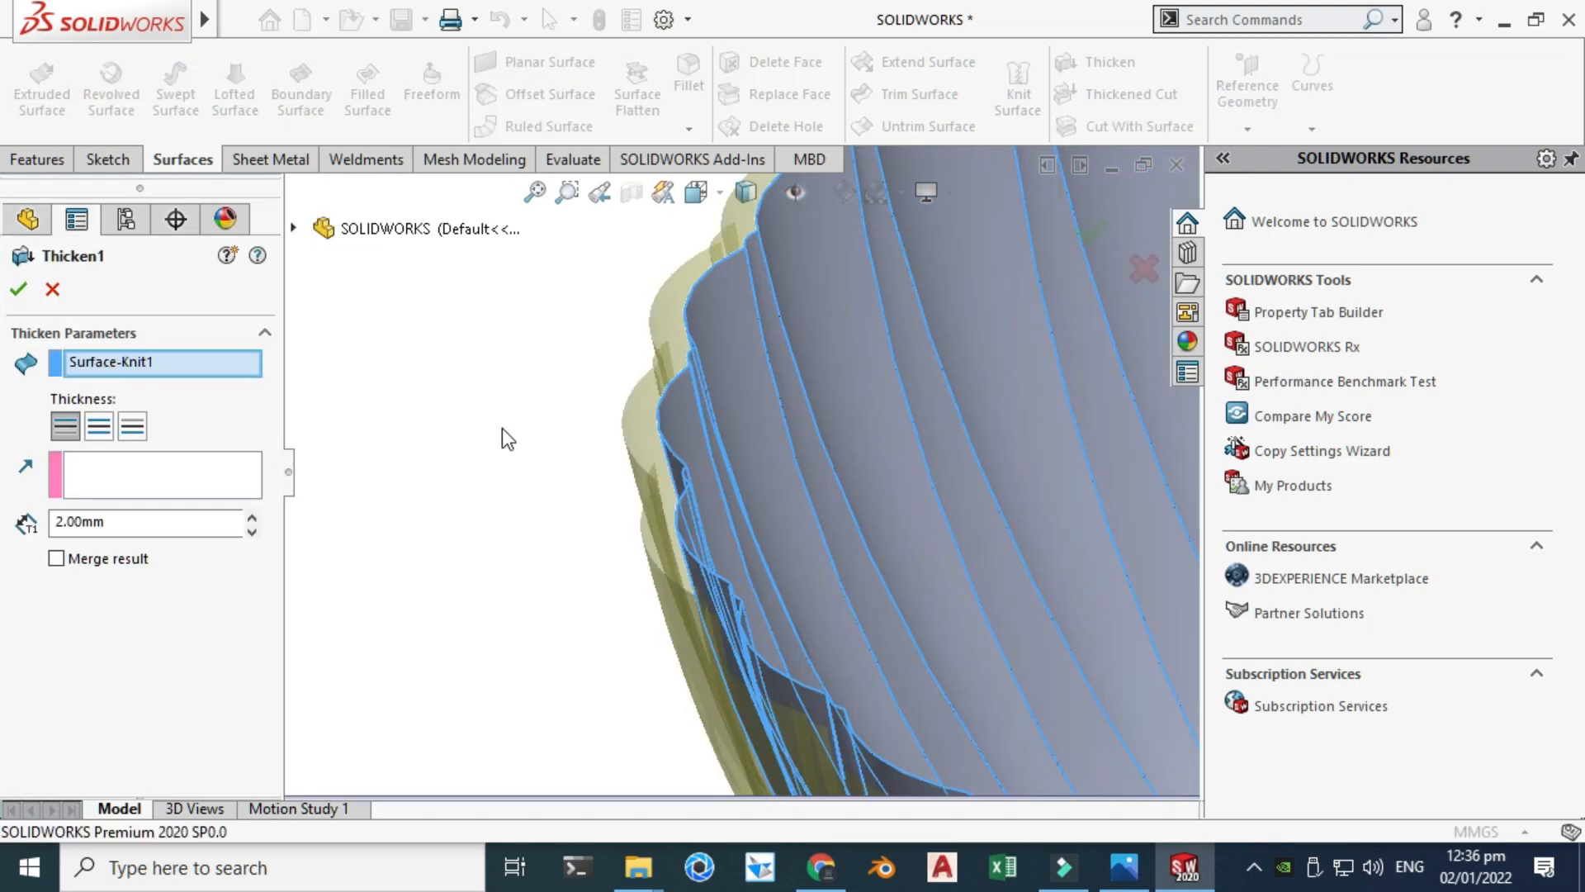
{"action": "scroll", "coordinate": [725, 442], "scroll_direction": "down", "scroll_amount": 3}
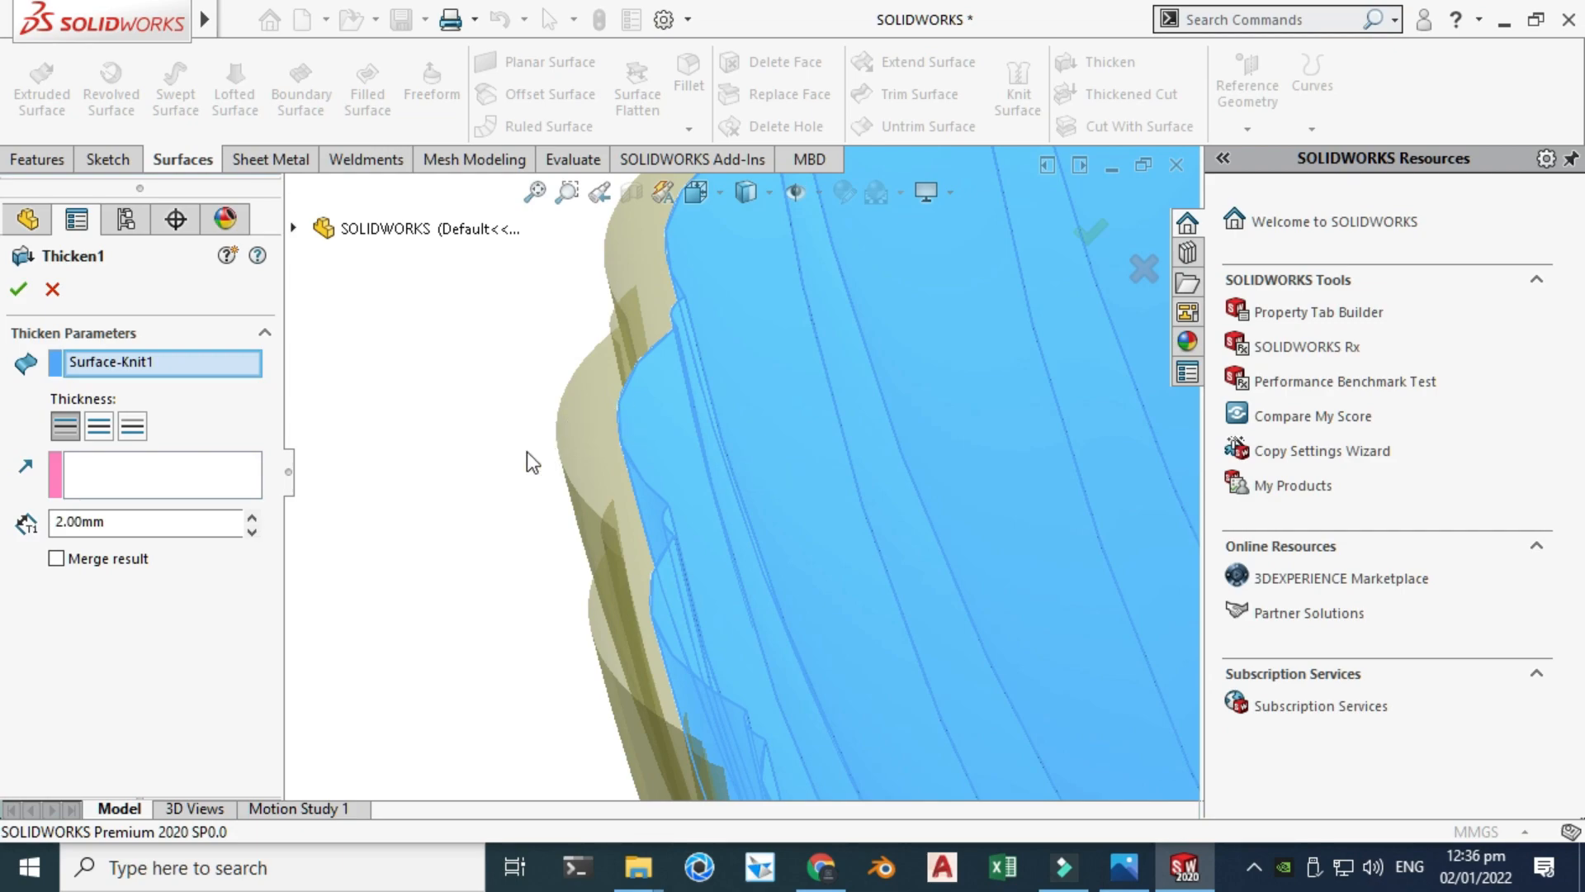
{"action": "scroll", "coordinate": [527, 452], "scroll_direction": "up", "scroll_amount": 4}
{"action": "left_click", "coordinate": [53, 289]}
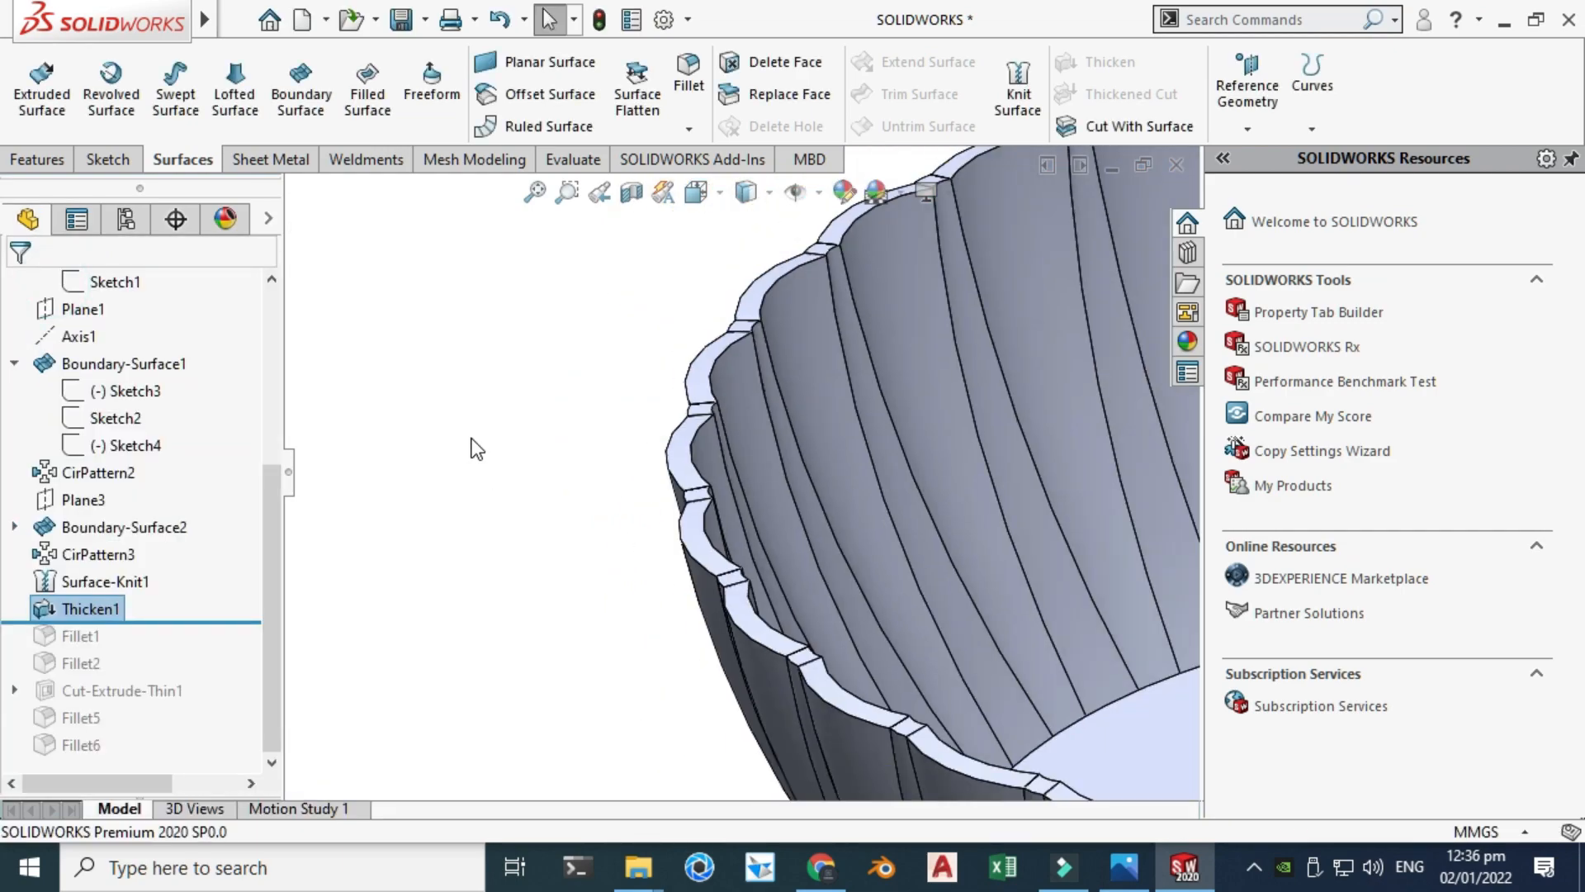
{"action": "scroll", "coordinate": [695, 477], "scroll_direction": "up", "scroll_amount": 3}
{"action": "scroll", "coordinate": [1076, 498], "scroll_direction": "down", "scroll_amount": 2}
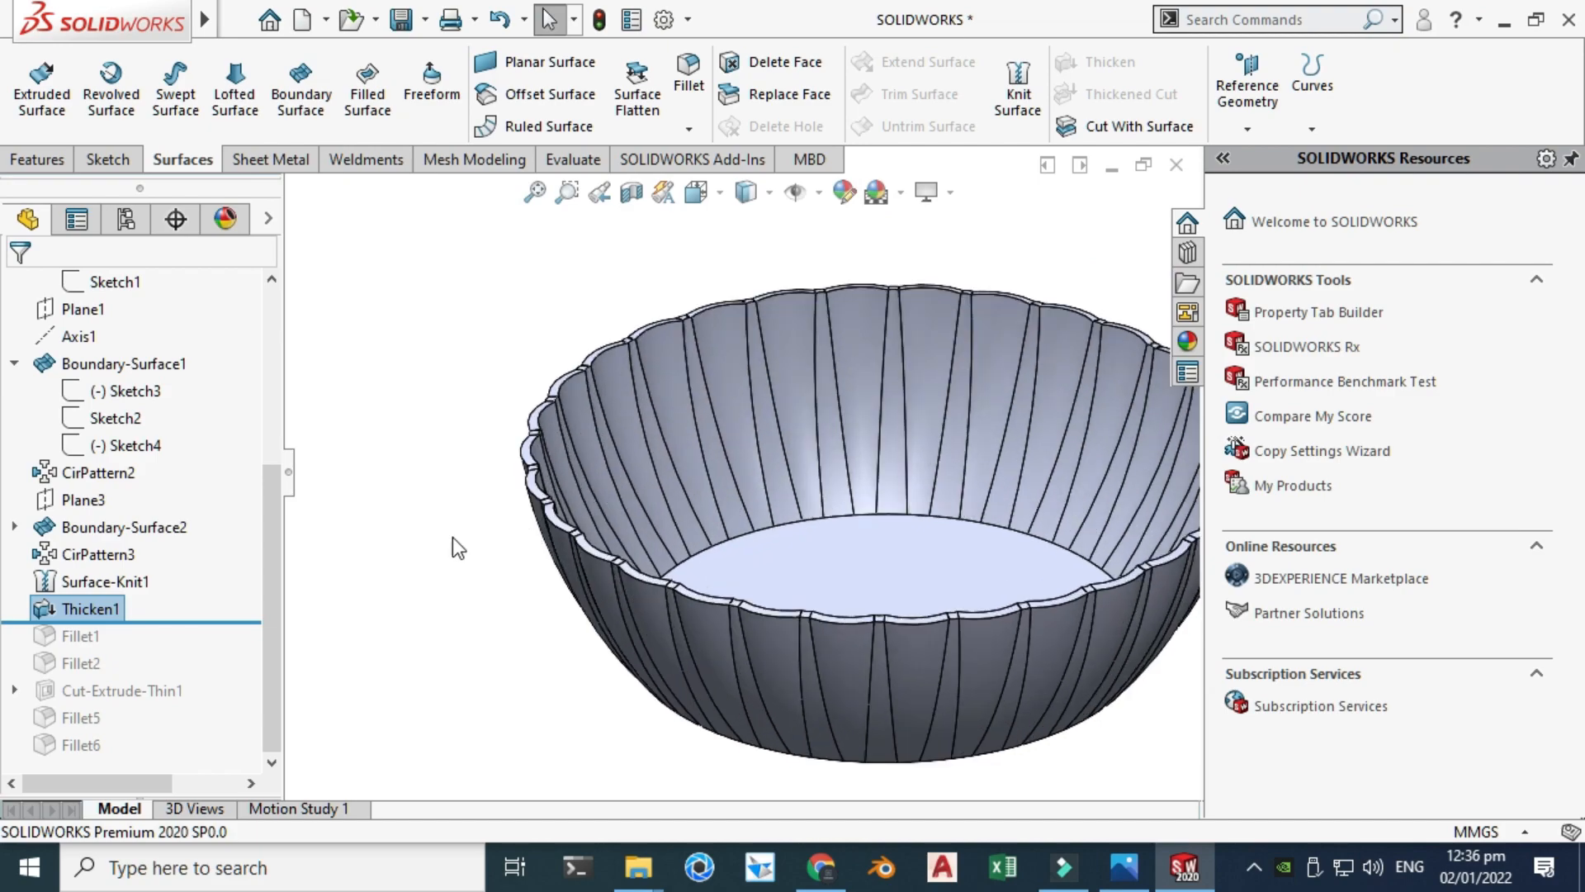
{"action": "scroll", "coordinate": [521, 469], "scroll_direction": "down", "scroll_amount": 8}
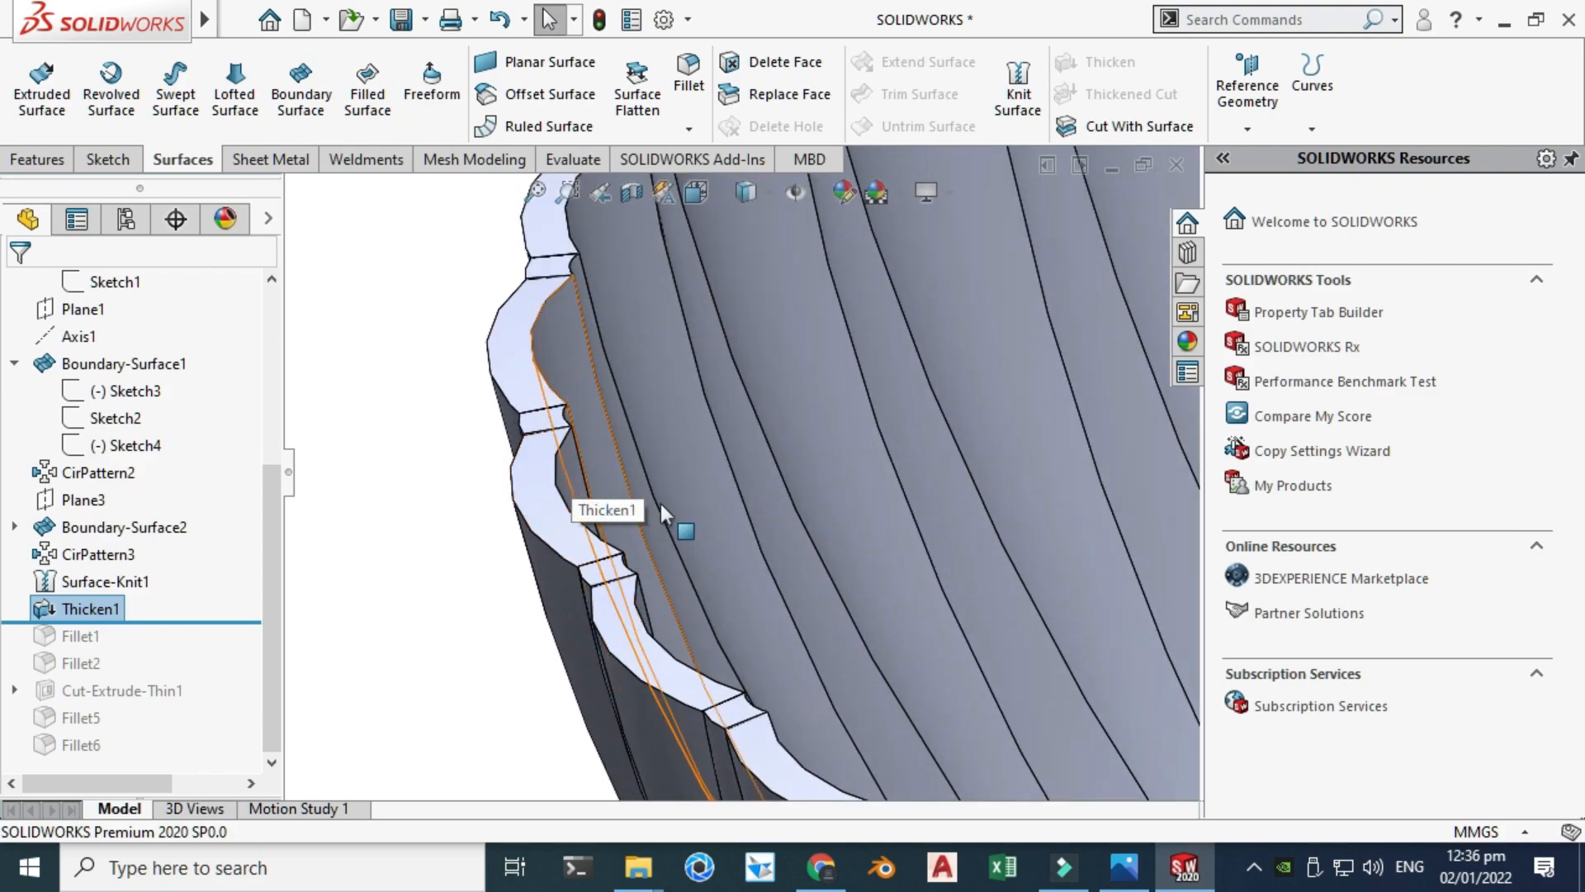
{"action": "scroll", "coordinate": [660, 503], "scroll_direction": "up", "scroll_amount": 4}
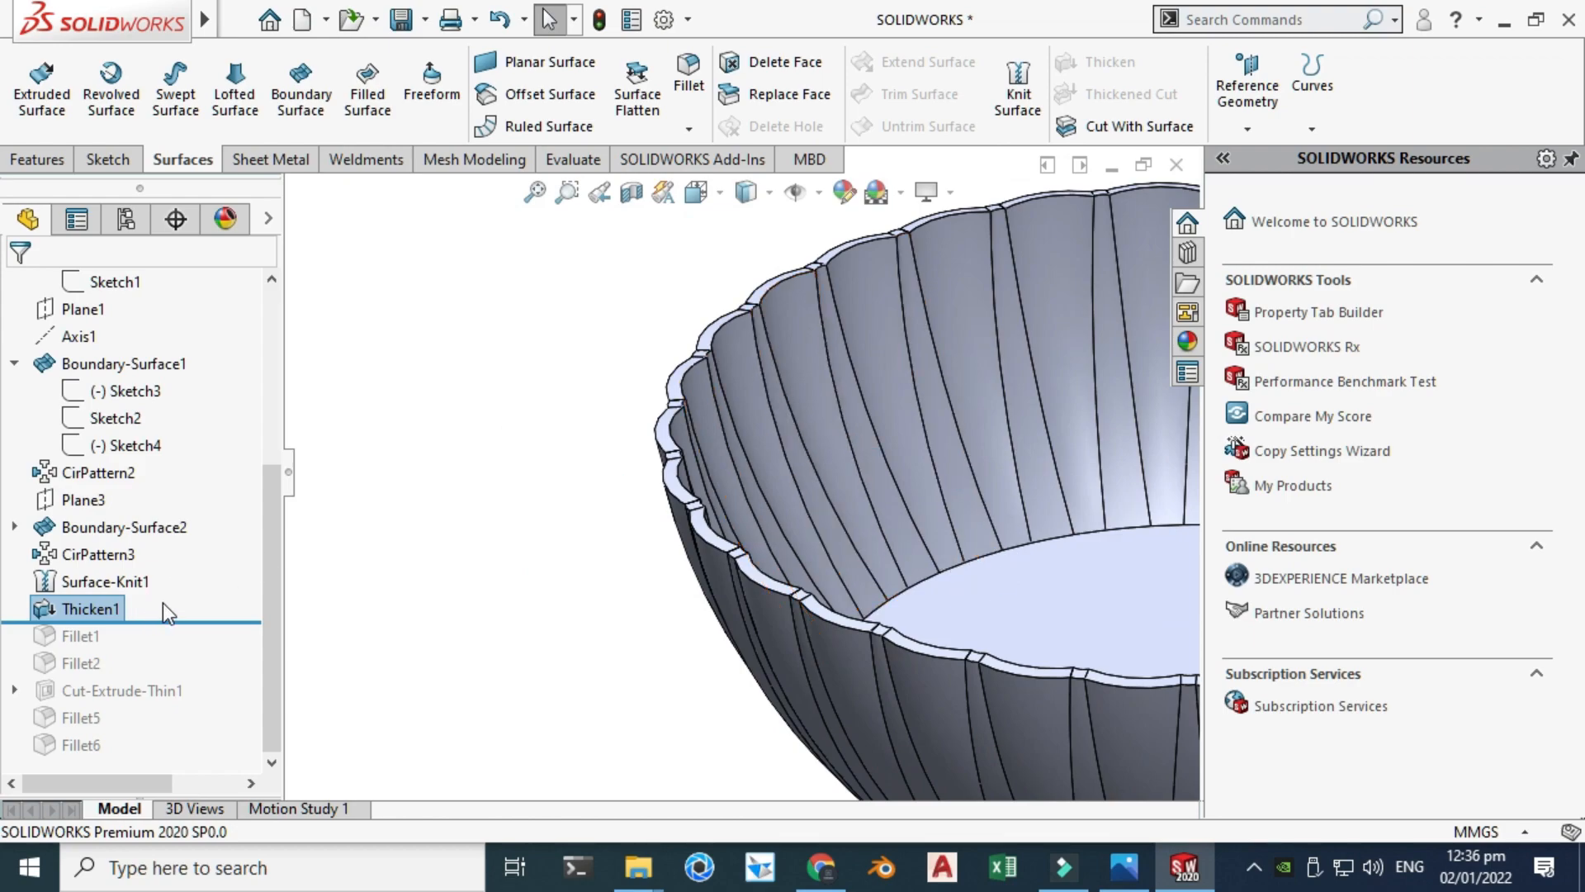
Roll the feature history forward past Fillet1 and unsuppress that fillet.
{"action": "left_click_drag", "start_coordinate": [202, 619], "coordinate": [202, 636]}
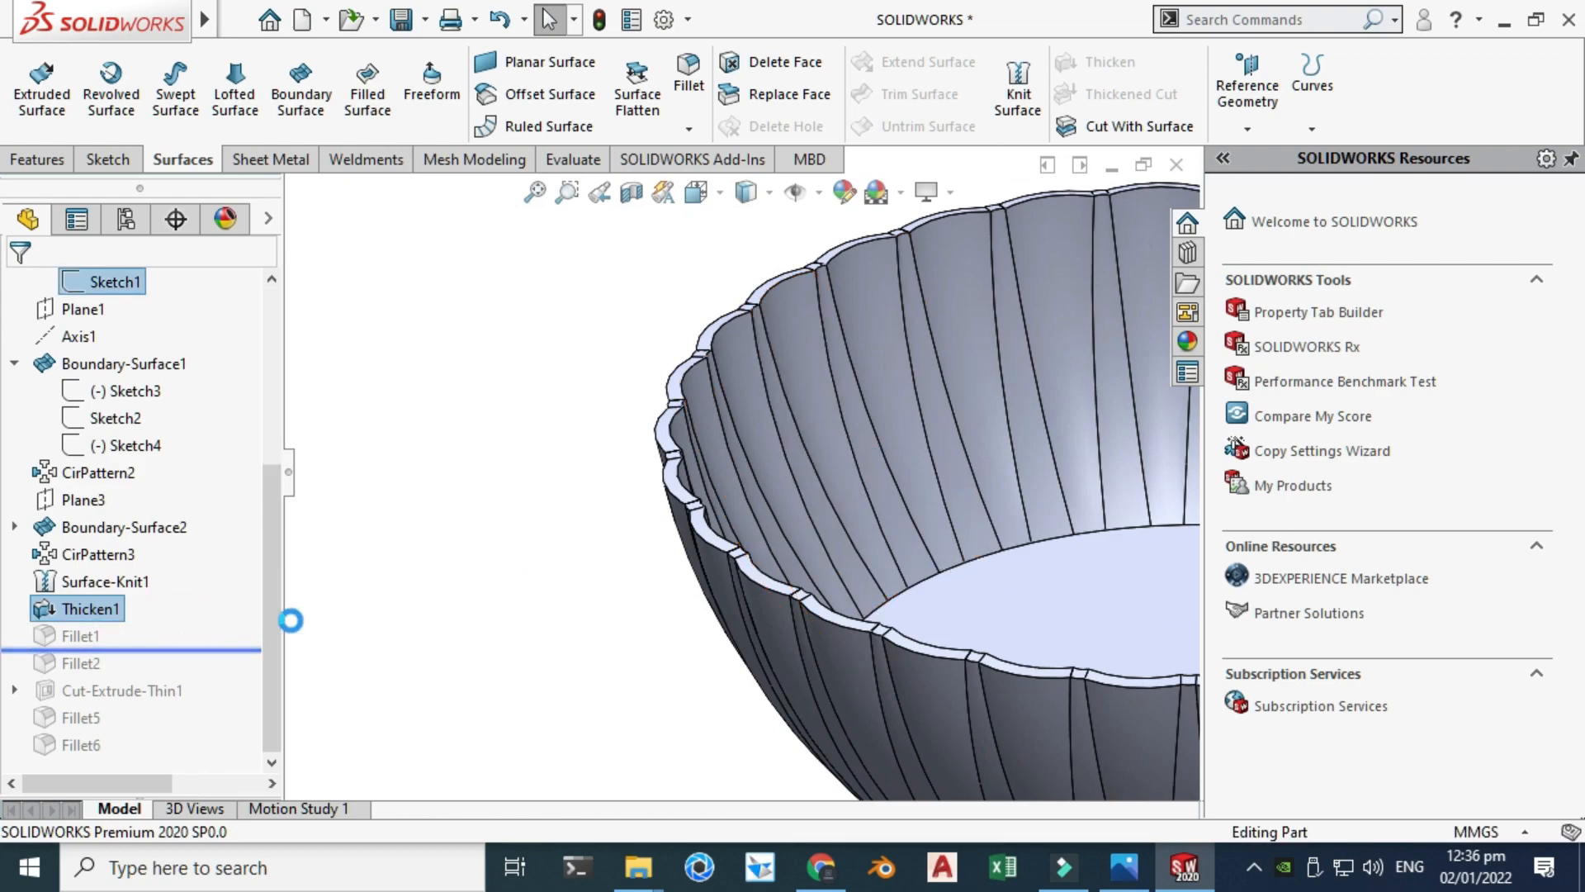
{"action": "left_click", "coordinate": [56, 636]}
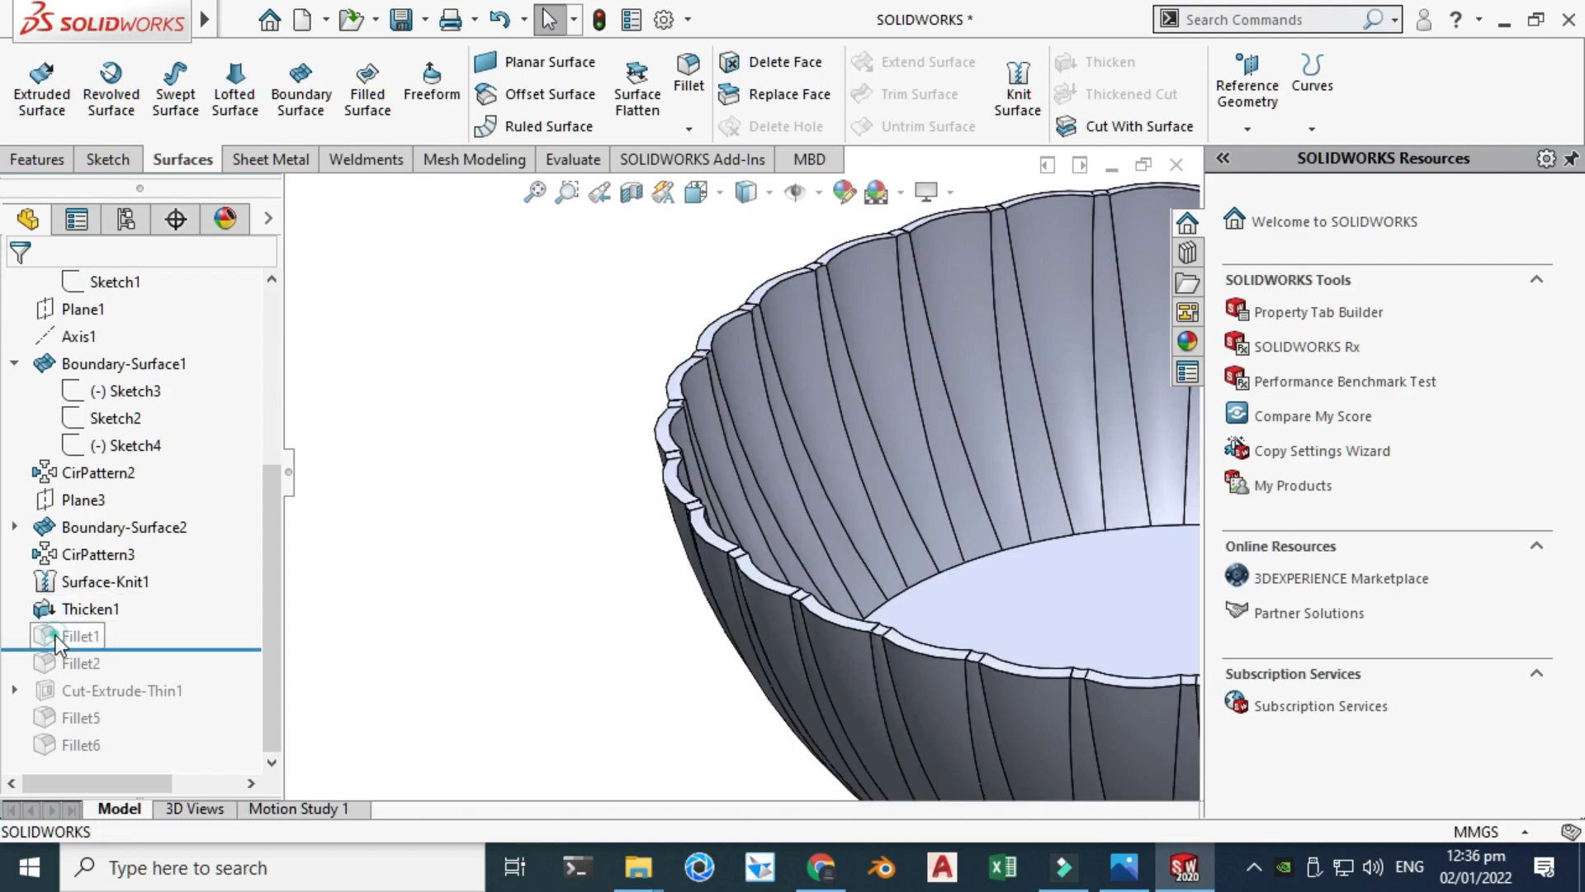
{"action": "left_click", "coordinate": [115, 553]}
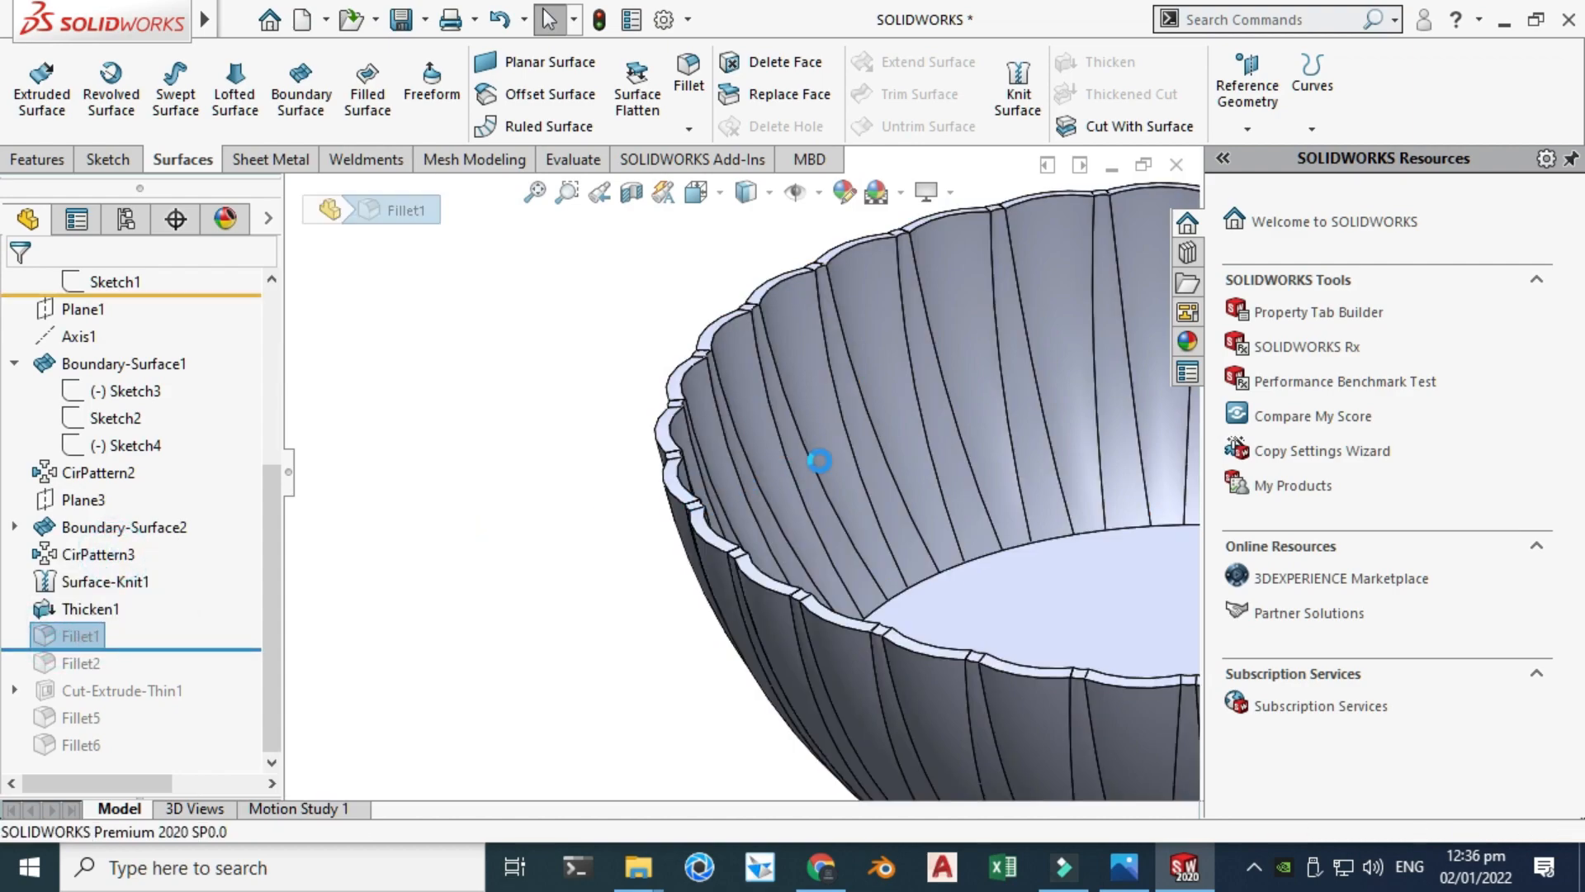
Highlight Fillet1 and examine its location on the underside of the bowl around the flat base.
{"action": "scroll", "coordinate": [796, 472], "scroll_direction": "up", "scroll_amount": 3}
{"action": "scroll", "coordinate": [937, 512], "scroll_direction": "down", "scroll_amount": 3}
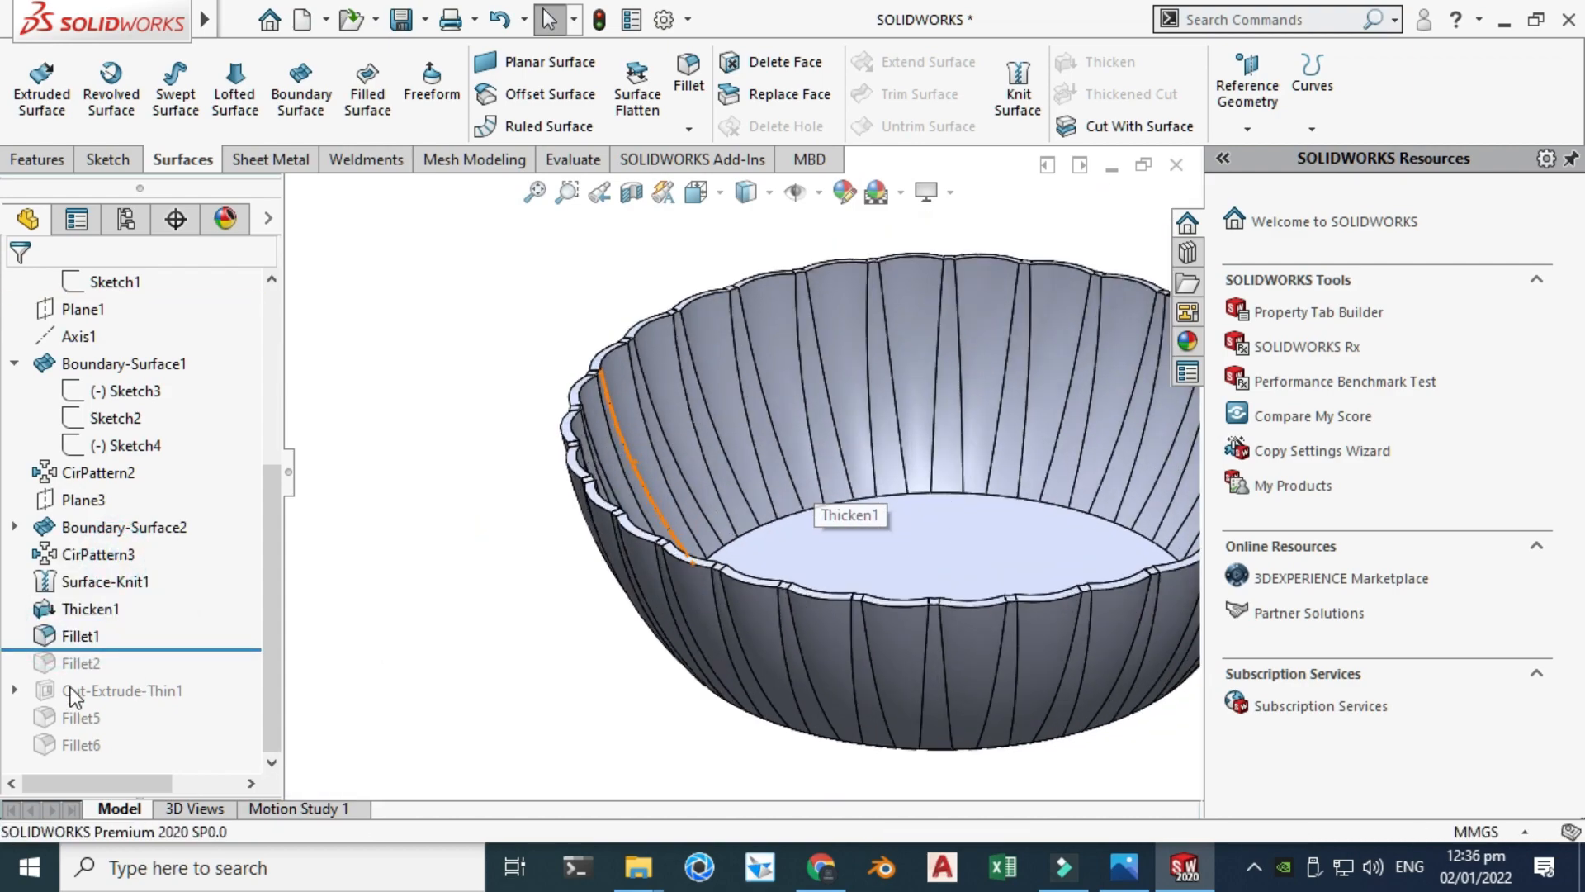
{"action": "left_click", "coordinate": [76, 636]}
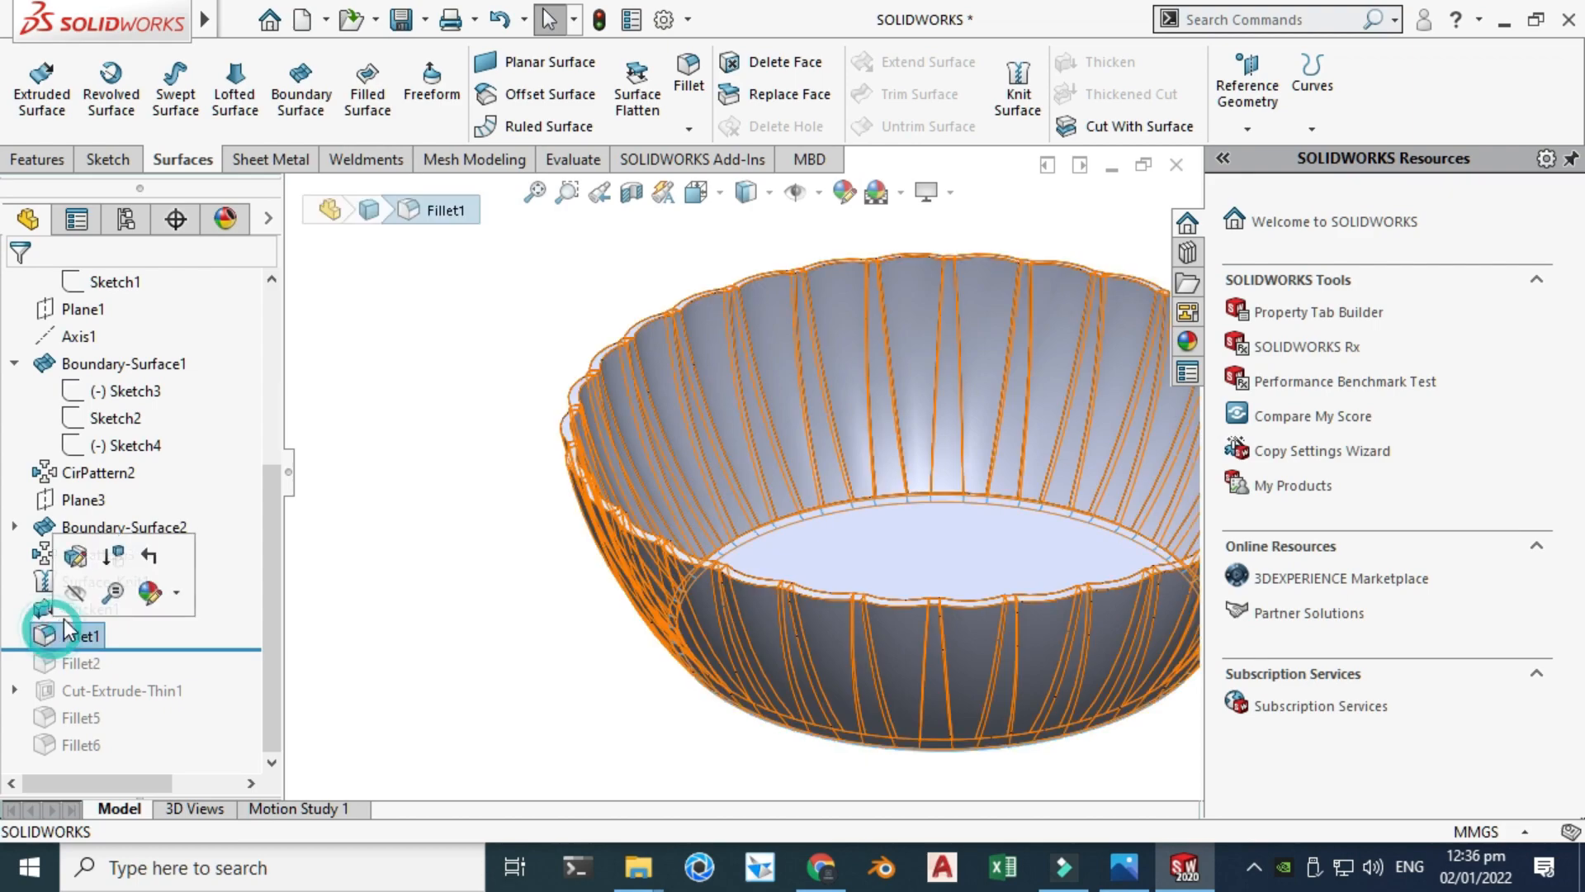
{"action": "right_click", "coordinate": [342, 559]}
{"action": "left_click", "coordinate": [500, 281]}
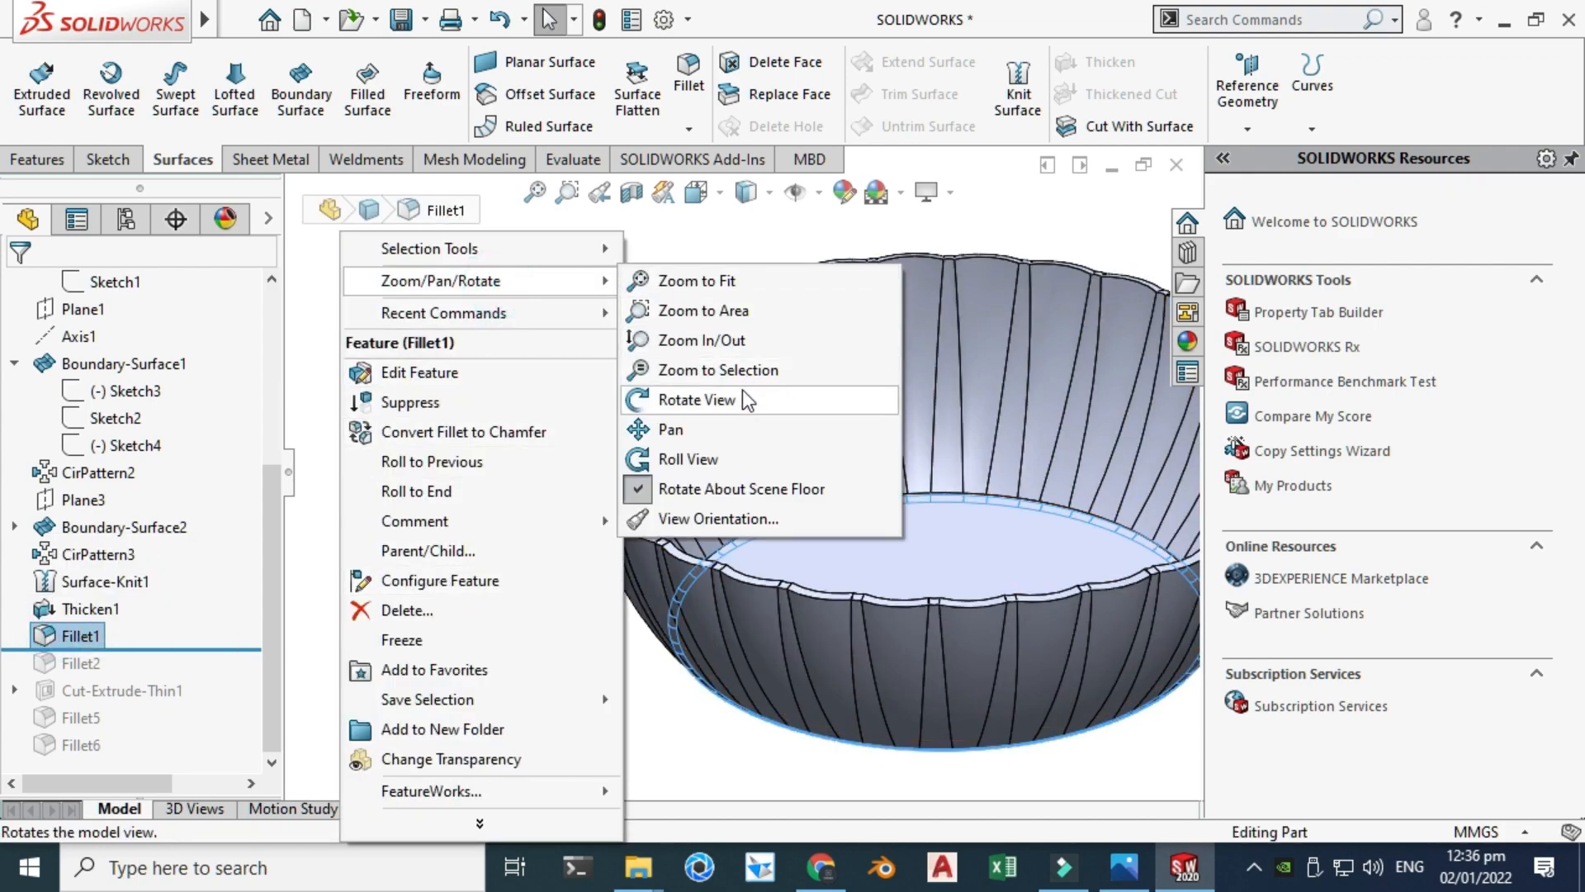
{"action": "left_click", "coordinate": [697, 399]}
{"action": "left_click_drag", "start_coordinate": [732, 719], "coordinate": [757, 620]}
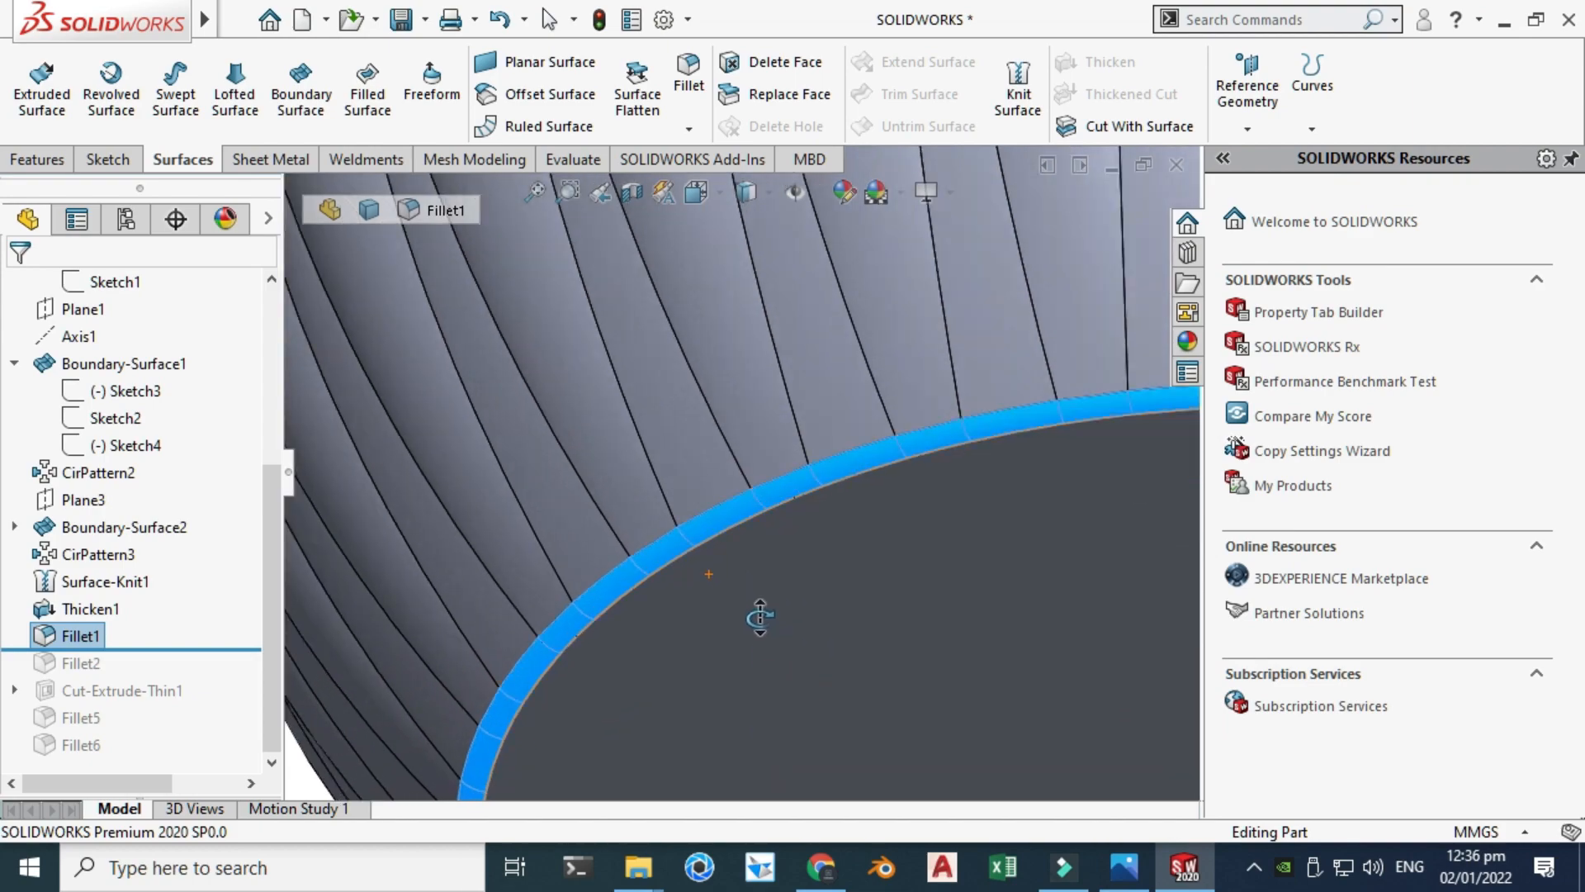
{"action": "left_click_drag", "start_coordinate": [725, 520], "coordinate": [824, 500]}
{"action": "scroll", "coordinate": [801, 481], "scroll_direction": "up", "scroll_amount": 4}
{"action": "scroll", "coordinate": [736, 290], "scroll_direction": "down", "scroll_amount": 4}
{"action": "key", "text": "Escape"}
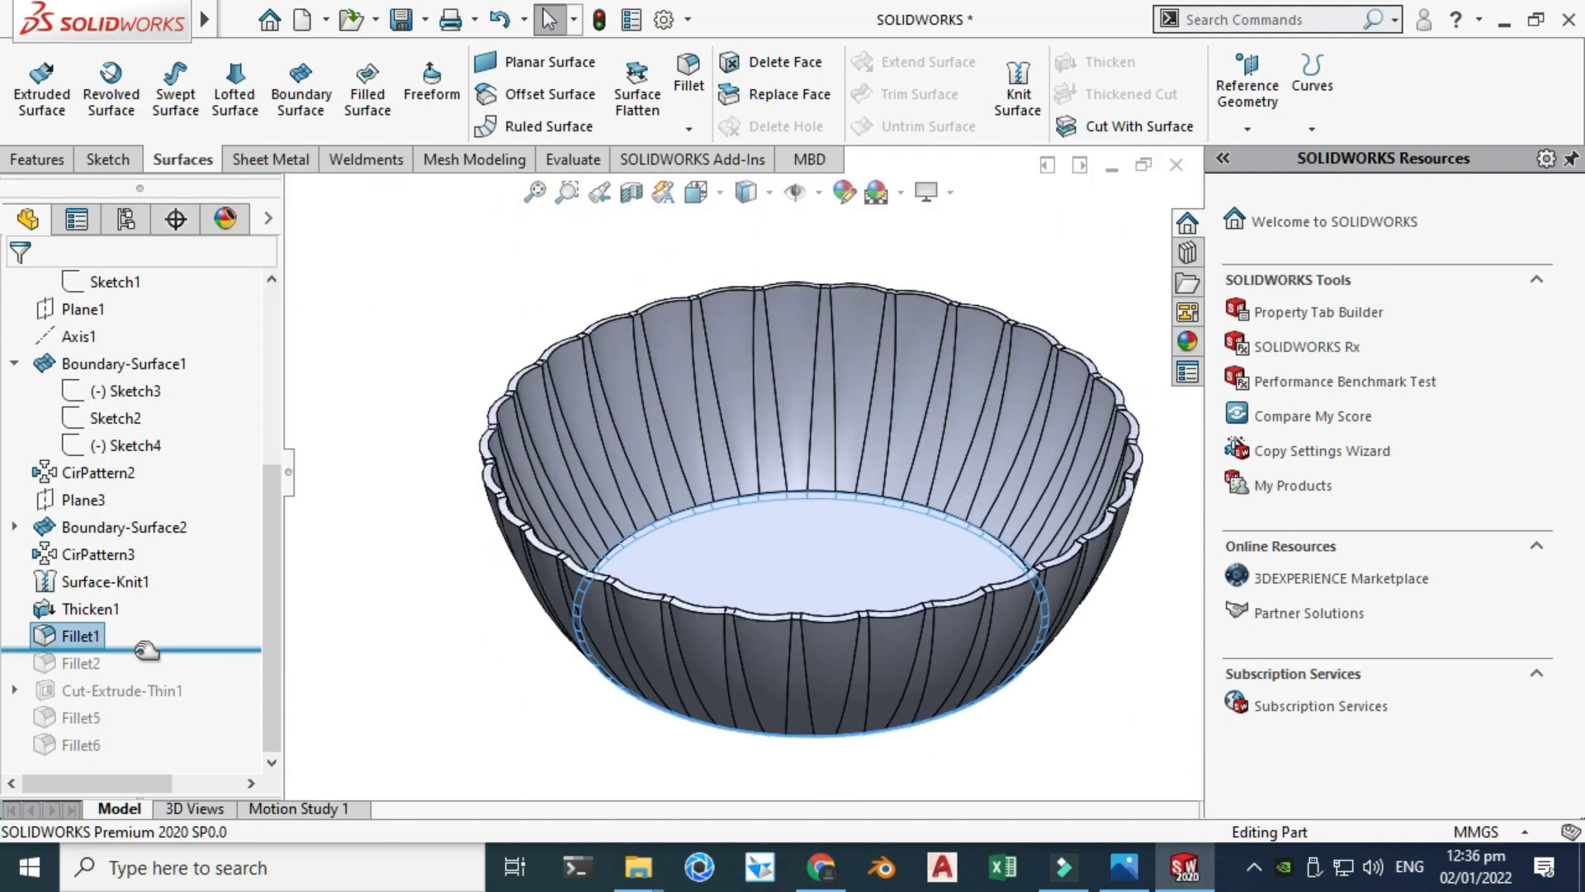
Roll the feature history forward past Fillet2, unsuppress it, and inspect the rounded edge around the bowl's inner floor.
{"action": "left_click_drag", "start_coordinate": [149, 649], "coordinate": [131, 674]}
{"action": "left_click", "coordinate": [82, 664]}
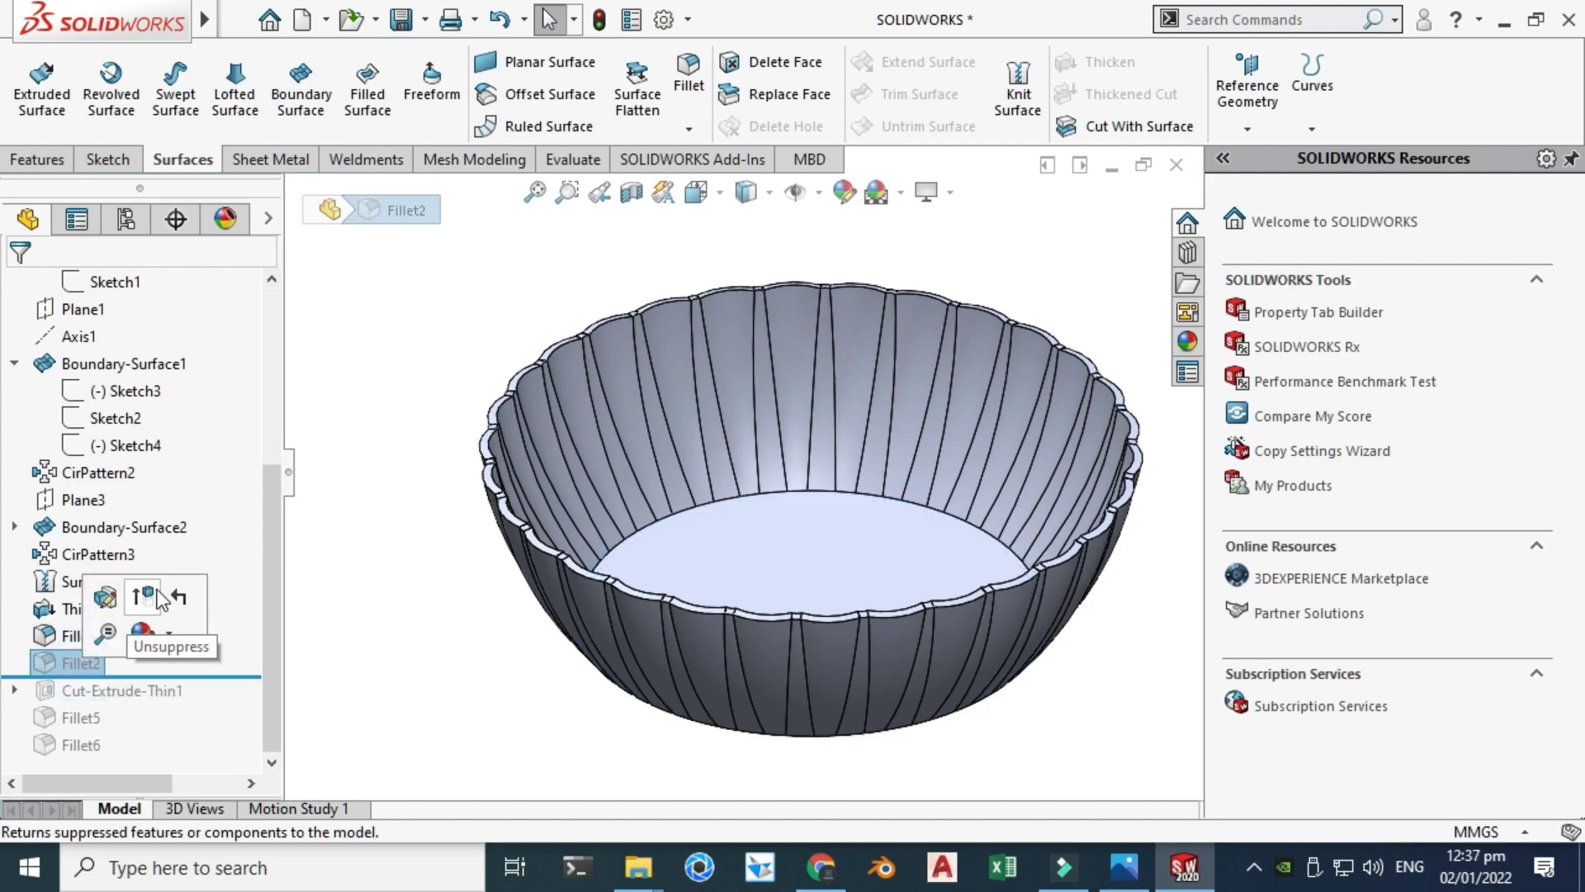
{"action": "left_click", "coordinate": [150, 594]}
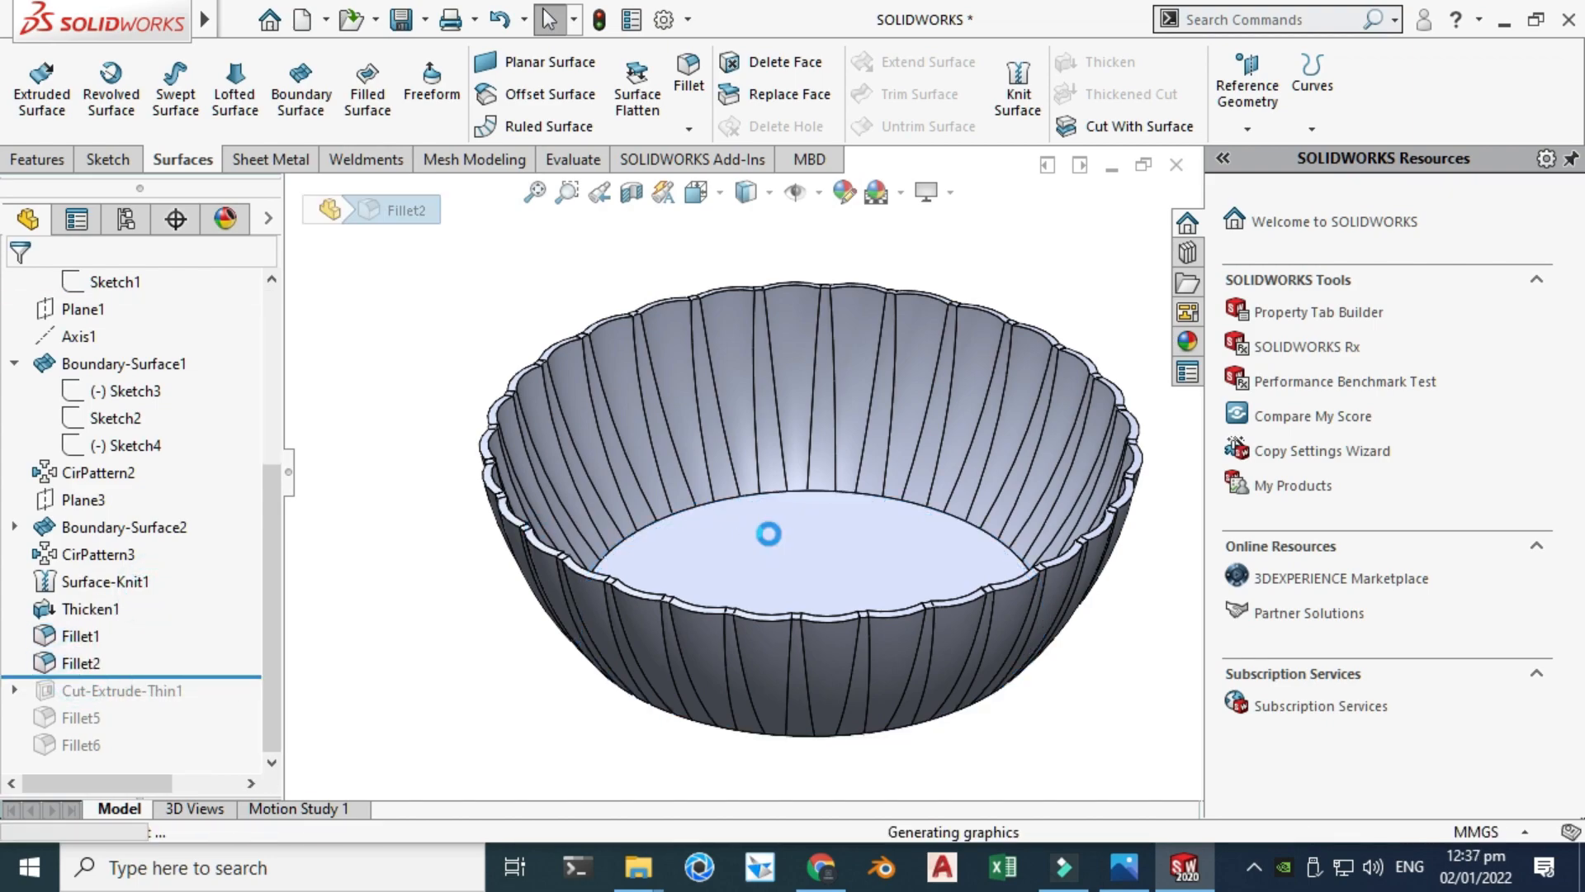
{"action": "scroll", "coordinate": [692, 574], "scroll_direction": "down", "scroll_amount": 5}
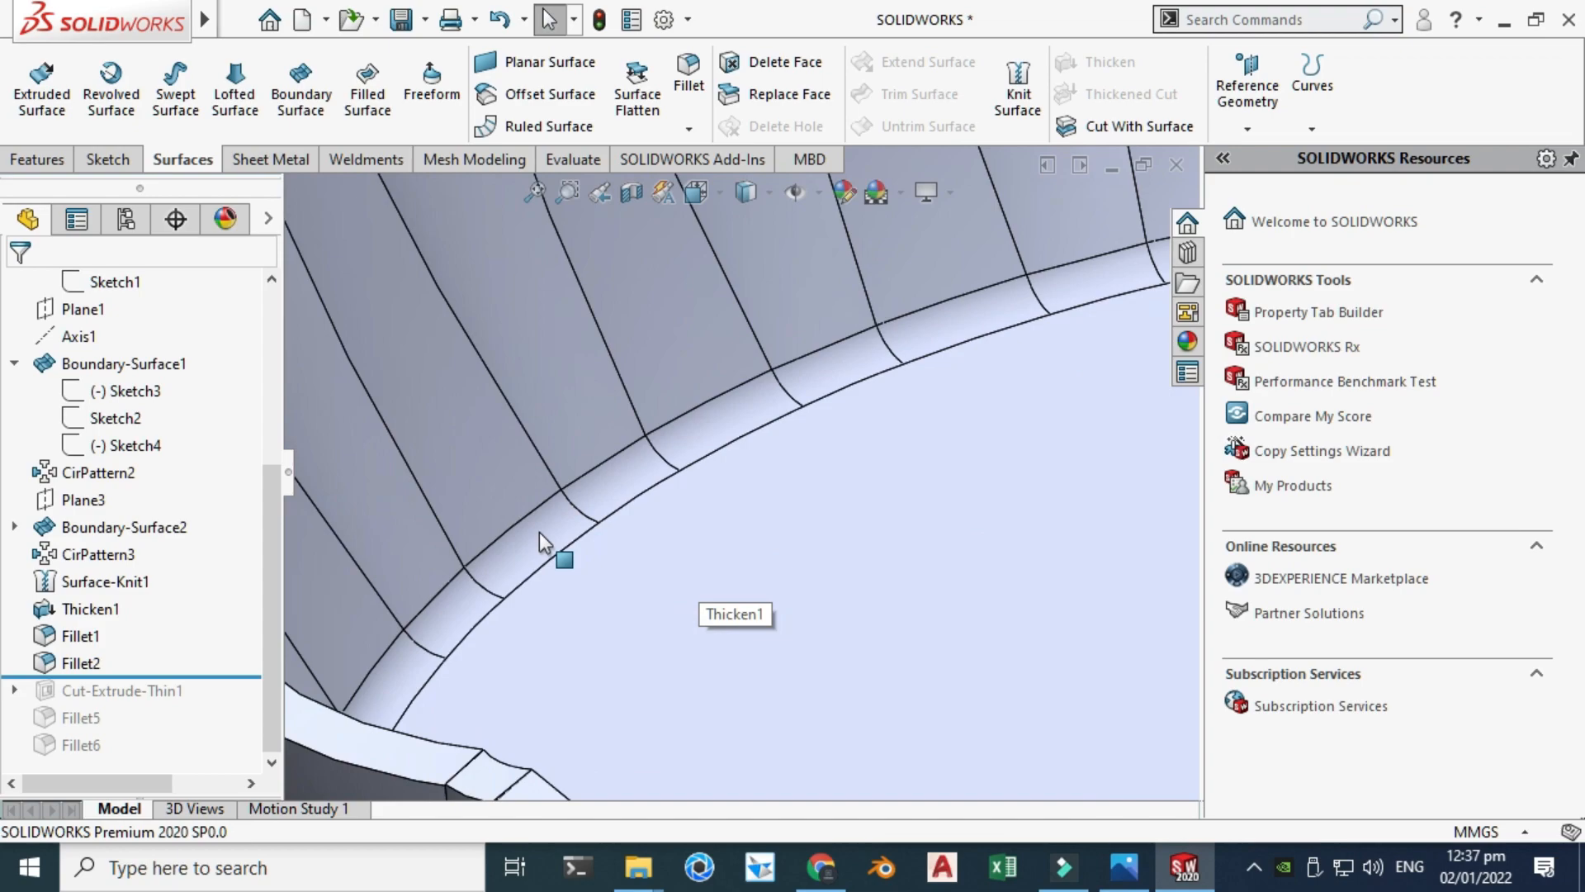
Examine the uneven top faces of the bowl's rim where neighbouring flutes meet.
{"action": "scroll", "coordinate": [719, 533], "scroll_direction": "up", "scroll_amount": 5}
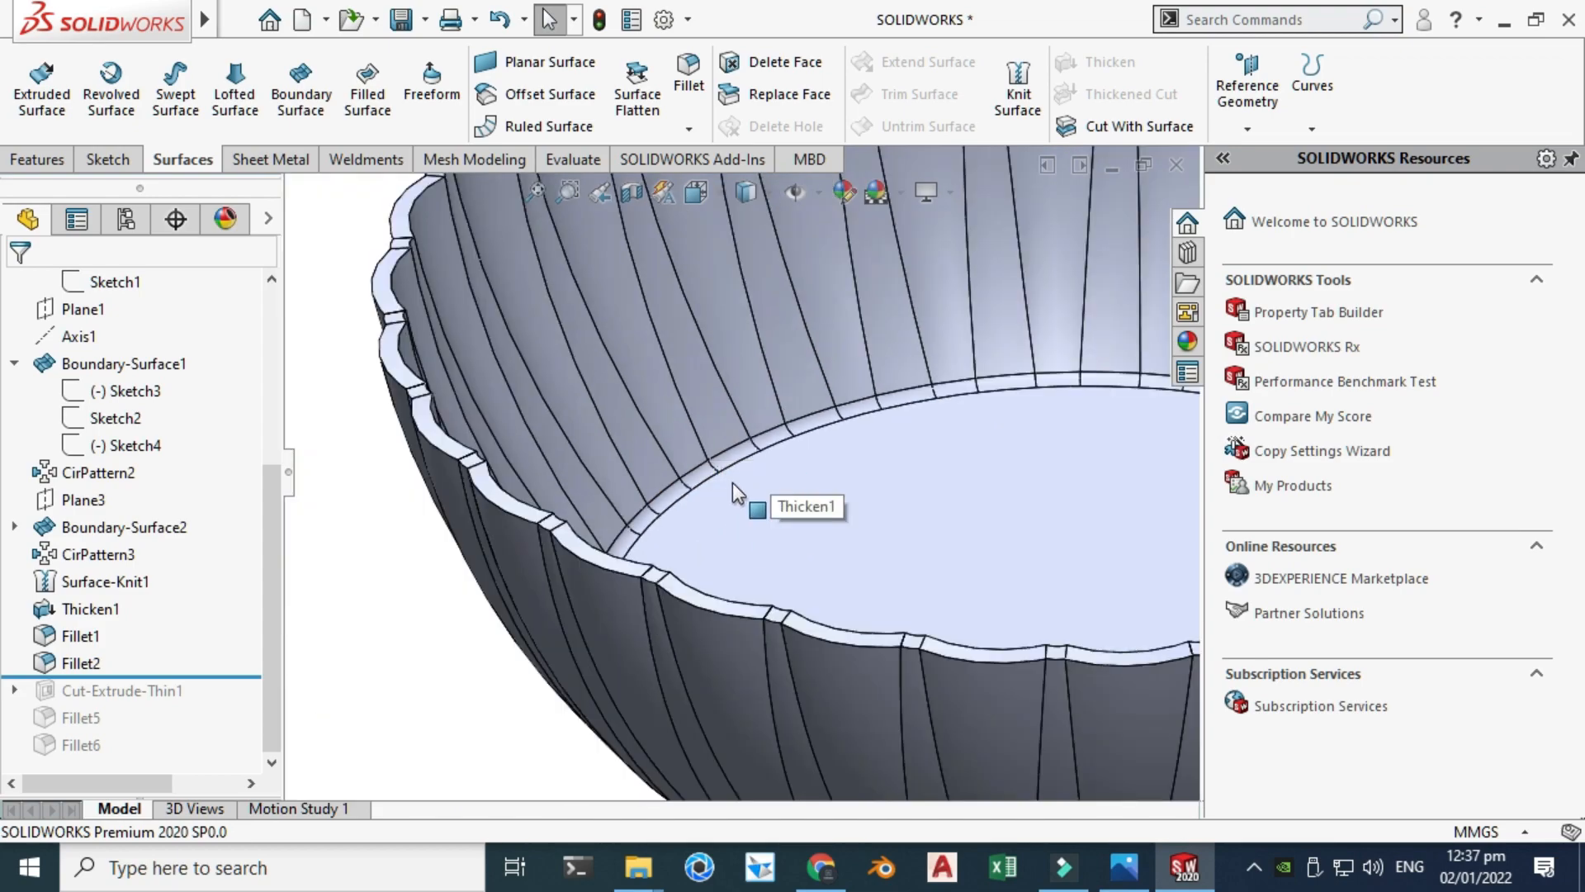
{"action": "scroll", "coordinate": [731, 493], "scroll_direction": "up", "scroll_amount": 5}
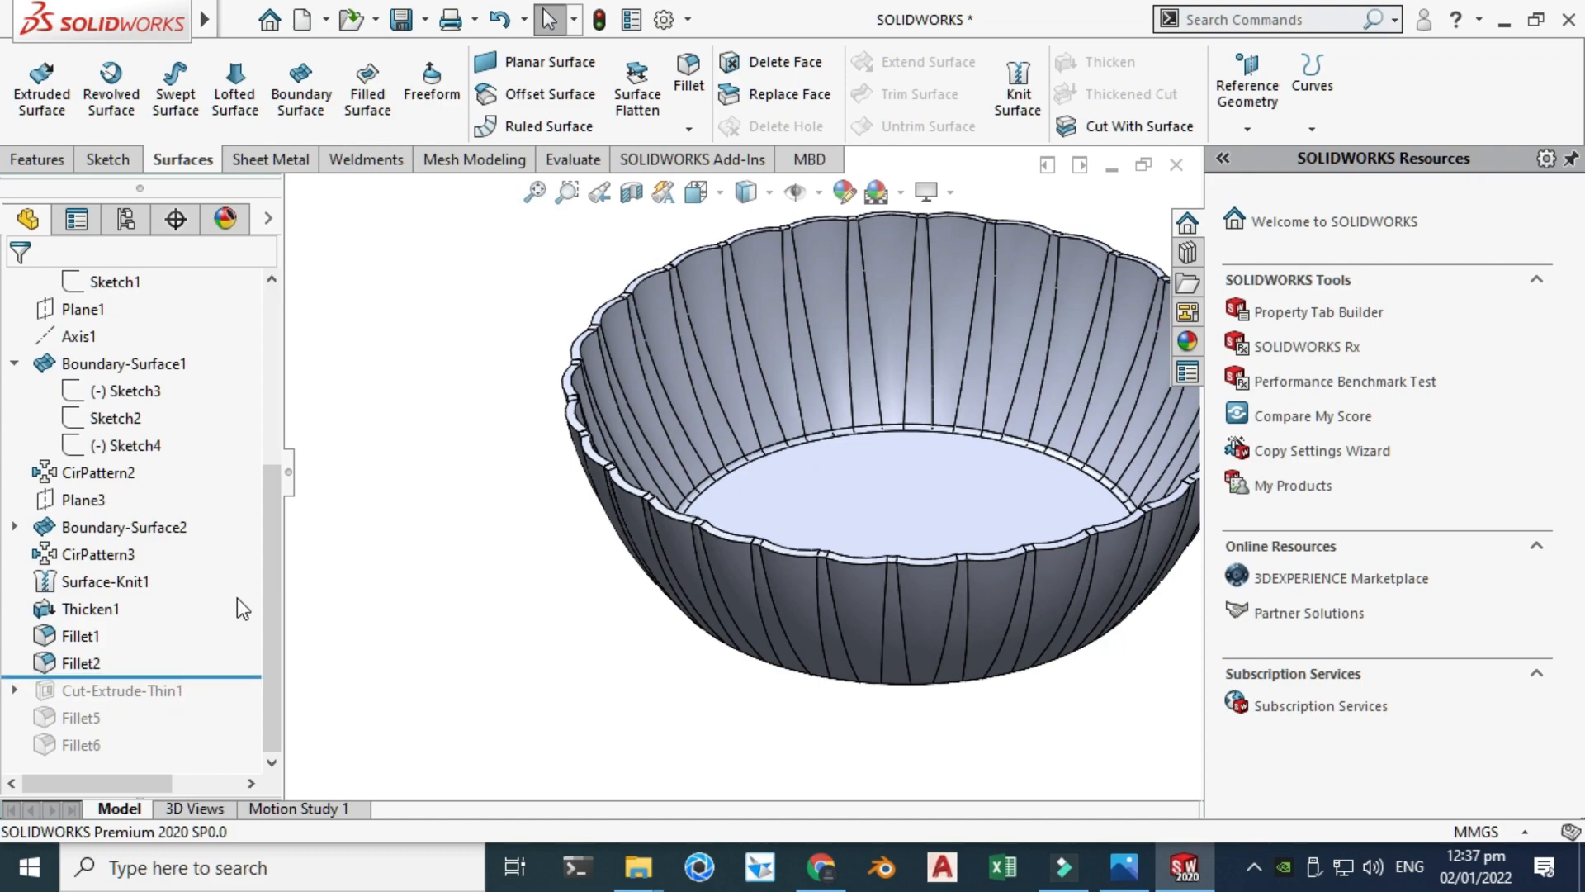
{"action": "right_click", "coordinate": [487, 339]}
{"action": "left_click", "coordinate": [551, 433]}
{"action": "left_click_drag", "start_coordinate": [548, 424], "coordinate": [605, 427]}
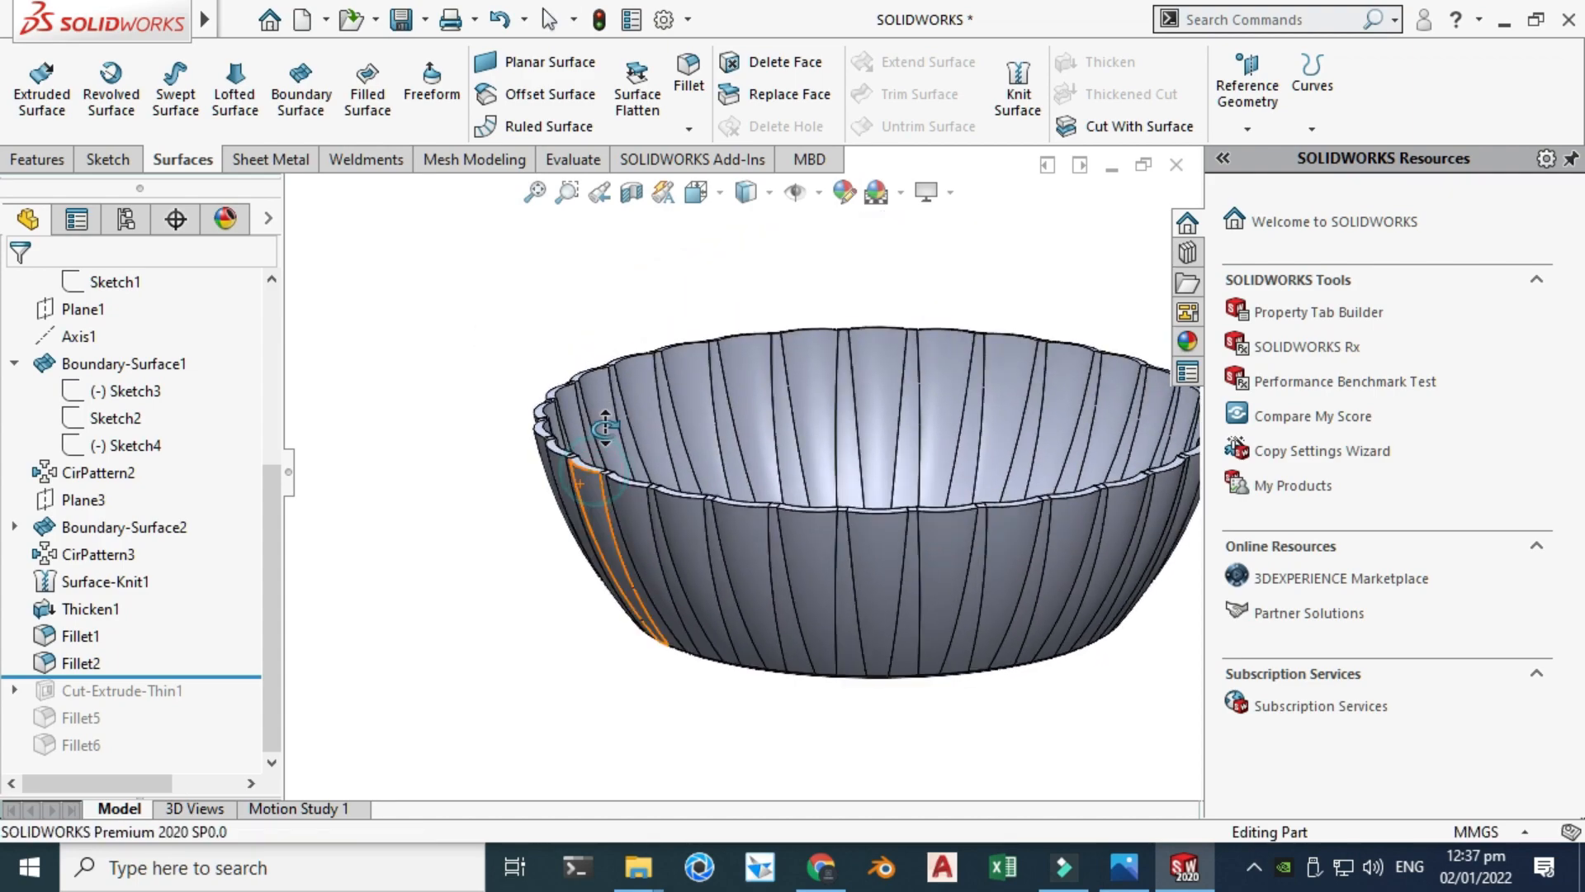
{"action": "scroll", "coordinate": [605, 427], "scroll_direction": "down", "scroll_amount": 8}
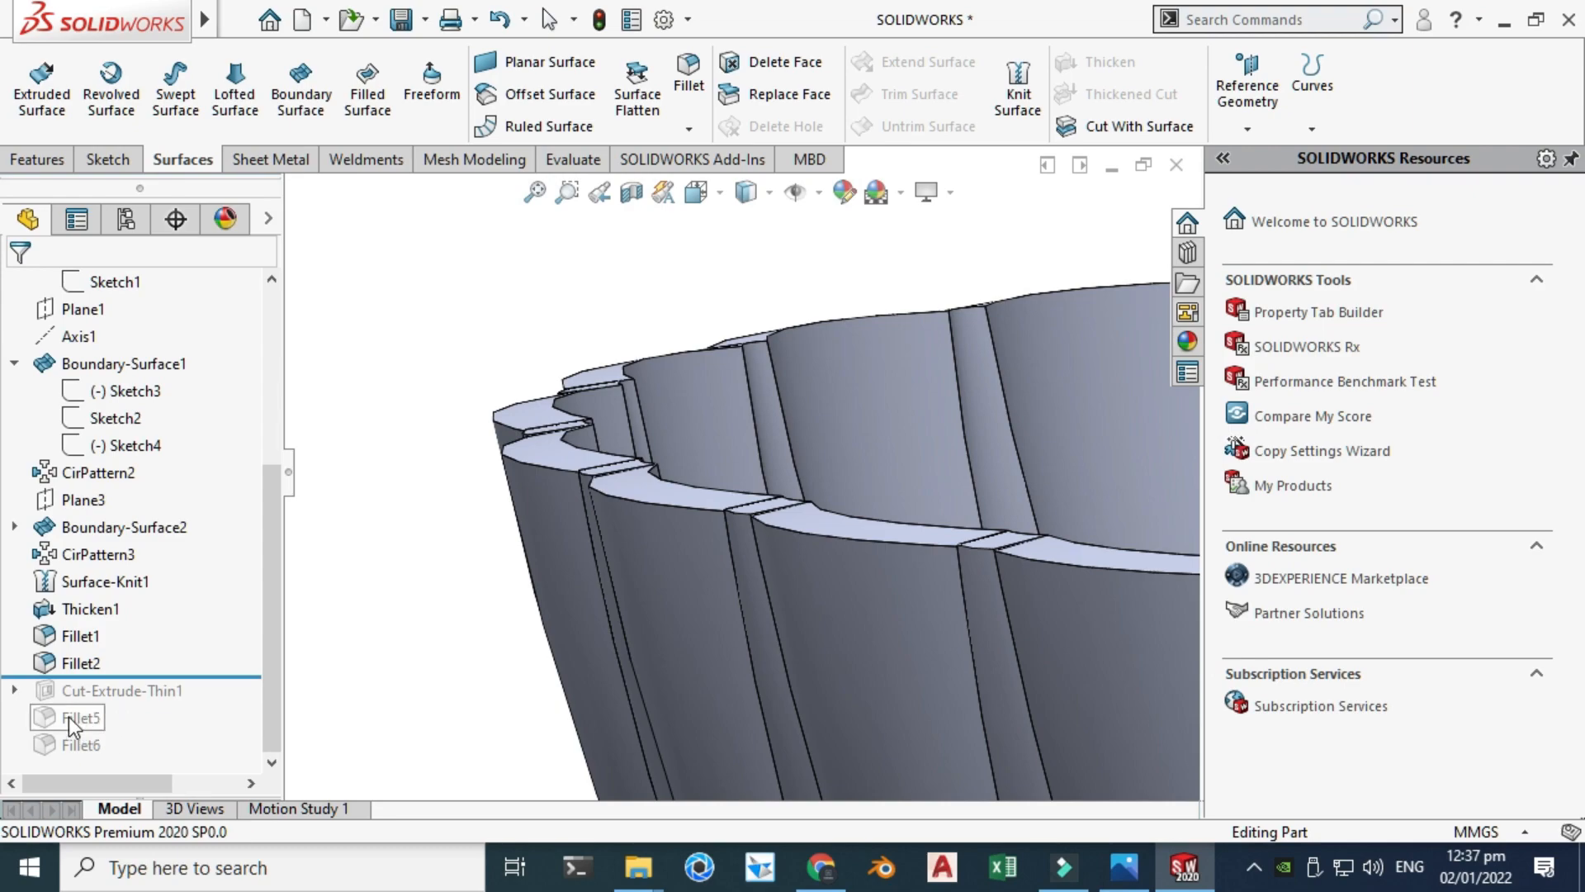
{"action": "left_click_drag", "start_coordinate": [708, 453], "coordinate": [597, 628]}
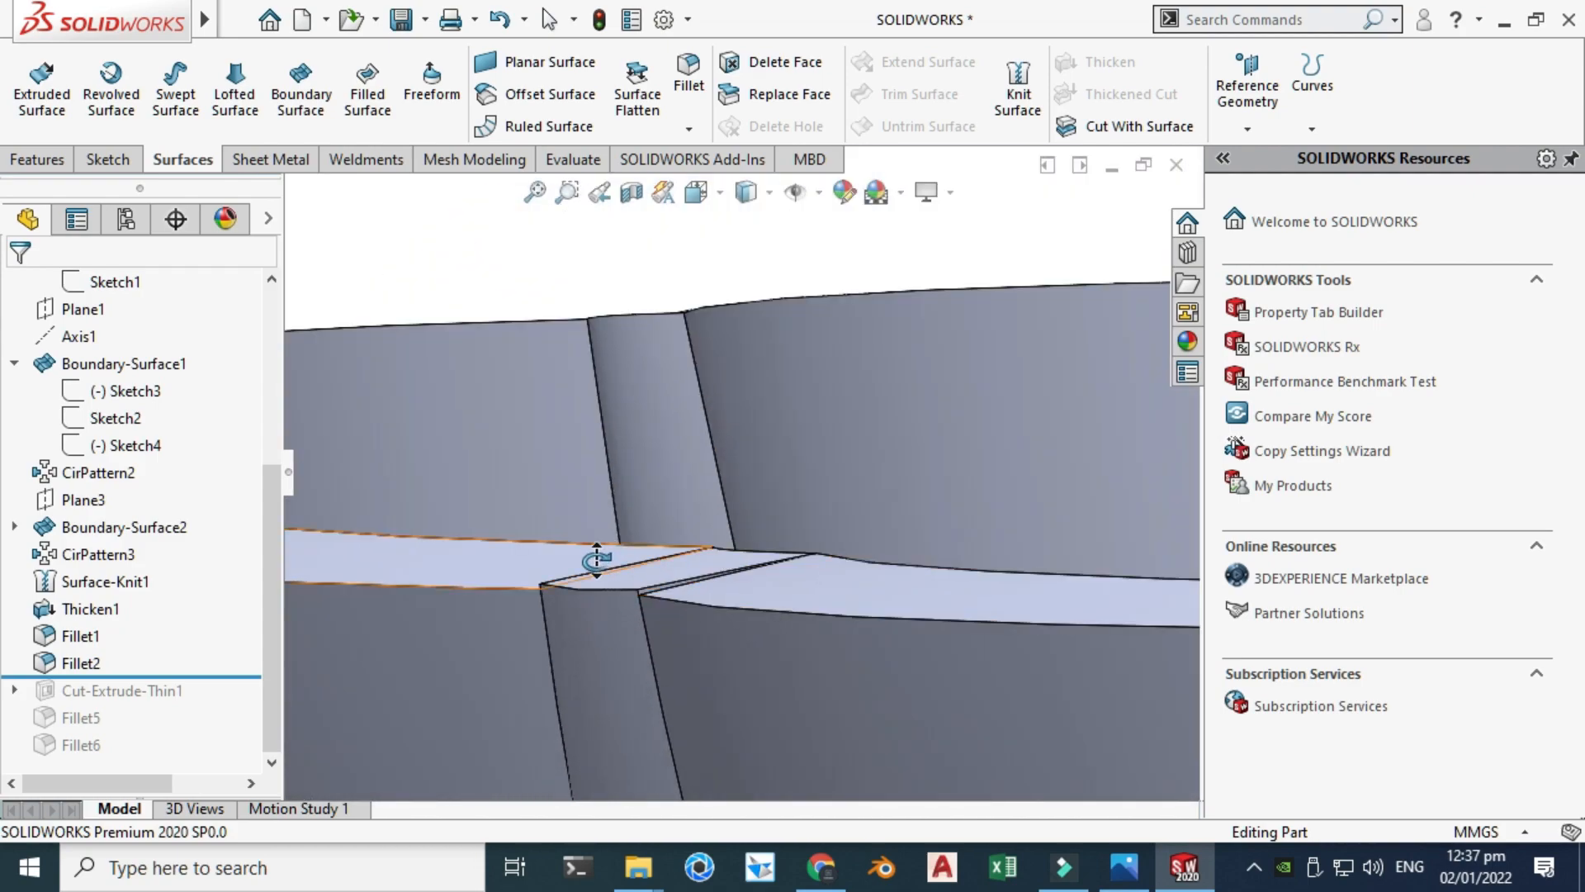
{"action": "left_click_drag", "start_coordinate": [598, 556], "coordinate": [708, 554]}
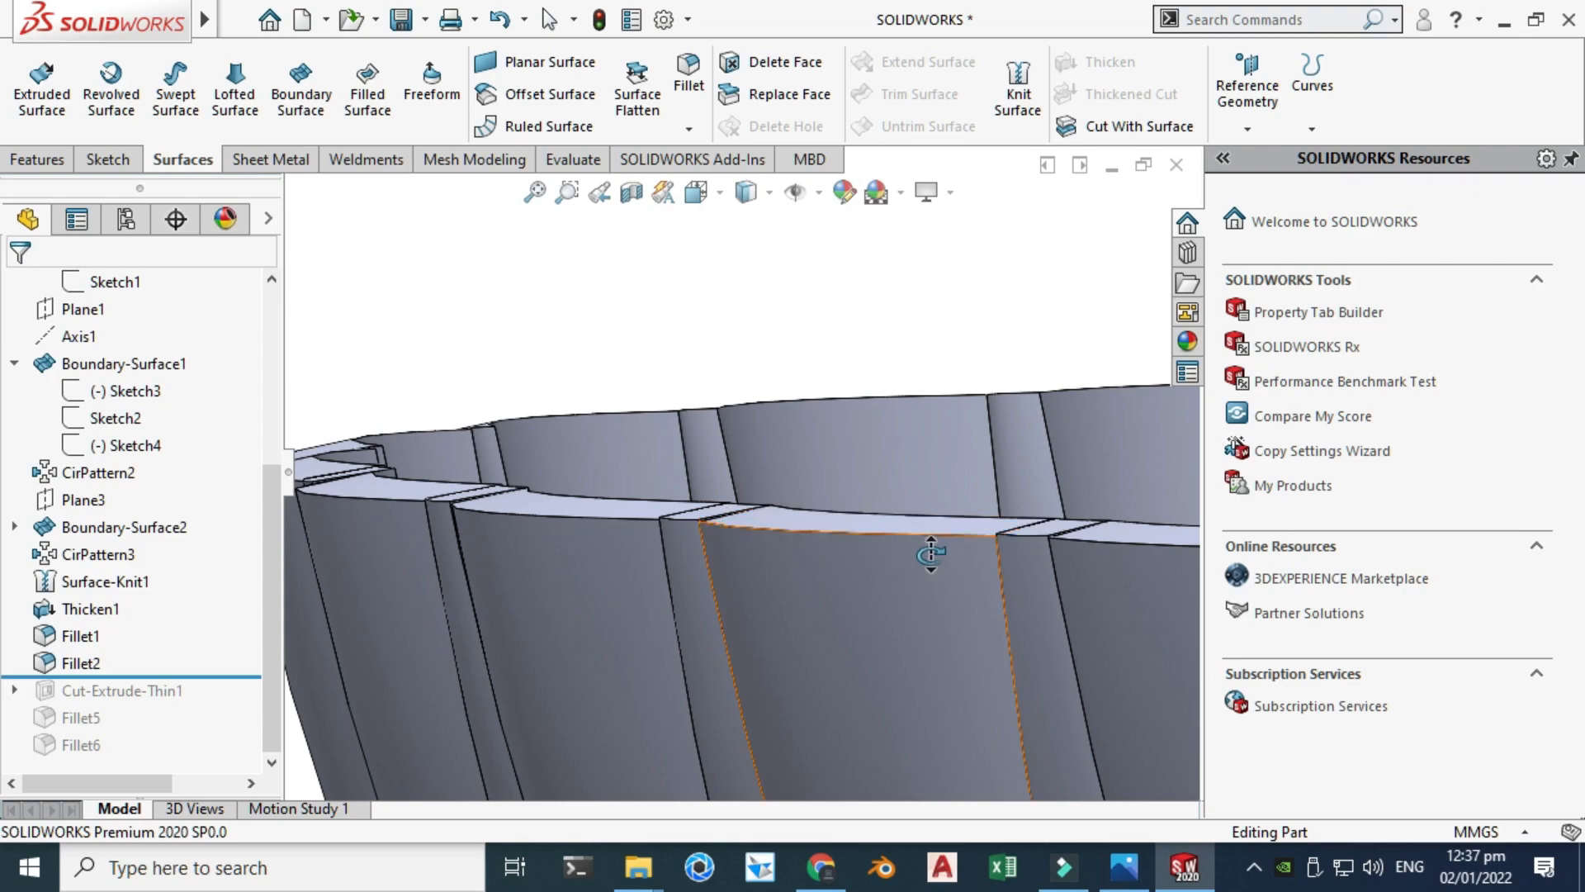
{"action": "left_click_drag", "start_coordinate": [927, 548], "coordinate": [905, 467]}
{"action": "scroll", "coordinate": [858, 524], "scroll_direction": "up", "scroll_amount": 6}
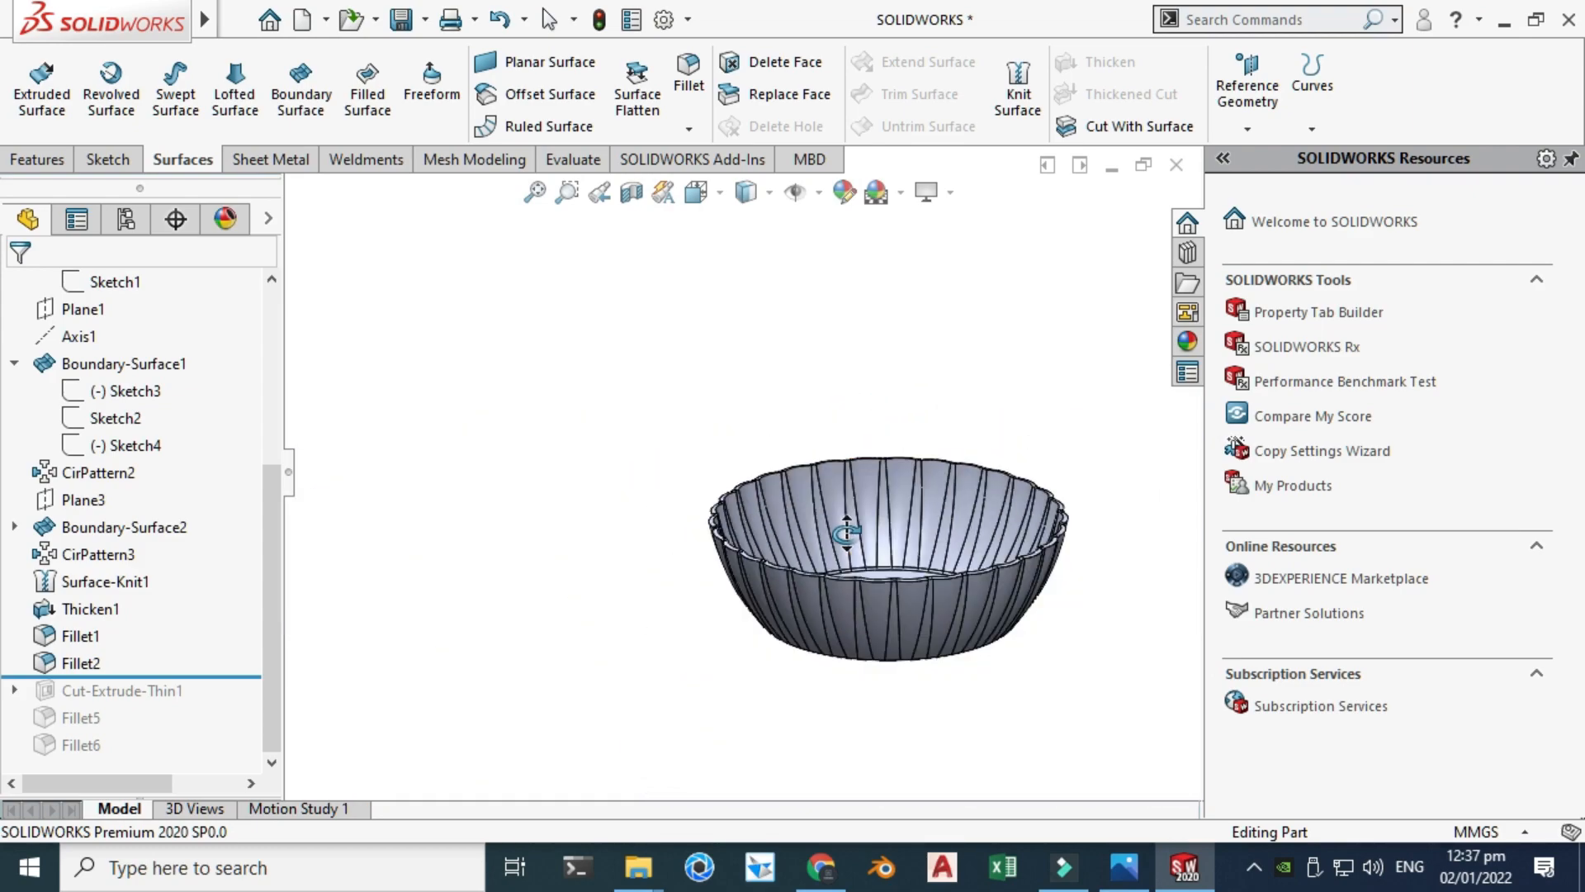
{"action": "scroll", "coordinate": [853, 542], "scroll_direction": "down", "scroll_amount": 2}
{"action": "scroll", "coordinate": [751, 590], "scroll_direction": "down", "scroll_amount": 4}
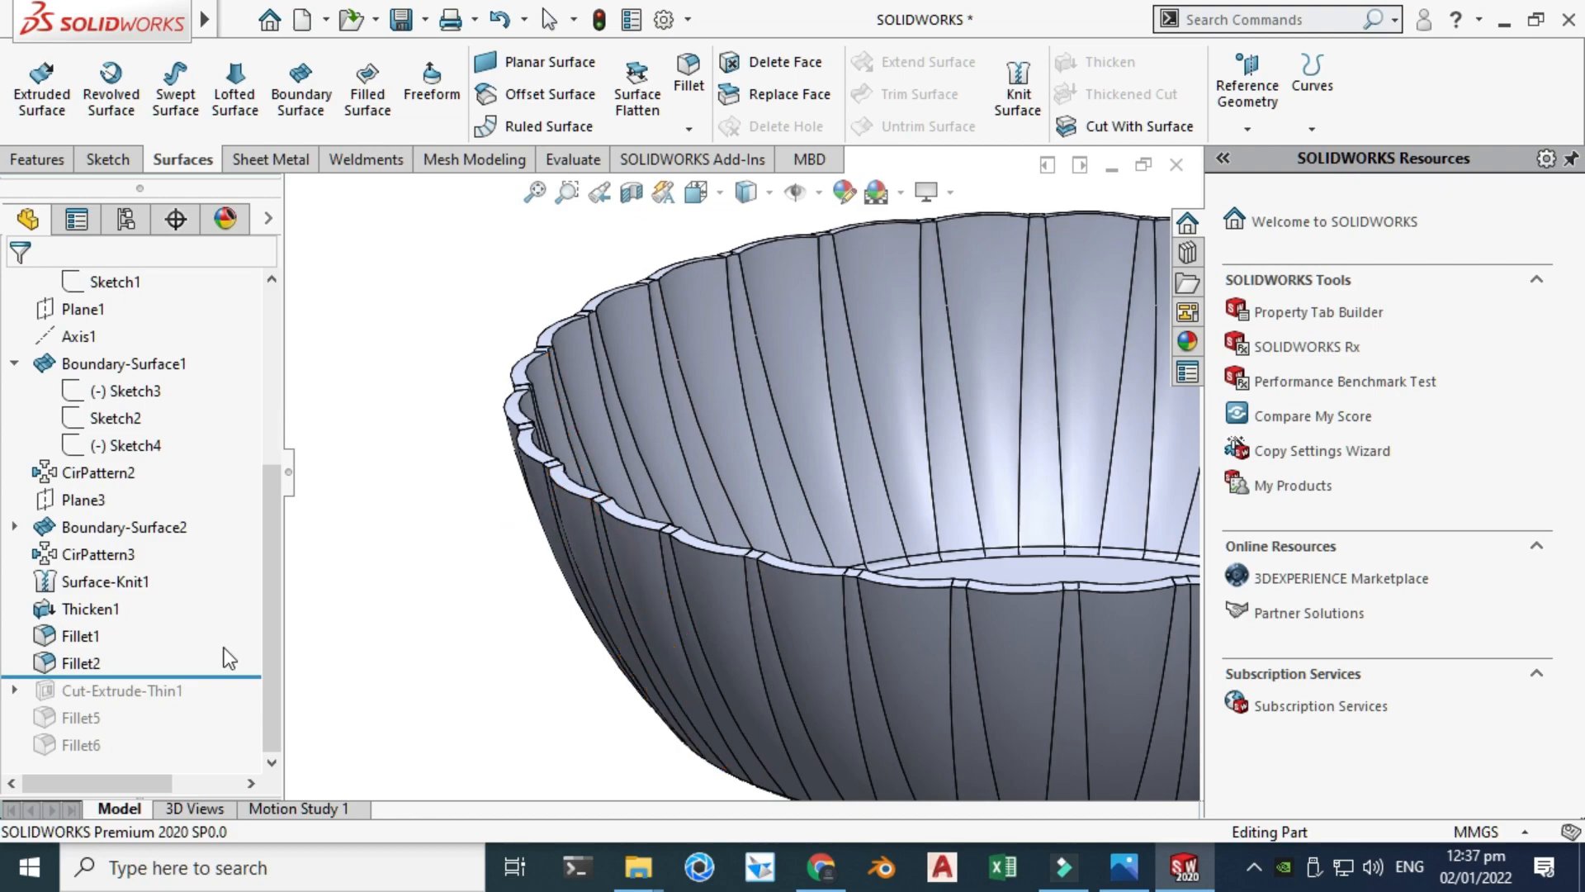
Roll the feature history forward past Cut-Extrude-Thin1, unsuppress it, and inspect the trimmed top face of the rim.
{"action": "left_click_drag", "start_coordinate": [157, 676], "coordinate": [157, 704]}
{"action": "left_click", "coordinate": [154, 692]}
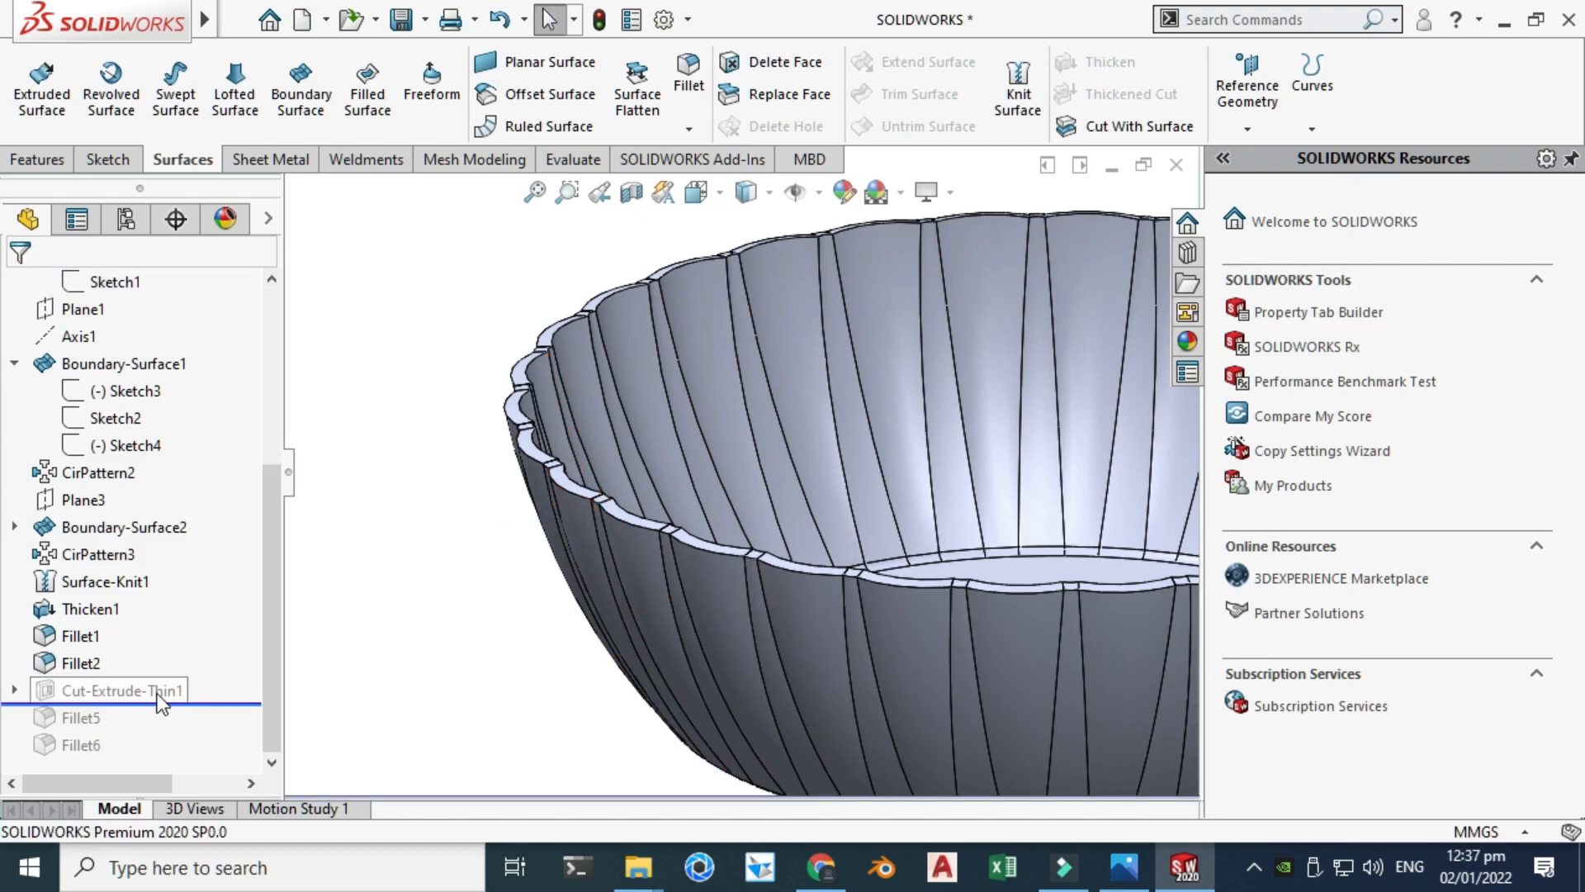
{"action": "left_click", "coordinate": [250, 621]}
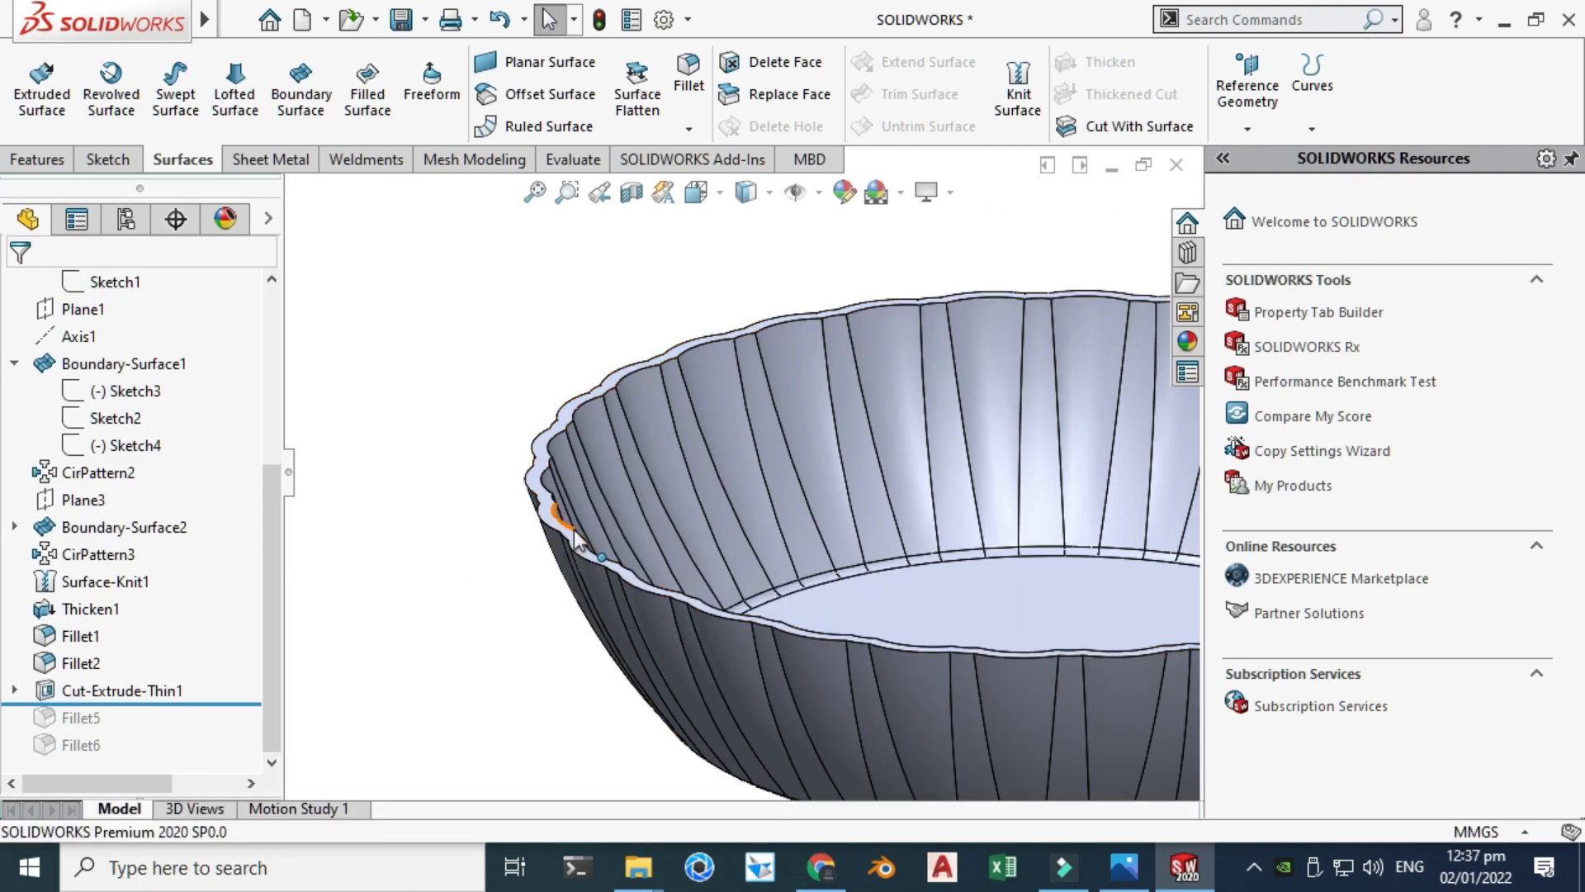
{"action": "scroll", "coordinate": [573, 528], "scroll_direction": "down", "scroll_amount": 6}
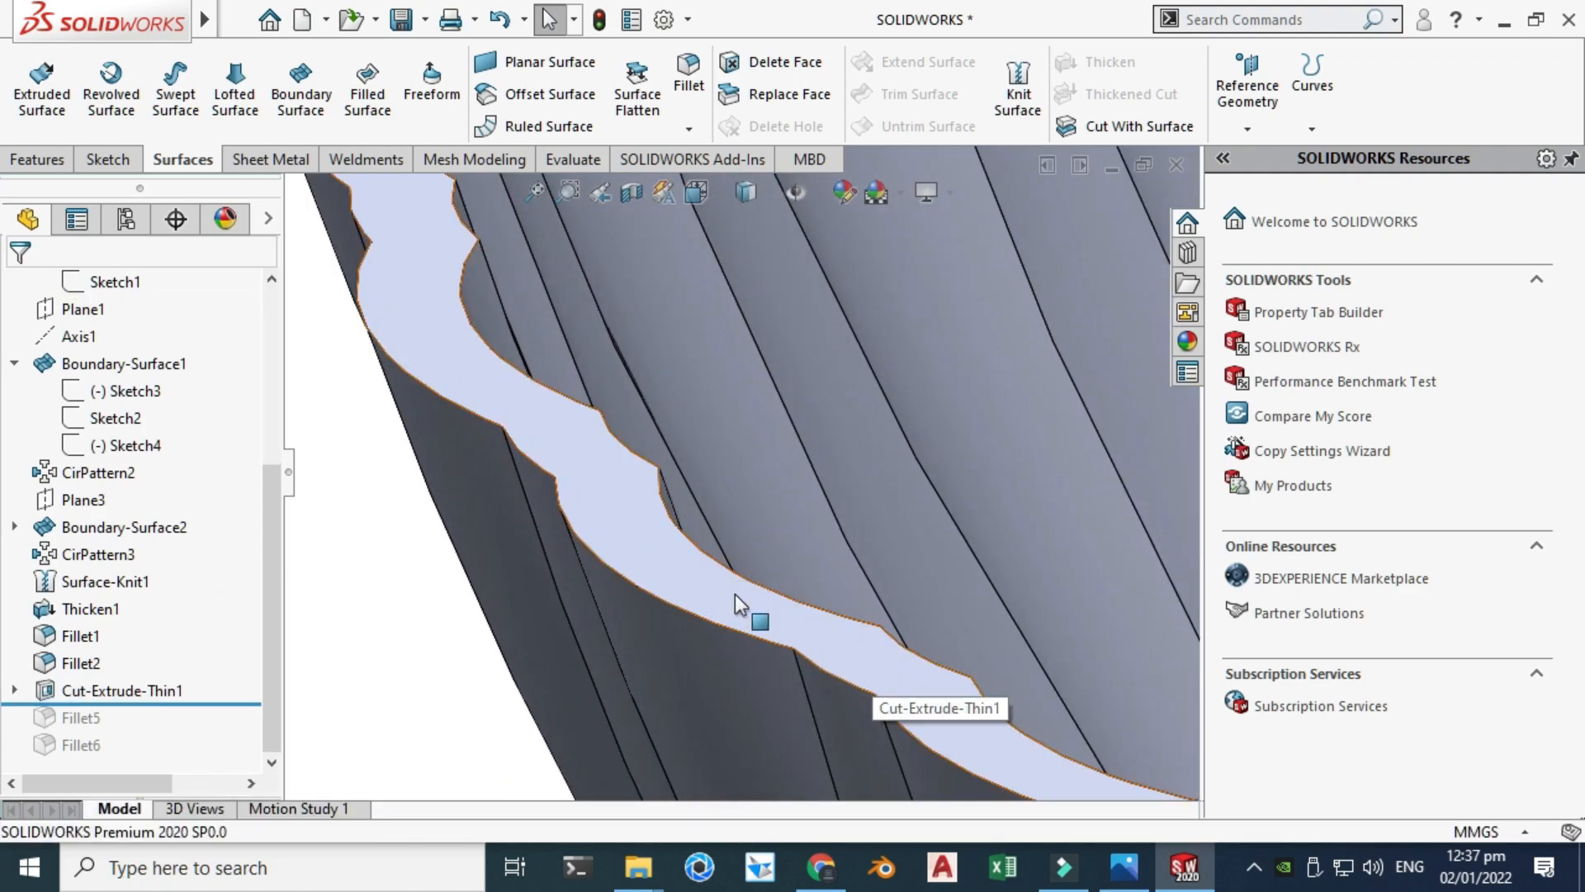
{"action": "scroll", "coordinate": [532, 413], "scroll_direction": "up", "scroll_amount": 3}
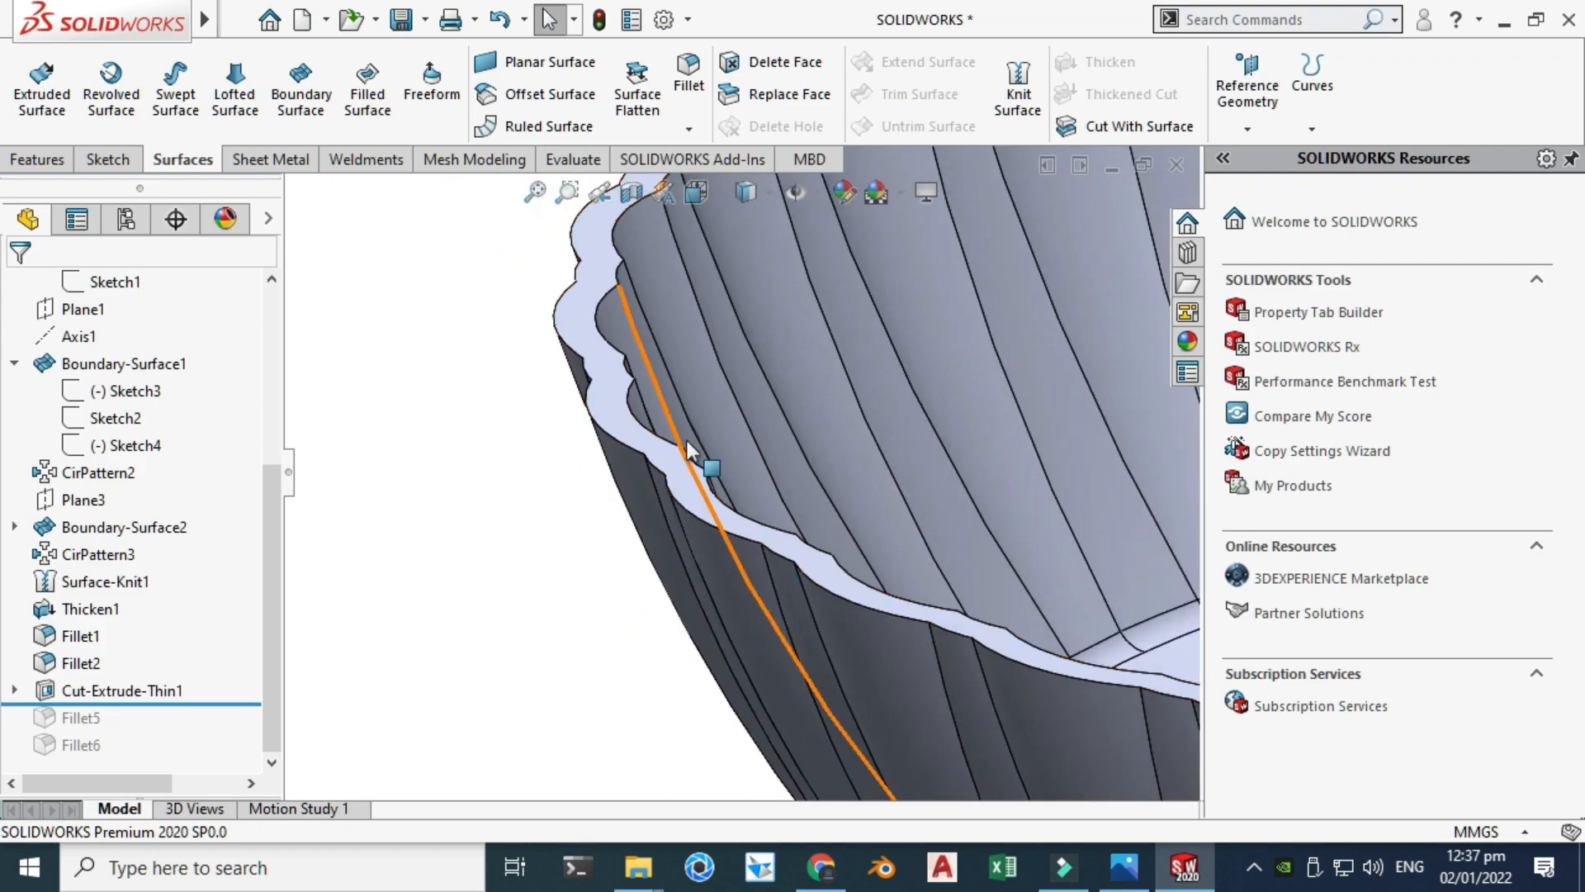
{"action": "scroll", "coordinate": [657, 455], "scroll_direction": "down", "scroll_amount": 3}
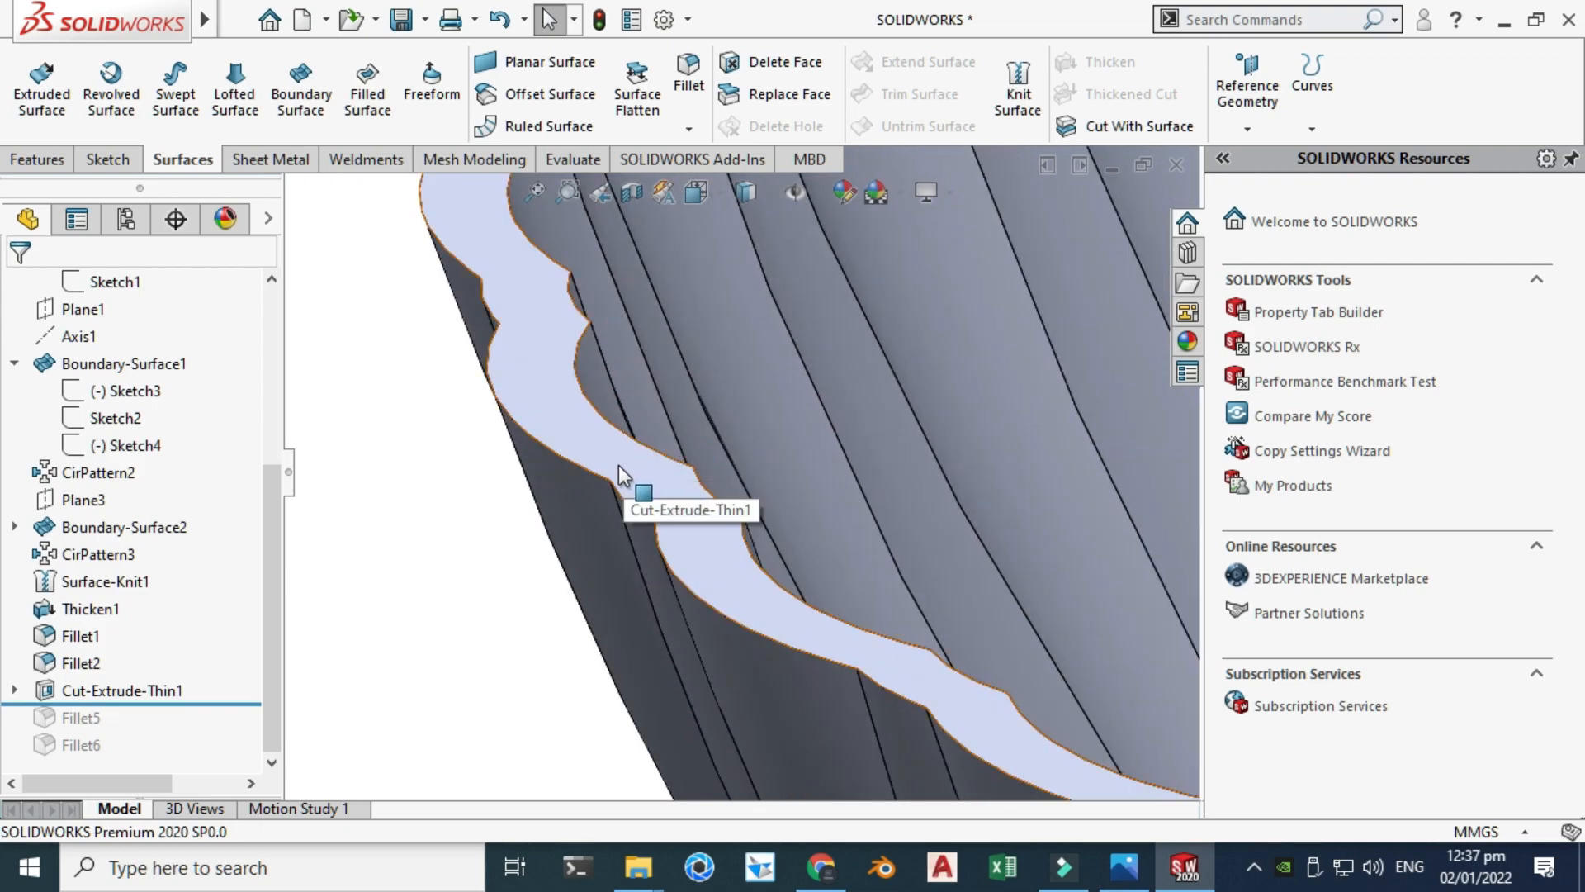
Roll the feature history forward past Fillet5, unsuppress it, and inspect the edges along the bowl's rim.
{"action": "left_click_drag", "start_coordinate": [212, 700], "coordinate": [198, 730]}
{"action": "left_click", "coordinate": [78, 717]}
{"action": "left_click", "coordinate": [138, 642]}
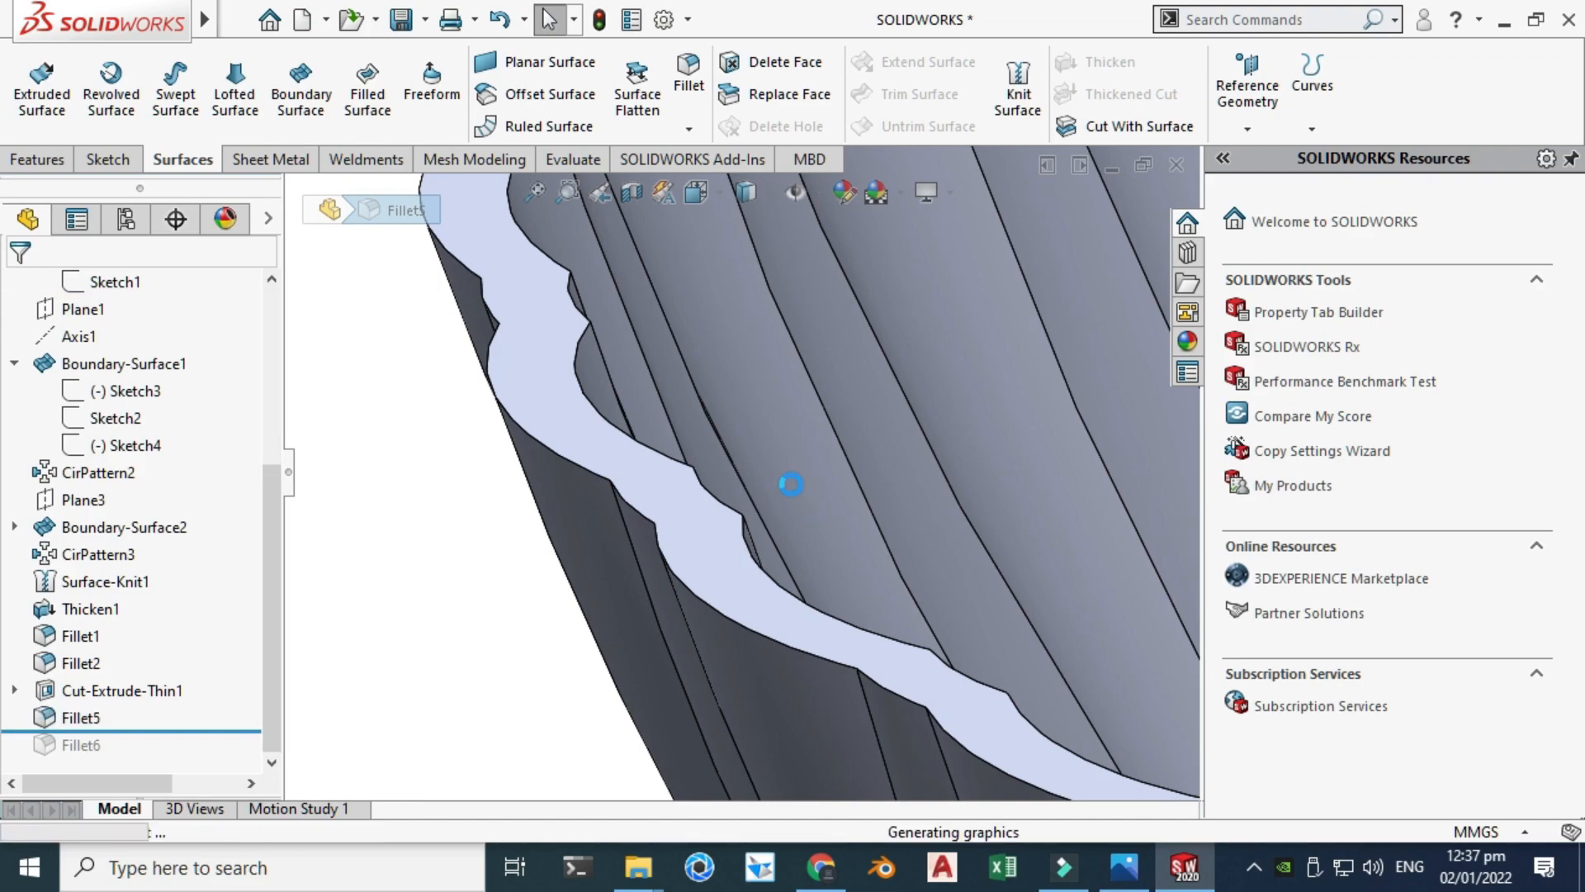
{"action": "scroll", "coordinate": [690, 548], "scroll_direction": "up", "scroll_amount": 3}
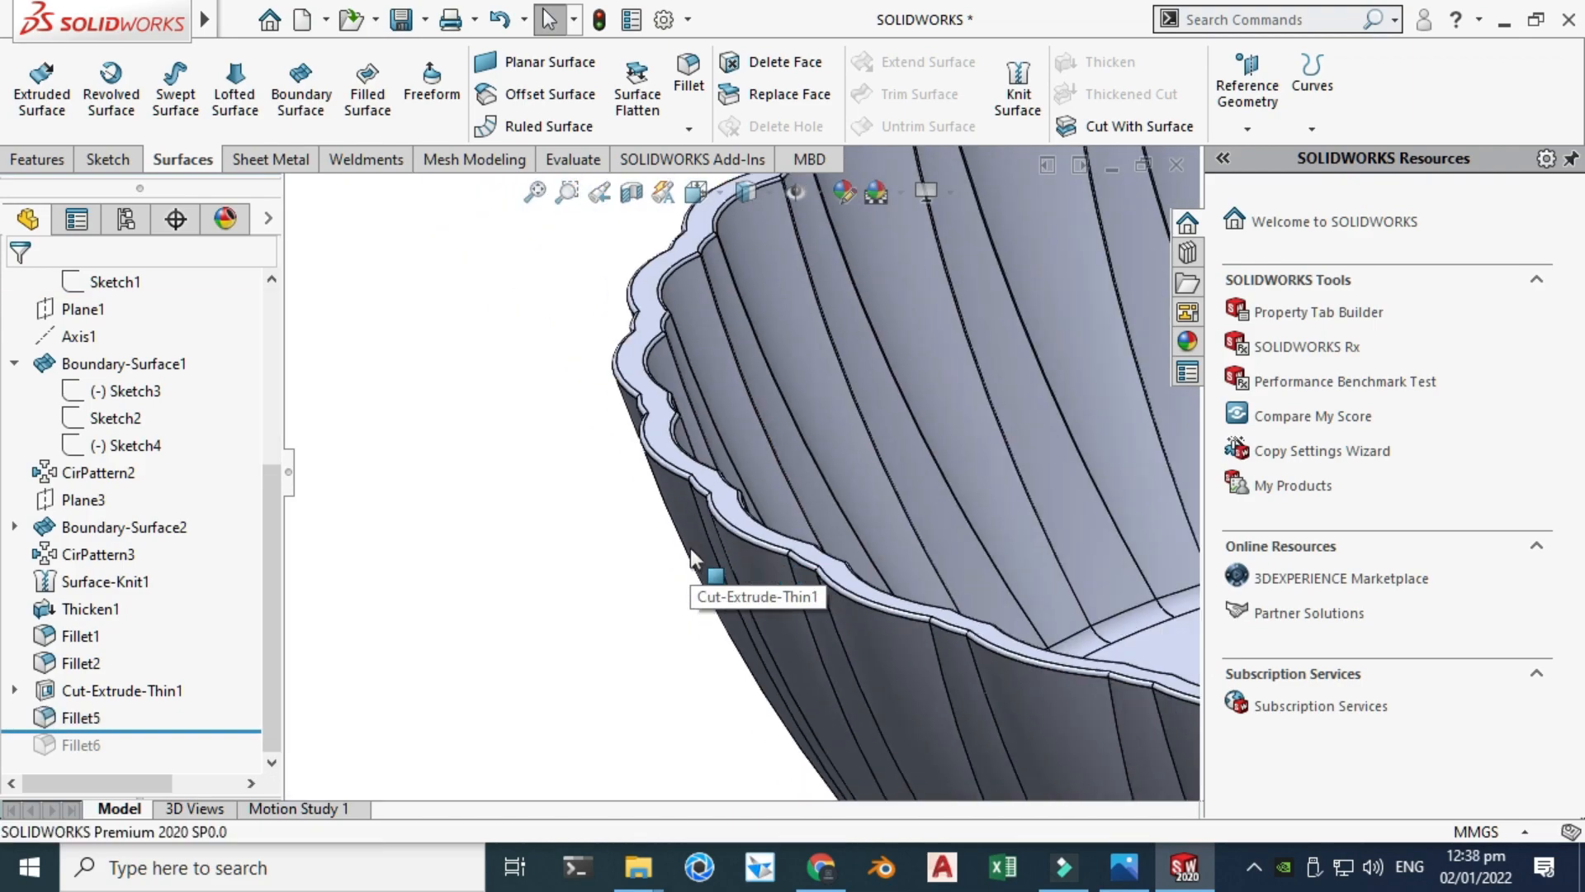
{"action": "scroll", "coordinate": [780, 468], "scroll_direction": "up", "scroll_amount": 6}
{"action": "scroll", "coordinate": [1022, 439], "scroll_direction": "down", "scroll_amount": 3}
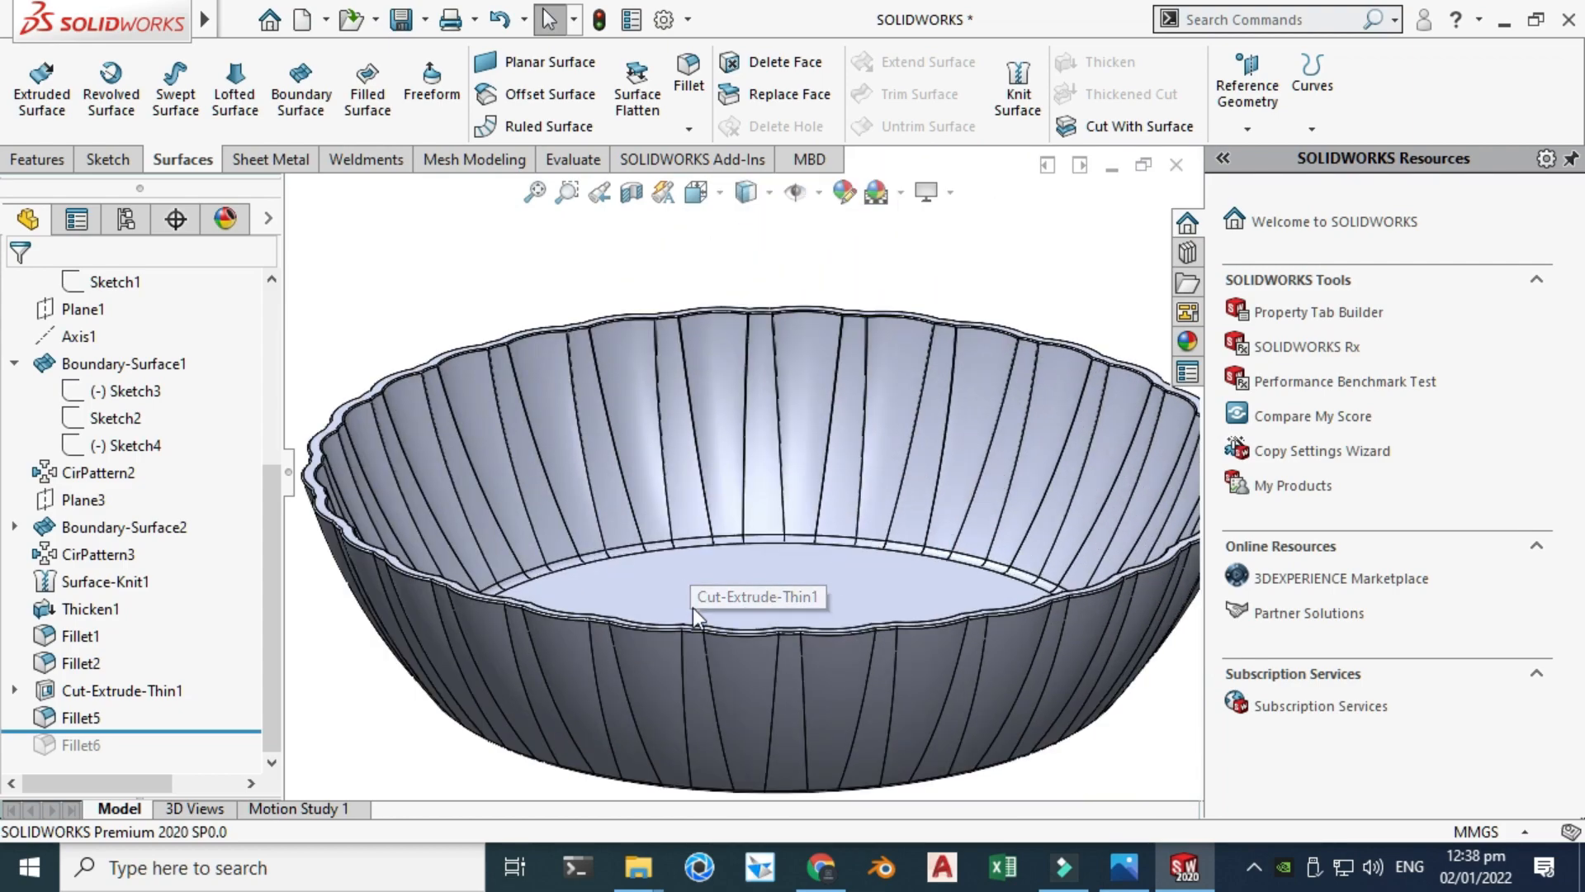
{"action": "scroll", "coordinate": [357, 543], "scroll_direction": "down", "scroll_amount": 6}
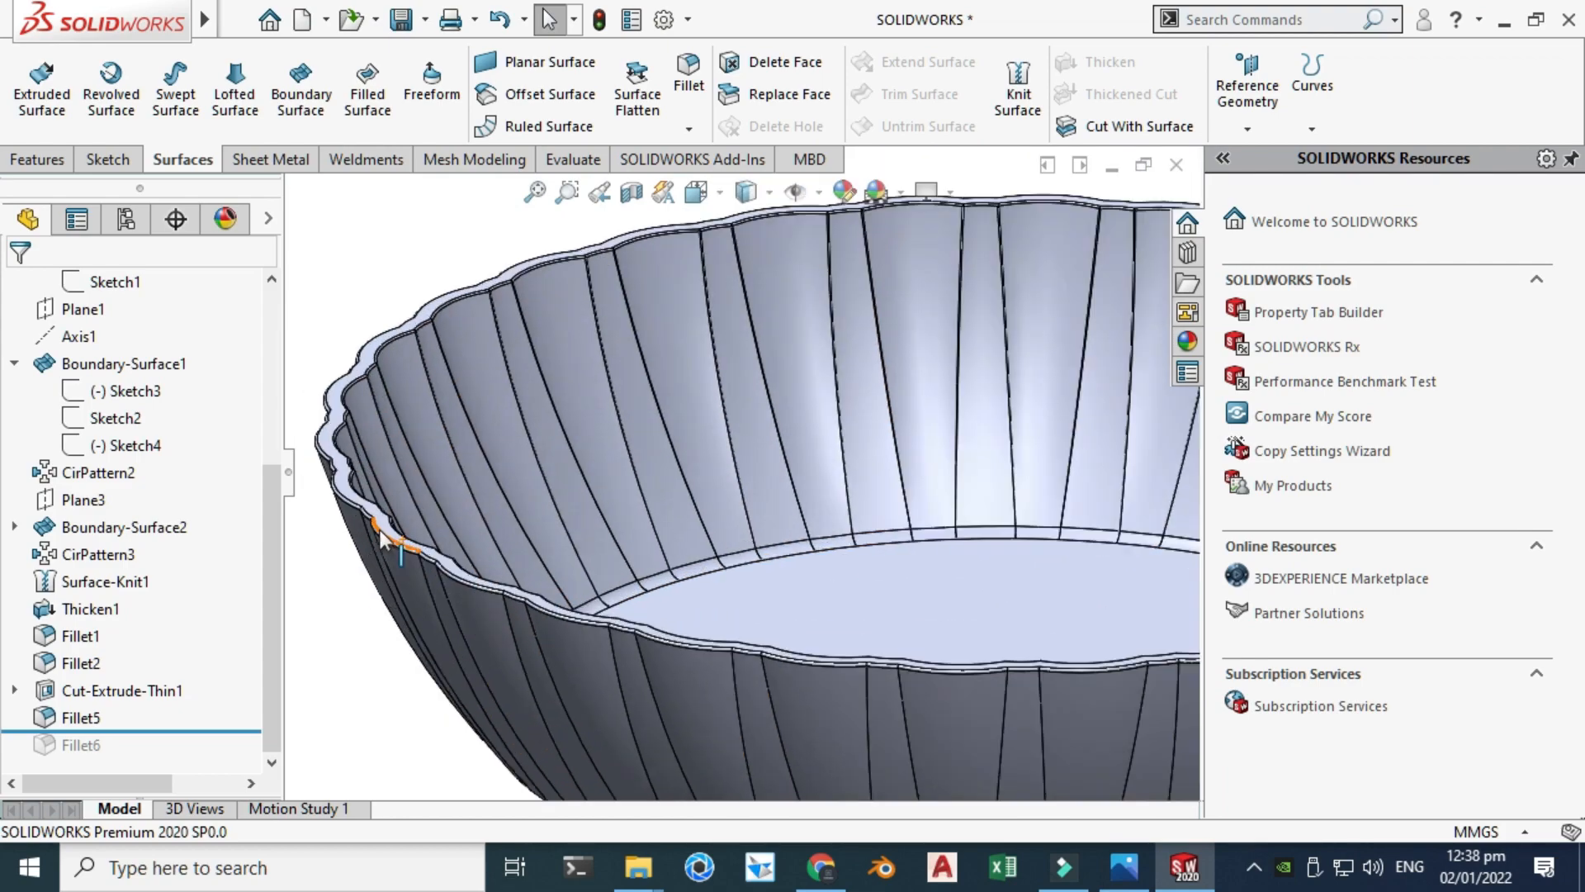
{"action": "scroll", "coordinate": [580, 517], "scroll_direction": "down", "scroll_amount": 3}
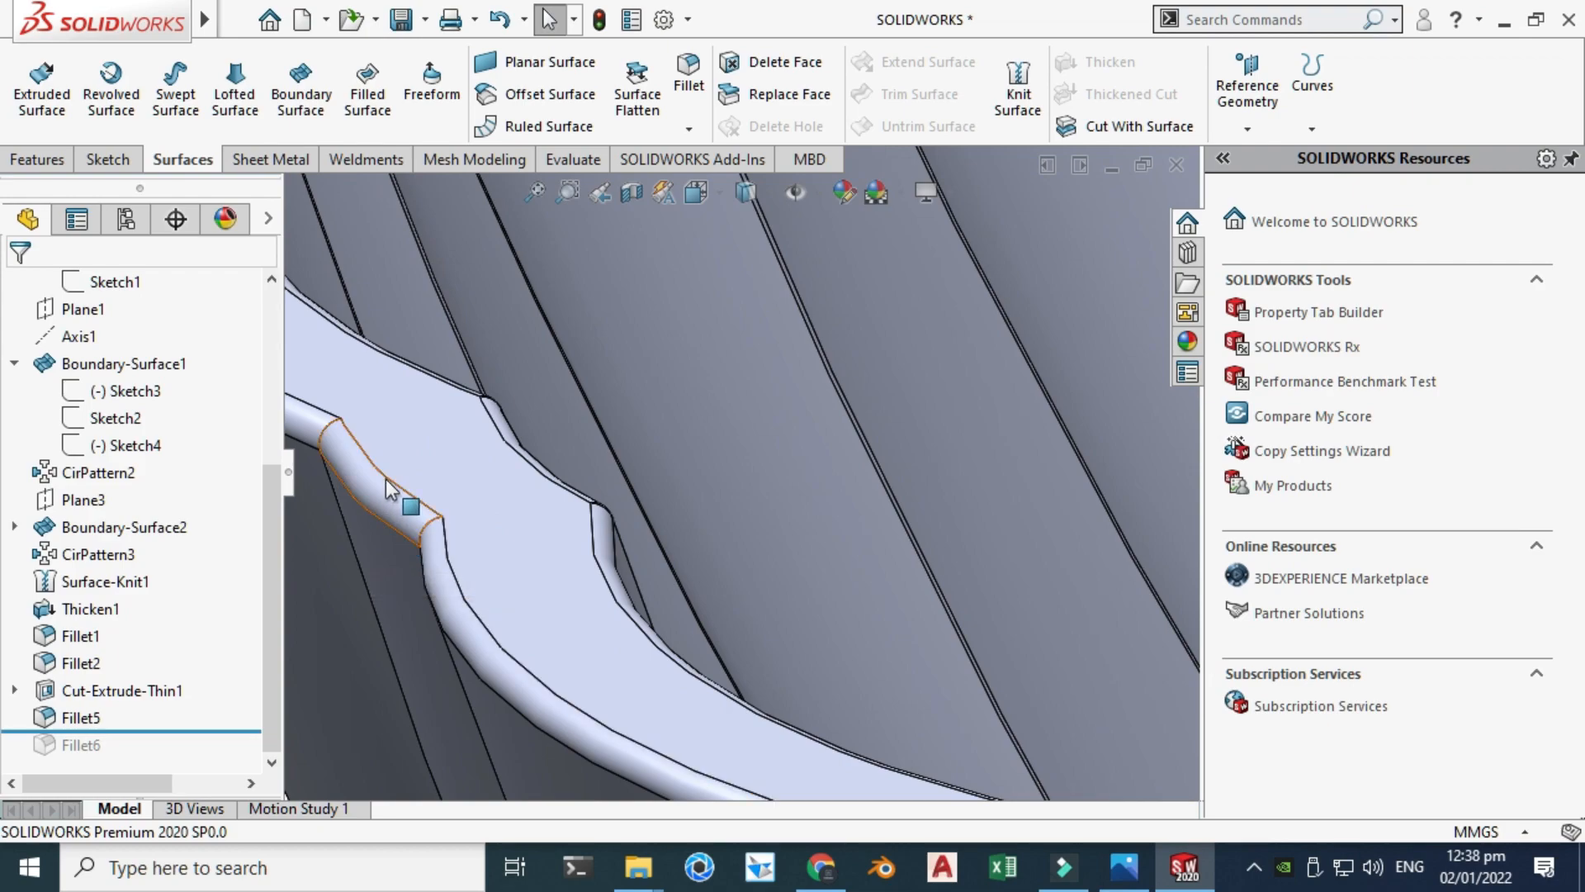
{"action": "scroll", "coordinate": [671, 646], "scroll_direction": "up", "scroll_amount": 10}
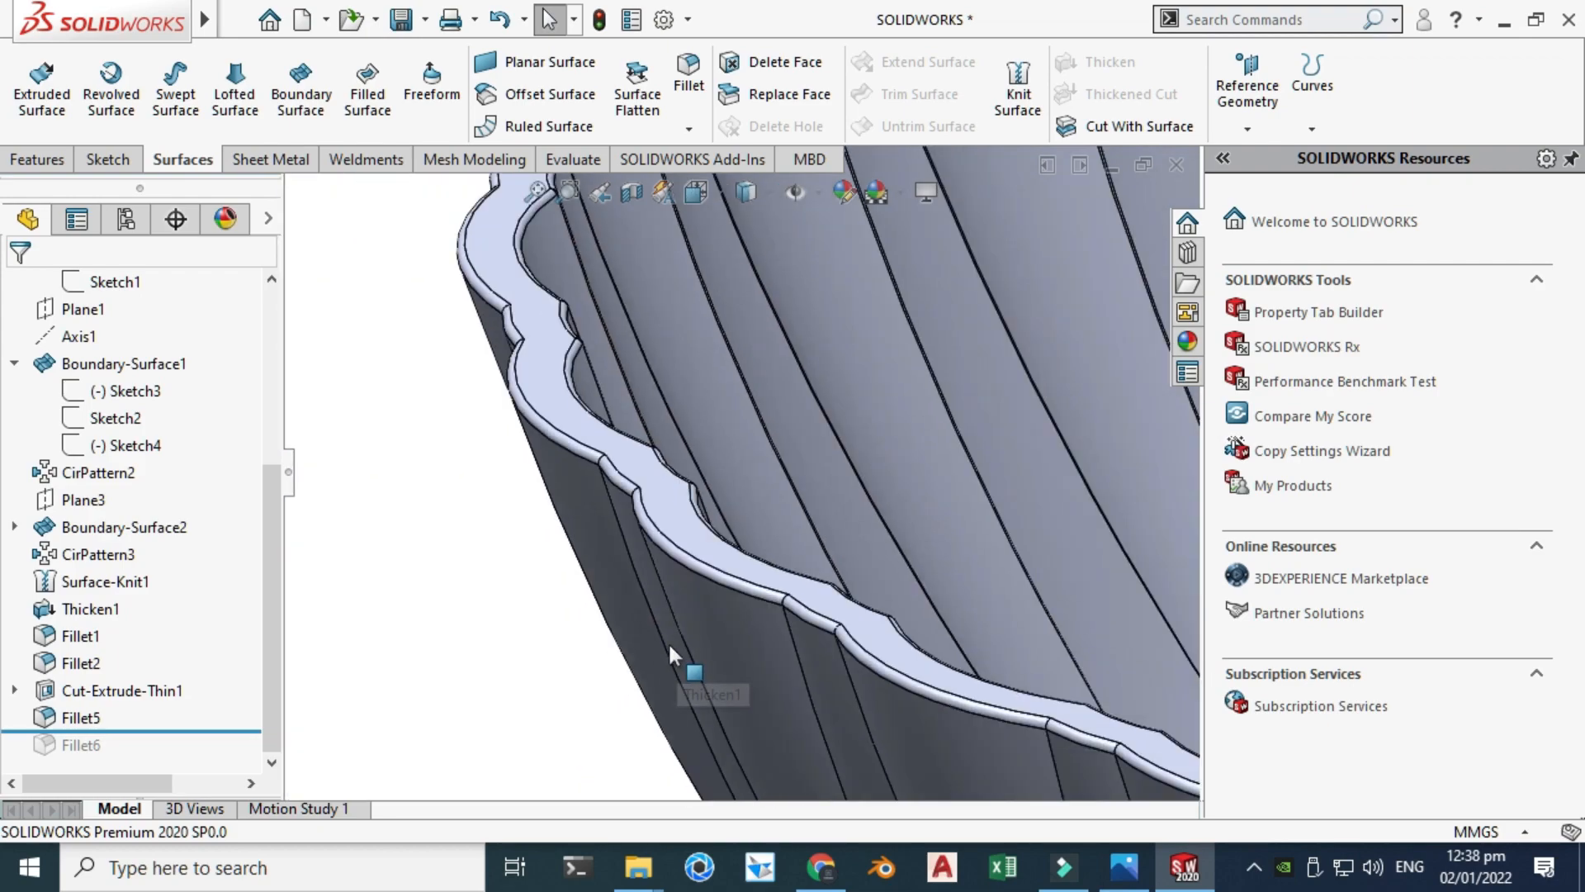
{"action": "scroll", "coordinate": [1088, 470], "scroll_direction": "down", "scroll_amount": 2}
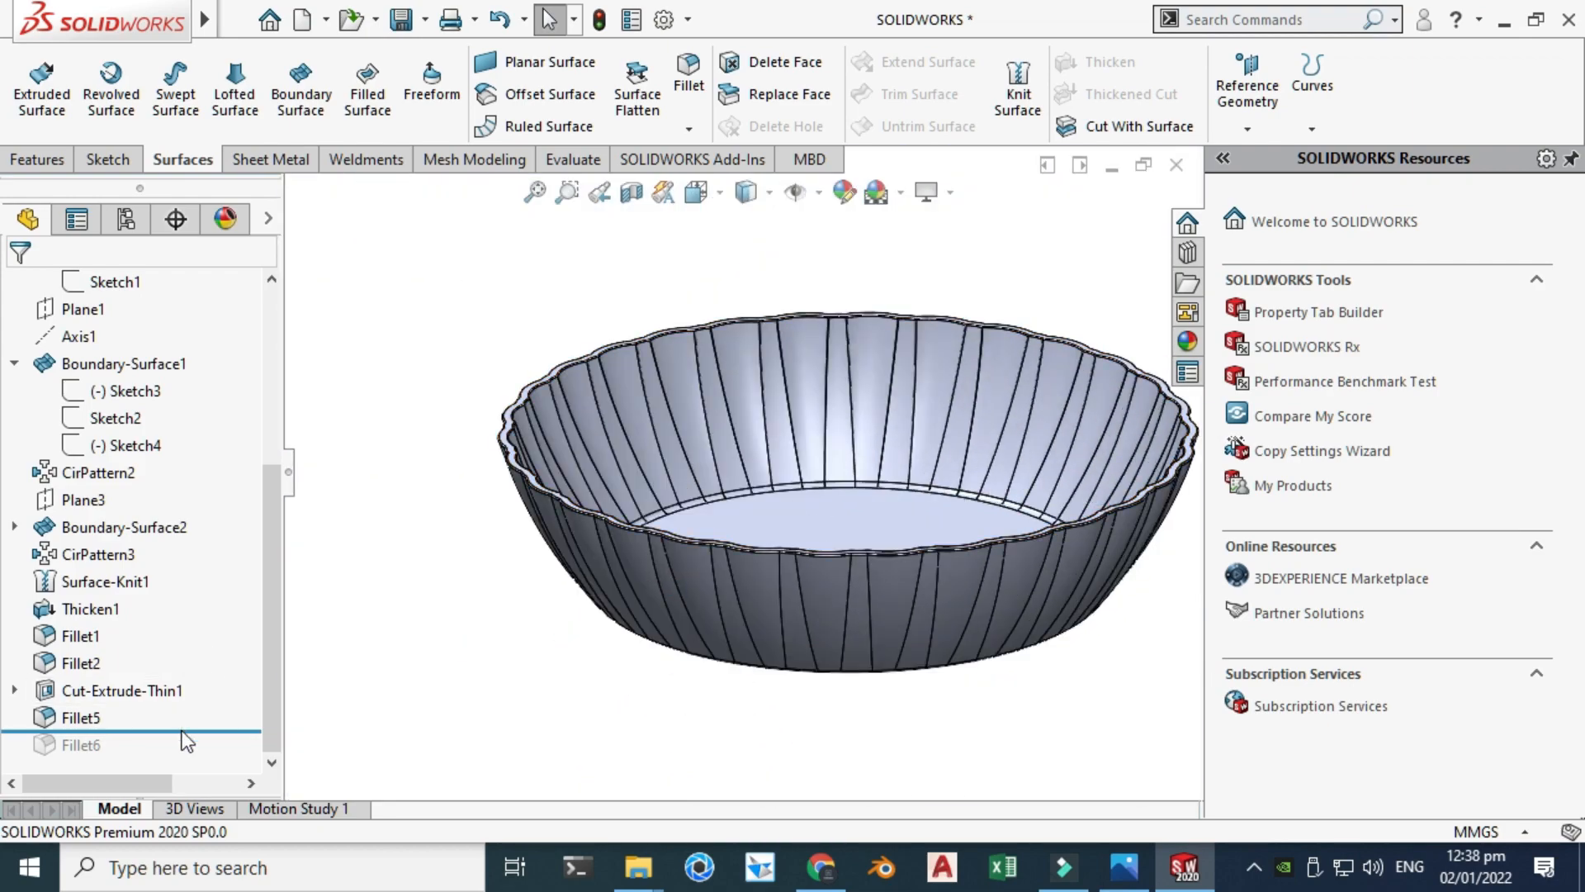
Roll the feature history forward past Fillet6 and unsuppress that fillet.
{"action": "left_click_drag", "start_coordinate": [194, 733], "coordinate": [197, 758]}
{"action": "left_click", "coordinate": [499, 605]}
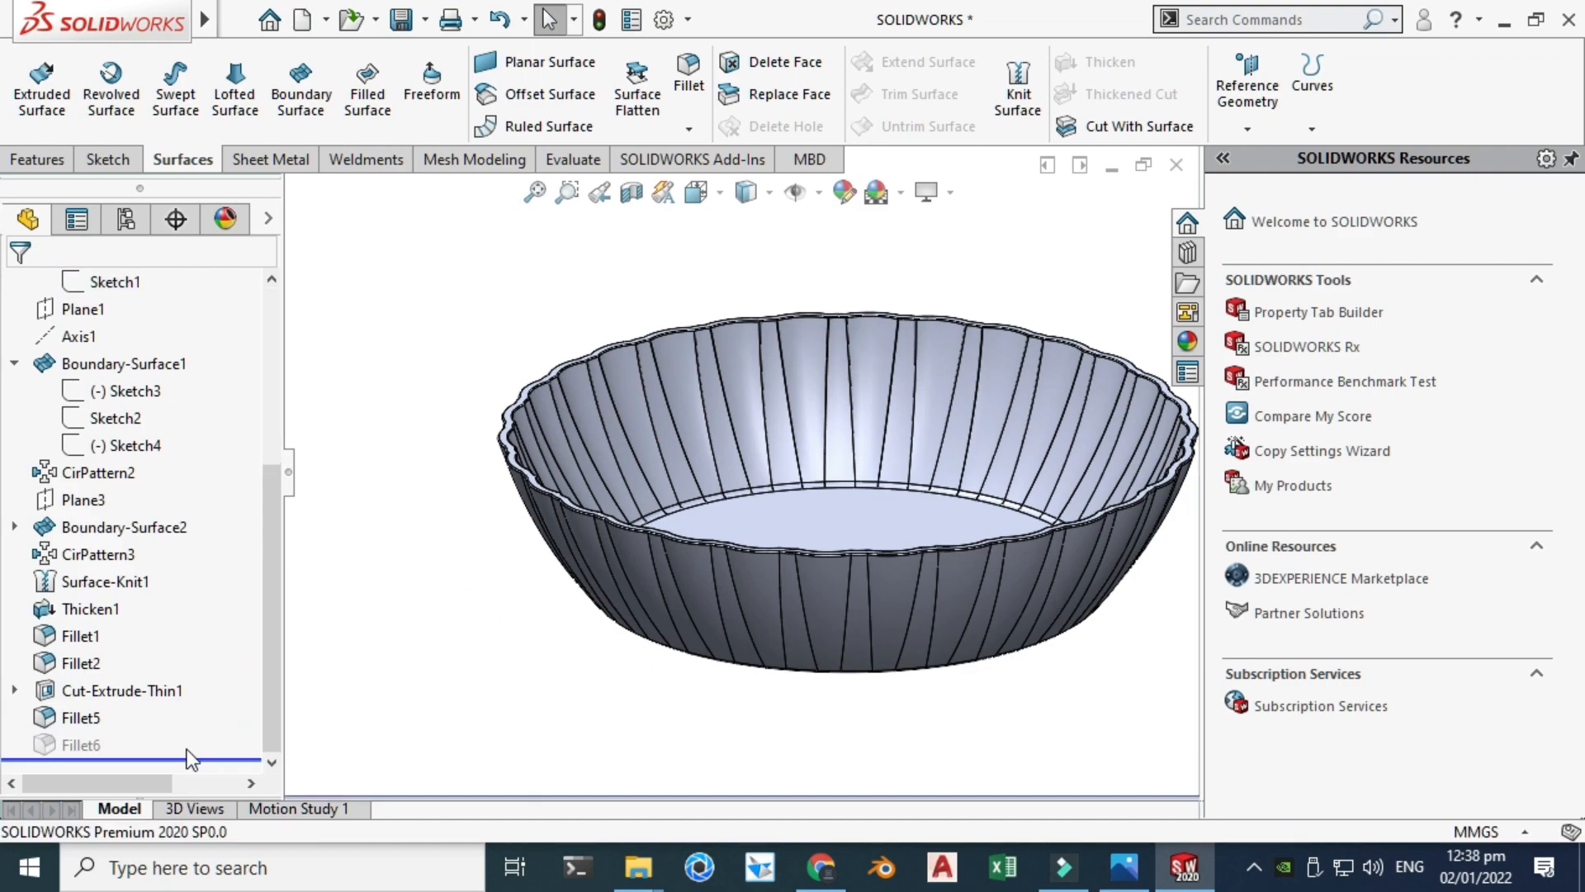
{"action": "left_click", "coordinate": [91, 748]}
{"action": "left_click", "coordinate": [155, 675]}
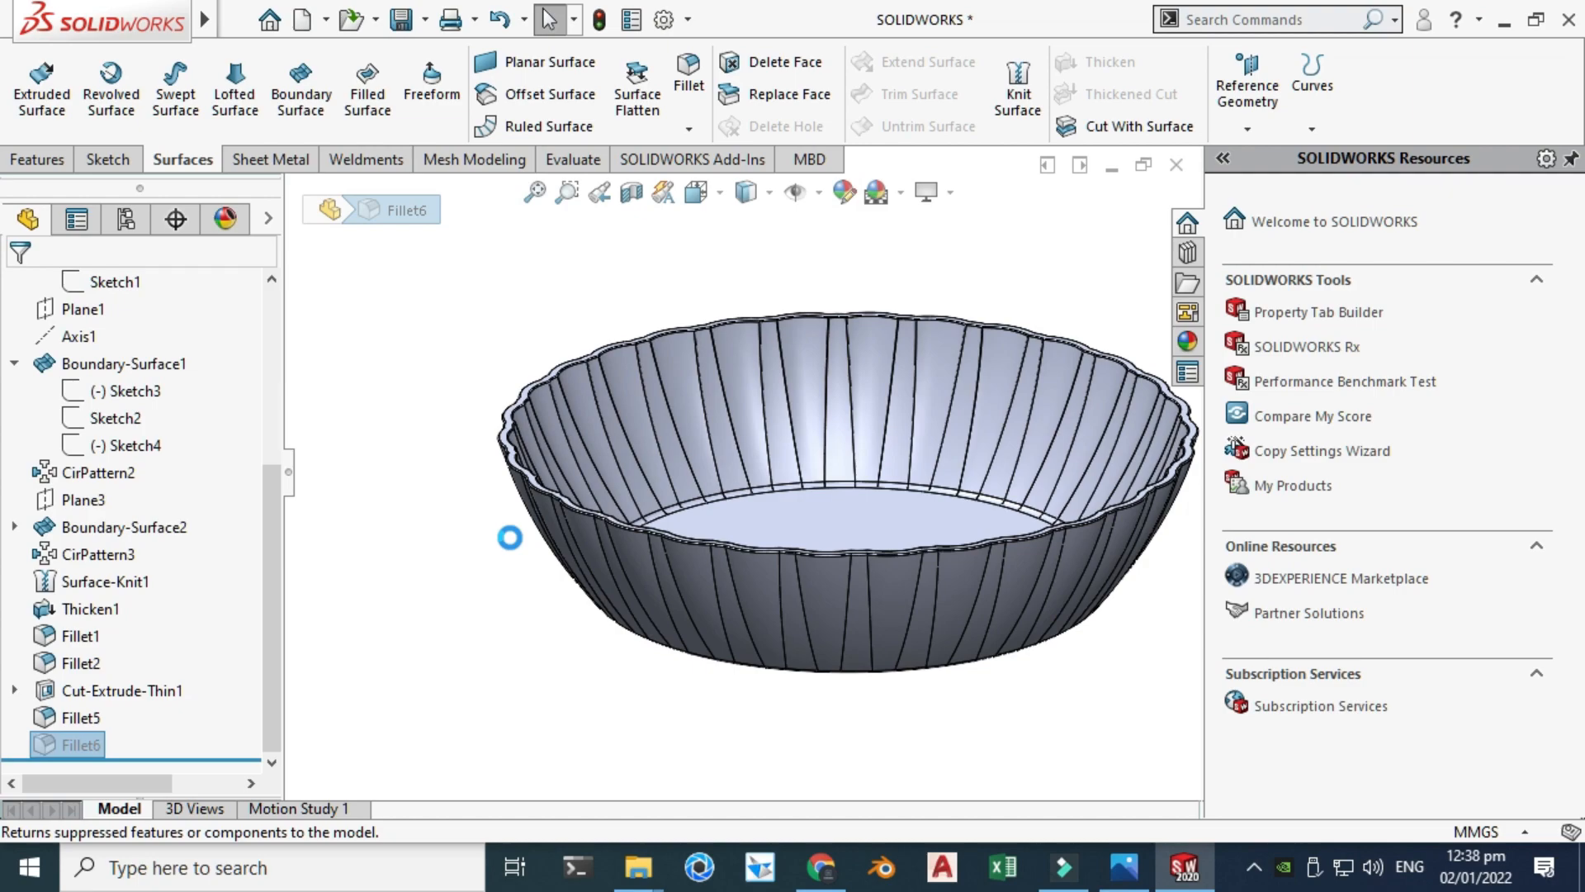
{"action": "scroll", "coordinate": [680, 483], "scroll_direction": "down", "scroll_amount": 1}
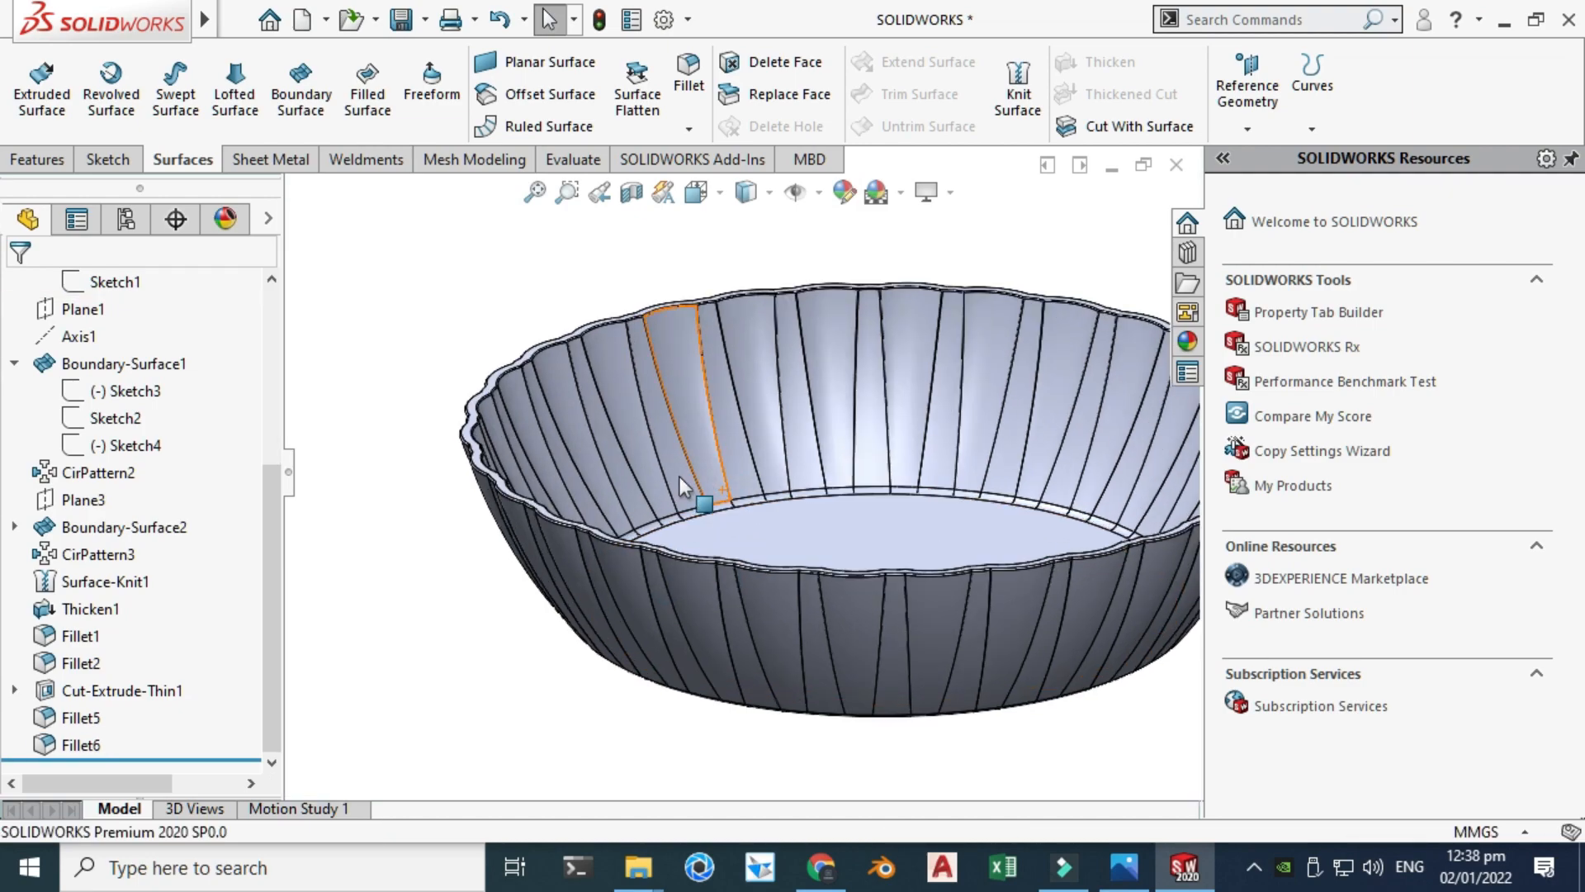
Review the flute edges selected in Fillet6, close its definition without changes, and inspect the complete bowl from above.
{"action": "left_click", "coordinate": [56, 751]}
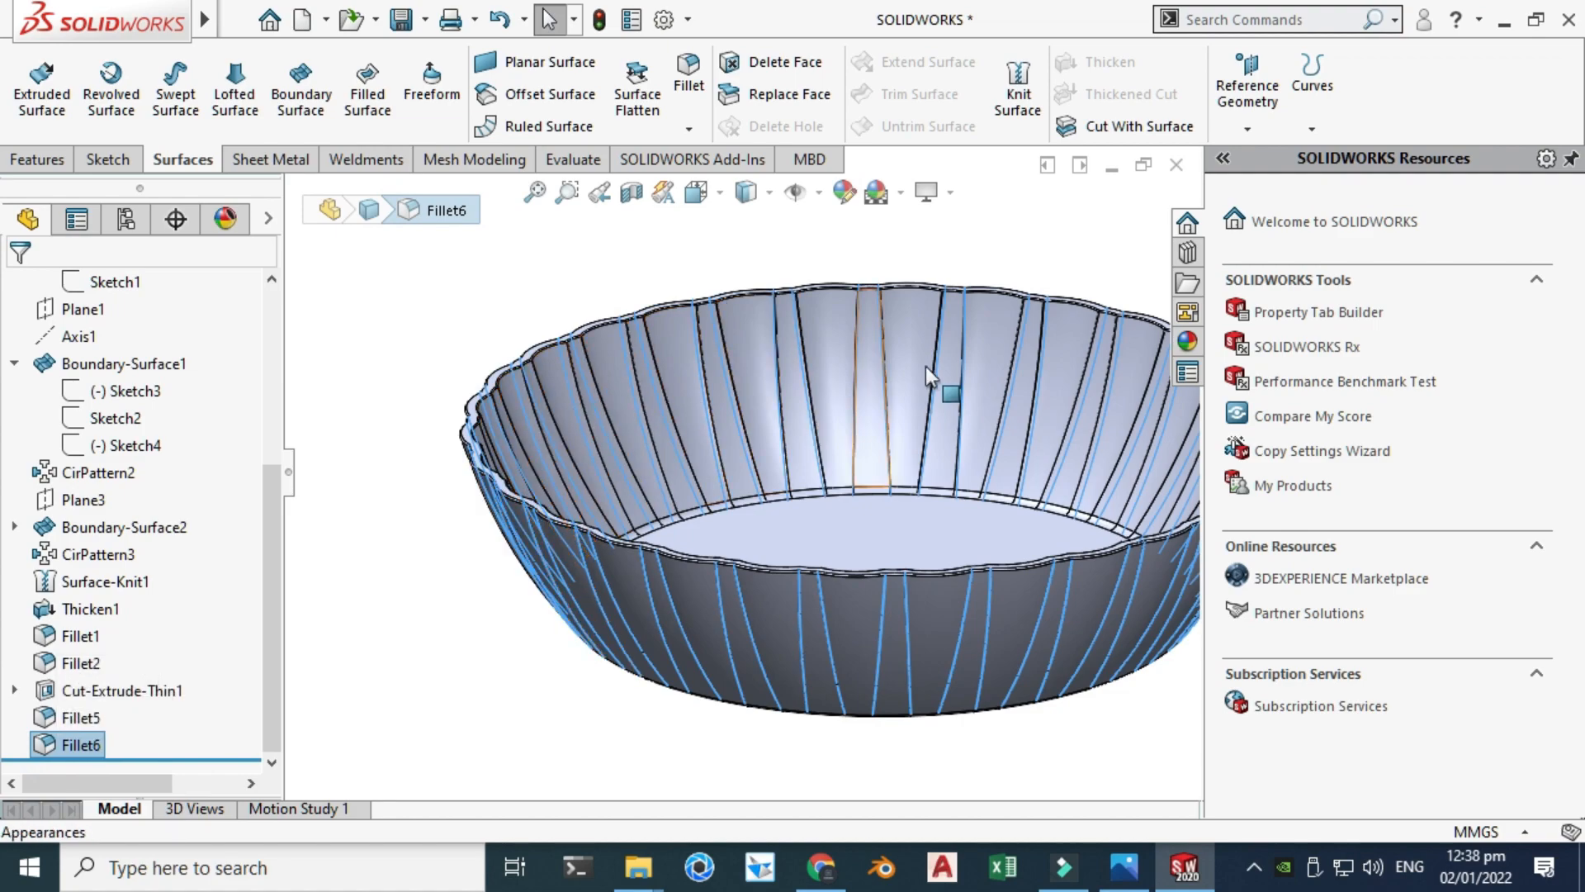
{"action": "right_click", "coordinate": [90, 741]}
{"action": "left_click", "coordinate": [119, 236]}
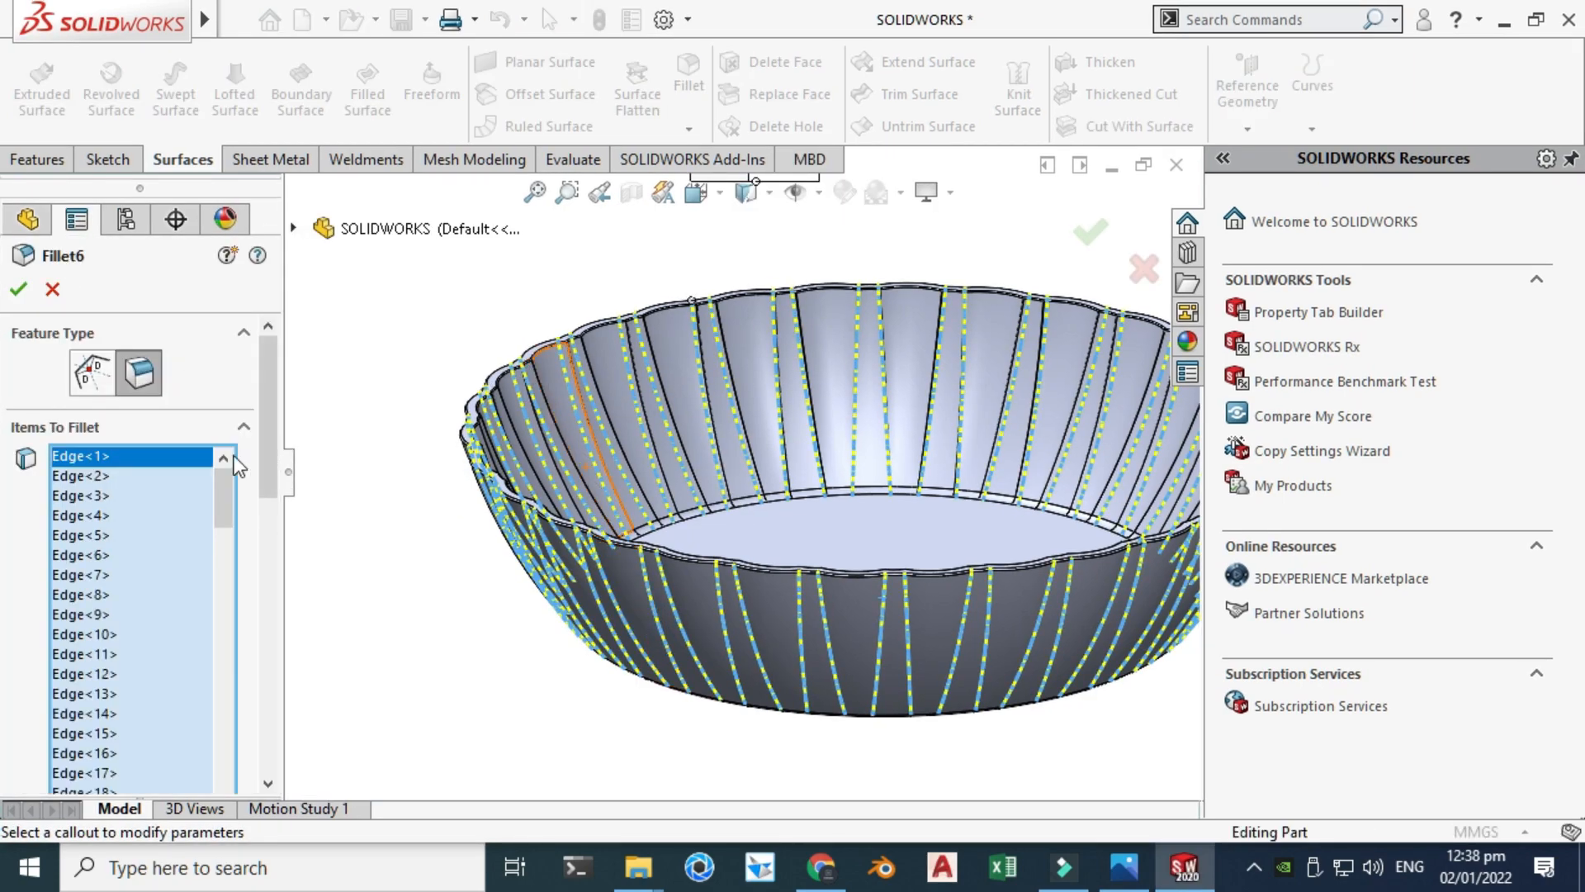
{"action": "left_click_drag", "start_coordinate": [221, 480], "coordinate": [192, 805]}
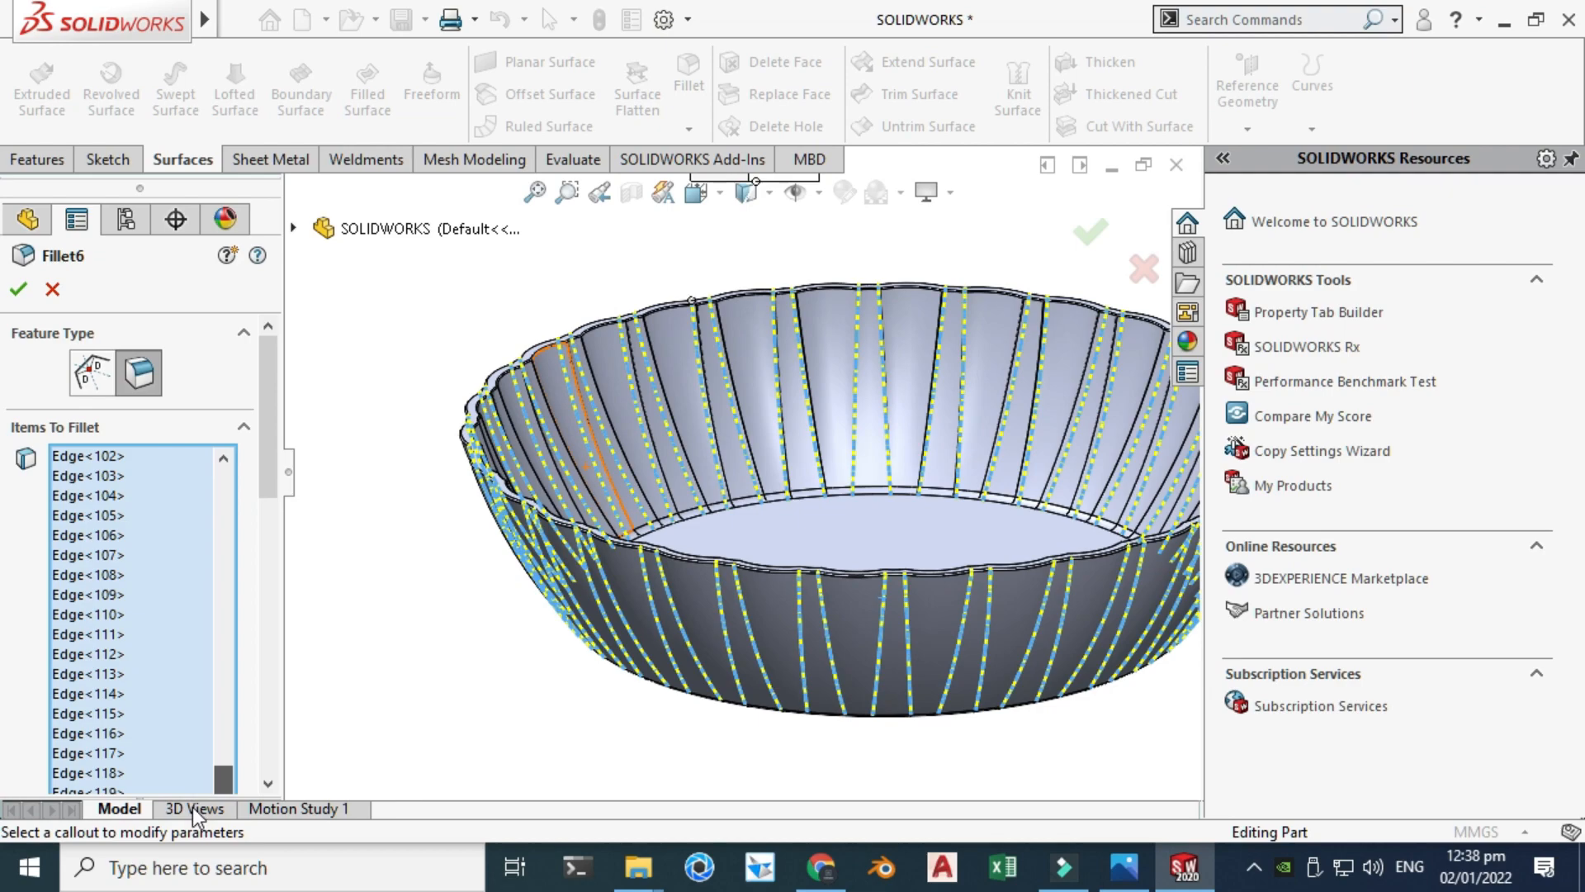
{"action": "left_click", "coordinate": [52, 288]}
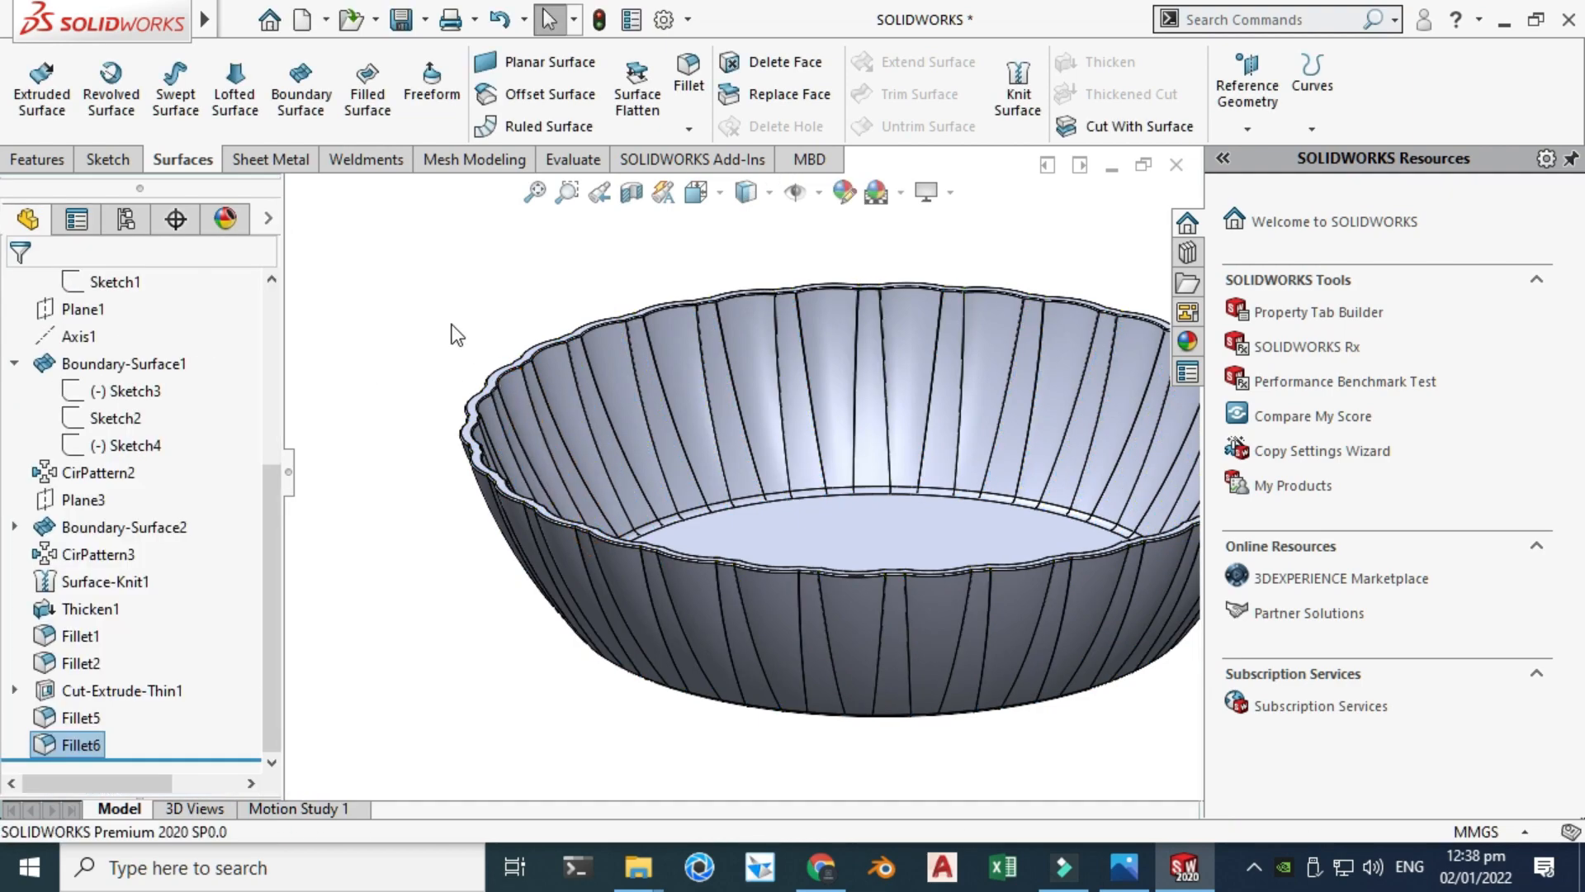
{"action": "scroll", "coordinate": [537, 330], "scroll_direction": "up", "scroll_amount": 3}
{"action": "right_click", "coordinate": [991, 287]}
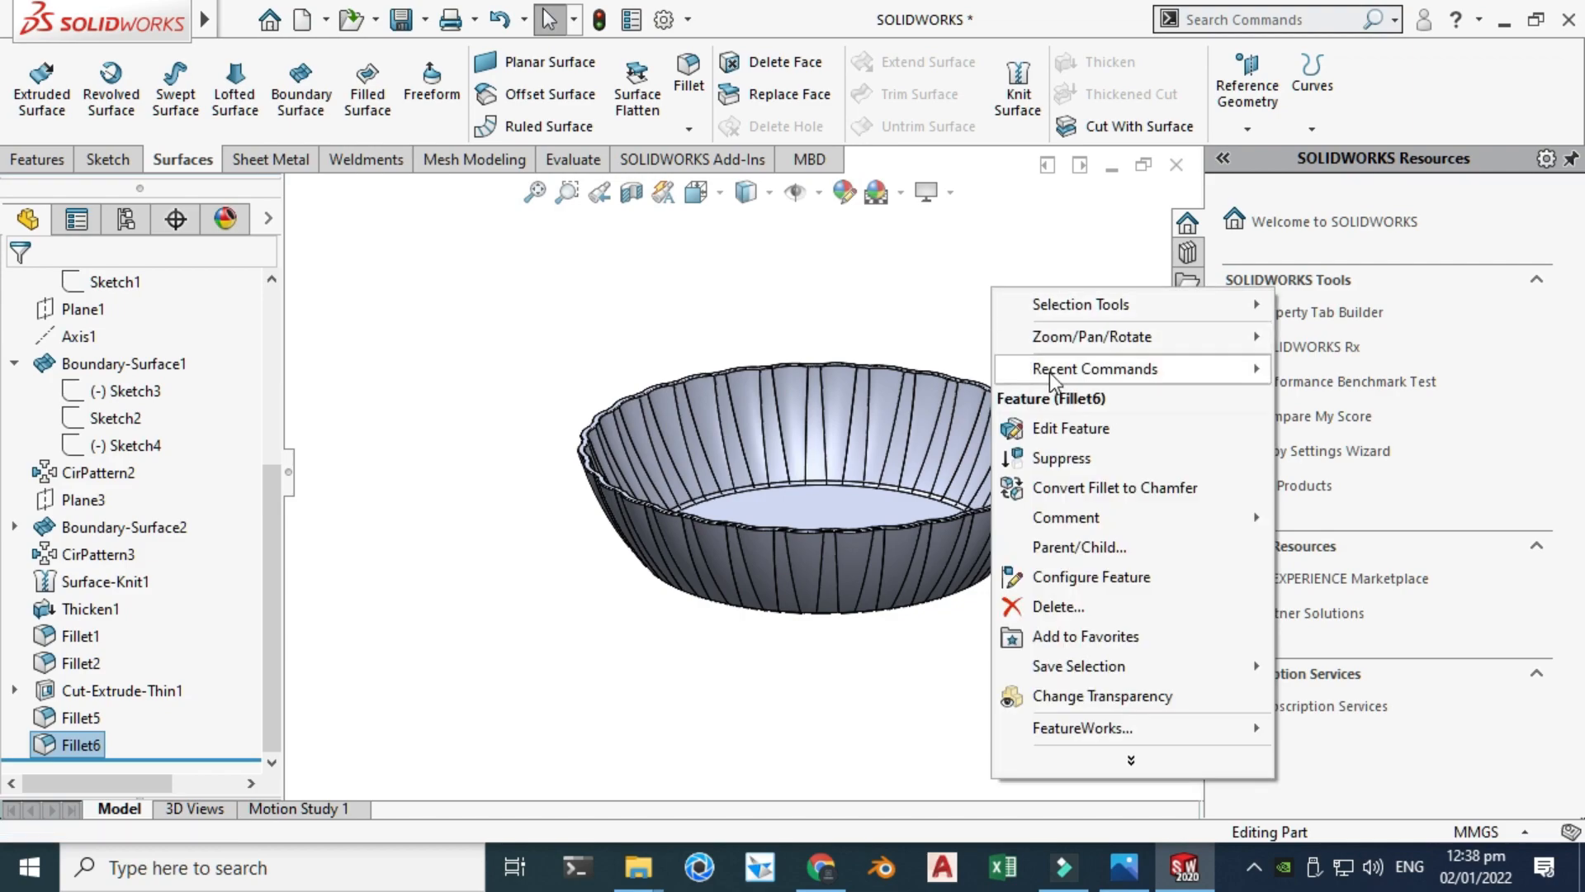
{"action": "left_click", "coordinate": [1395, 456]}
{"action": "left_click_drag", "start_coordinate": [1044, 529], "coordinate": [916, 534]}
{"action": "scroll", "coordinate": [935, 452], "scroll_direction": "down", "scroll_amount": 1}
{"action": "mouse_move", "coordinate": [861, 450]}
{"action": "left_mouse_down"}
{"action": "mouse_move", "coordinate": [854, 468]}
{"action": "mouse_move", "coordinate": [839, 453]}
{"action": "left_mouse_up"}
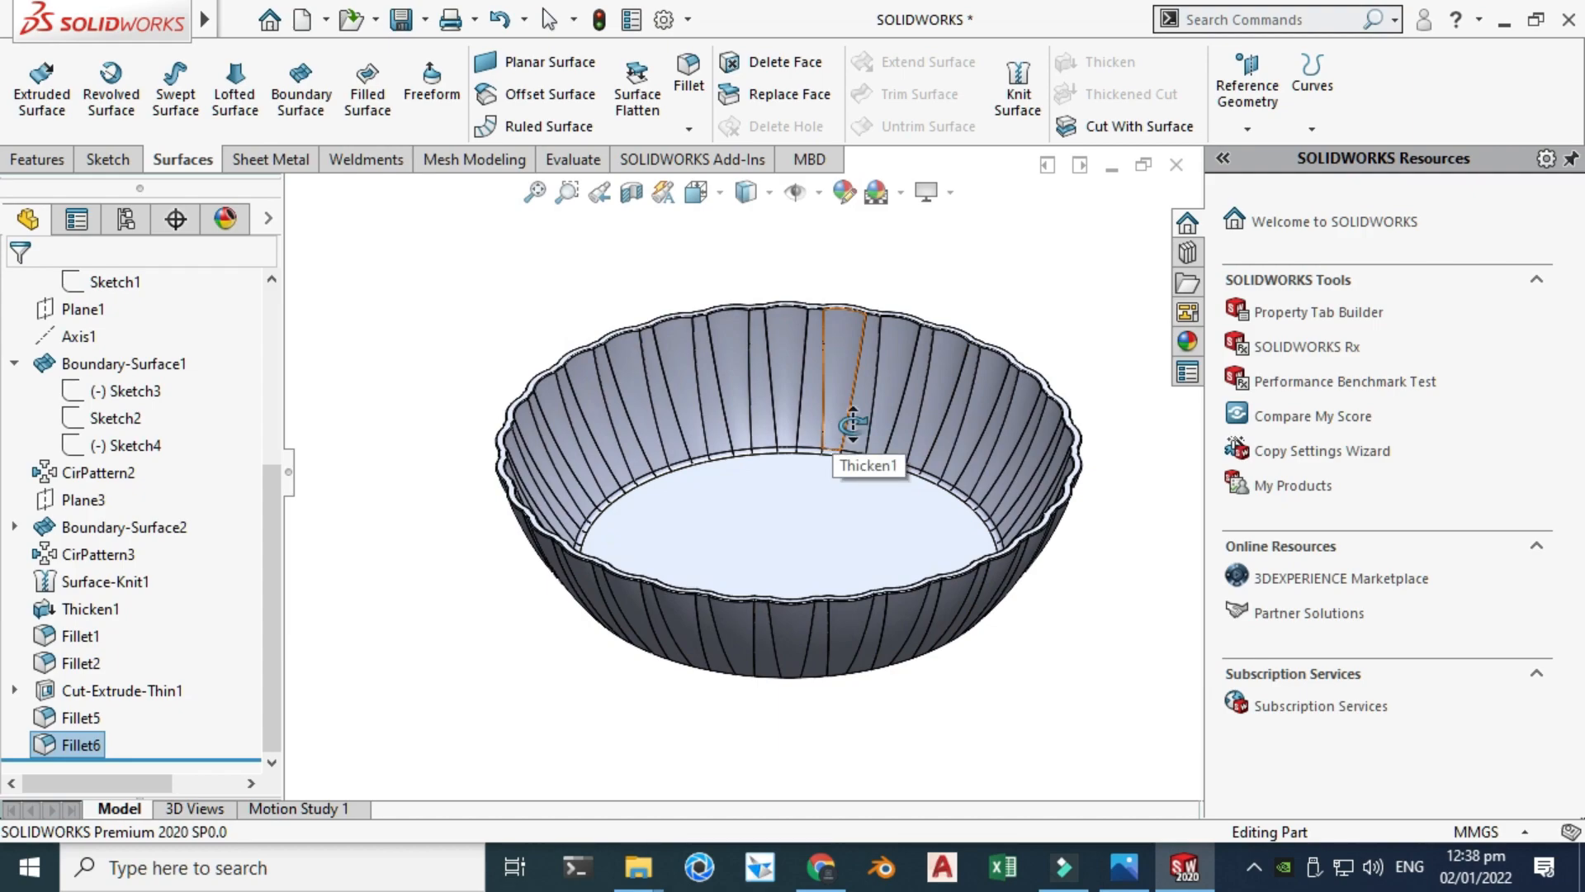
Open the glass appearances in the appearance library and browse the Gloss collection.
{"action": "left_click", "coordinate": [1189, 340]}
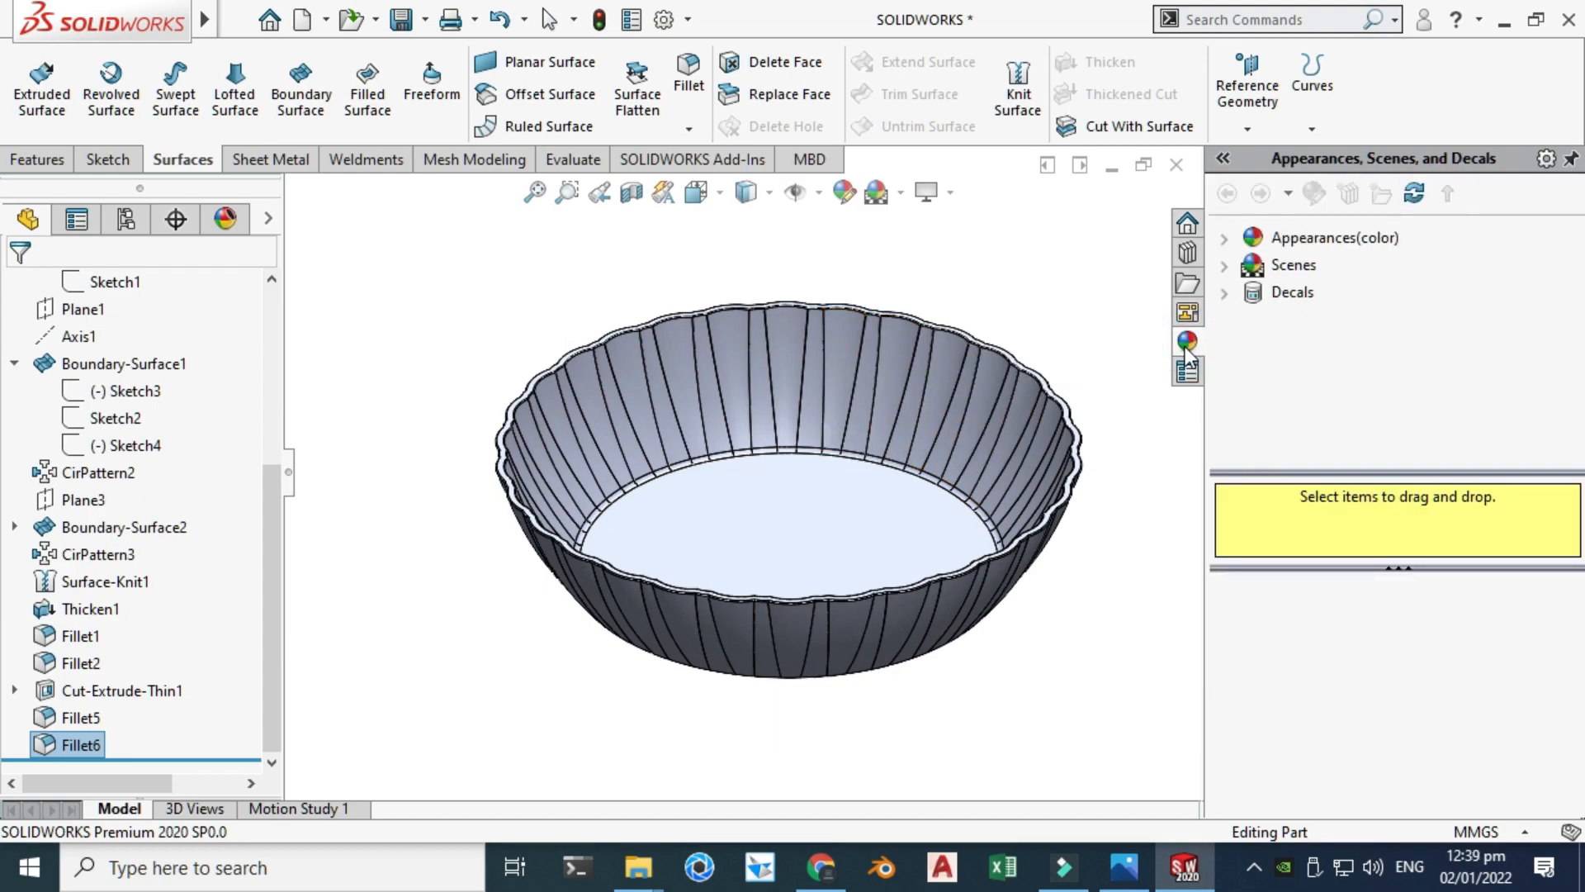
{"action": "left_click", "coordinate": [1234, 241]}
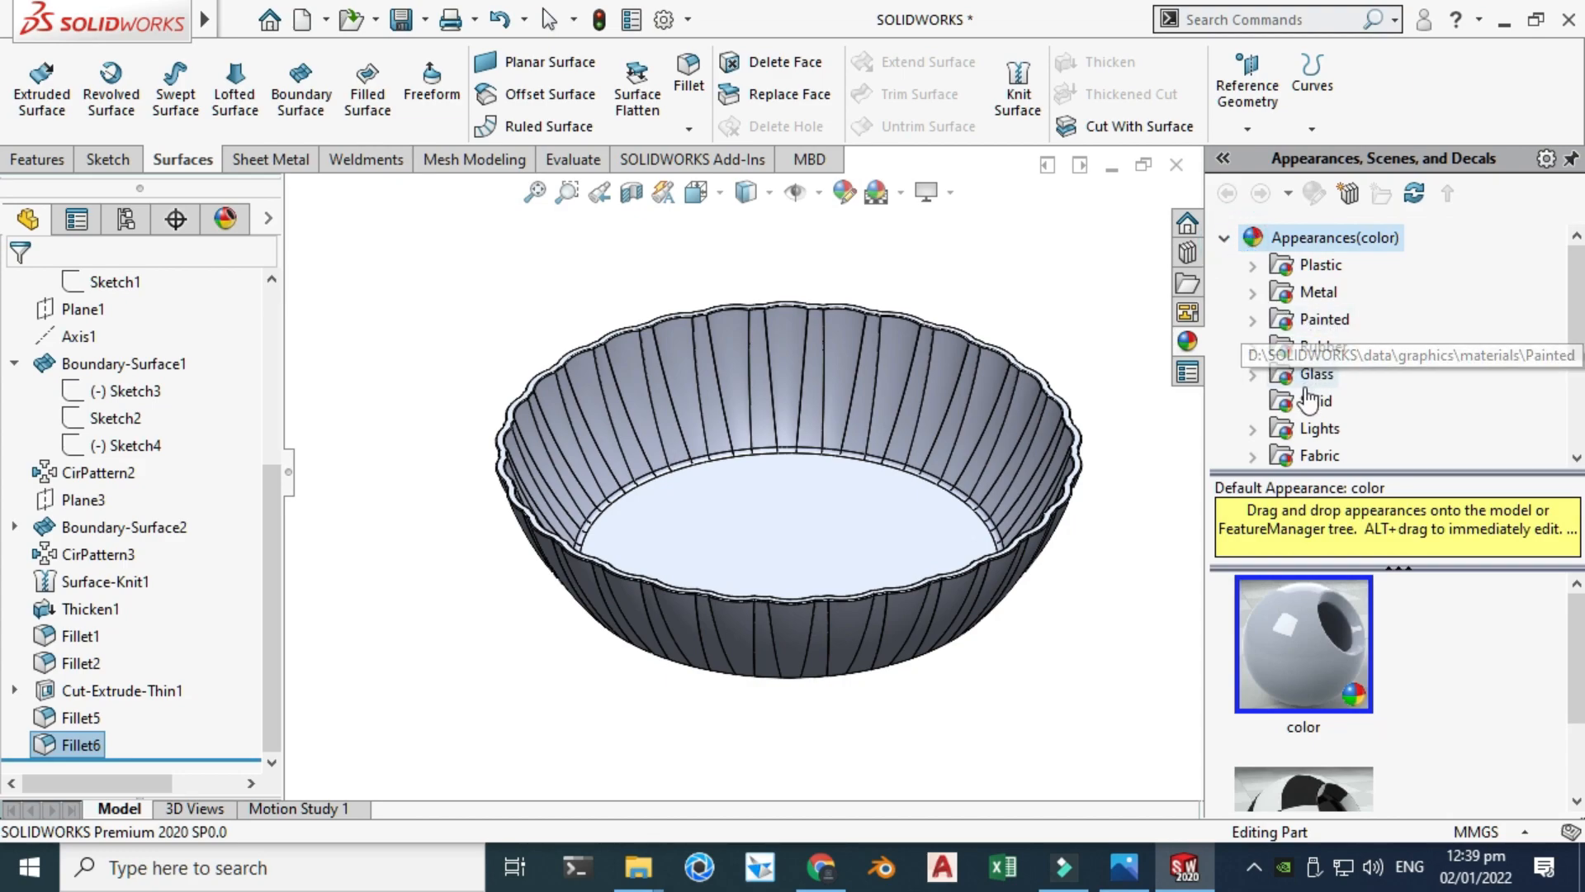
{"action": "scroll", "coordinate": [1325, 326], "scroll_direction": "down", "scroll_amount": 1}
{"action": "left_click", "coordinate": [1316, 294]}
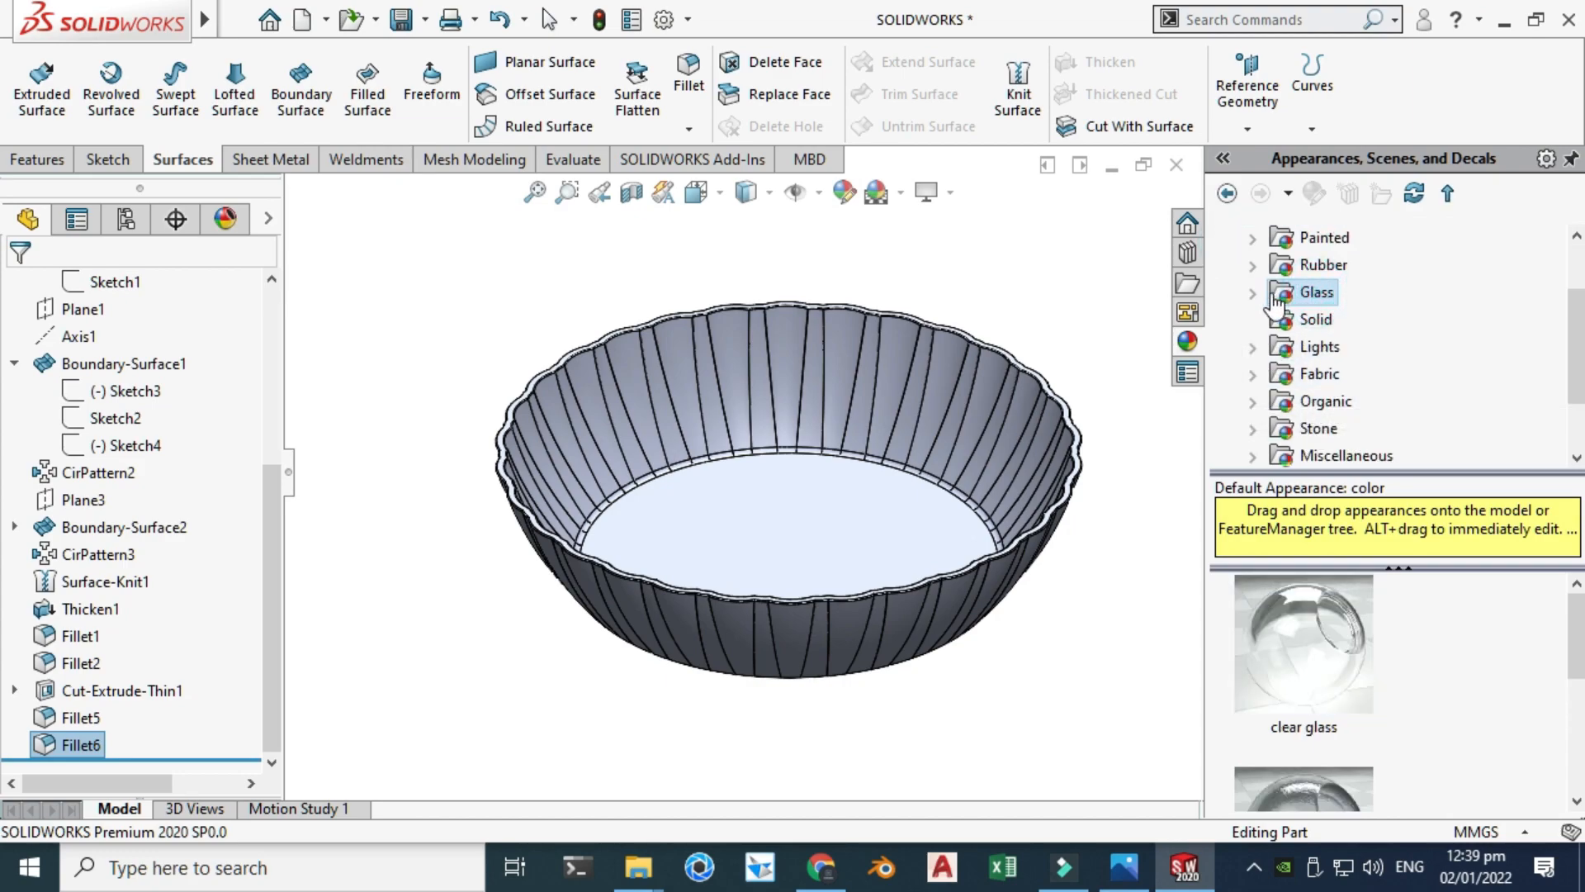
{"action": "left_click", "coordinate": [1254, 294]}
{"action": "left_click", "coordinate": [1341, 345]}
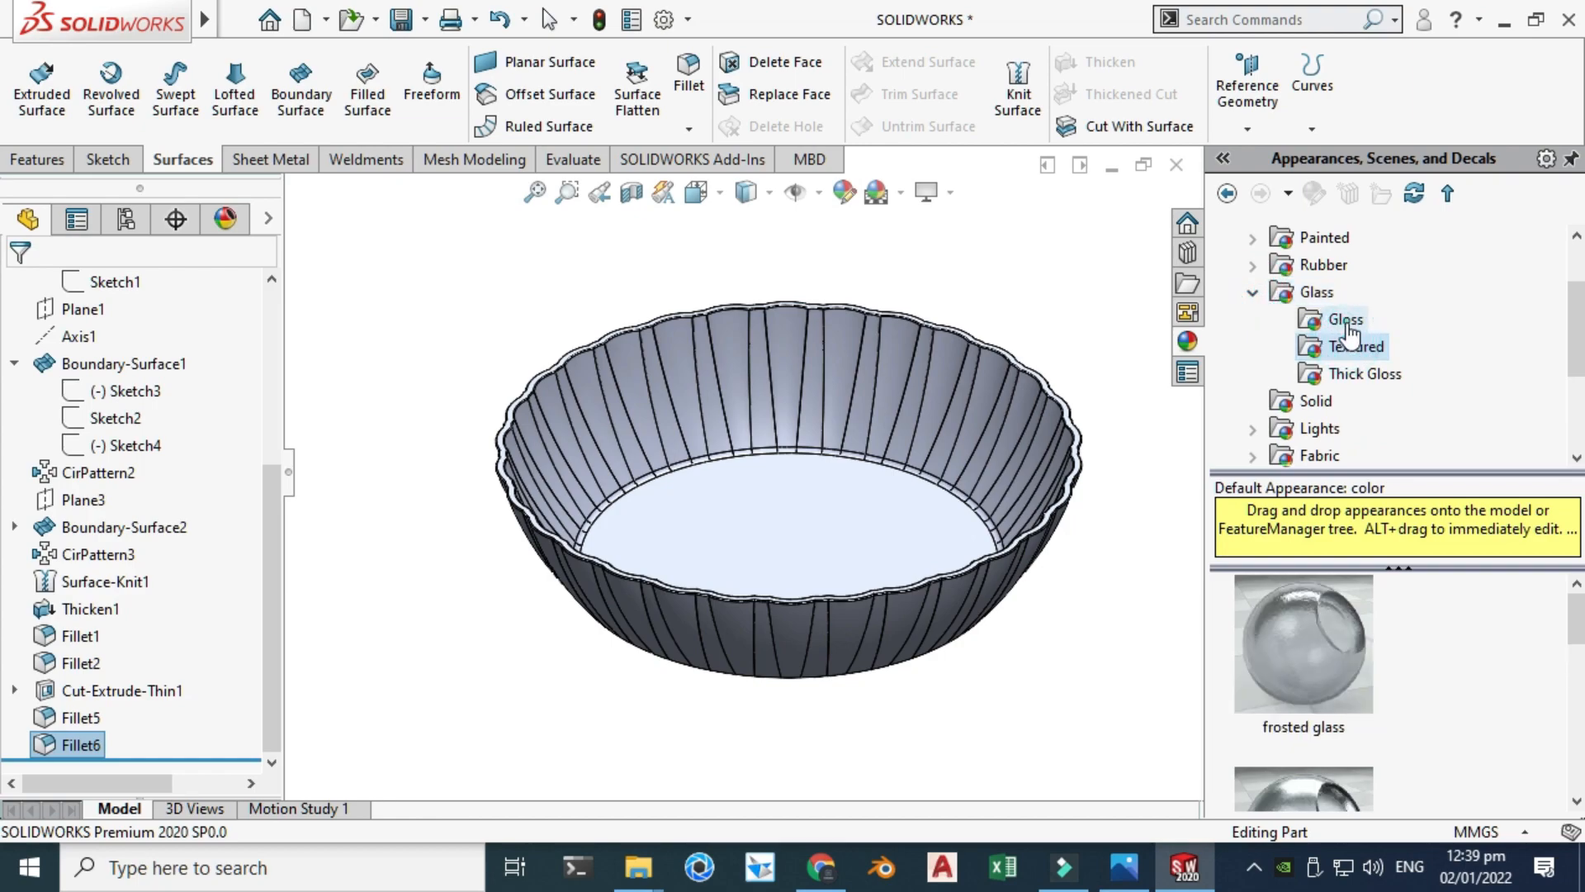
{"action": "left_click", "coordinate": [1346, 322]}
{"action": "scroll", "coordinate": [1339, 396], "scroll_direction": "down", "scroll_amount": 1}
{"action": "scroll", "coordinate": [1282, 657], "scroll_direction": "down", "scroll_amount": 3}
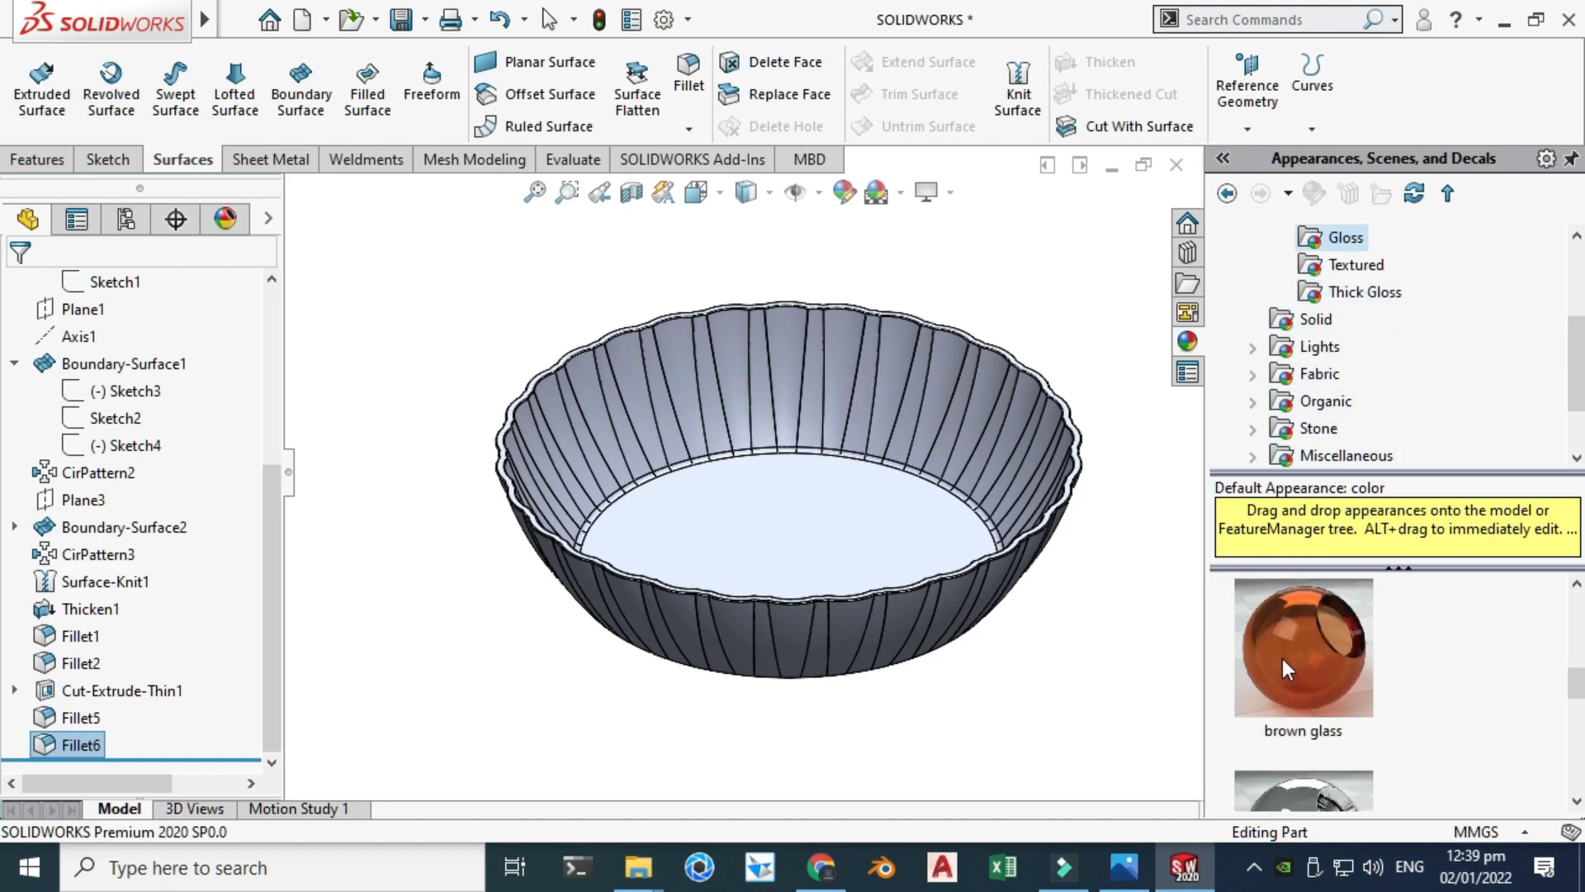
{"action": "left_click", "coordinate": [1282, 657]}
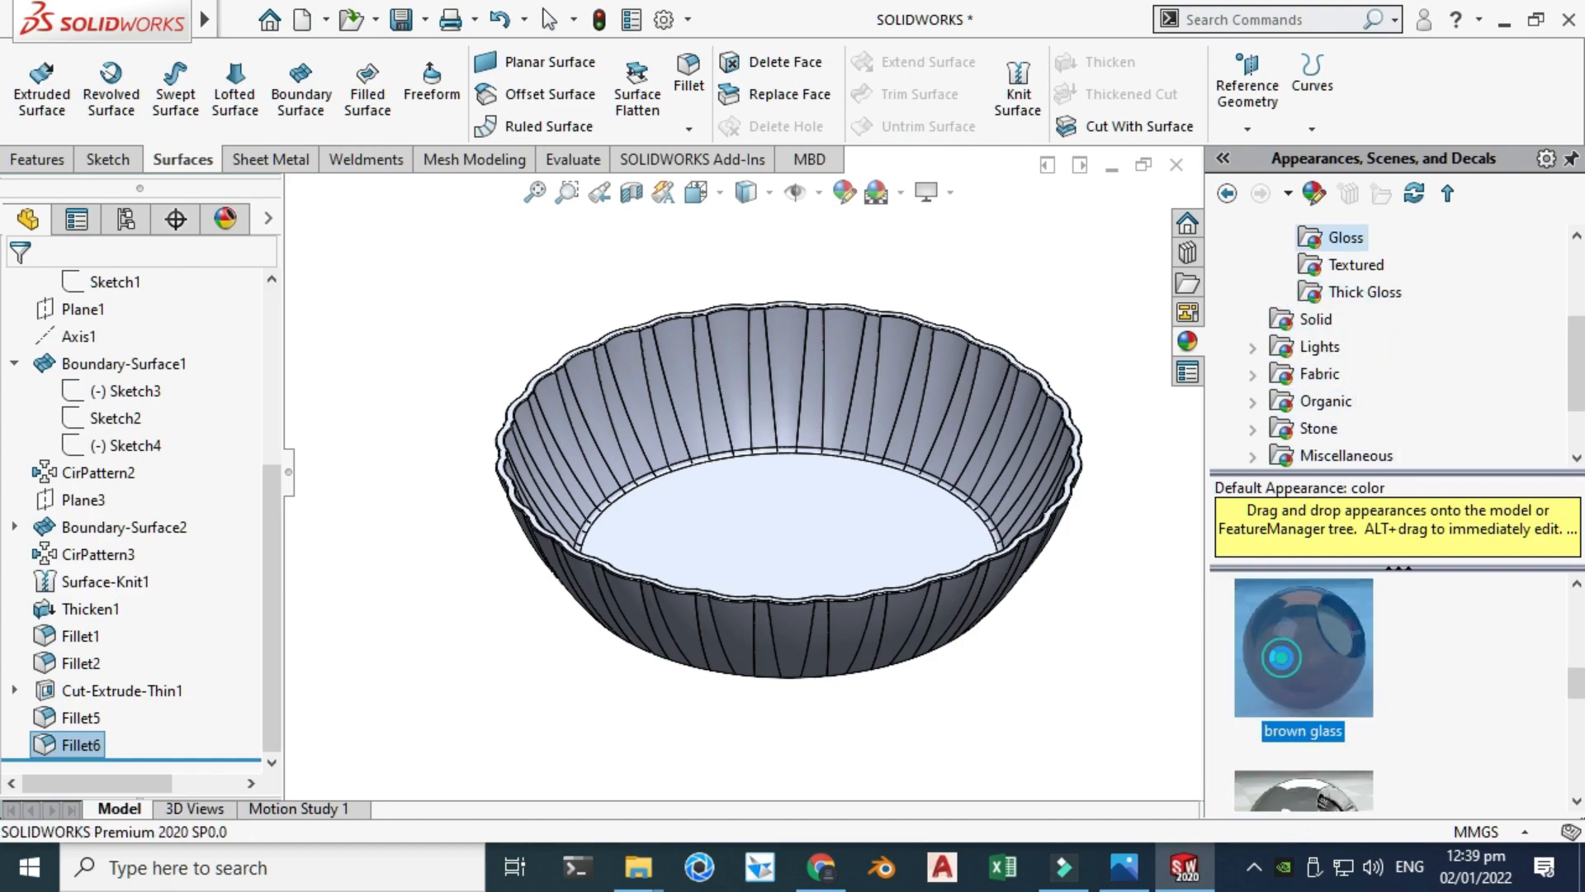
Try to apply the clear thick glass appearance to the bowl's flat bottom face.
{"action": "left_click", "coordinate": [1354, 296]}
{"action": "left_click_drag", "start_coordinate": [1298, 693], "coordinate": [863, 549]}
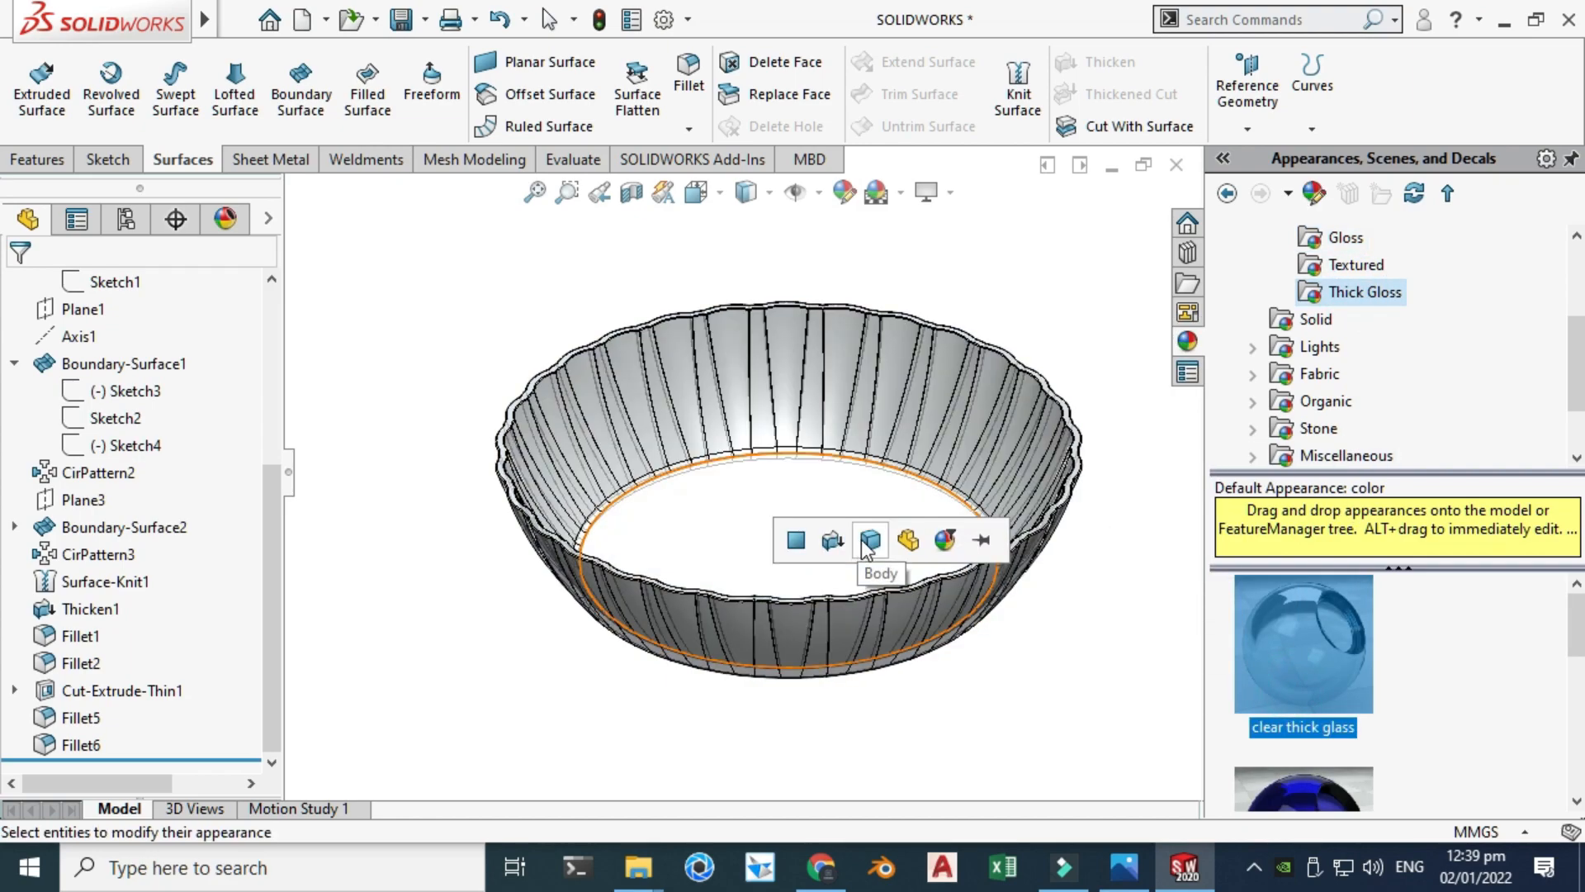
{"action": "left_click", "coordinate": [796, 542]}
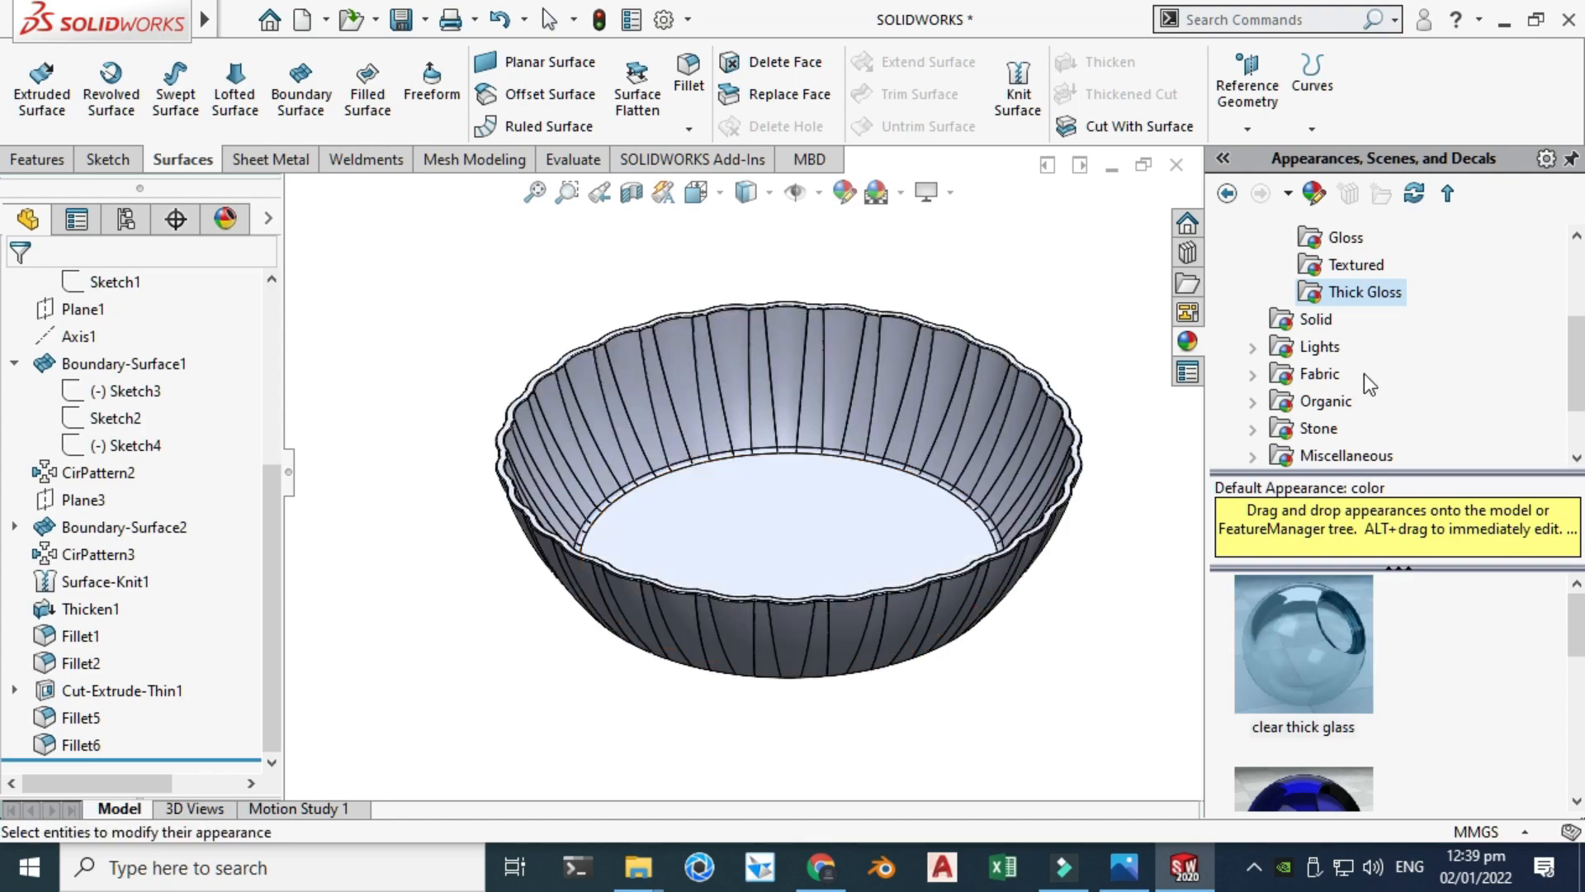
Look through the textured glass appearances and apply green thick glass from the Thick Gloss collection to the bowl.
{"action": "left_click", "coordinate": [1354, 265]}
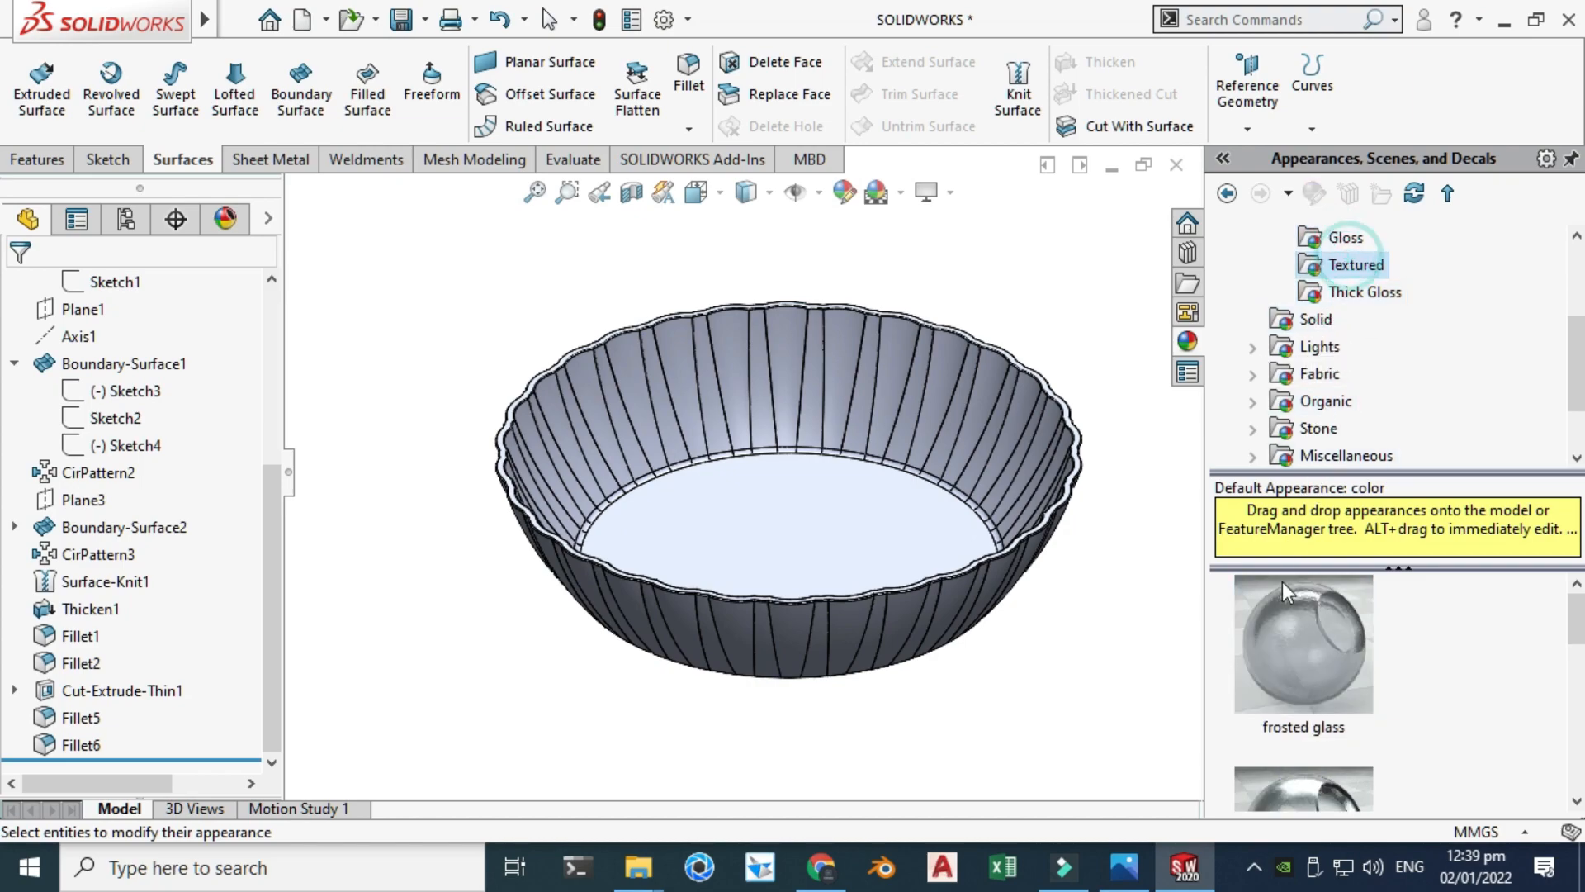
{"action": "scroll", "coordinate": [1289, 700], "scroll_direction": "down", "scroll_amount": 3}
{"action": "left_click", "coordinate": [1365, 292]}
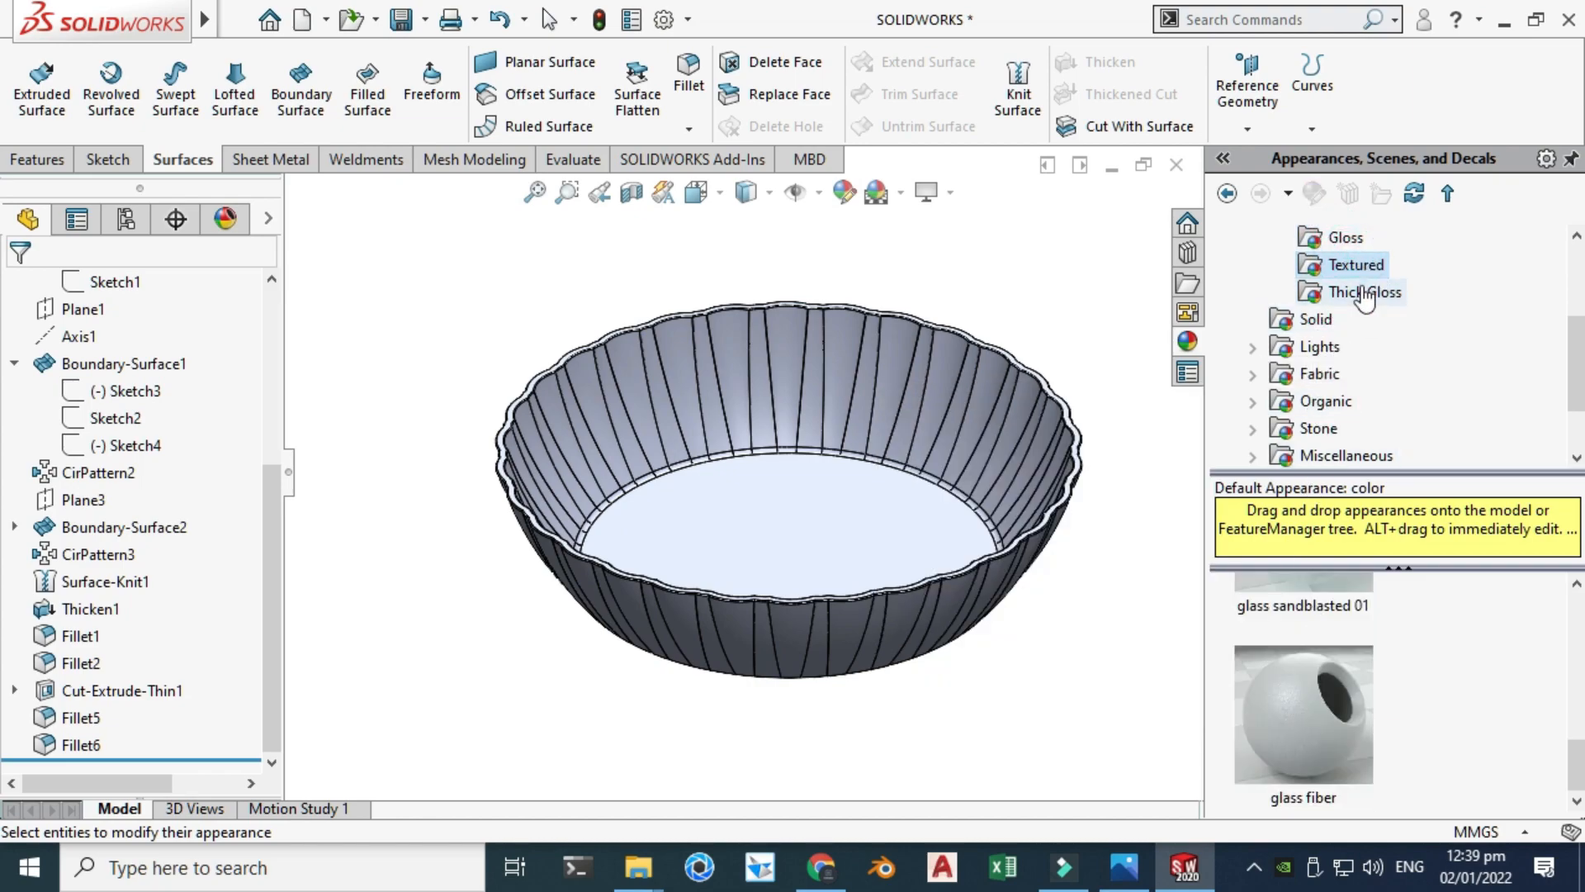
{"action": "scroll", "coordinate": [1292, 702], "scroll_direction": "down", "scroll_amount": 2}
{"action": "double_click", "coordinate": [1292, 714]}
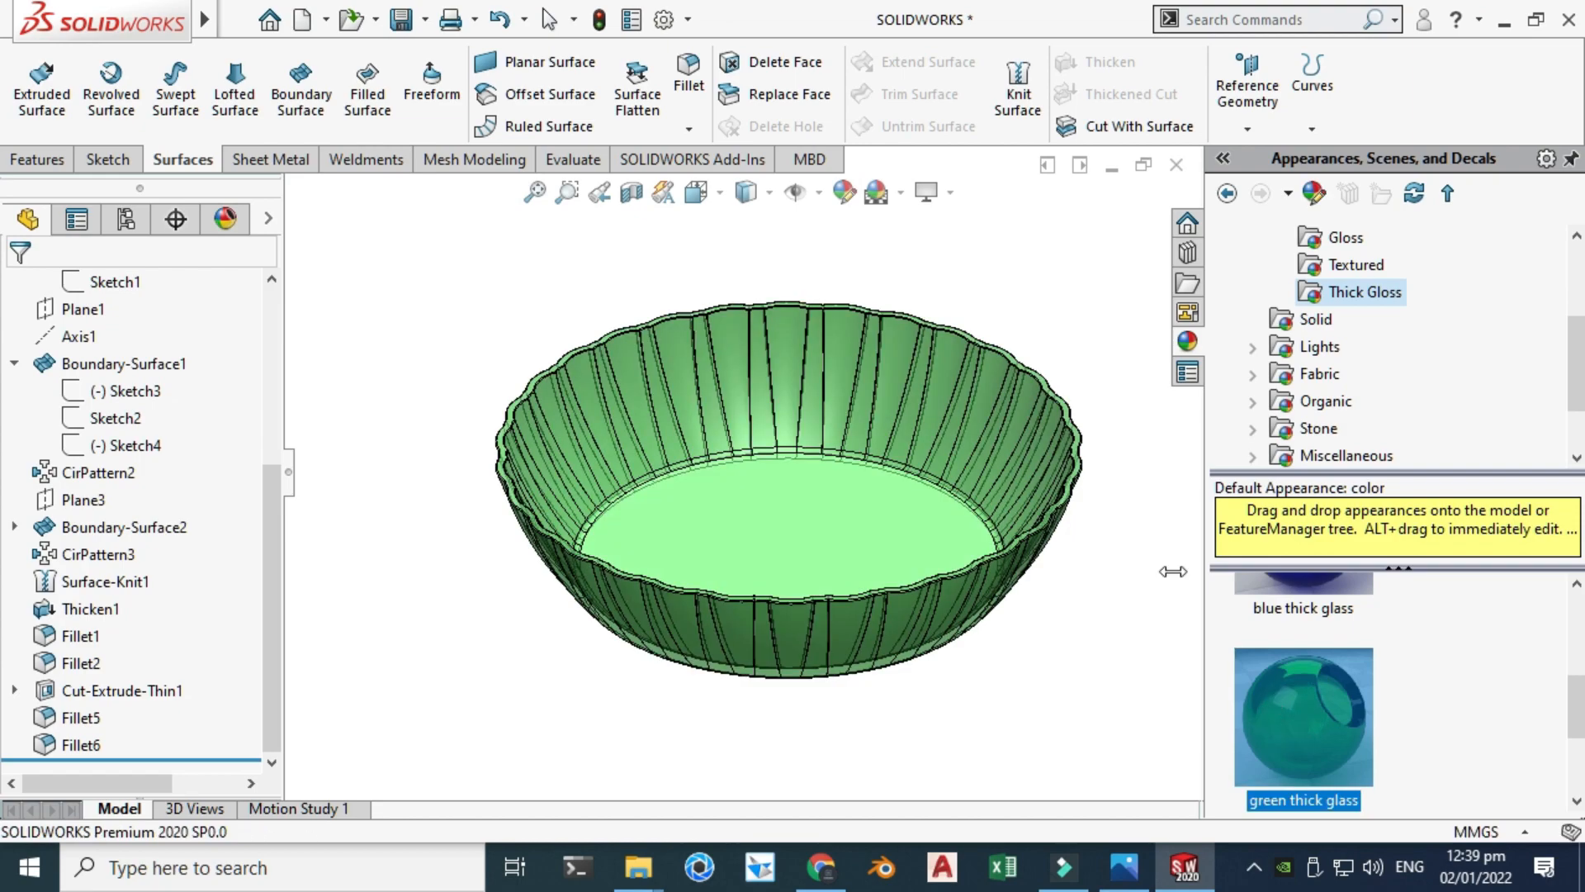
Apply the blue thick glass appearance to the bowl and inspect the result from a lower angle.
{"action": "scroll", "coordinate": [1321, 684], "scroll_direction": "up", "scroll_amount": 1}
{"action": "double_click", "coordinate": [1296, 716]}
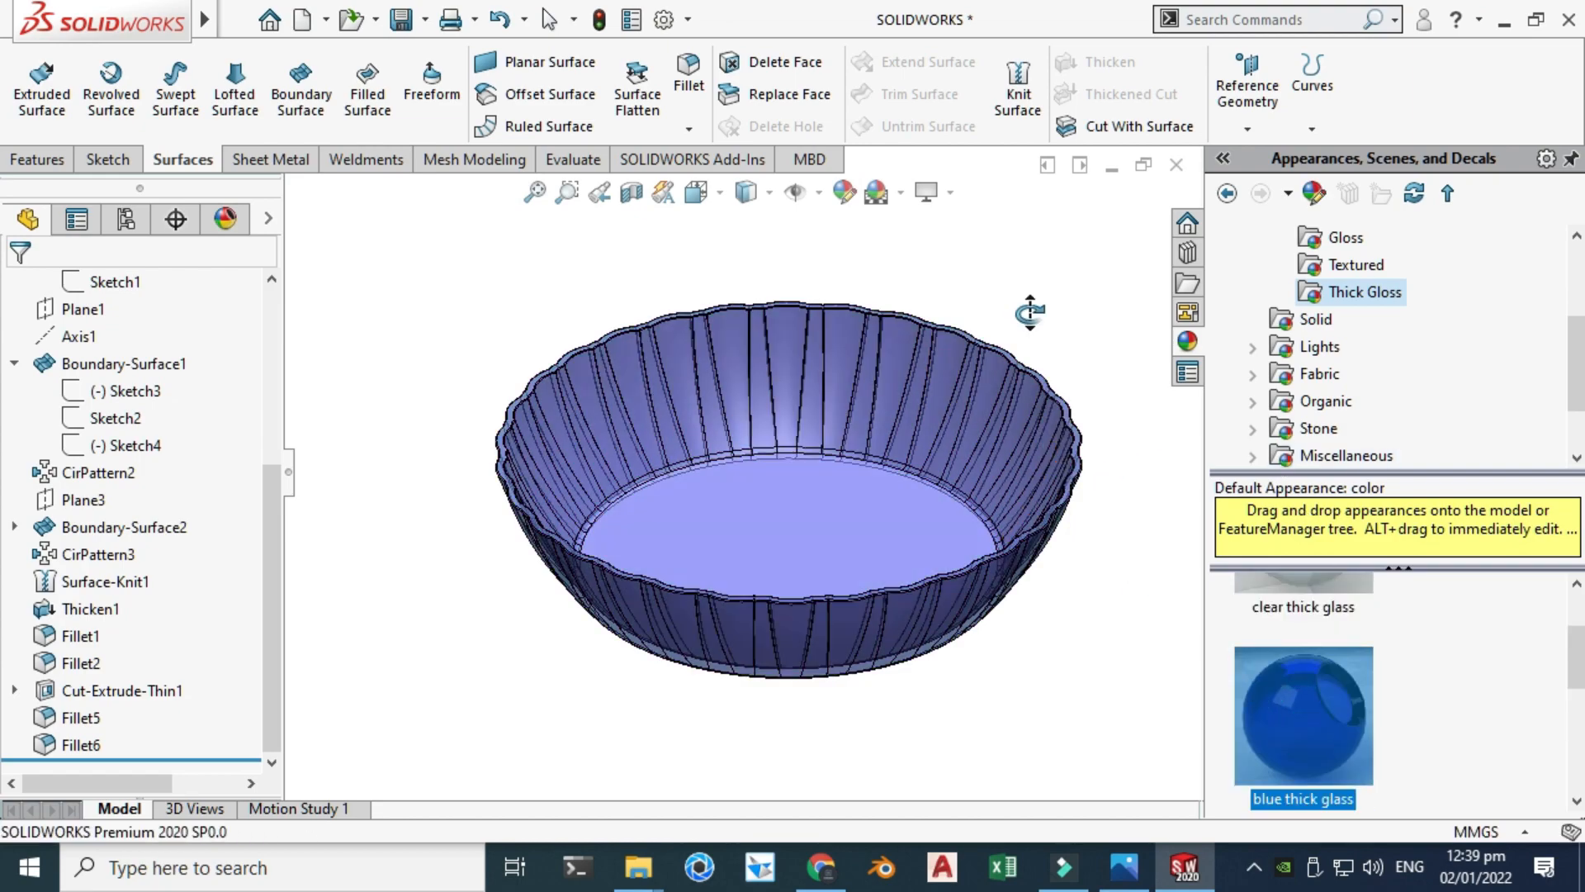
{"action": "middle_click_drag", "start_coordinate": [1026, 307], "coordinate": [834, 559]}
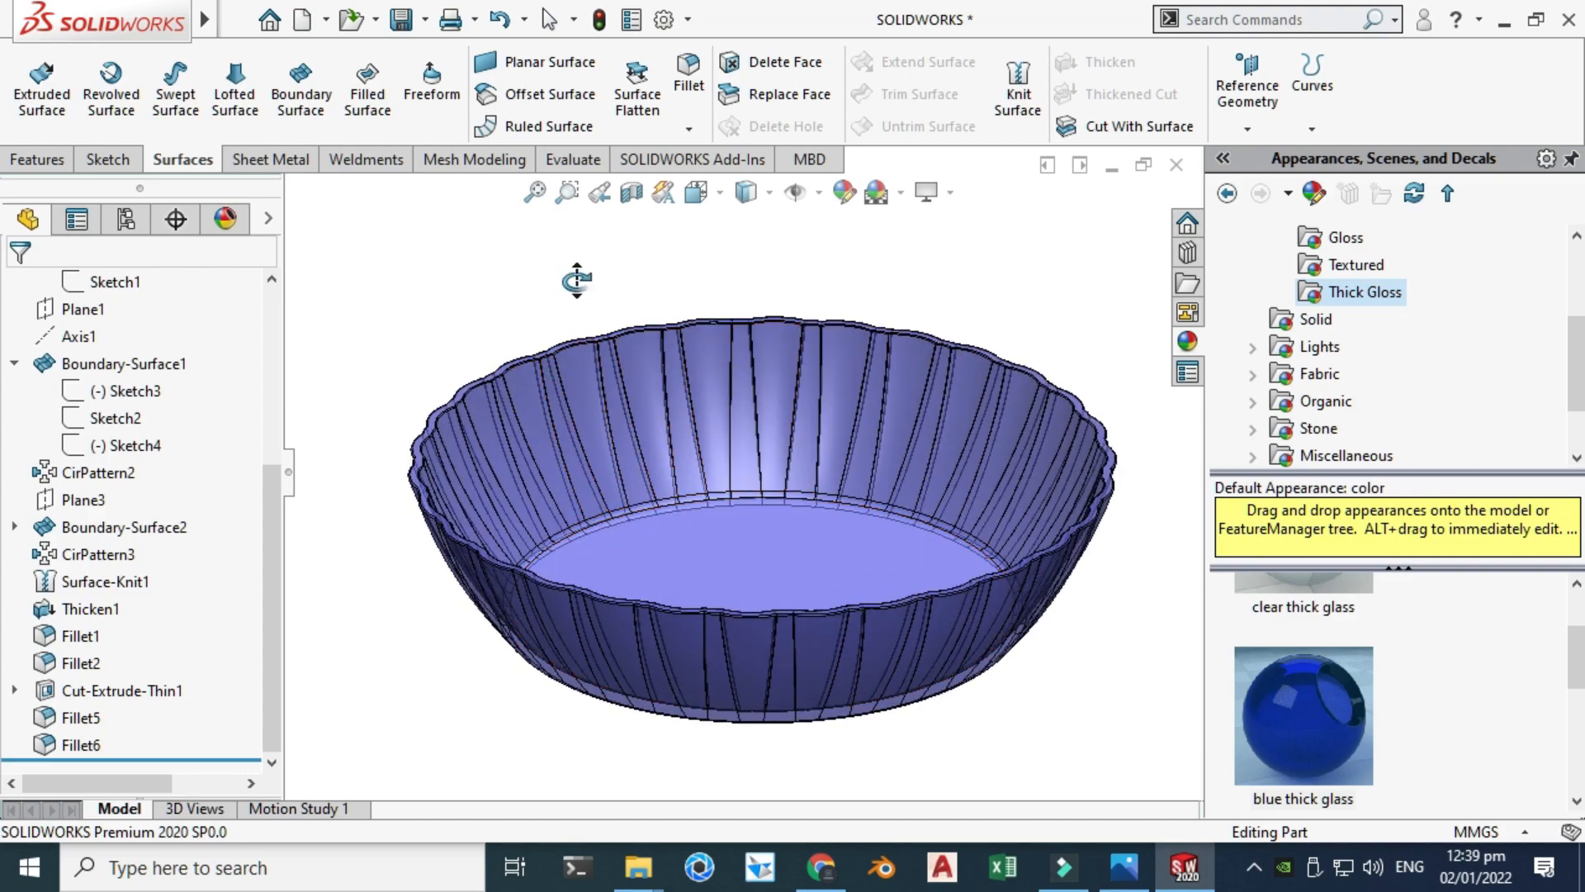
{"action": "key", "text": "Escape"}
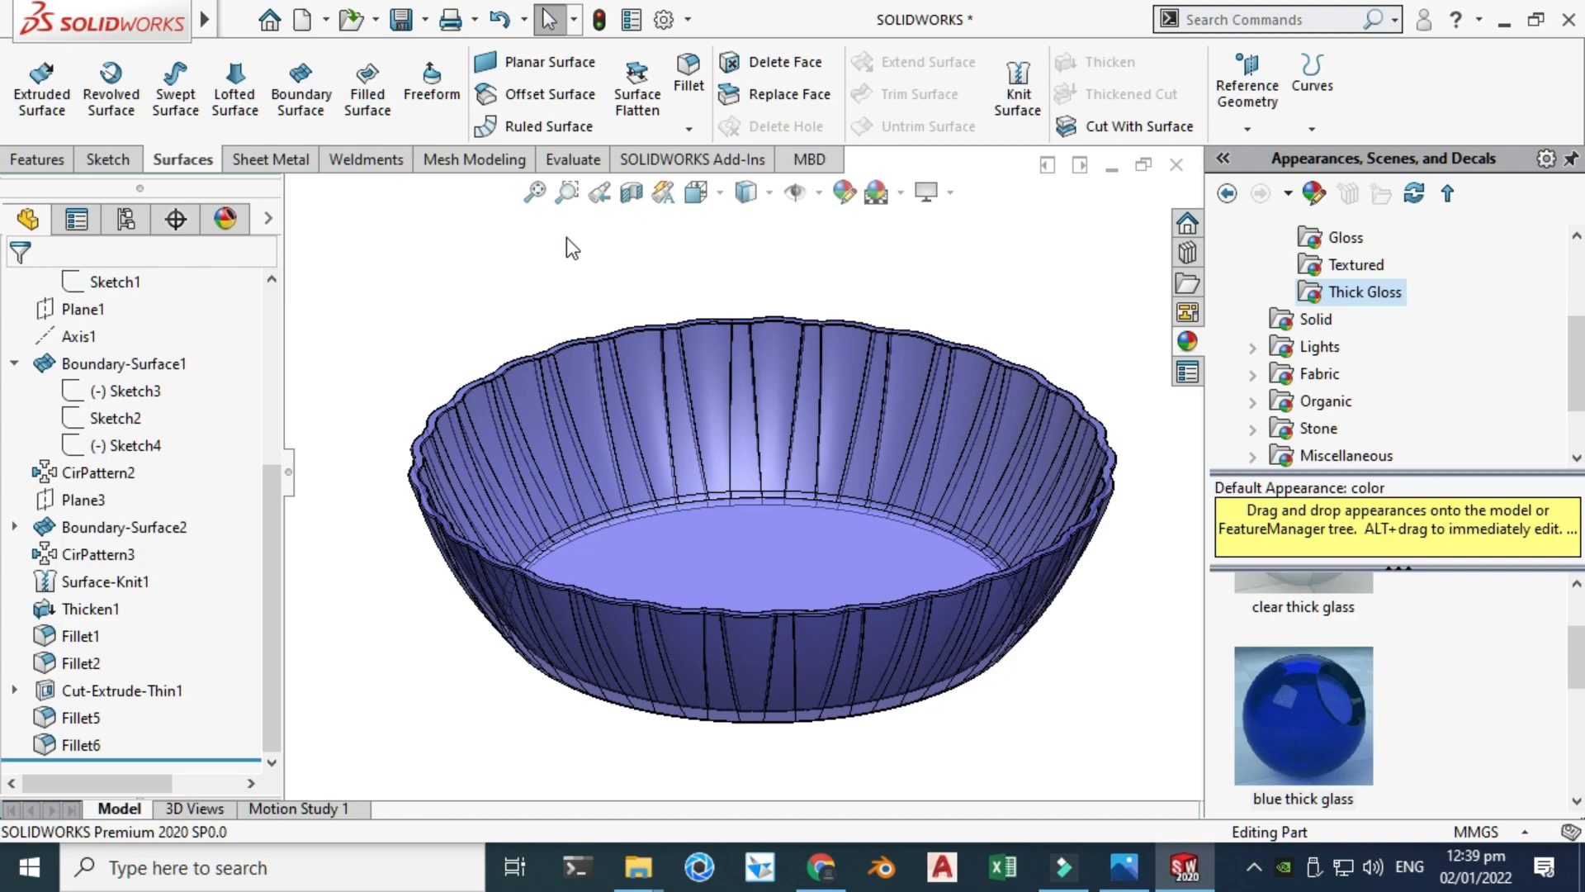
Send the bowl model to KeyShot 9 and dismiss its welcome window.
{"action": "mouse_move", "coordinate": [204, 18]}
{"action": "left_click", "coordinate": [433, 20]}
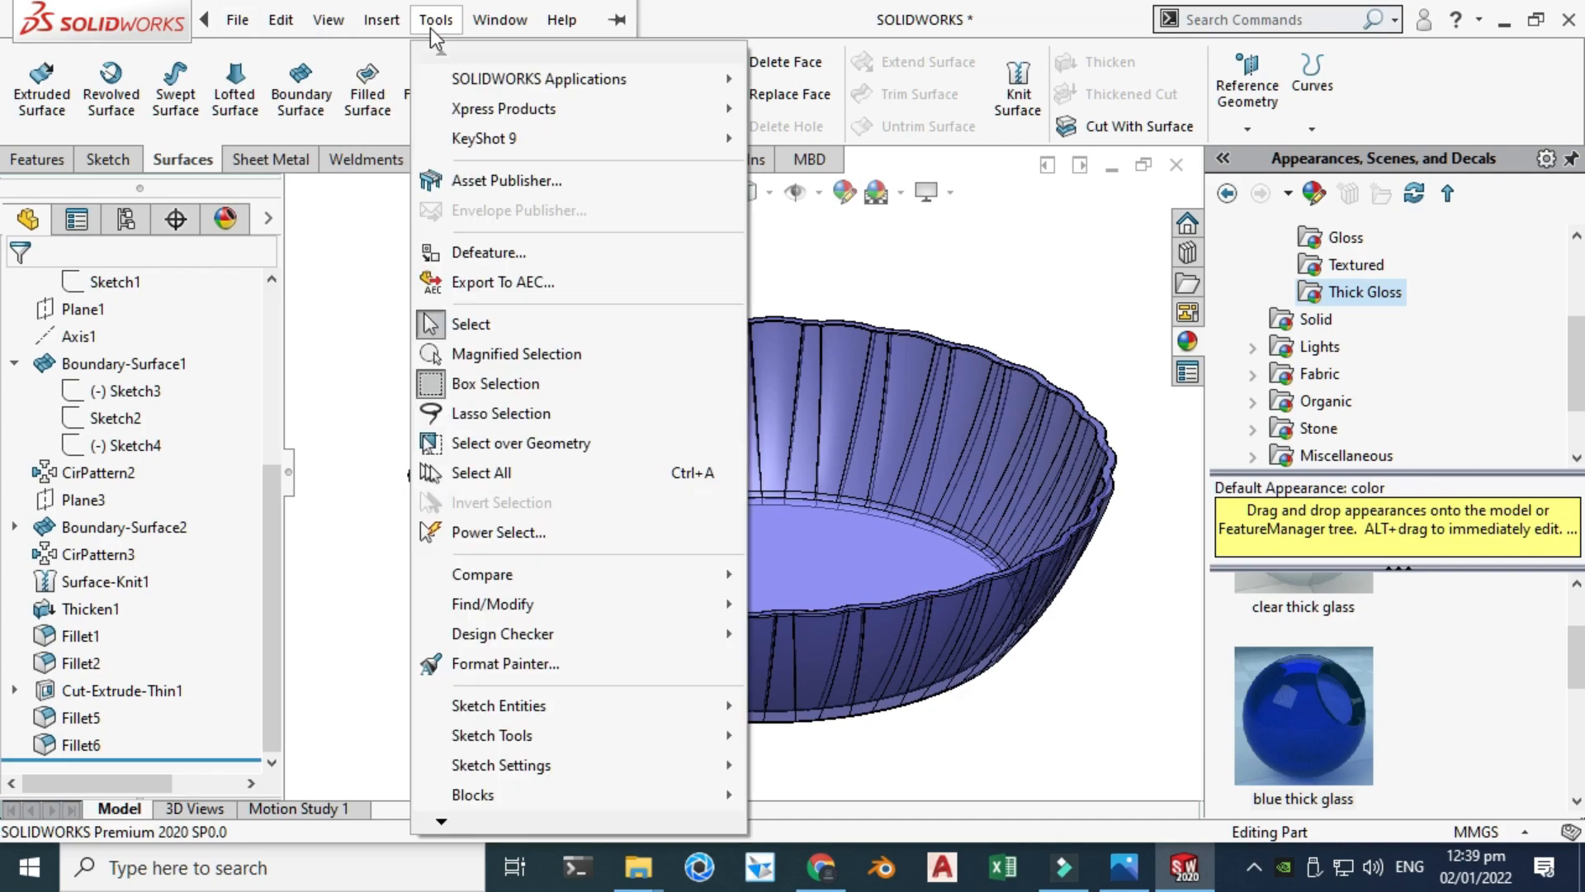
{"action": "mouse_move", "coordinate": [516, 138]}
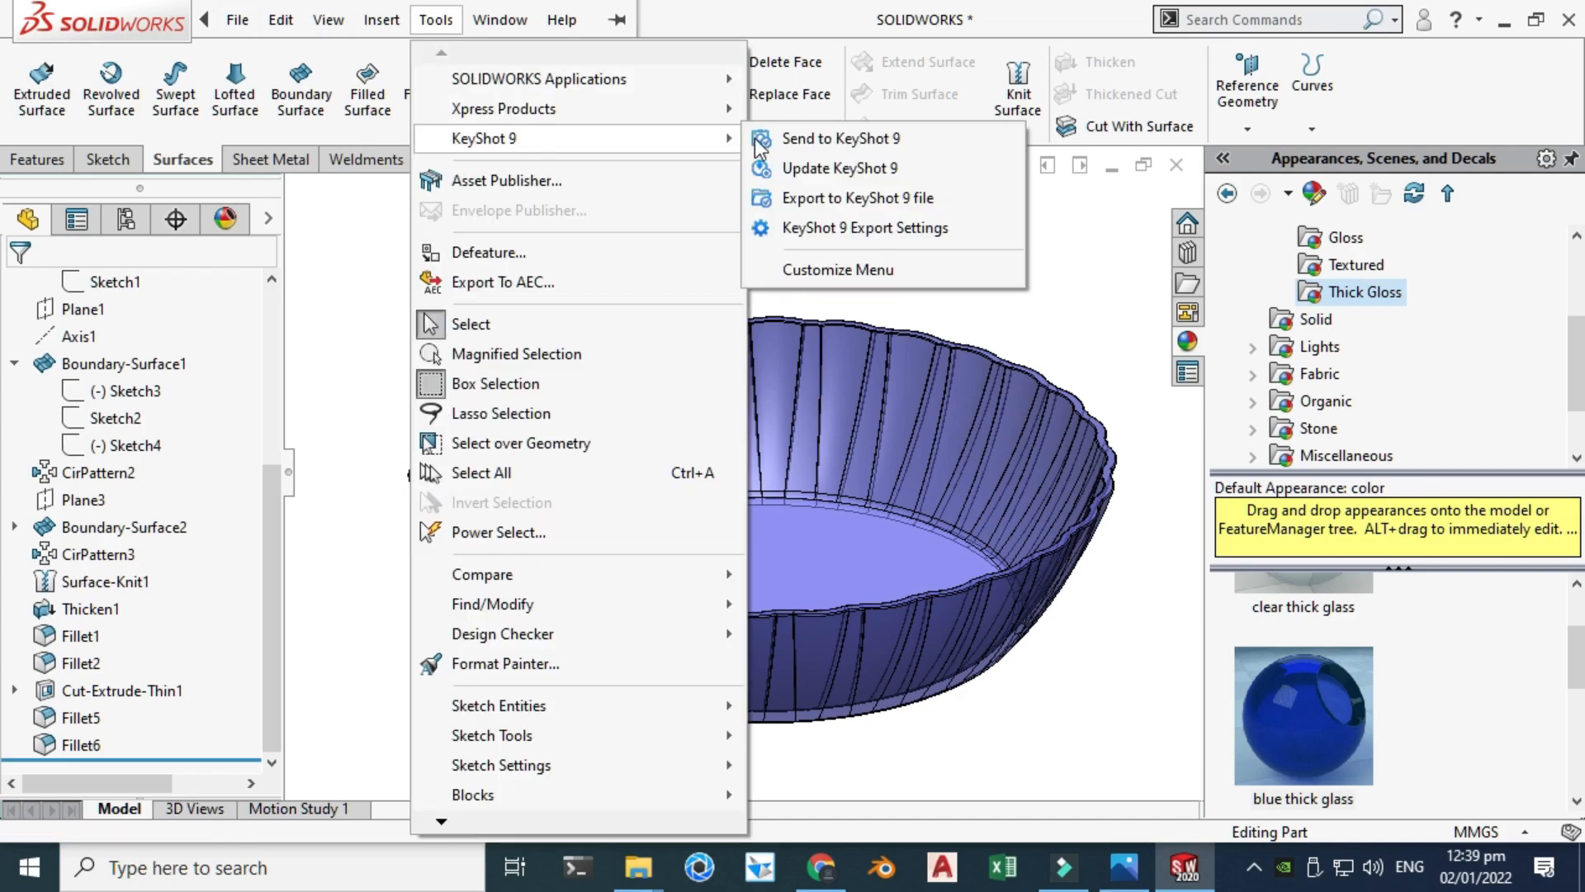
{"action": "left_click", "coordinate": [832, 140]}
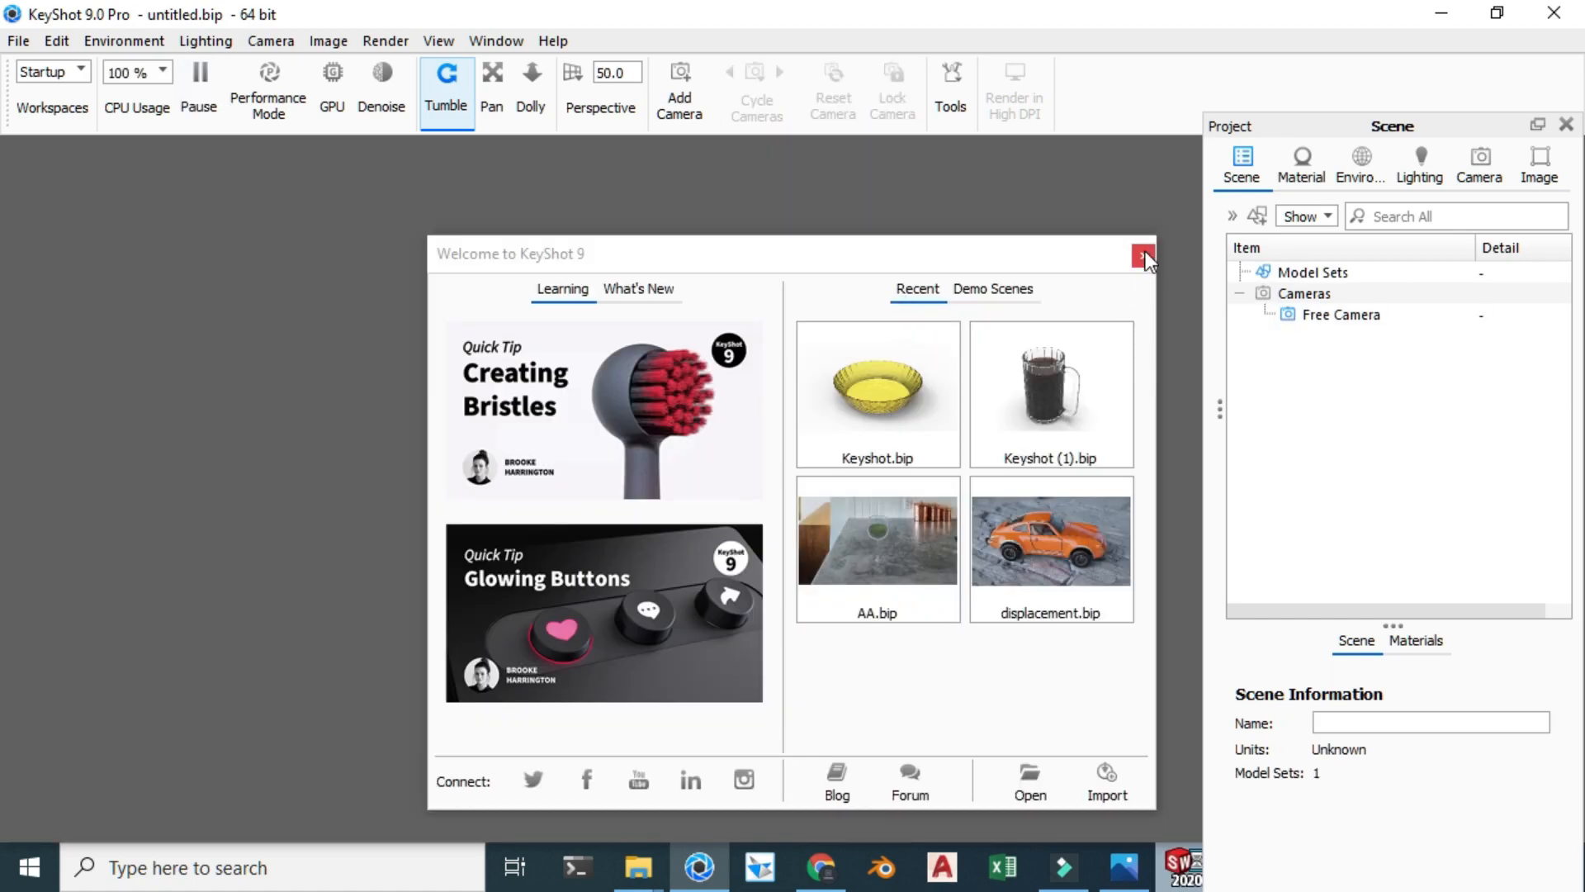
{"action": "left_click", "coordinate": [1143, 257]}
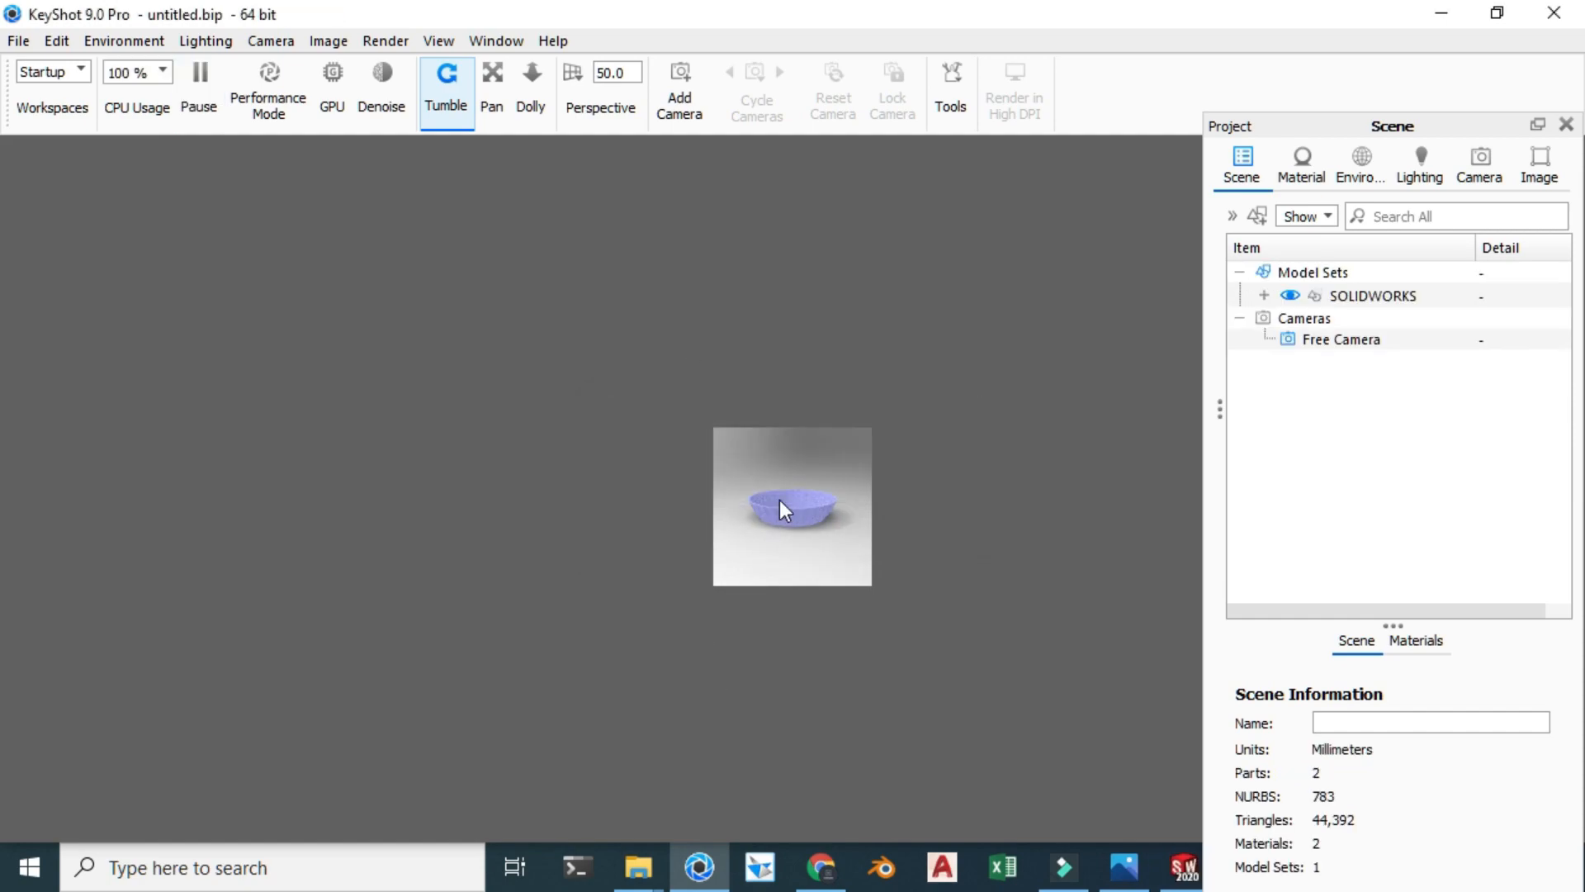
Switch the KeyShot workspace to fullscreen display.
{"action": "left_click_drag", "start_coordinate": [779, 509], "coordinate": [782, 454]}
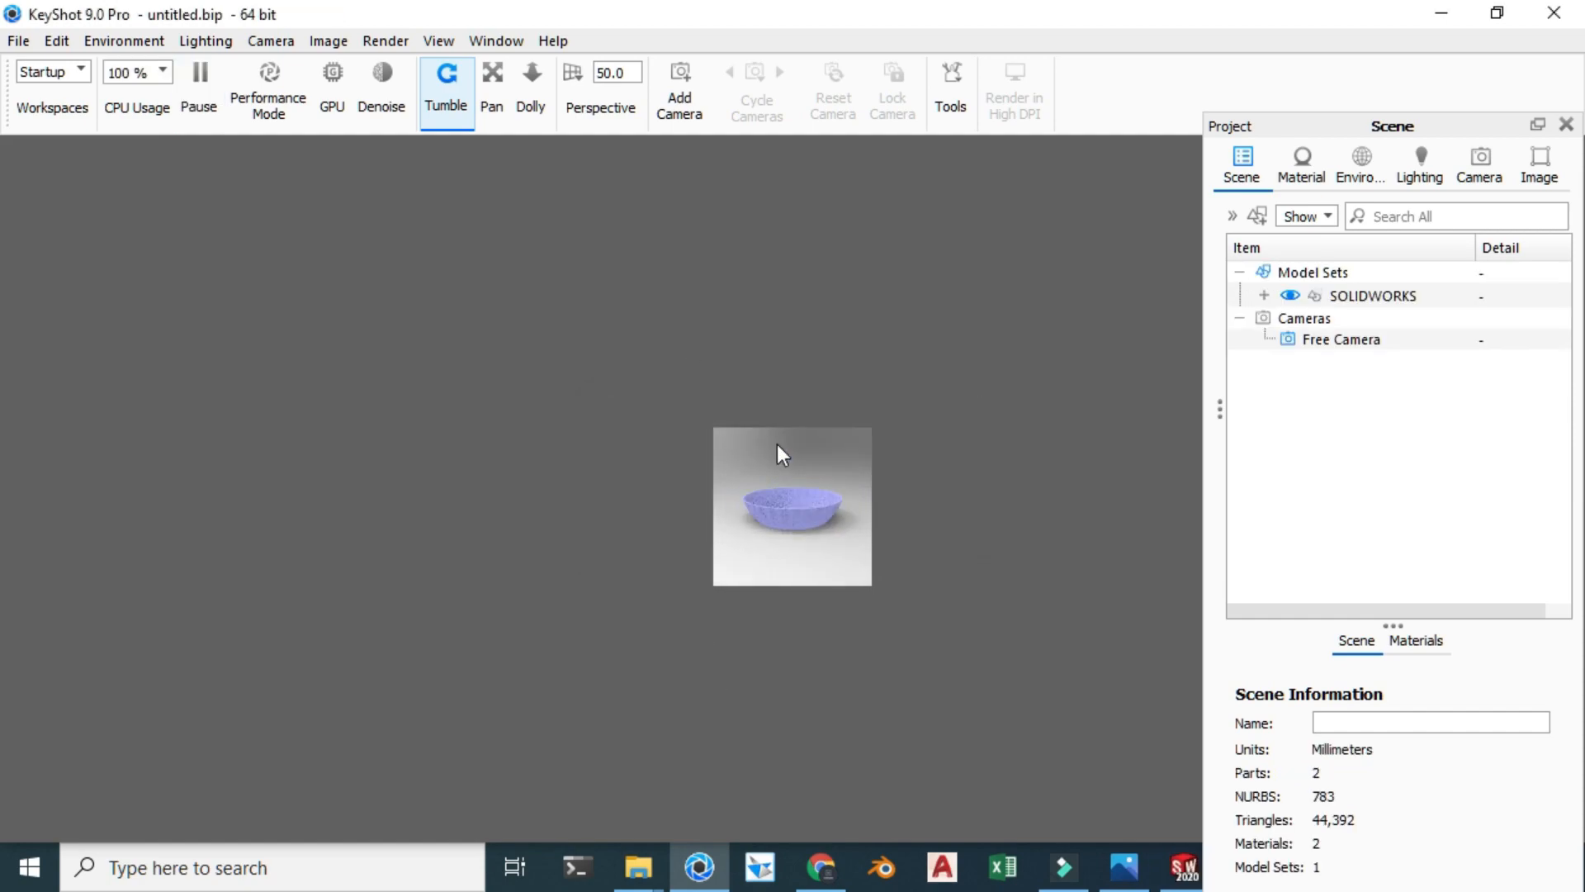
{"action": "left_click", "coordinate": [384, 41]}
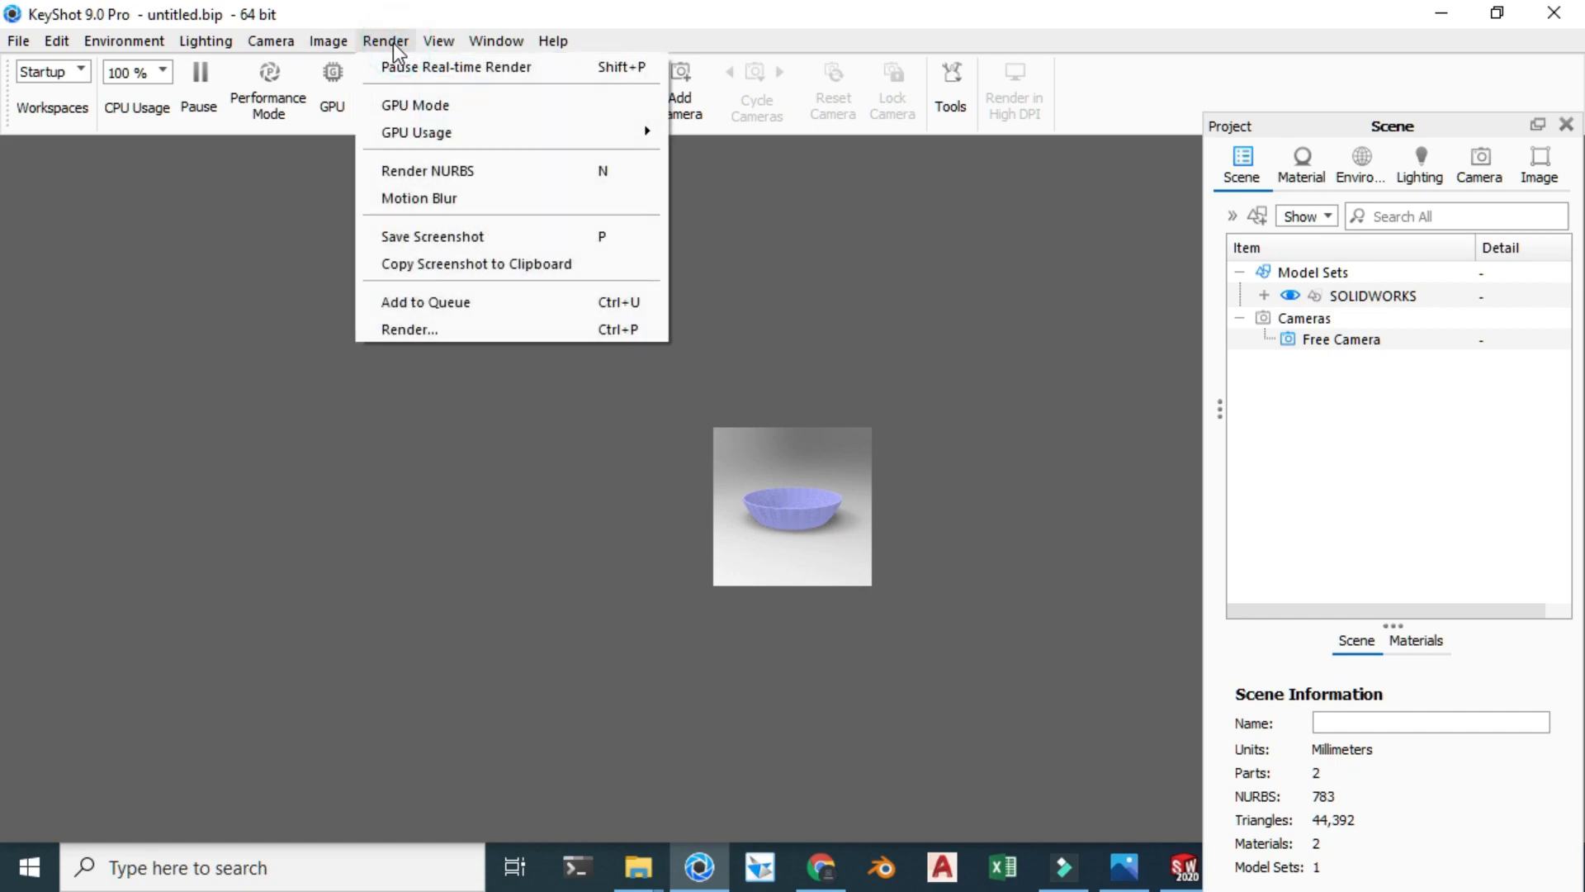
{"action": "left_click", "coordinate": [441, 42]}
{"action": "left_click", "coordinate": [444, 39]}
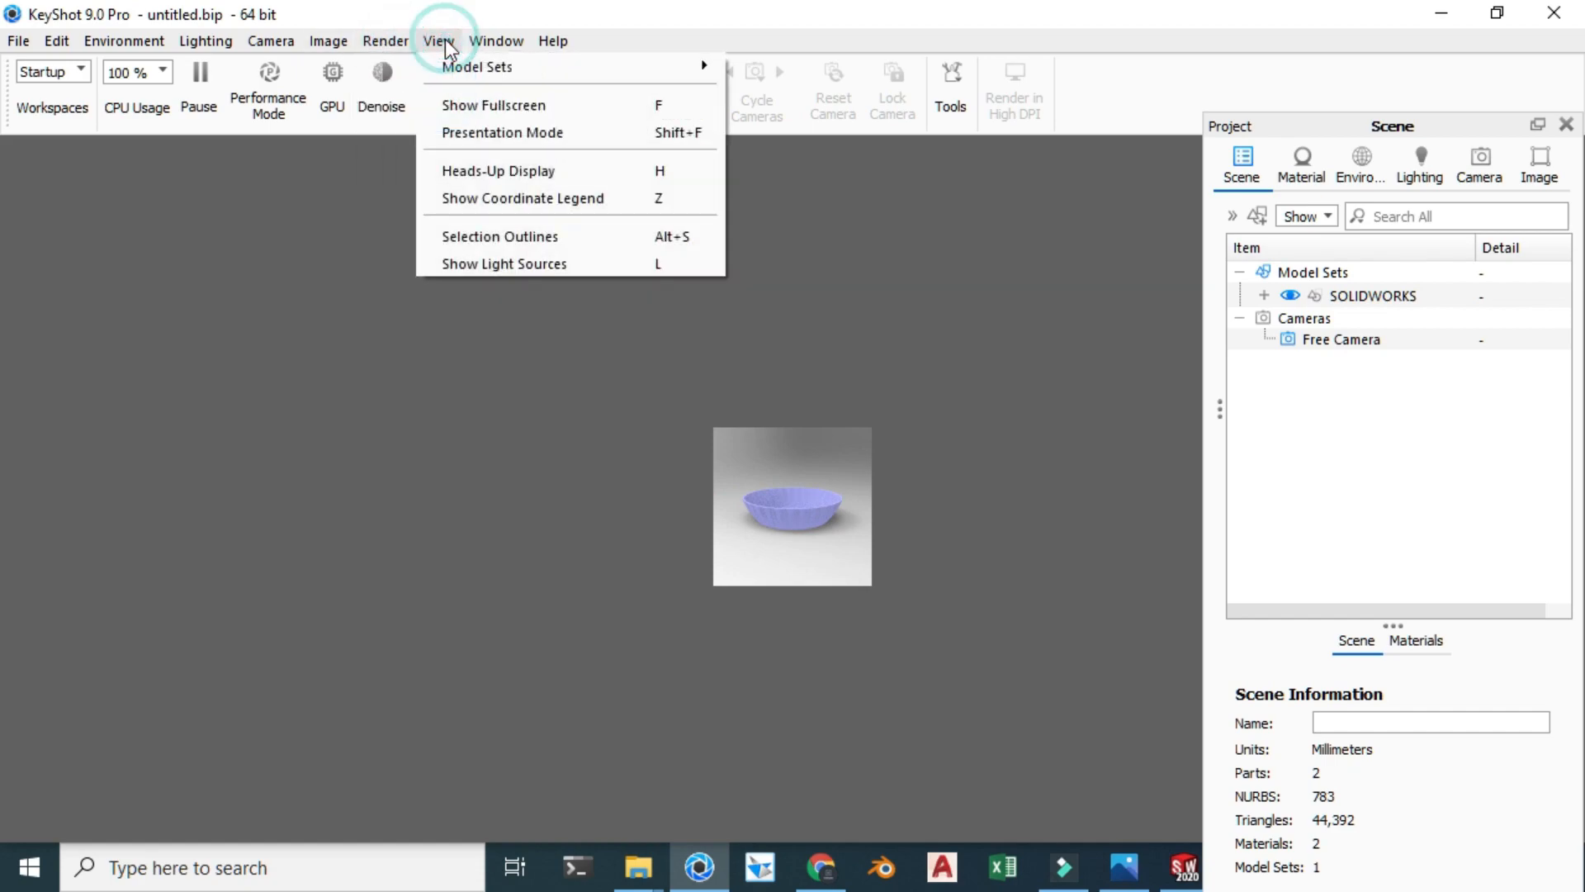
{"action": "left_click", "coordinate": [363, 48]}
{"action": "left_click", "coordinate": [384, 42]}
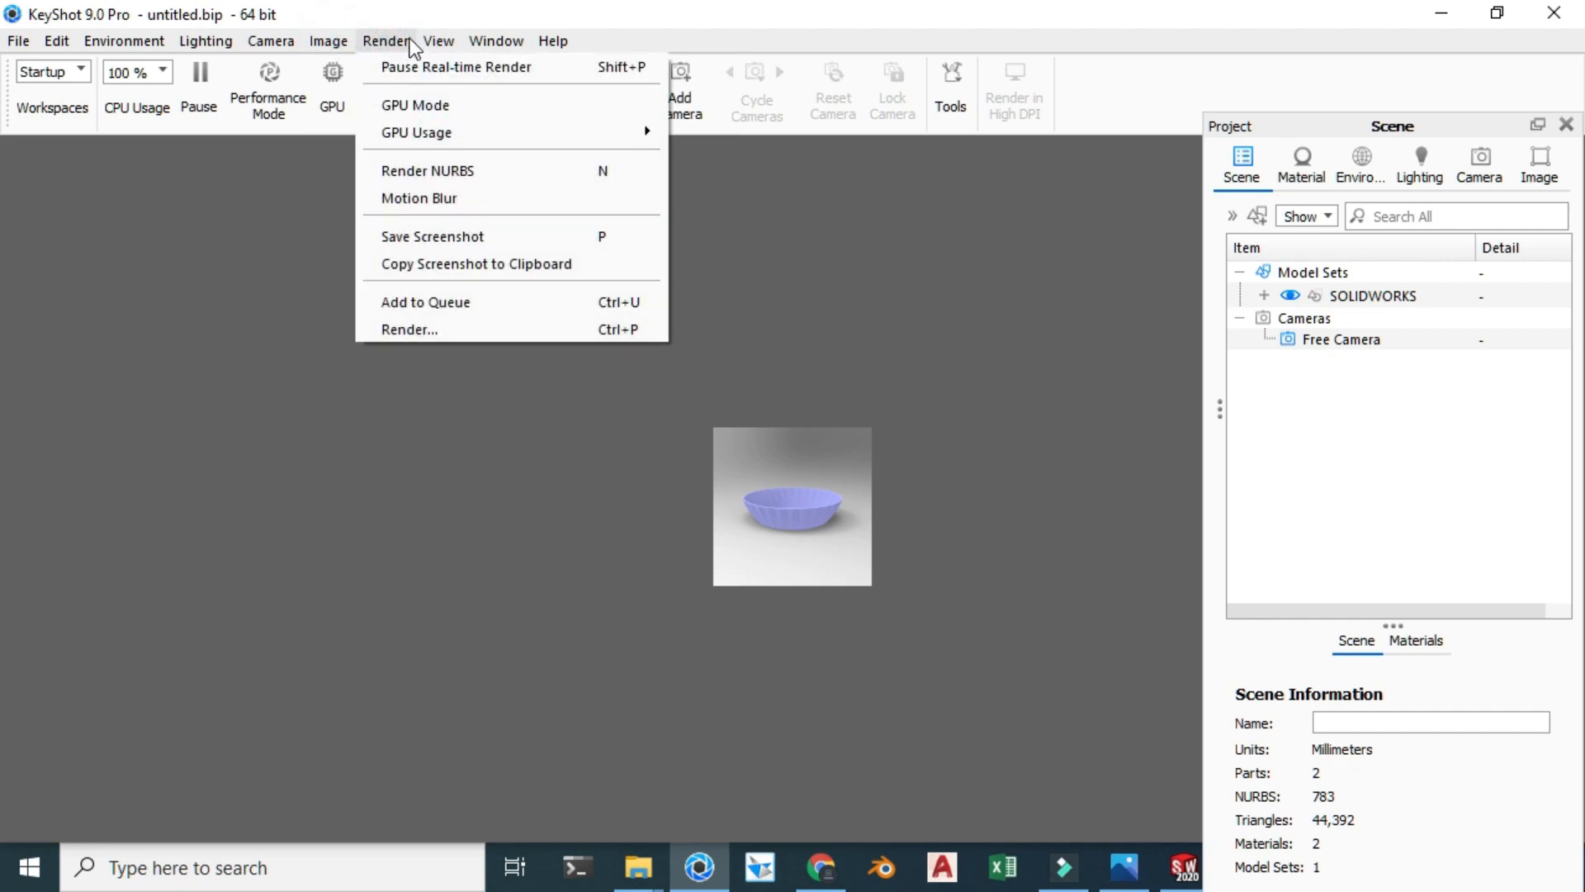
{"action": "left_click", "coordinate": [440, 41]}
{"action": "left_click", "coordinate": [487, 105]}
Set the image resolution to the landscape preset 1280 x 720.
{"action": "left_click", "coordinate": [434, 17]}
{"action": "left_click", "coordinate": [442, 16]}
{"action": "left_click", "coordinate": [386, 14]}
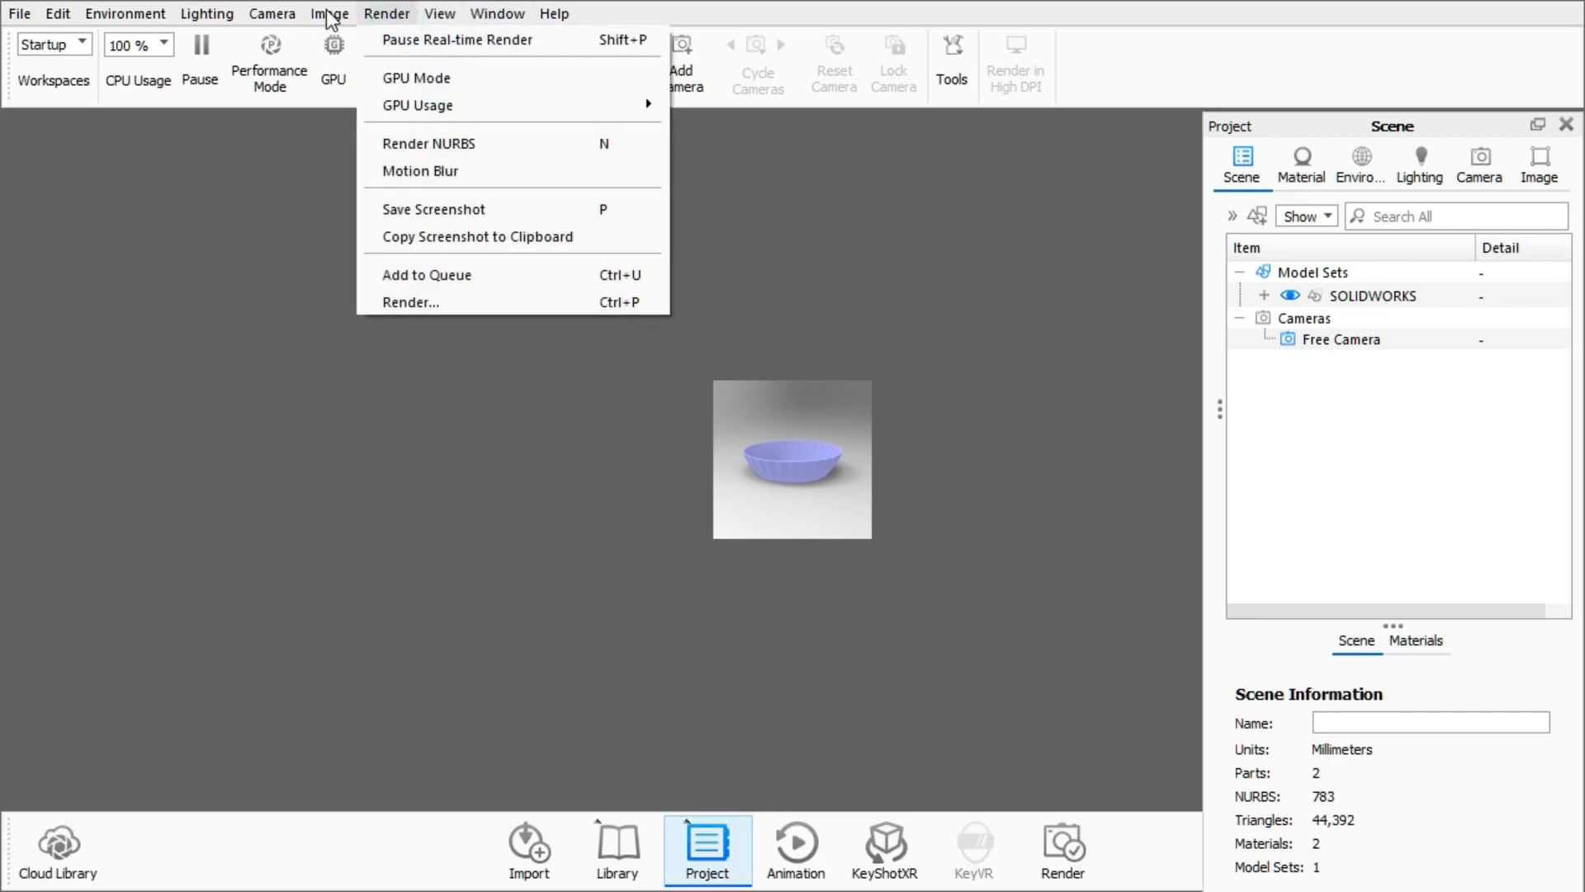
{"action": "mouse_move", "coordinate": [330, 16]}
{"action": "mouse_move", "coordinate": [362, 48]}
{"action": "mouse_move", "coordinate": [642, 43]}
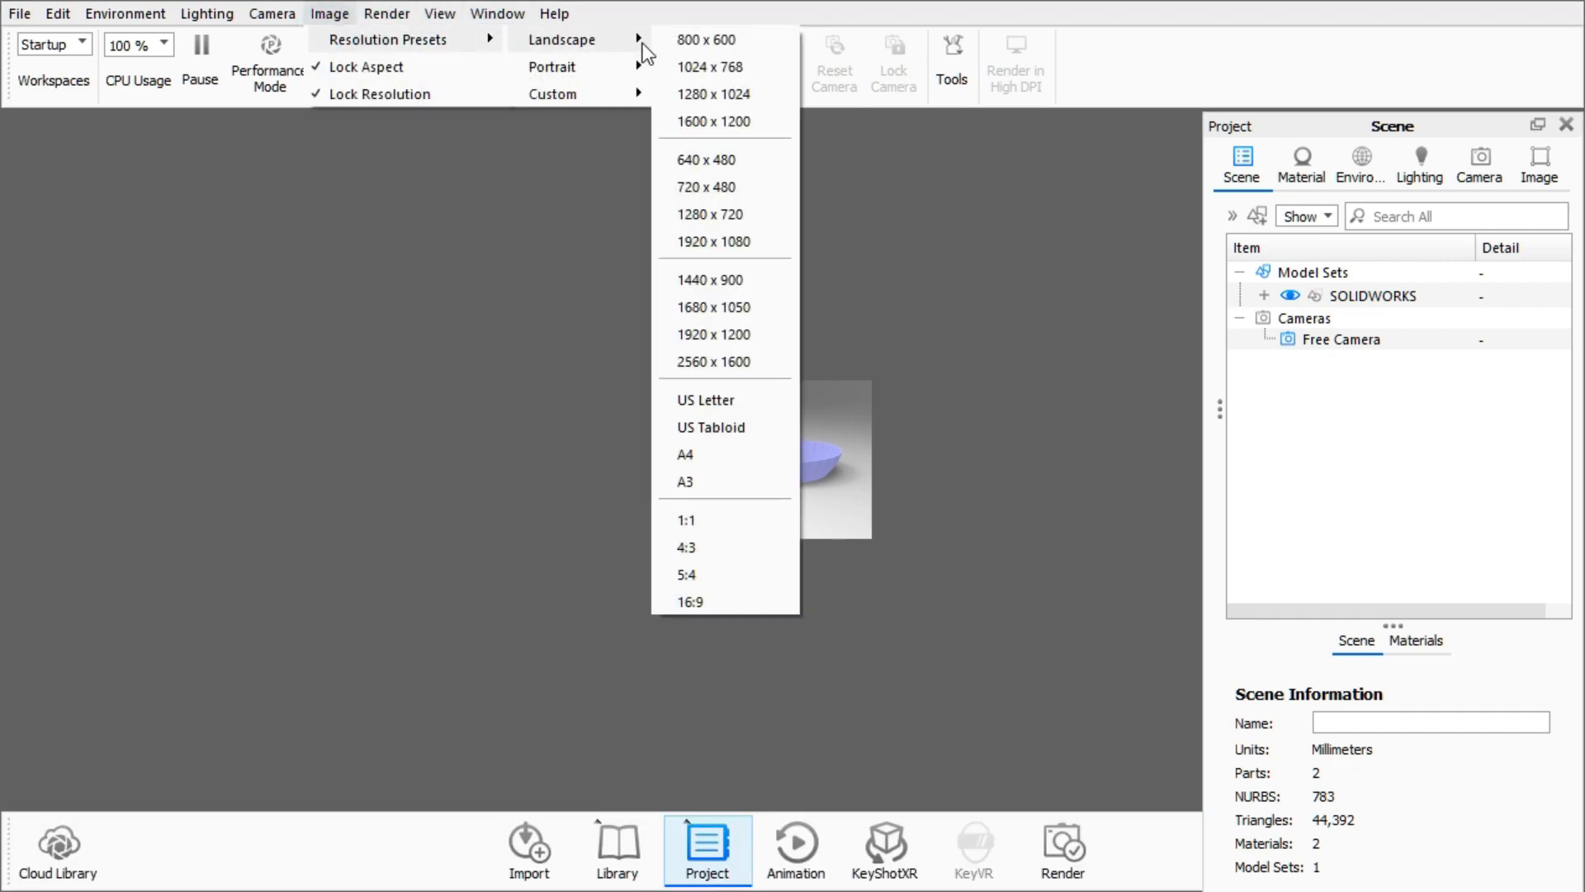
{"action": "left_click", "coordinate": [737, 216]}
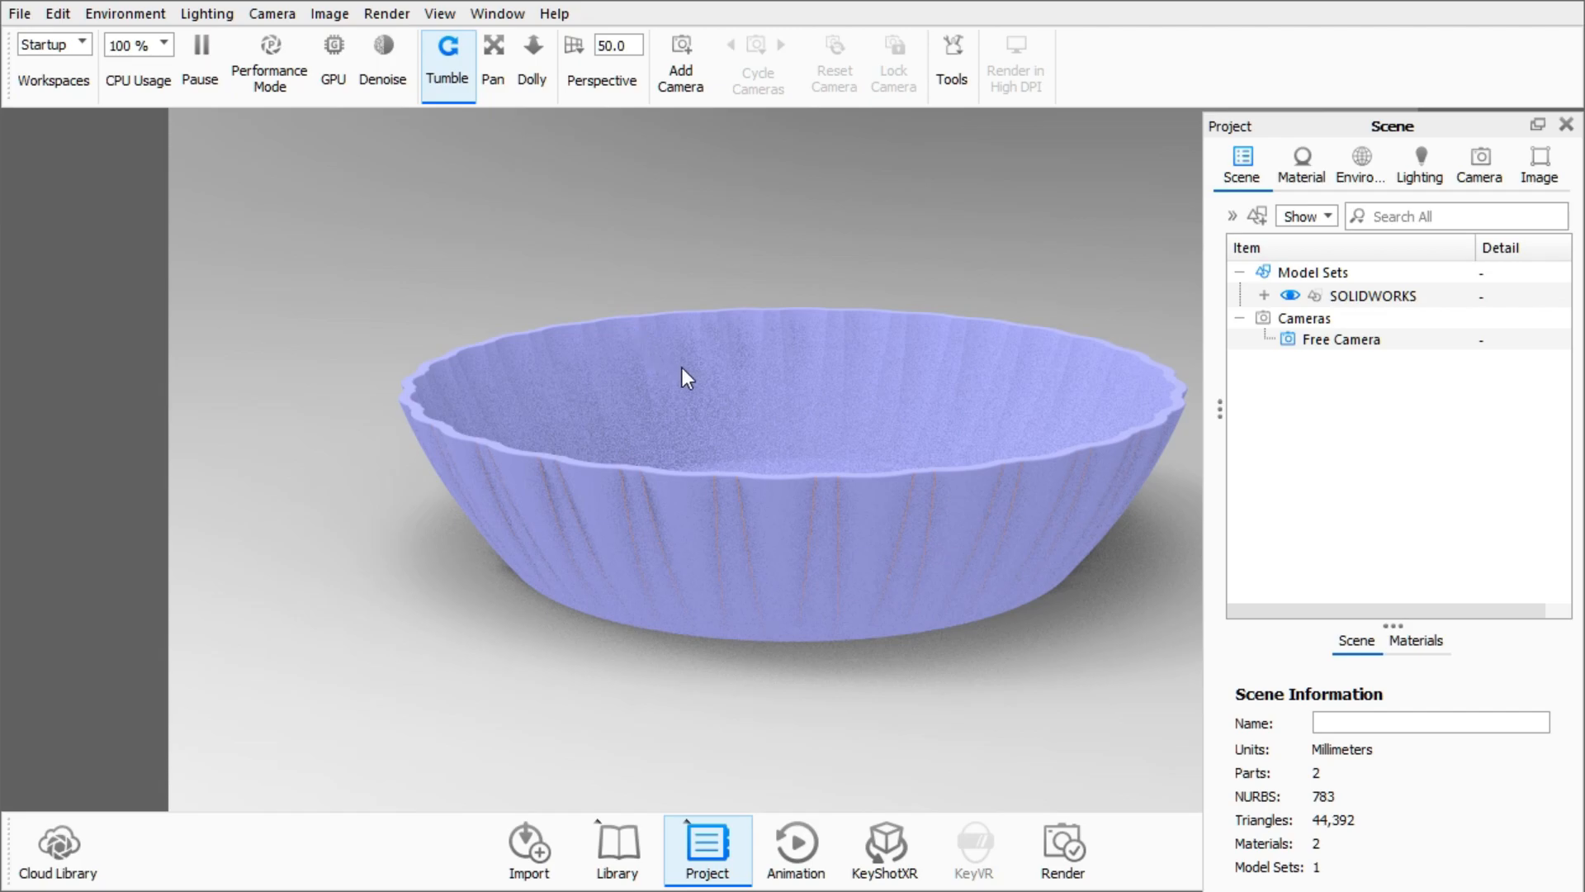
Raise the bowl model about 9.5 along Y, snap it to the ground, and accept the move.
{"action": "left_click_drag", "start_coordinate": [727, 363], "coordinate": [785, 289]}
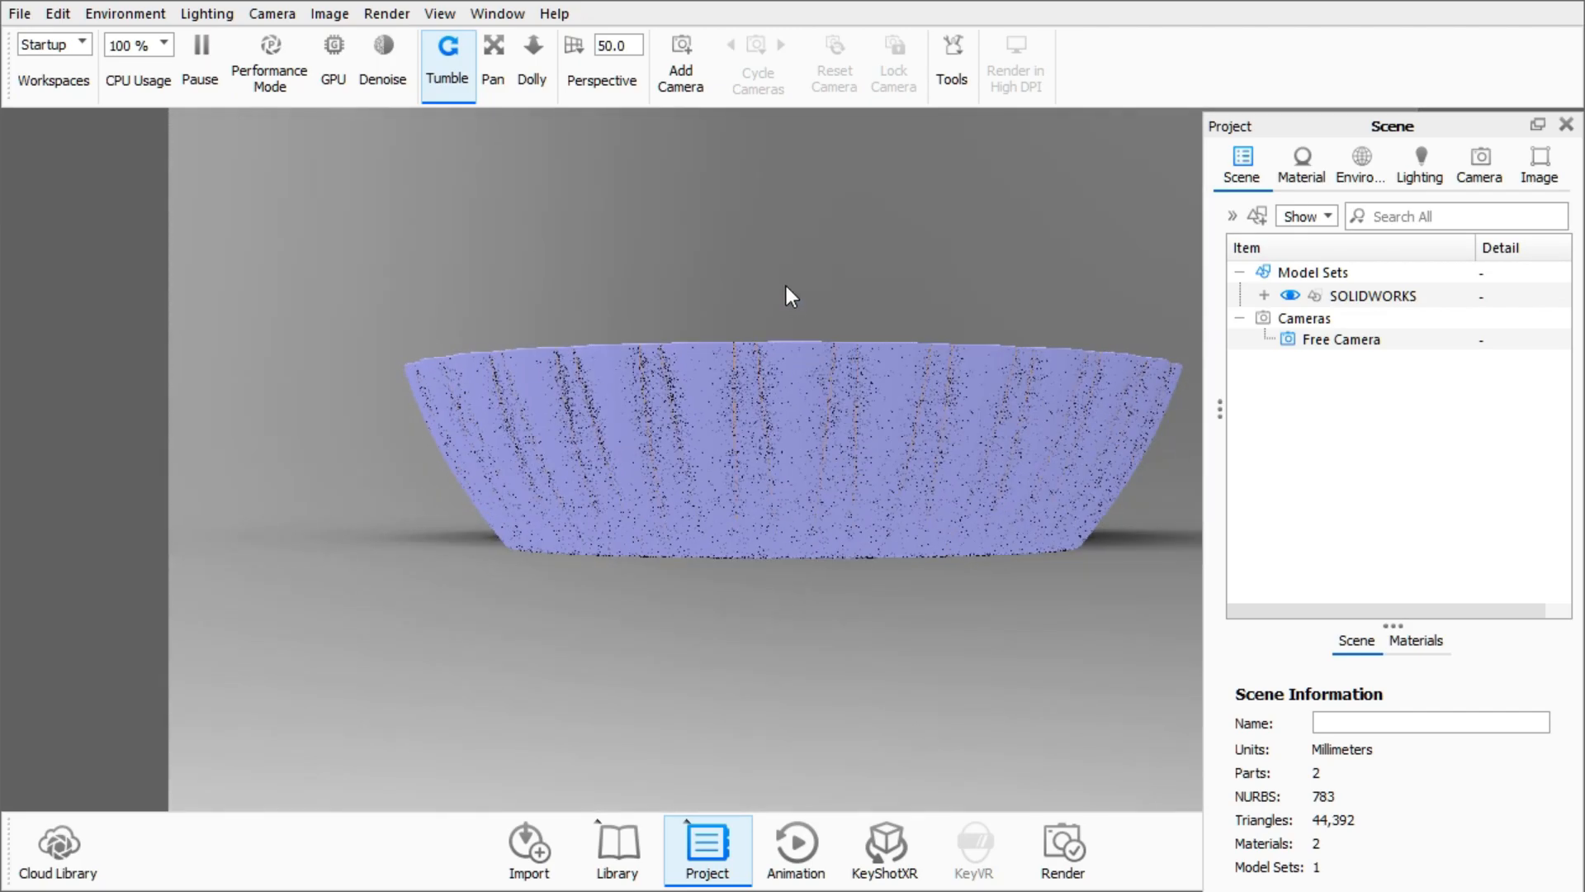
{"action": "left_click_drag", "start_coordinate": [655, 389], "coordinate": [579, 516]}
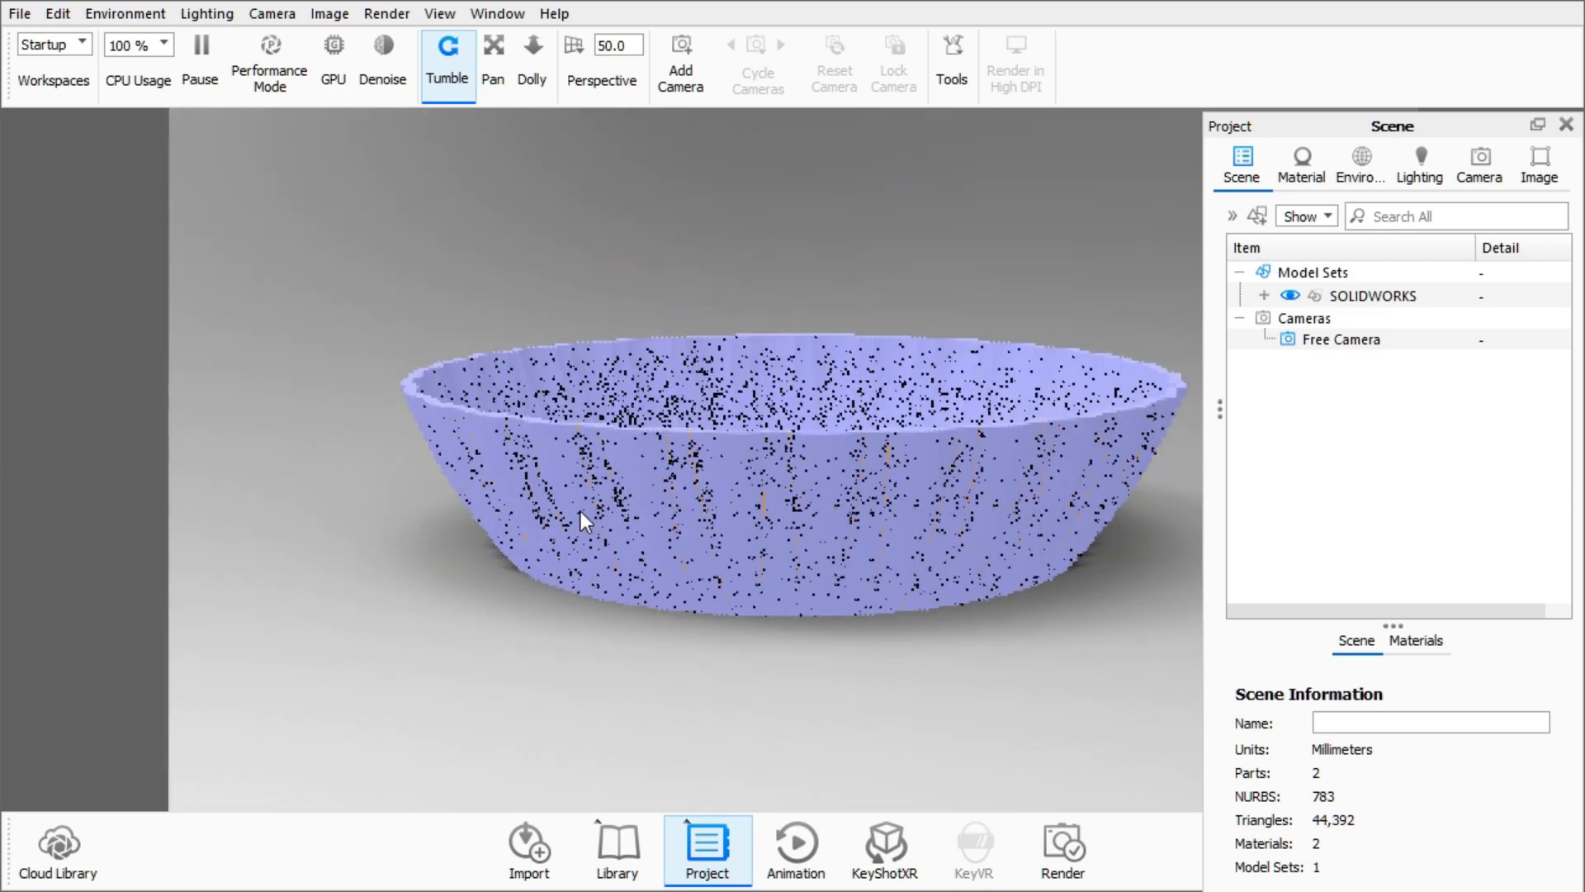
{"action": "right_click", "coordinate": [632, 467]}
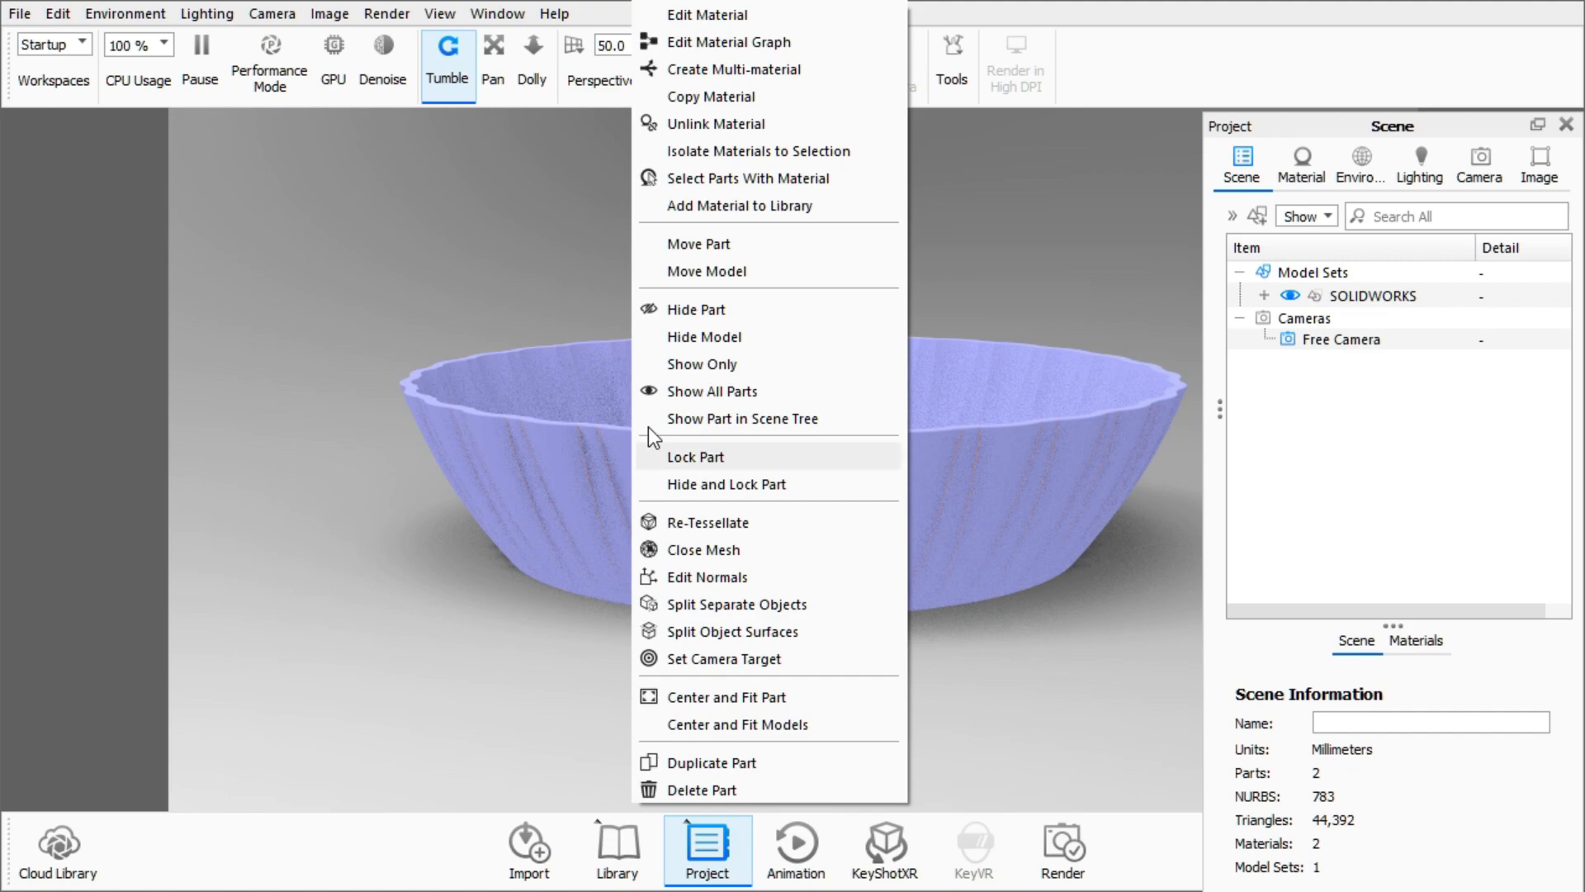
{"action": "left_click", "coordinate": [734, 270]}
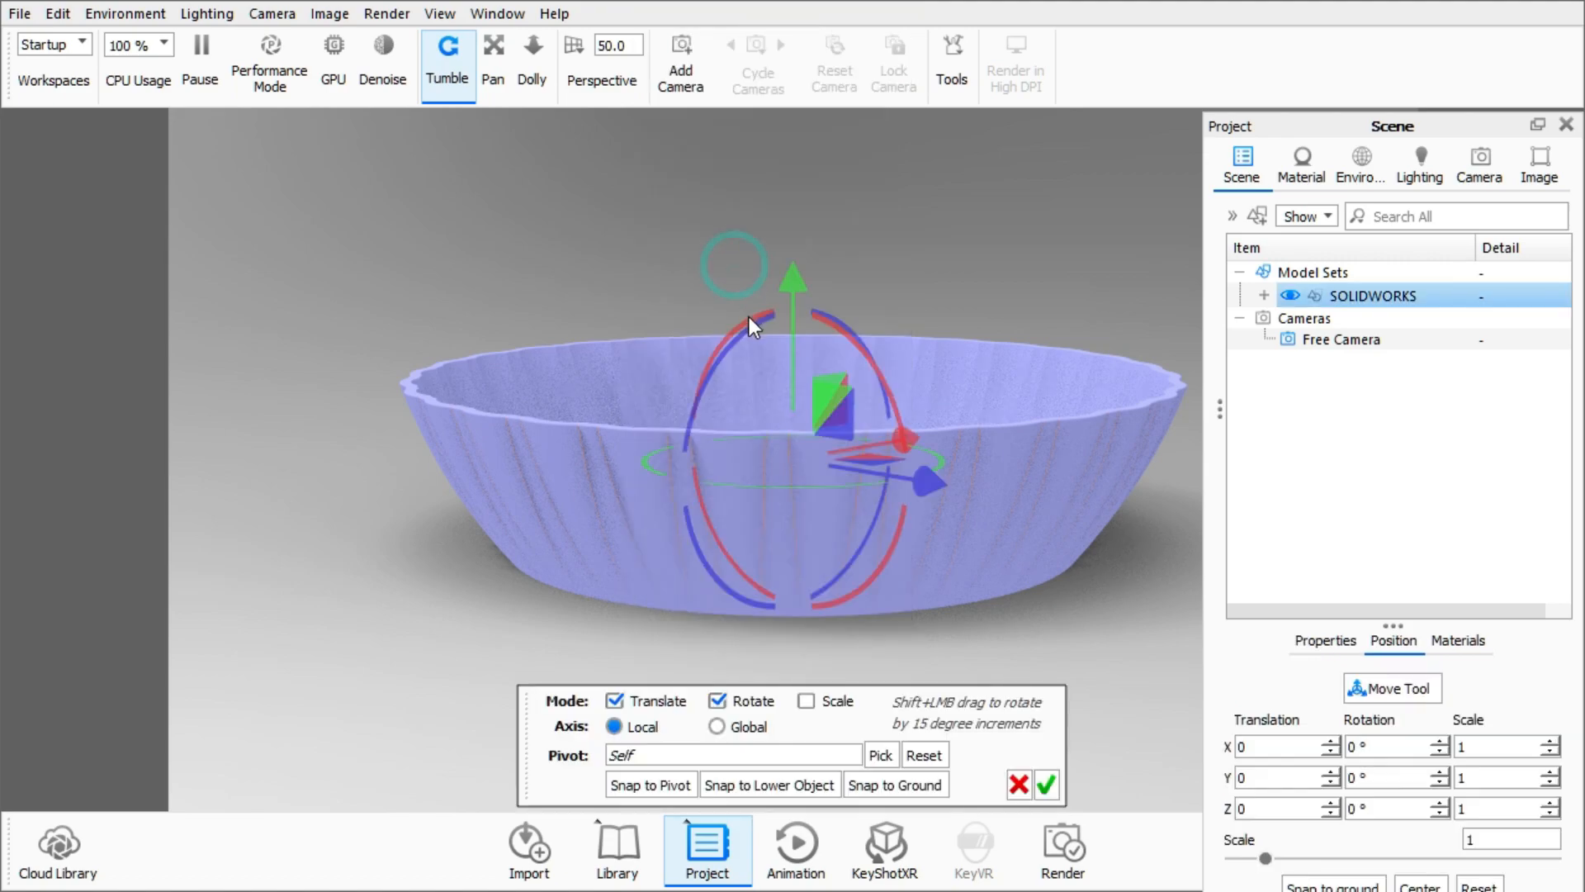
{"action": "left_click_drag", "start_coordinate": [786, 285], "coordinate": [795, 239]}
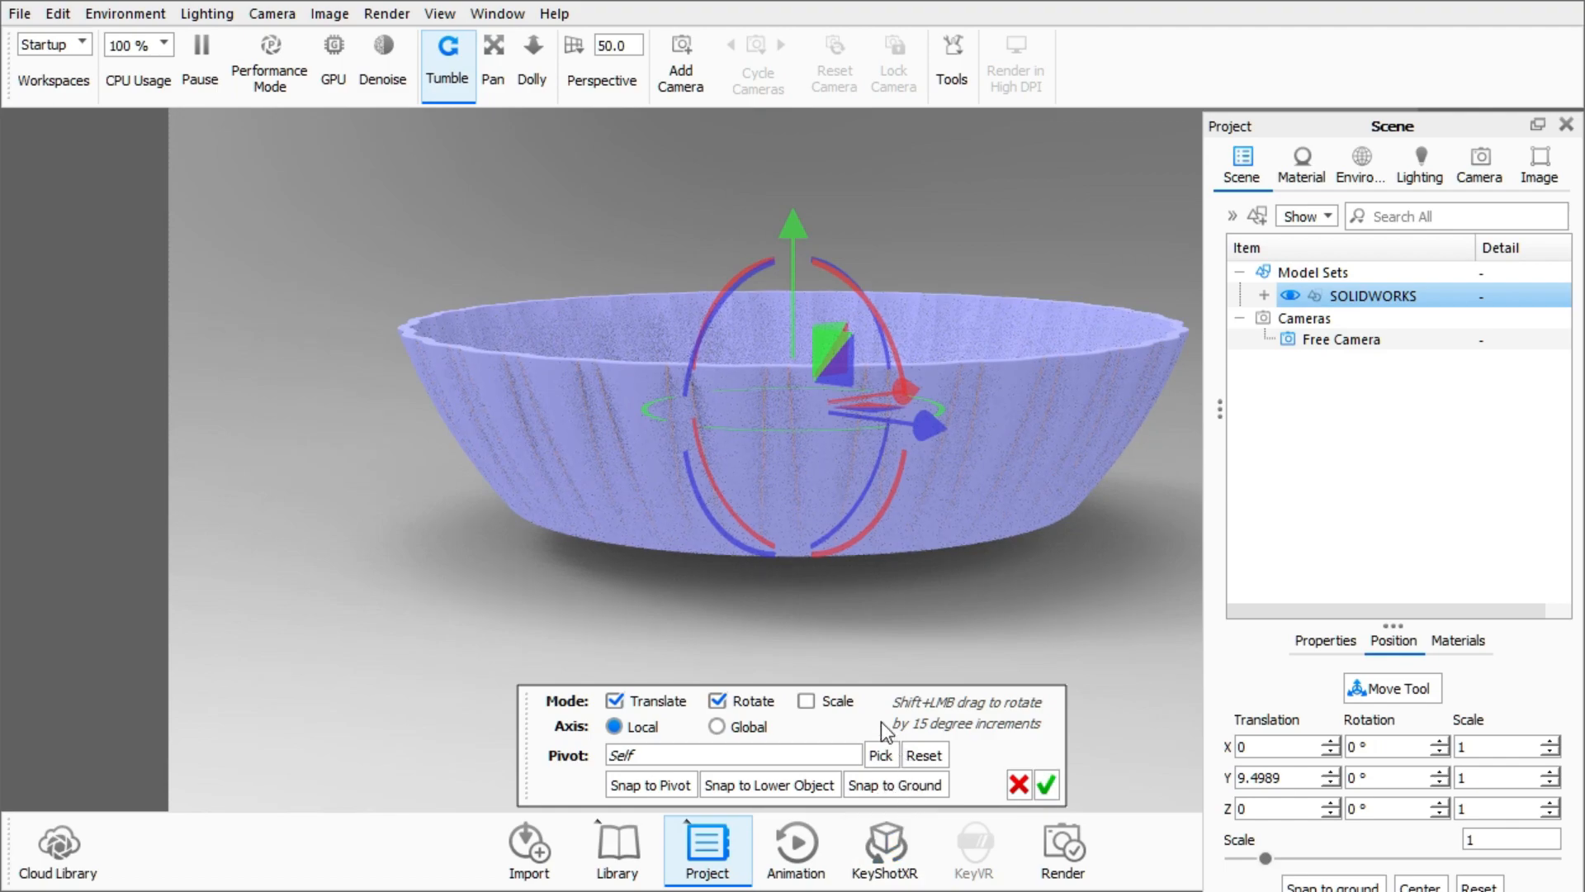
{"action": "left_click", "coordinate": [875, 786]}
{"action": "left_click", "coordinate": [1045, 783]}
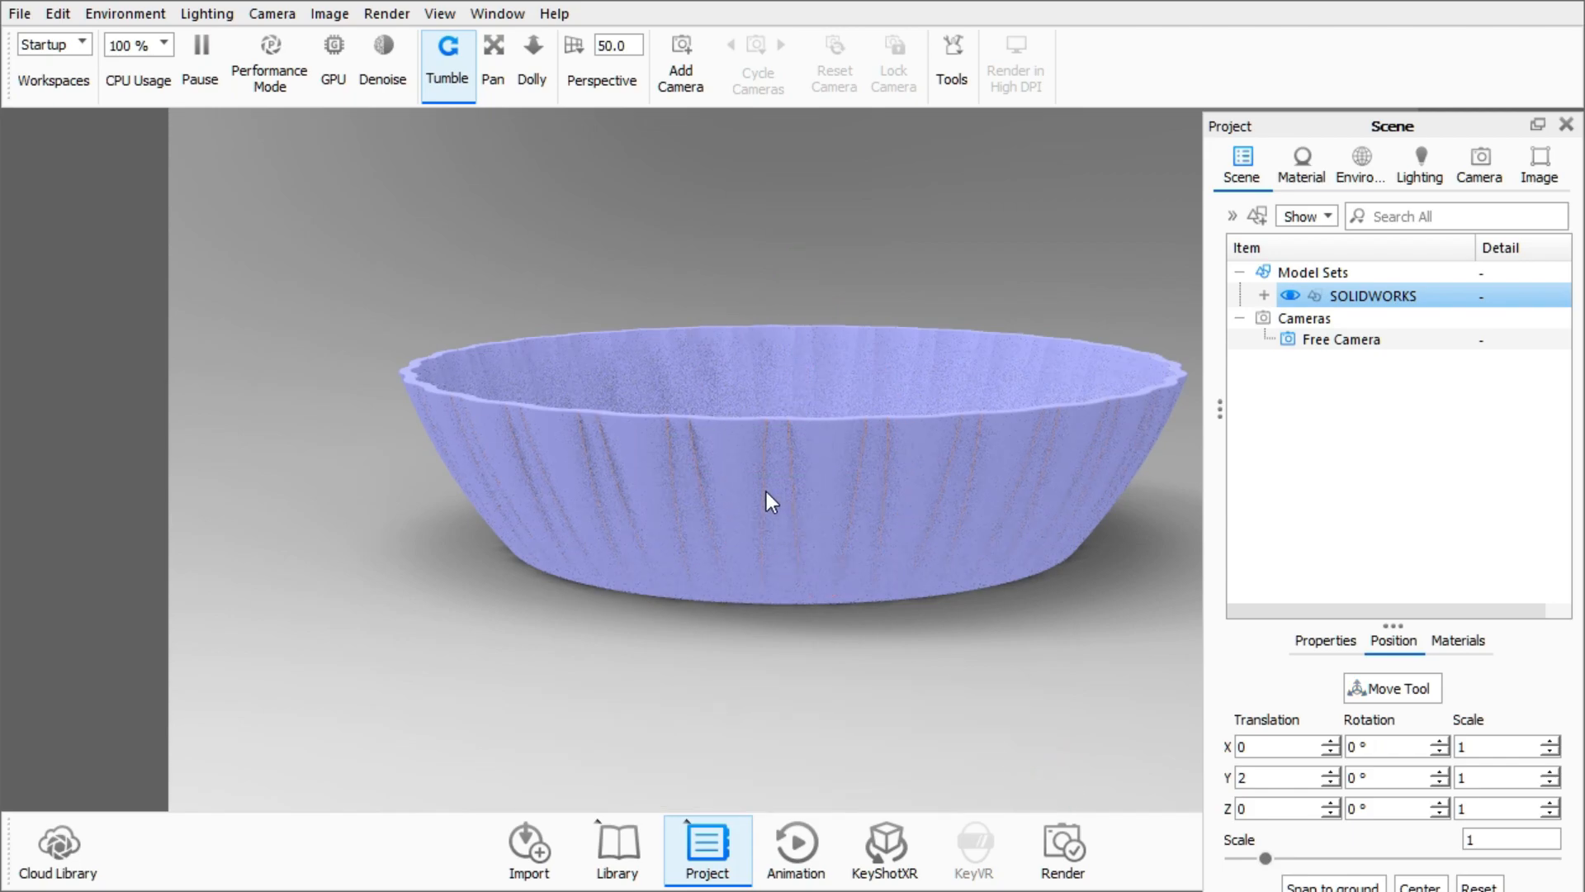
Open the material library and apply the blue material from the Gem Stones collection to the bowl.
{"action": "mouse_move", "coordinate": [760, 482]}
{"action": "left_mouse_down"}
{"action": "mouse_move", "coordinate": [762, 433]}
{"action": "mouse_move", "coordinate": [760, 503]}
{"action": "left_mouse_up"}
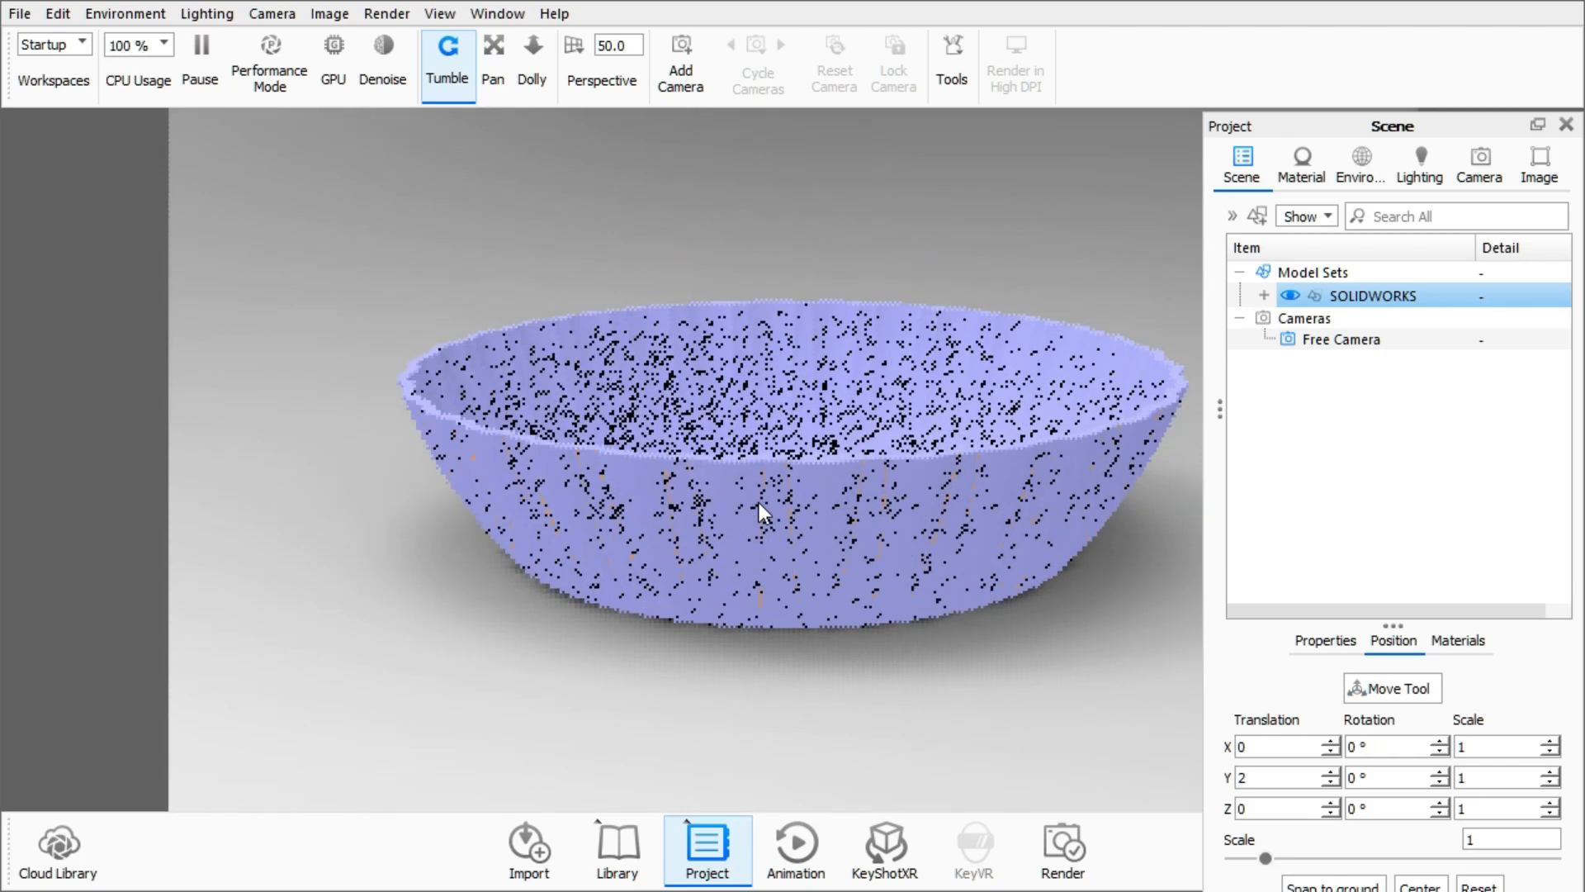
{"action": "left_click_drag", "start_coordinate": [791, 415], "coordinate": [608, 499]}
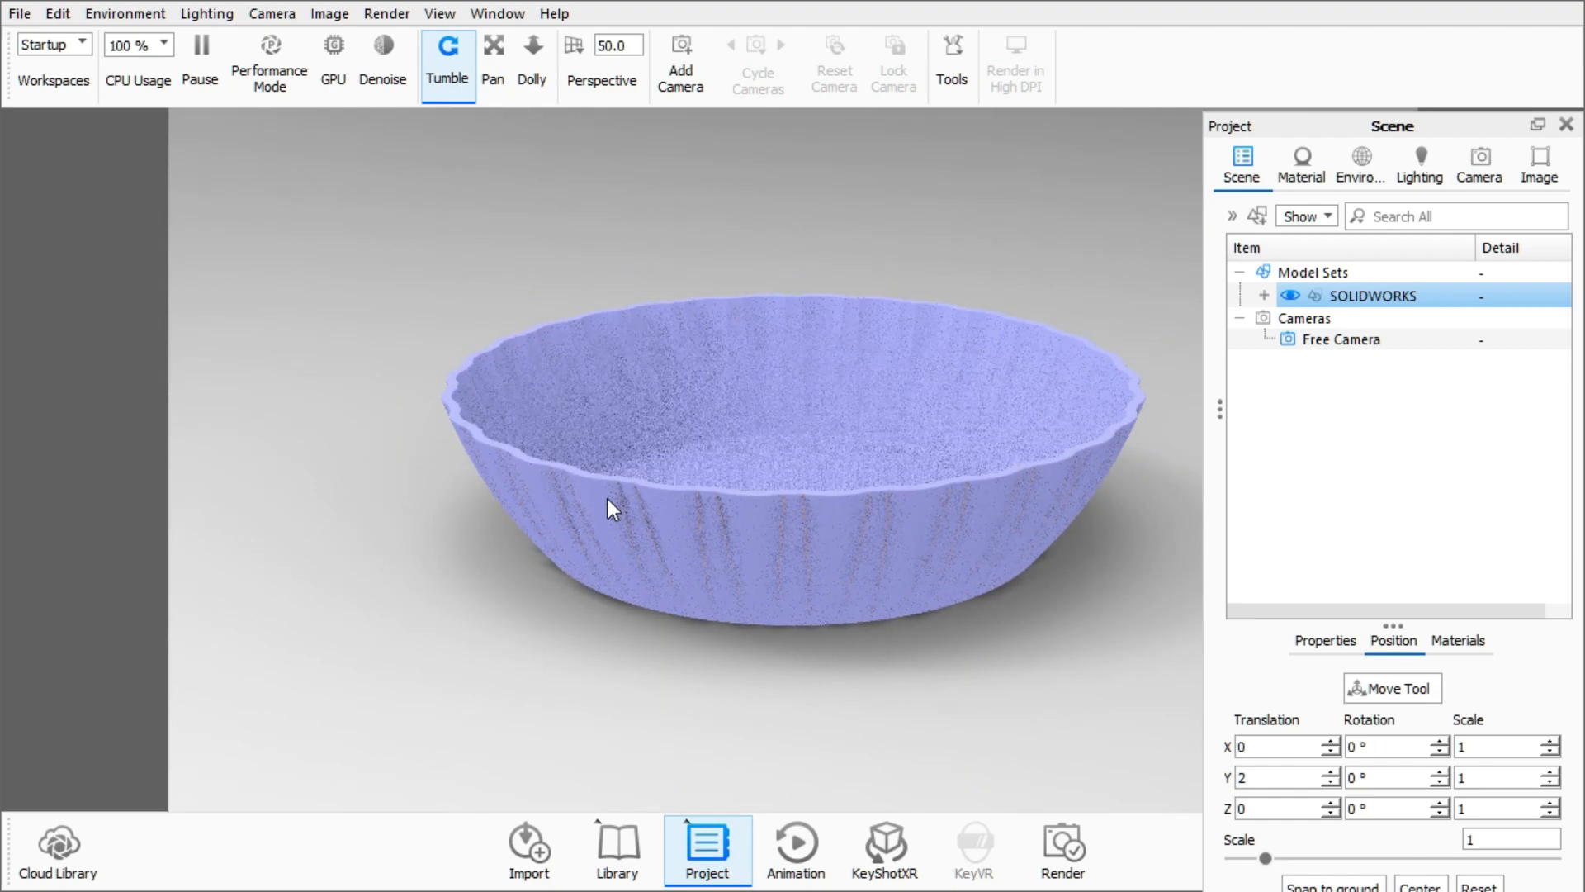
{"action": "key", "text": "m"}
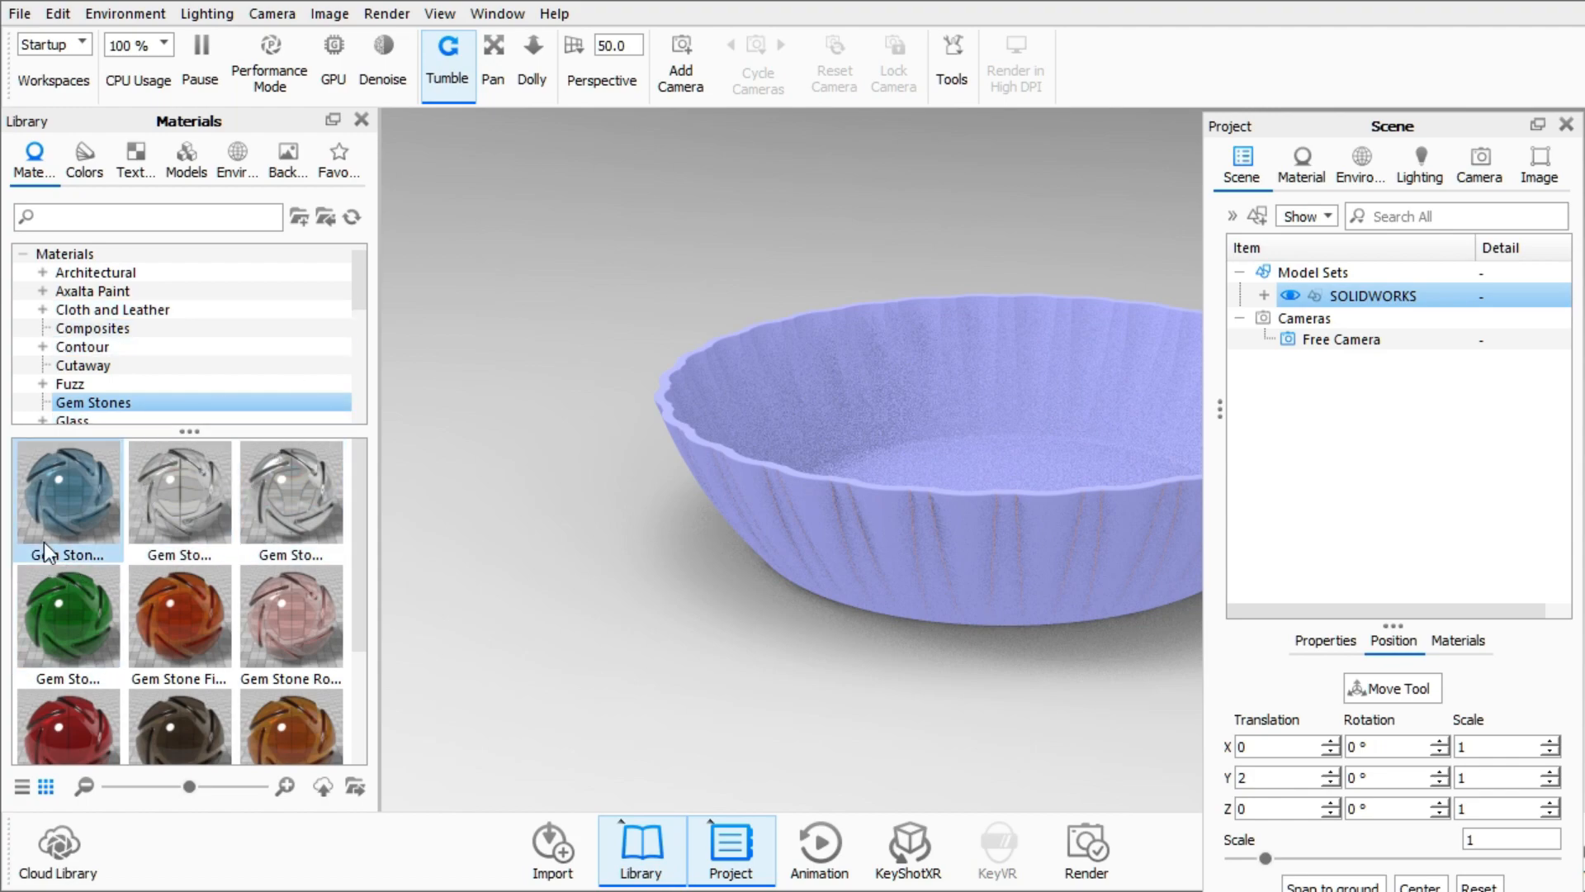
{"action": "left_click_drag", "start_coordinate": [190, 482], "coordinate": [717, 400]}
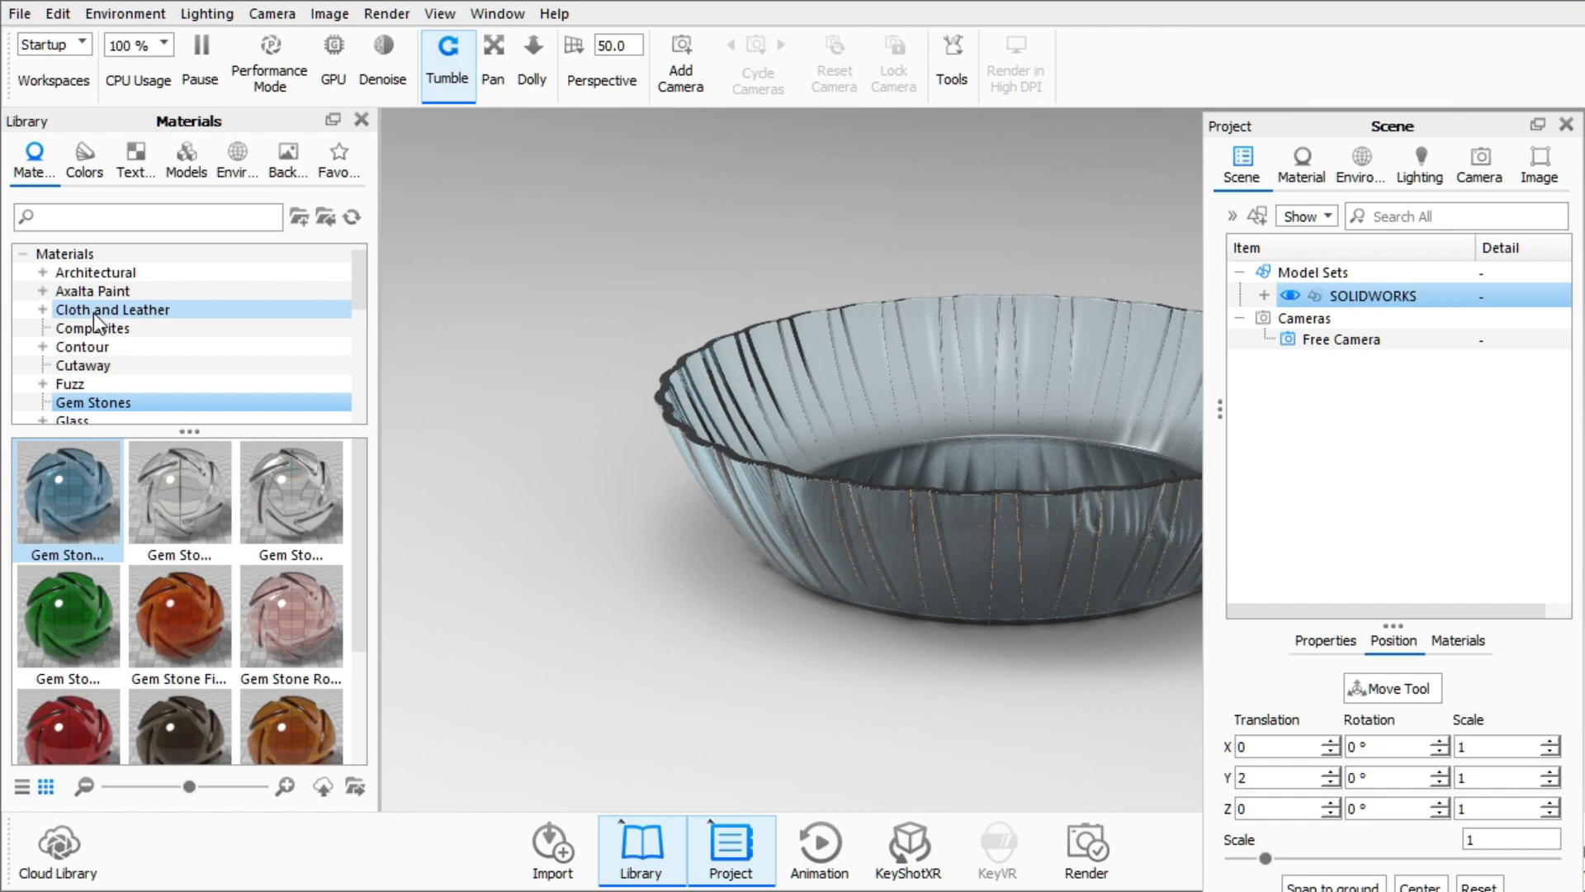
Apply the Glass Wavy Yellow material from the Glass > Textured > Wavy collection to the bowl.
{"action": "scroll", "coordinate": [128, 330], "scroll_direction": "down", "scroll_amount": 1}
{"action": "left_click", "coordinate": [70, 364]}
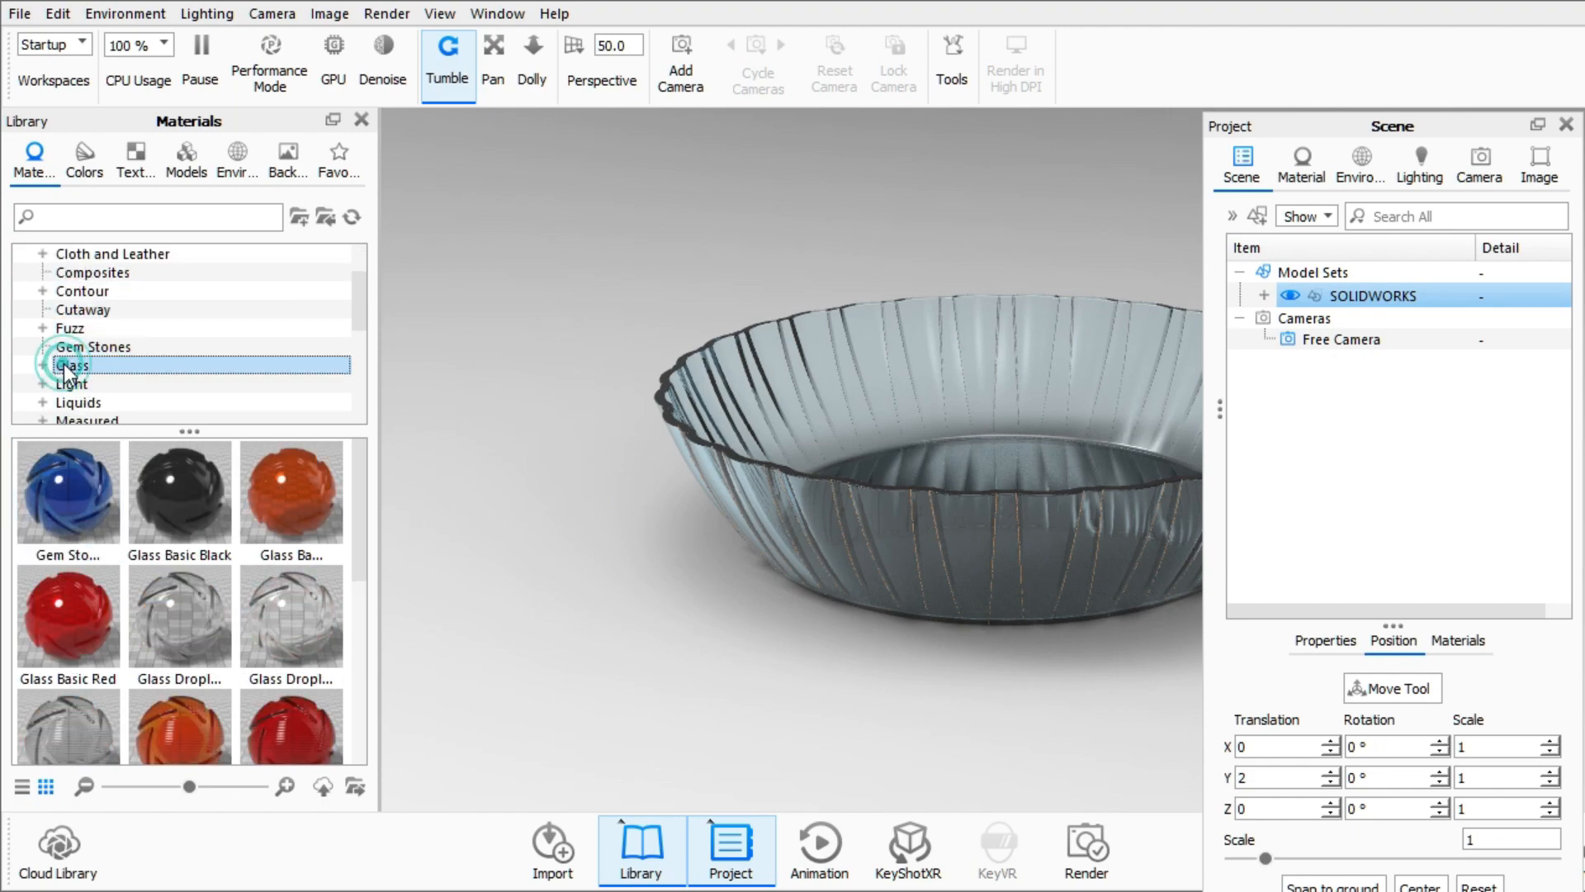
{"action": "left_click", "coordinate": [43, 365]}
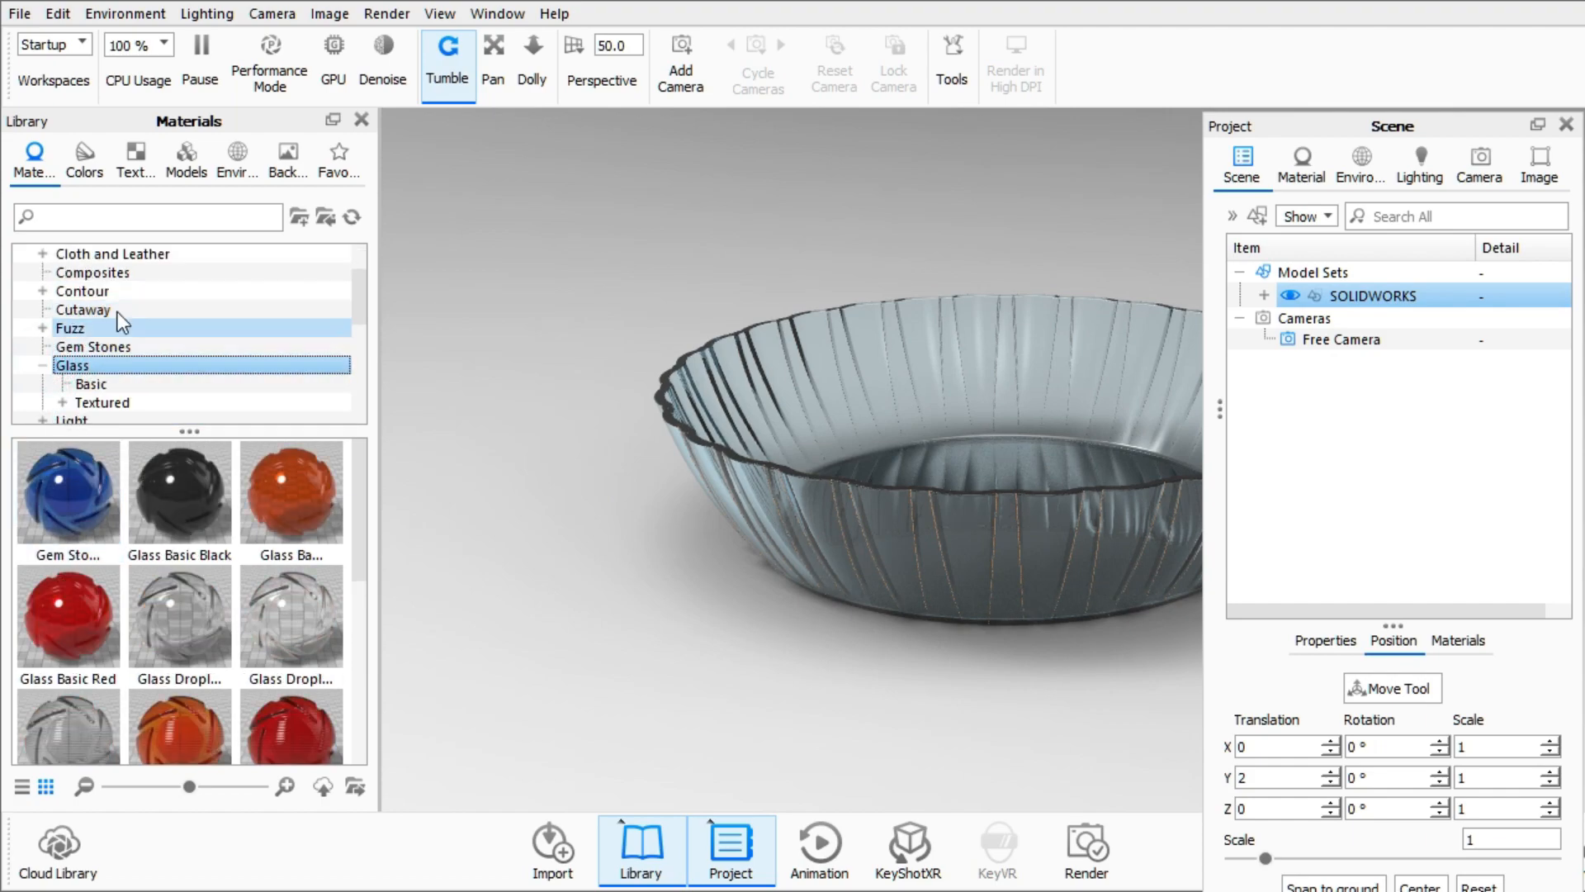
{"action": "scroll", "coordinate": [117, 310], "scroll_direction": "down", "scroll_amount": 1}
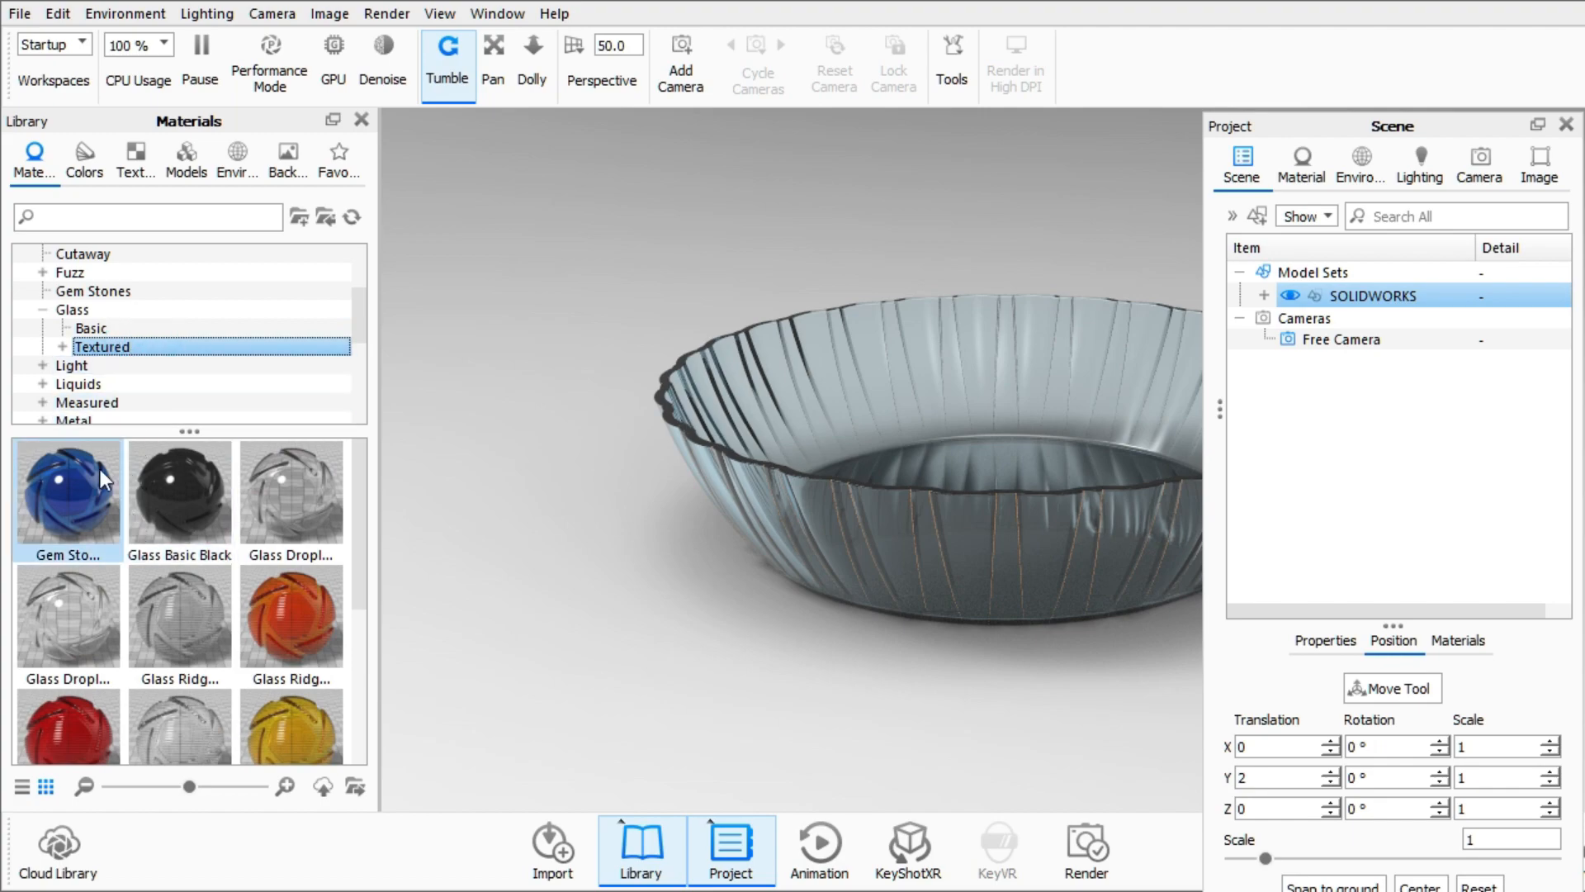
{"action": "left_click", "coordinate": [76, 341]}
{"action": "double_click", "coordinate": [71, 343]}
{"action": "scroll", "coordinate": [150, 325], "scroll_direction": "down", "scroll_amount": 1}
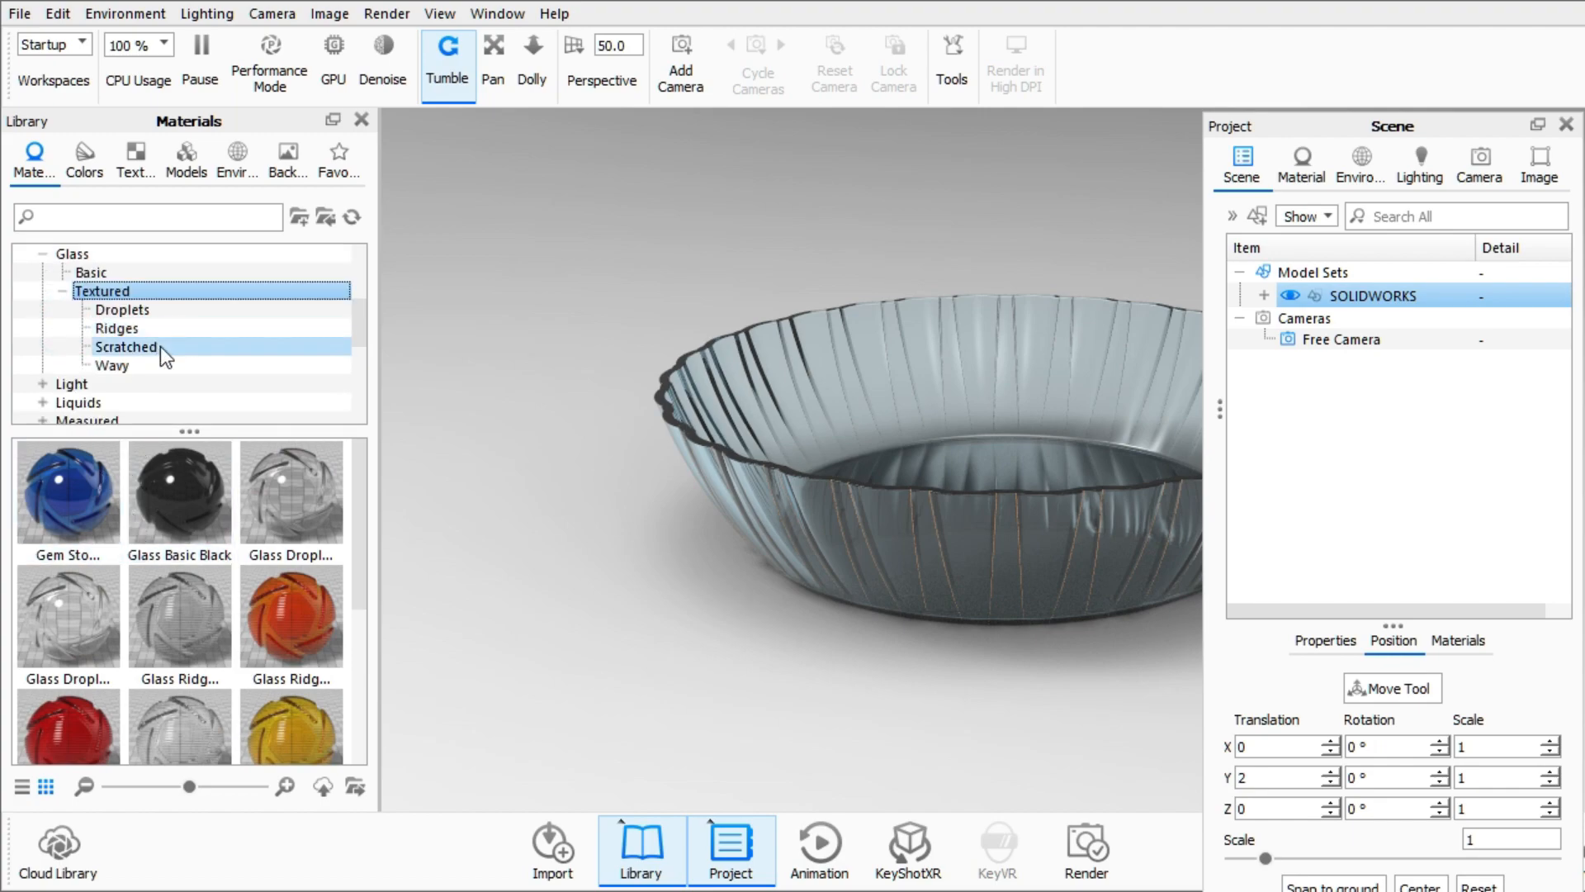
{"action": "left_click", "coordinate": [160, 365]}
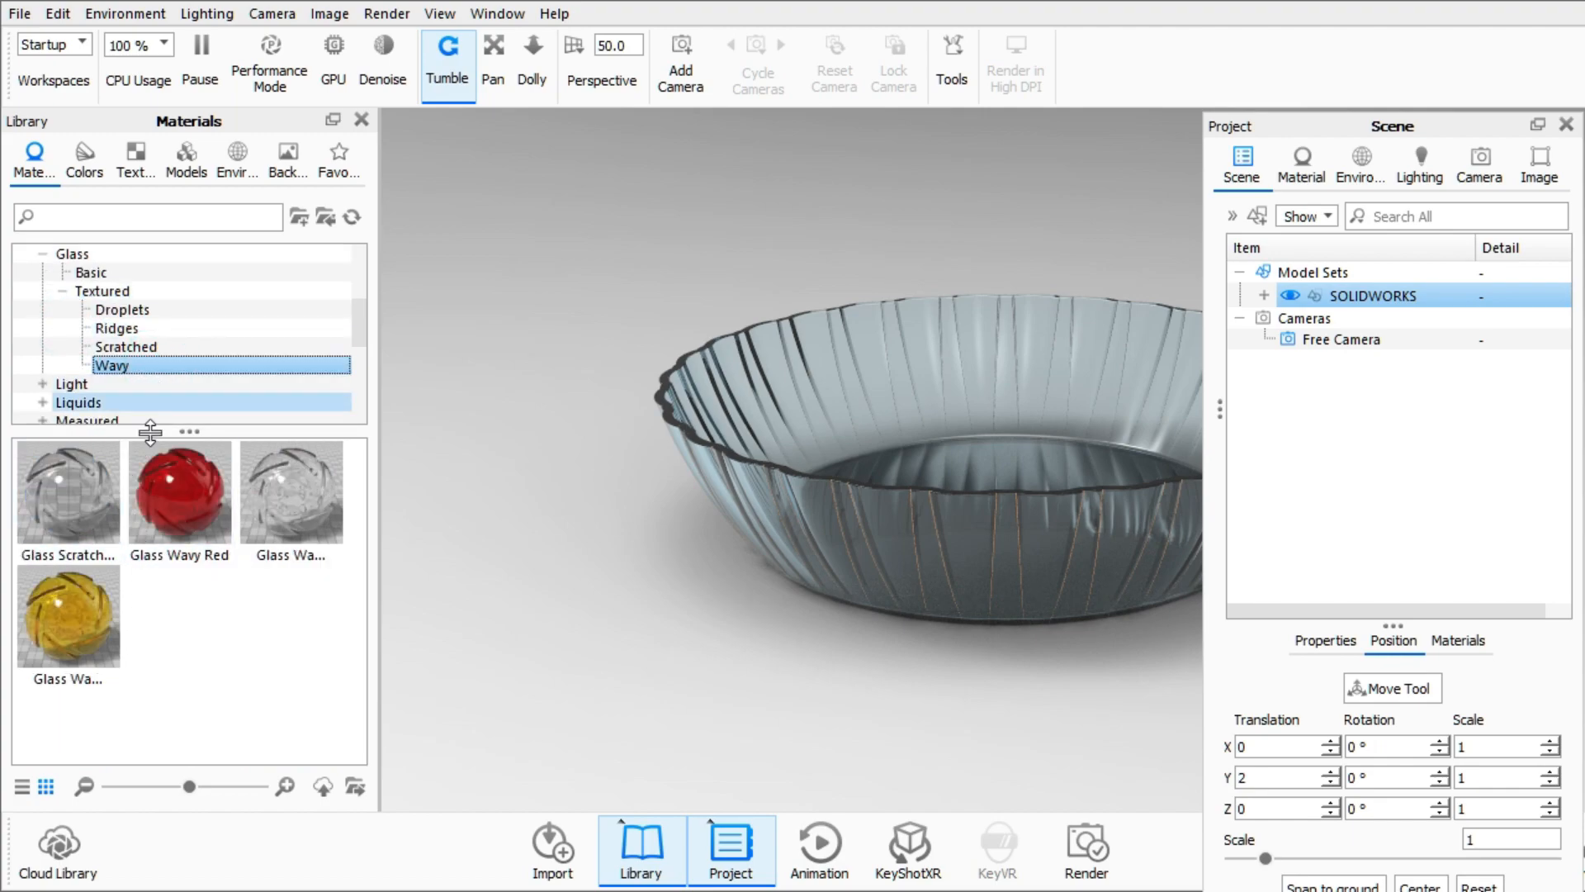
{"action": "mouse_move", "coordinate": [86, 619]}
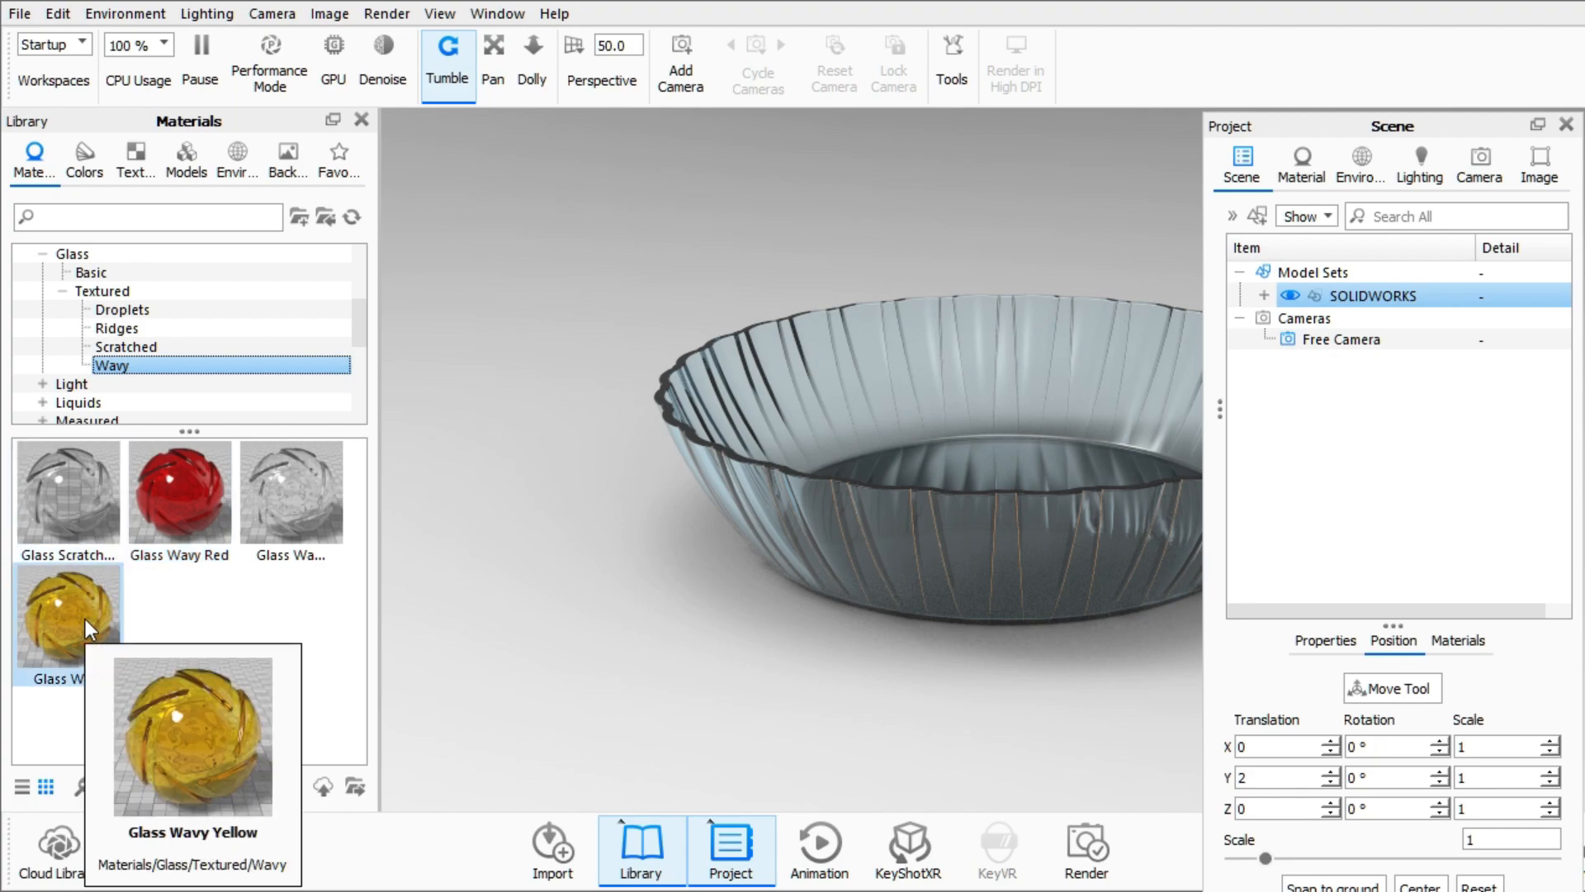
{"action": "mouse_move", "coordinate": [85, 620]}
{"action": "left_mouse_down"}
{"action": "mouse_move", "coordinate": [223, 636]}
{"action": "mouse_move", "coordinate": [849, 378]}
{"action": "mouse_move", "coordinate": [819, 388]}
{"action": "left_mouse_up"}
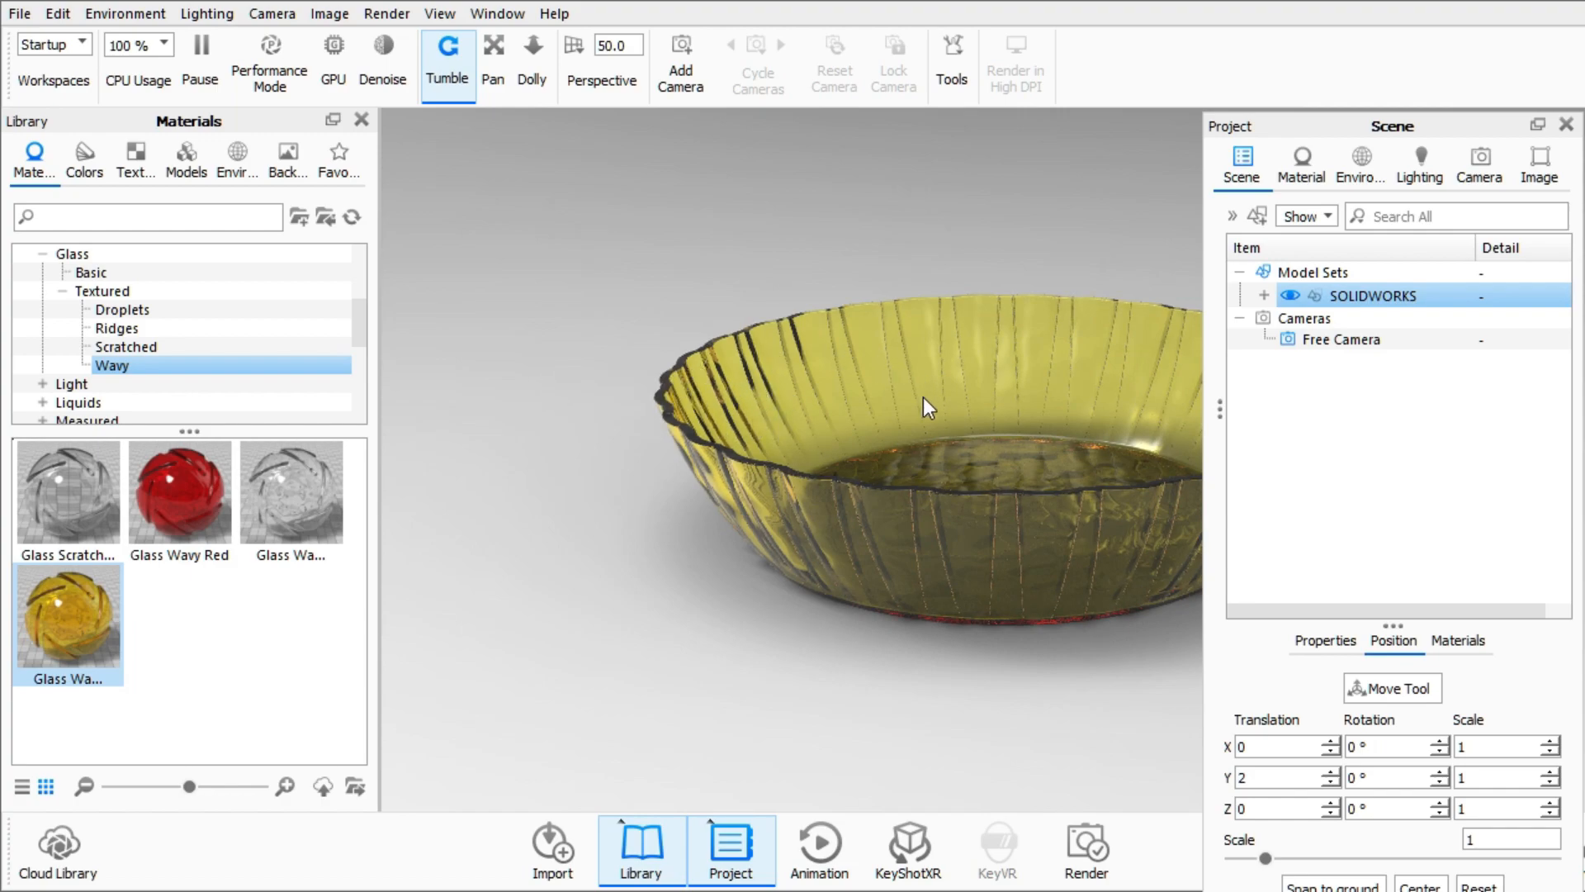
Try the Glass Basic Black material on the bowl and restore Glass Wavy Yellow.
{"action": "left_click", "coordinate": [177, 346]}
{"action": "left_click_drag", "start_coordinate": [96, 448], "coordinate": [913, 352]}
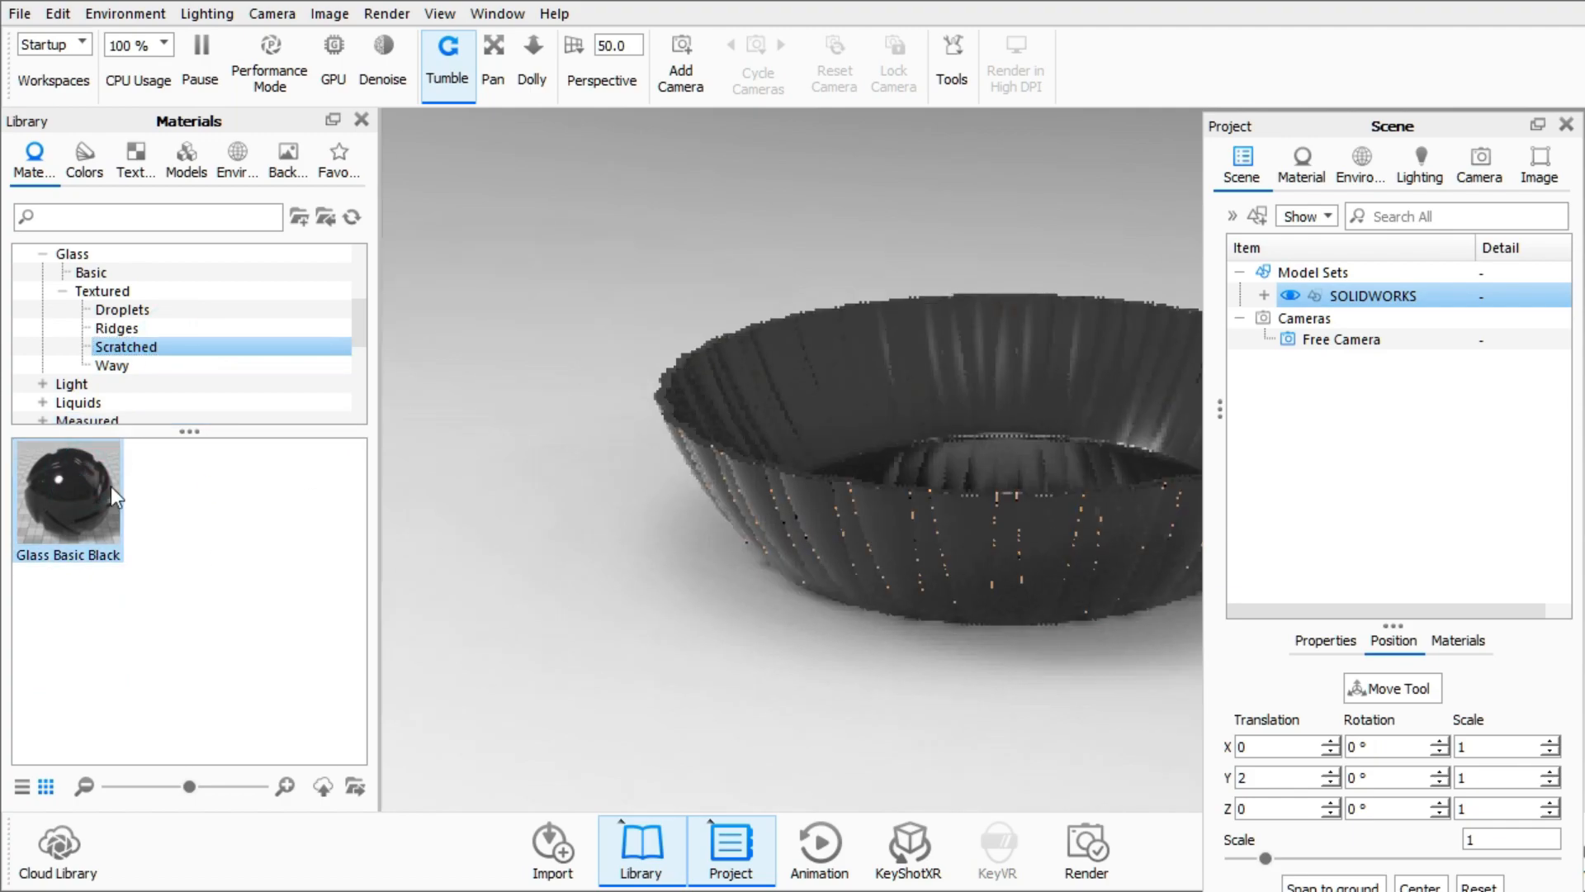
{"action": "left_click", "coordinate": [107, 365]}
{"action": "left_click_drag", "start_coordinate": [72, 613], "coordinate": [809, 401]}
Change the scene background to Color and turn off ground shadows.
{"action": "left_click", "coordinate": [124, 14]}
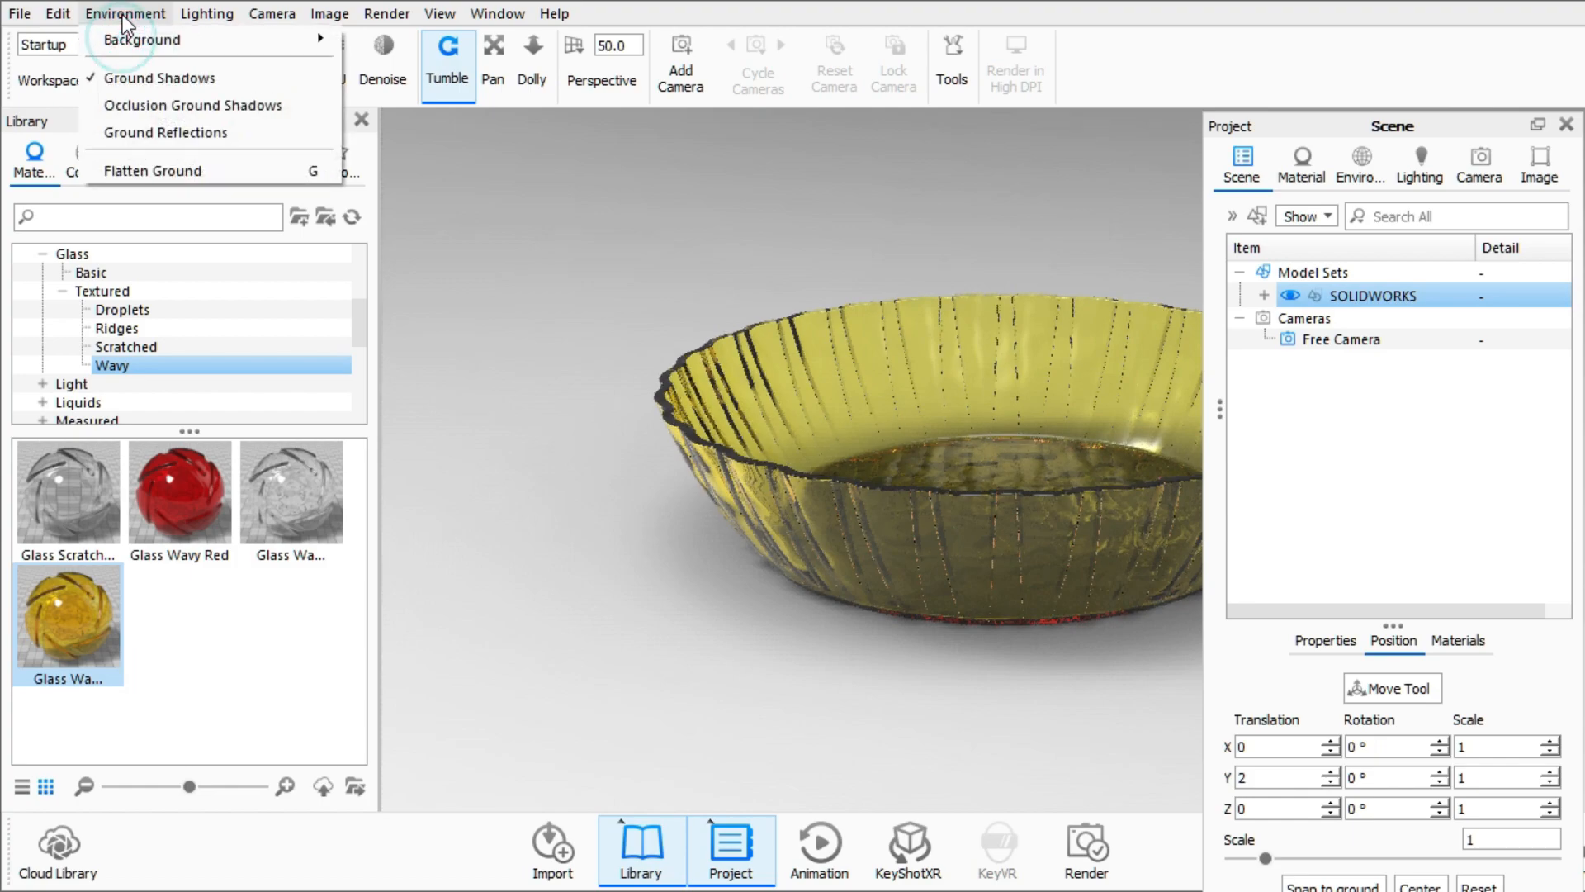
{"action": "mouse_move", "coordinate": [156, 40]}
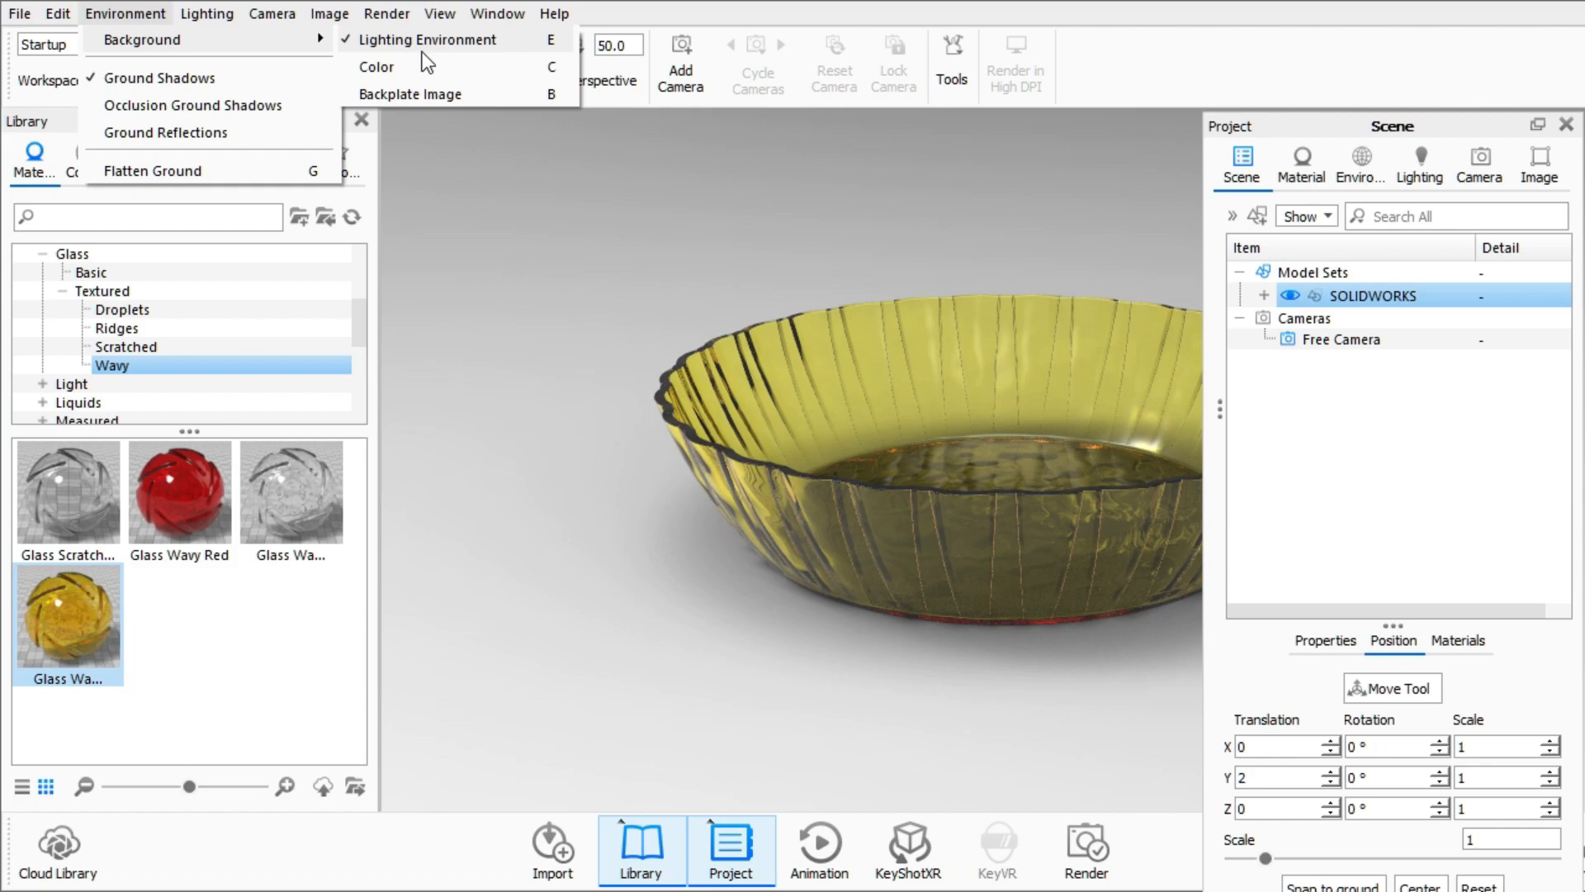
{"action": "left_click", "coordinate": [426, 68]}
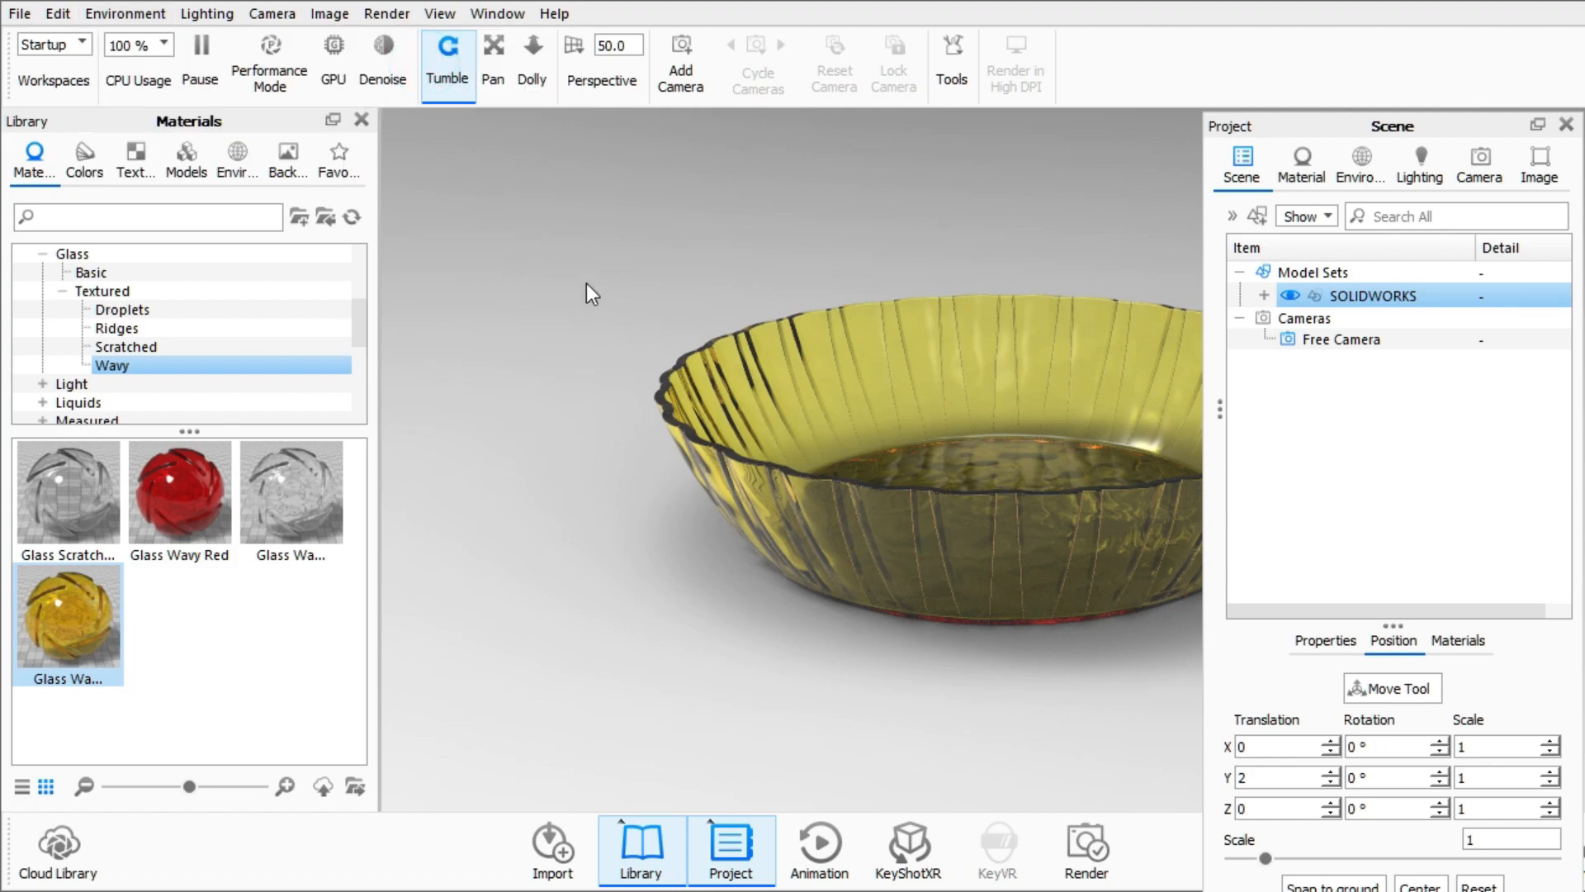
{"action": "left_click", "coordinate": [122, 15]}
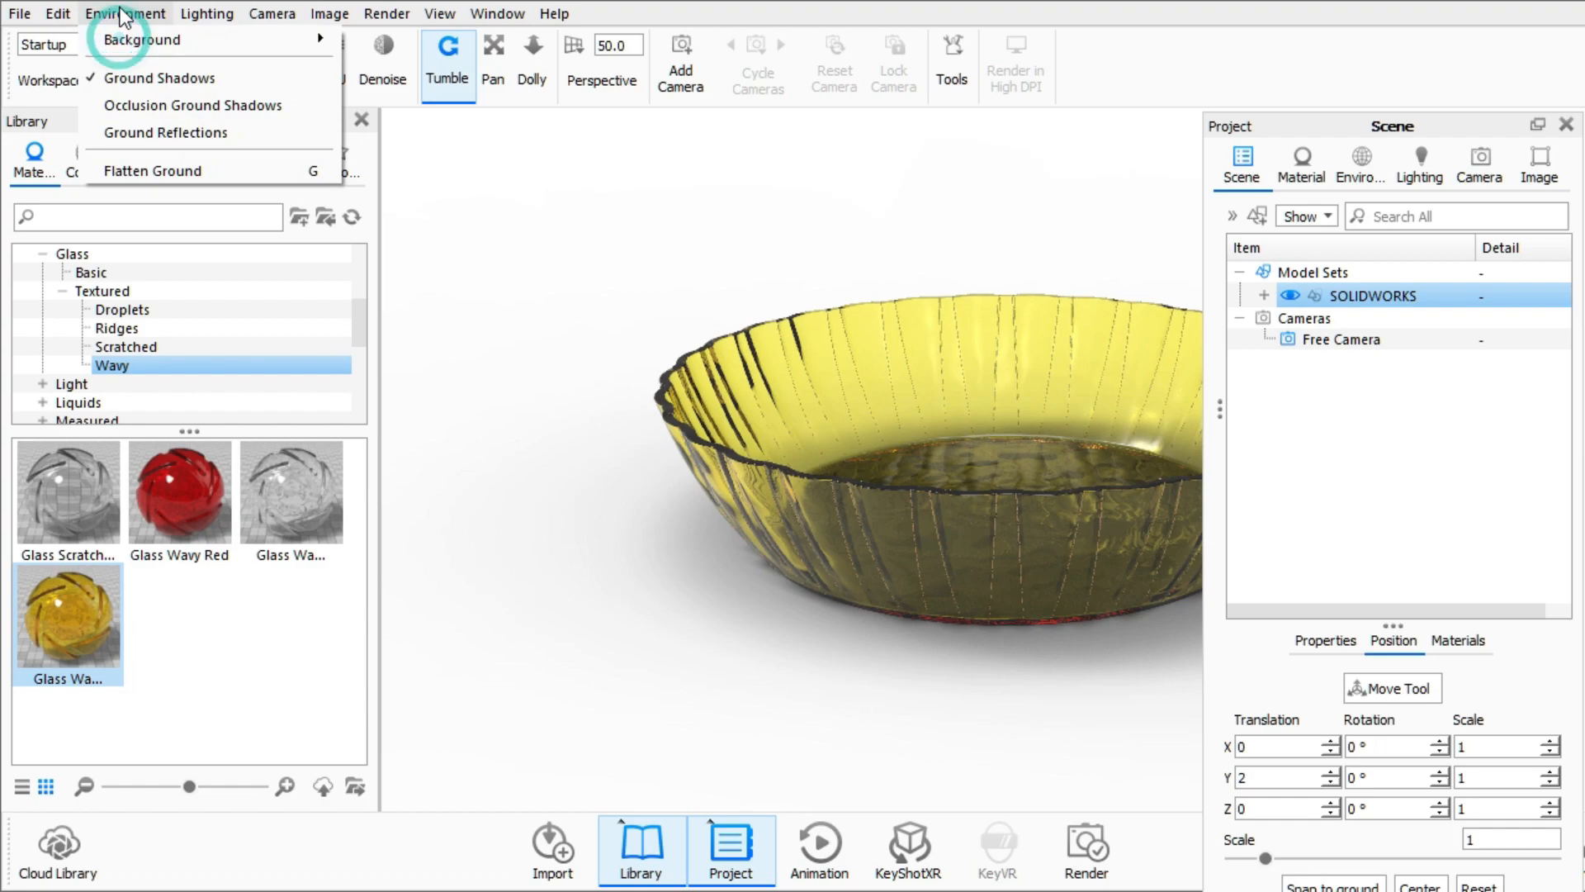
{"action": "left_click", "coordinate": [118, 74]}
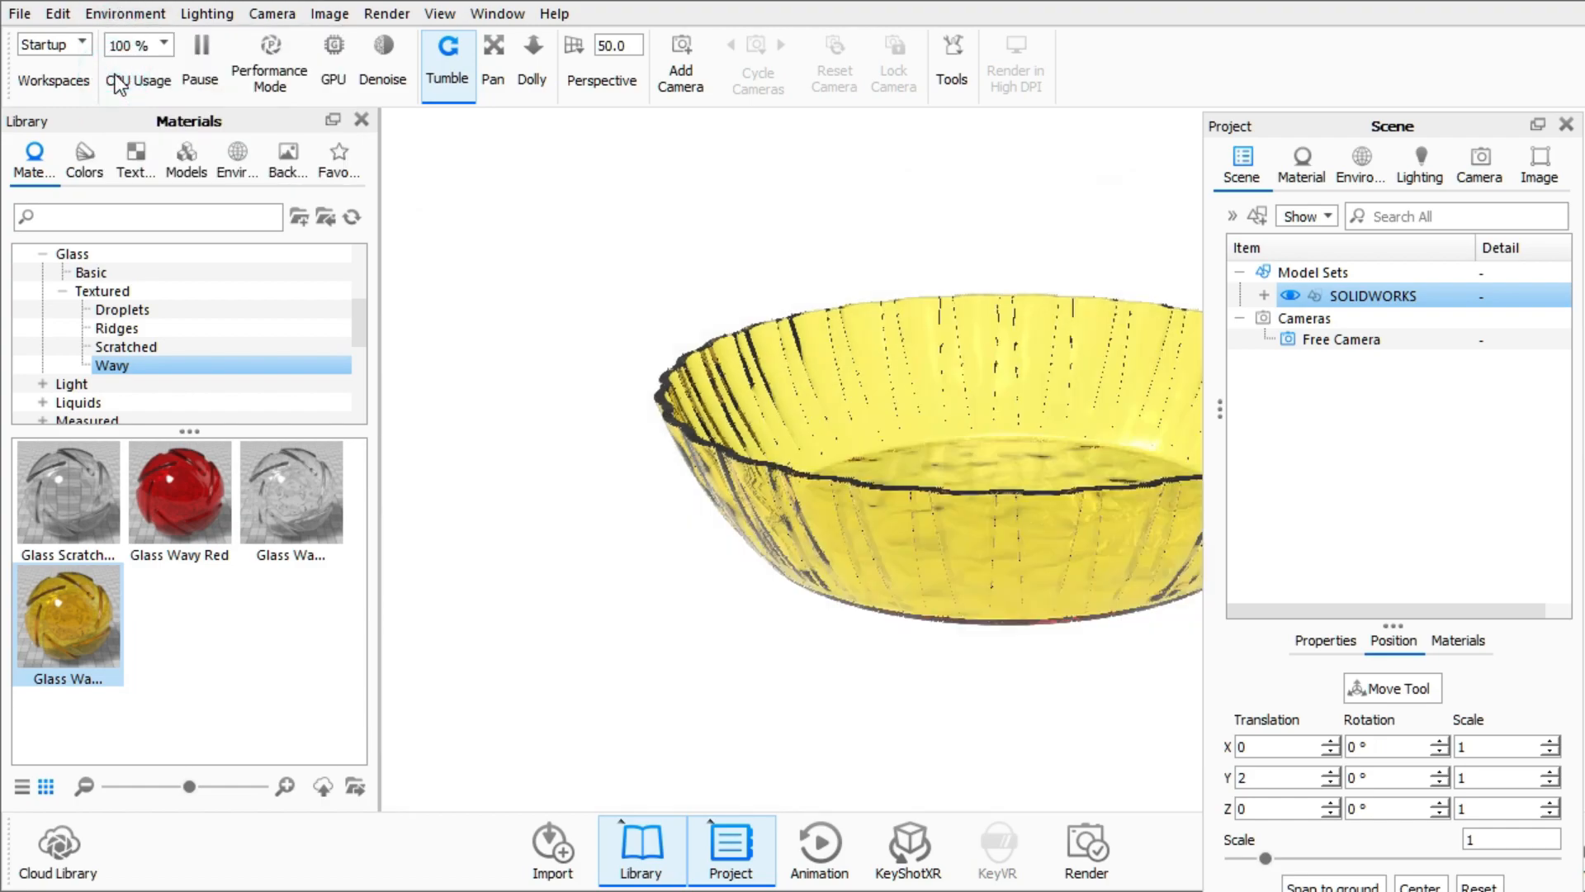
{"action": "left_click", "coordinate": [132, 13]}
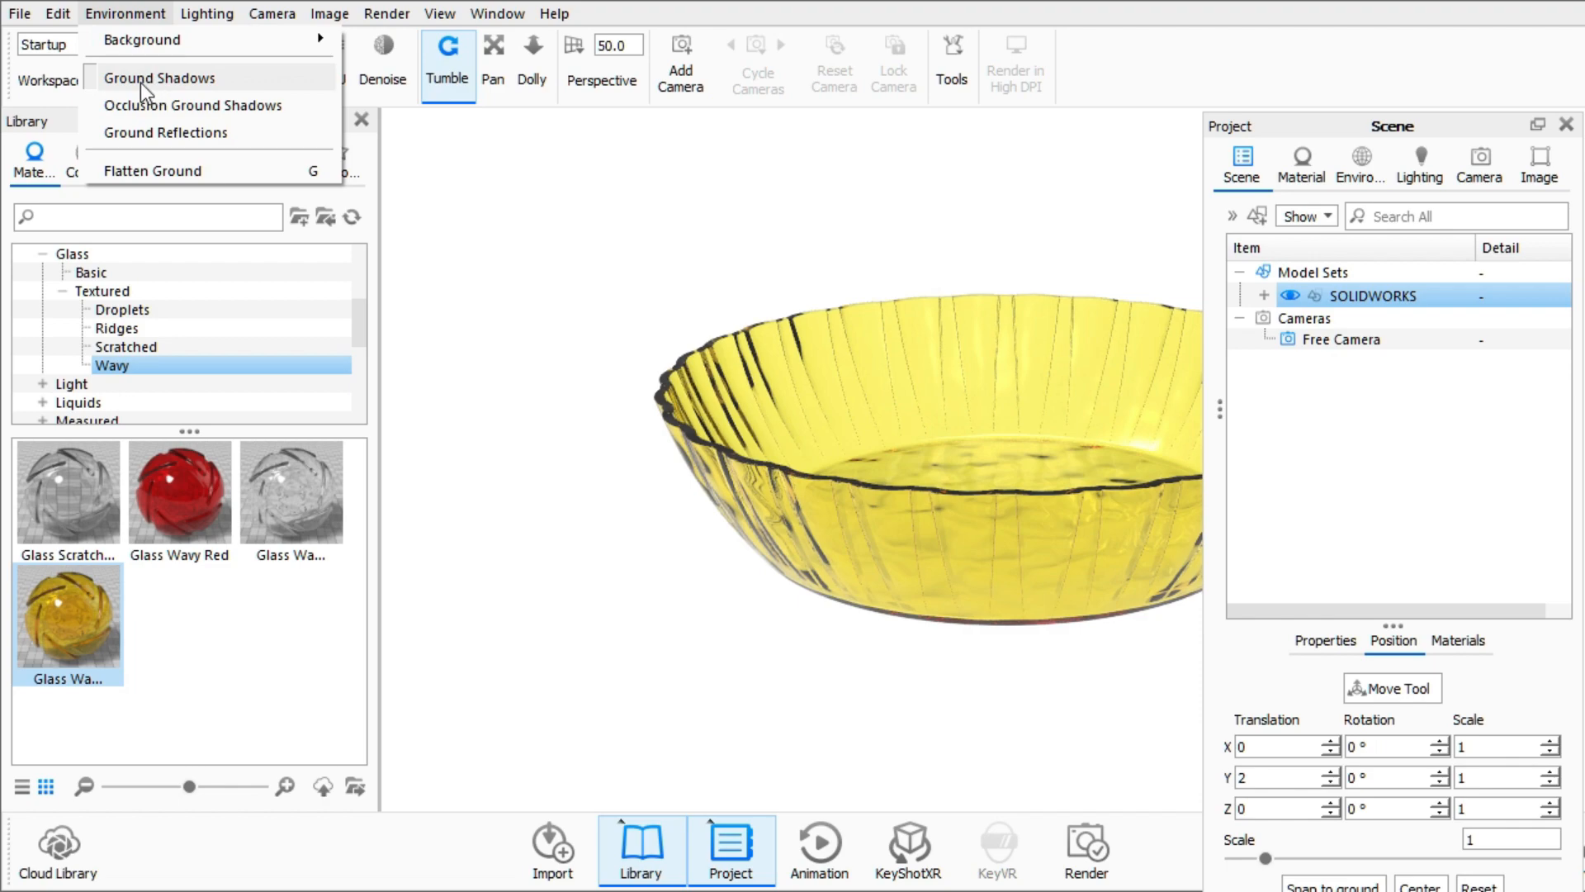
{"action": "left_click", "coordinate": [558, 189]}
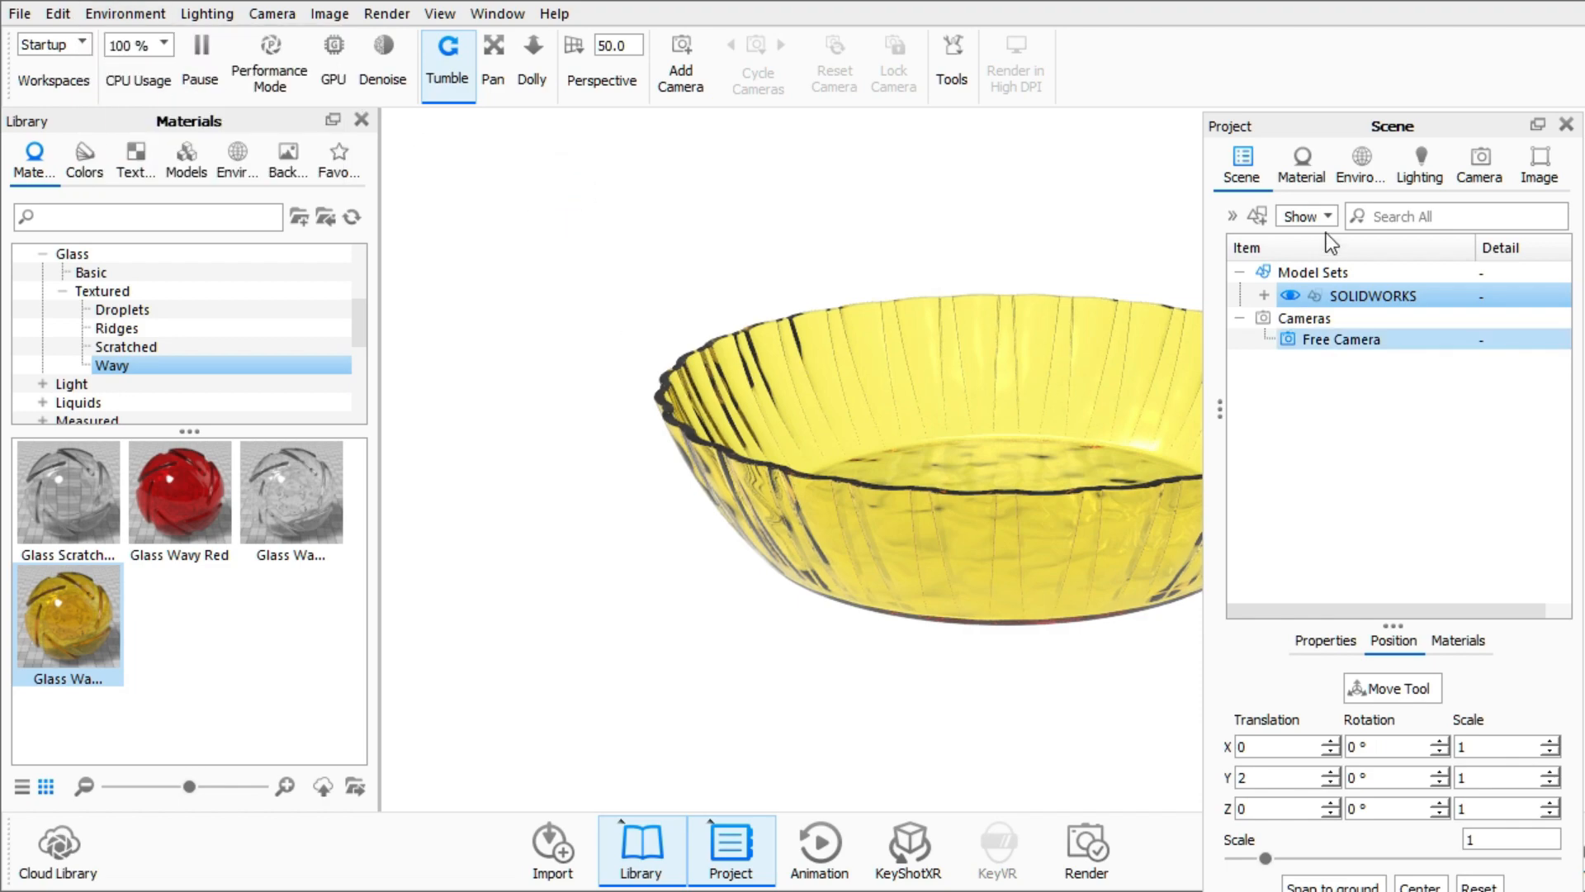
Pan the camera to move the bowl left within the view and reposition the floating Project window.
{"action": "left_click_drag", "start_coordinate": [1453, 117], "coordinate": [1582, 198]}
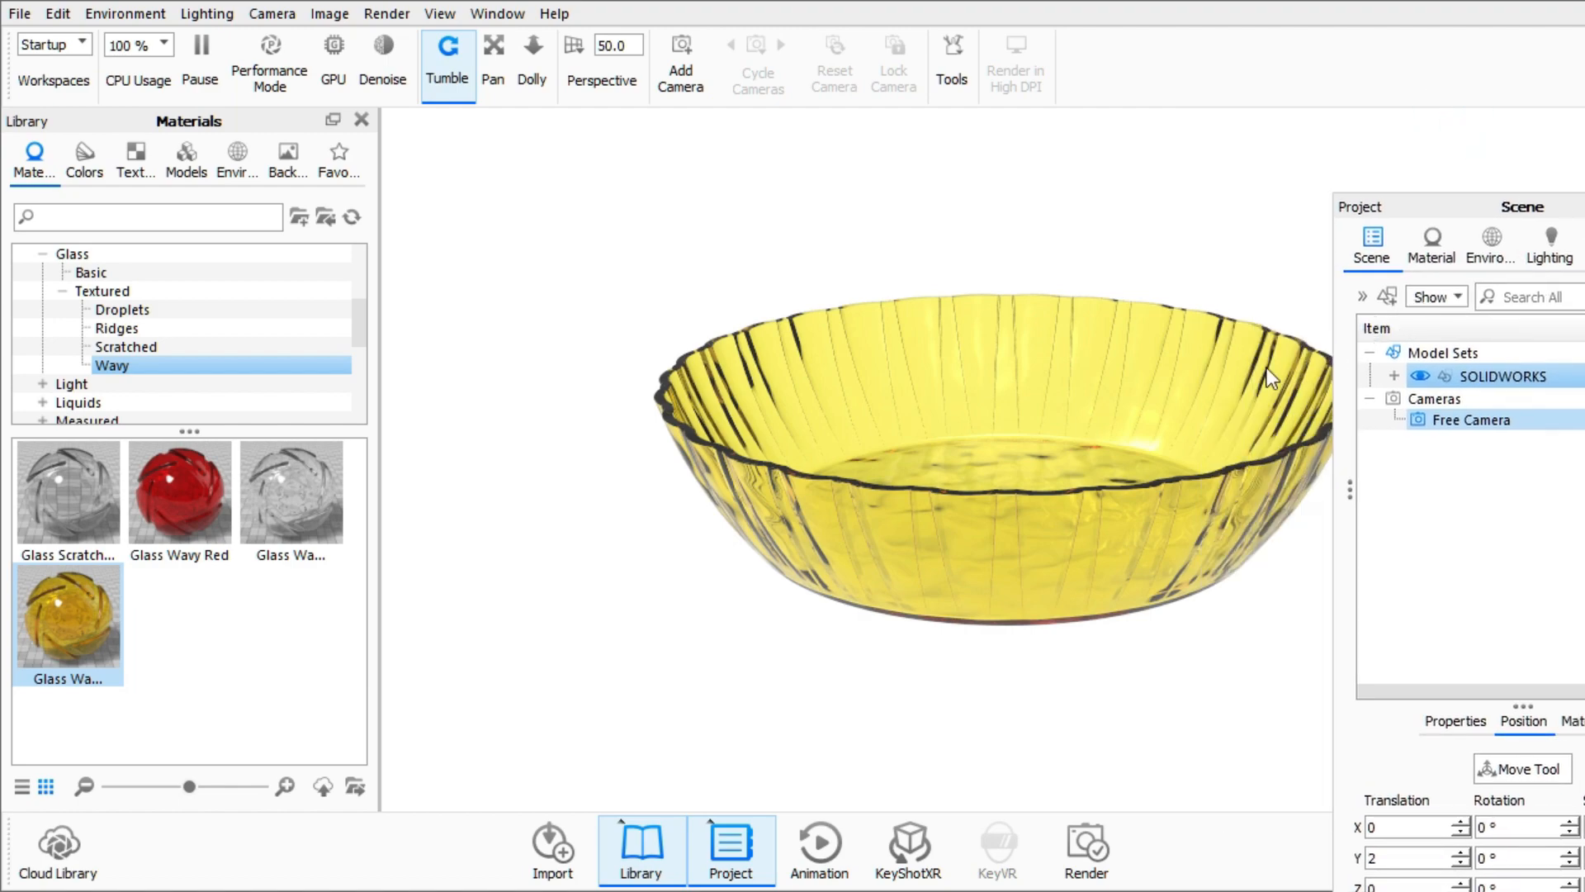
{"action": "scroll", "coordinate": [1118, 410], "scroll_direction": "up", "scroll_amount": 2}
{"action": "scroll", "coordinate": [1092, 411], "scroll_direction": "down", "scroll_amount": 4}
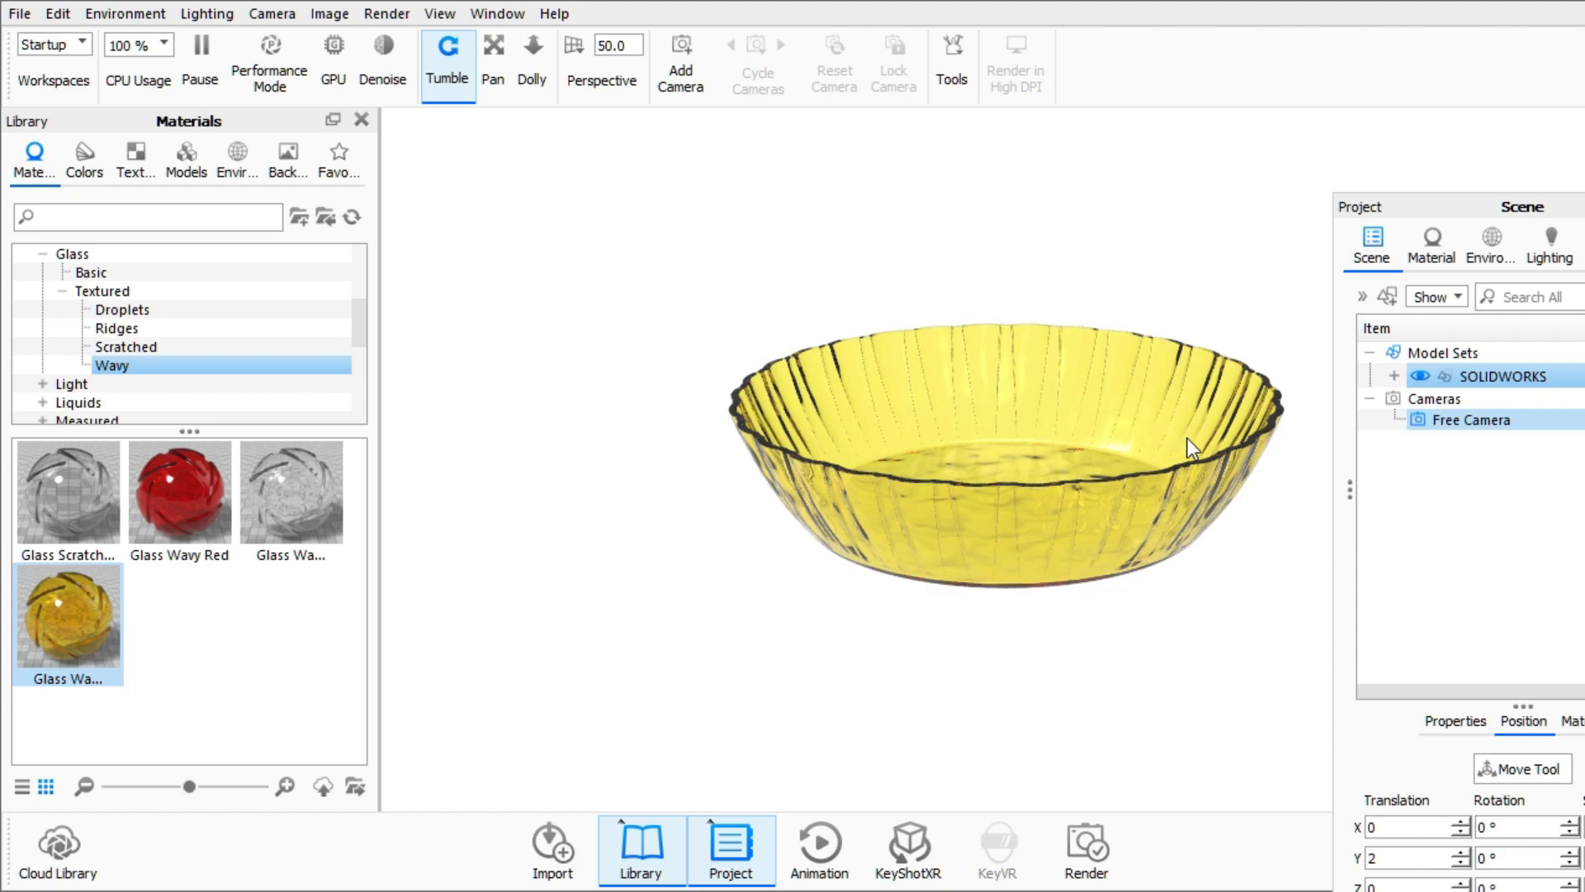
{"action": "scroll", "coordinate": [1188, 437], "scroll_direction": "up", "scroll_amount": 2}
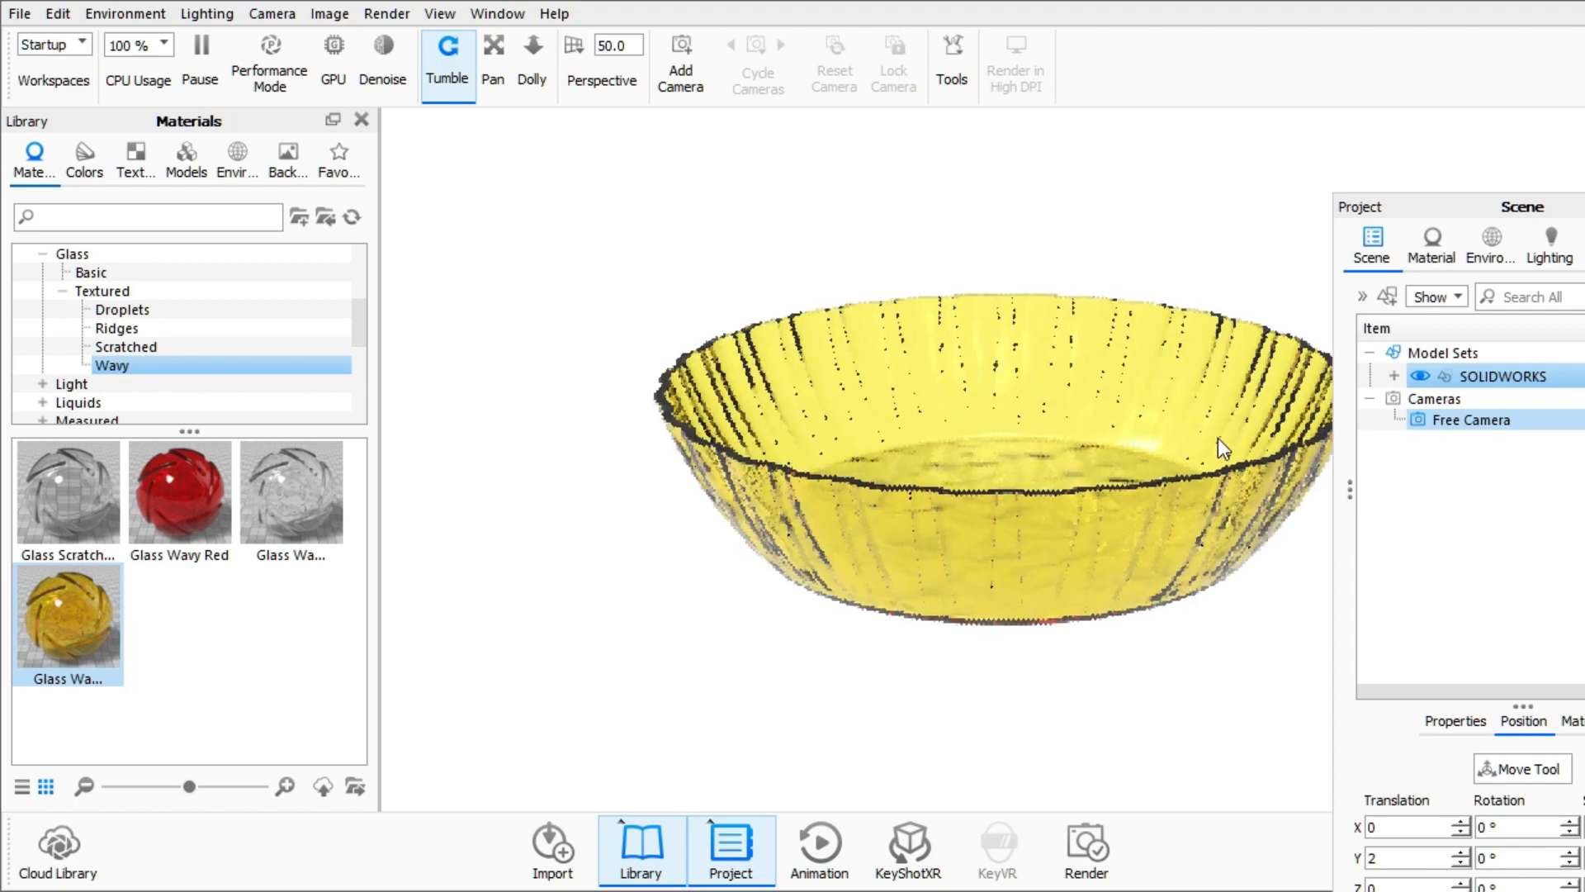
{"action": "left_click", "coordinate": [494, 66]}
{"action": "left_click_drag", "start_coordinate": [1047, 370], "coordinate": [835, 343]}
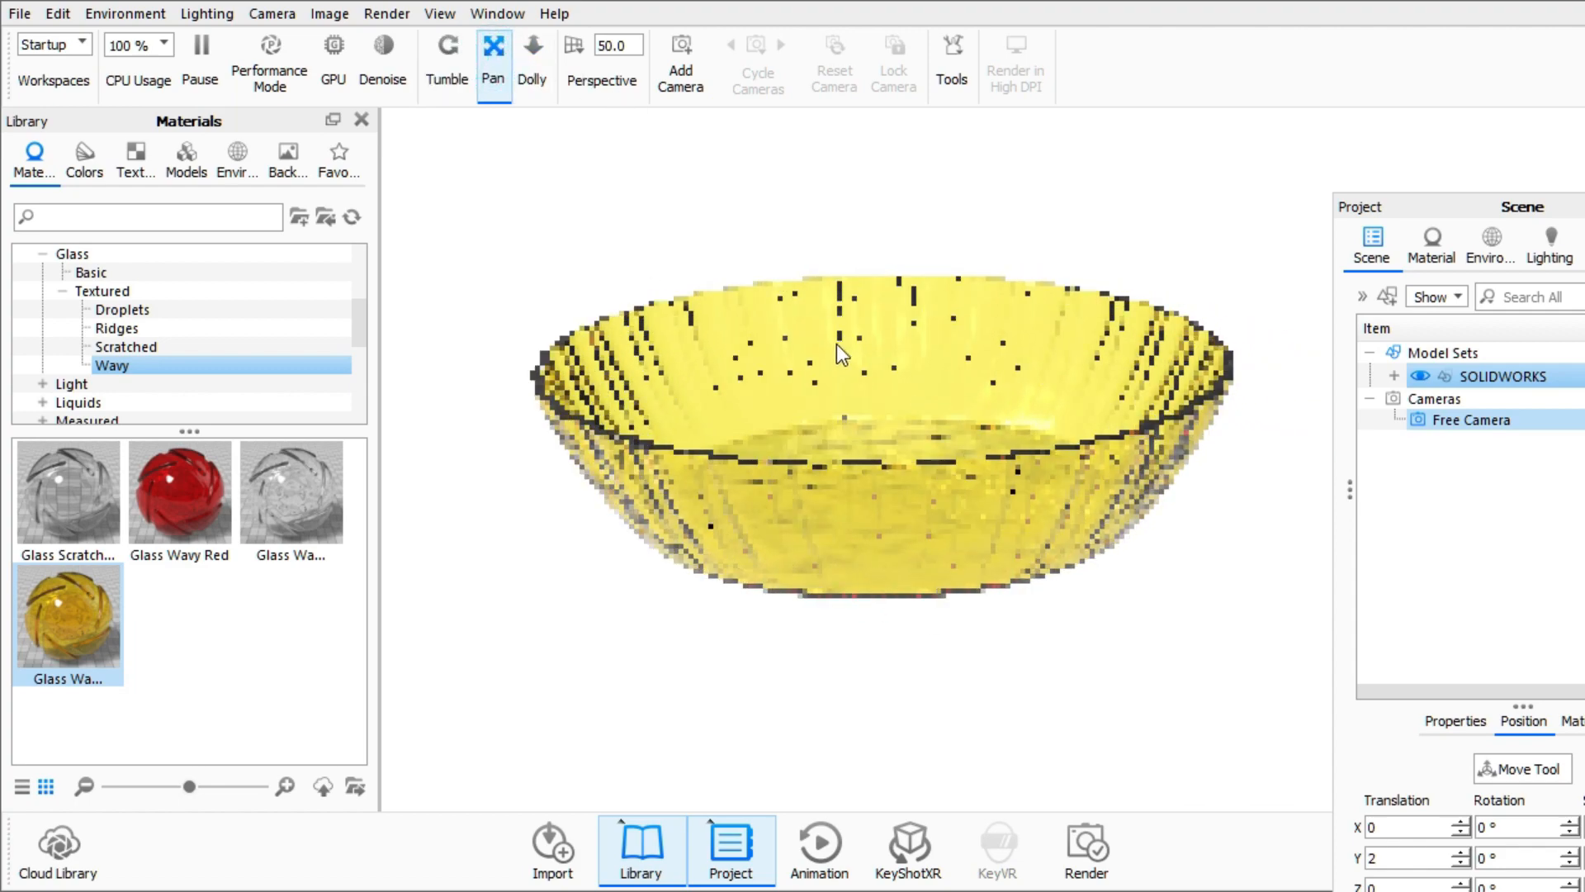
{"action": "left_click_drag", "start_coordinate": [1440, 208], "coordinate": [1281, 83]}
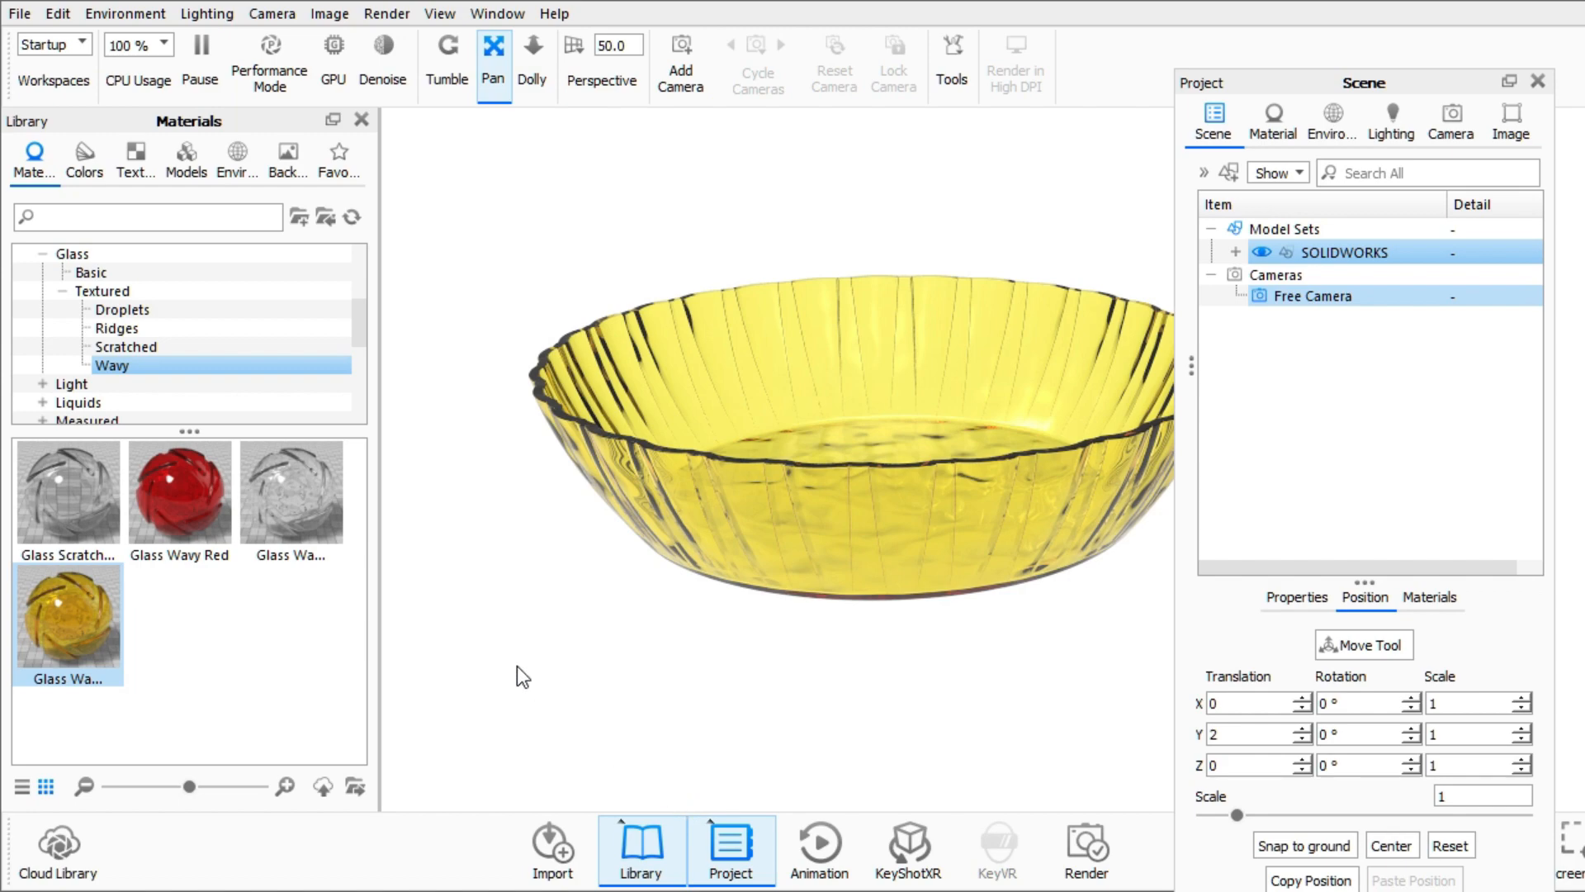
Apply the interior environment Aversis_Clothing-store_3k to the scene.
{"action": "left_click", "coordinate": [134, 163]}
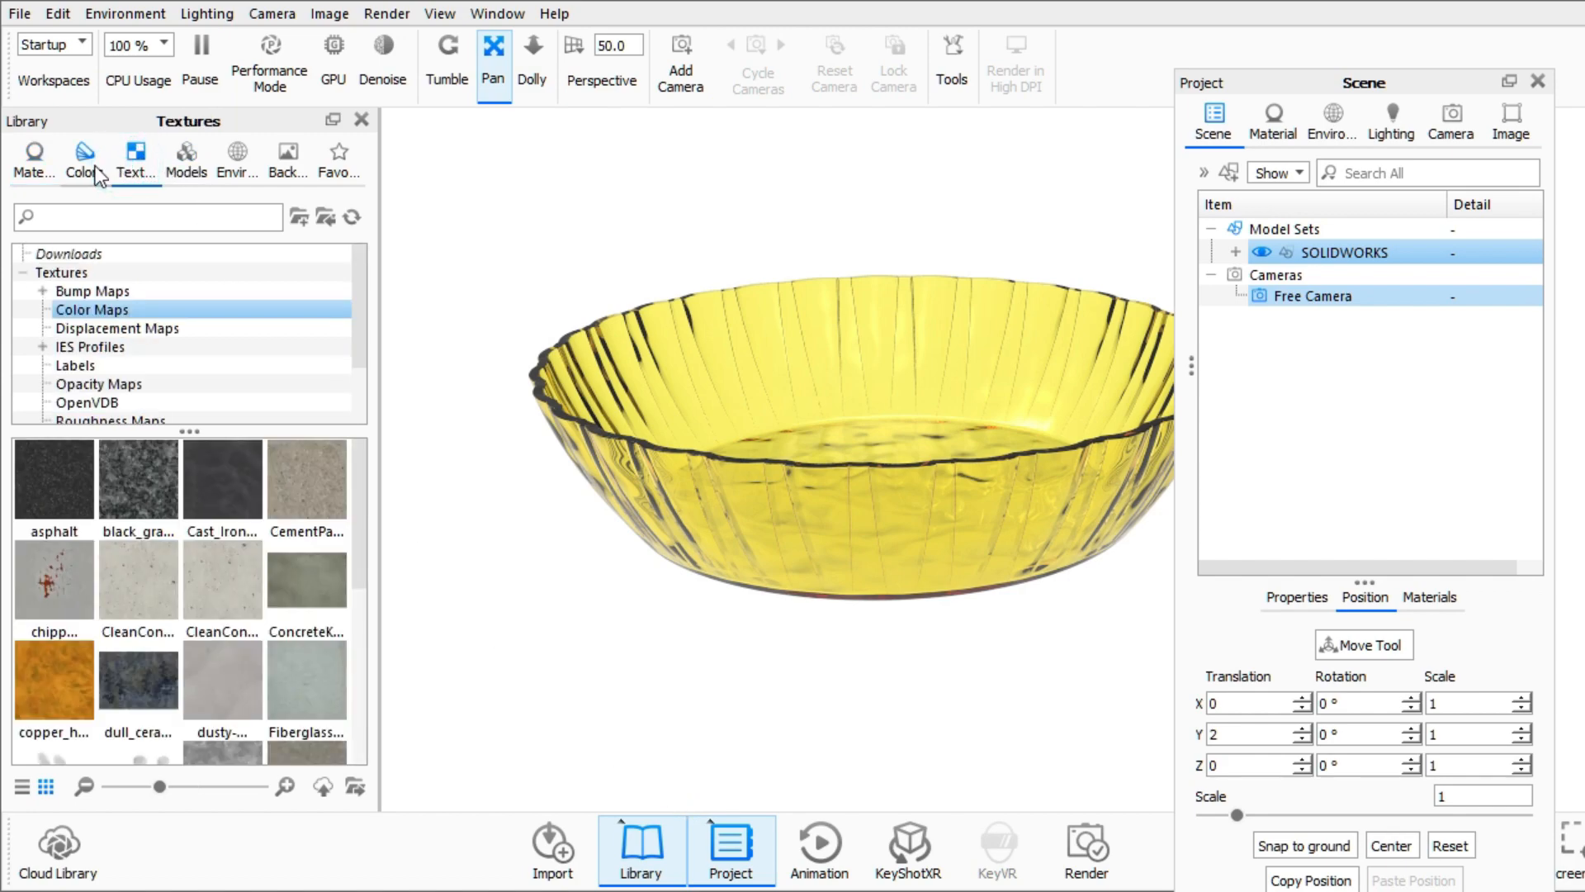
{"action": "left_click", "coordinate": [92, 169]}
{"action": "left_click", "coordinate": [238, 161]}
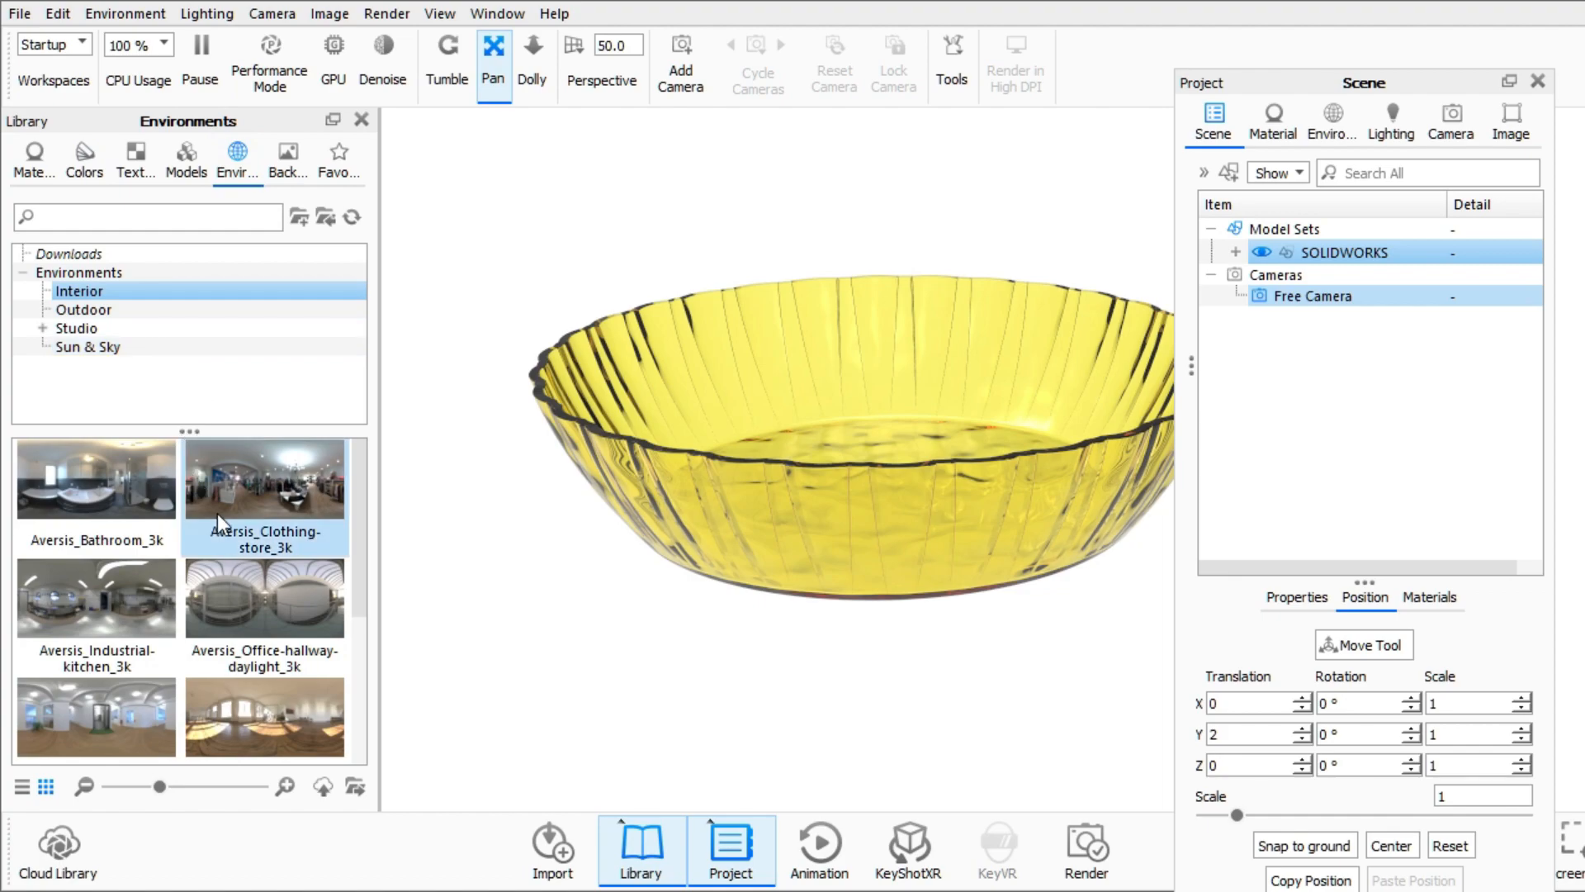
{"action": "left_click_drag", "start_coordinate": [222, 524], "coordinate": [553, 267]}
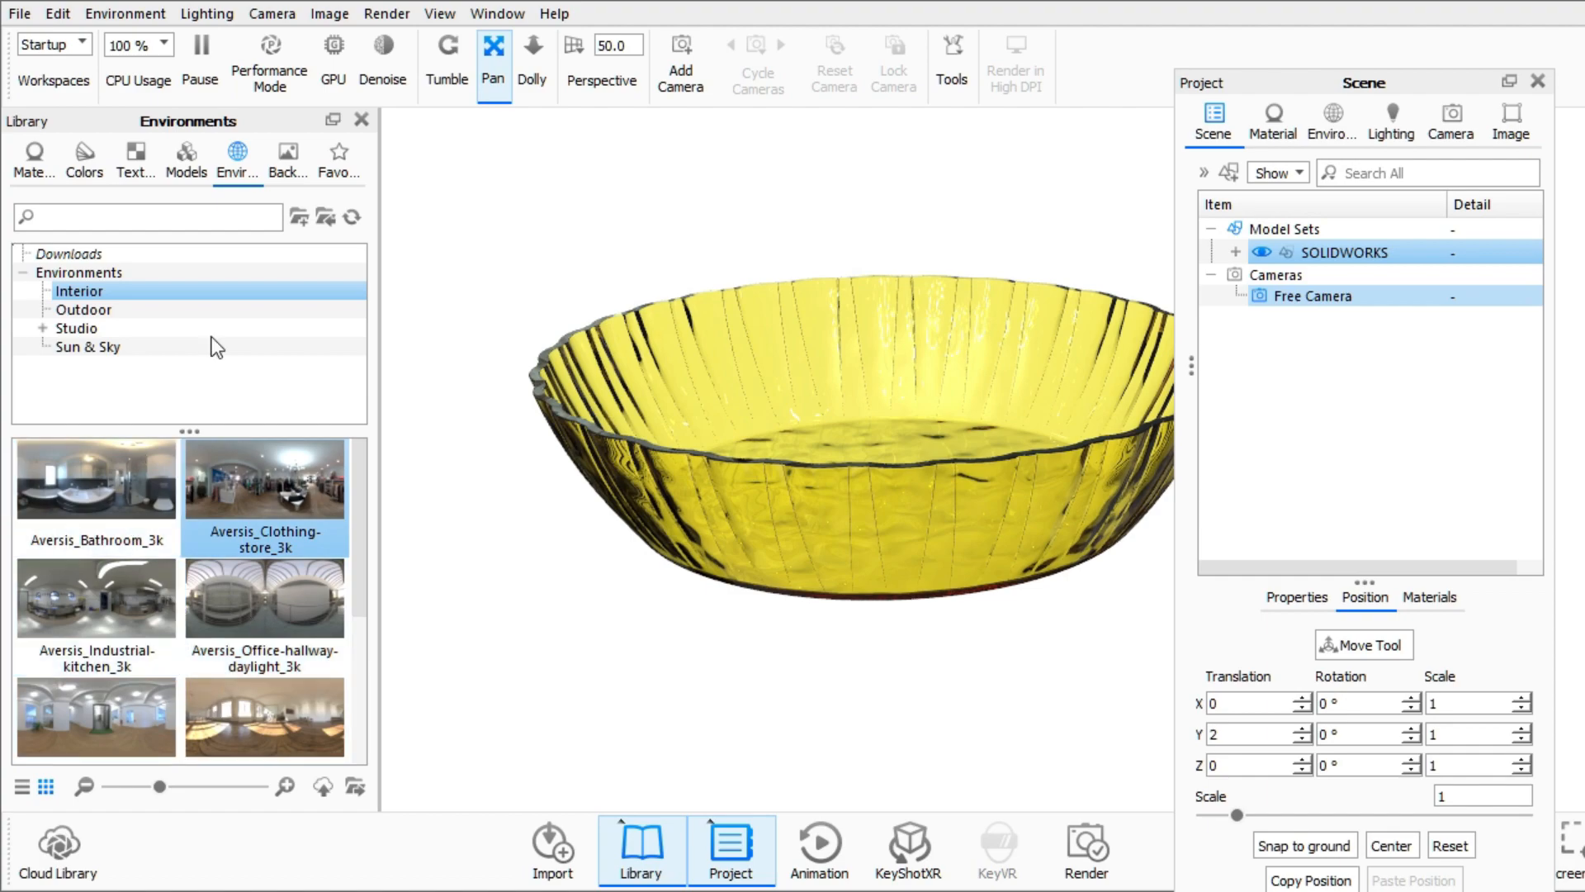
Apply the Bench image from the Backplates collection as the scene's backplate.
{"action": "left_click", "coordinate": [289, 164]}
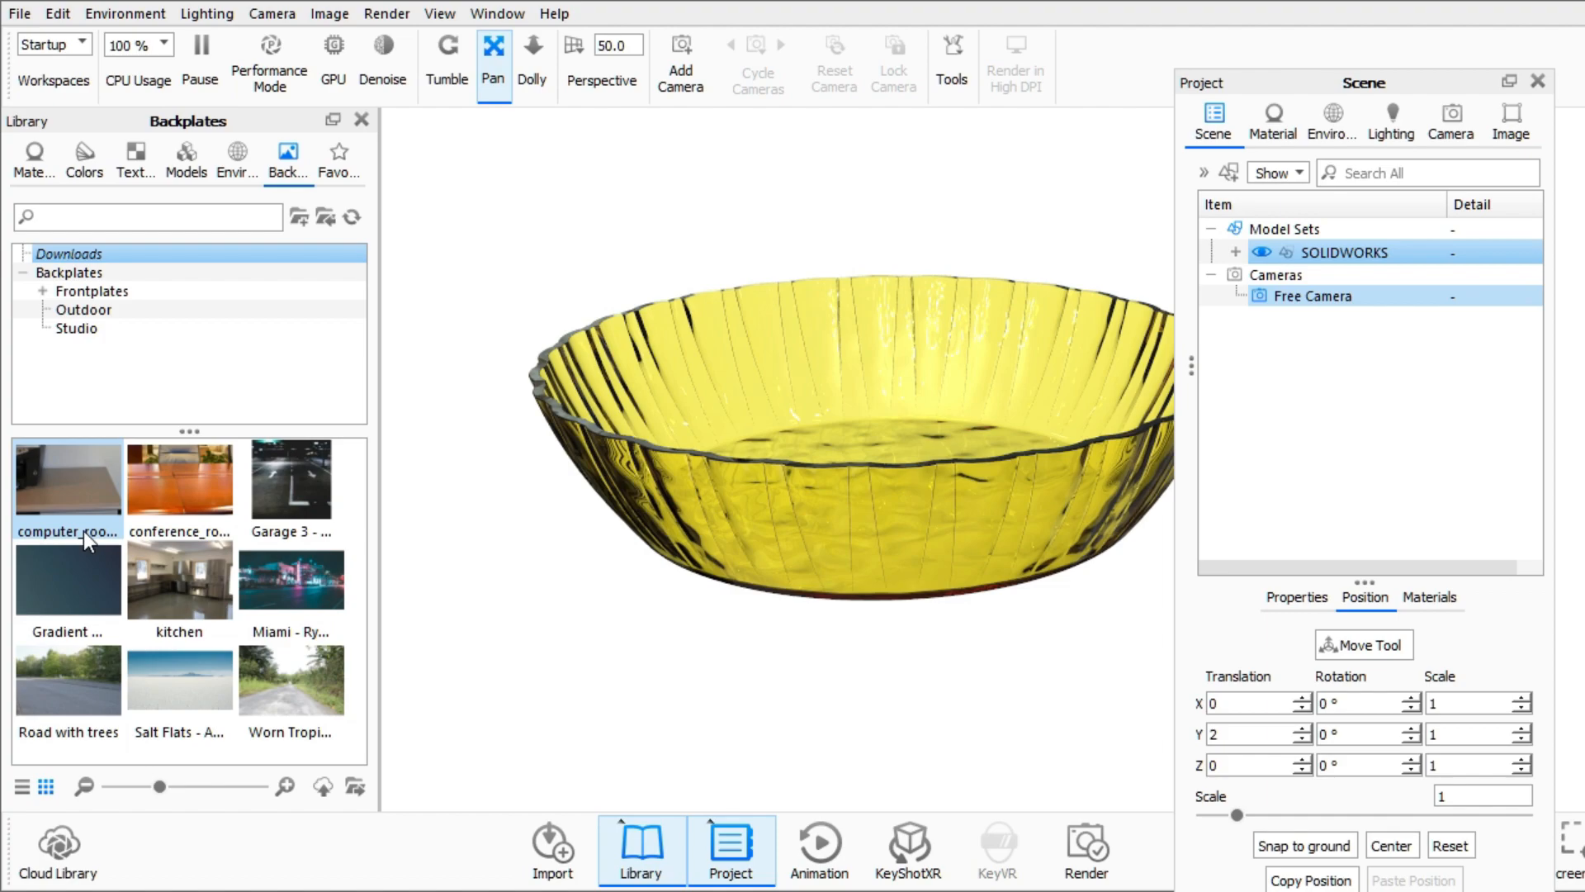
{"action": "left_click", "coordinate": [158, 274]}
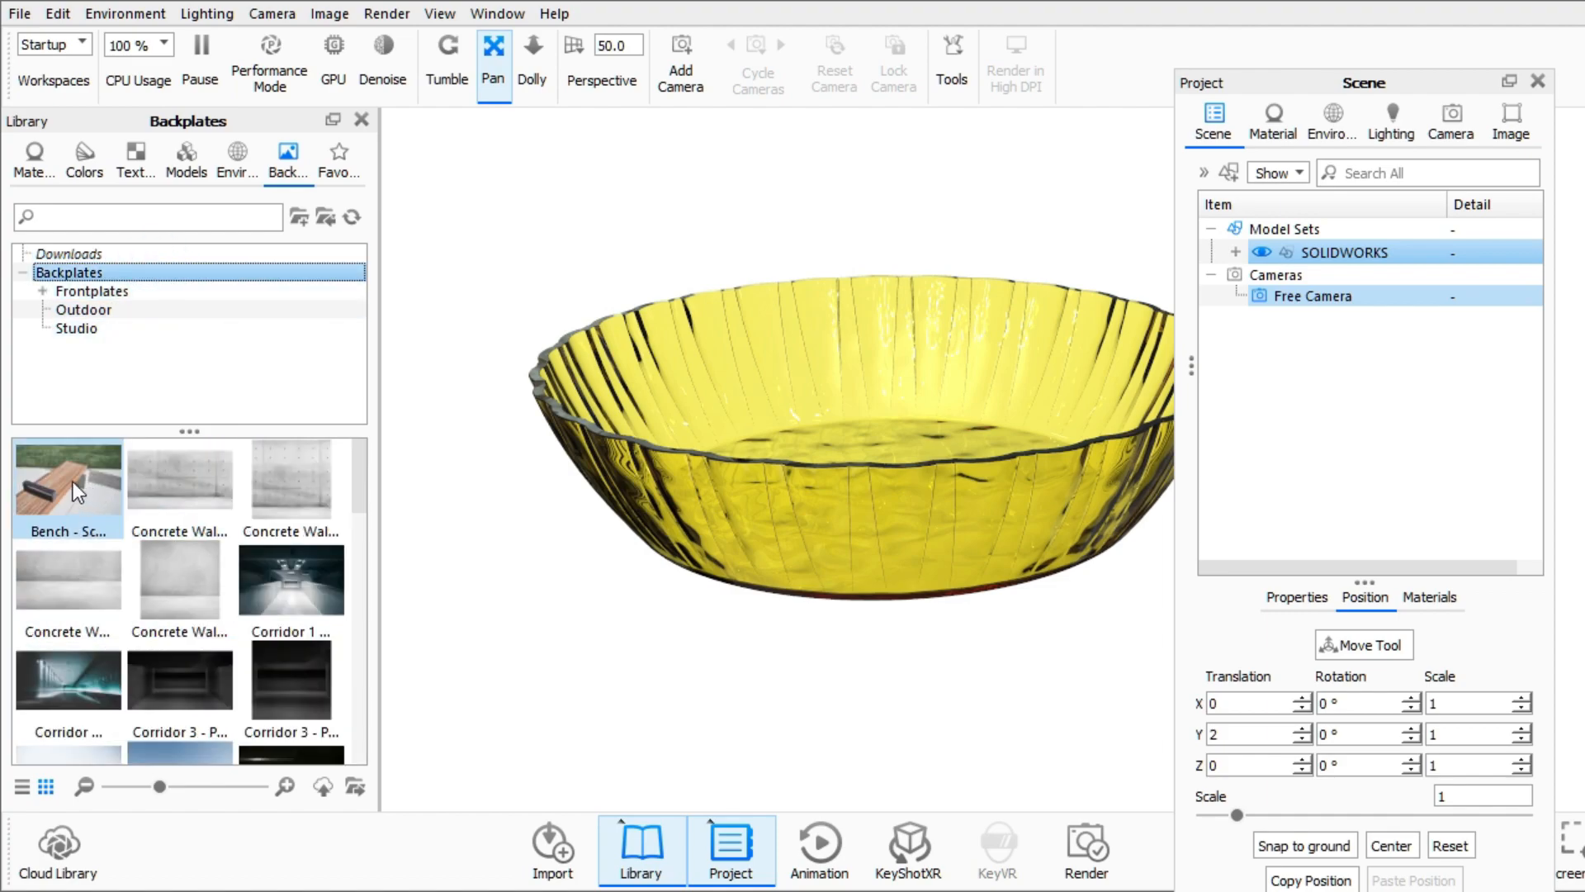
{"action": "left_click_drag", "start_coordinate": [74, 482], "coordinate": [526, 264]}
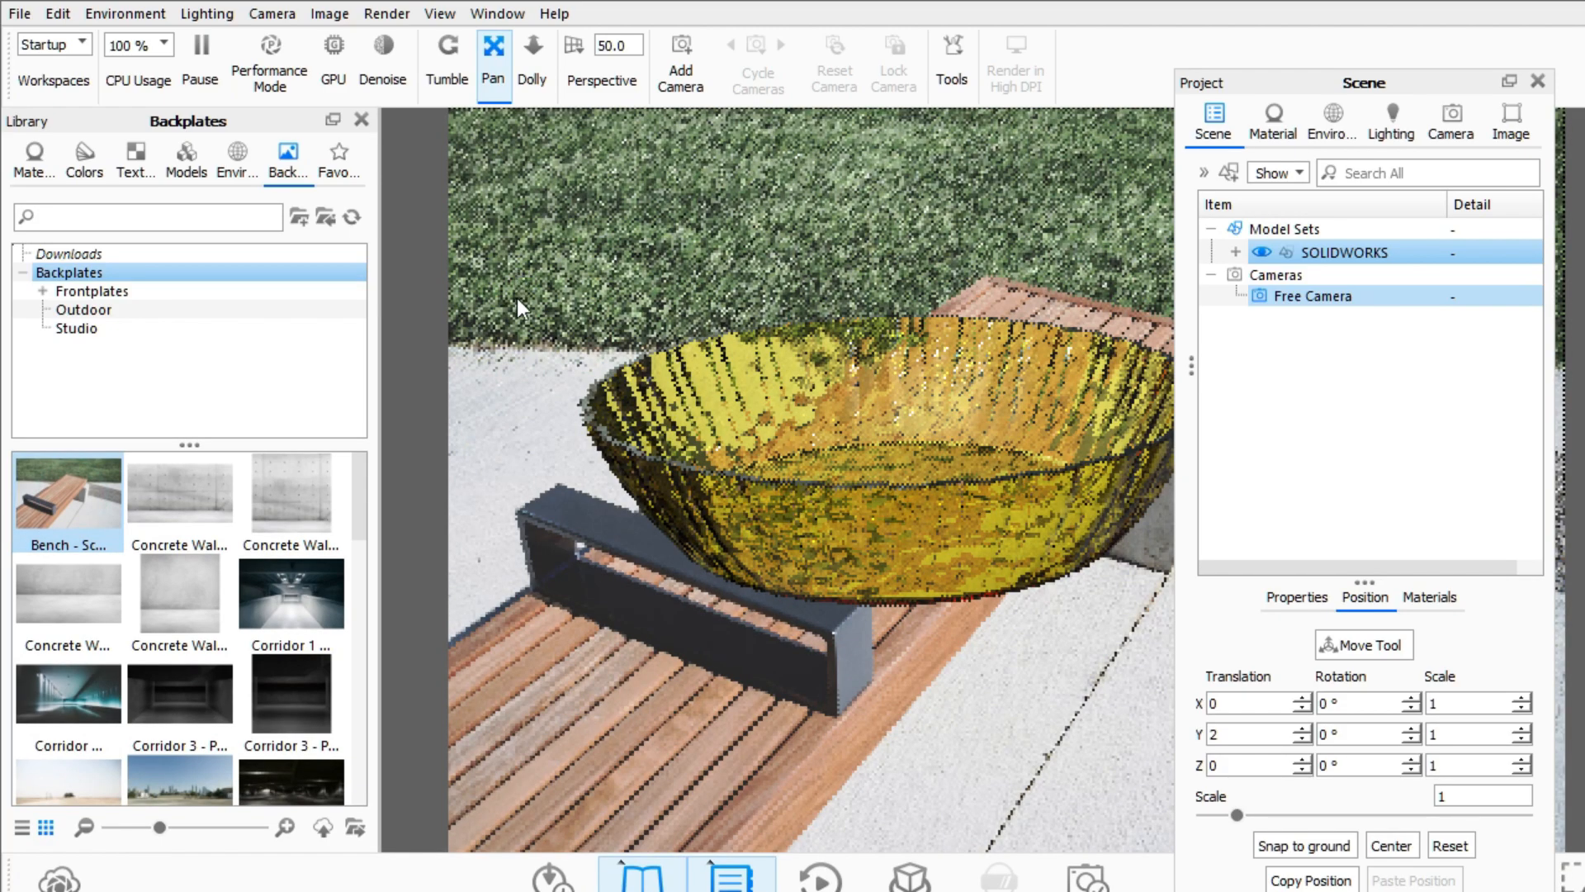
Shrink the bowl in the view and tumble the camera until it appears to sit on the wooden bench.
{"action": "scroll", "coordinate": [843, 445], "scroll_direction": "down", "scroll_amount": 5}
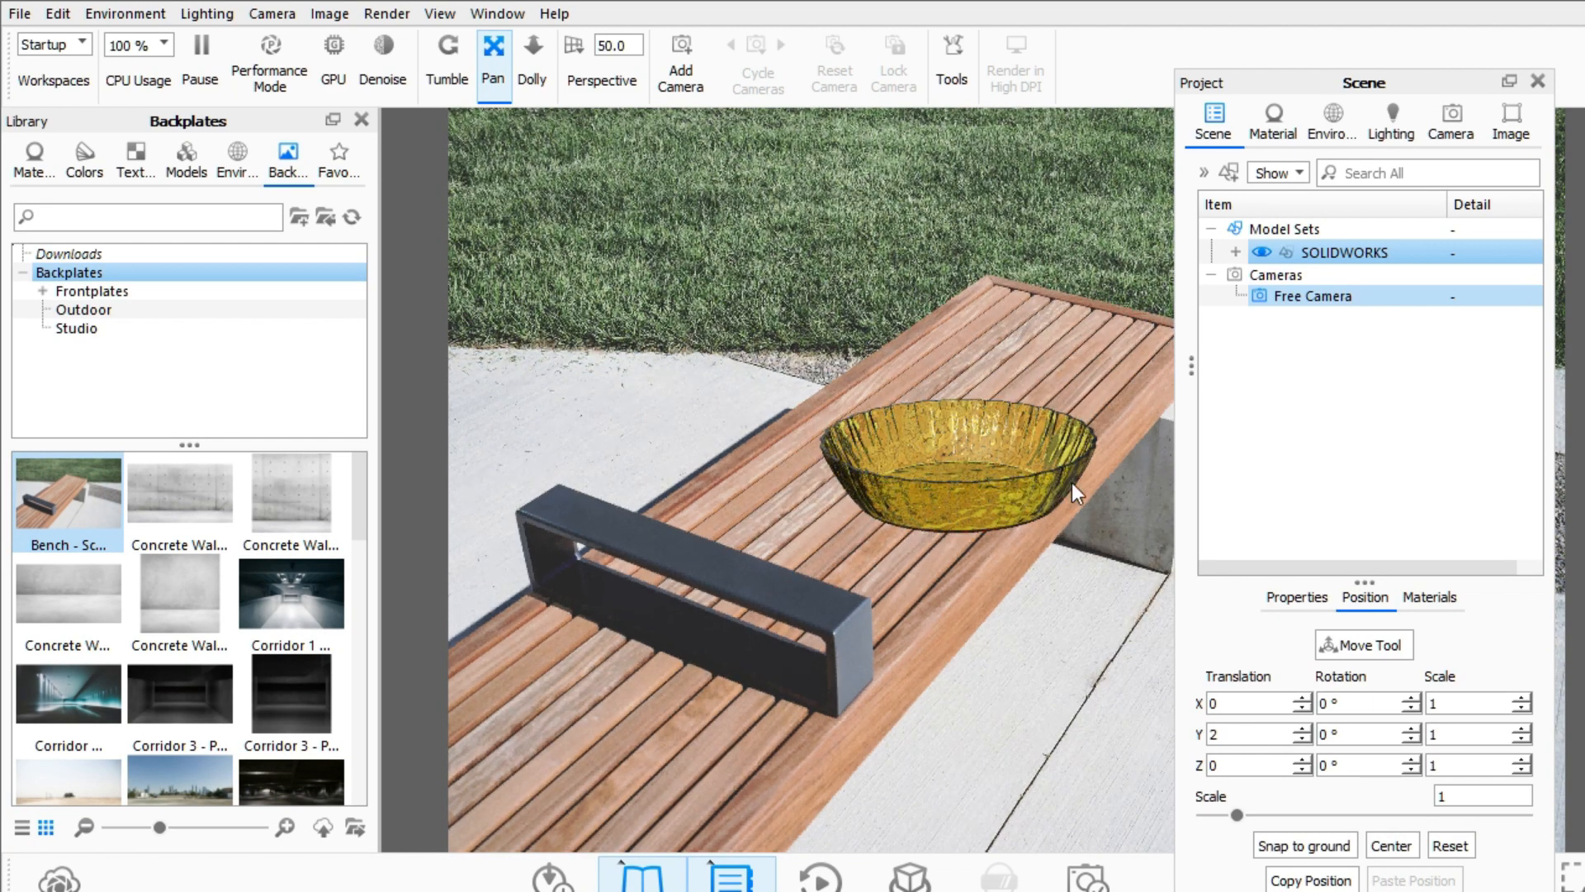
{"action": "scroll", "coordinate": [1070, 482], "scroll_direction": "up", "scroll_amount": 3}
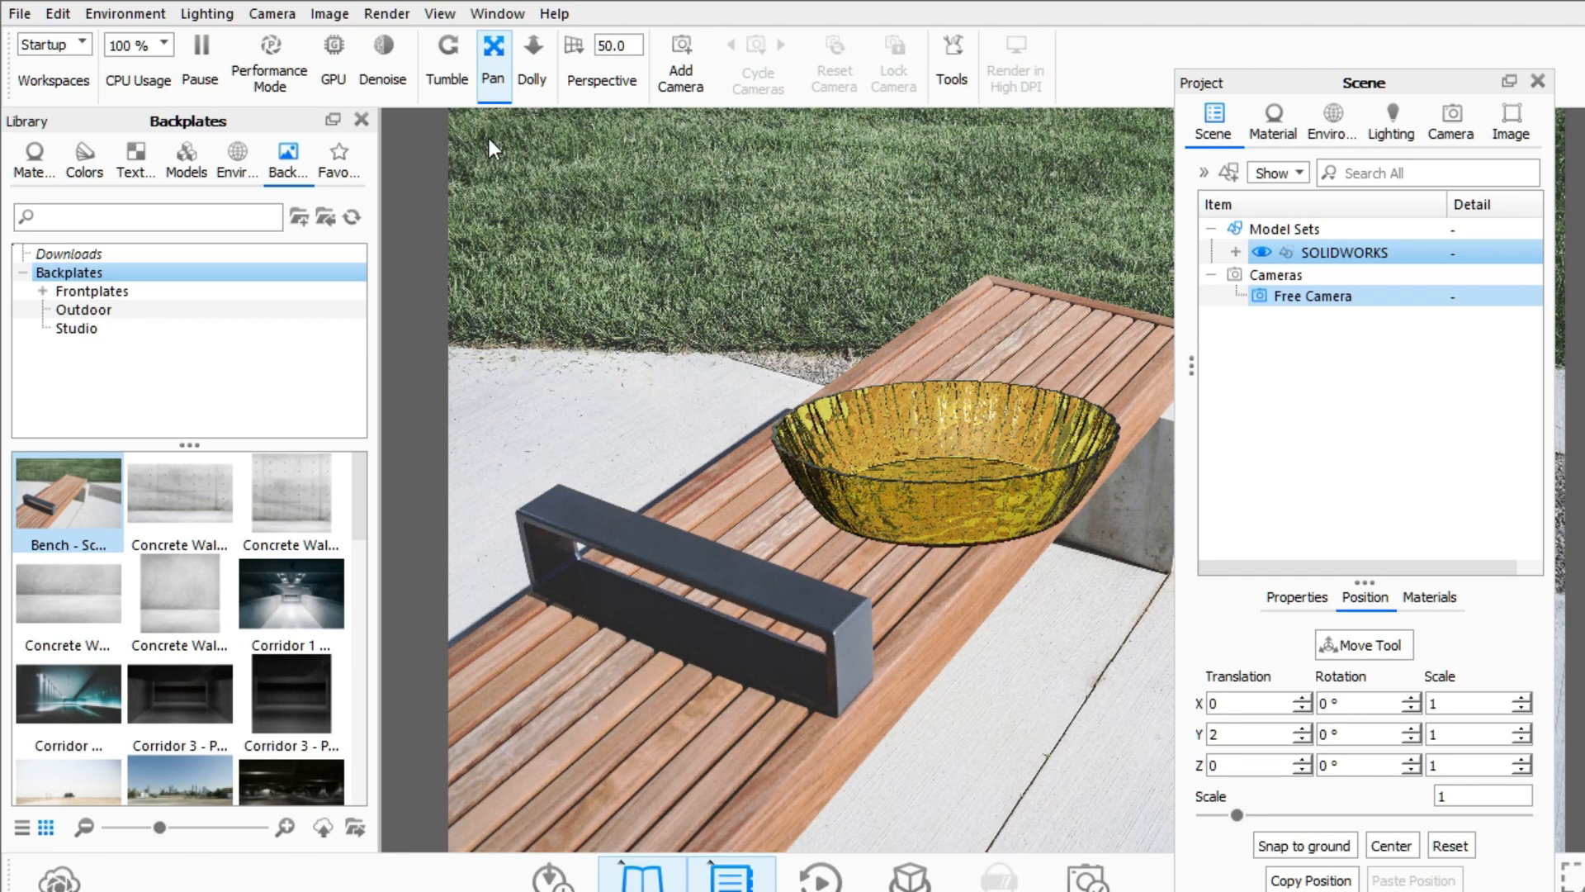
{"action": "left_click", "coordinate": [448, 50]}
{"action": "left_click_drag", "start_coordinate": [903, 357], "coordinate": [1069, 453]}
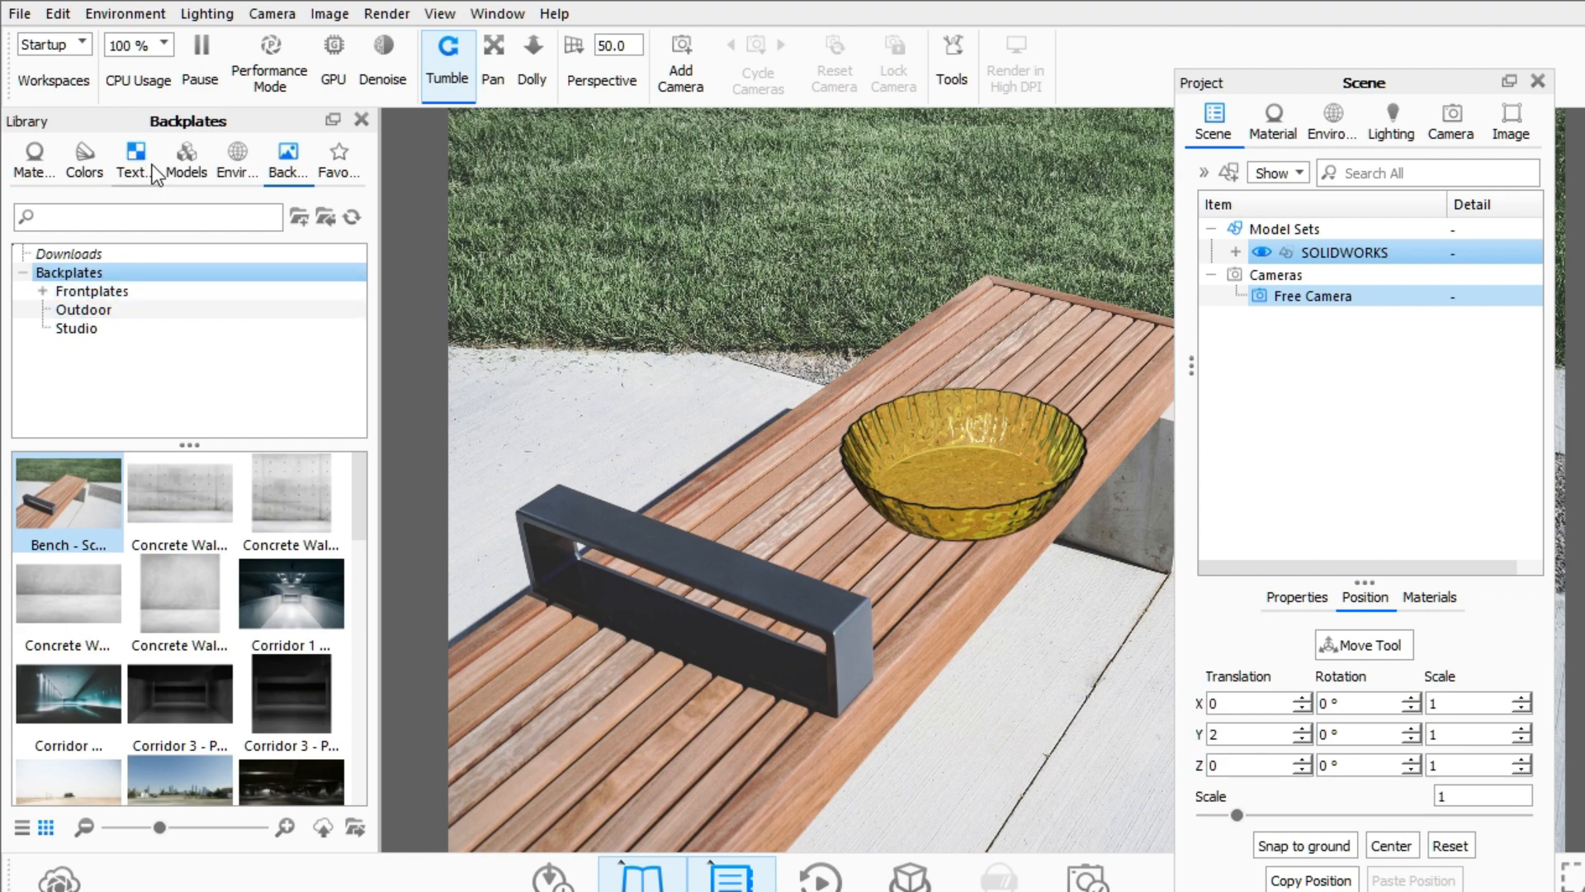
Try the Aversis_Bathroom_3k interior environment and replace it with hdrmaps-rims-storehouse-2-3K.
{"action": "left_click", "coordinate": [224, 162]}
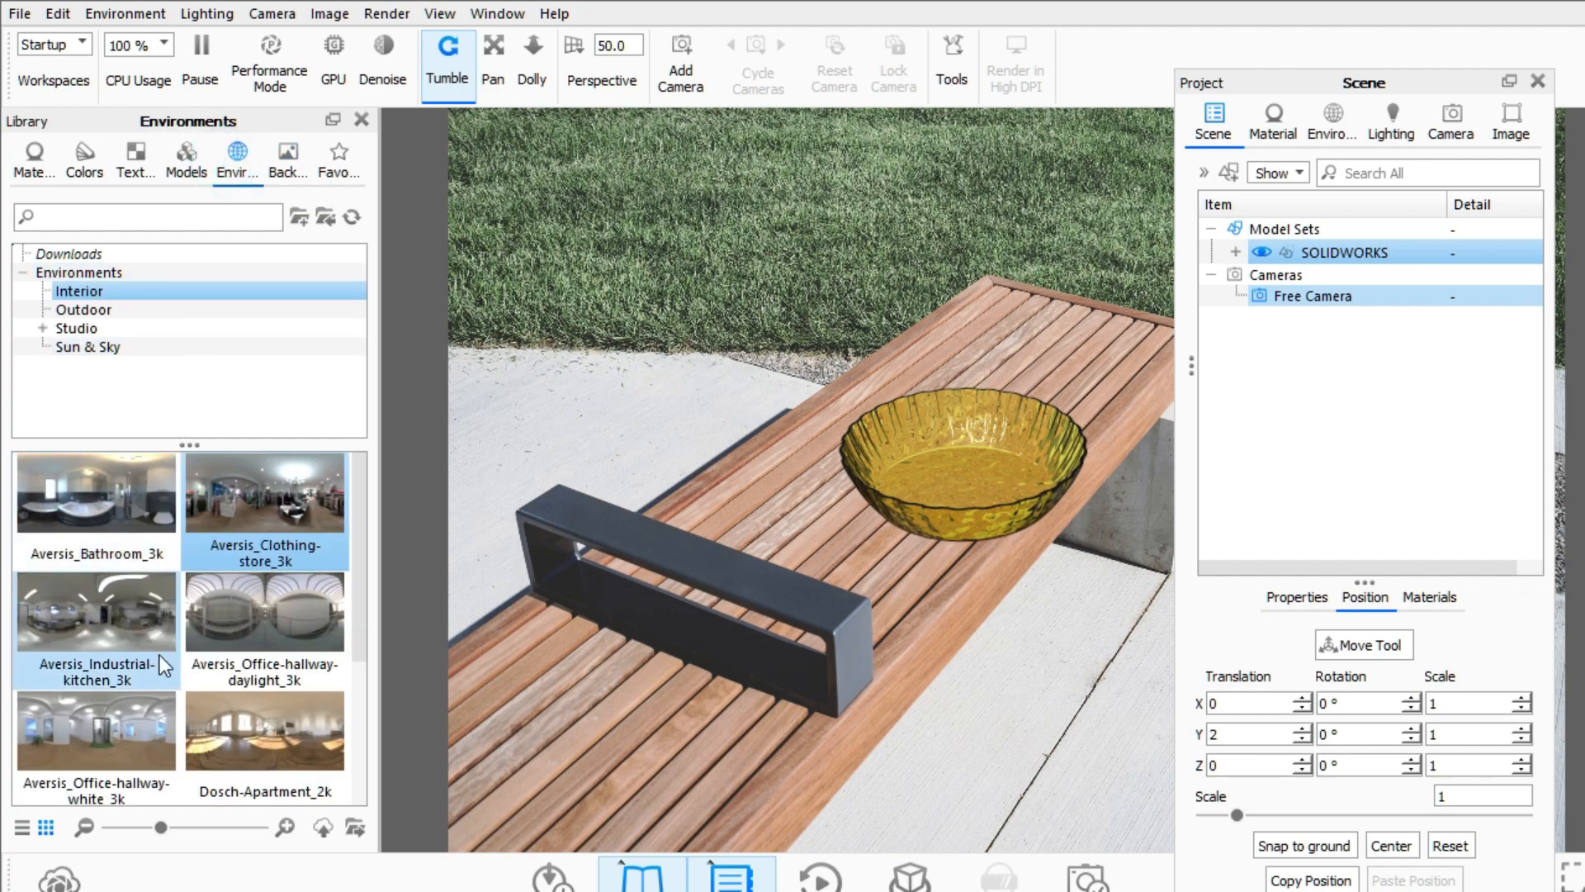
{"action": "mouse_move", "coordinate": [161, 656]}
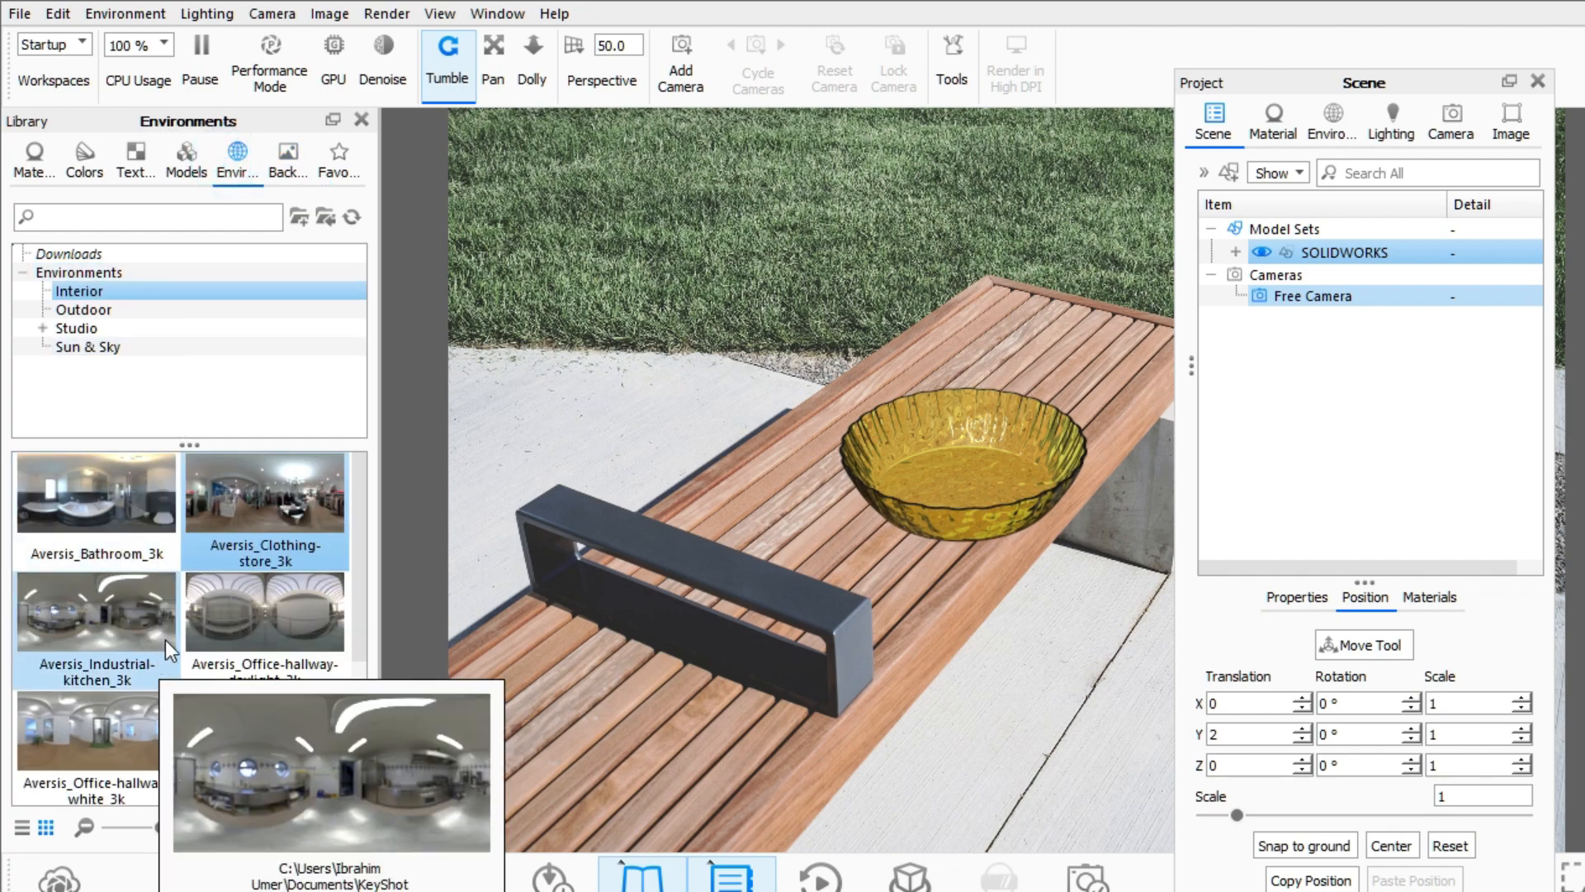
{"action": "mouse_move", "coordinate": [227, 509]}
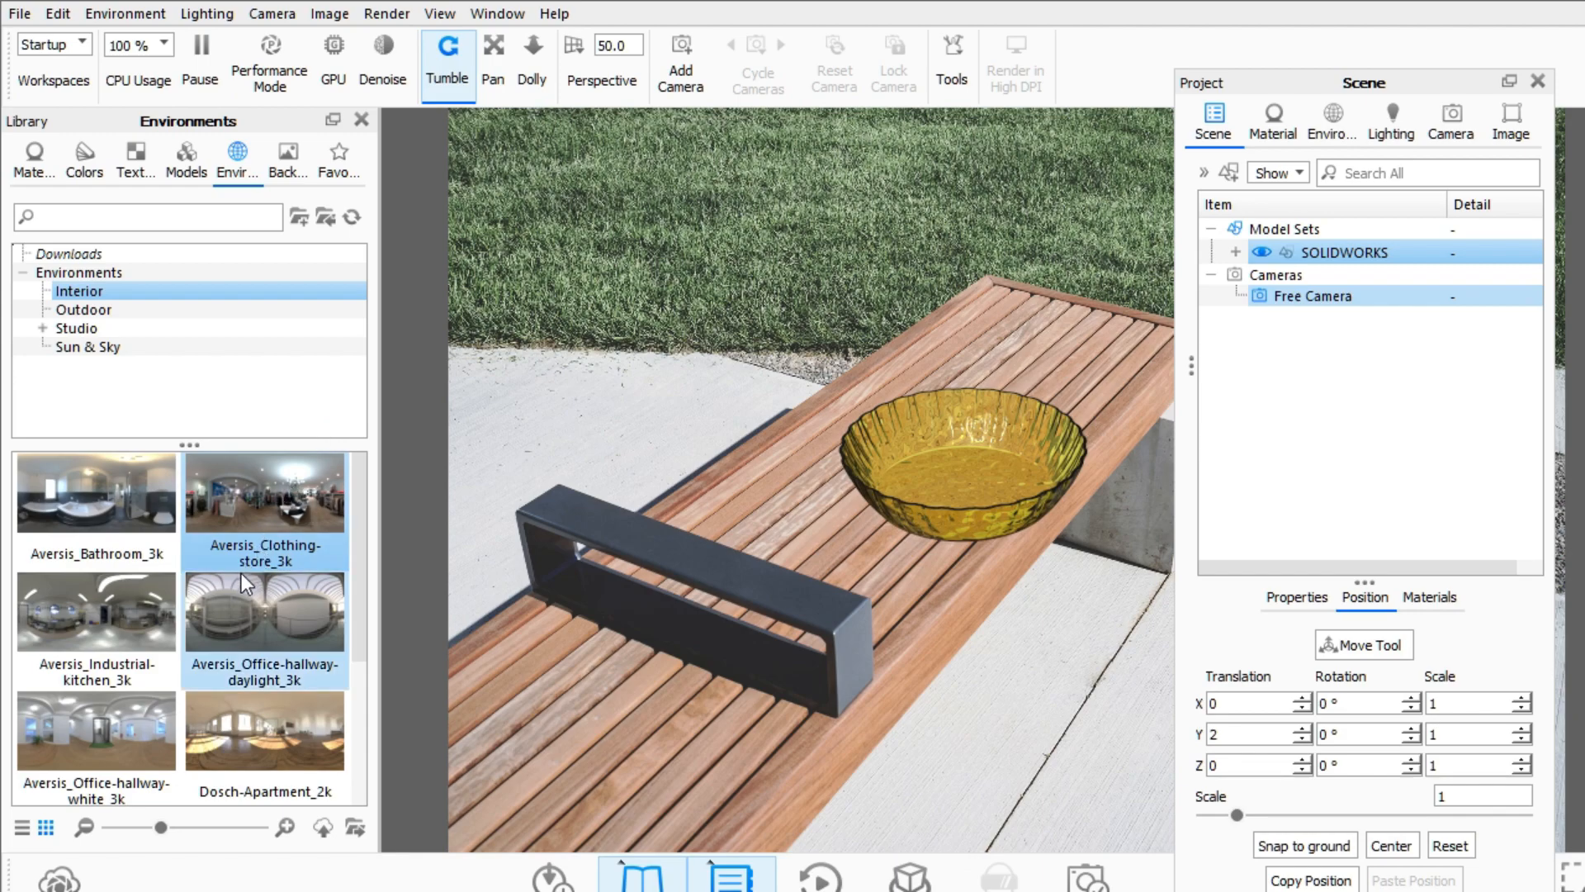
{"action": "left_click_drag", "start_coordinate": [109, 510], "coordinate": [663, 223]}
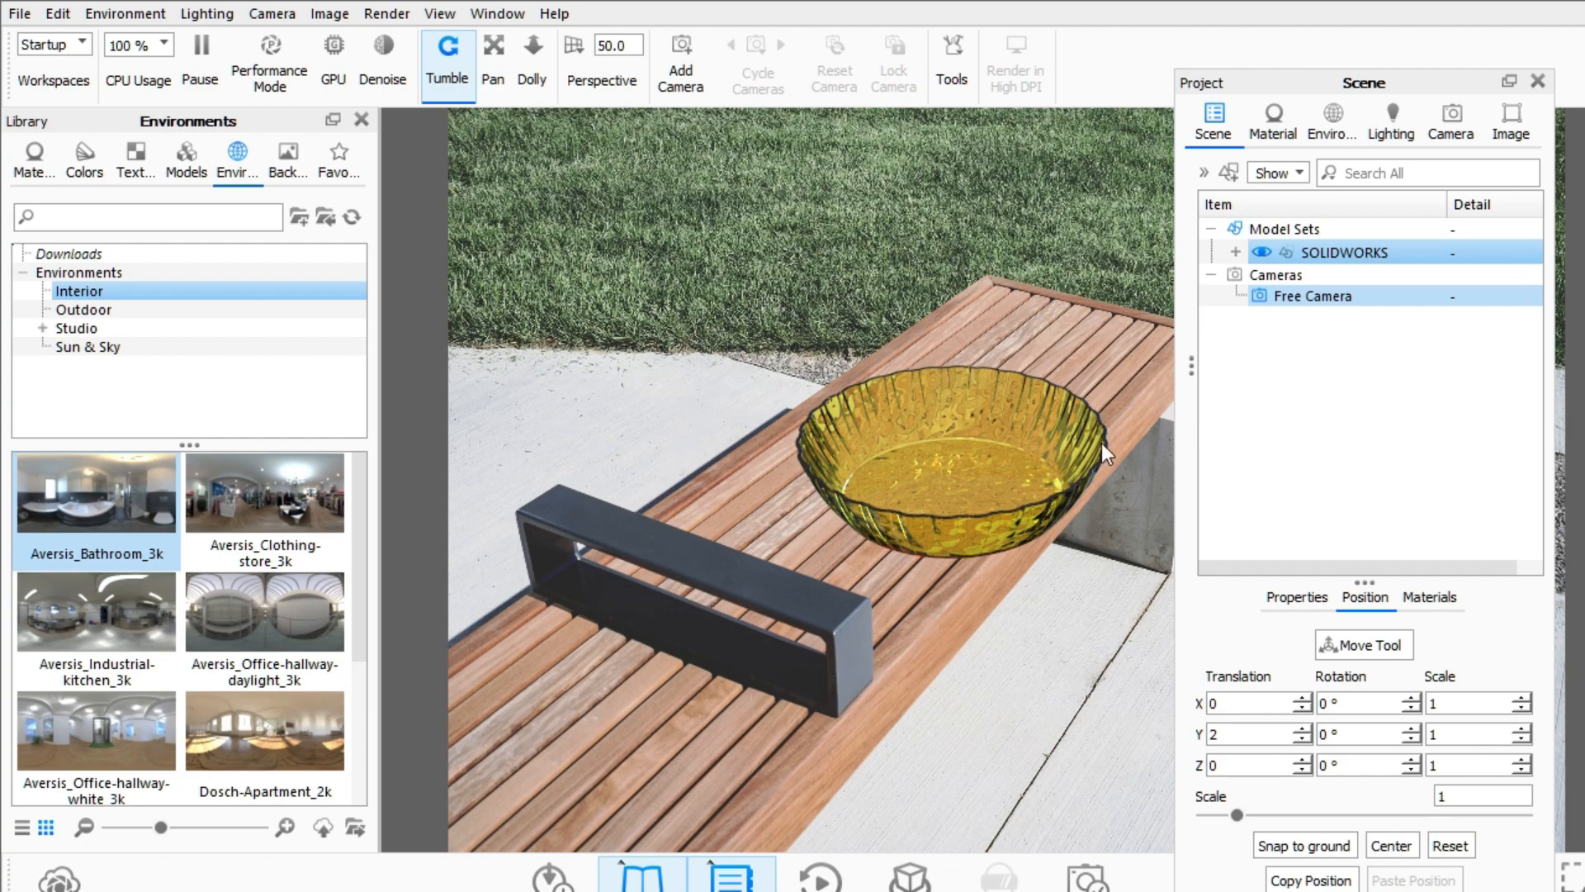
{"action": "scroll", "coordinate": [240, 610], "scroll_direction": "down", "scroll_amount": 3}
{"action": "left_click_drag", "start_coordinate": [204, 722], "coordinate": [892, 450]}
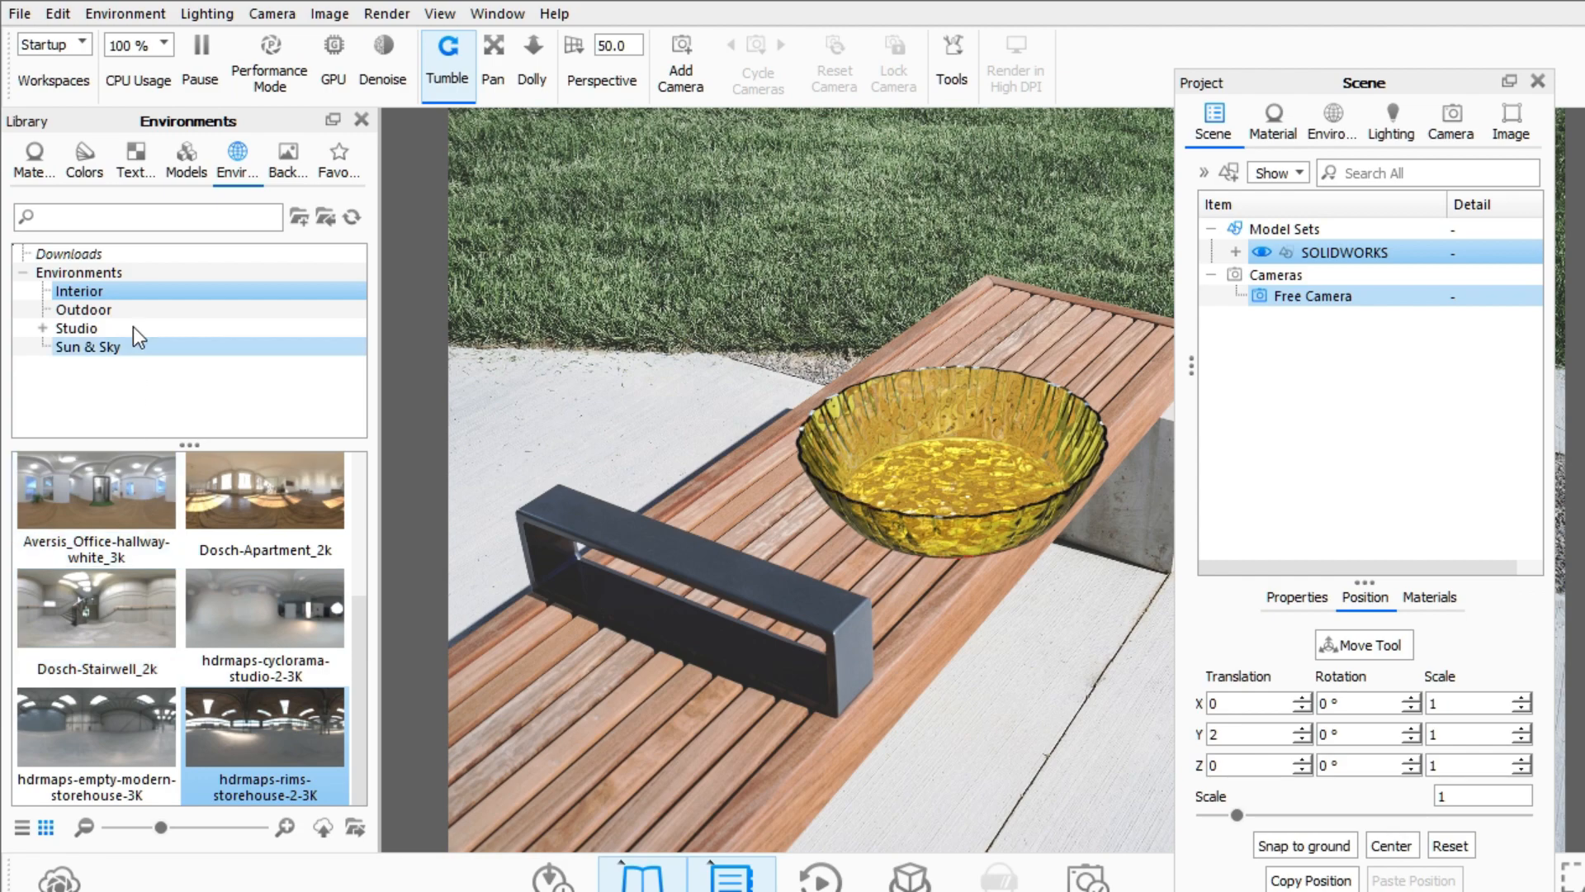
{"action": "left_click", "coordinate": [133, 300]}
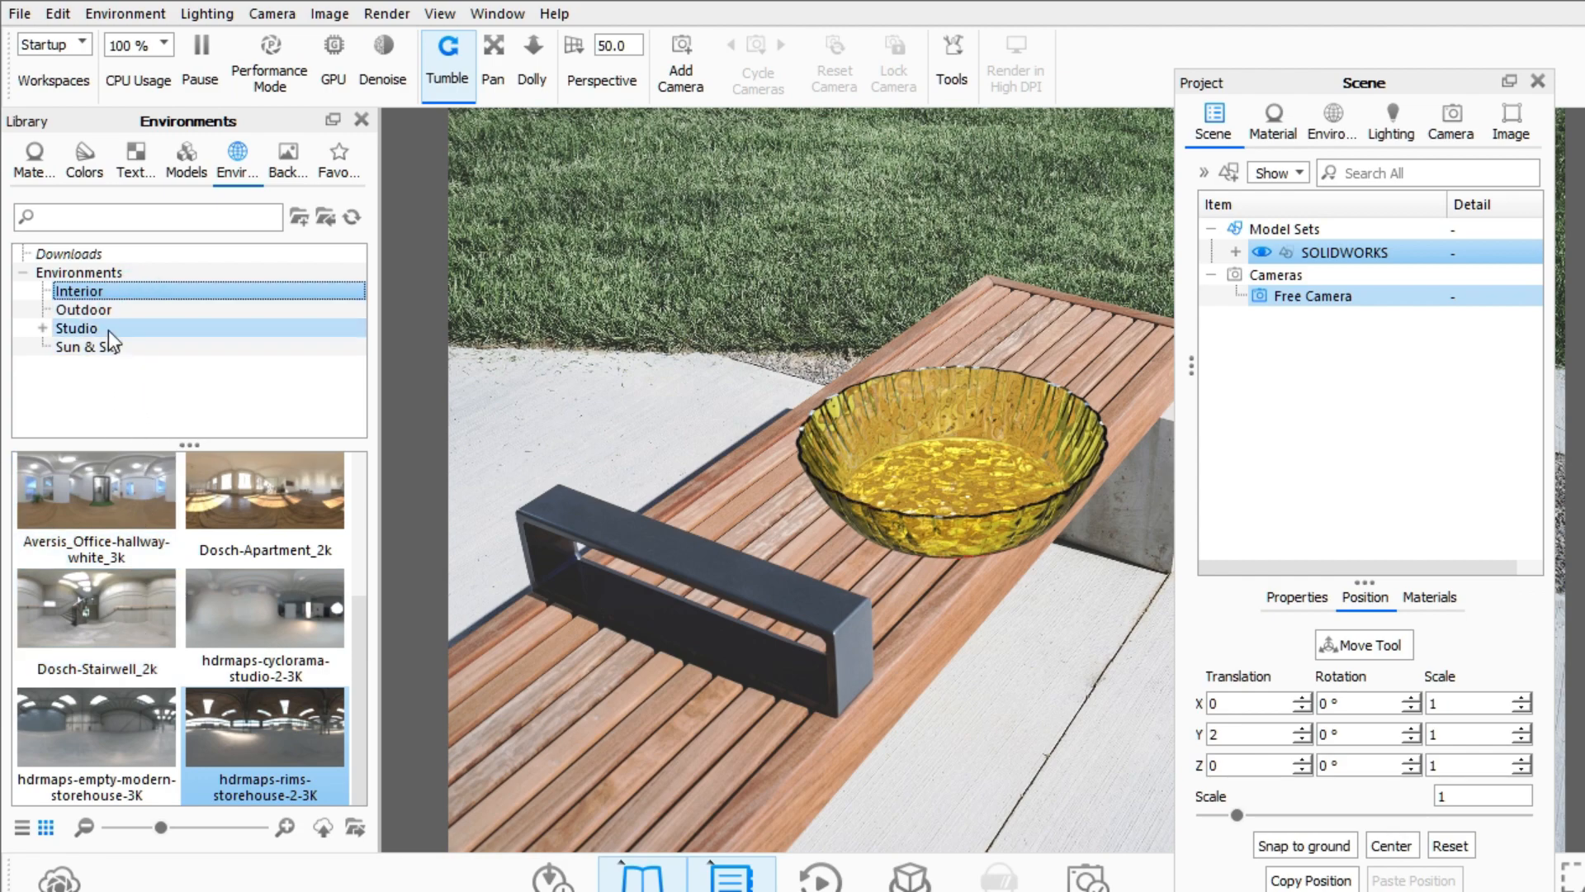
Replace the scene's lighting with the outdoor environment hdrmaps-road-D42-3K.
{"action": "left_click", "coordinate": [113, 309]}
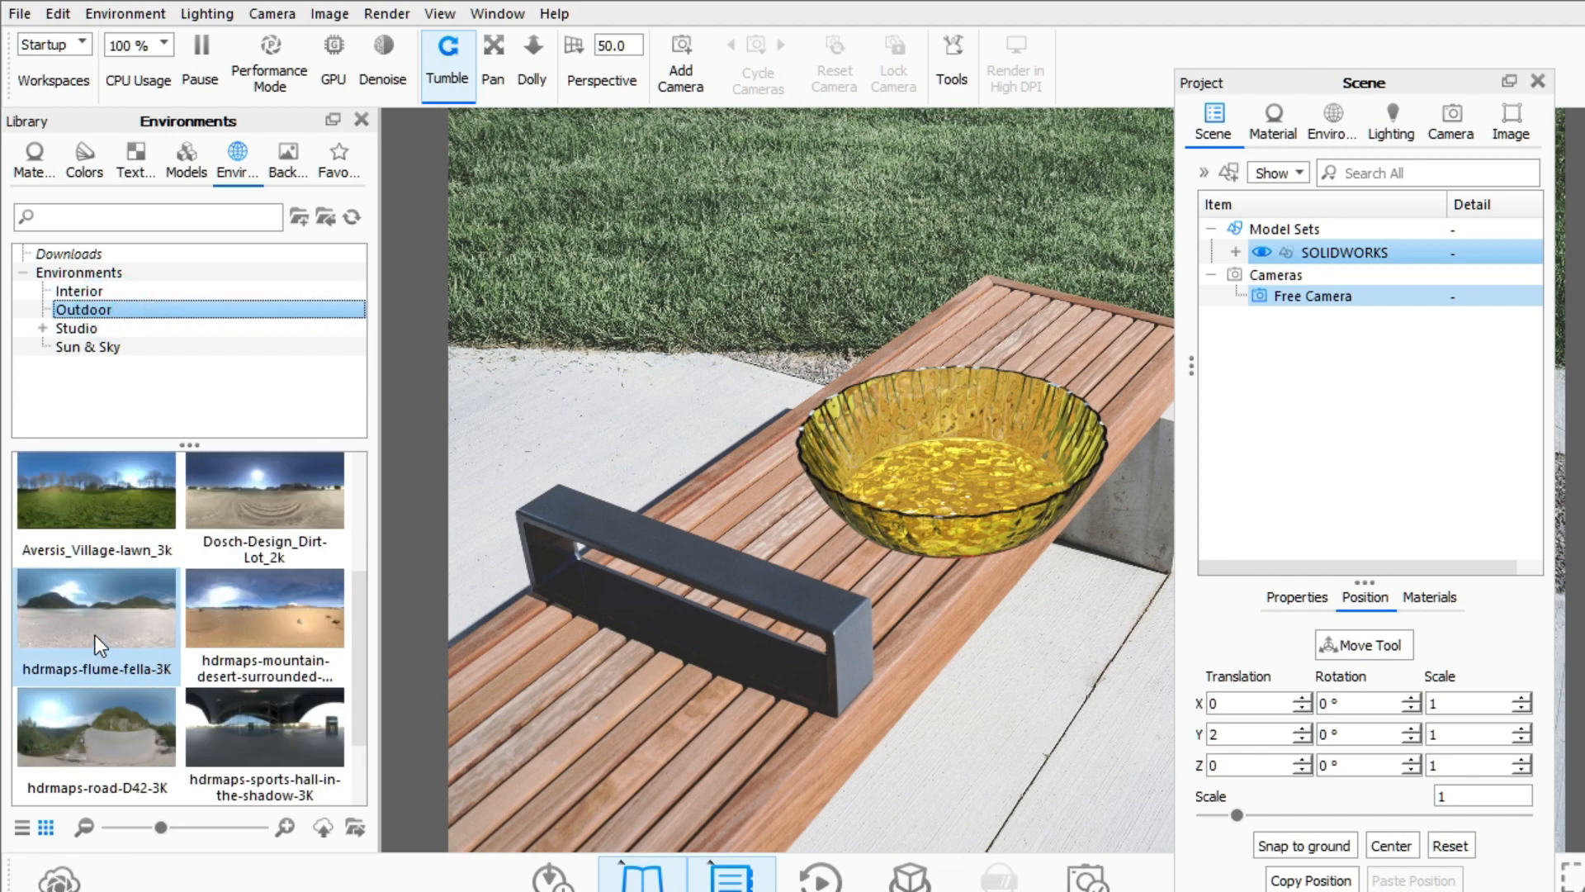
{"action": "left_click_drag", "start_coordinate": [96, 727], "coordinate": [685, 306]}
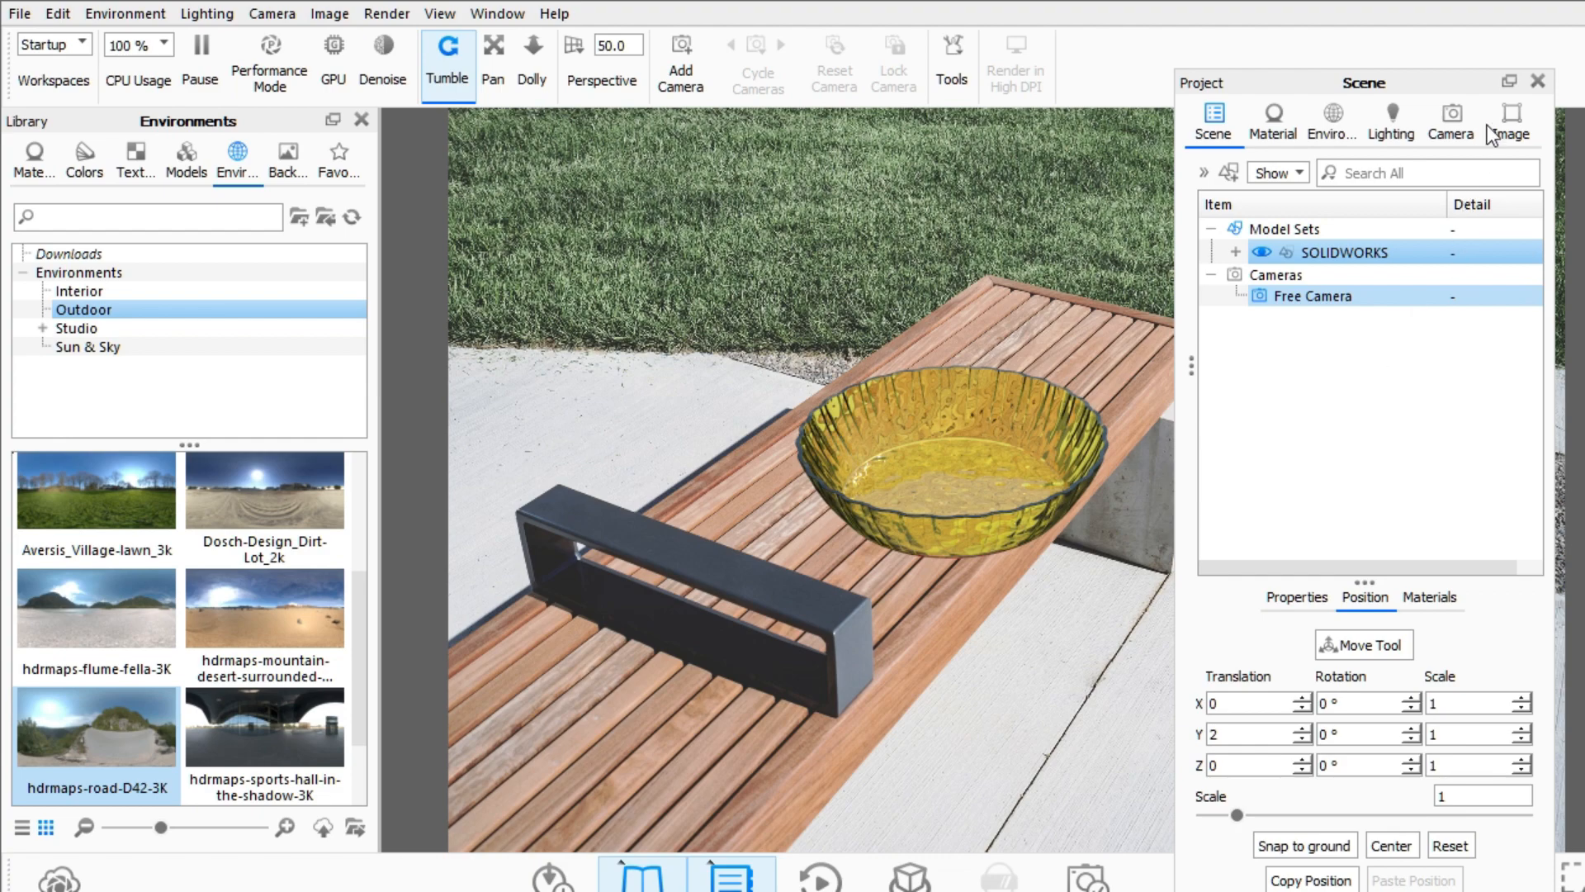
Start Match Perspective in the Free Camera's lens settings and close the Project window to uncover the whole backplate.
{"action": "left_click", "coordinate": [1455, 125]}
{"action": "scroll", "coordinate": [1297, 680], "scroll_direction": "down", "scroll_amount": 2}
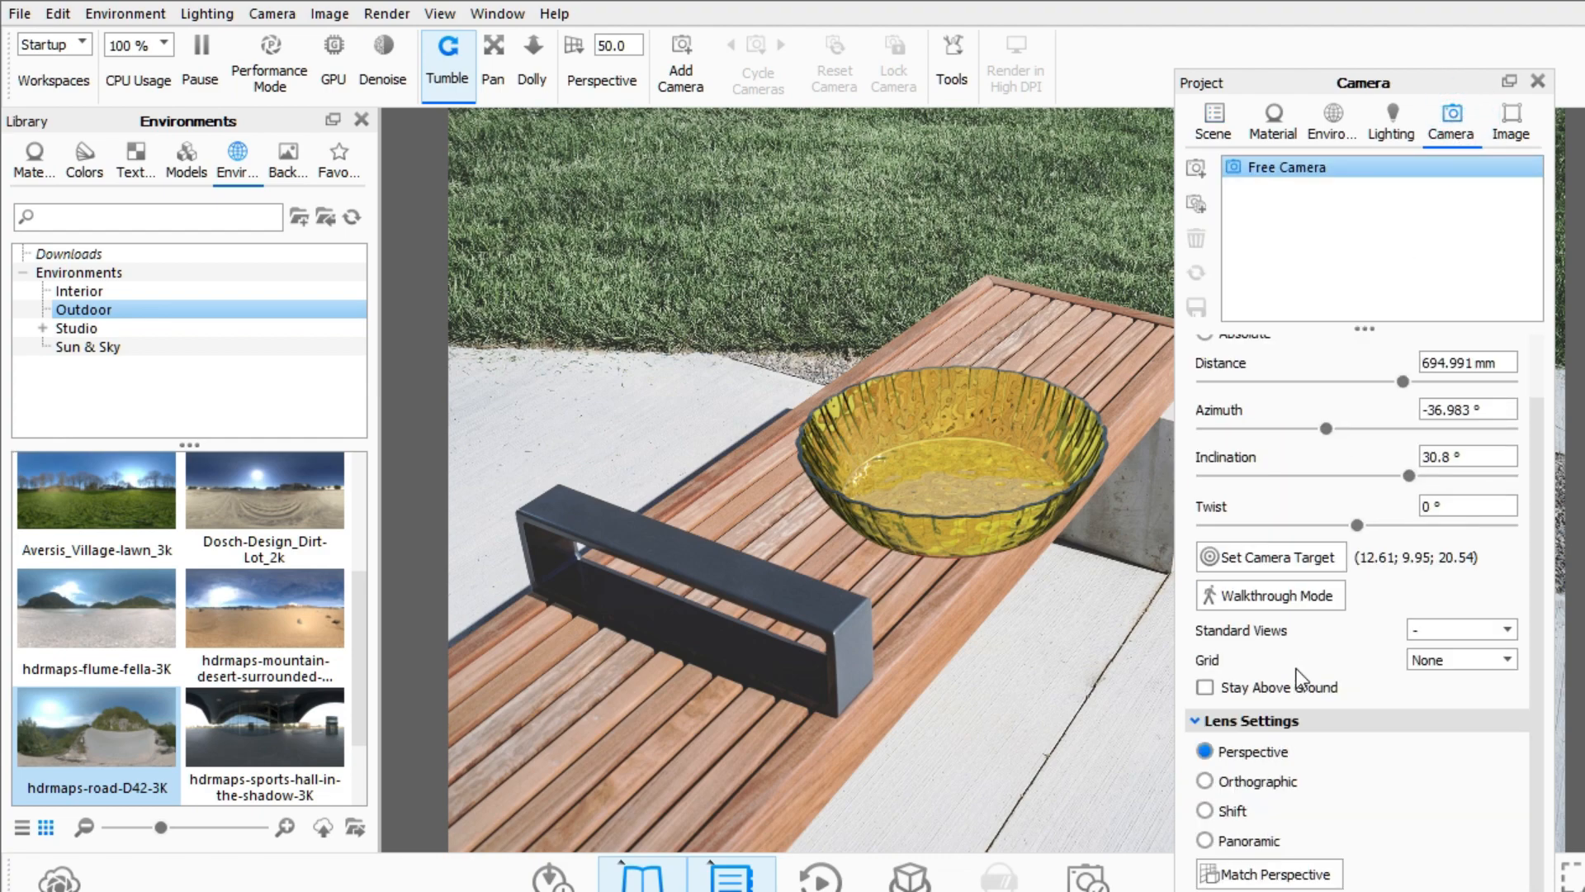
{"action": "scroll", "coordinate": [1297, 709], "scroll_direction": "down", "scroll_amount": 1}
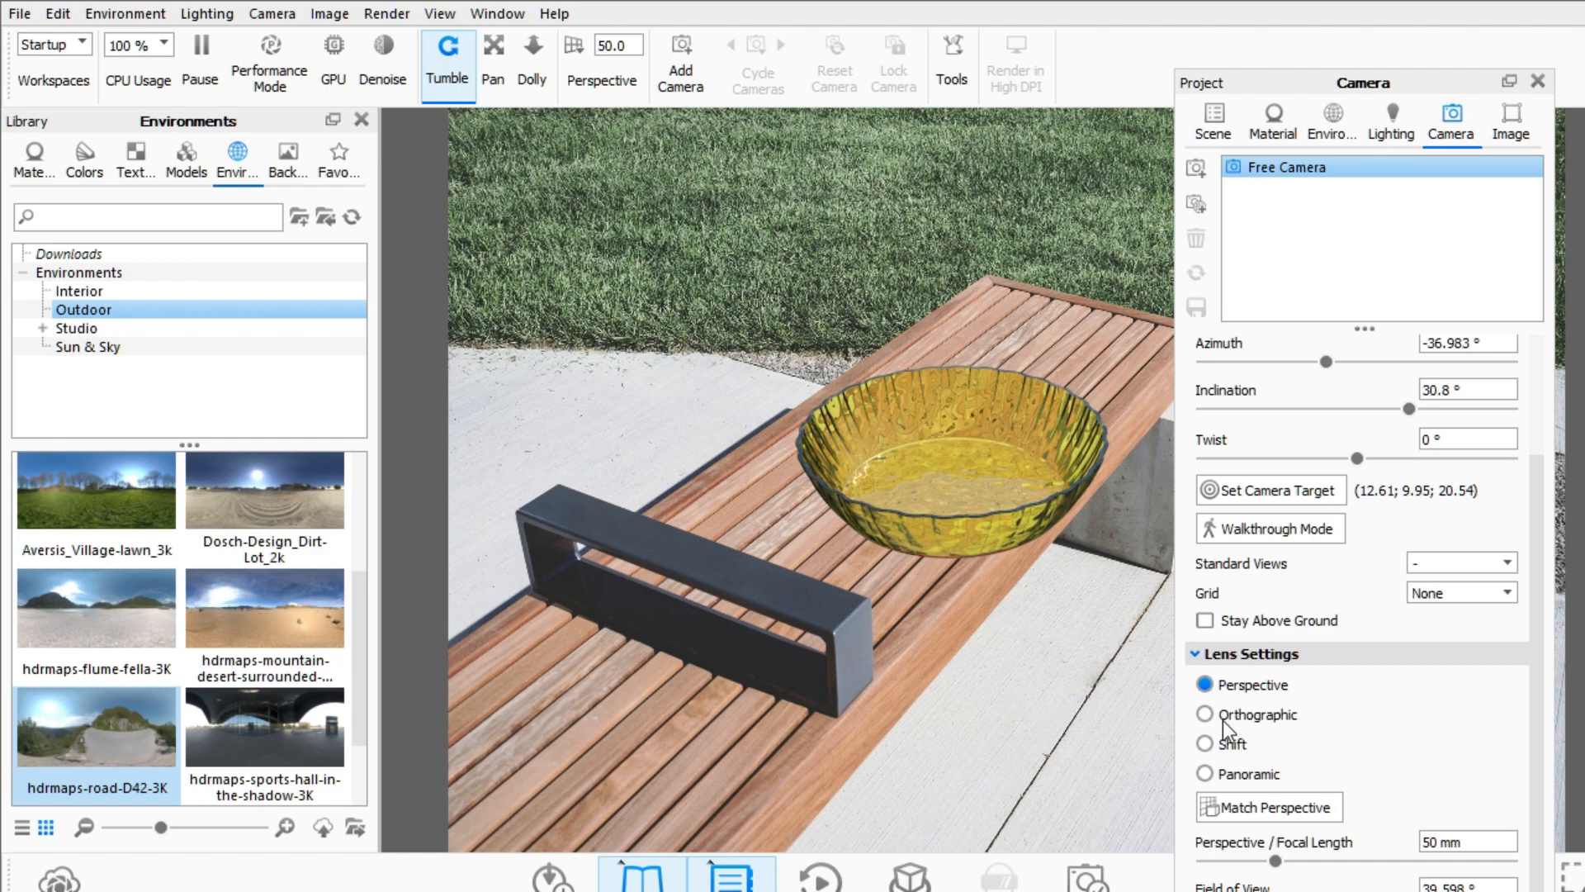
{"action": "left_click", "coordinate": [1290, 809]}
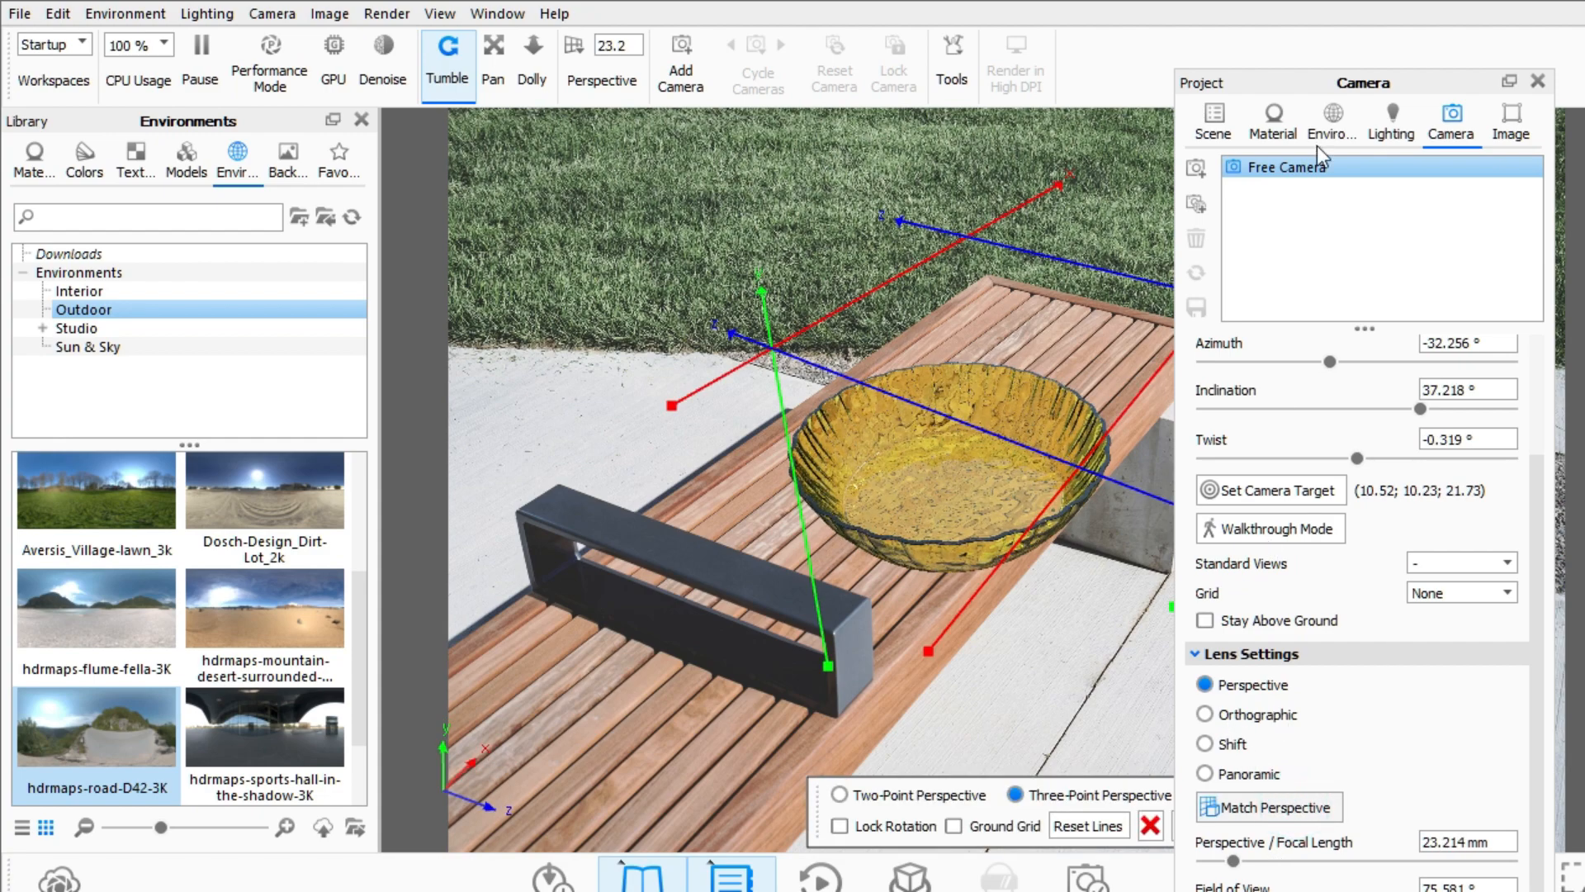
{"action": "left_click_drag", "start_coordinate": [1324, 75], "coordinate": [1317, 105]}
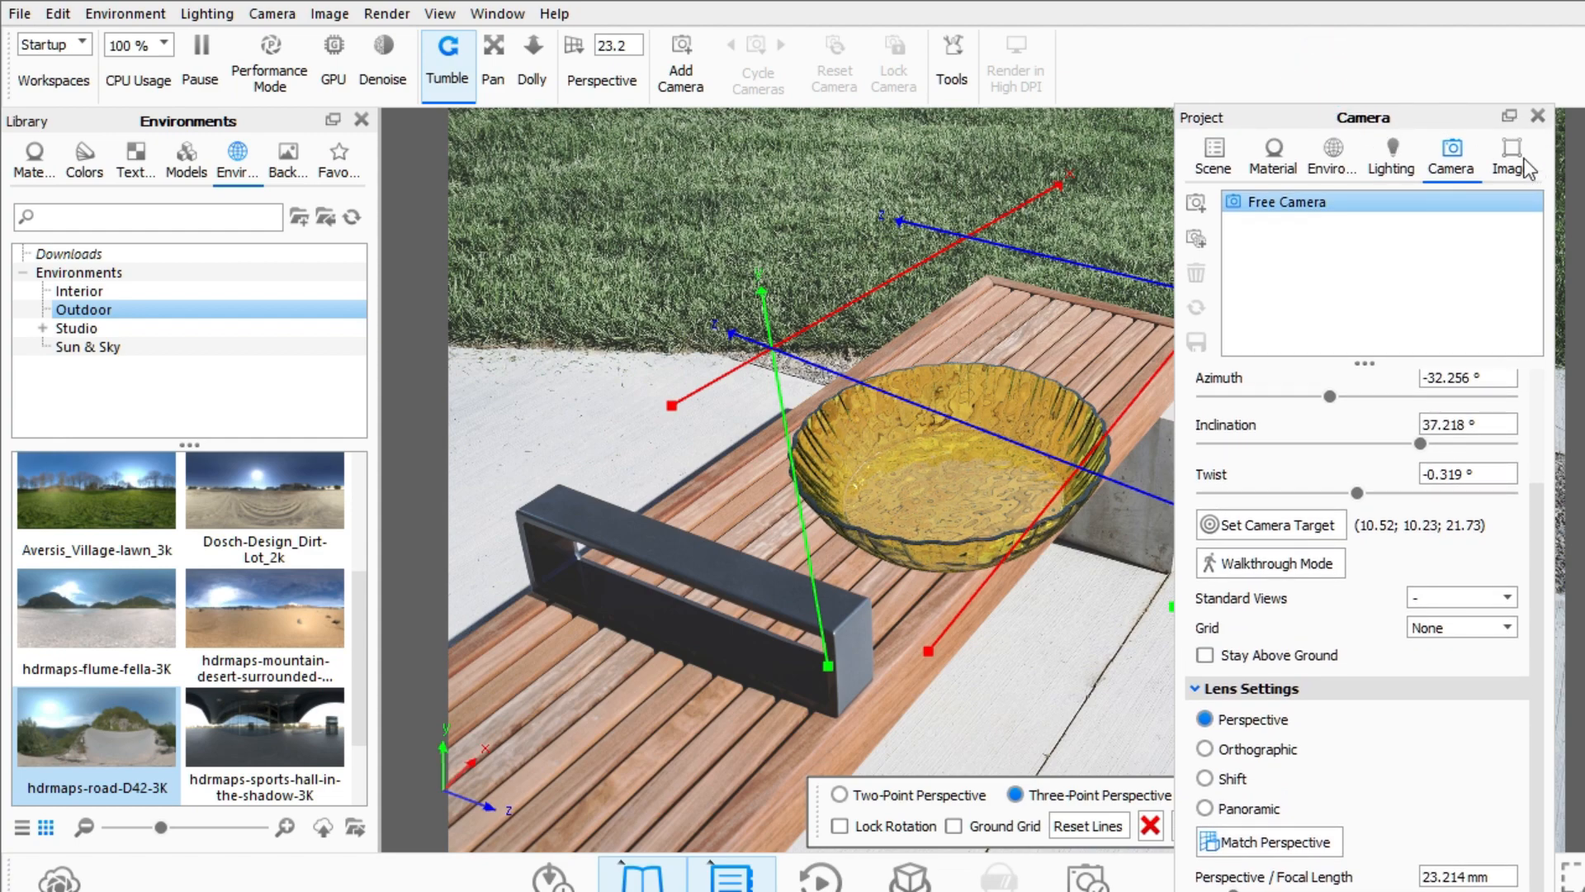
{"action": "left_click", "coordinate": [1539, 118]}
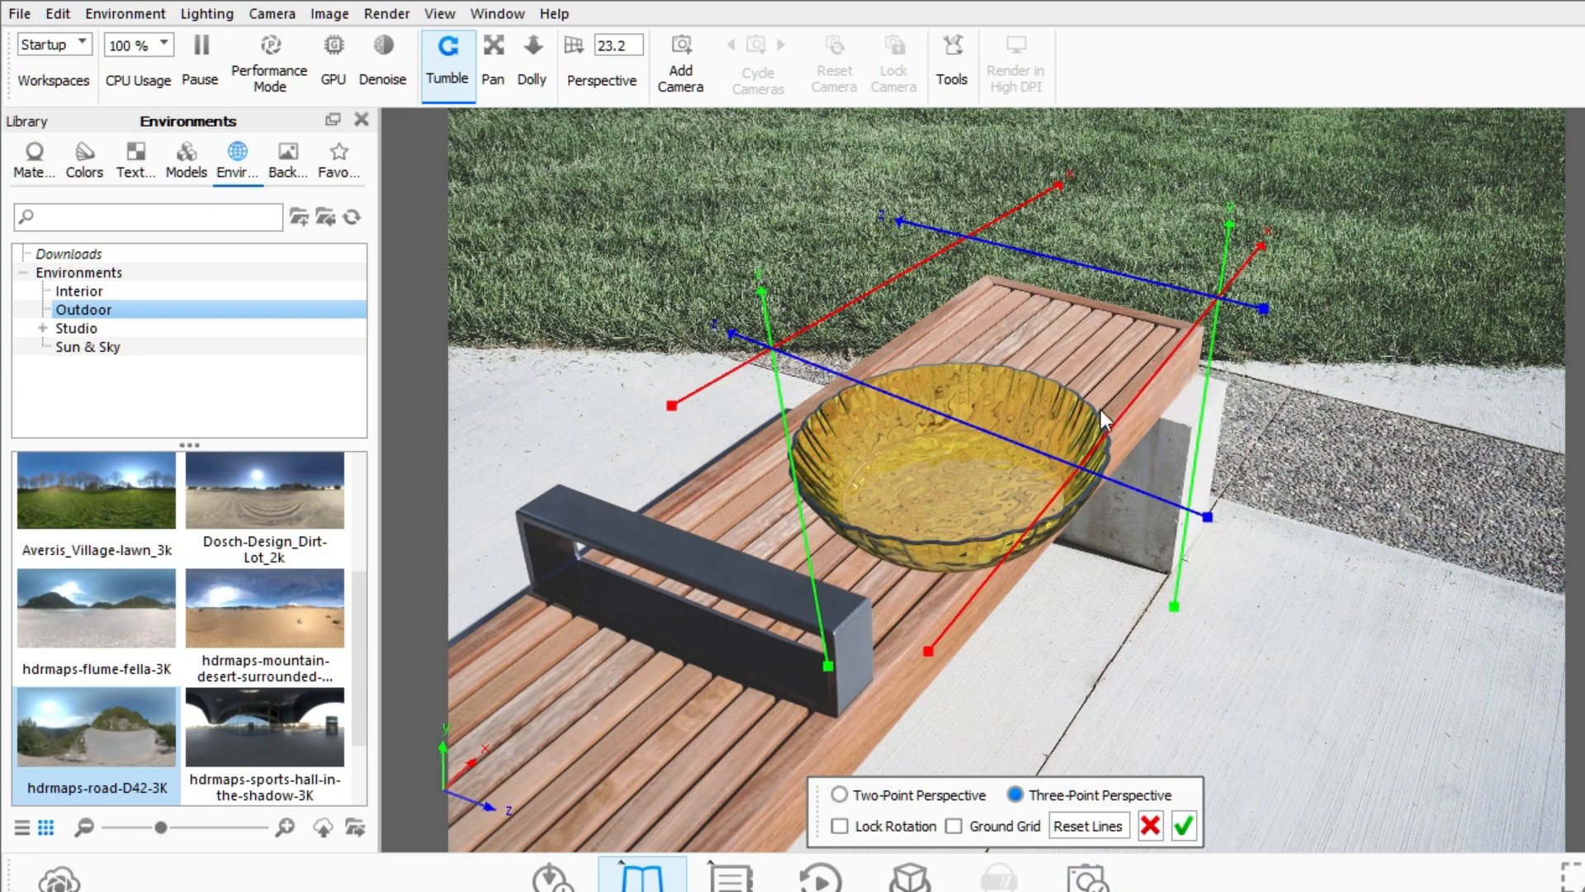
Align the two green Y guide lines with the vertical edges of the concrete bench support and the black armrest.
{"action": "left_click_drag", "start_coordinate": [1210, 405], "coordinate": [1217, 440]}
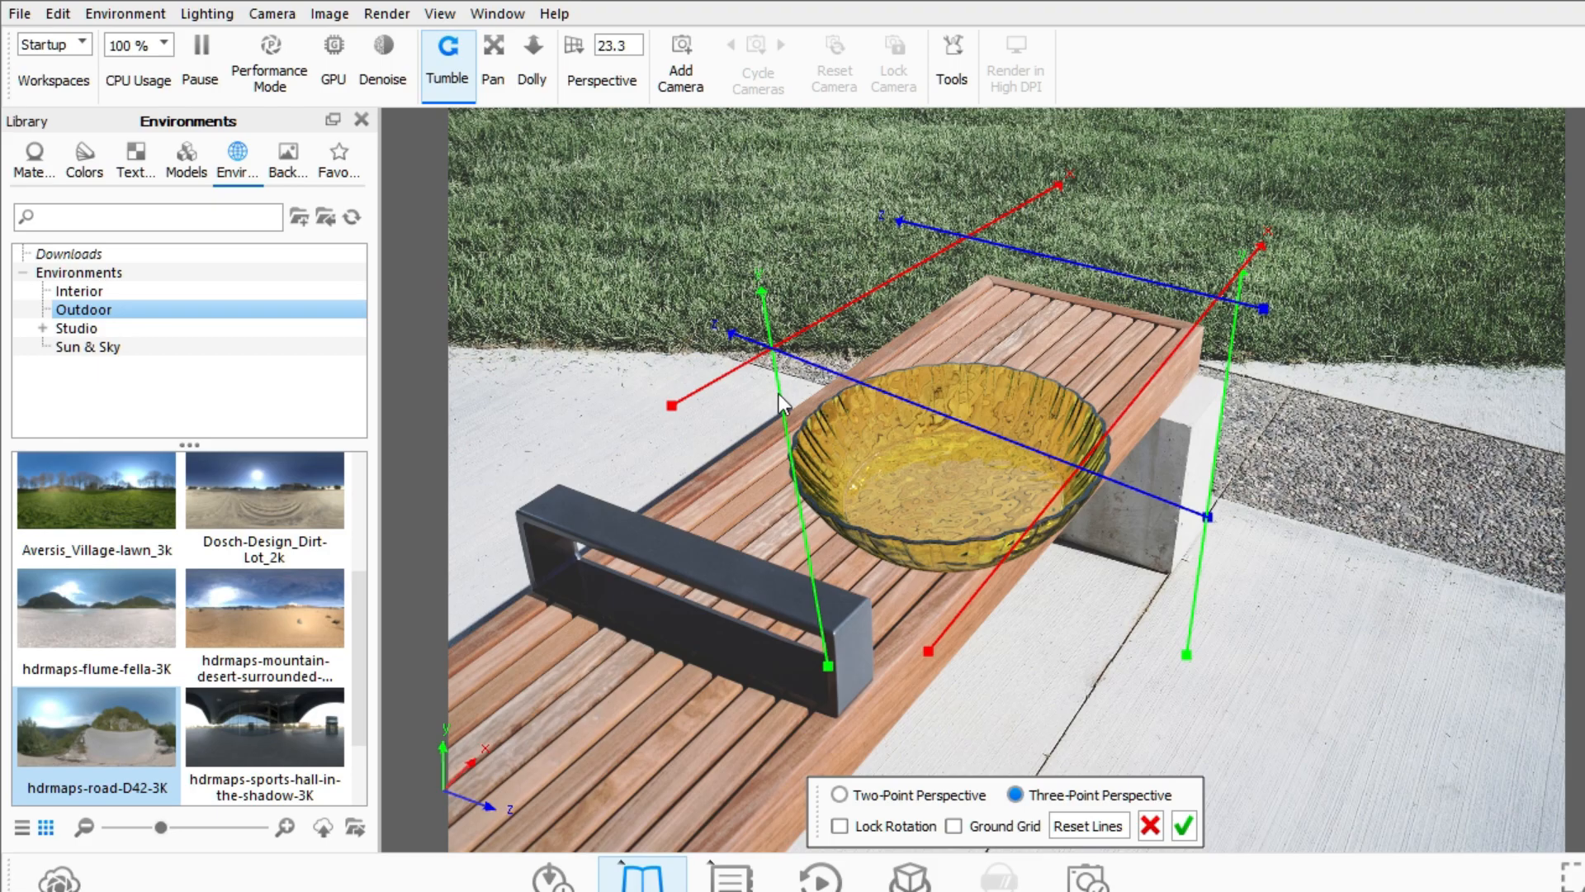
{"action": "left_click_drag", "start_coordinate": [782, 409], "coordinate": [515, 524]}
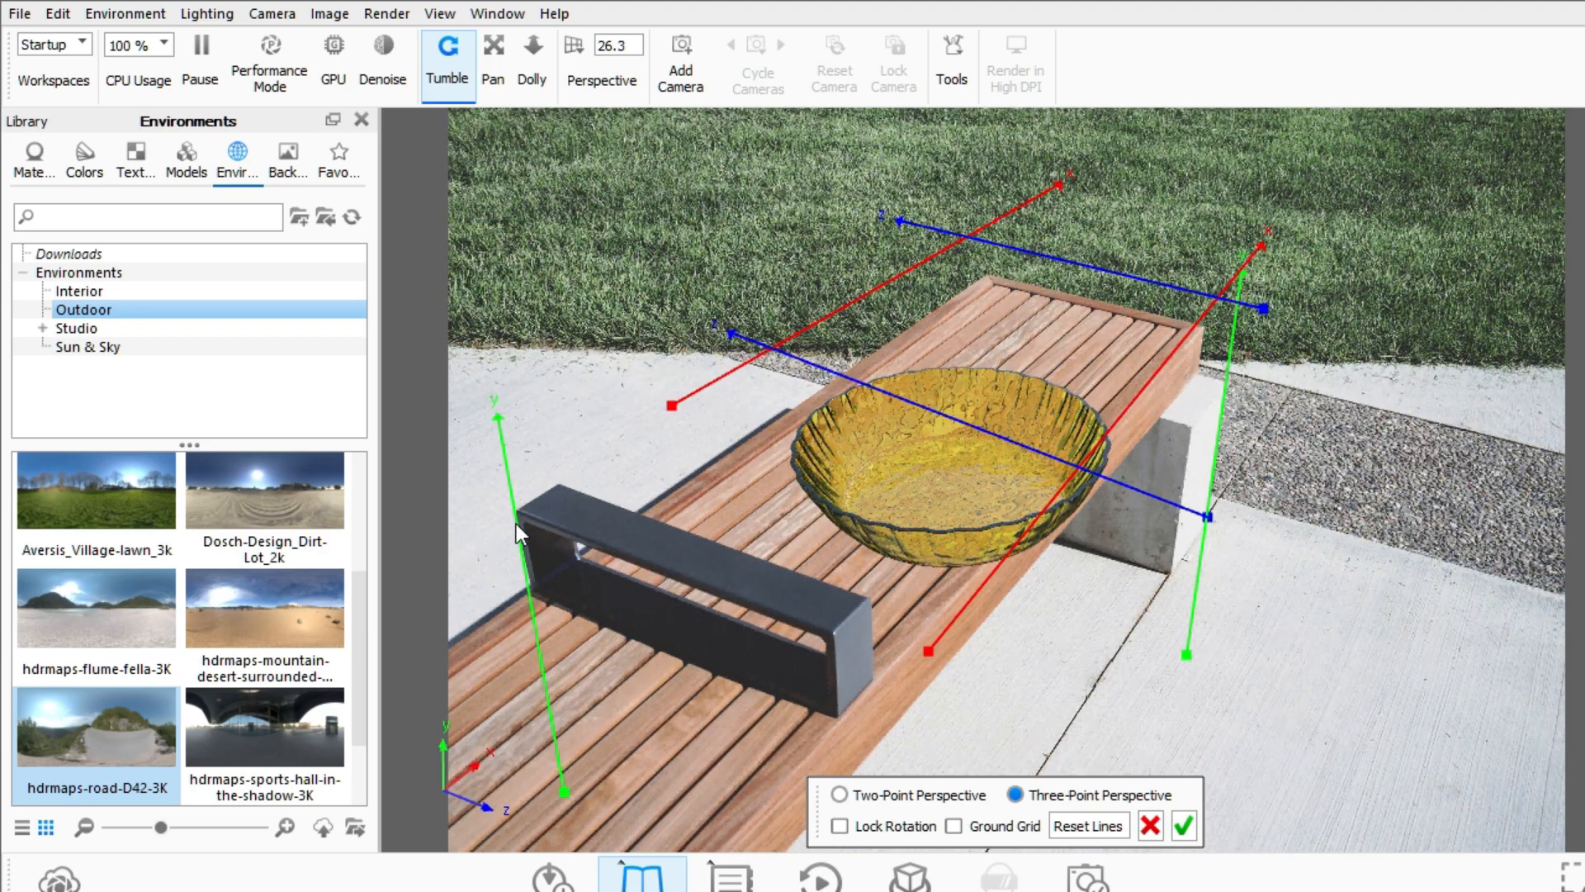
{"action": "left_click_drag", "start_coordinate": [563, 789], "coordinate": [553, 714]}
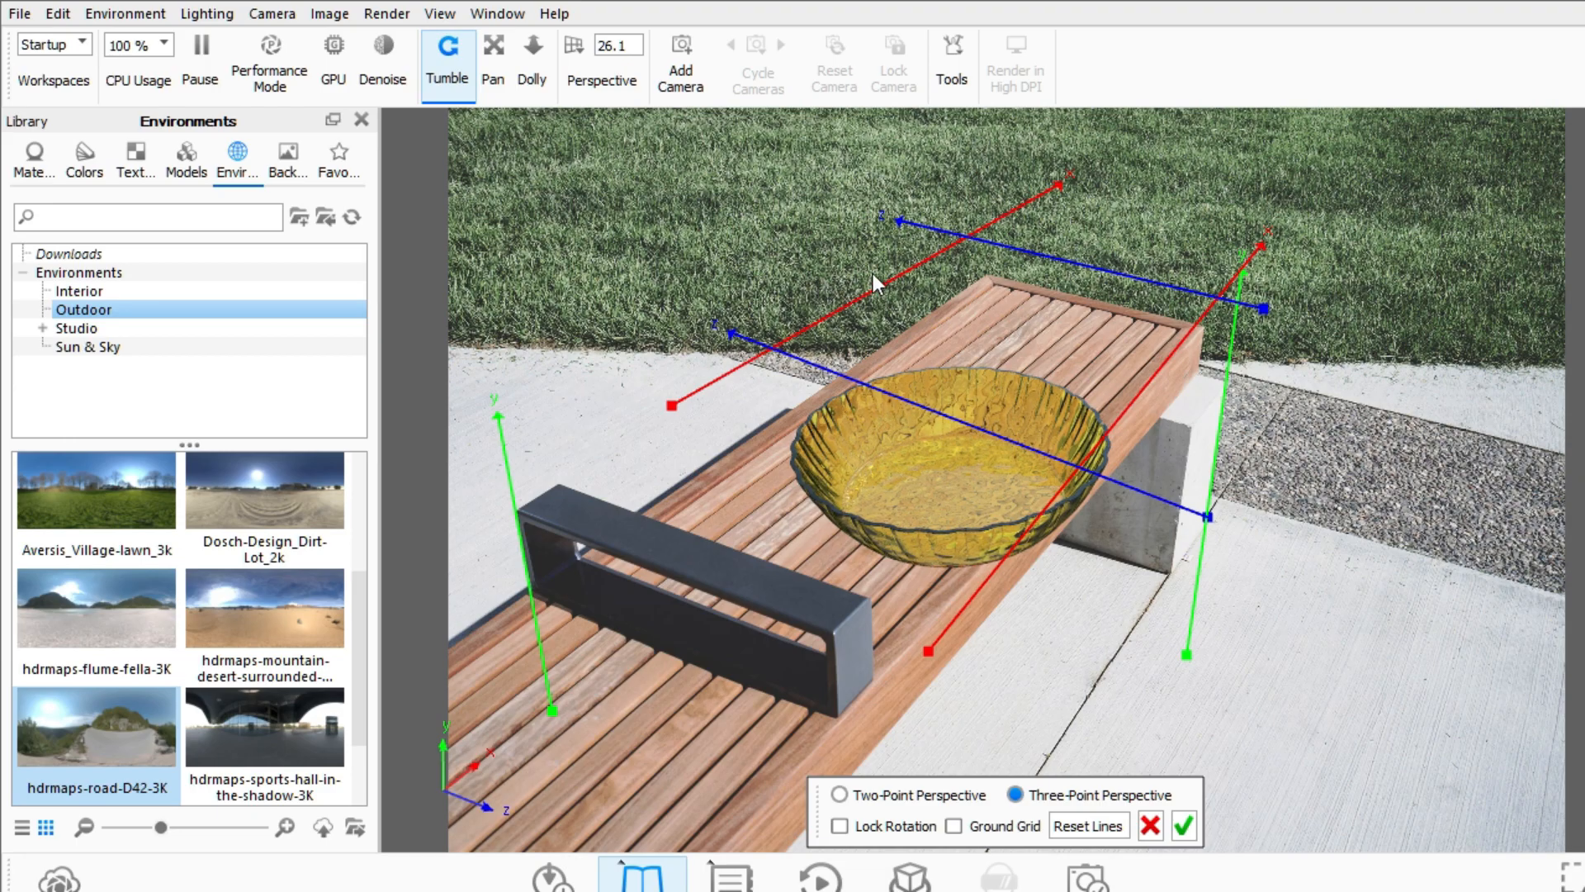
Align the two red X guide lines with the long edges of the wooden bench.
{"action": "left_click_drag", "start_coordinate": [870, 284], "coordinate": [834, 353]}
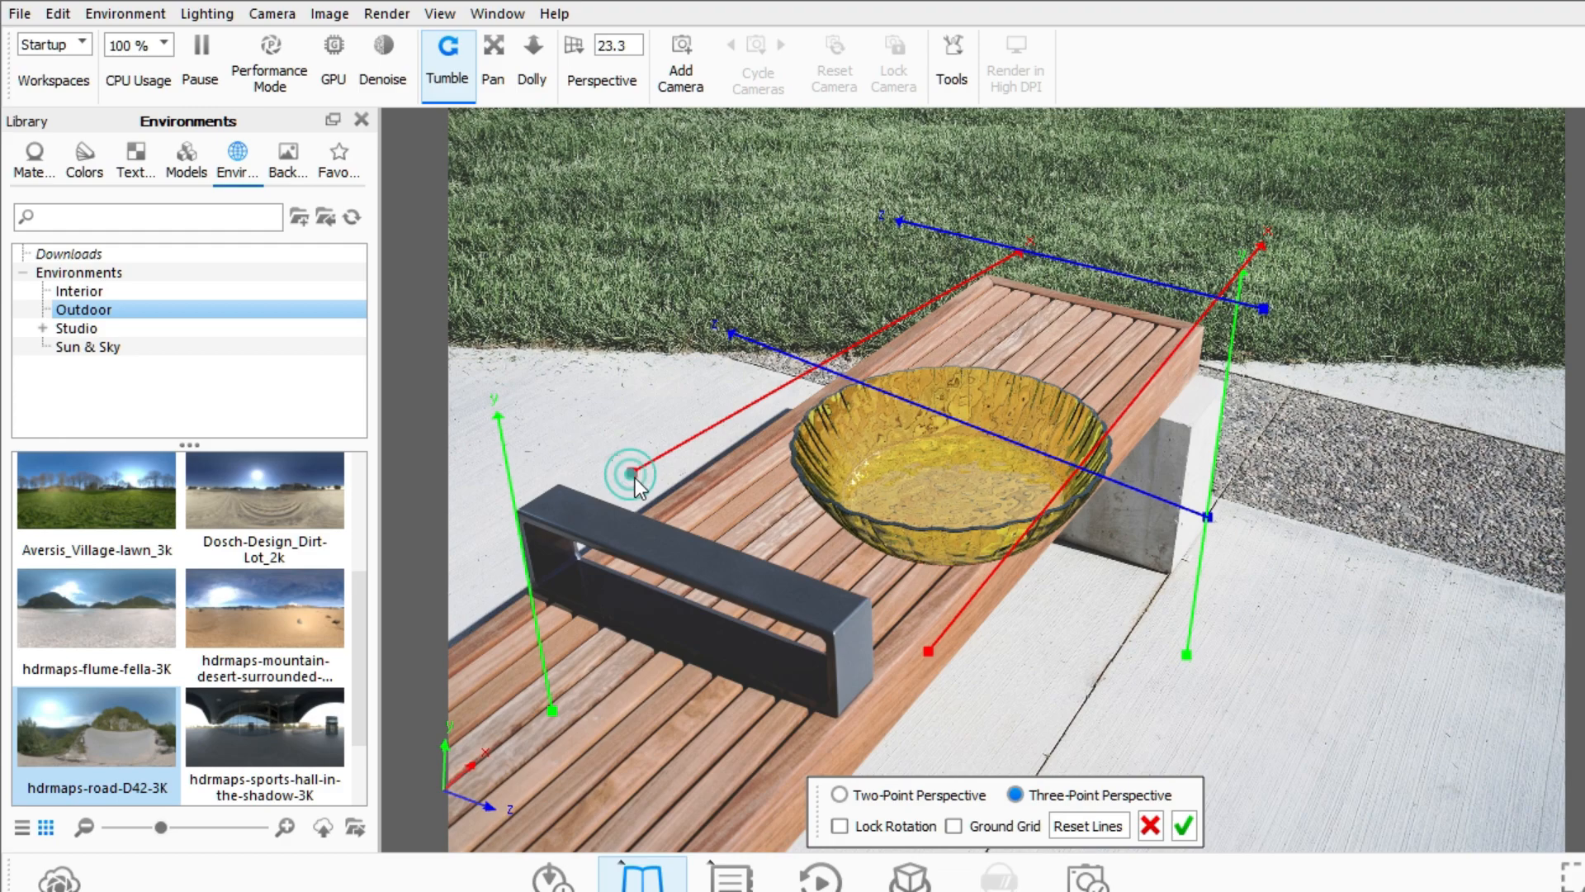
{"action": "left_click_drag", "start_coordinate": [630, 474], "coordinate": [663, 505]}
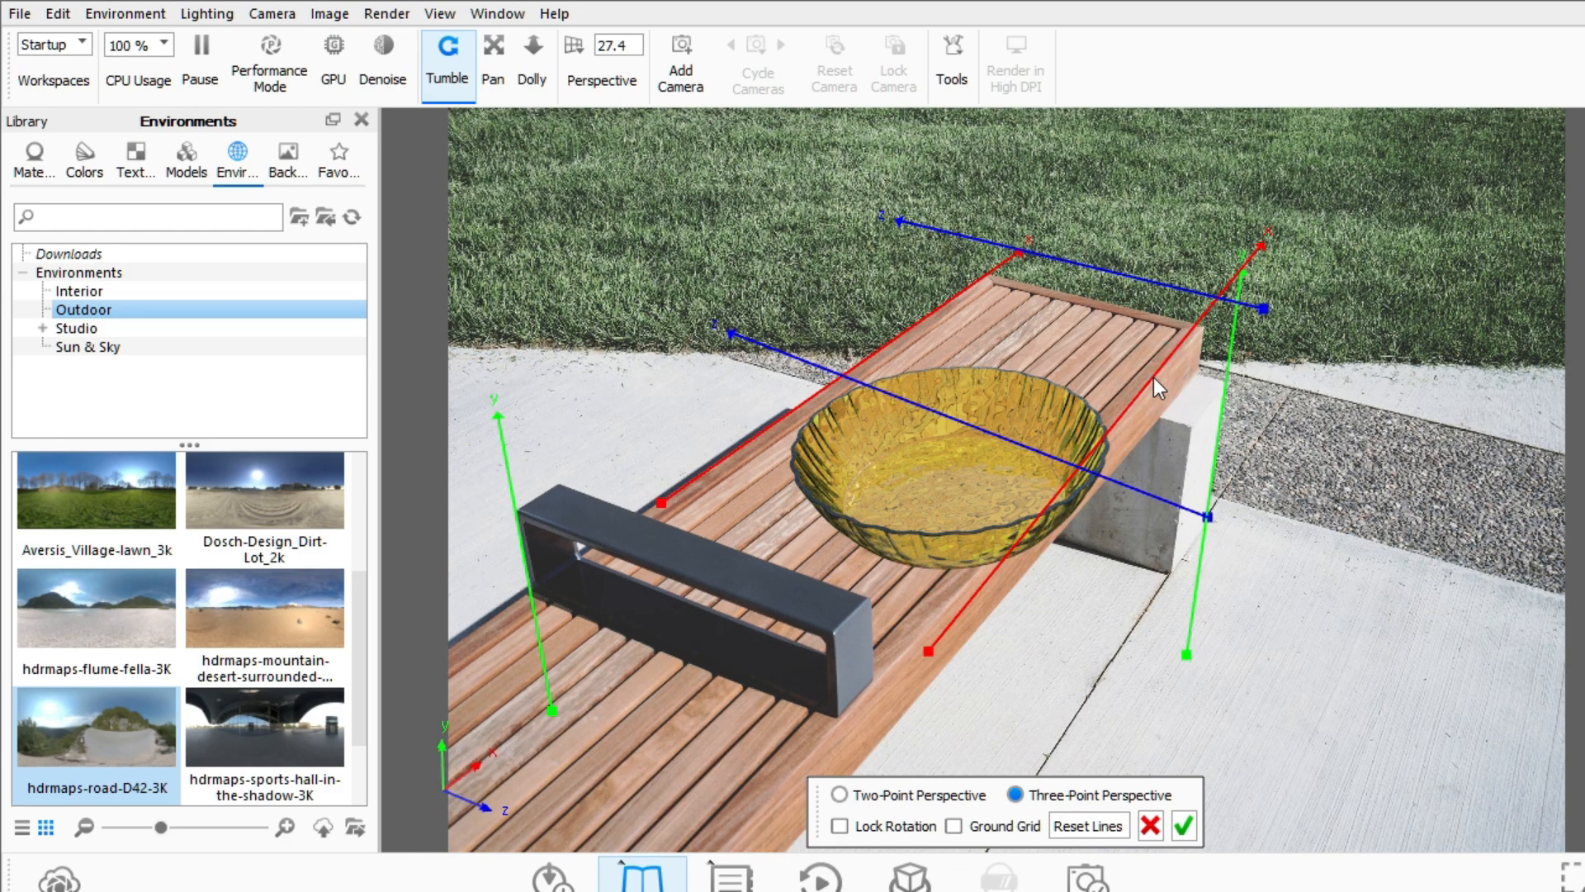
{"action": "left_click_drag", "start_coordinate": [1153, 378], "coordinate": [1014, 589]}
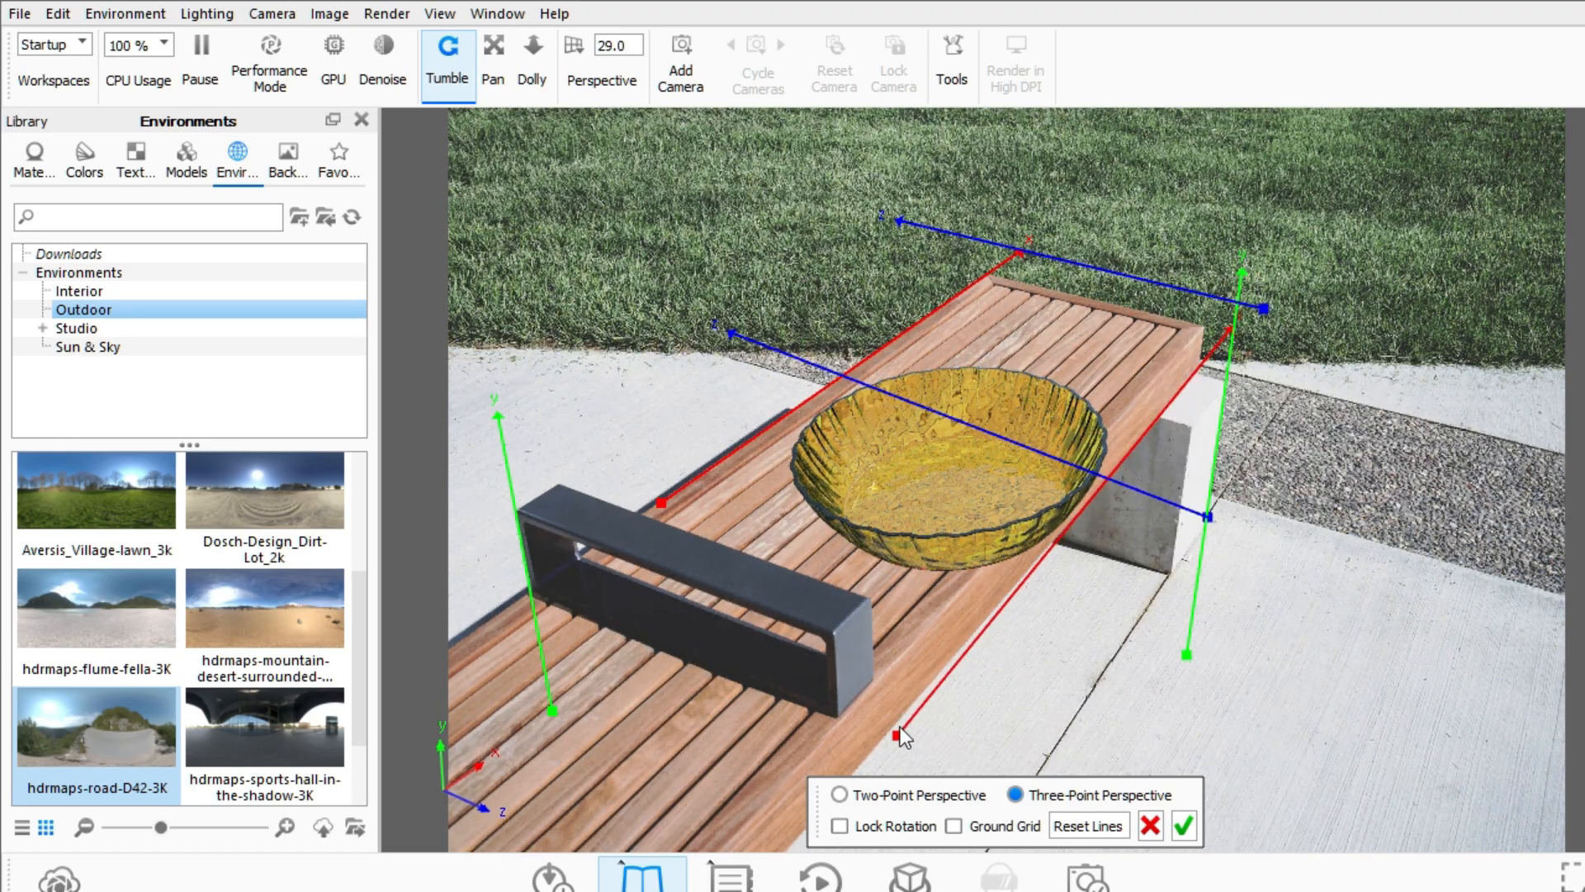
{"action": "left_click_drag", "start_coordinate": [899, 733], "coordinate": [888, 735]}
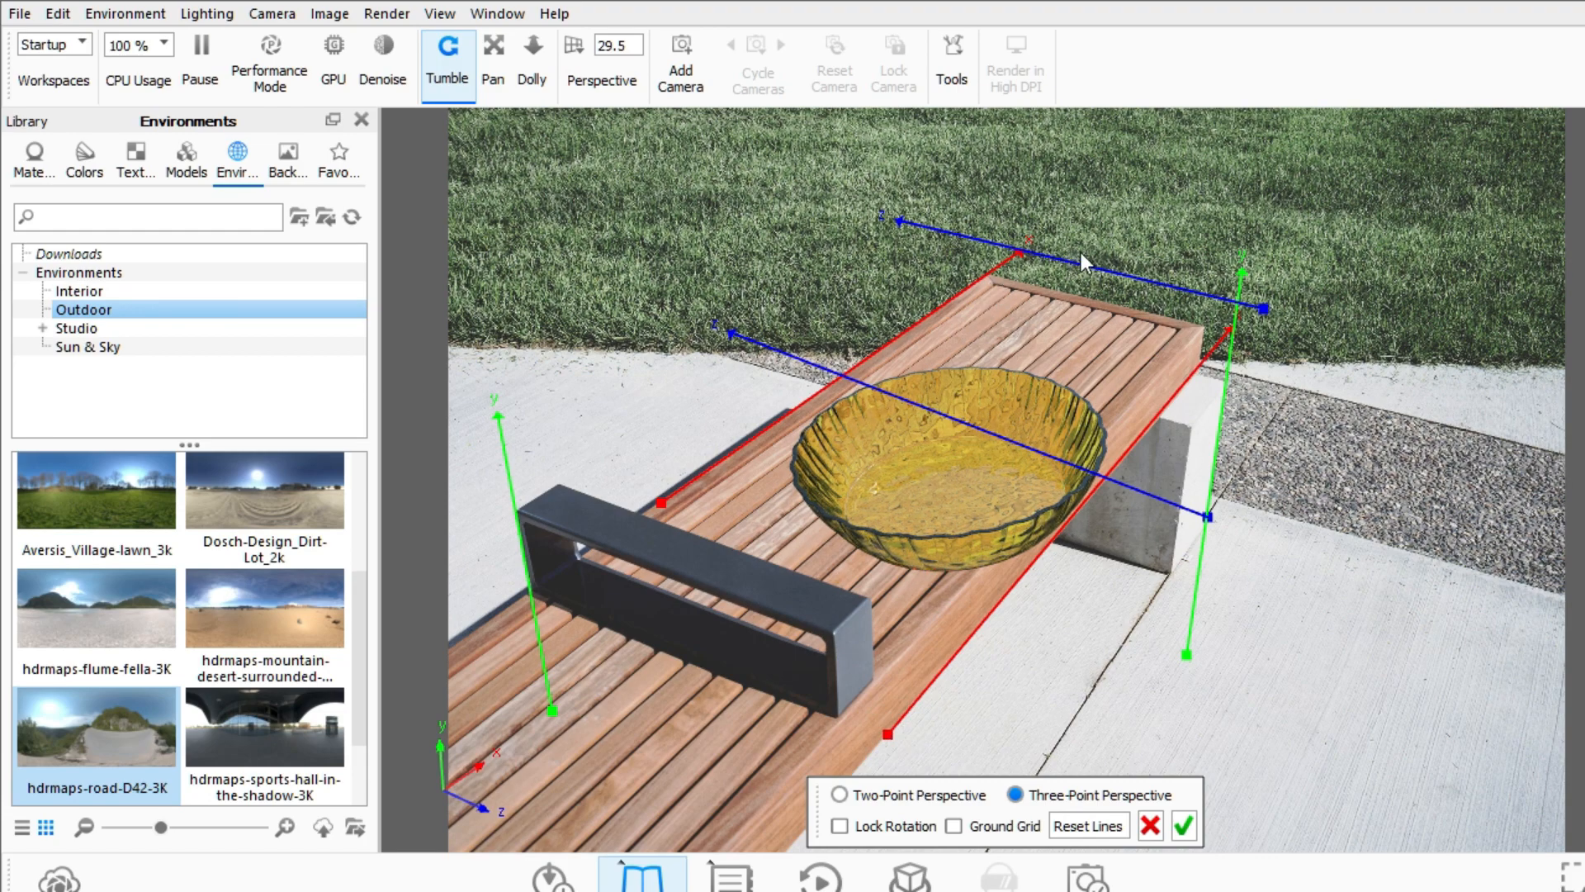
Align the two blue Z guide lines with the bench's far end and the black armrest's upper edge.
{"action": "left_click_drag", "start_coordinate": [1108, 267], "coordinate": [1100, 296]}
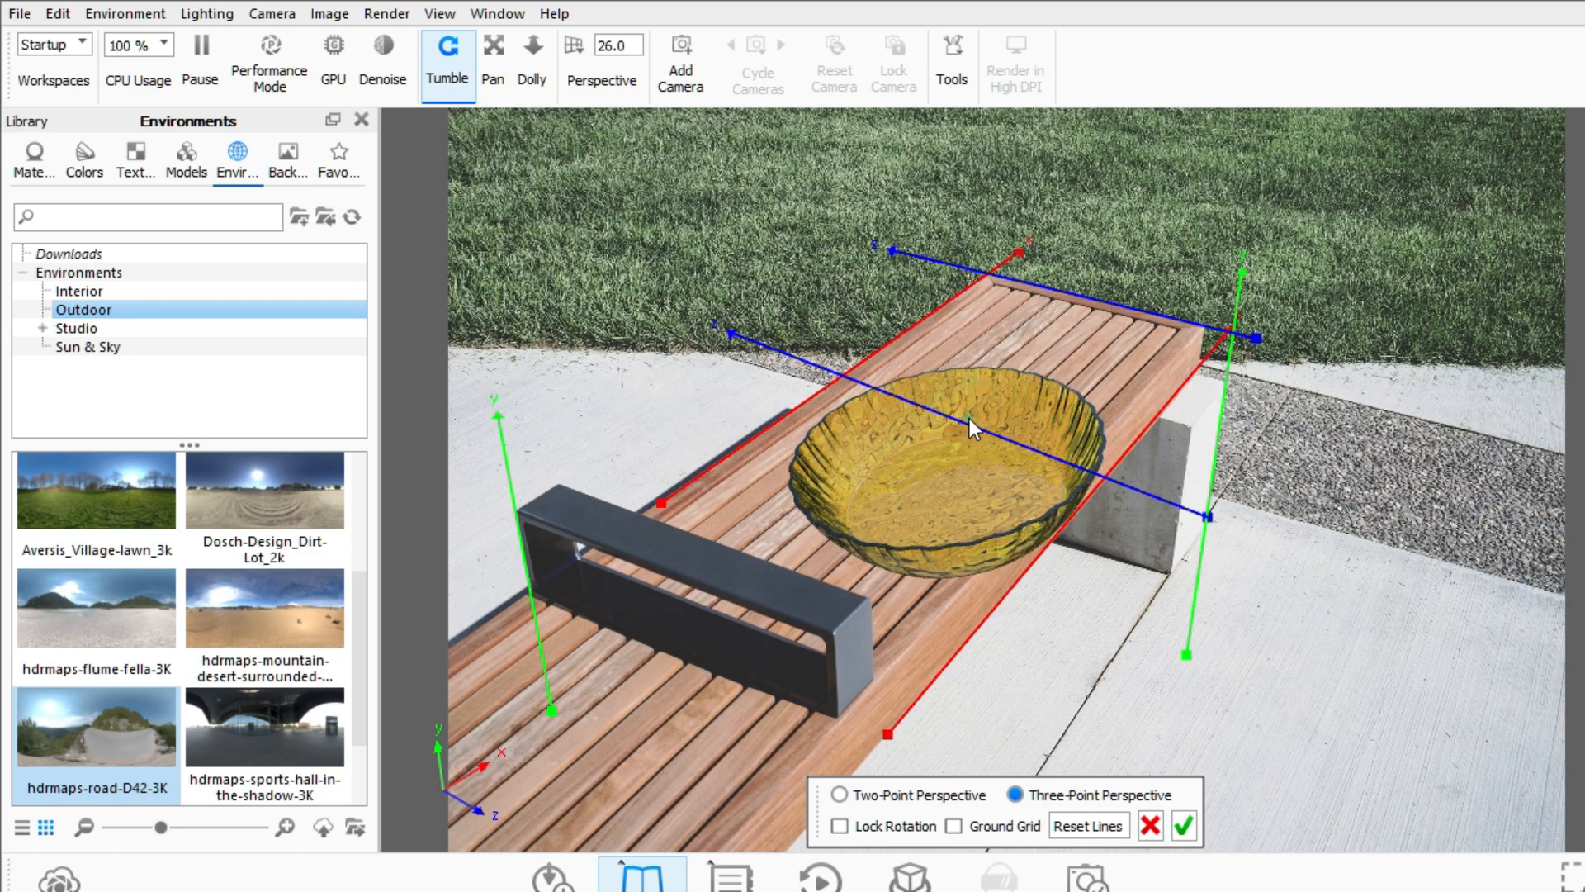
{"action": "left_click_drag", "start_coordinate": [969, 417], "coordinate": [712, 538]}
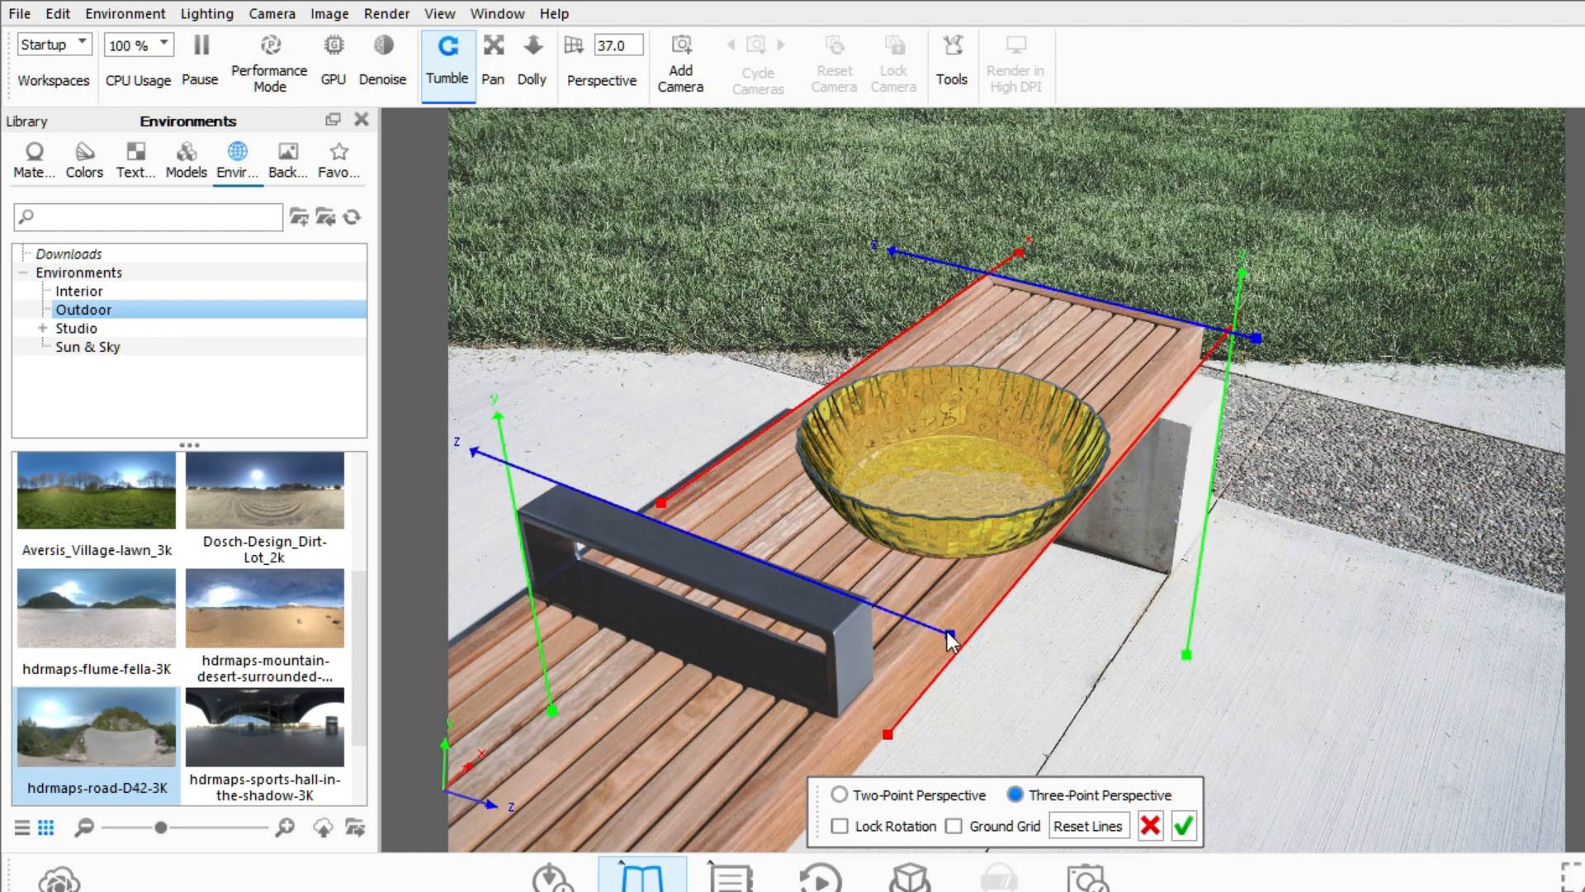
{"action": "left_click_drag", "start_coordinate": [950, 635], "coordinate": [951, 631]}
Shrink the bowl in the view and pan it onto the middle of the slats, shortening the guide lines at the bench edge and armrest.
{"action": "scroll", "coordinate": [934, 450], "scroll_direction": "down", "scroll_amount": 5}
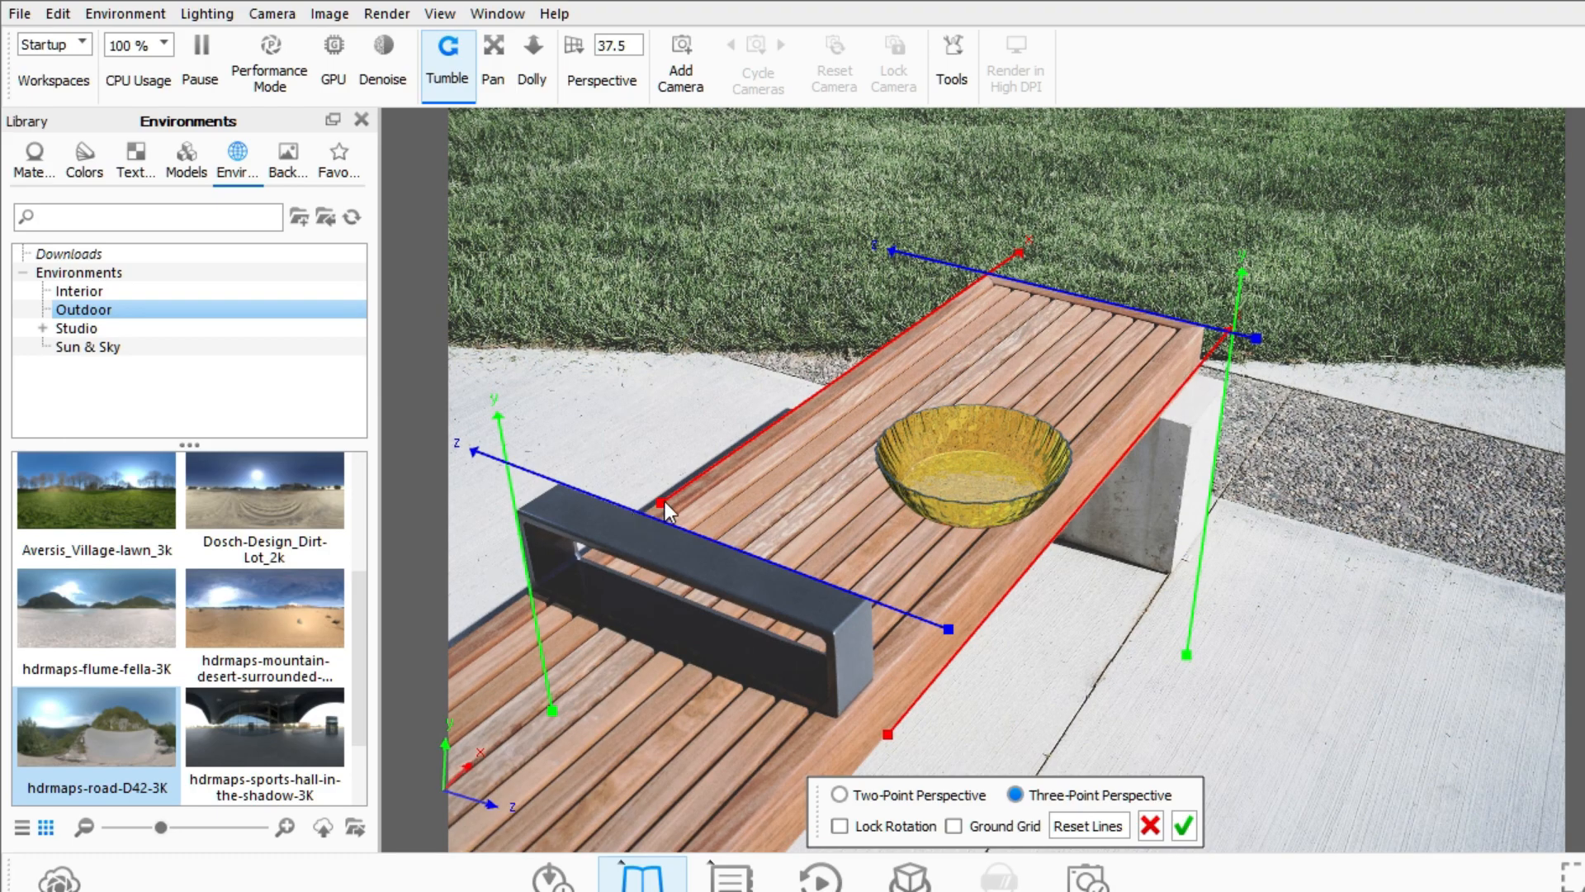
{"action": "left_click_drag", "start_coordinate": [657, 500], "coordinate": [781, 420]}
{"action": "left_click_drag", "start_coordinate": [555, 711], "coordinate": [533, 613]}
{"action": "left_click", "coordinate": [494, 51]}
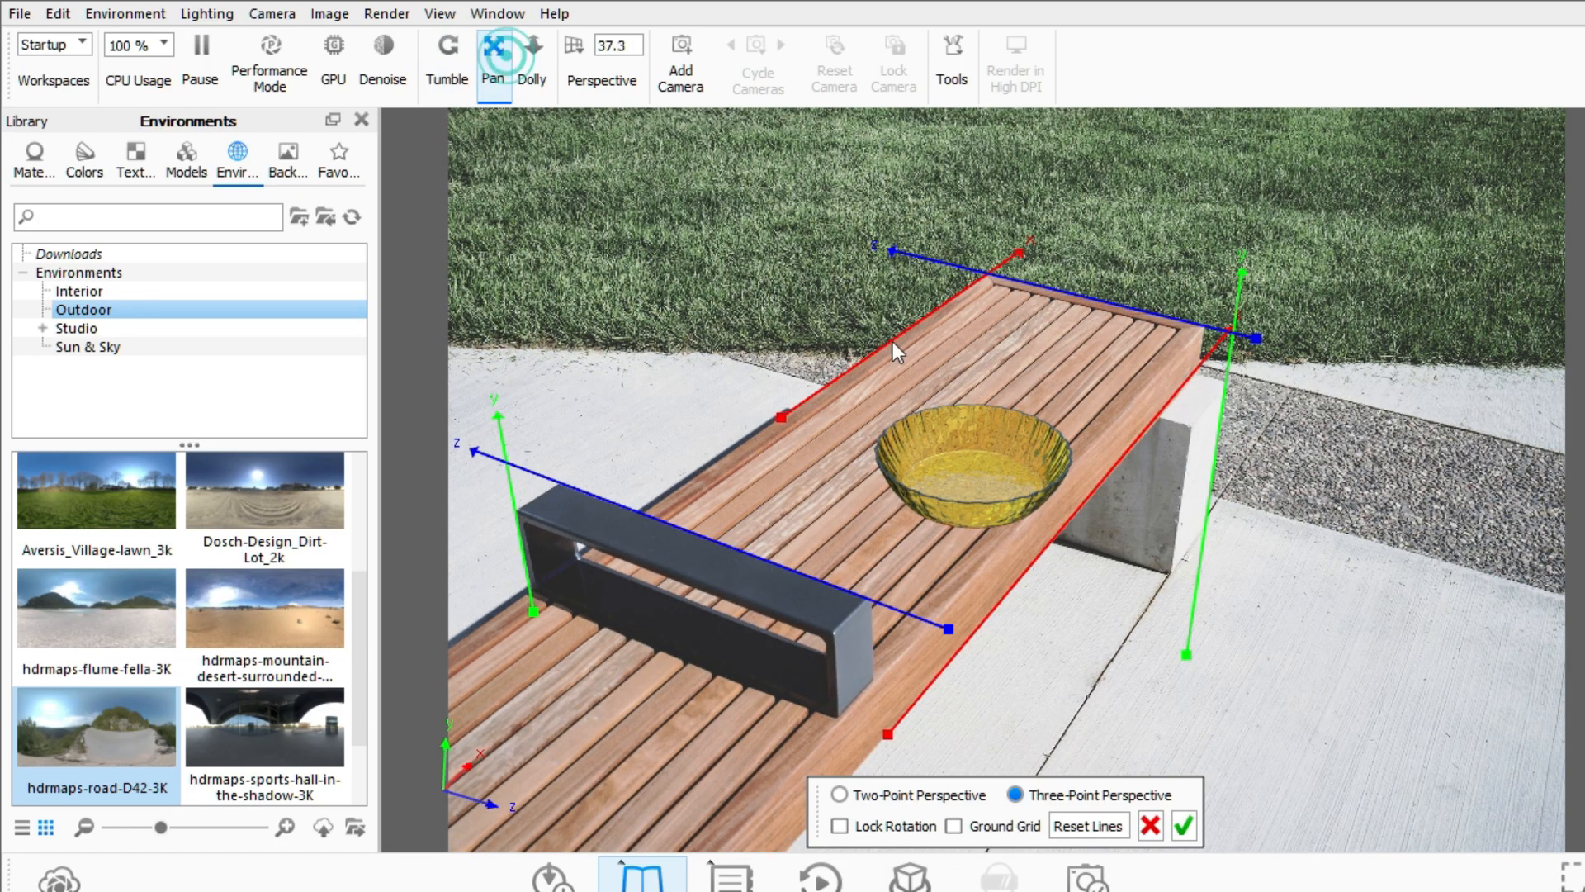
{"action": "mouse_move", "coordinate": [987, 465]}
{"action": "left_mouse_down"}
{"action": "mouse_move", "coordinate": [937, 447]}
{"action": "mouse_move", "coordinate": [965, 454]}
{"action": "left_mouse_up"}
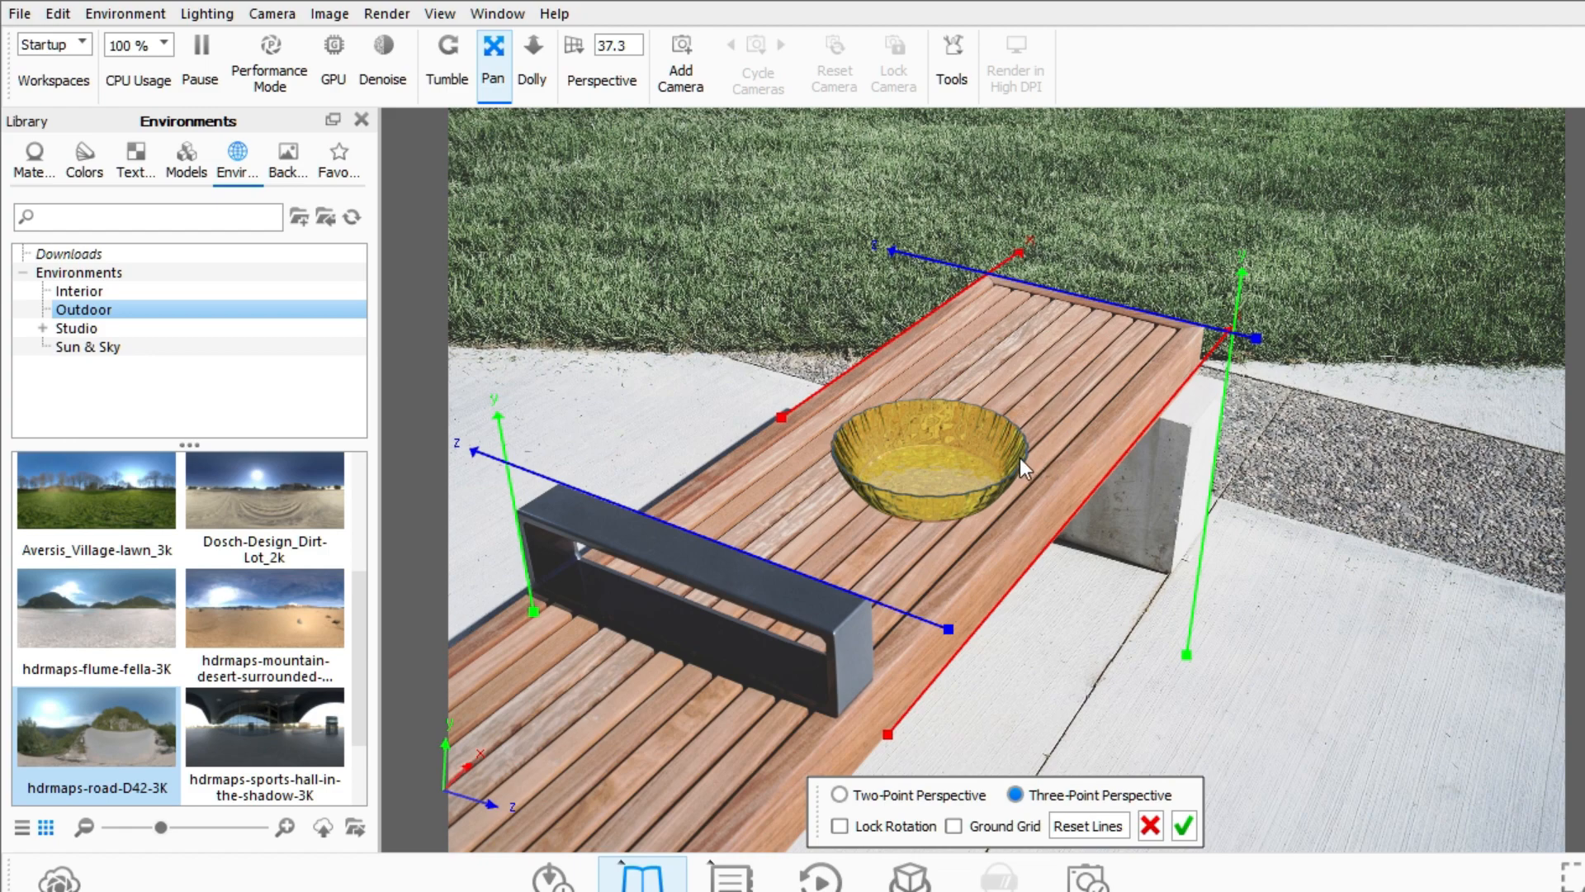
Lock the rotation, preview the ground grid and two-point mode, and accept the perspective match in three-point mode.
{"action": "left_click", "coordinate": [842, 826]}
{"action": "left_click", "coordinate": [954, 825]}
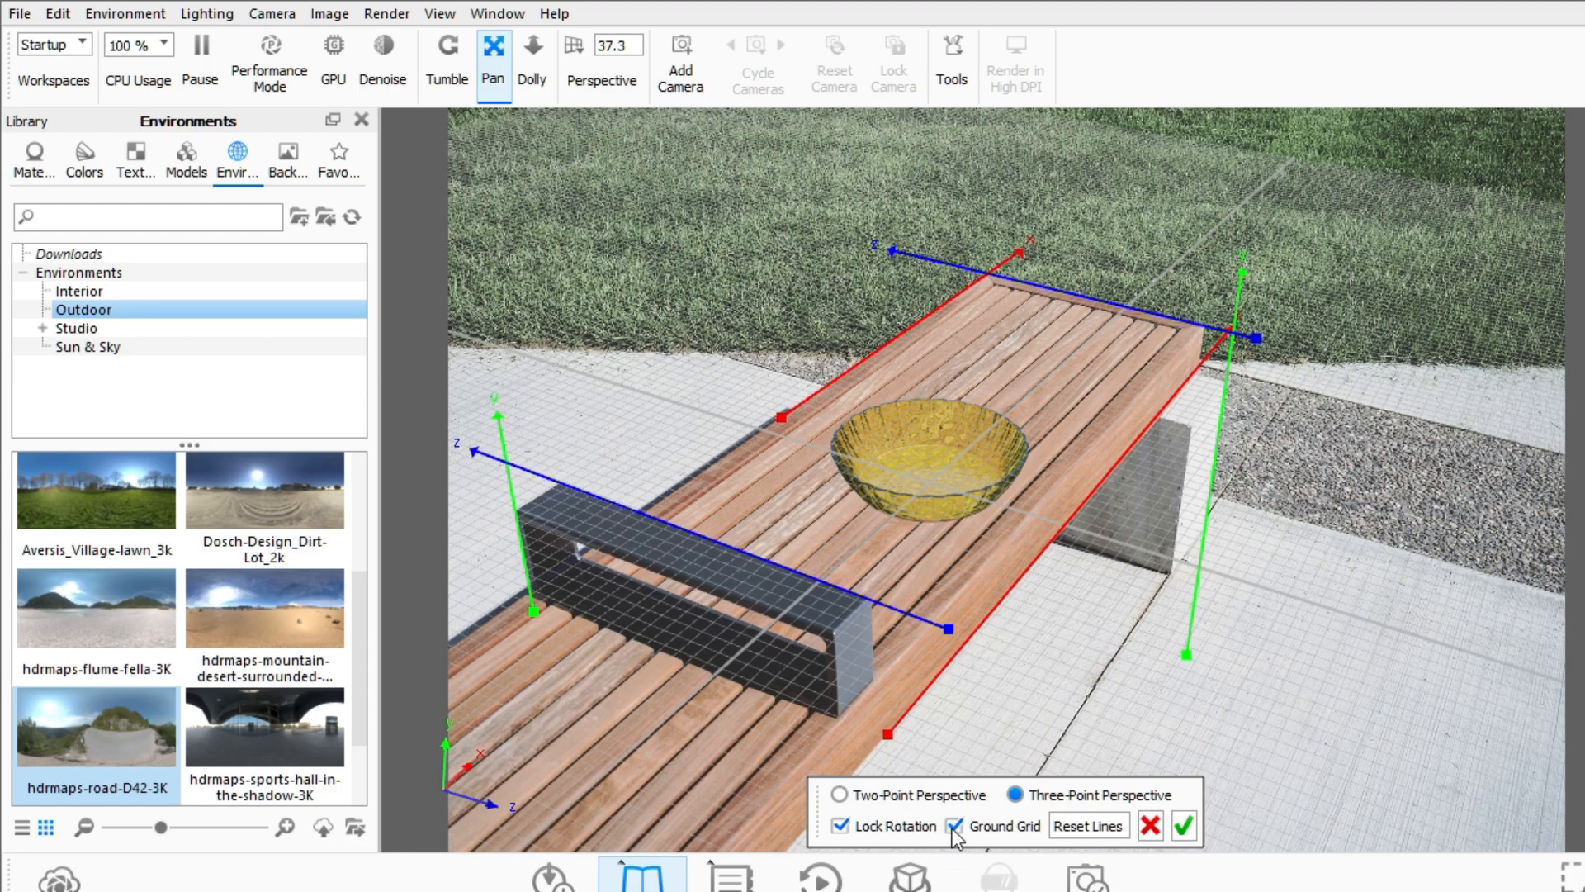
{"action": "left_click", "coordinate": [954, 827]}
{"action": "left_click", "coordinate": [848, 796]}
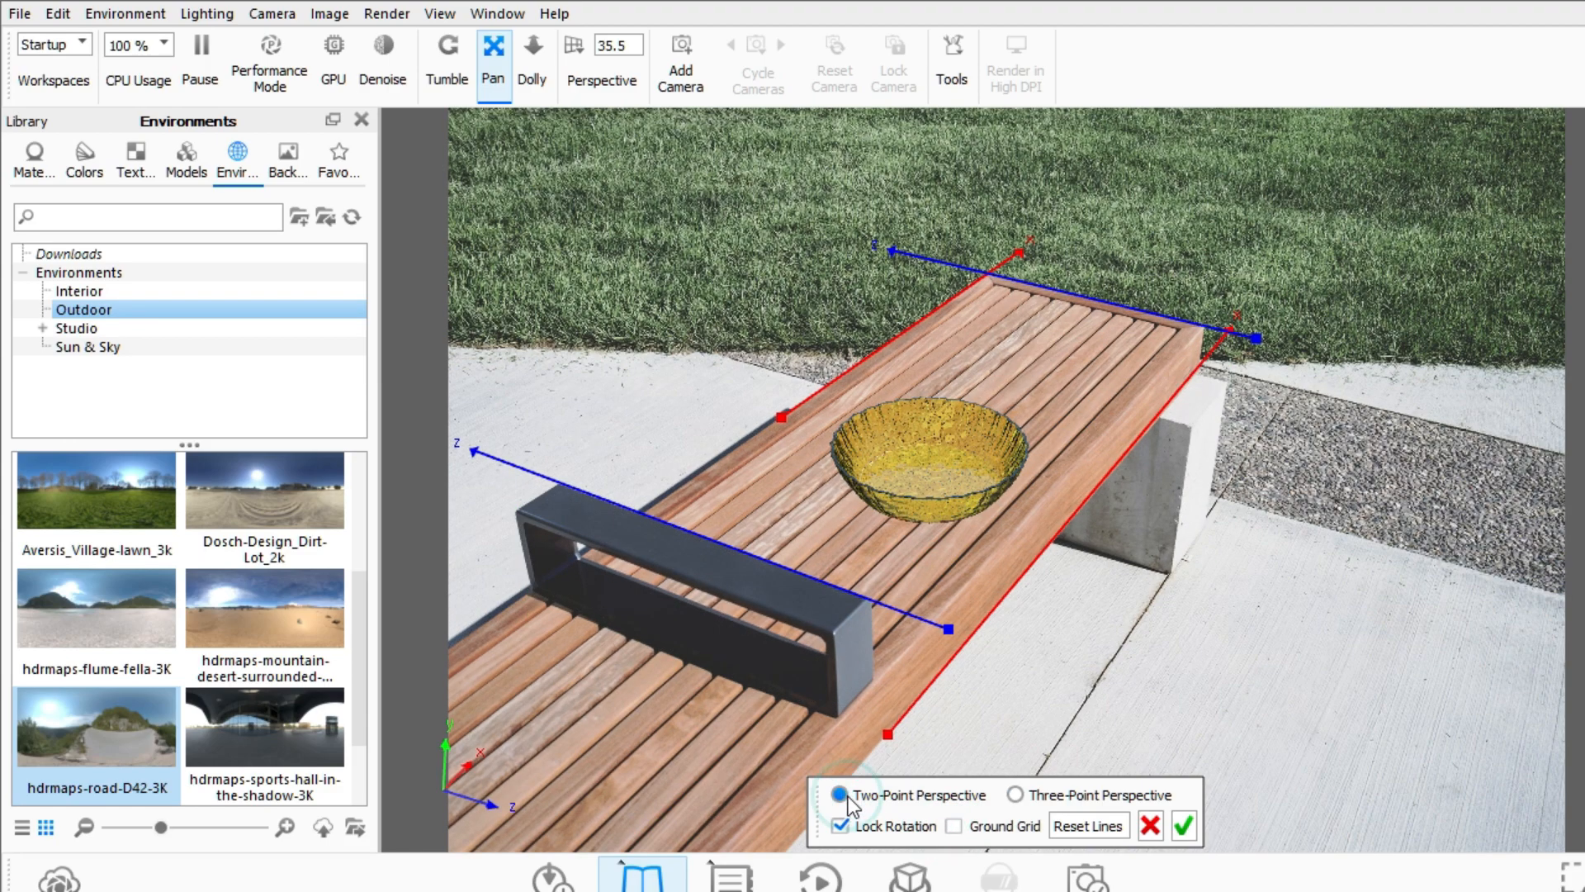
{"action": "left_click", "coordinate": [1015, 797]}
{"action": "left_click", "coordinate": [1122, 795]}
{"action": "left_click", "coordinate": [1180, 825]}
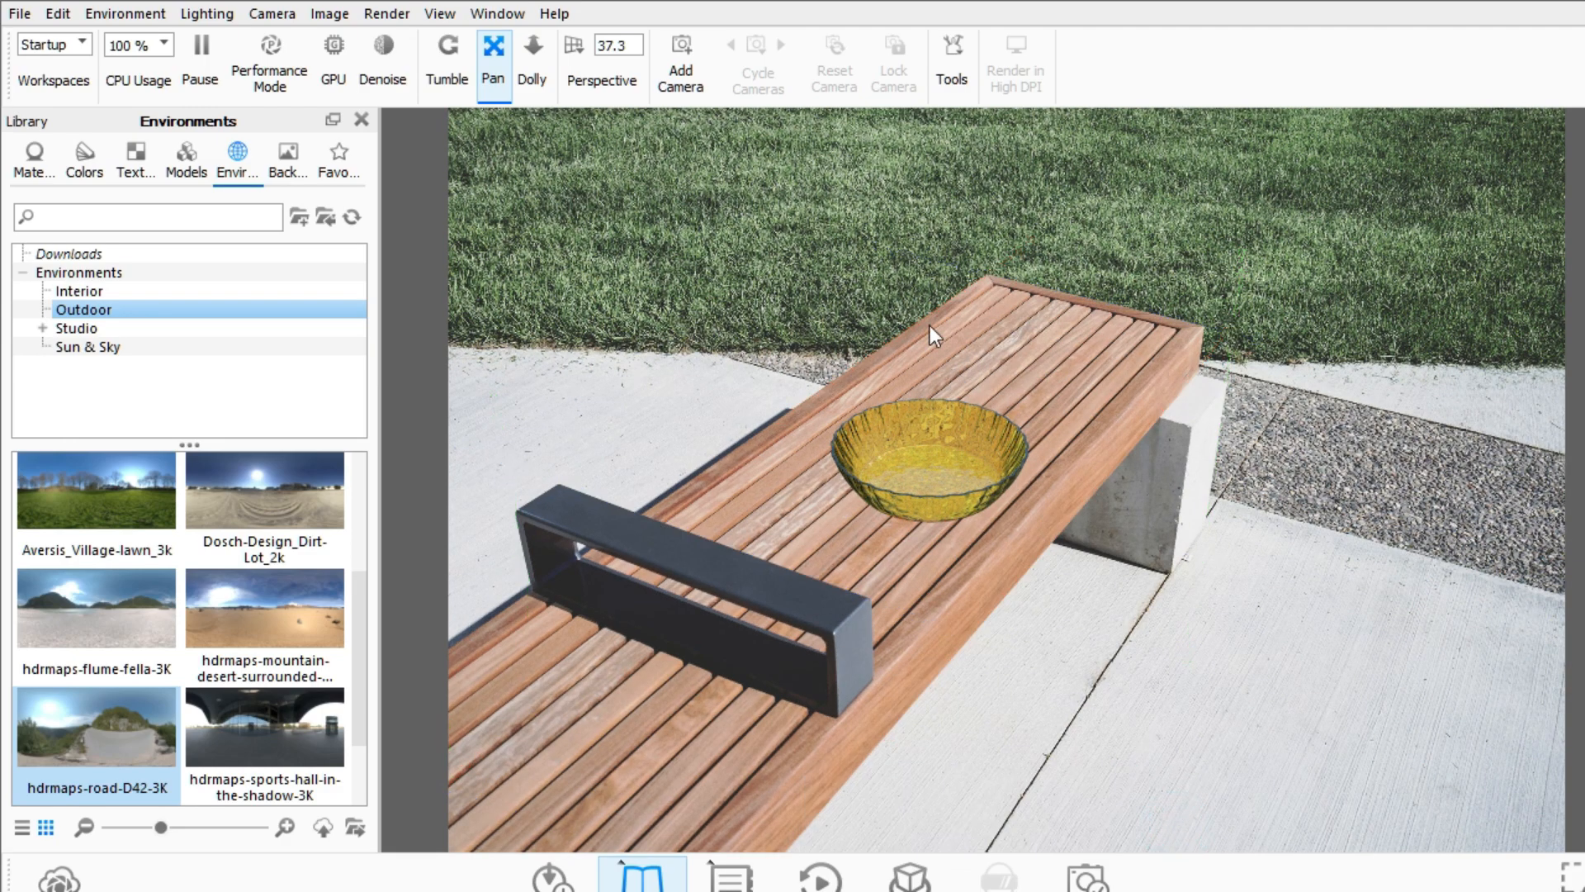
Make the bowl slightly smaller on the bench and set the camera perspective to 49.
{"action": "scroll", "coordinate": [944, 470], "scroll_direction": "down", "scroll_amount": 1}
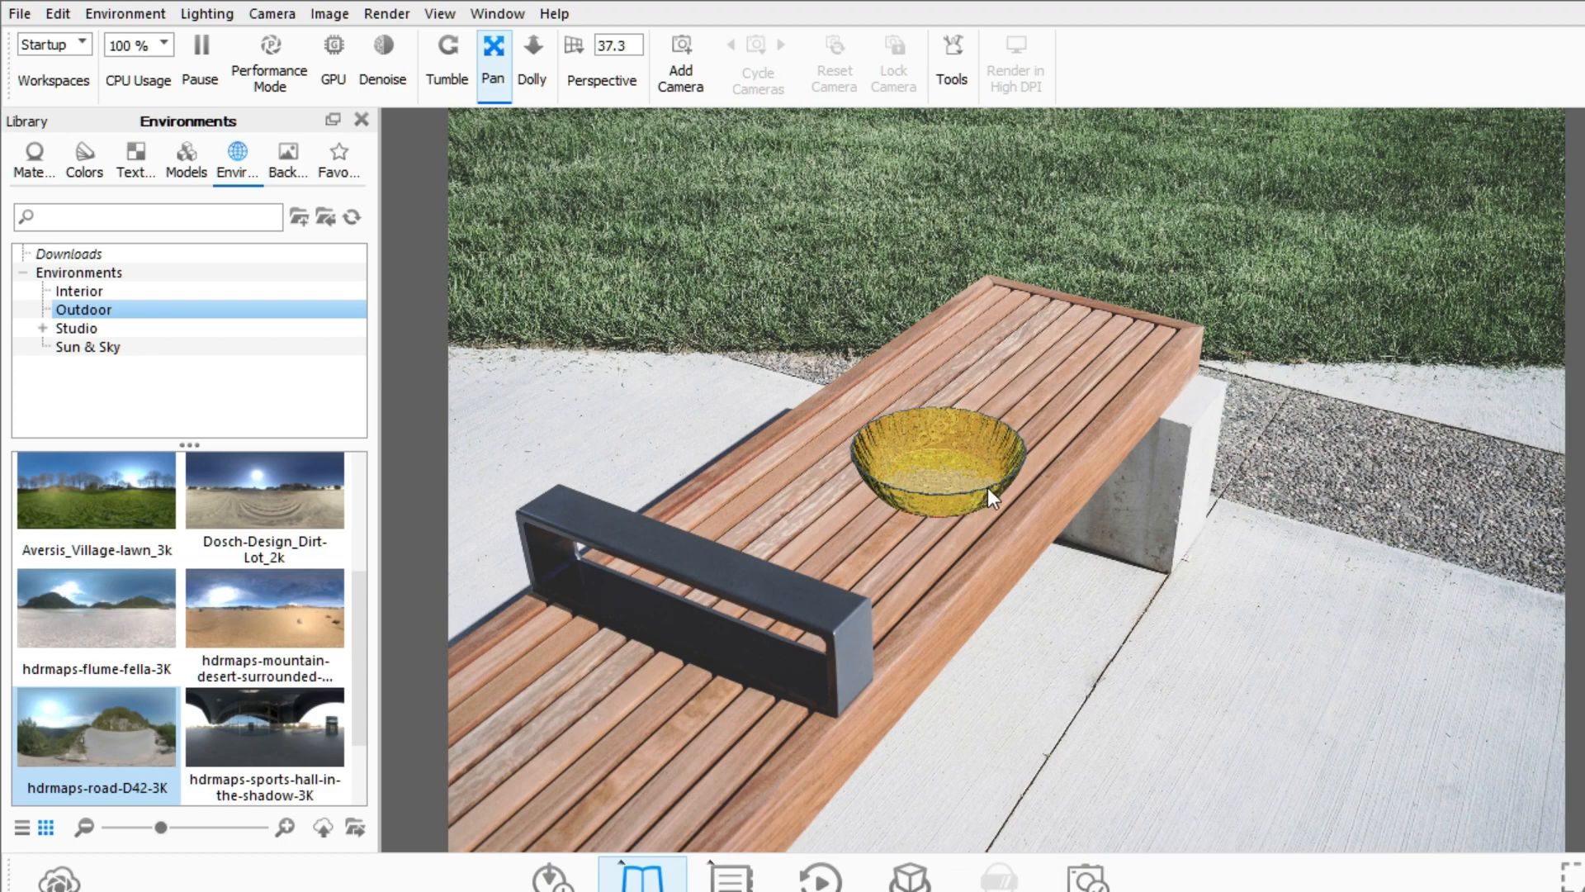
{"action": "scroll", "coordinate": [987, 486], "scroll_direction": "up", "scroll_amount": 1}
{"action": "scroll", "coordinate": [987, 487], "scroll_direction": "down", "scroll_amount": 1}
{"action": "left_click", "coordinate": [574, 44]}
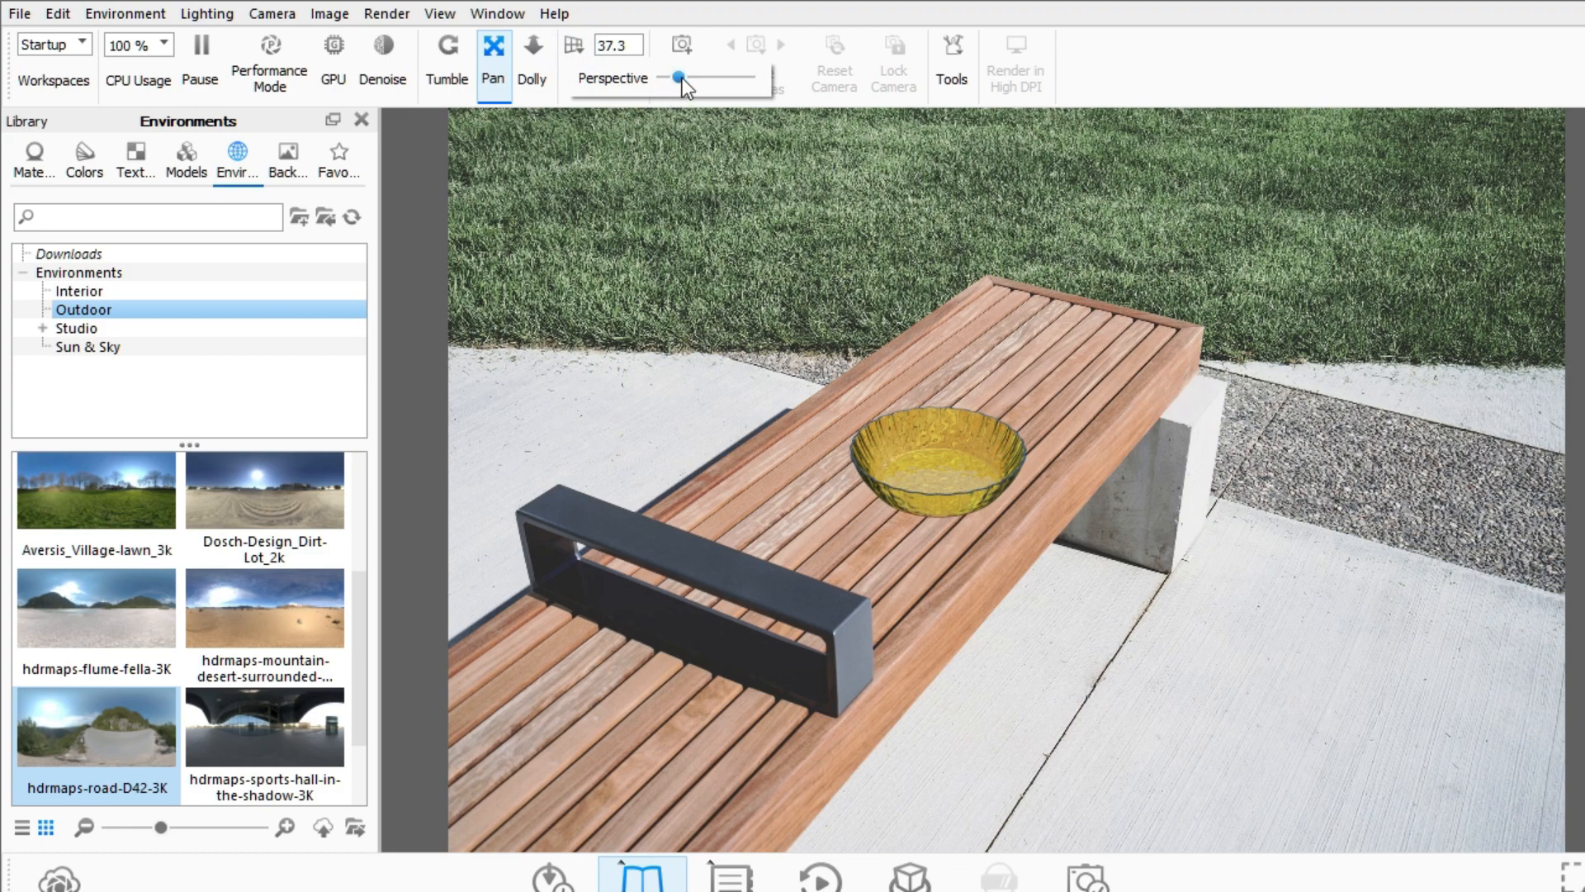
{"action": "mouse_move", "coordinate": [682, 78]}
{"action": "left_mouse_down"}
{"action": "mouse_move", "coordinate": [695, 73]}
{"action": "mouse_move", "coordinate": [667, 81]}
{"action": "mouse_move", "coordinate": [687, 76]}
{"action": "left_mouse_up"}
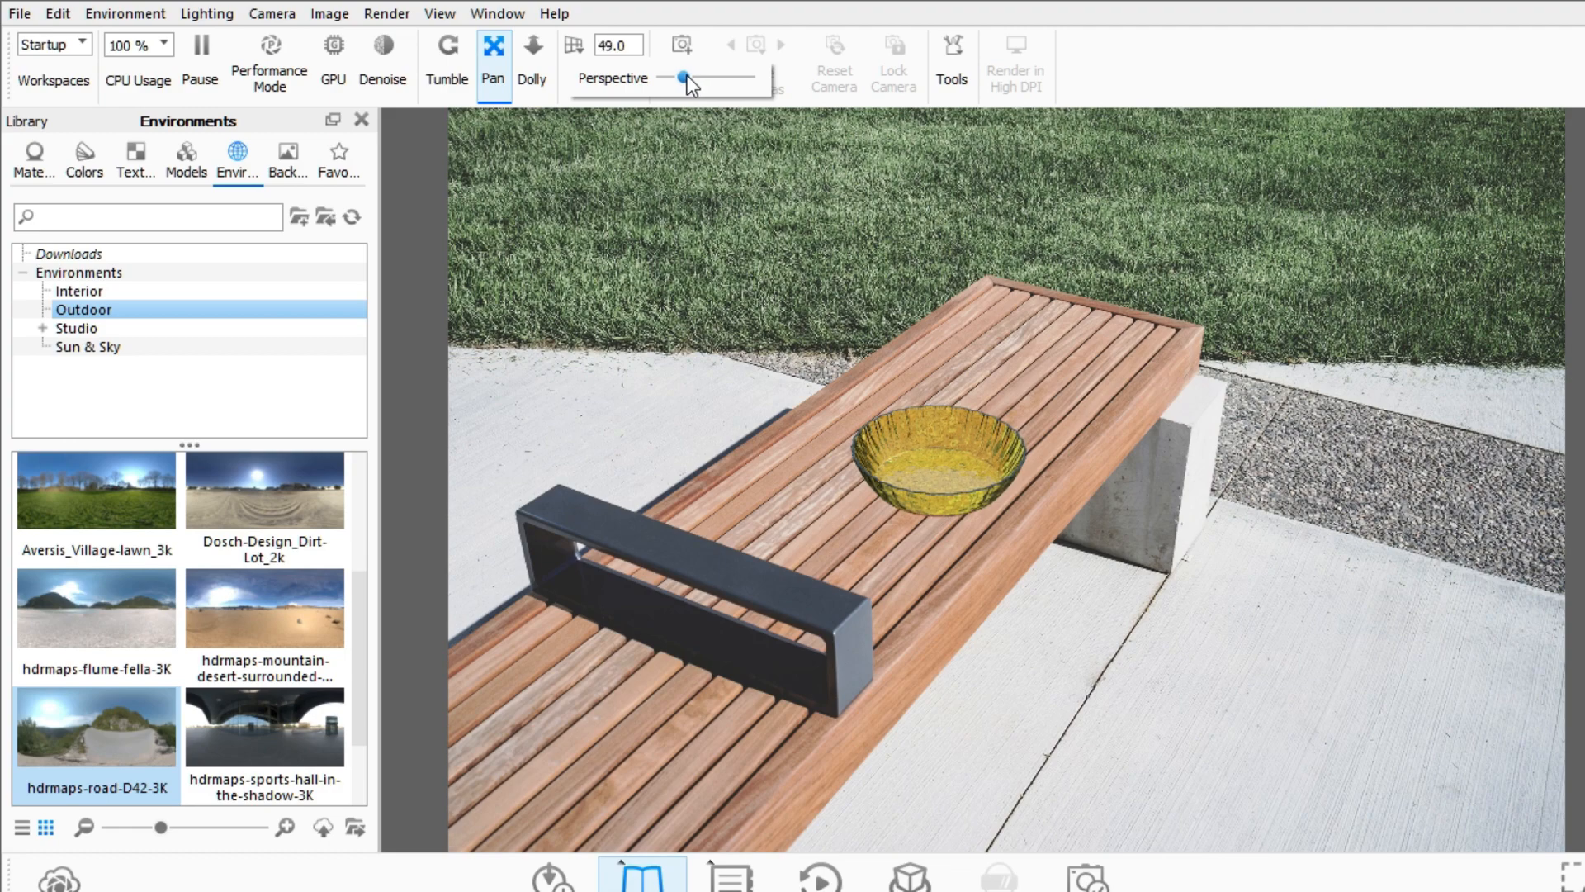